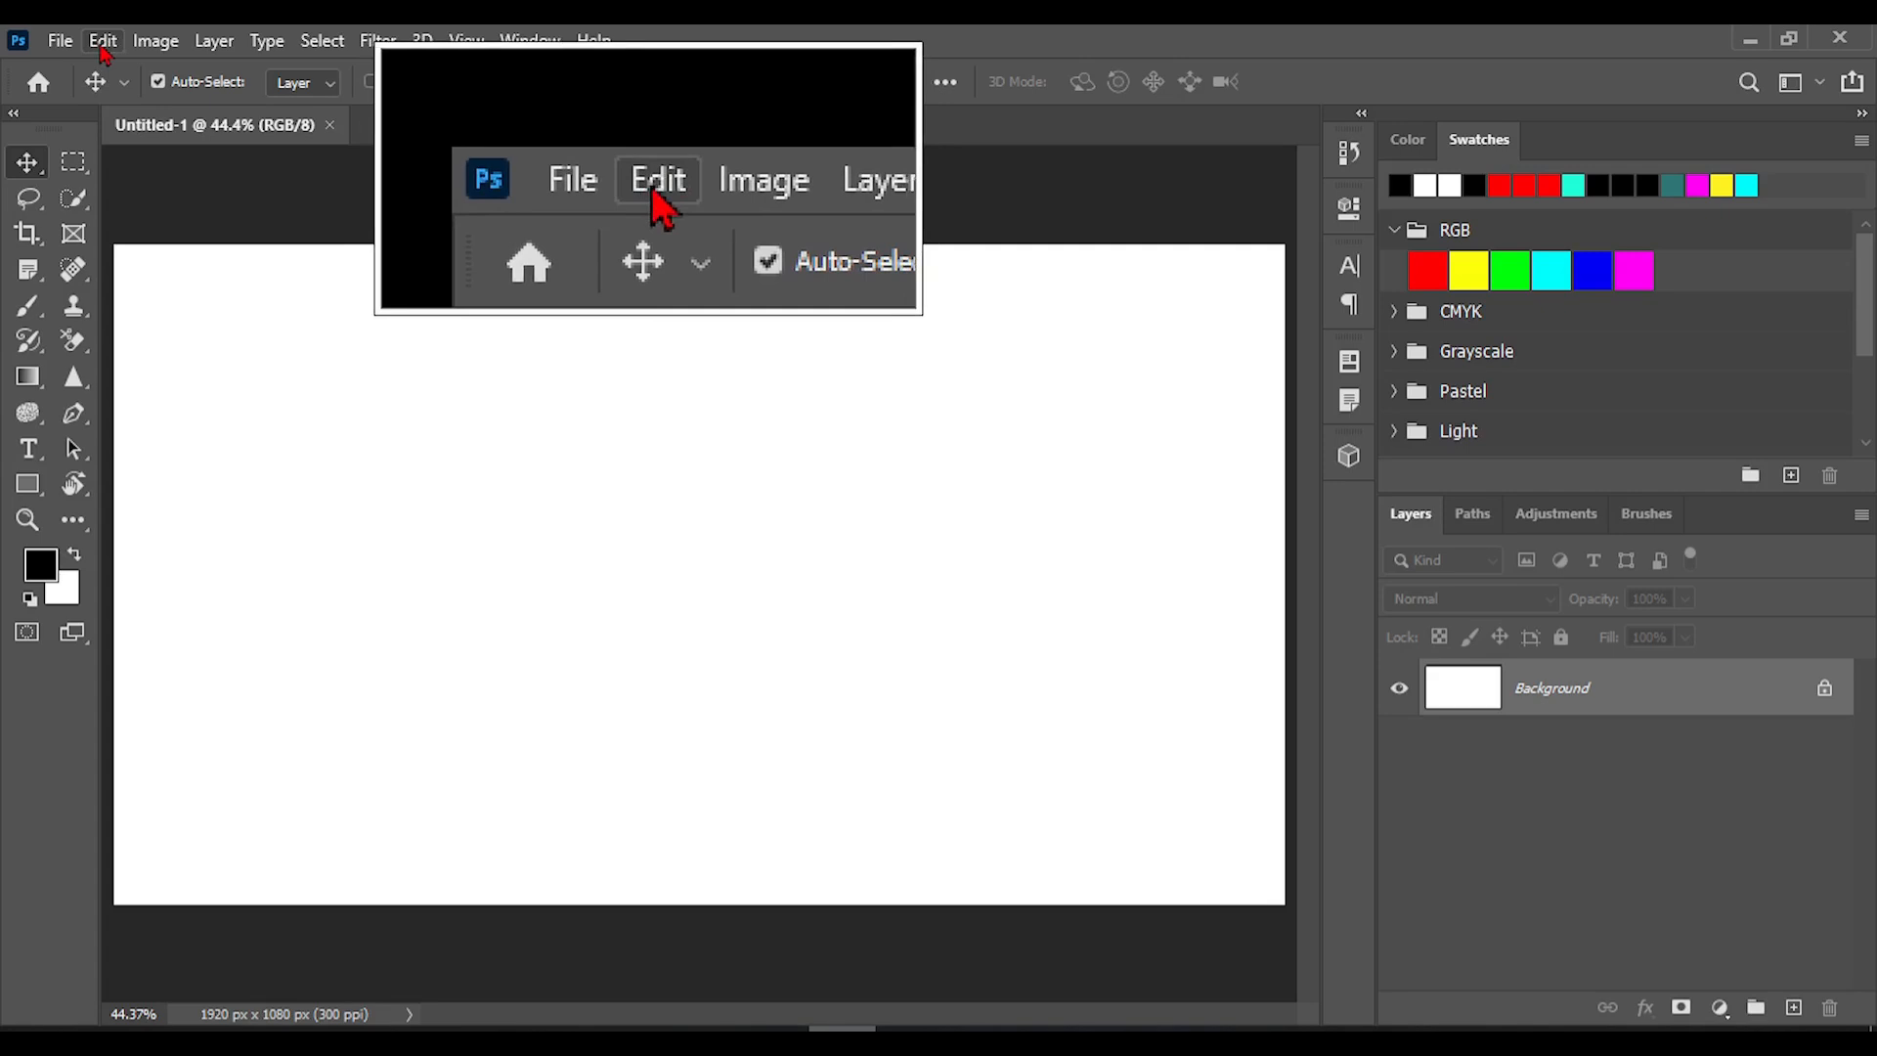
click(102, 43)
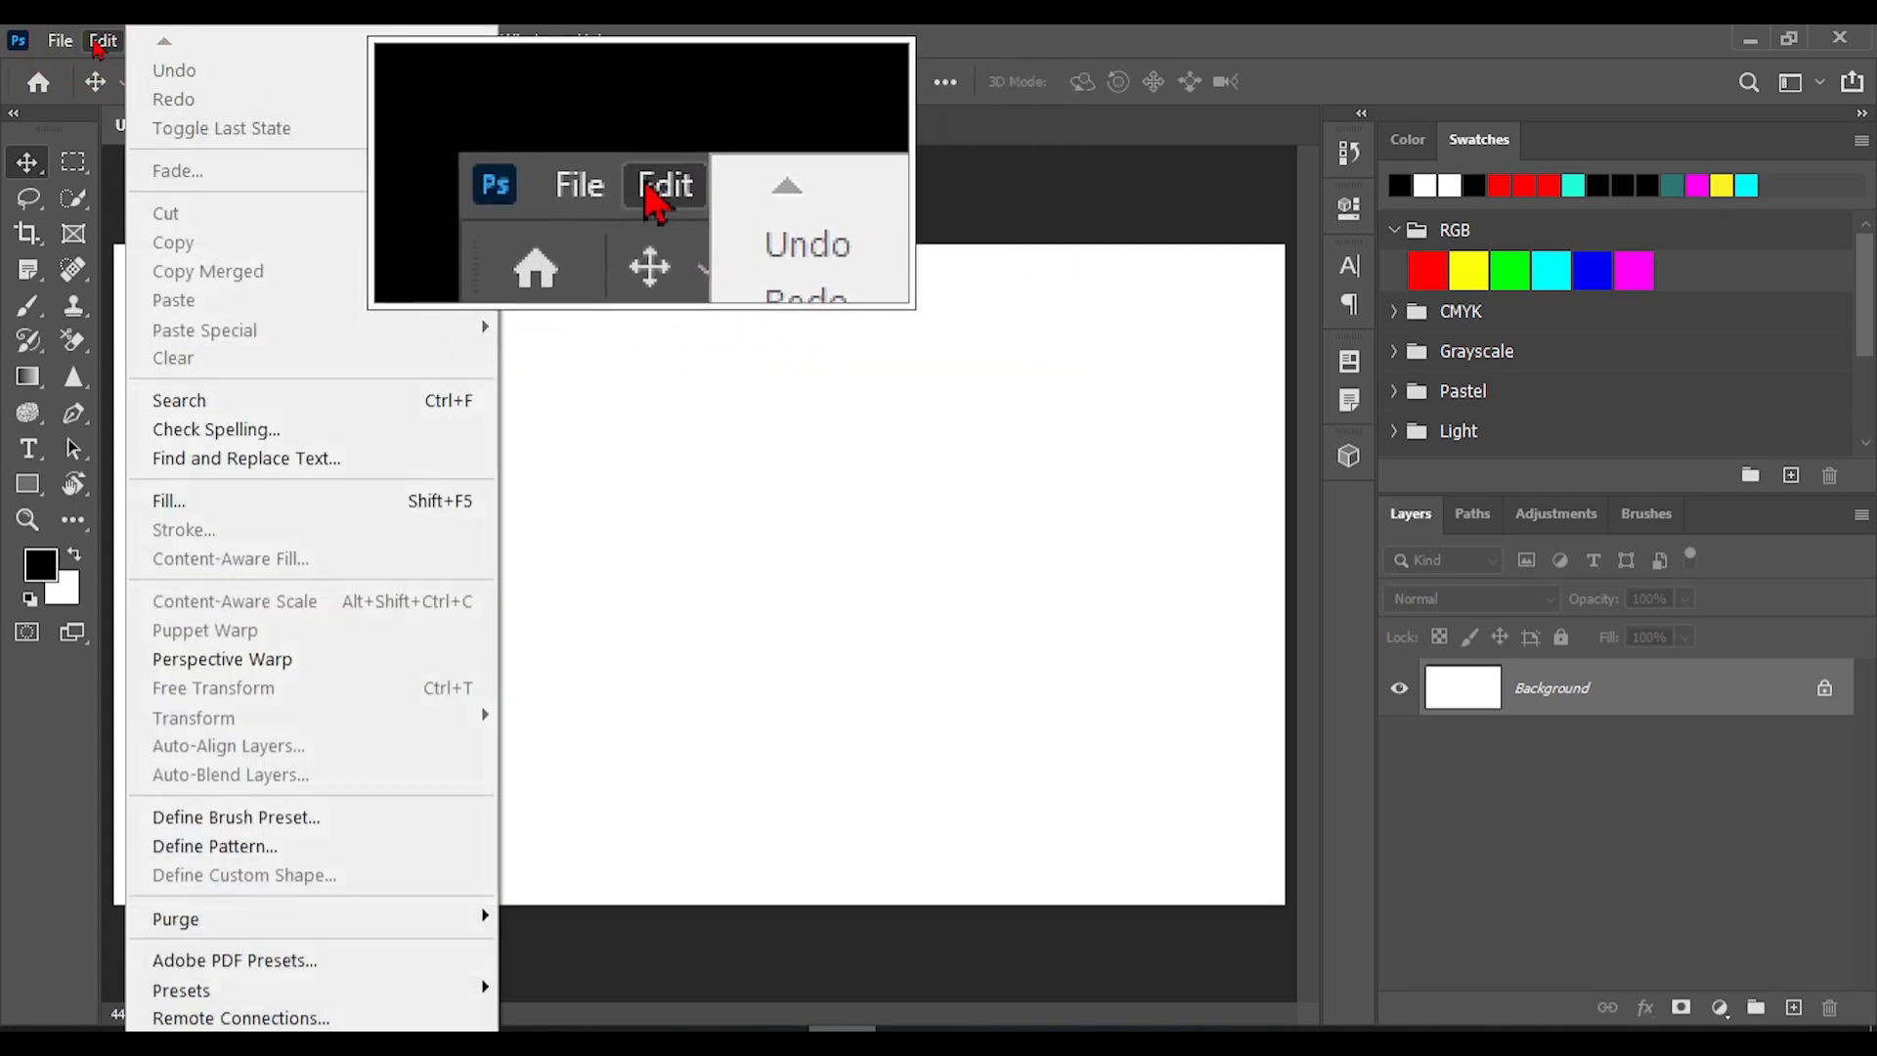
click(102, 41)
Paint two roughly parallel black diagonal strokes across the white canvas with the Brush tool.
click(27, 306)
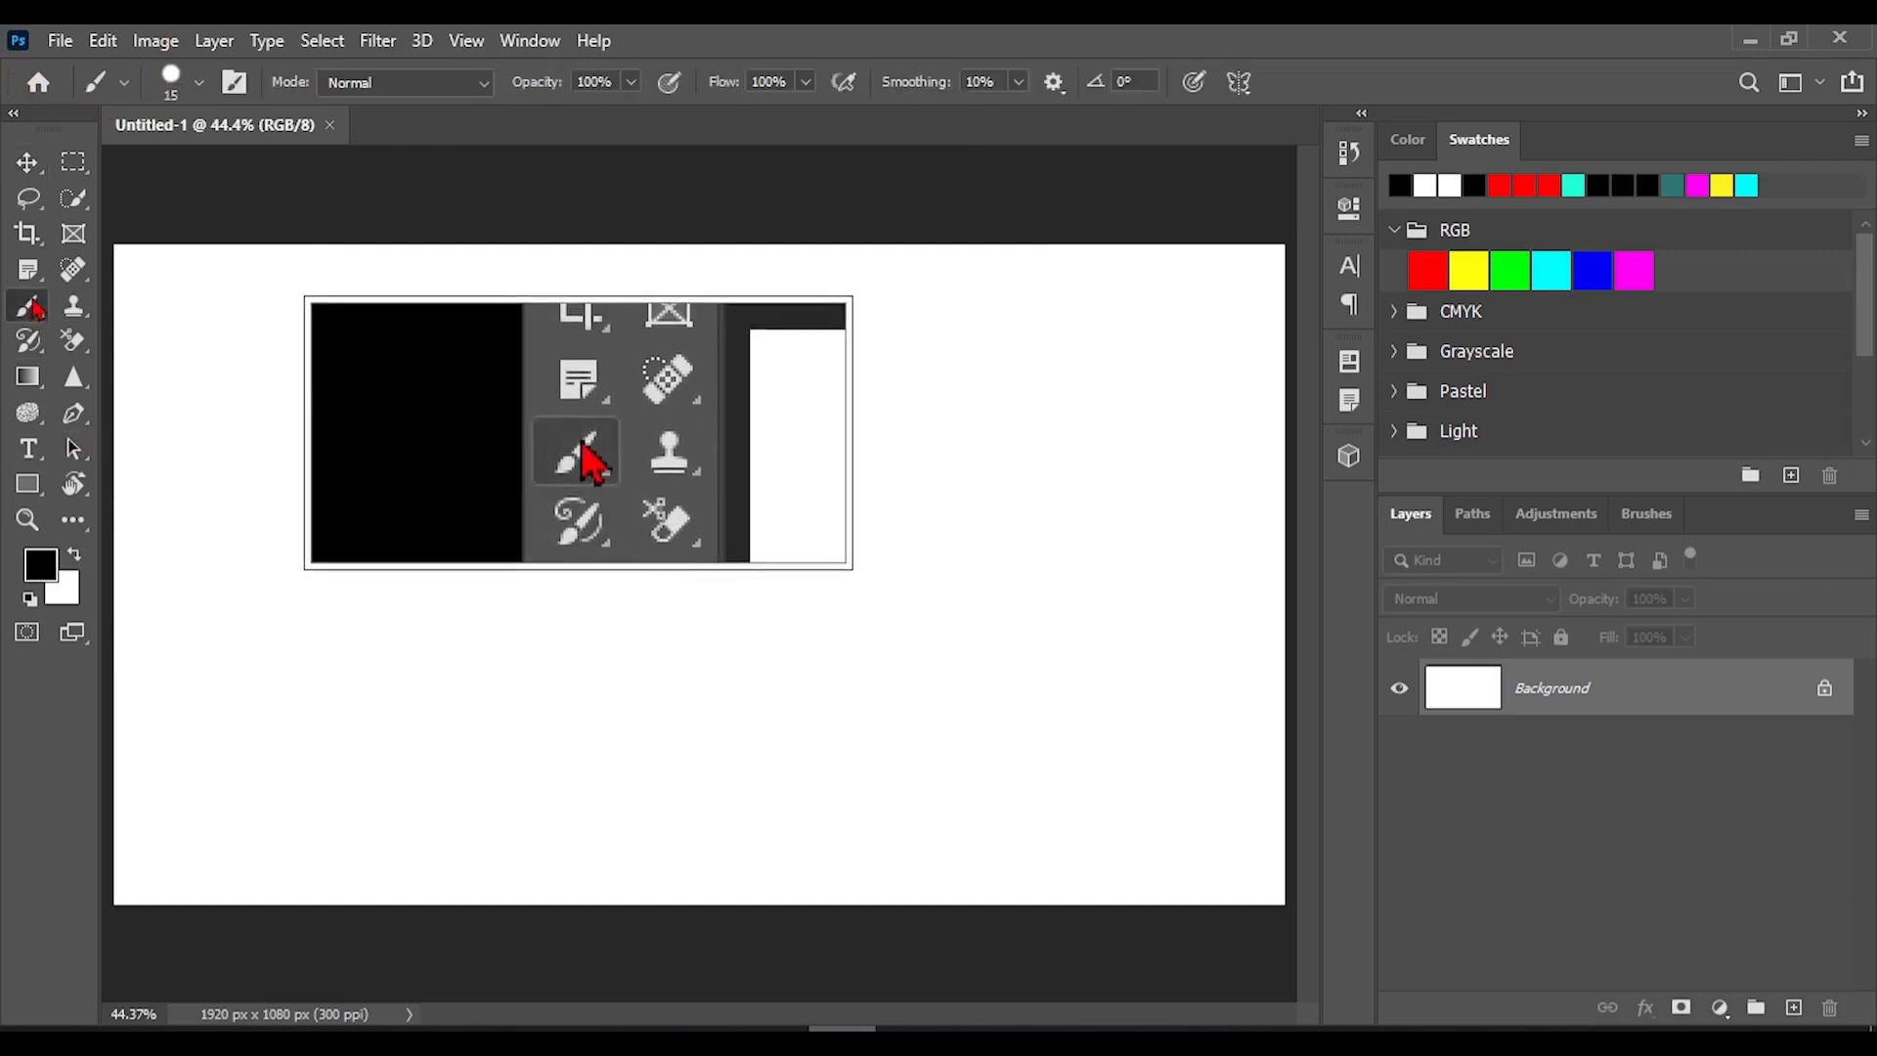
drag(319, 366, 825, 544)
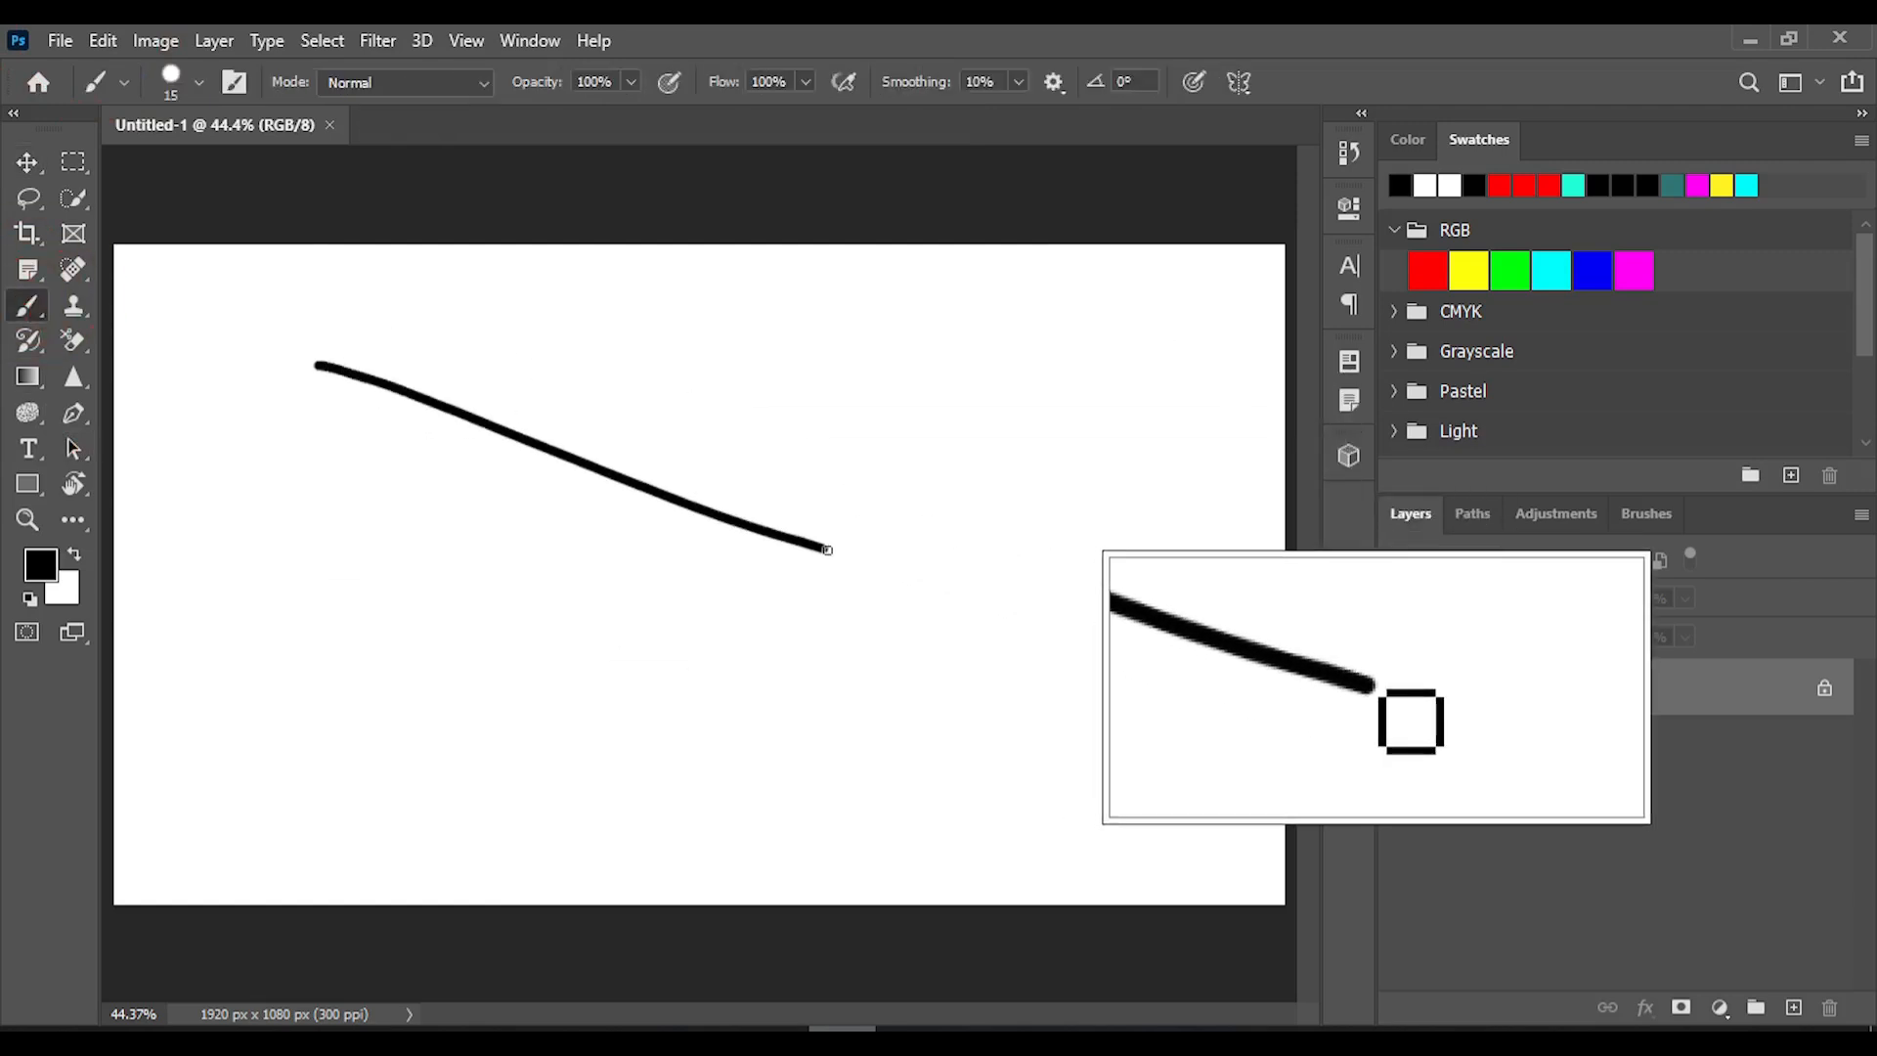
drag(306, 458, 761, 642)
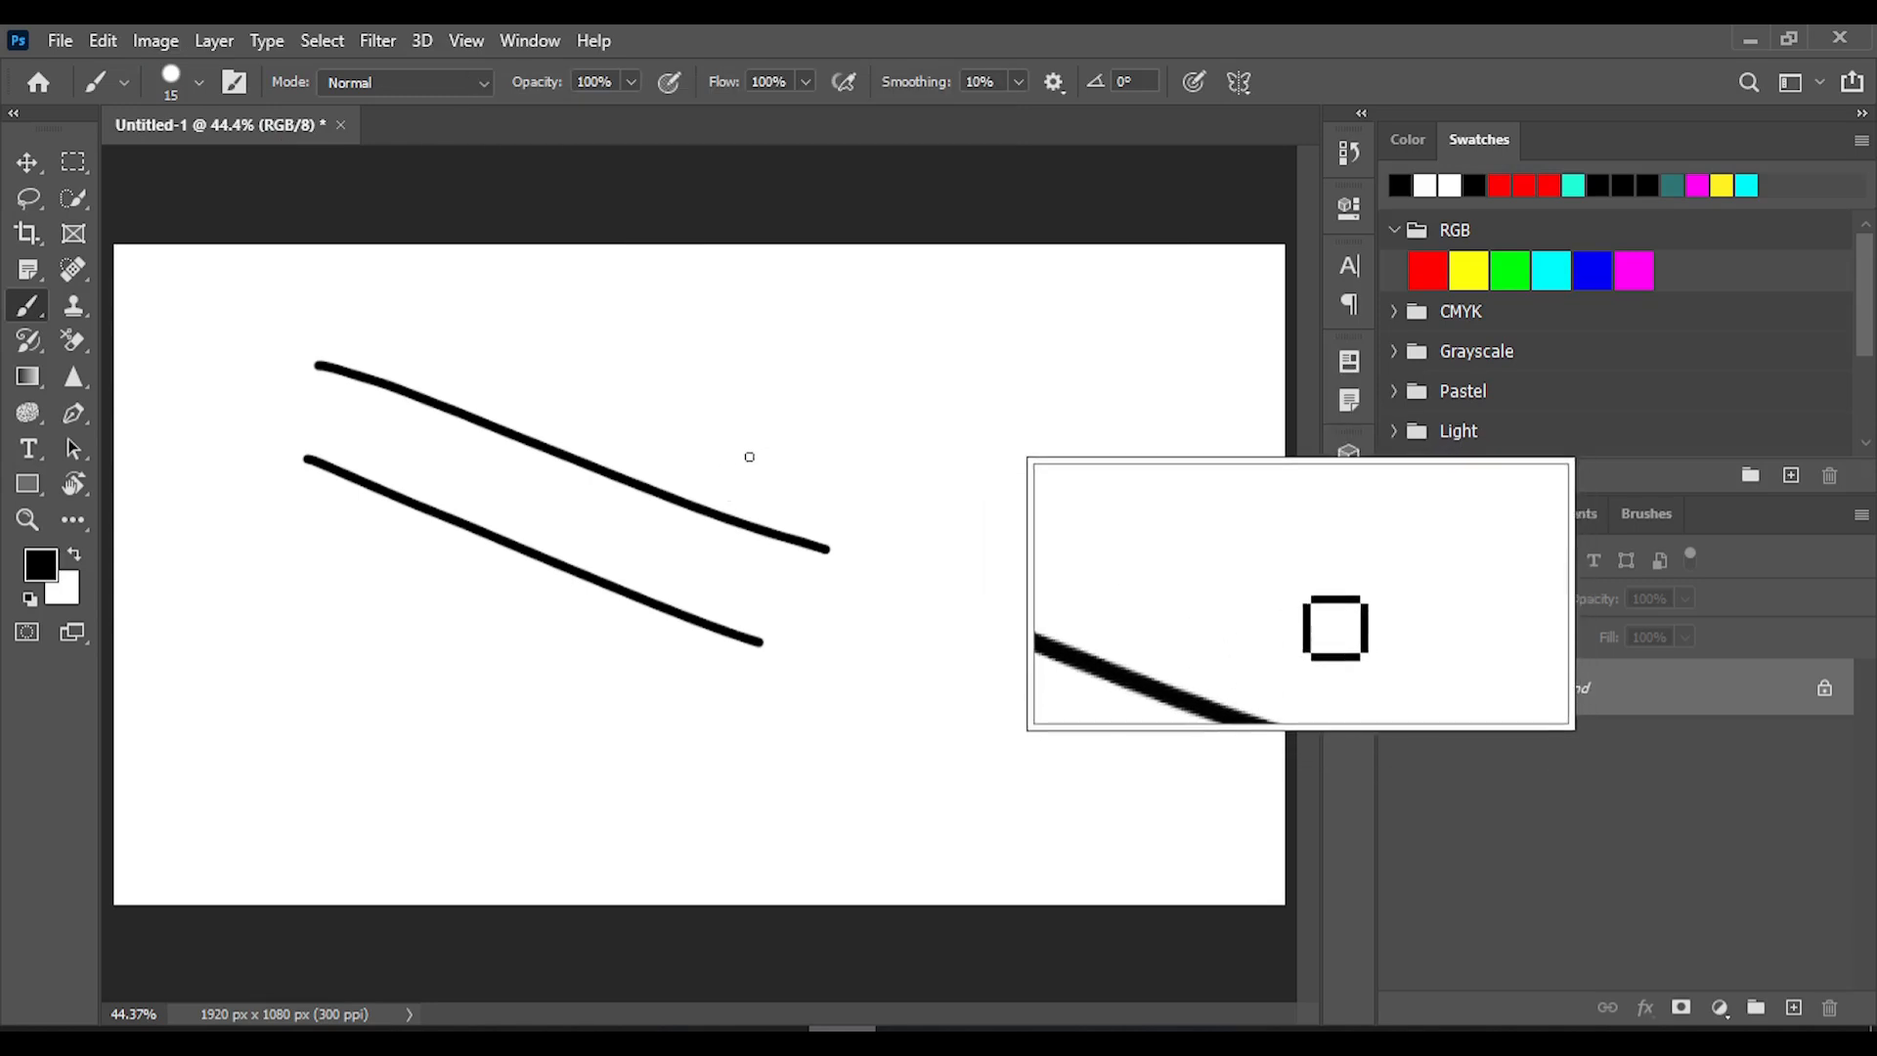
Undo both brush strokes one after the other and redo them.
key(ctrl+z)
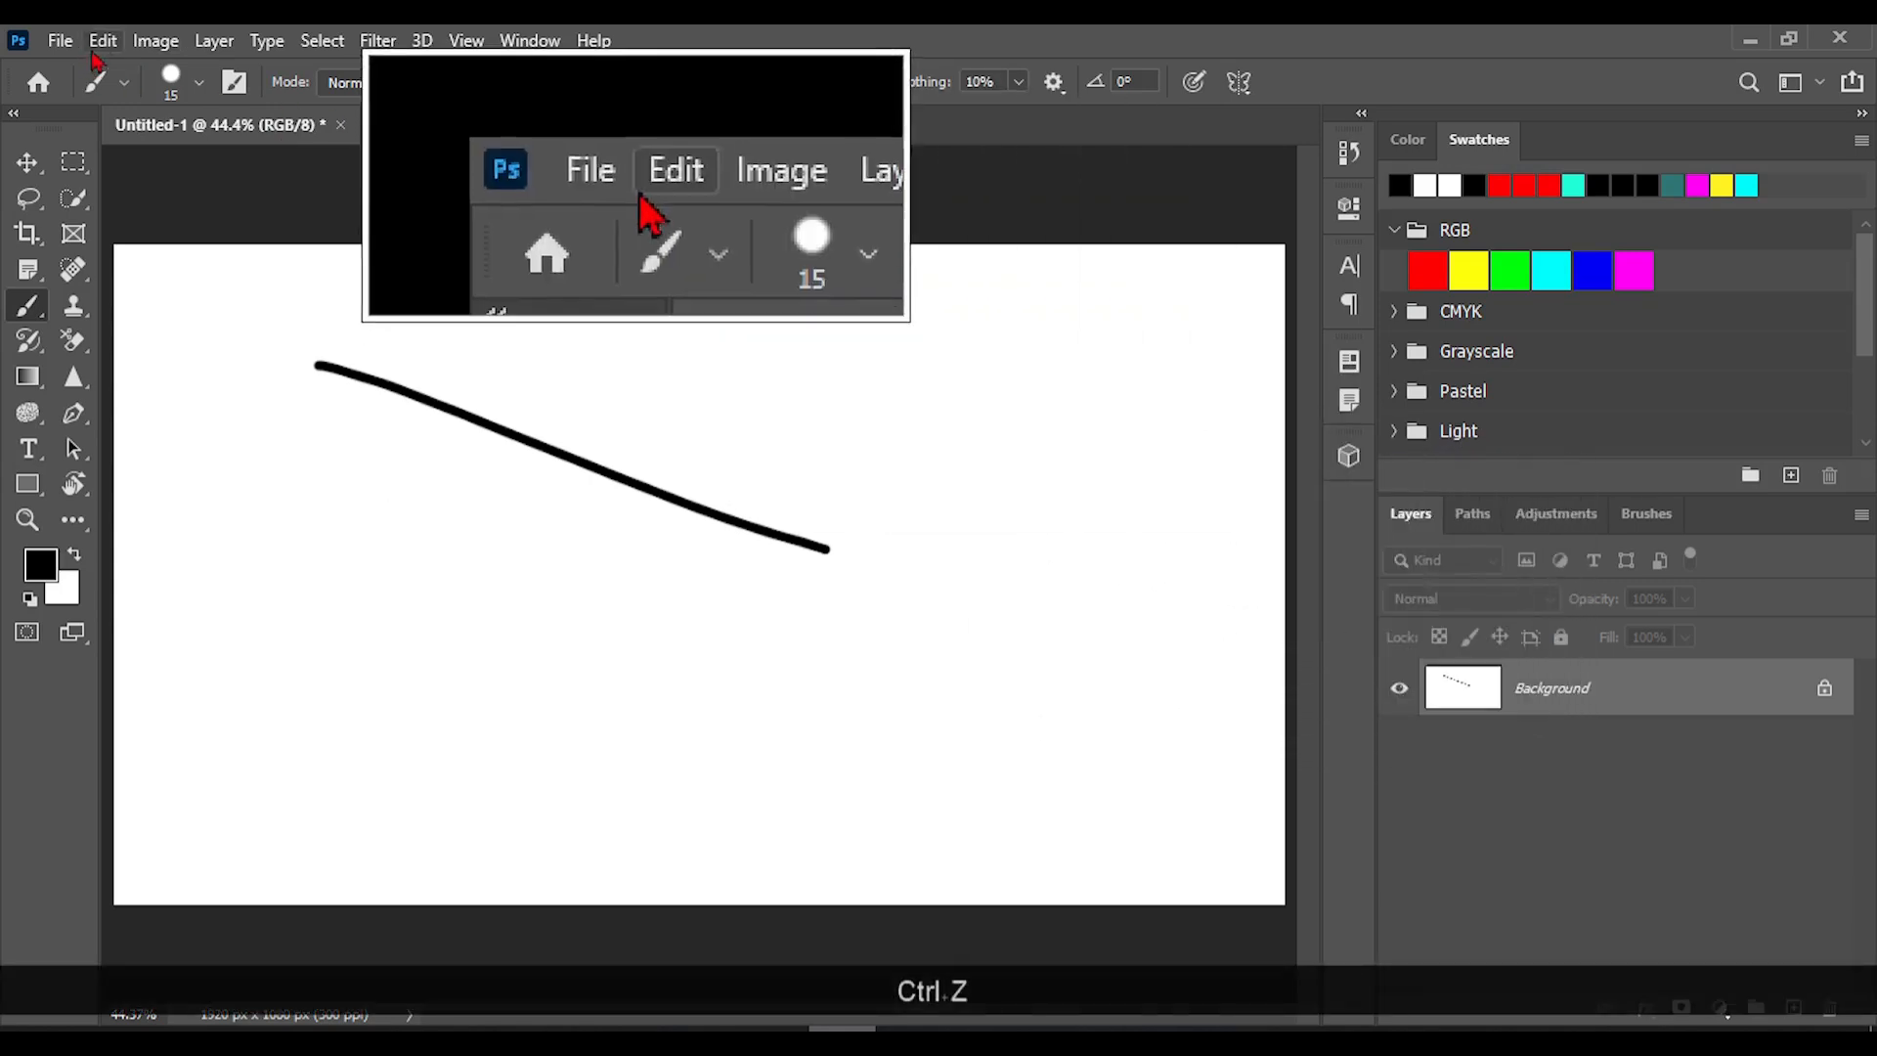
click(102, 40)
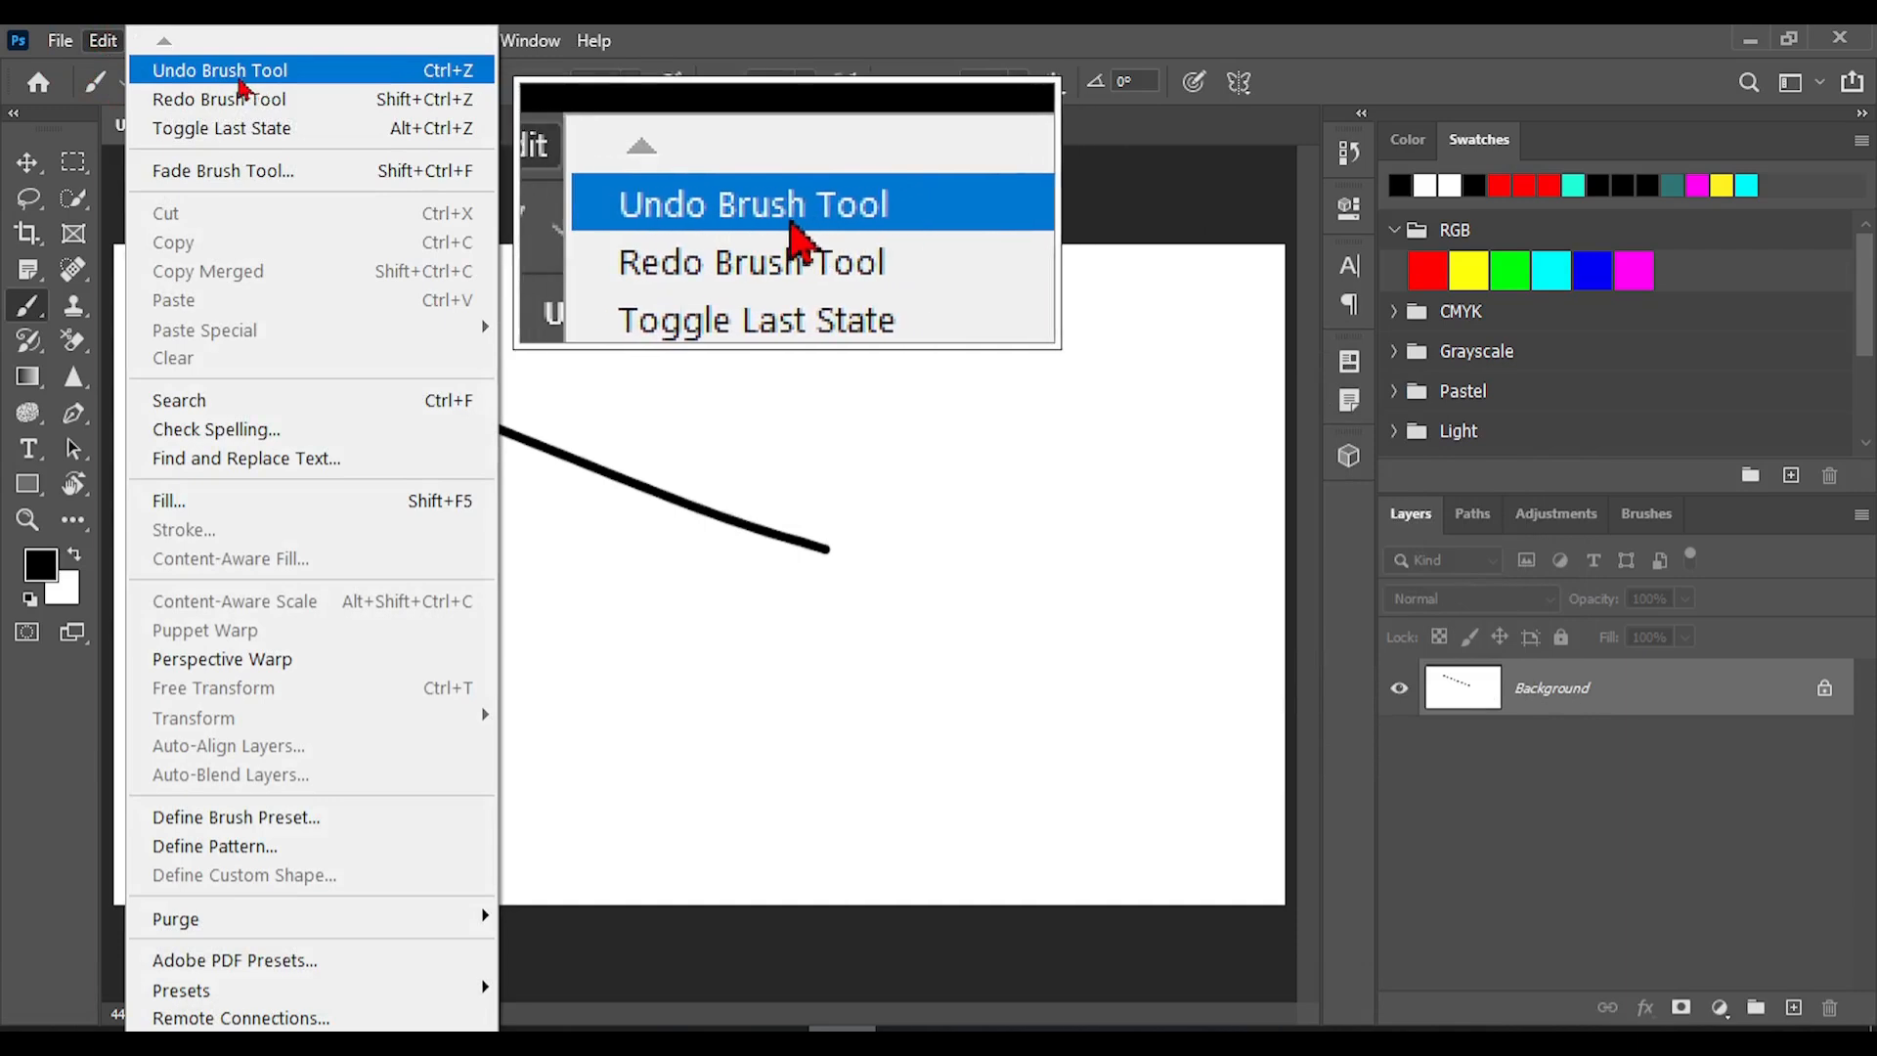
click(280, 72)
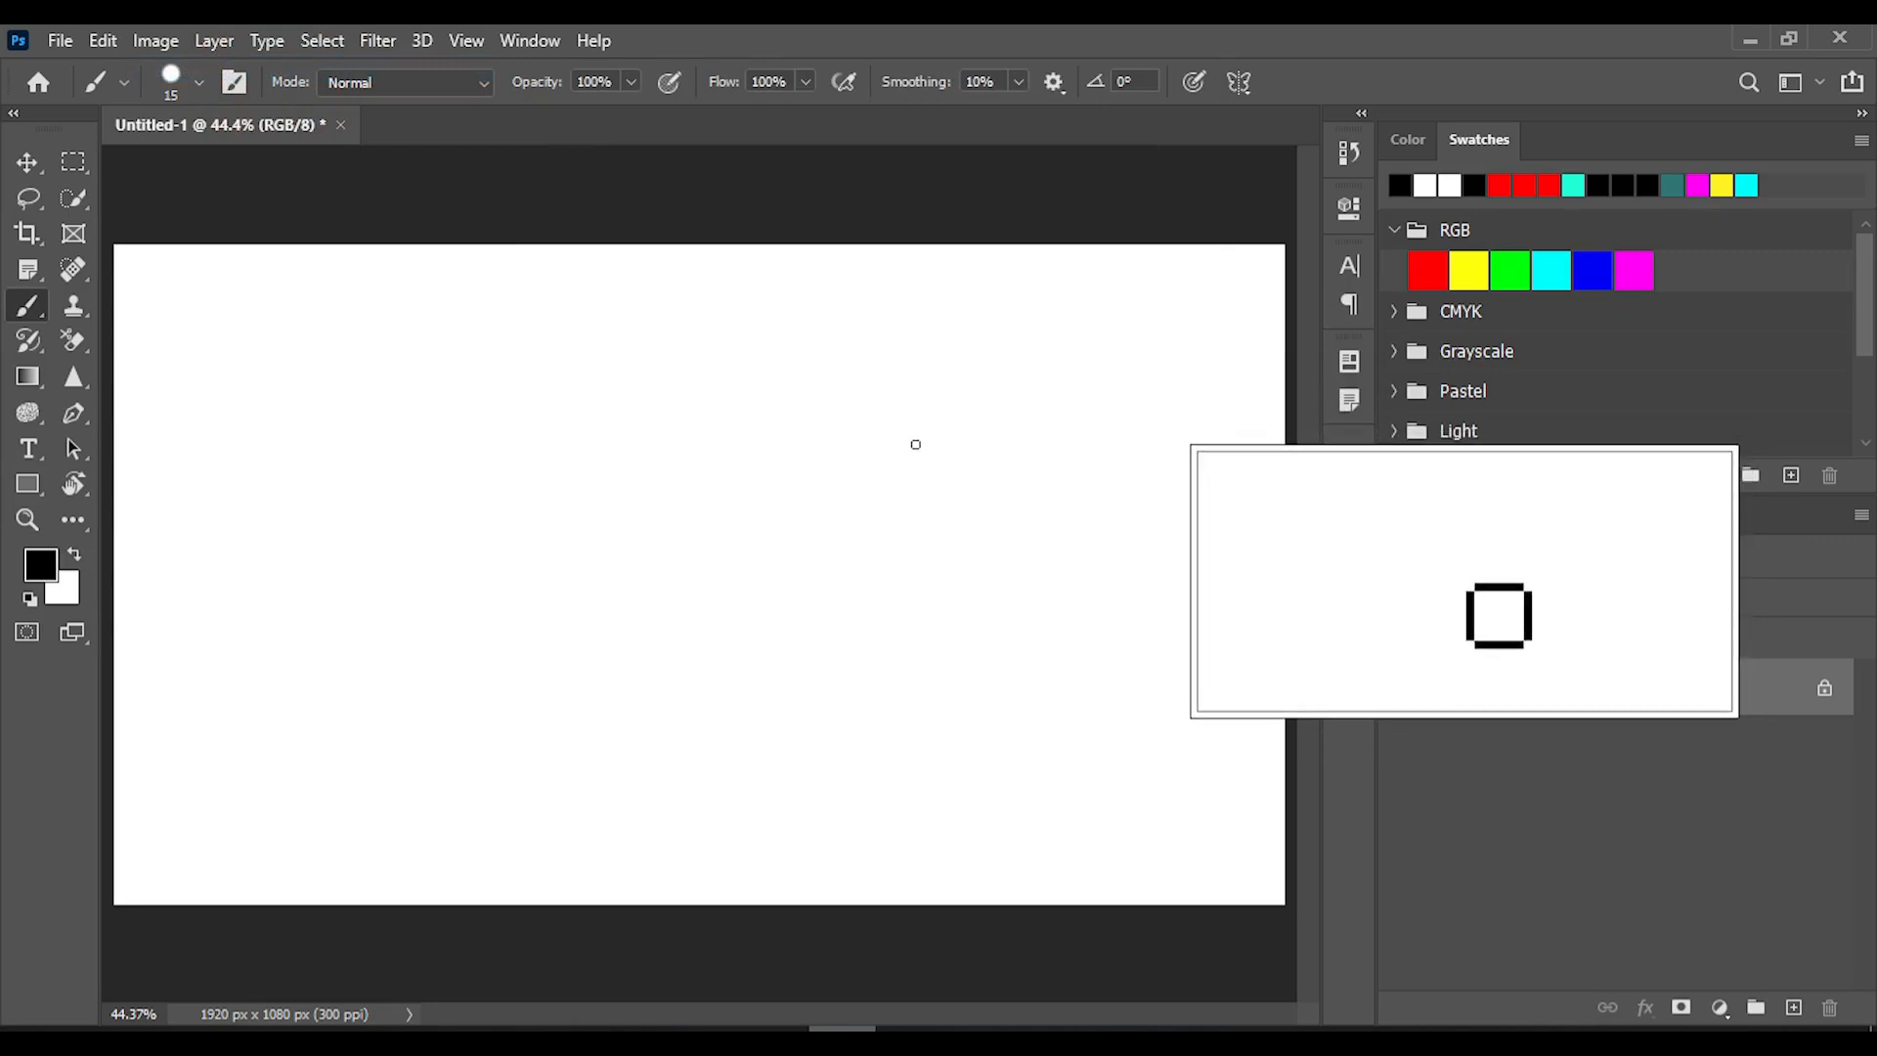
key(ctrl)
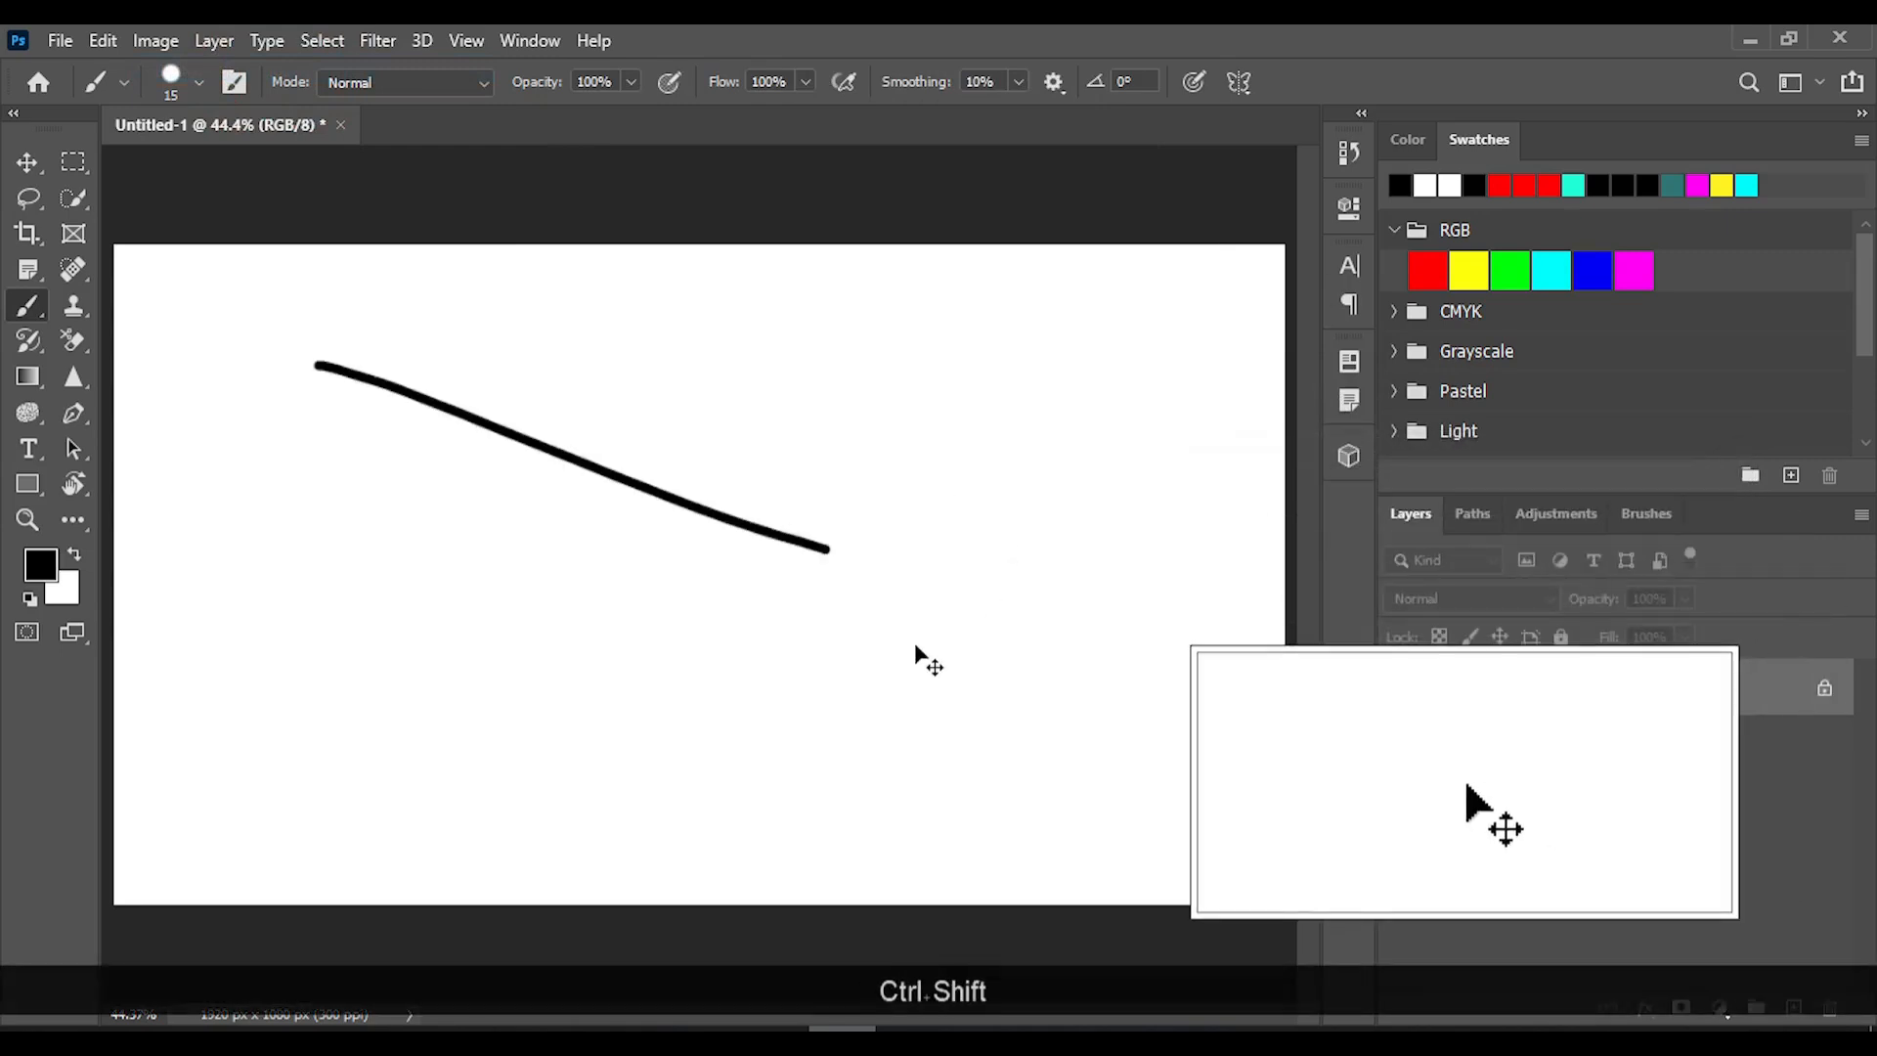
Undo only the lower brush stroke and restore it with a redo.
click(103, 40)
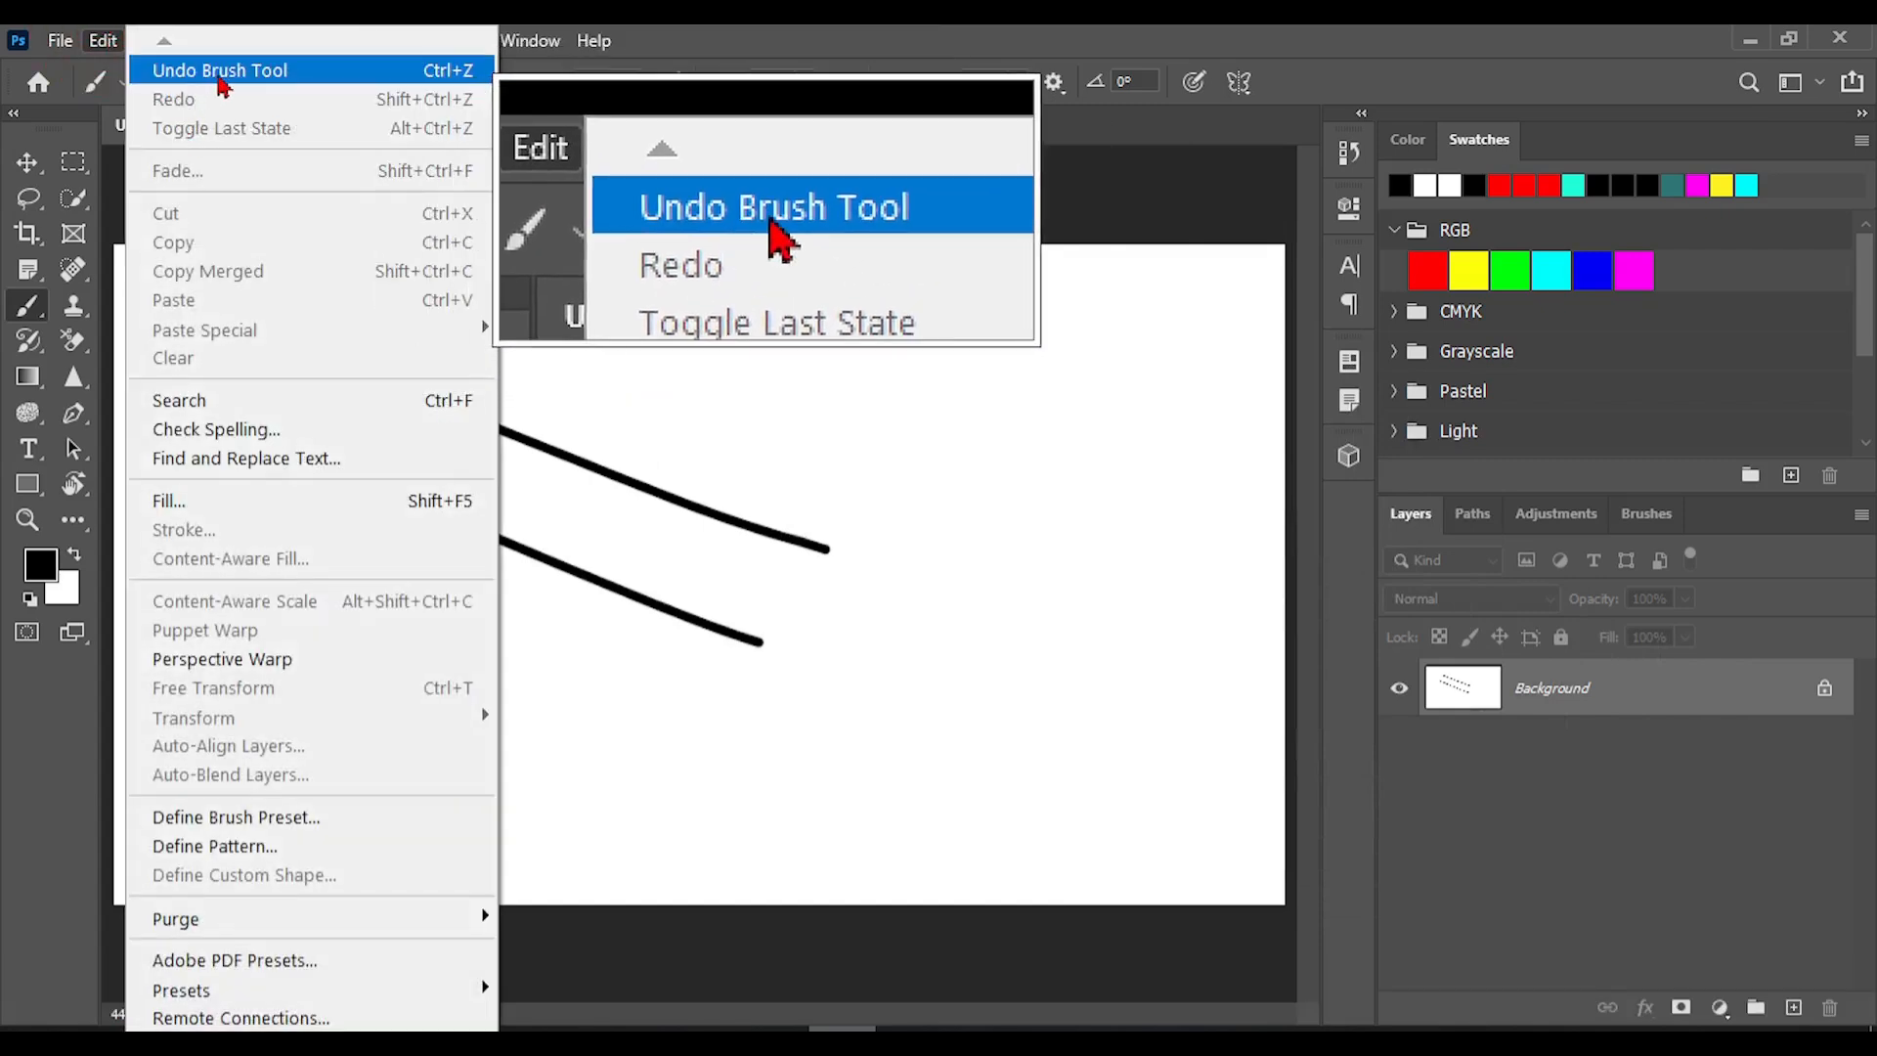
click(220, 78)
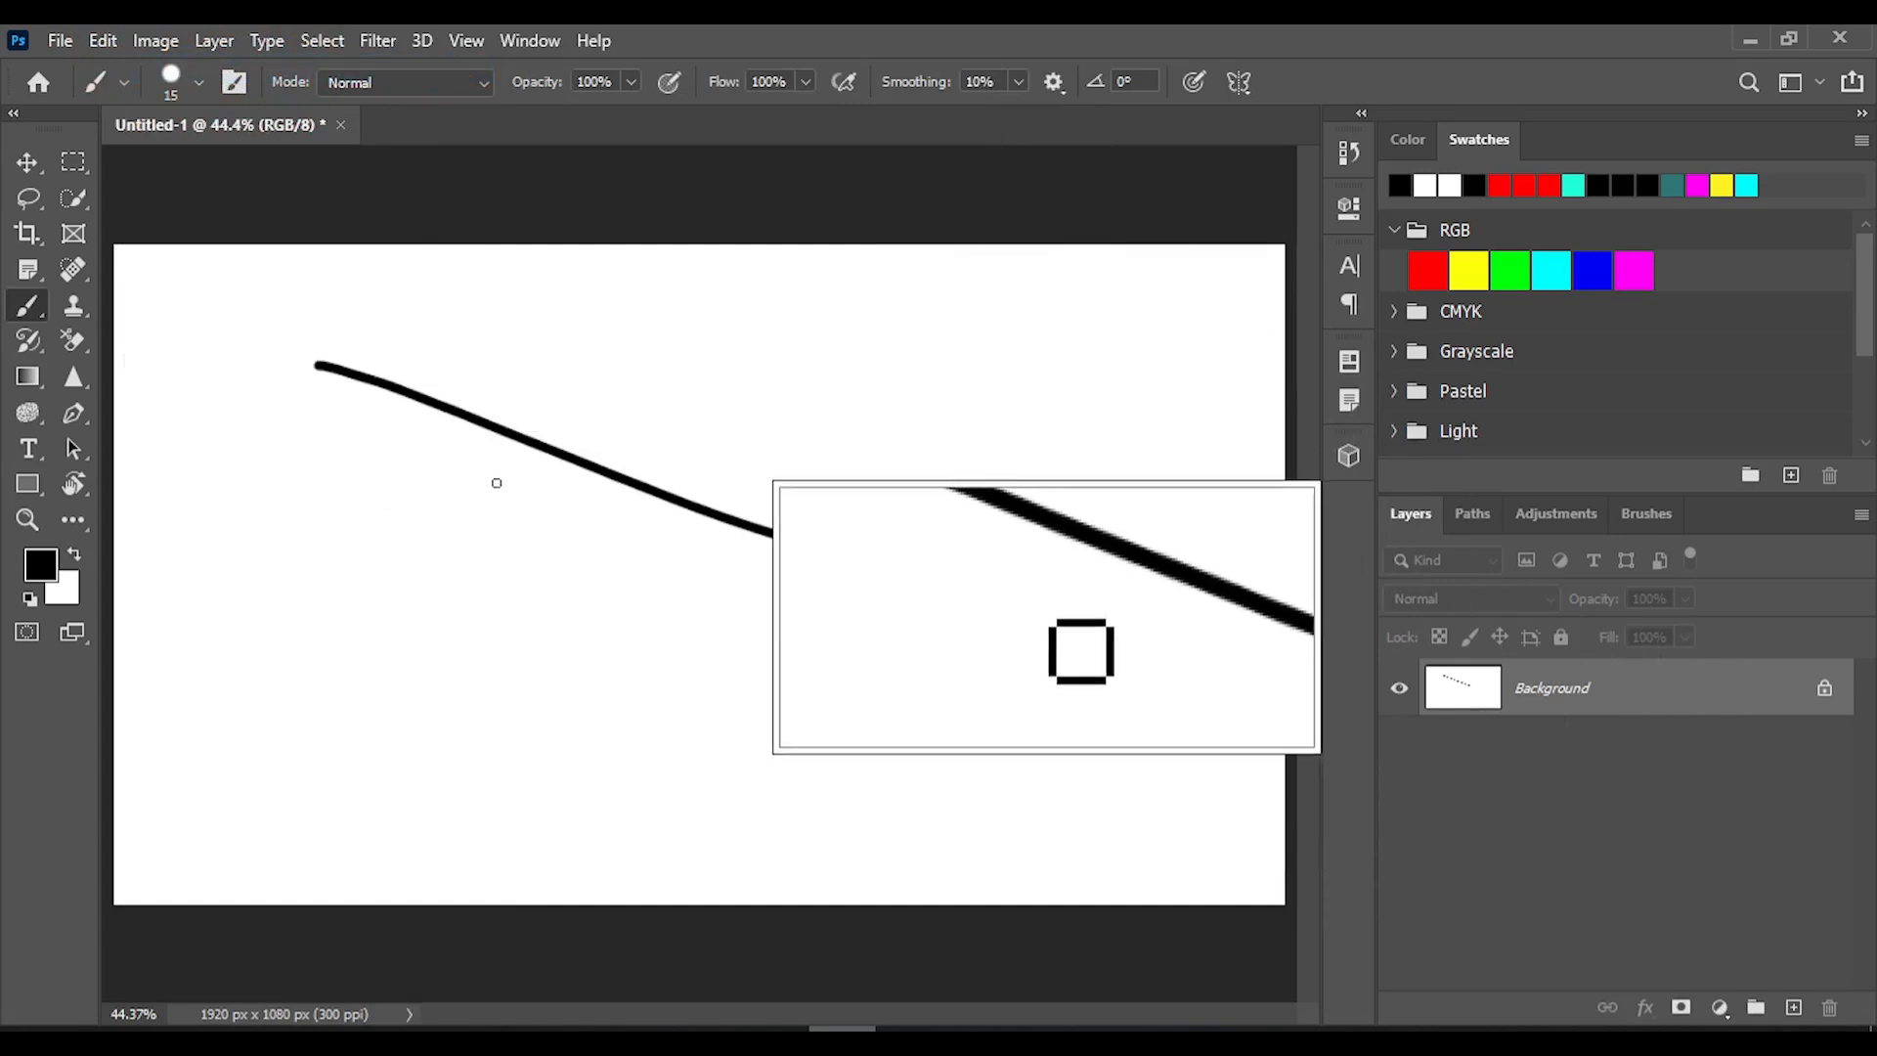
click(103, 44)
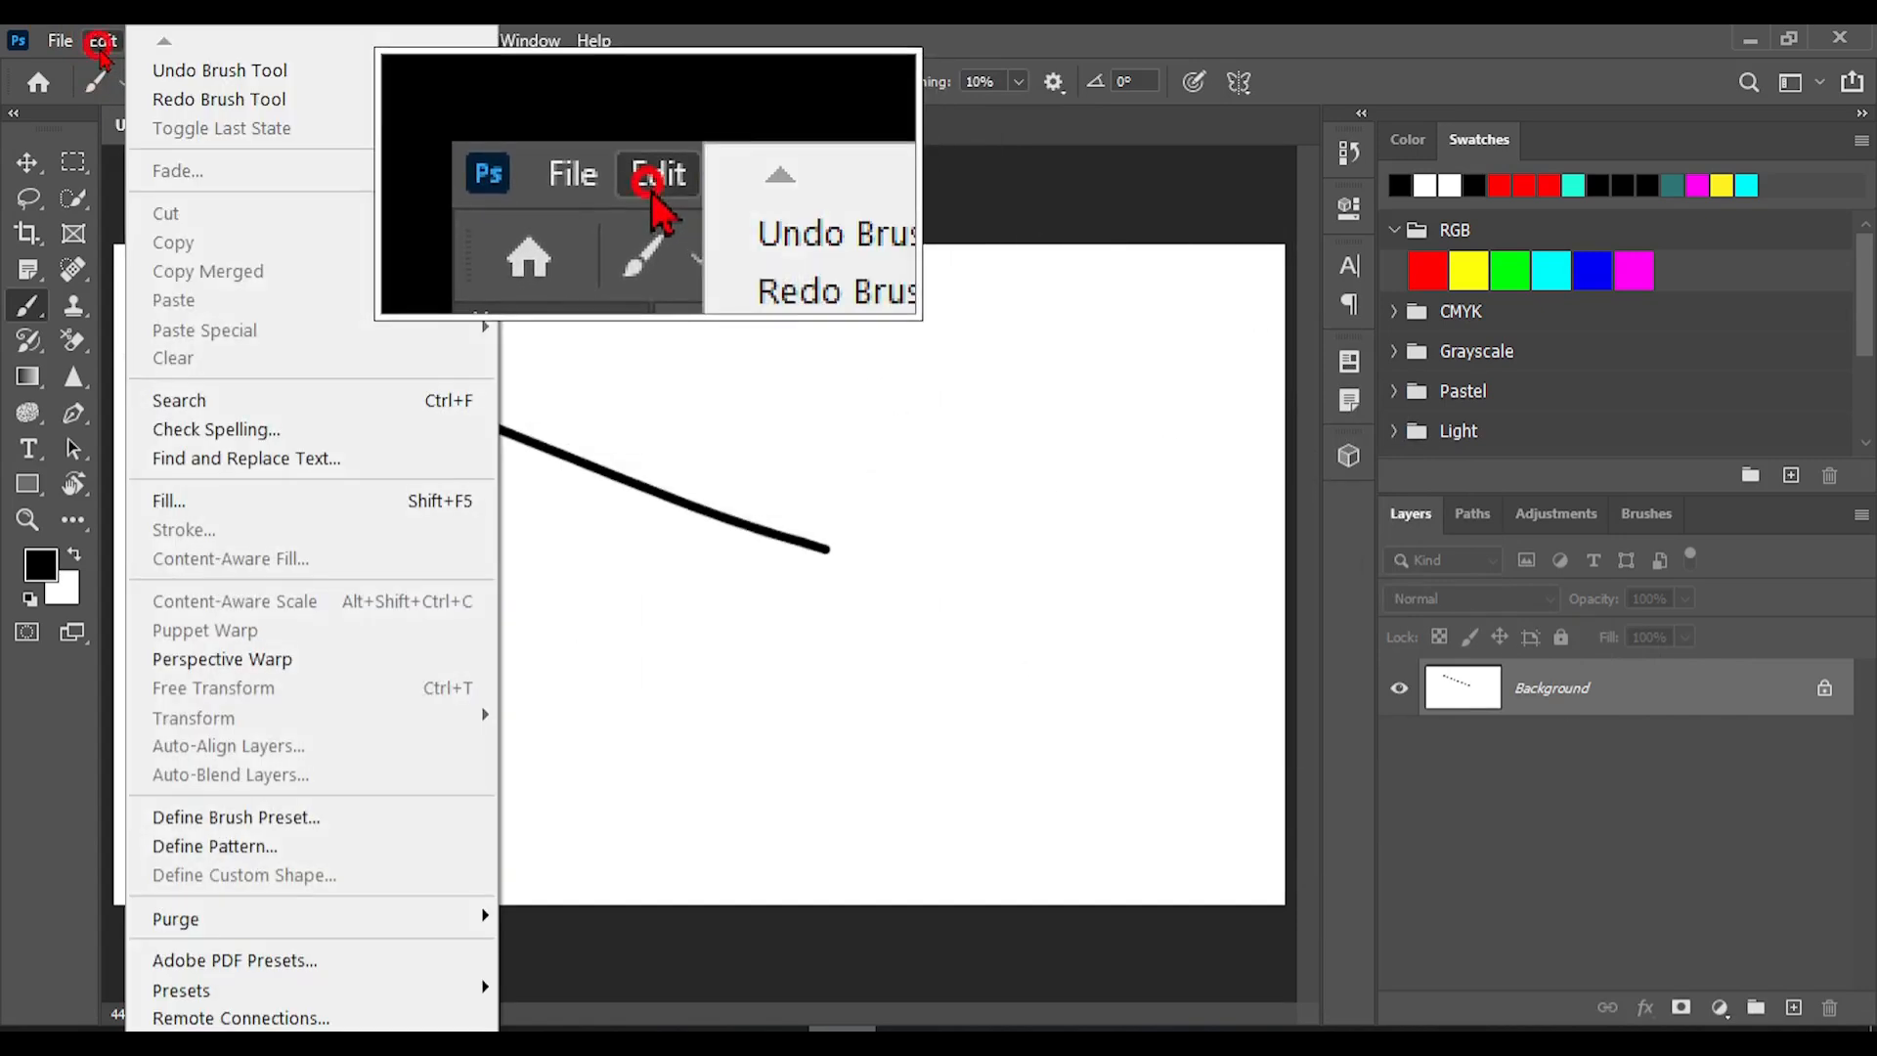
click(256, 98)
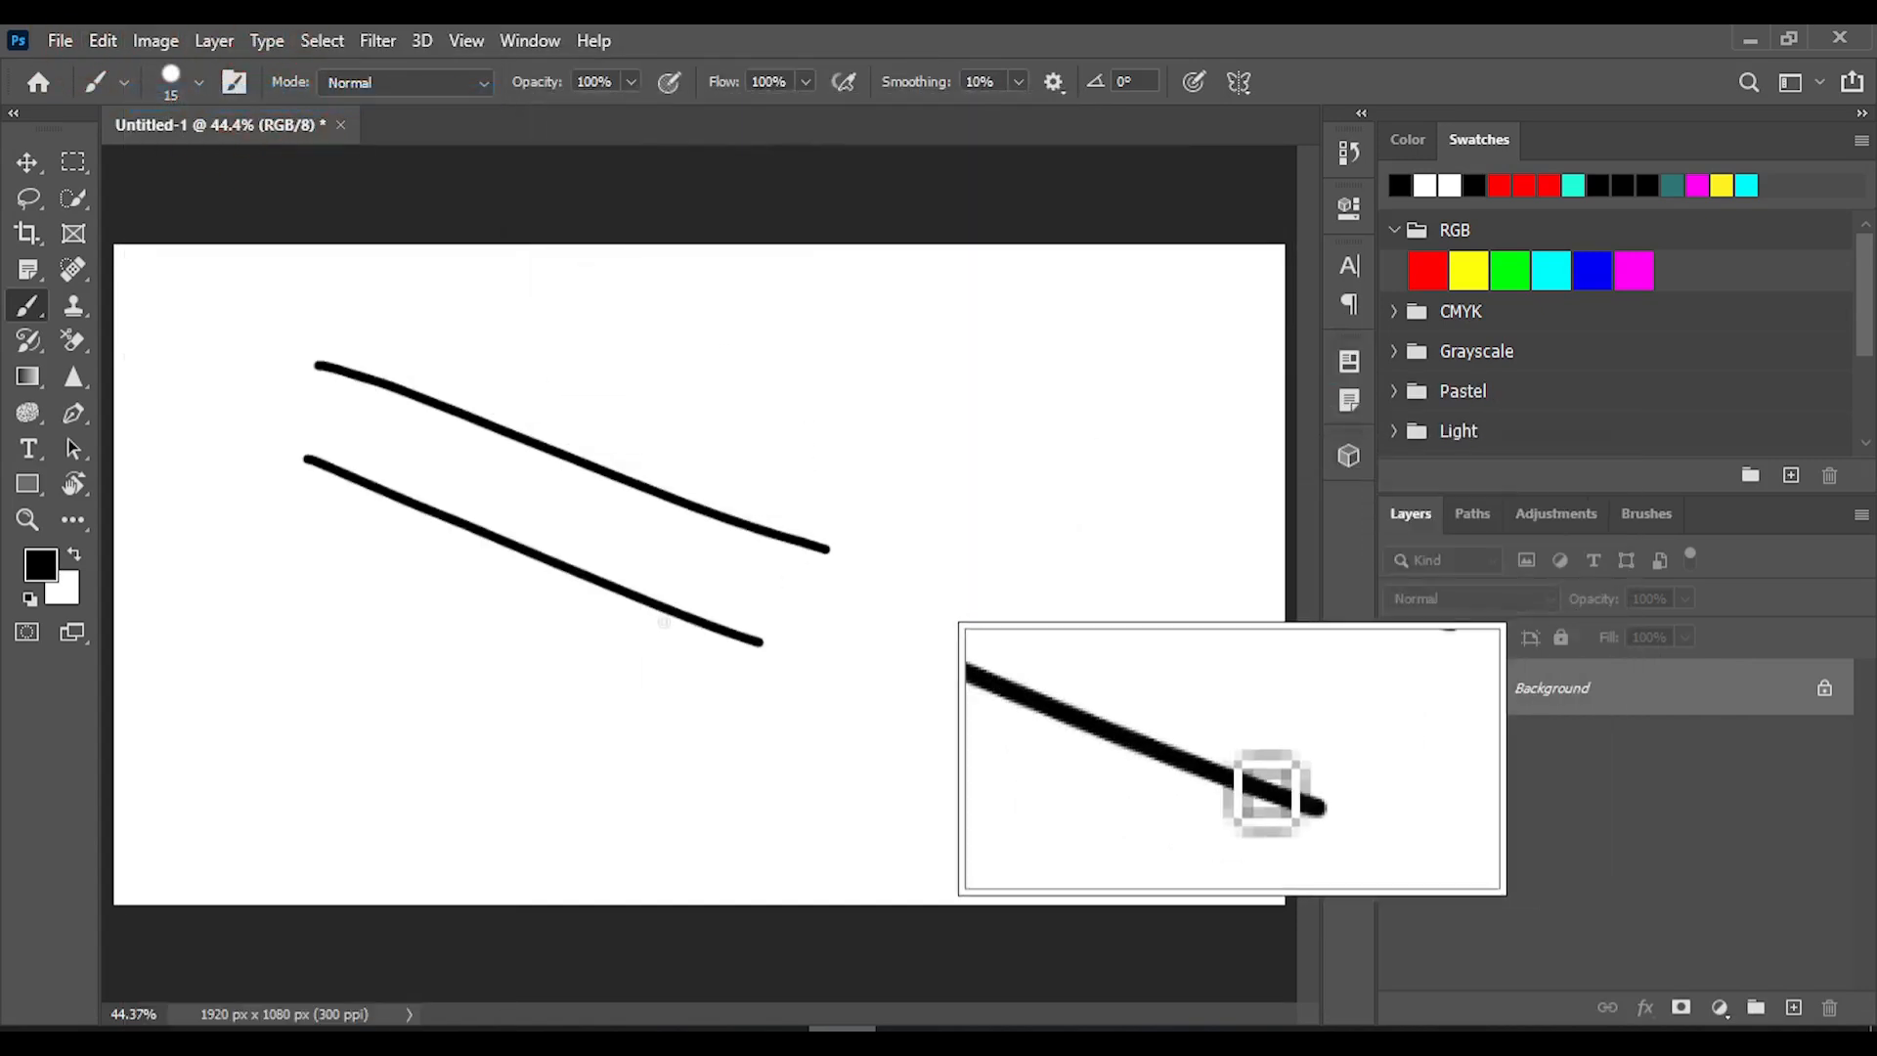
click(105, 43)
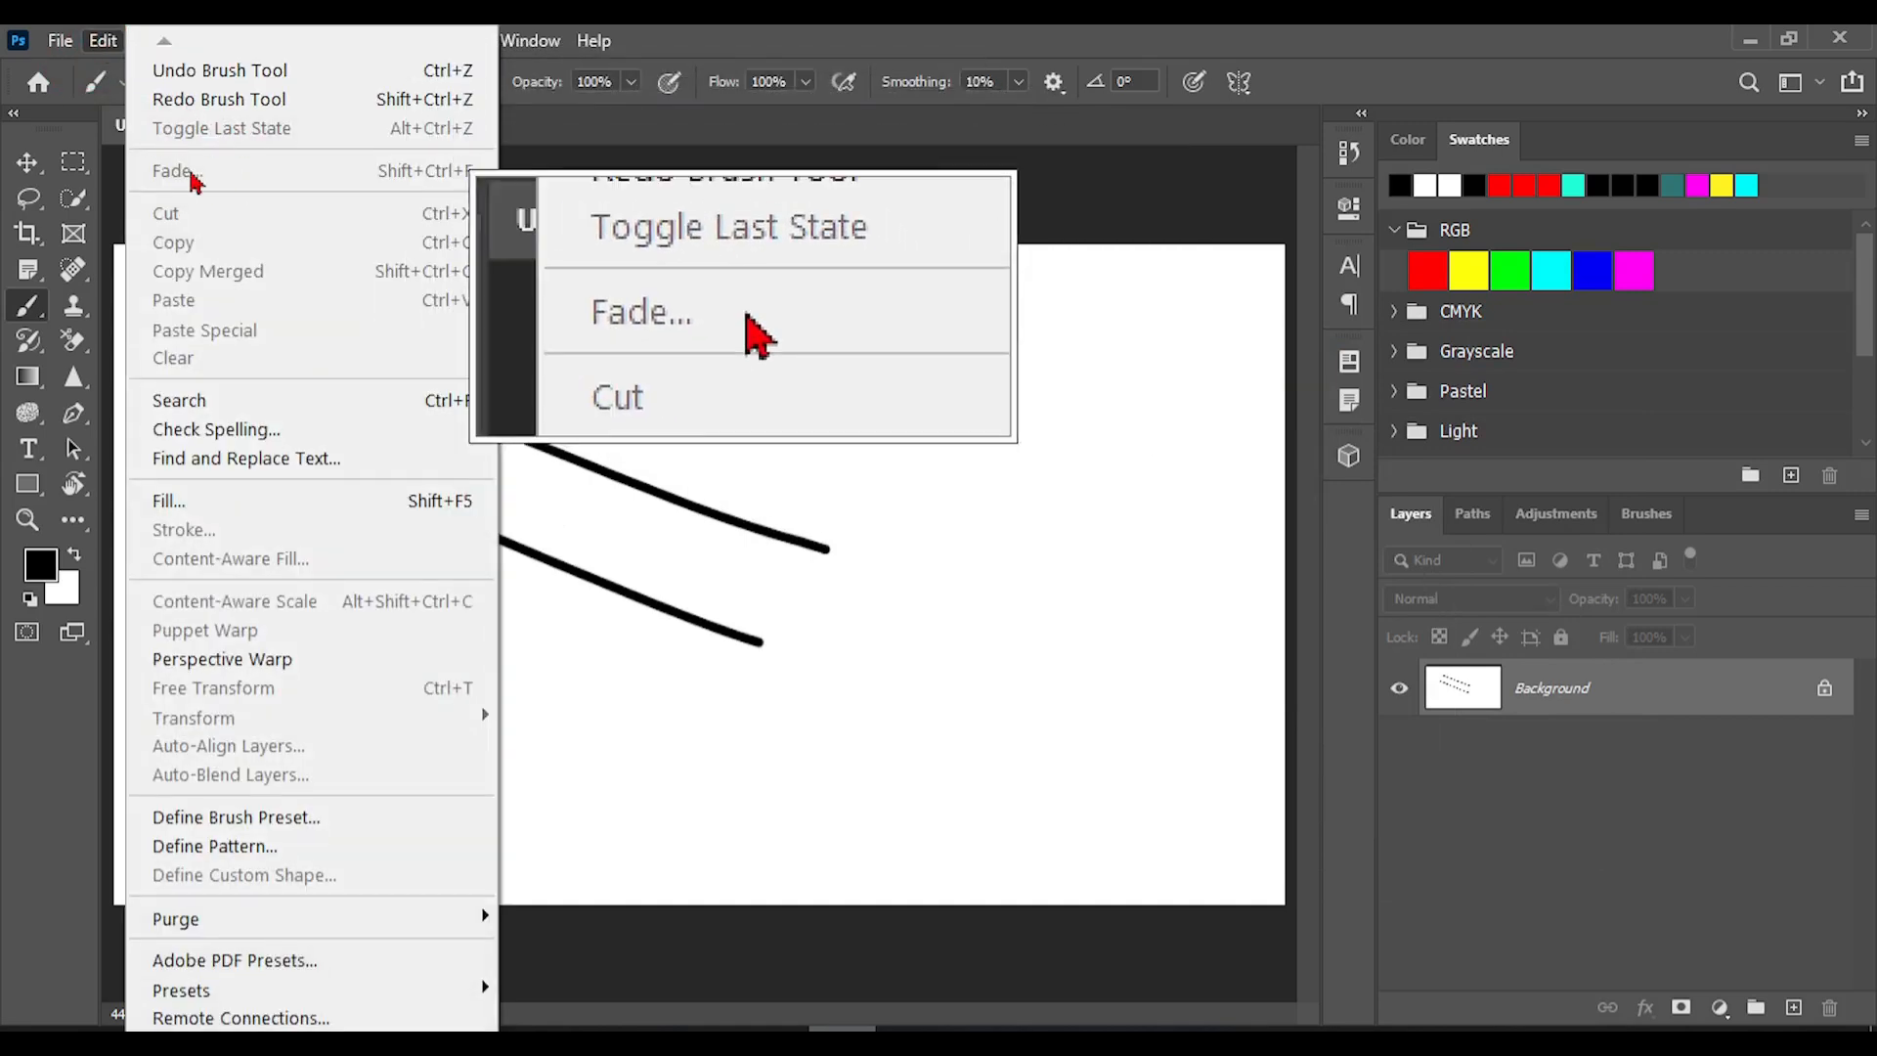
click(735, 379)
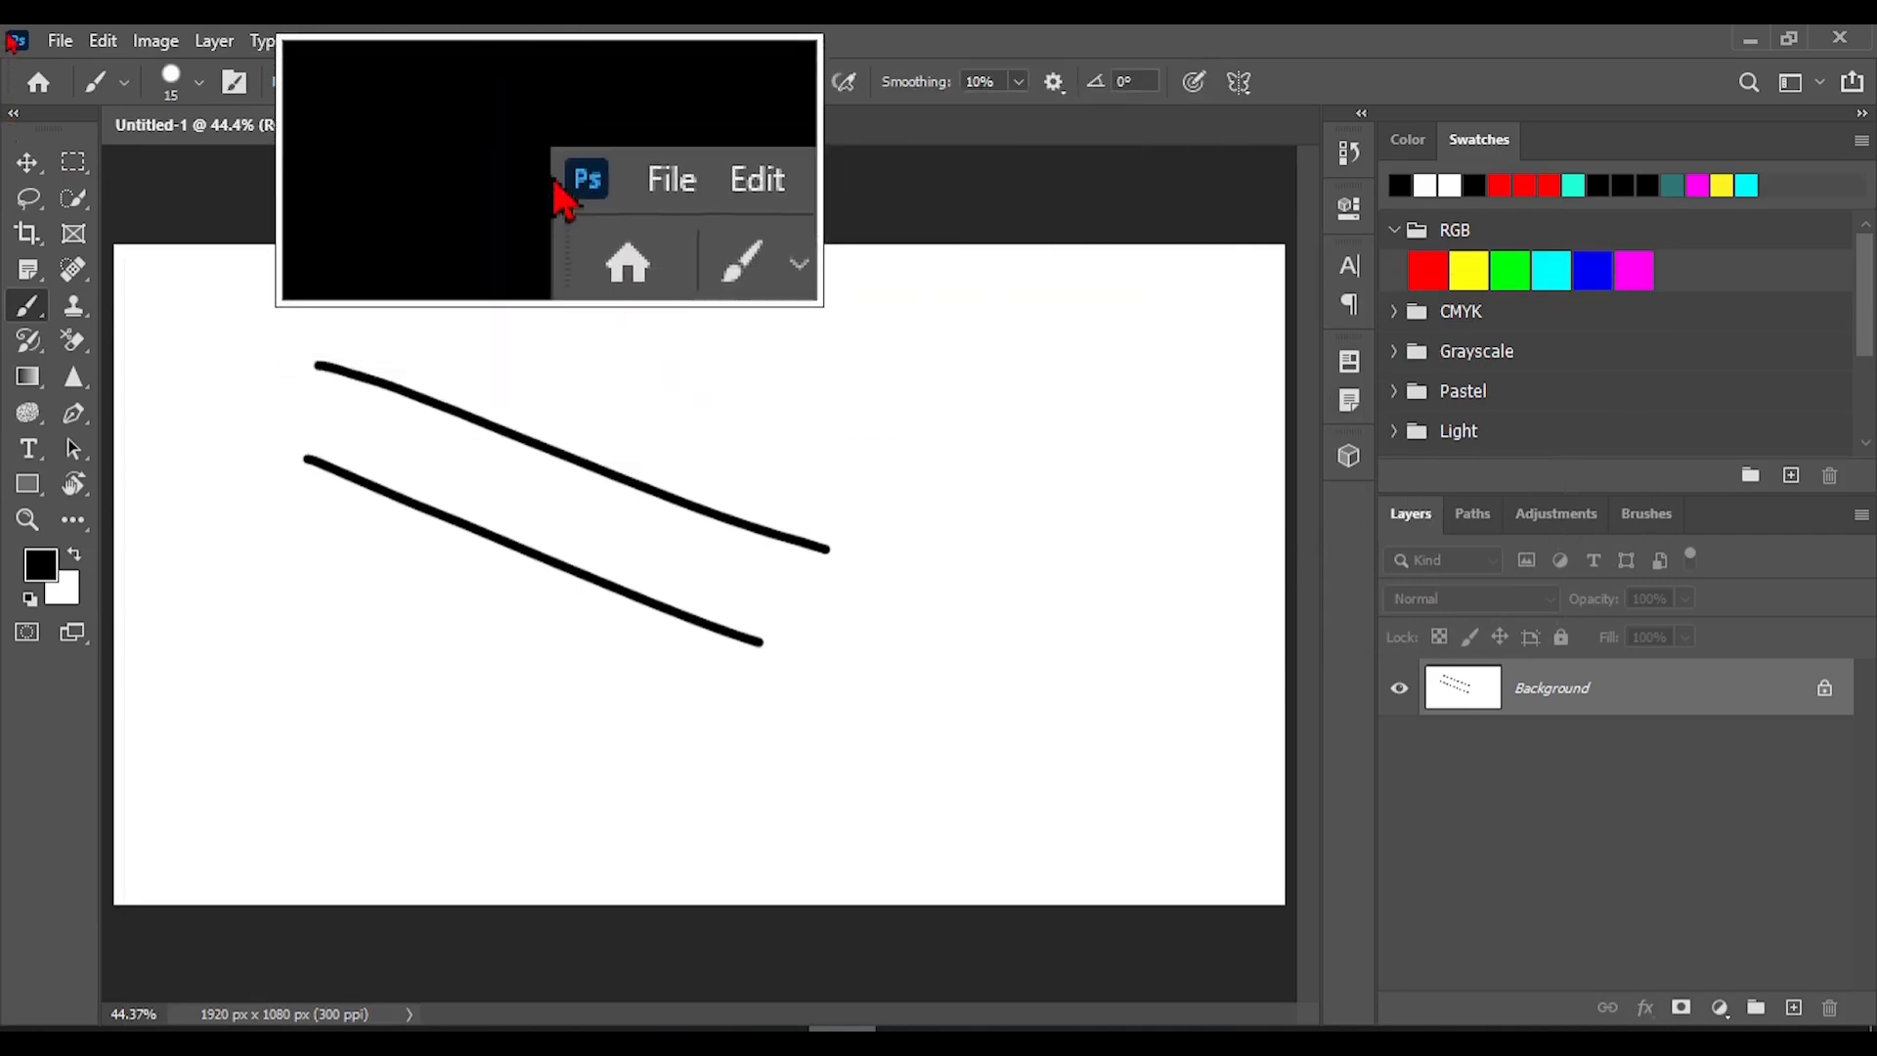
click(67, 40)
click(76, 72)
click(60, 40)
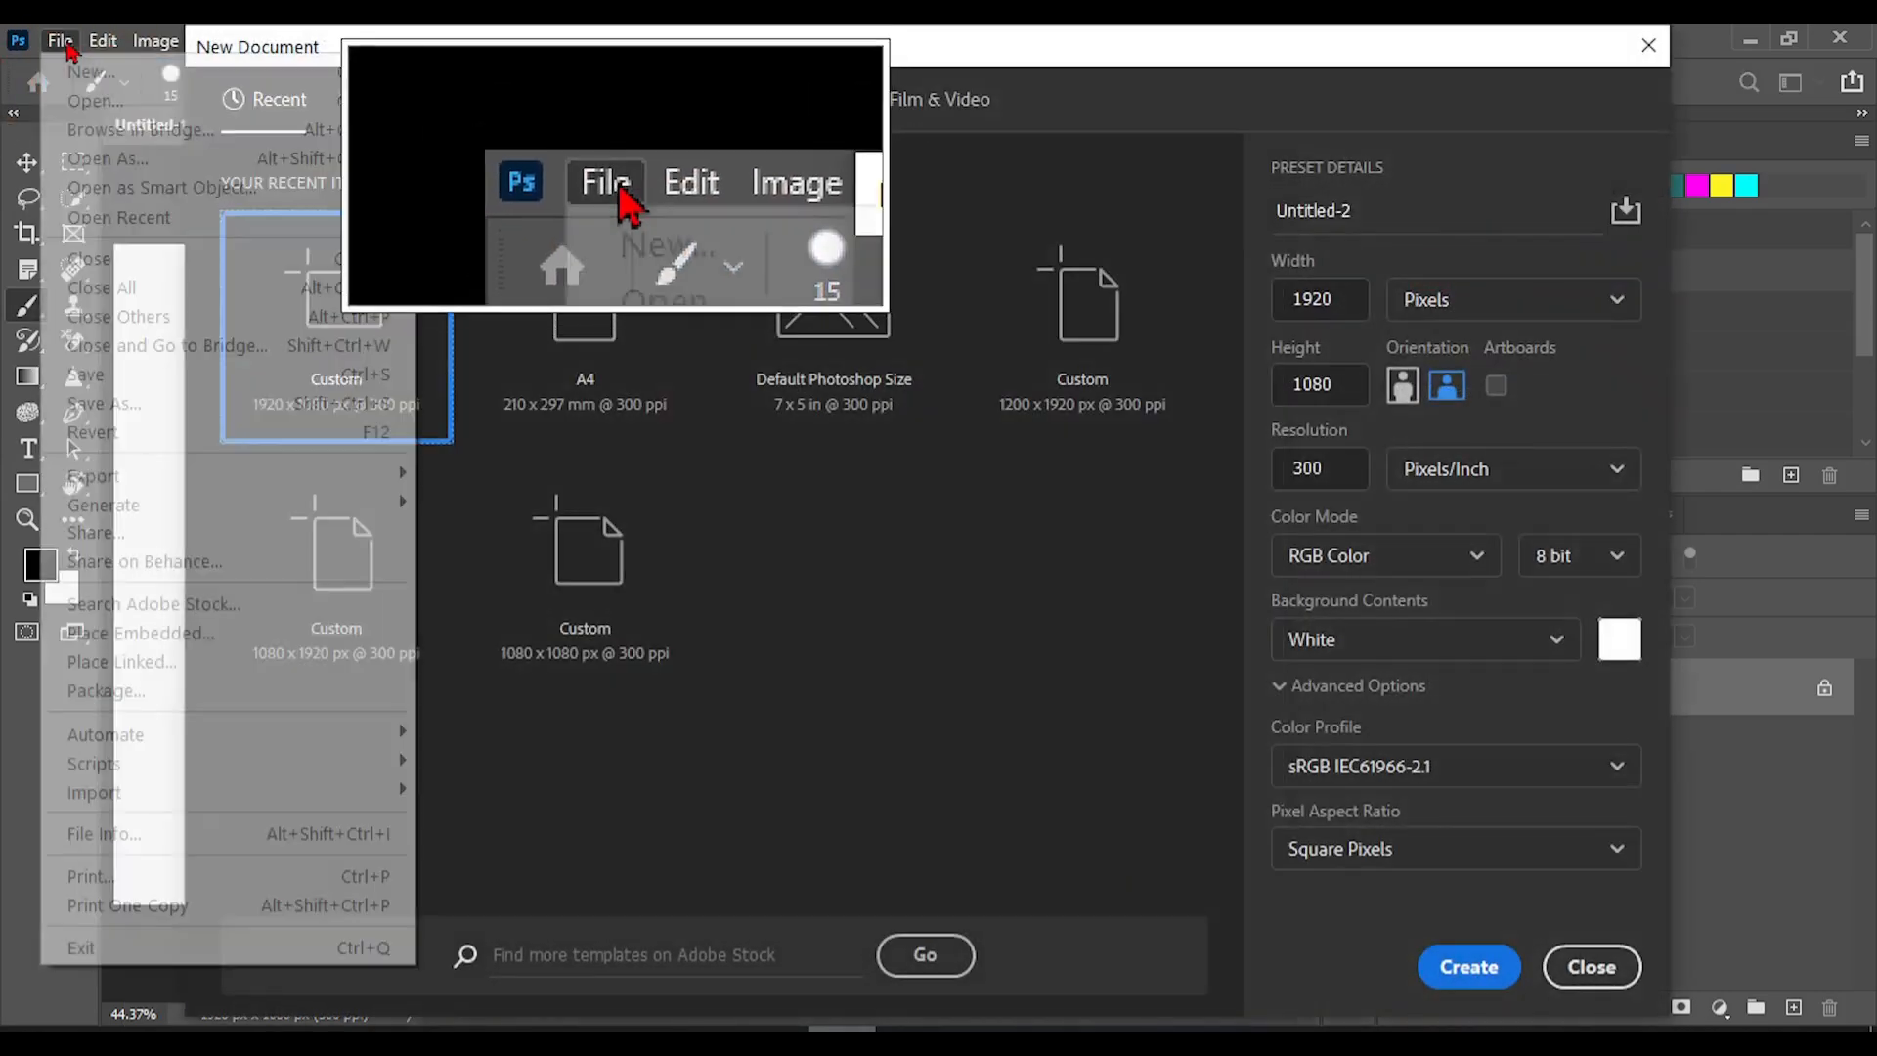
click(1649, 45)
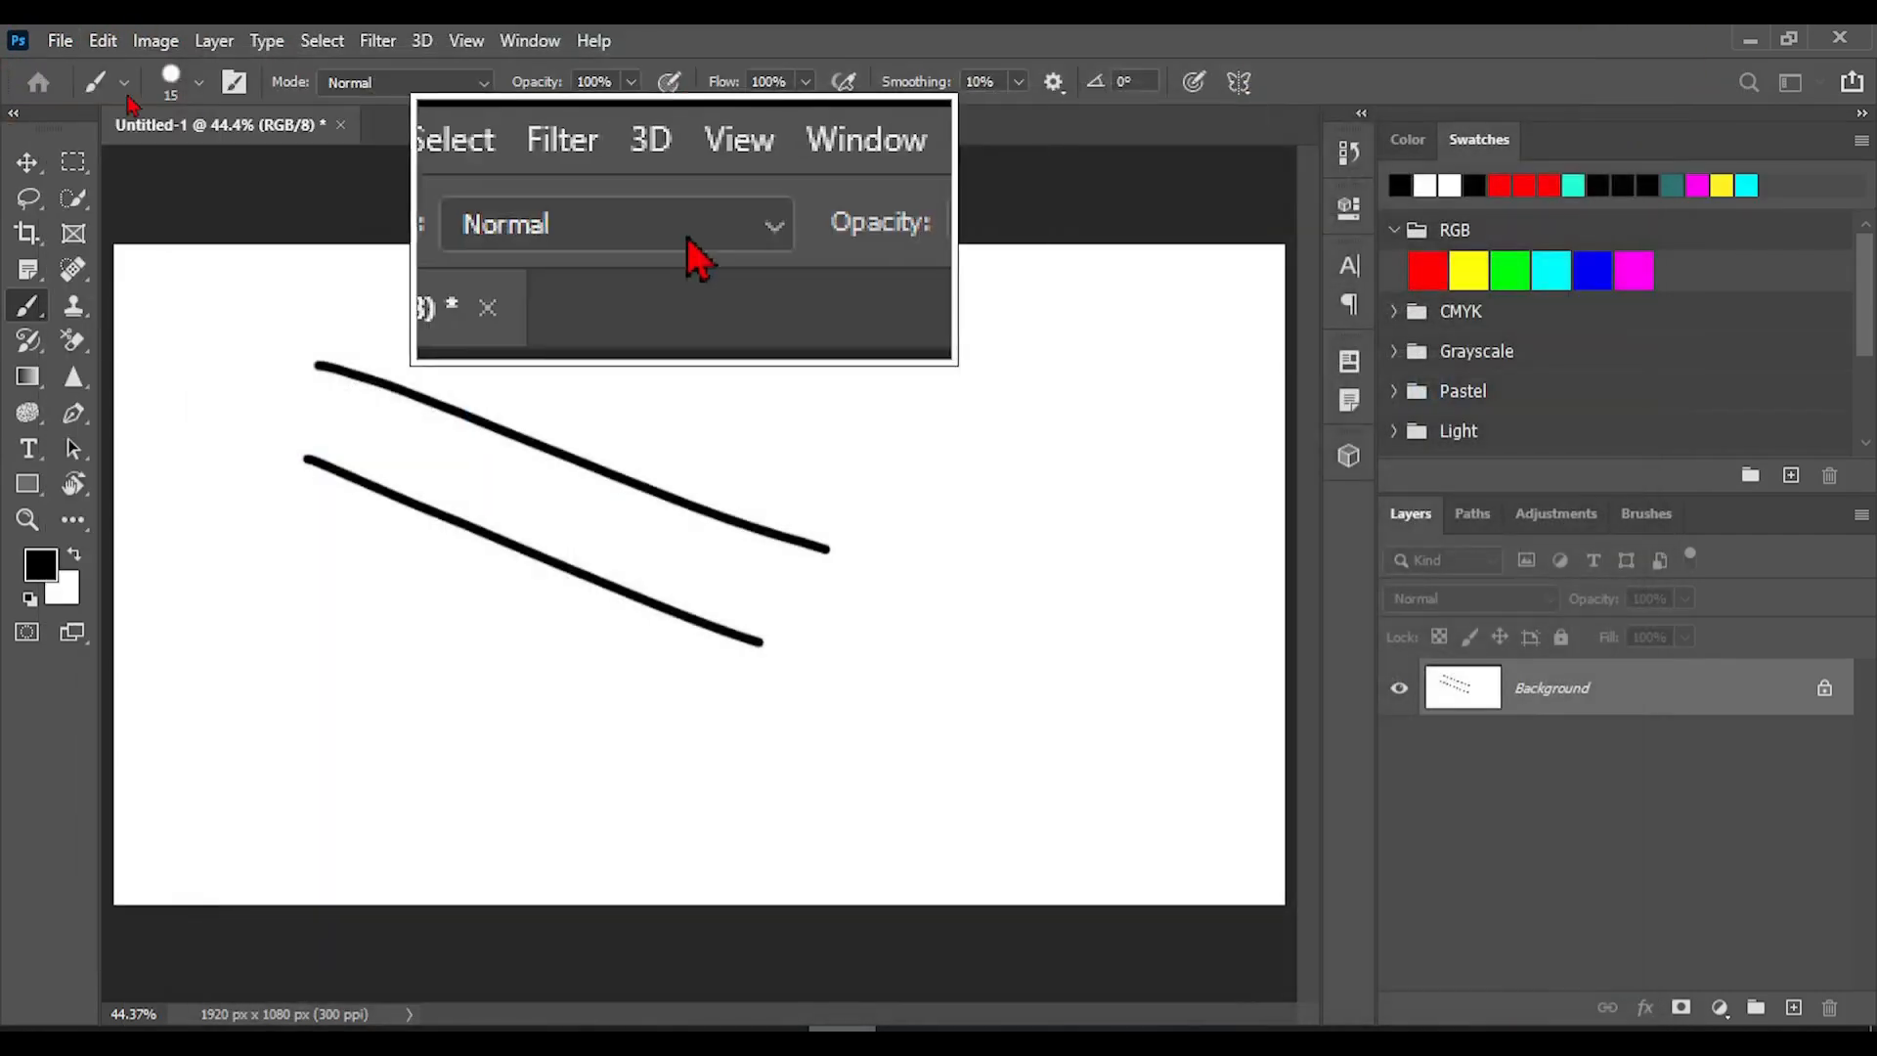
Open the image breathtaking-view-mountain-cliffs-ocean-beautiful-blue-sky.jpg from the Sample folder.
click(61, 40)
click(61, 95)
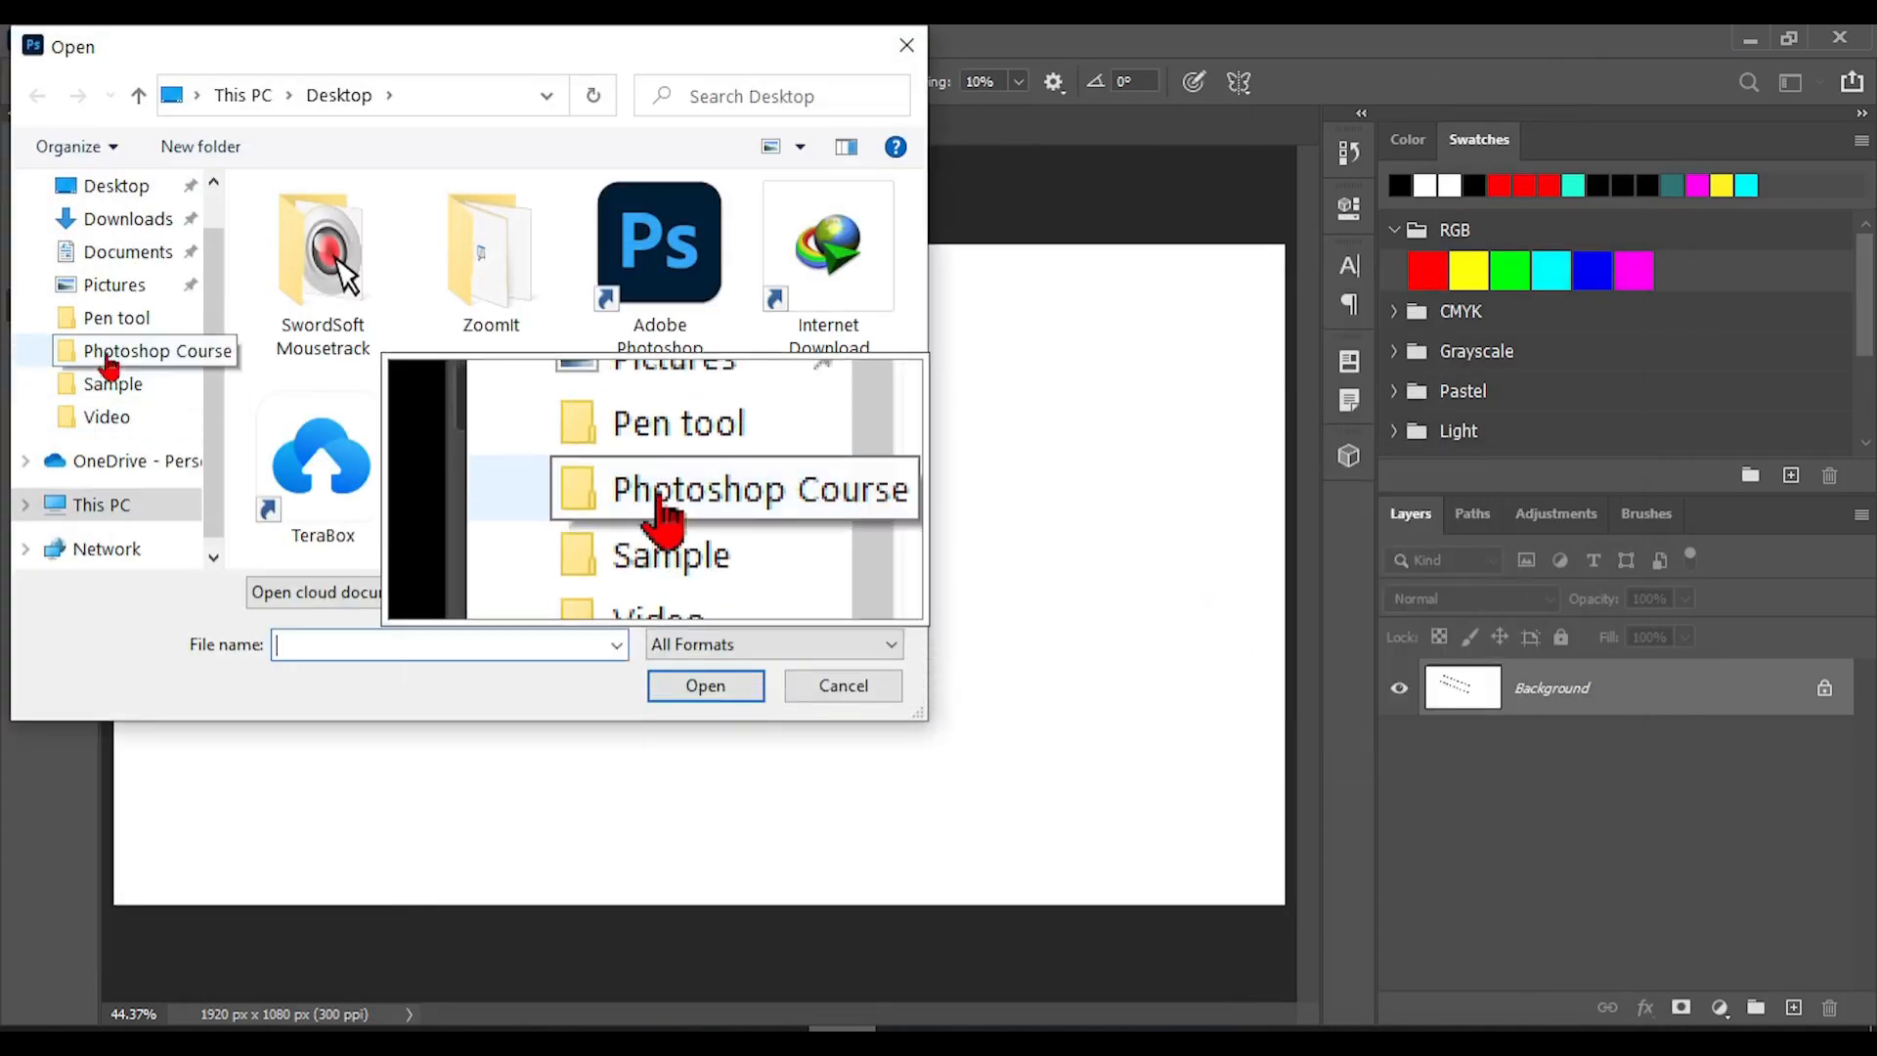
click(125, 382)
scroll(608, 391, down, 10)
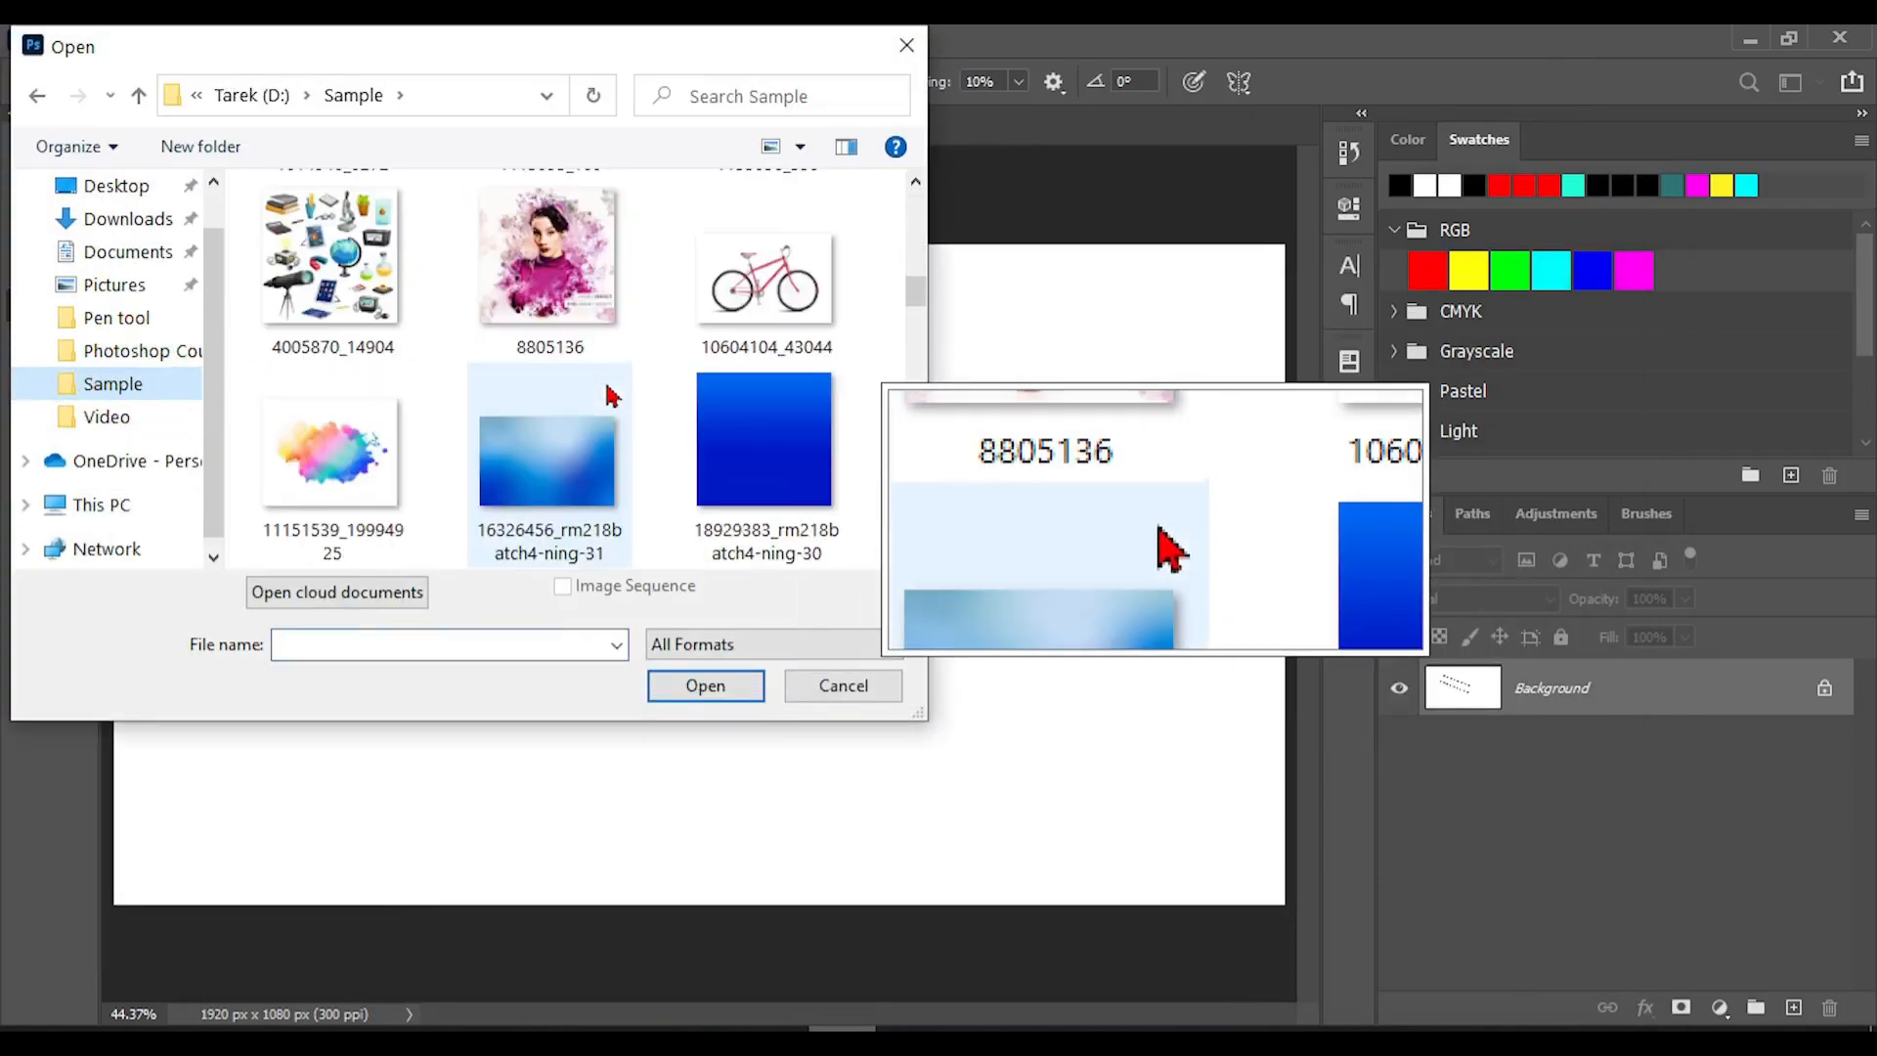
scroll(611, 395, down, 5)
scroll(611, 395, up, 3)
scroll(608, 395, down, 3)
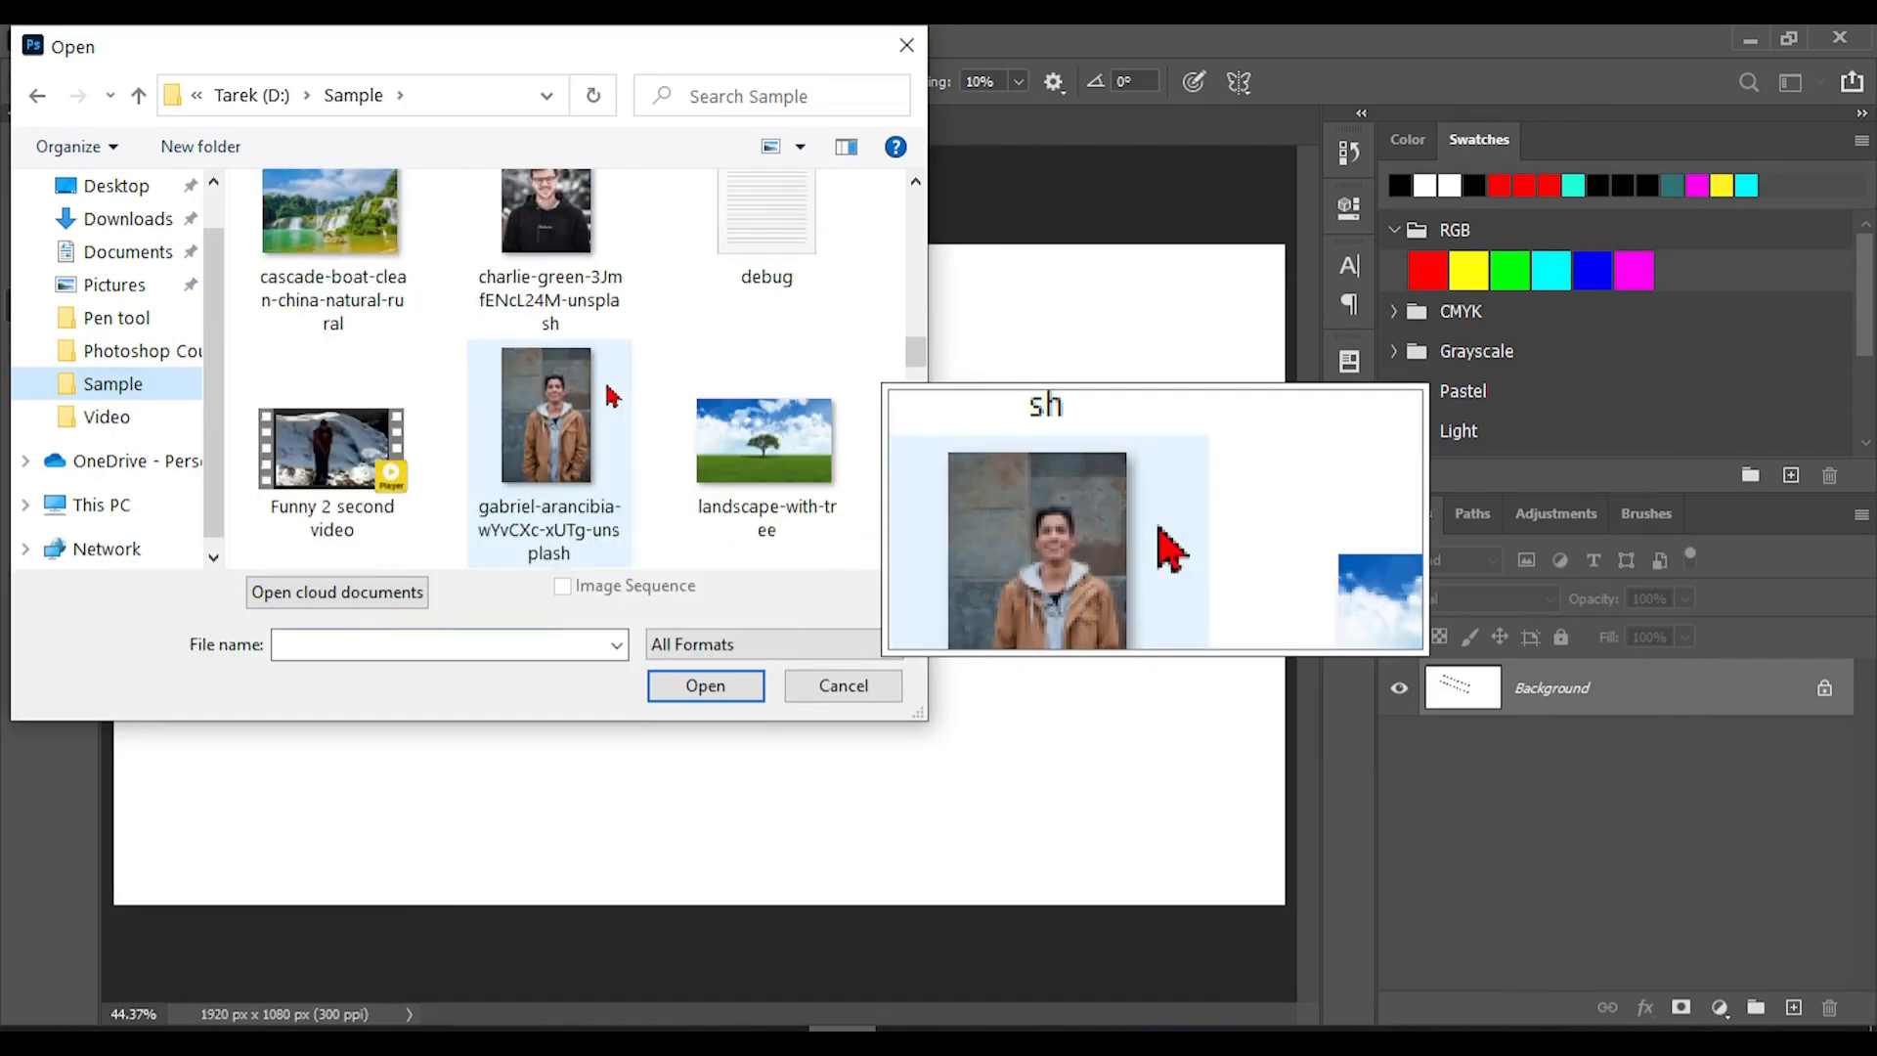
scroll(608, 395, up, 3)
double_click(765, 235)
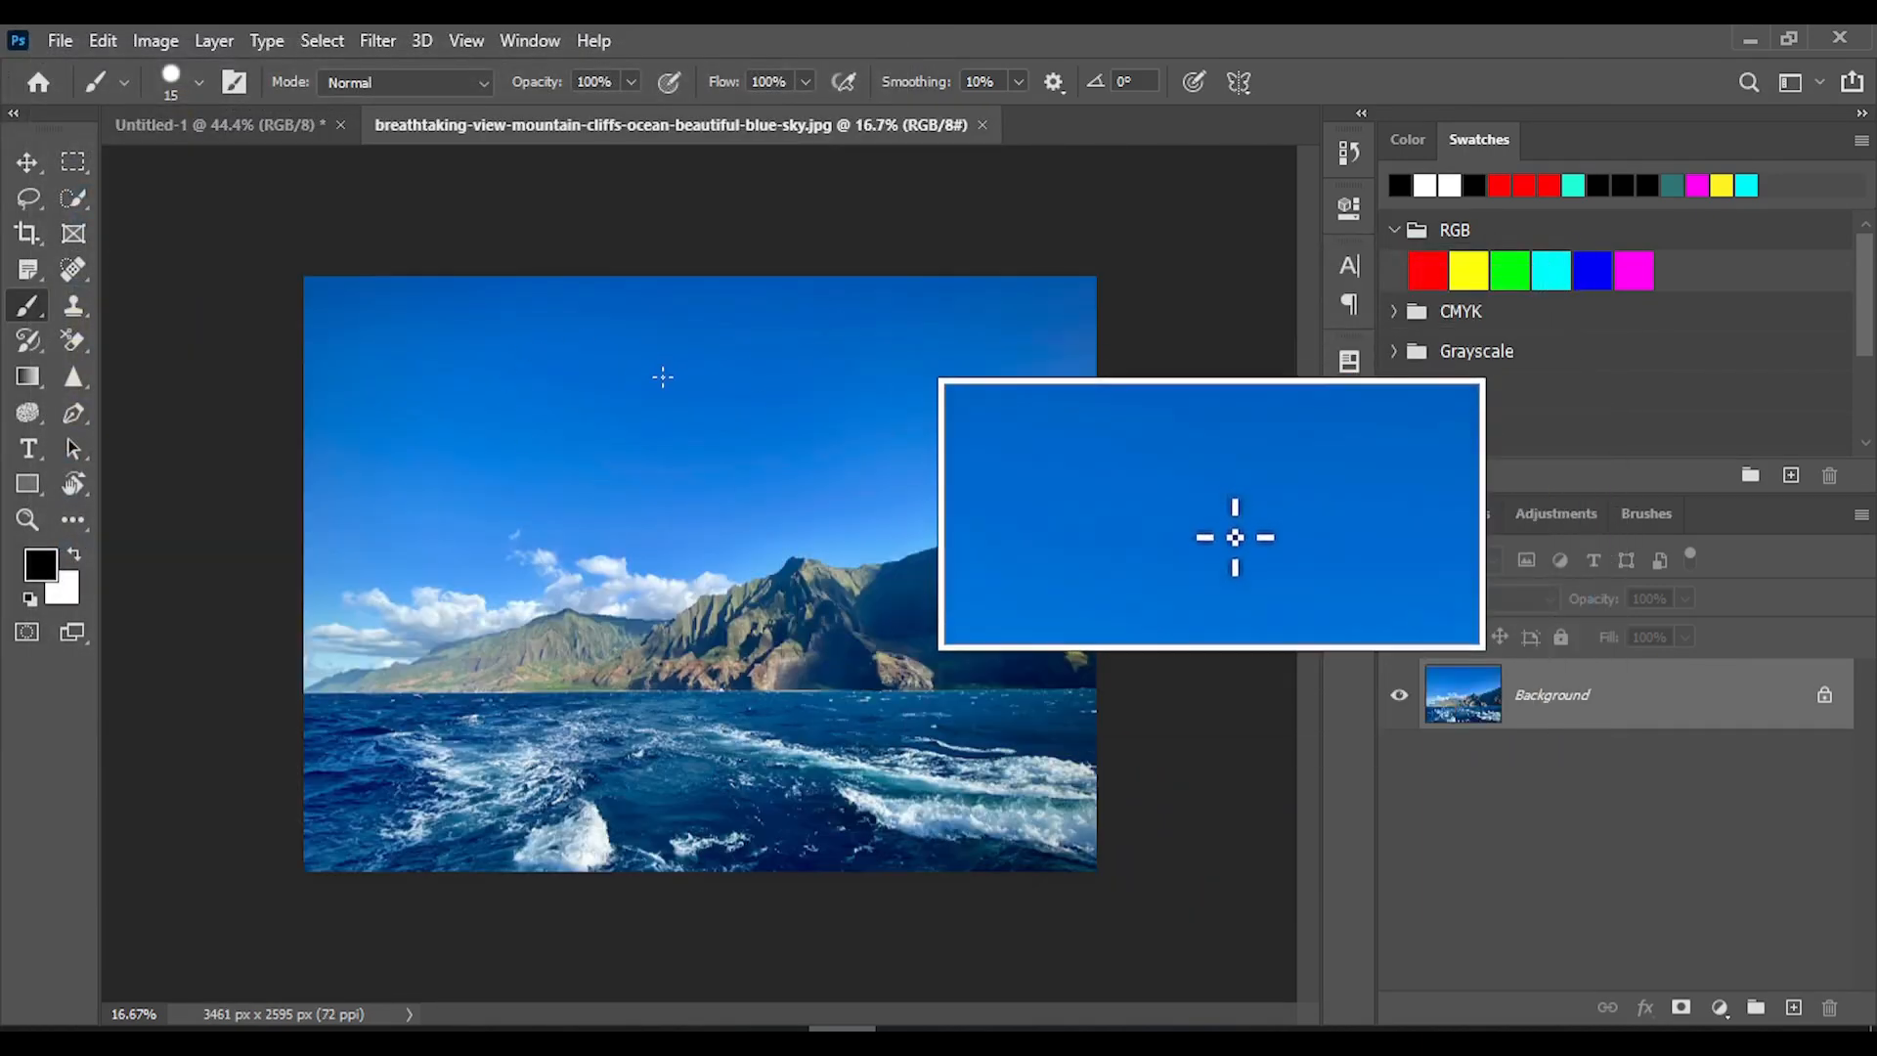
Apply a Gaussian Blur with a radius of 22.2 pixels to the landscape photo and return to the Brush tool.
scroll(663, 377, up, 2)
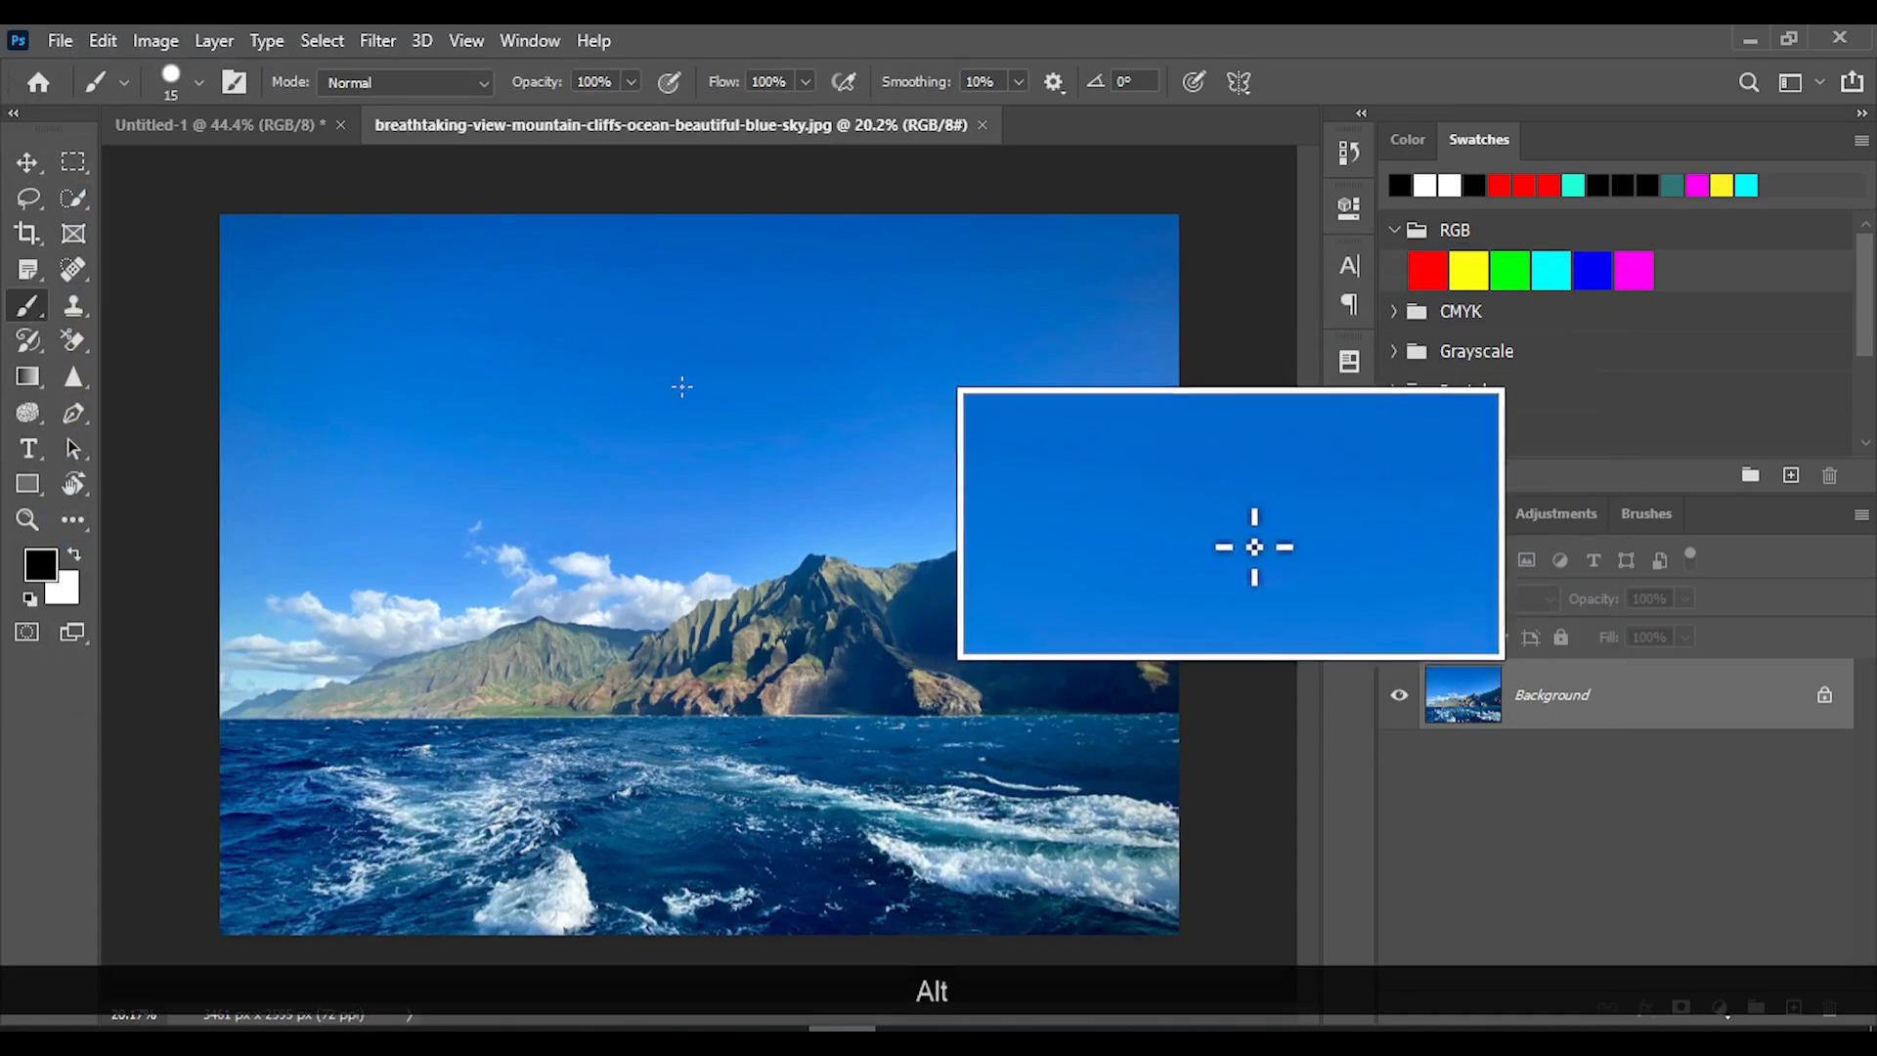
click(377, 40)
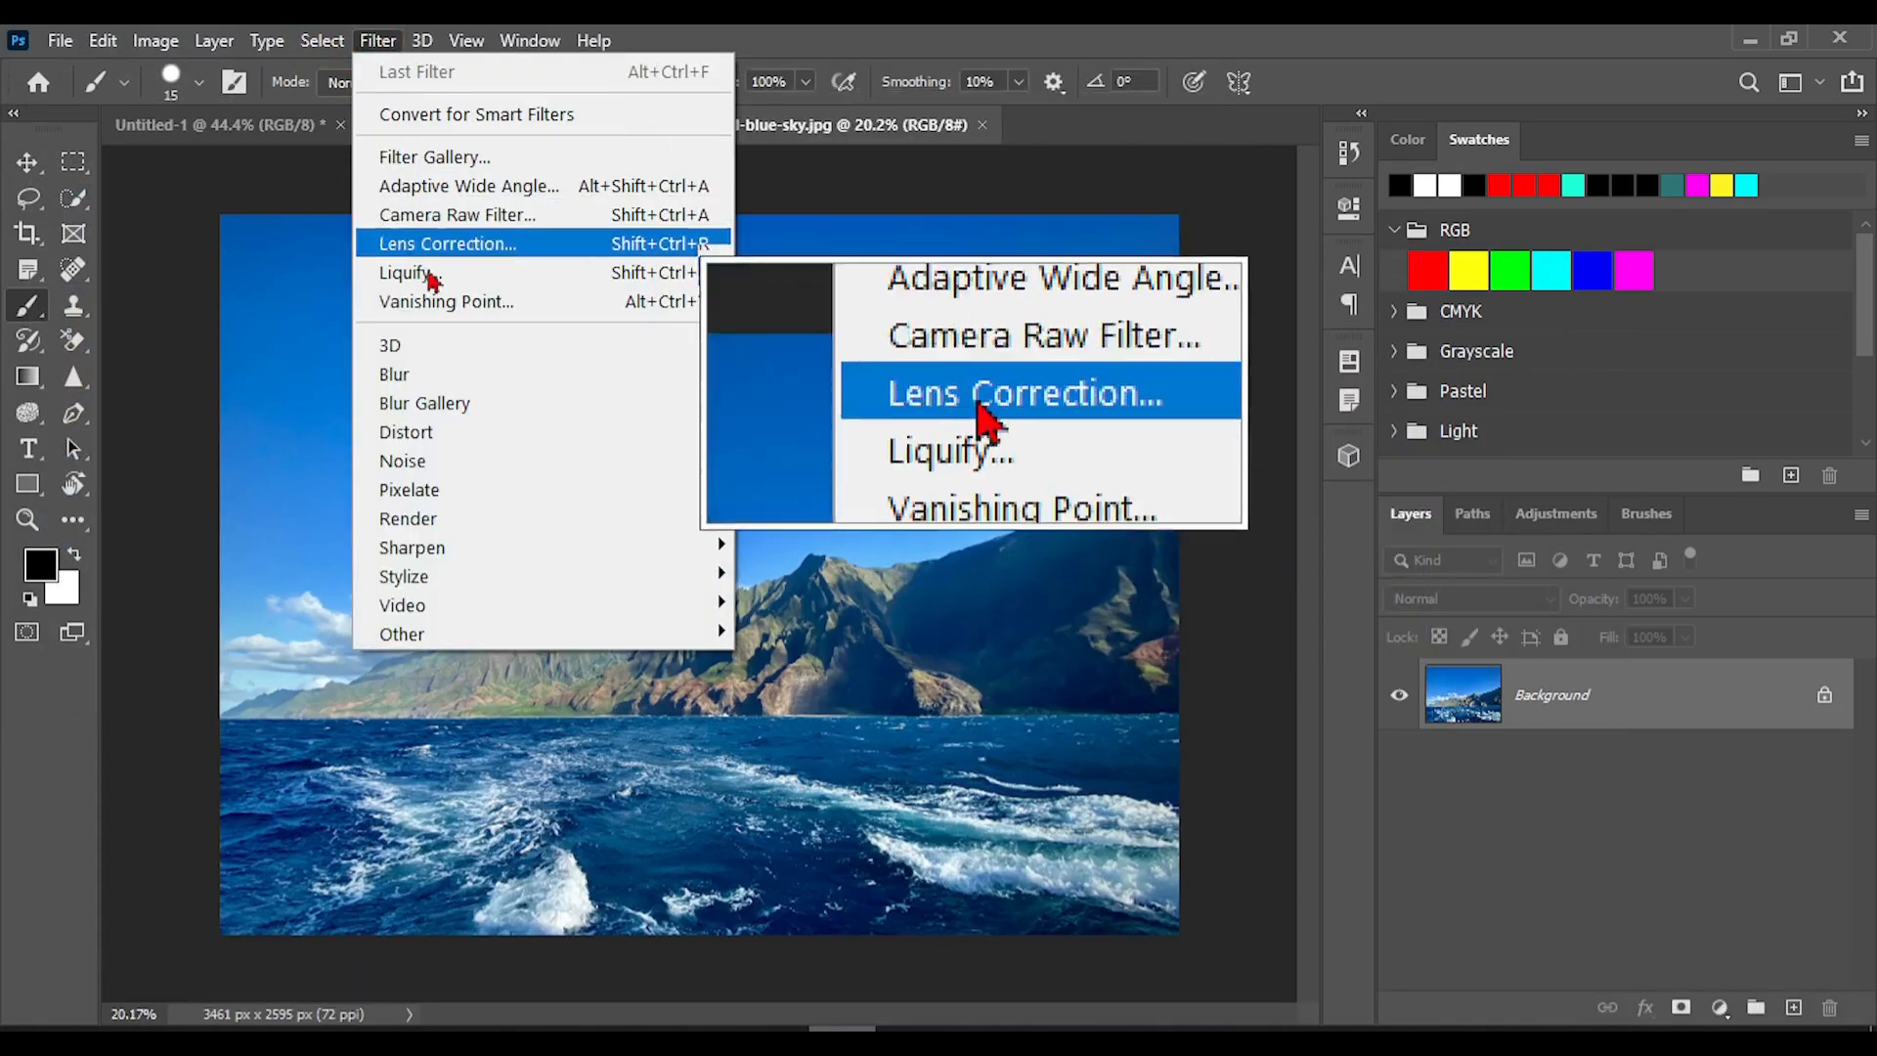
mouse_move(479, 376)
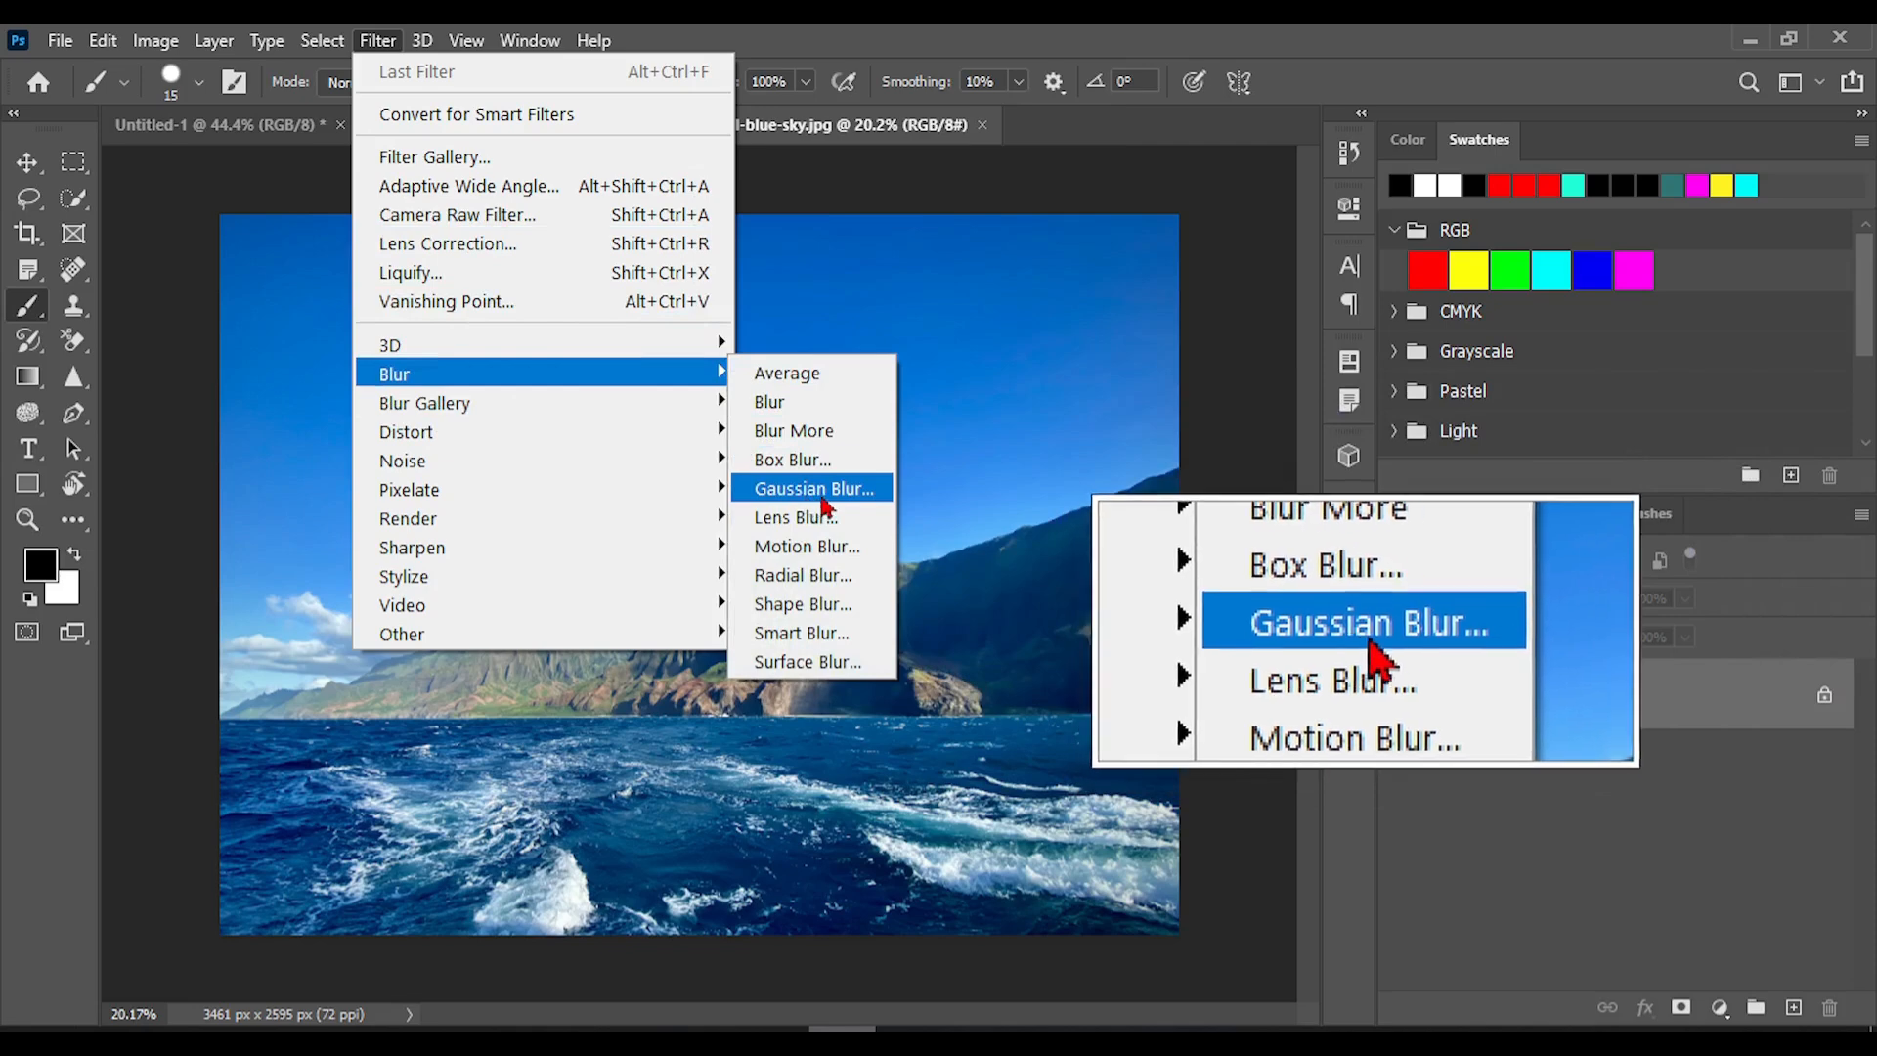
click(800, 489)
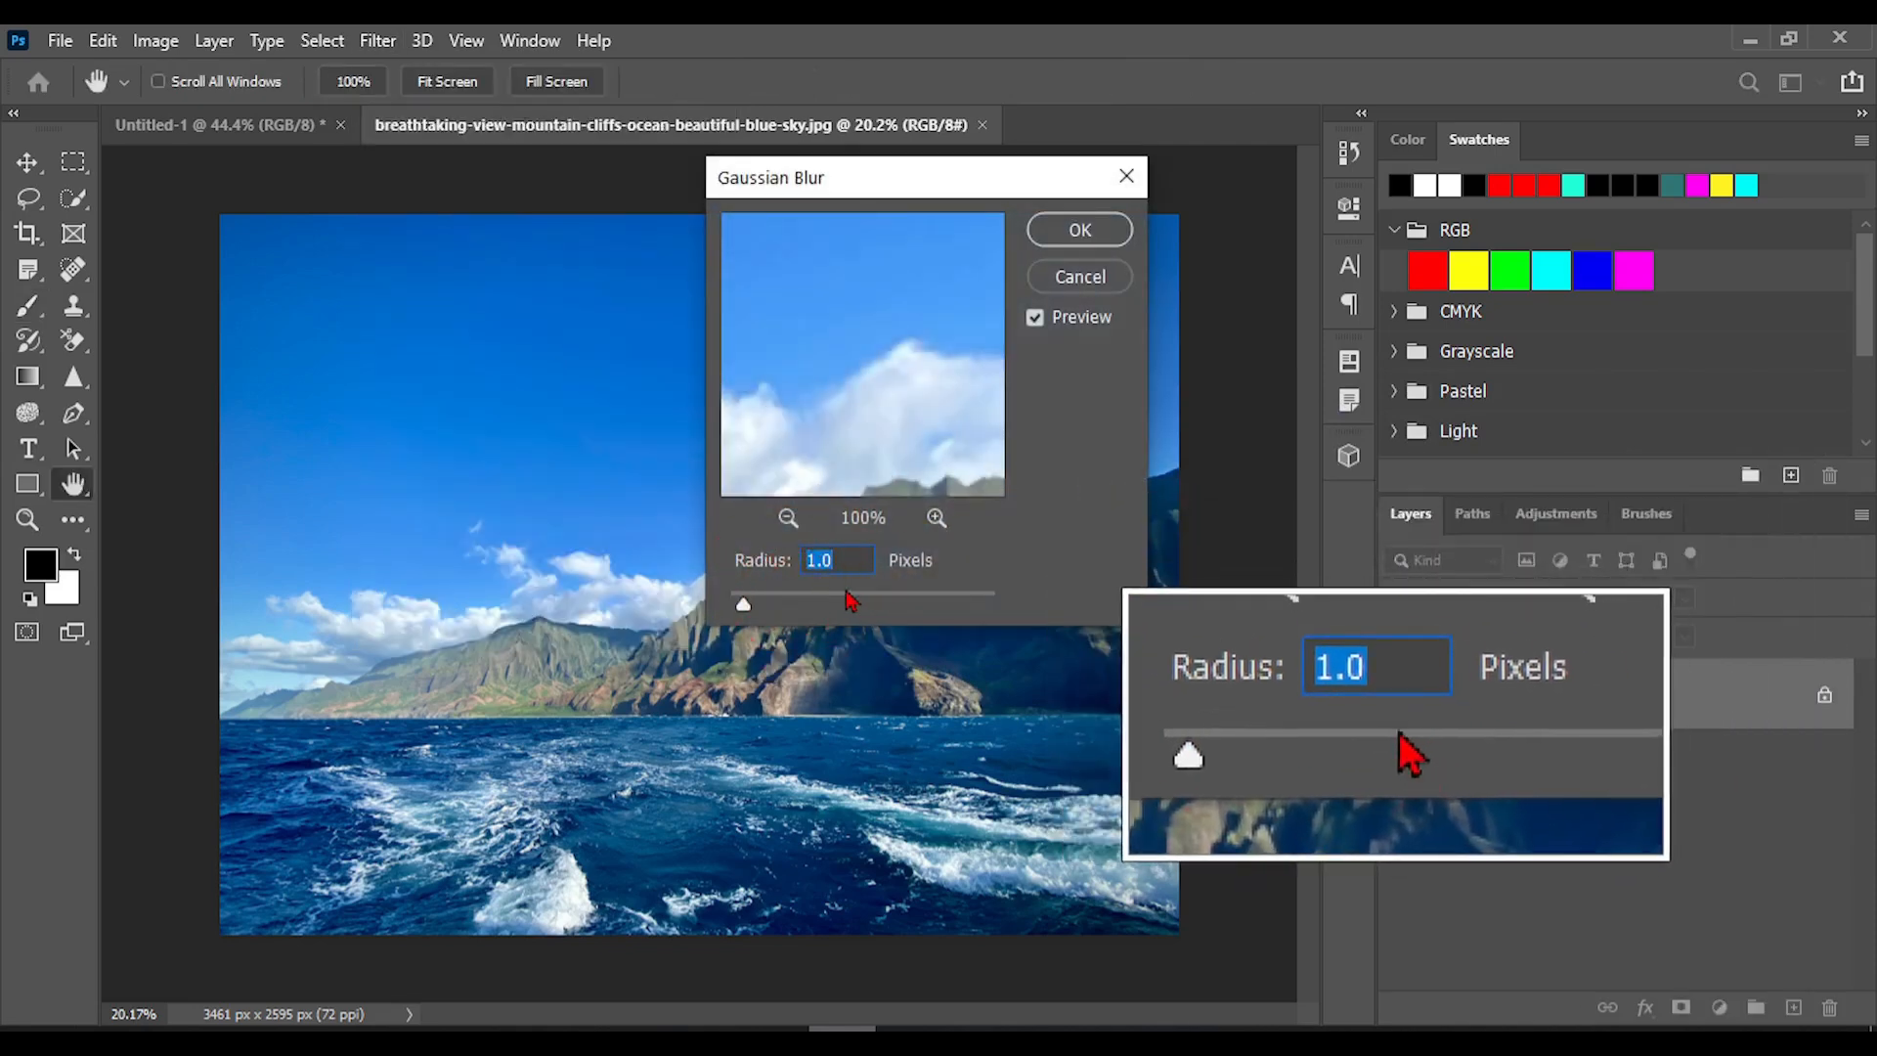
click(846, 595)
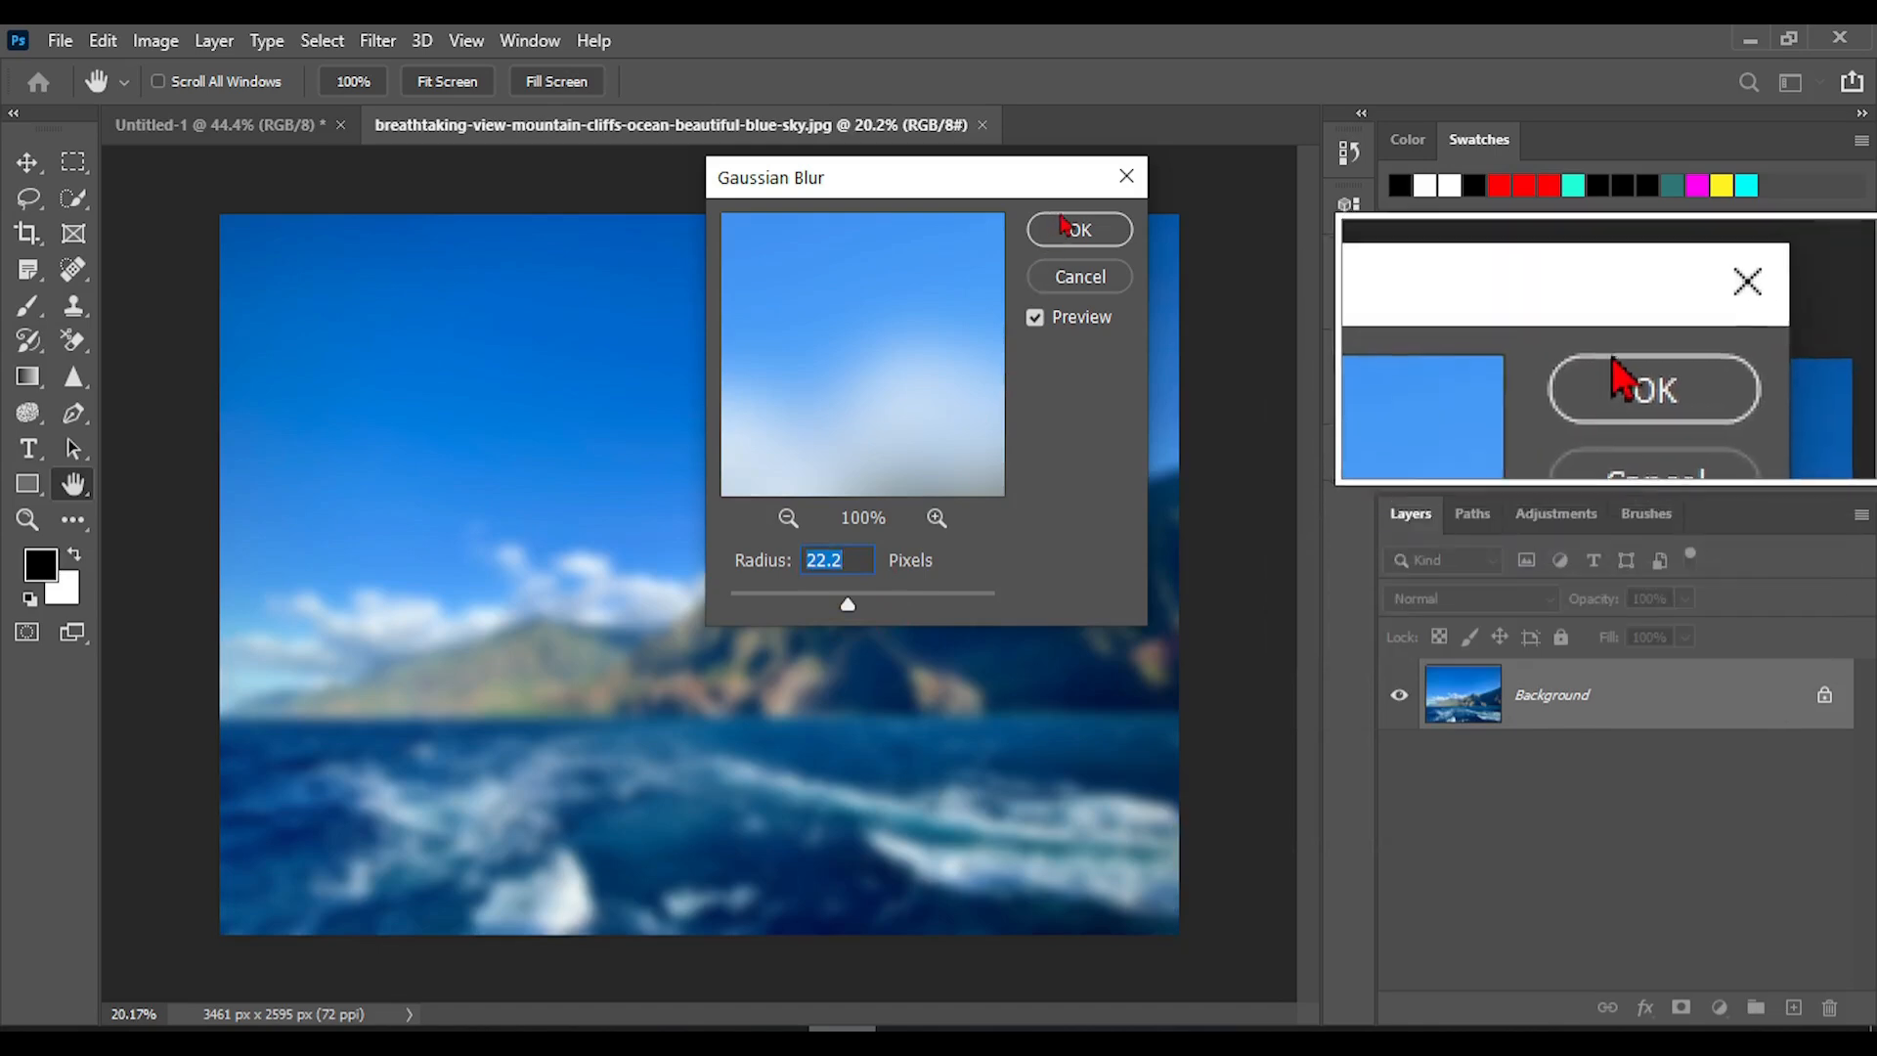
click(1077, 233)
key(b)
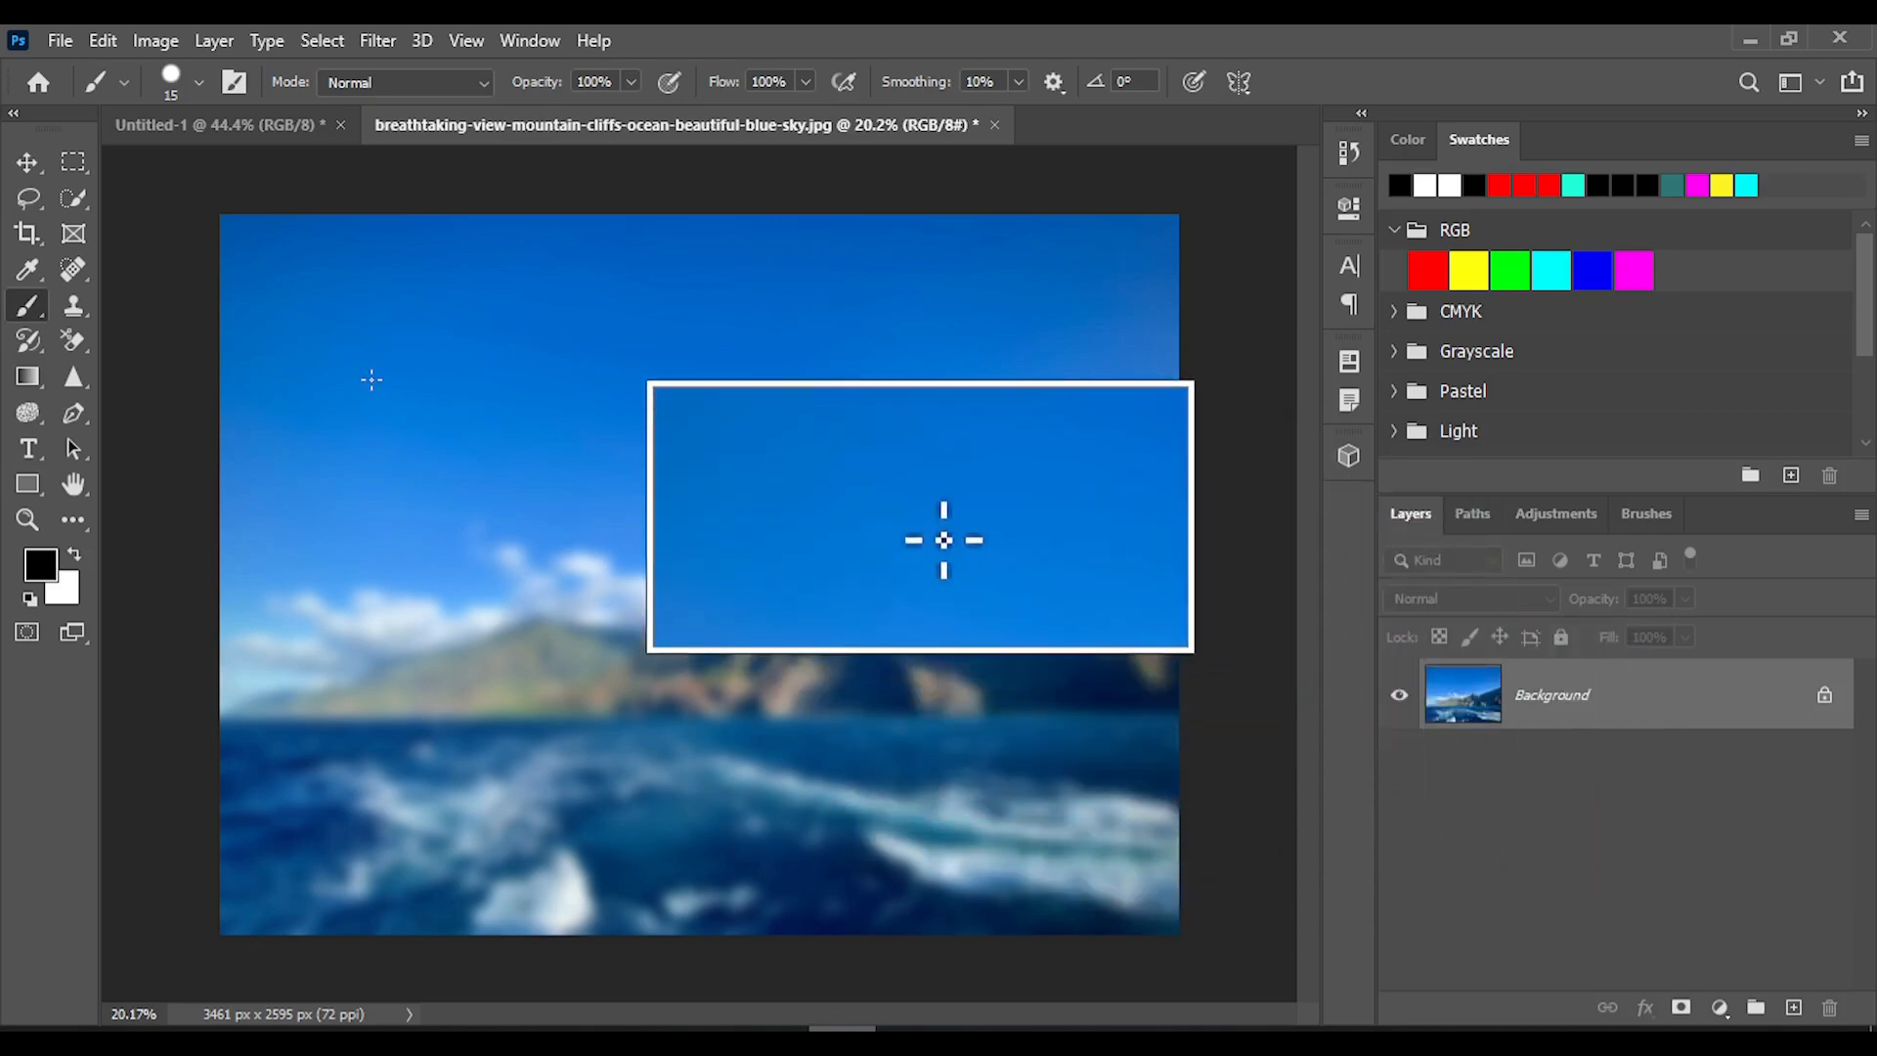
click(377, 40)
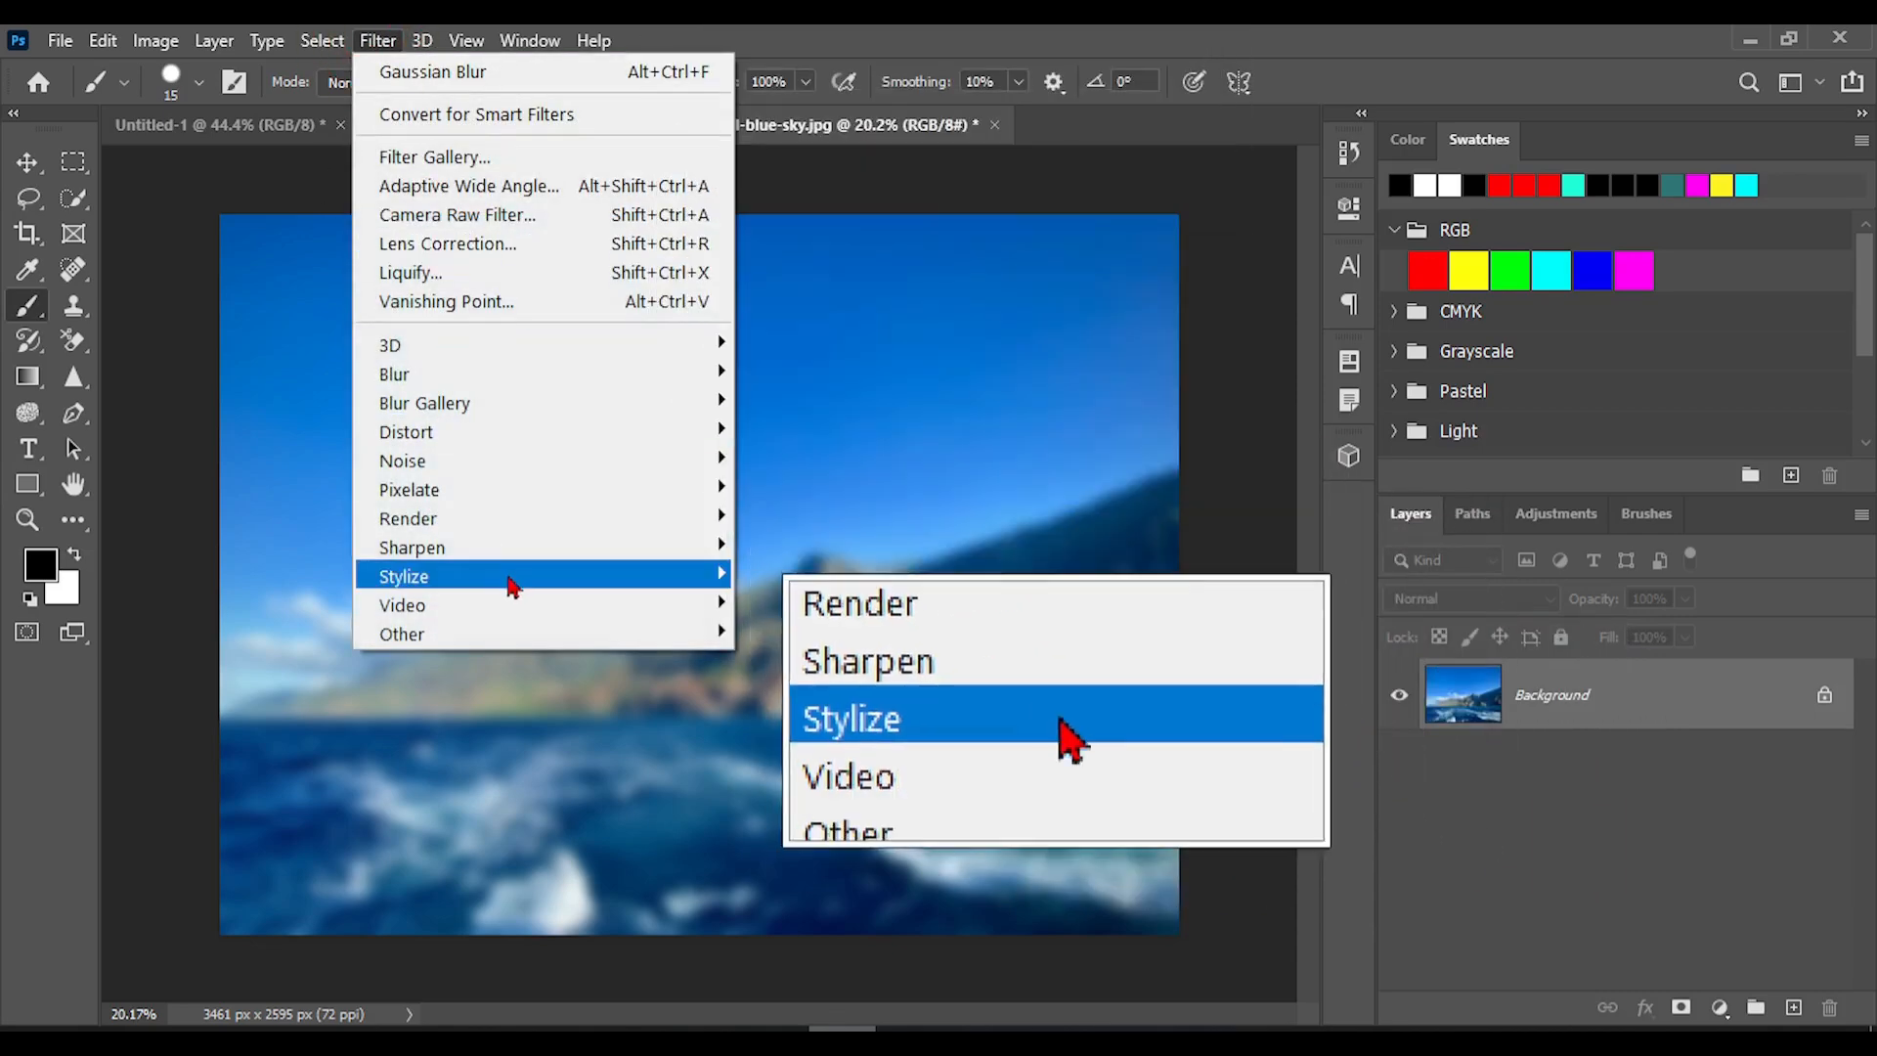
click(379, 43)
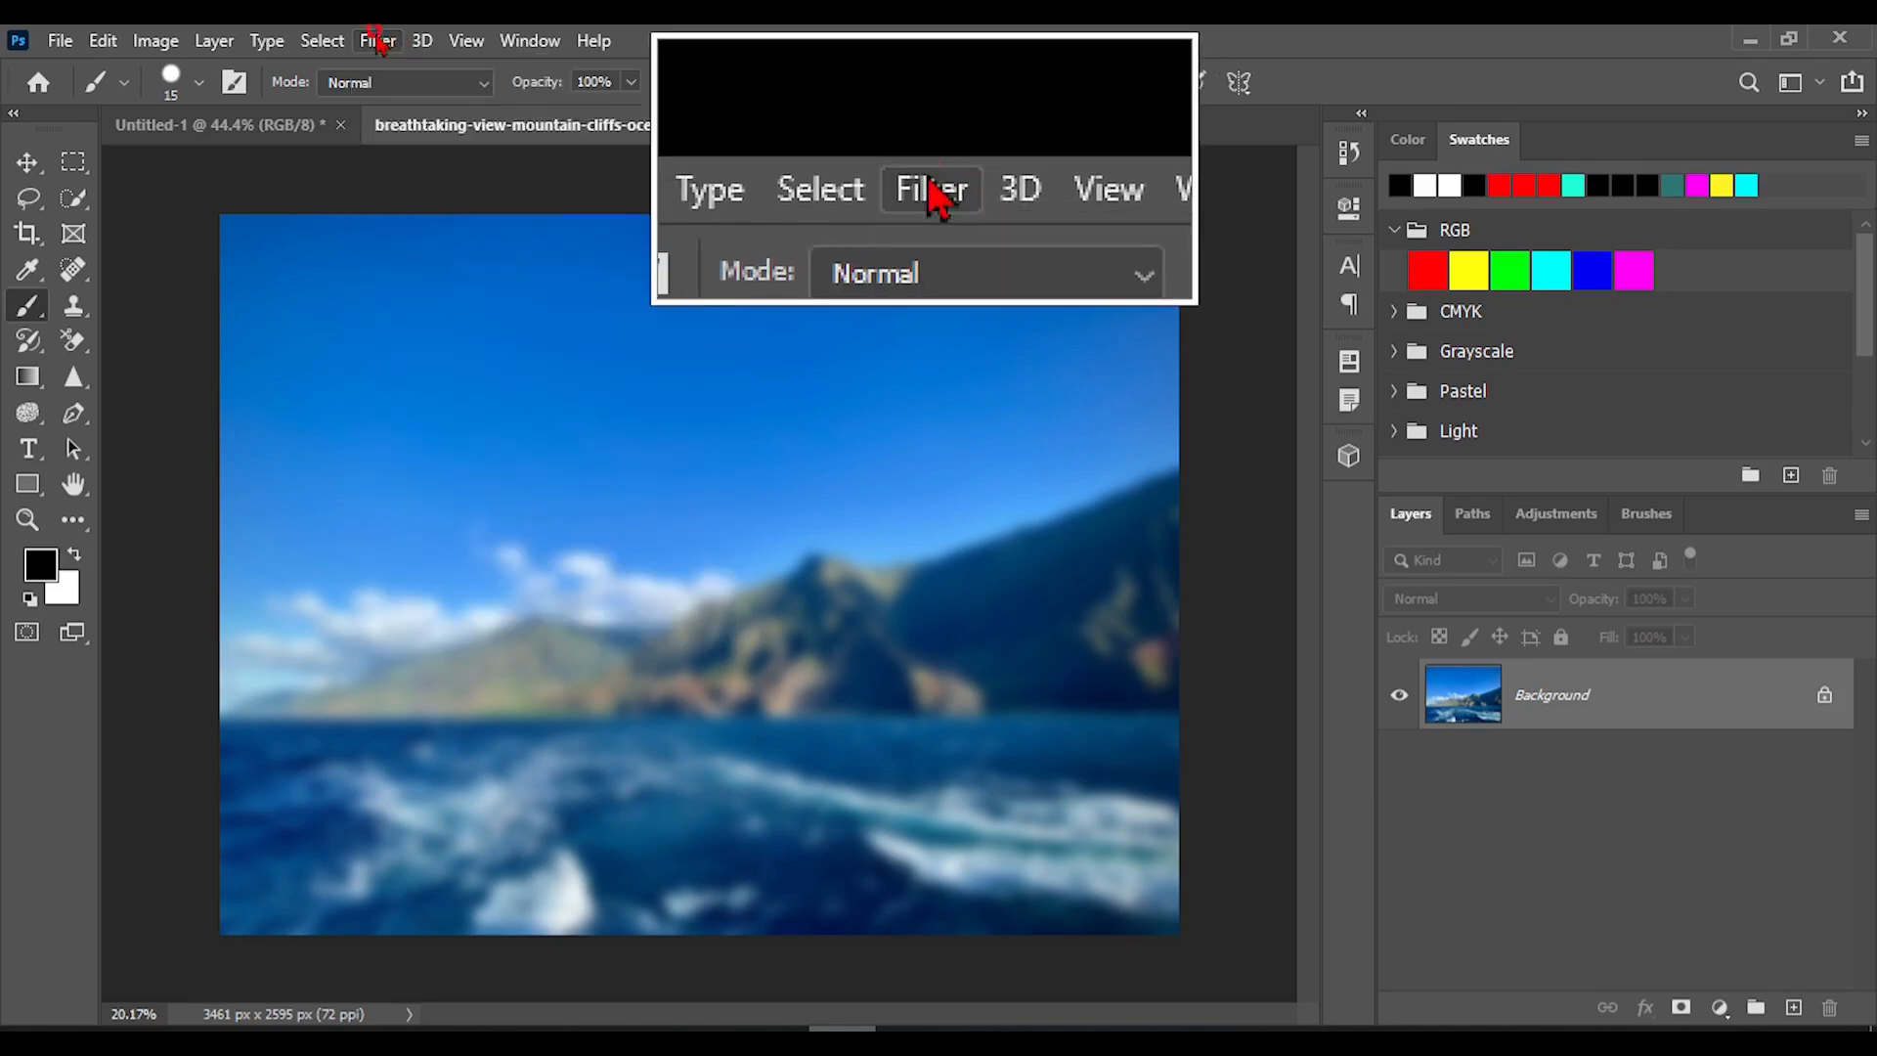
Start a Fade of the Gaussian Blur, try 0% opacity and set the opacity to 76%.
click(103, 40)
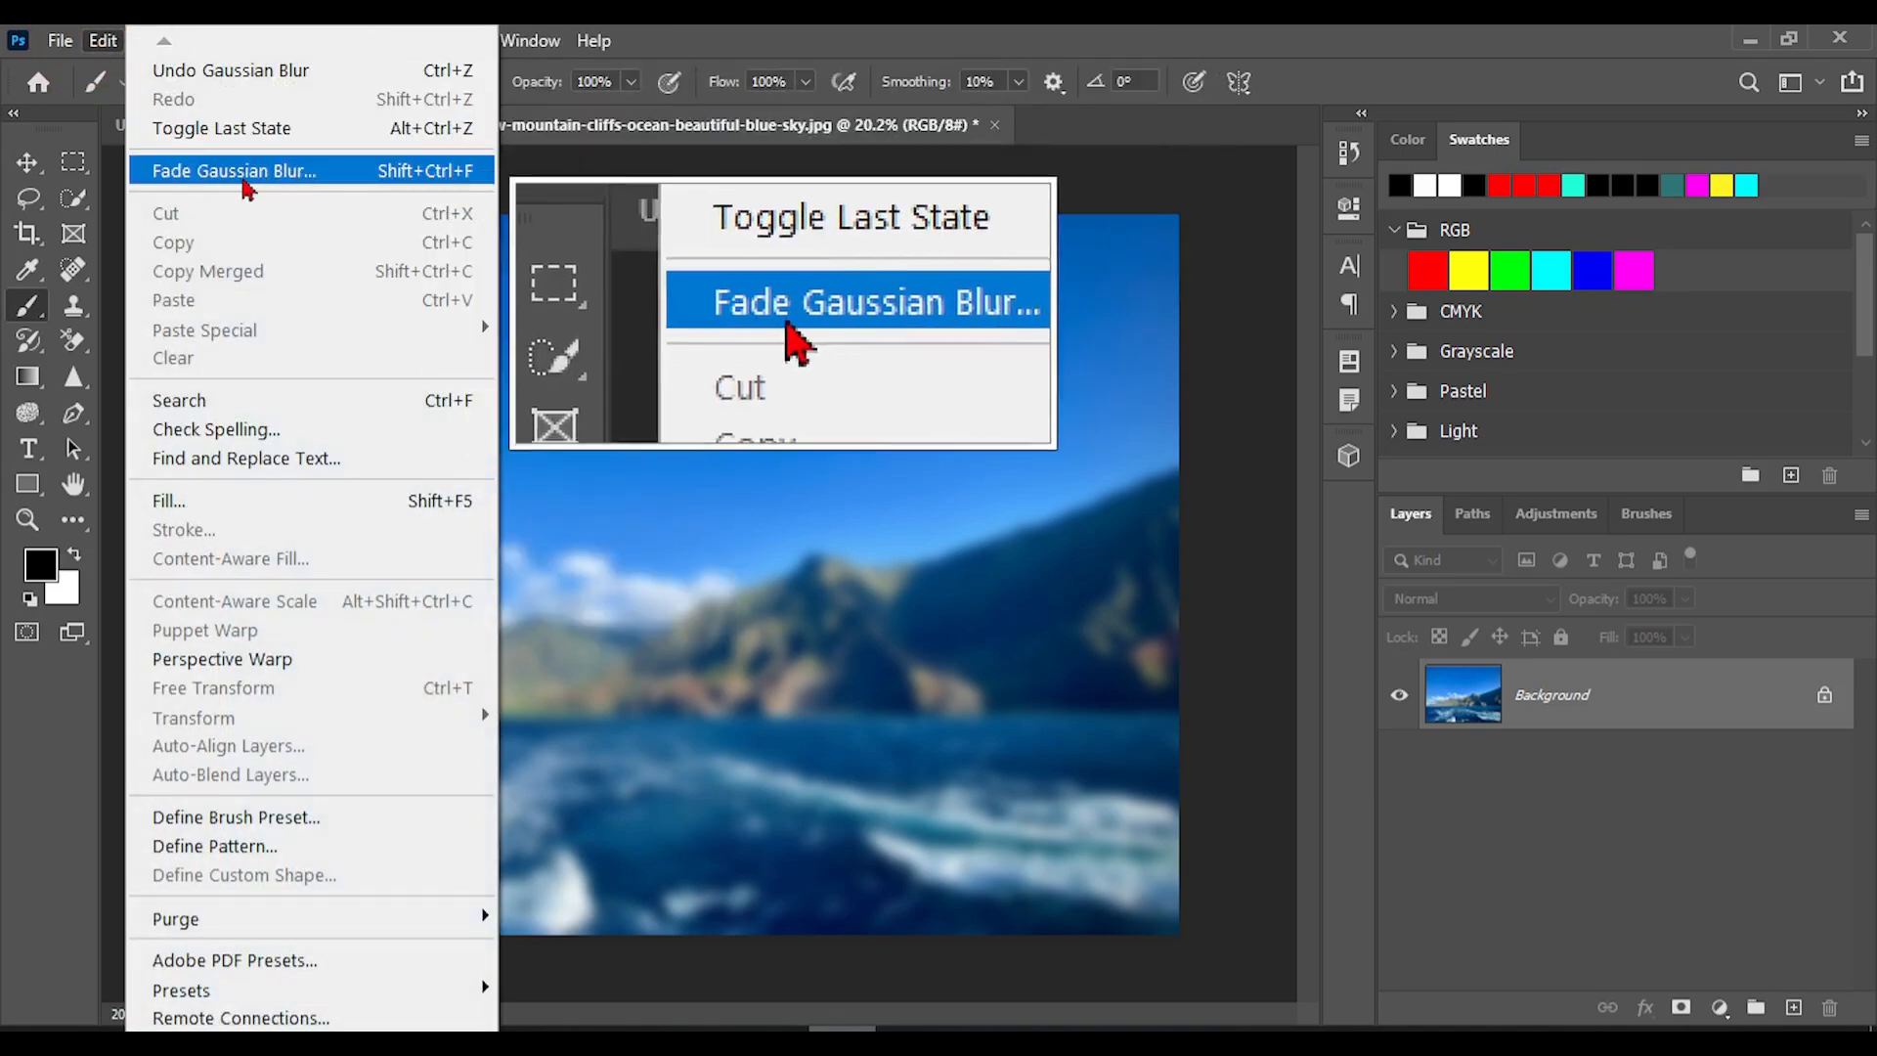
click(313, 186)
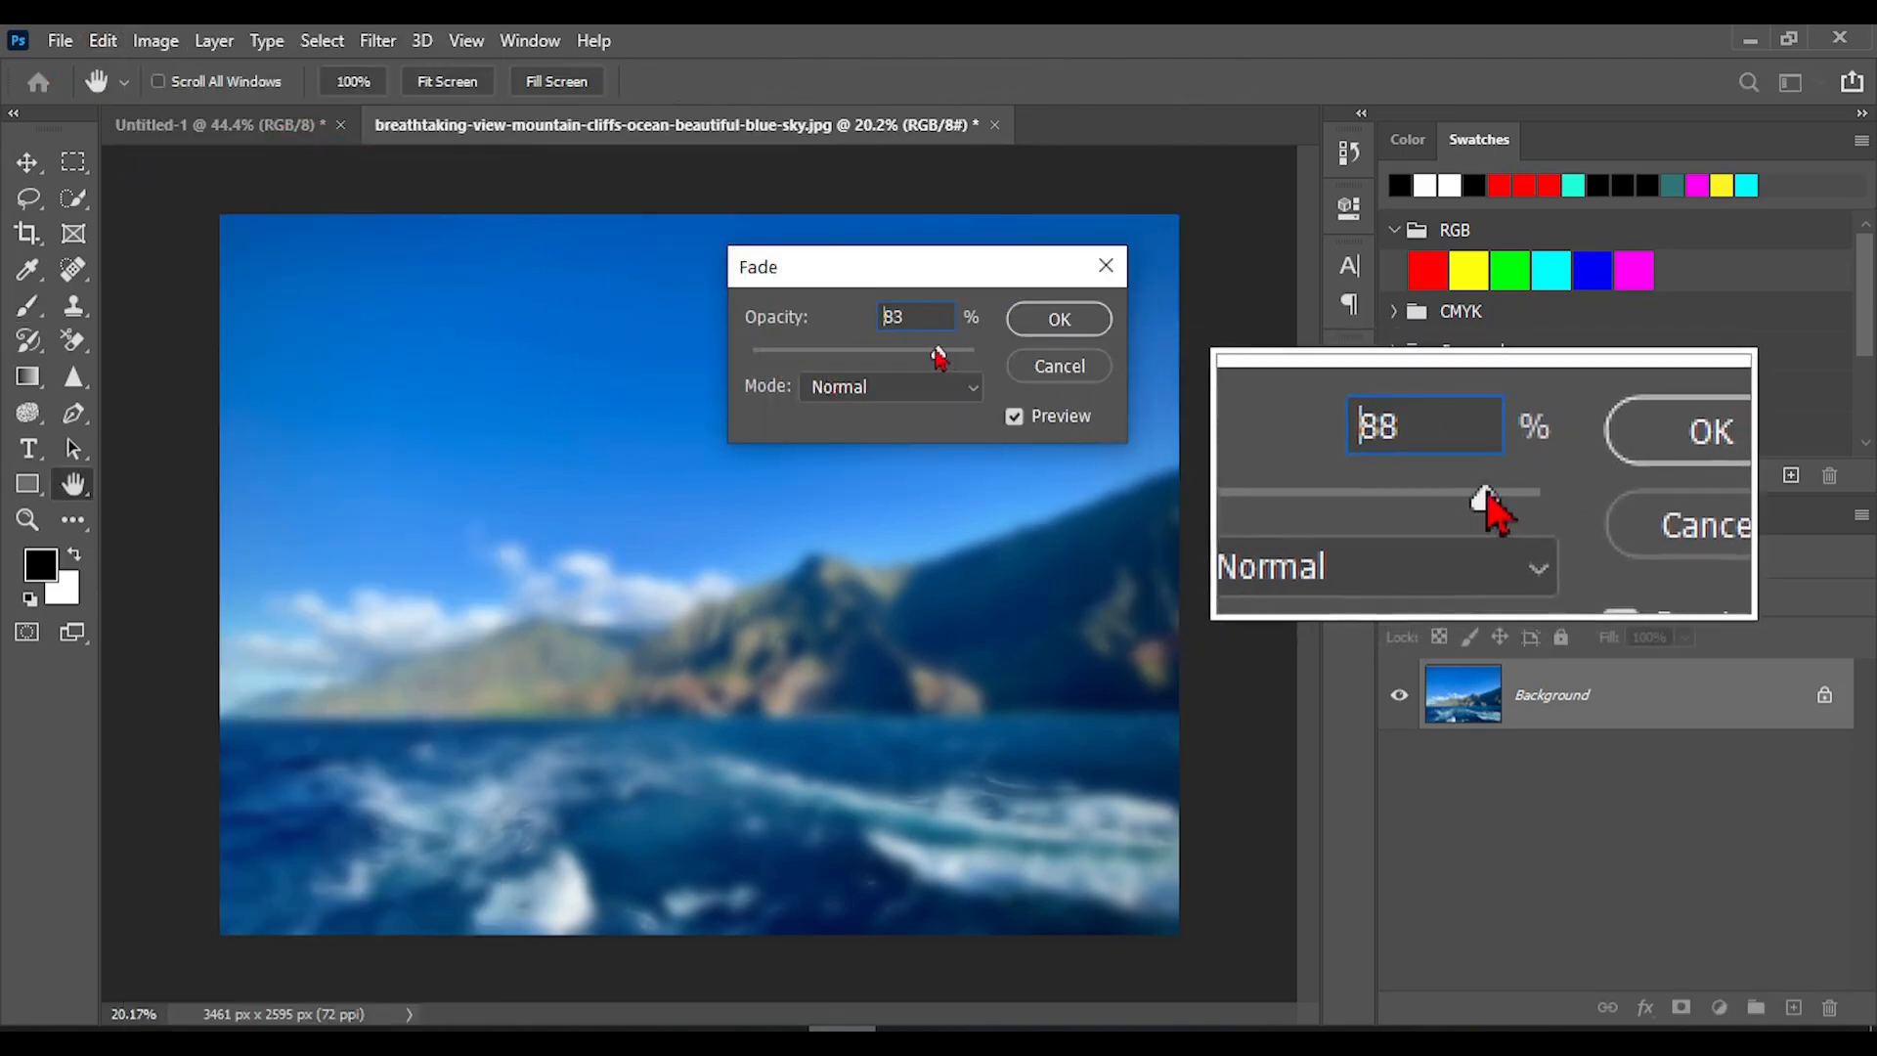
drag(939, 359, 846, 368)
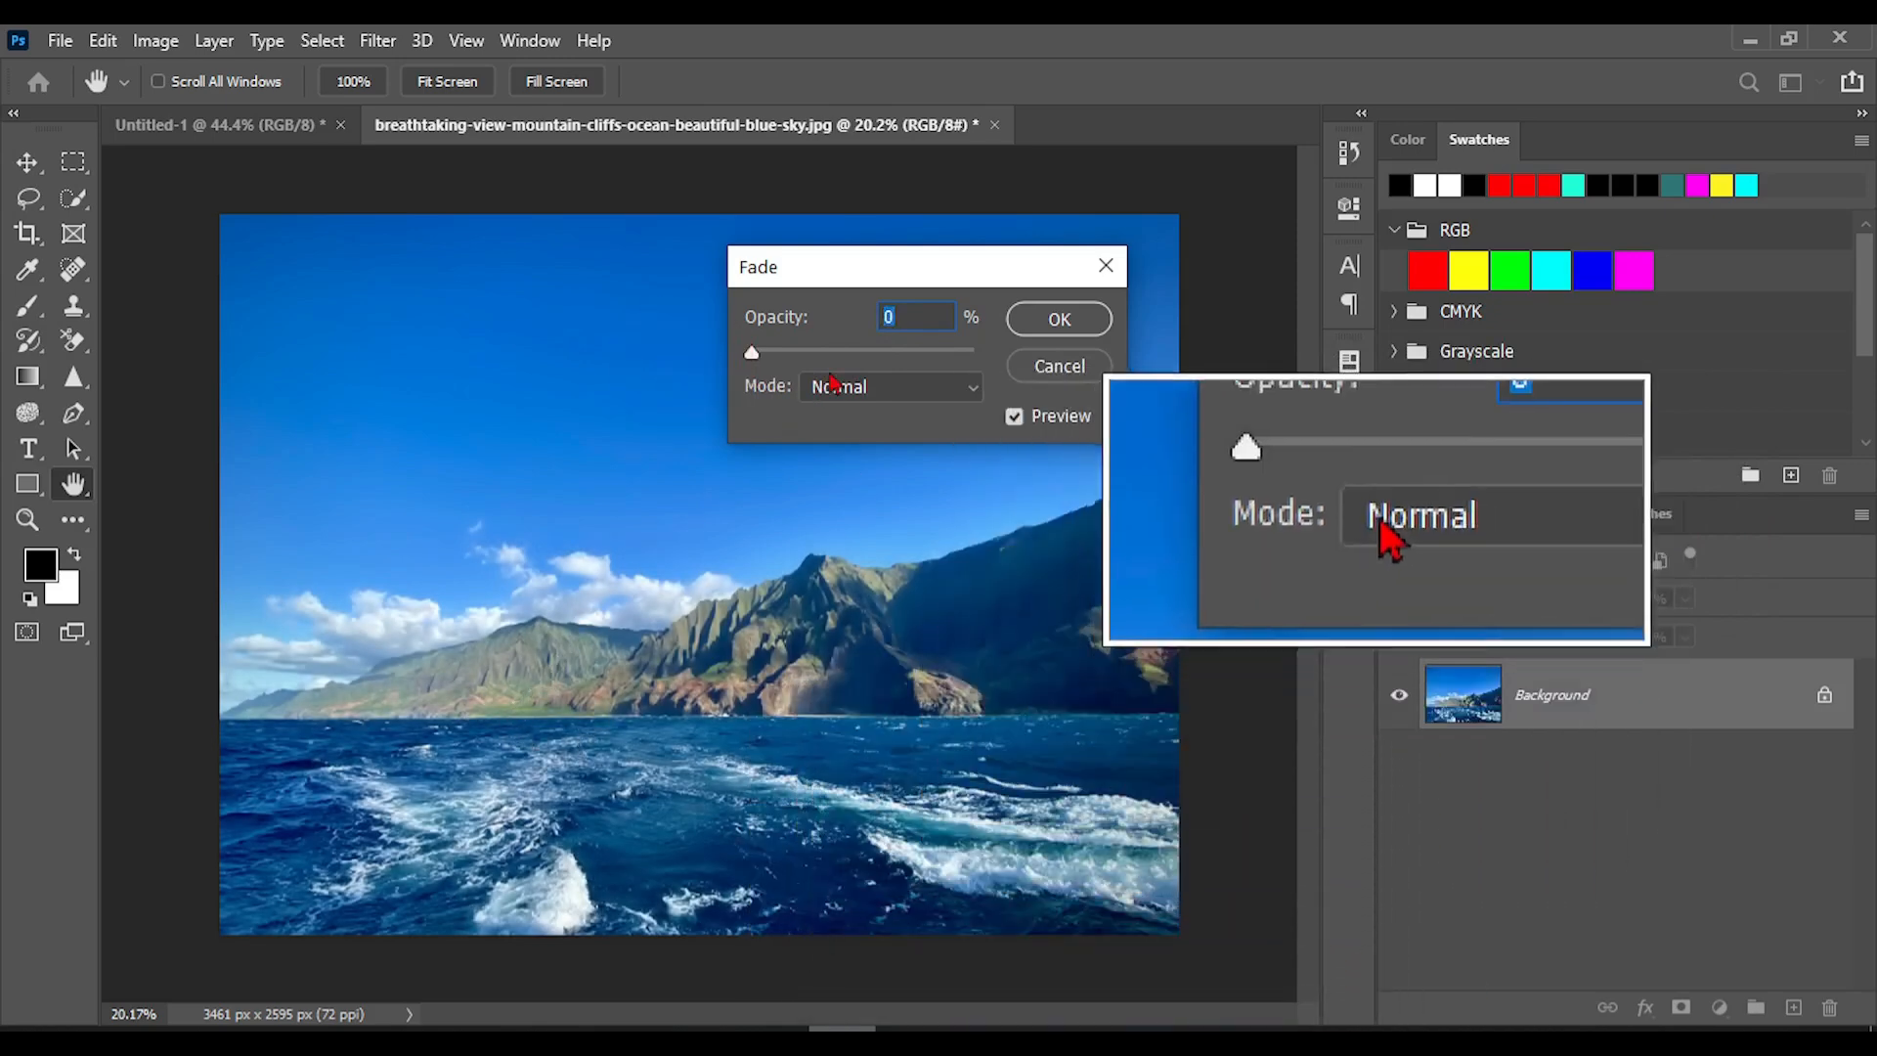
click(863, 353)
click(921, 352)
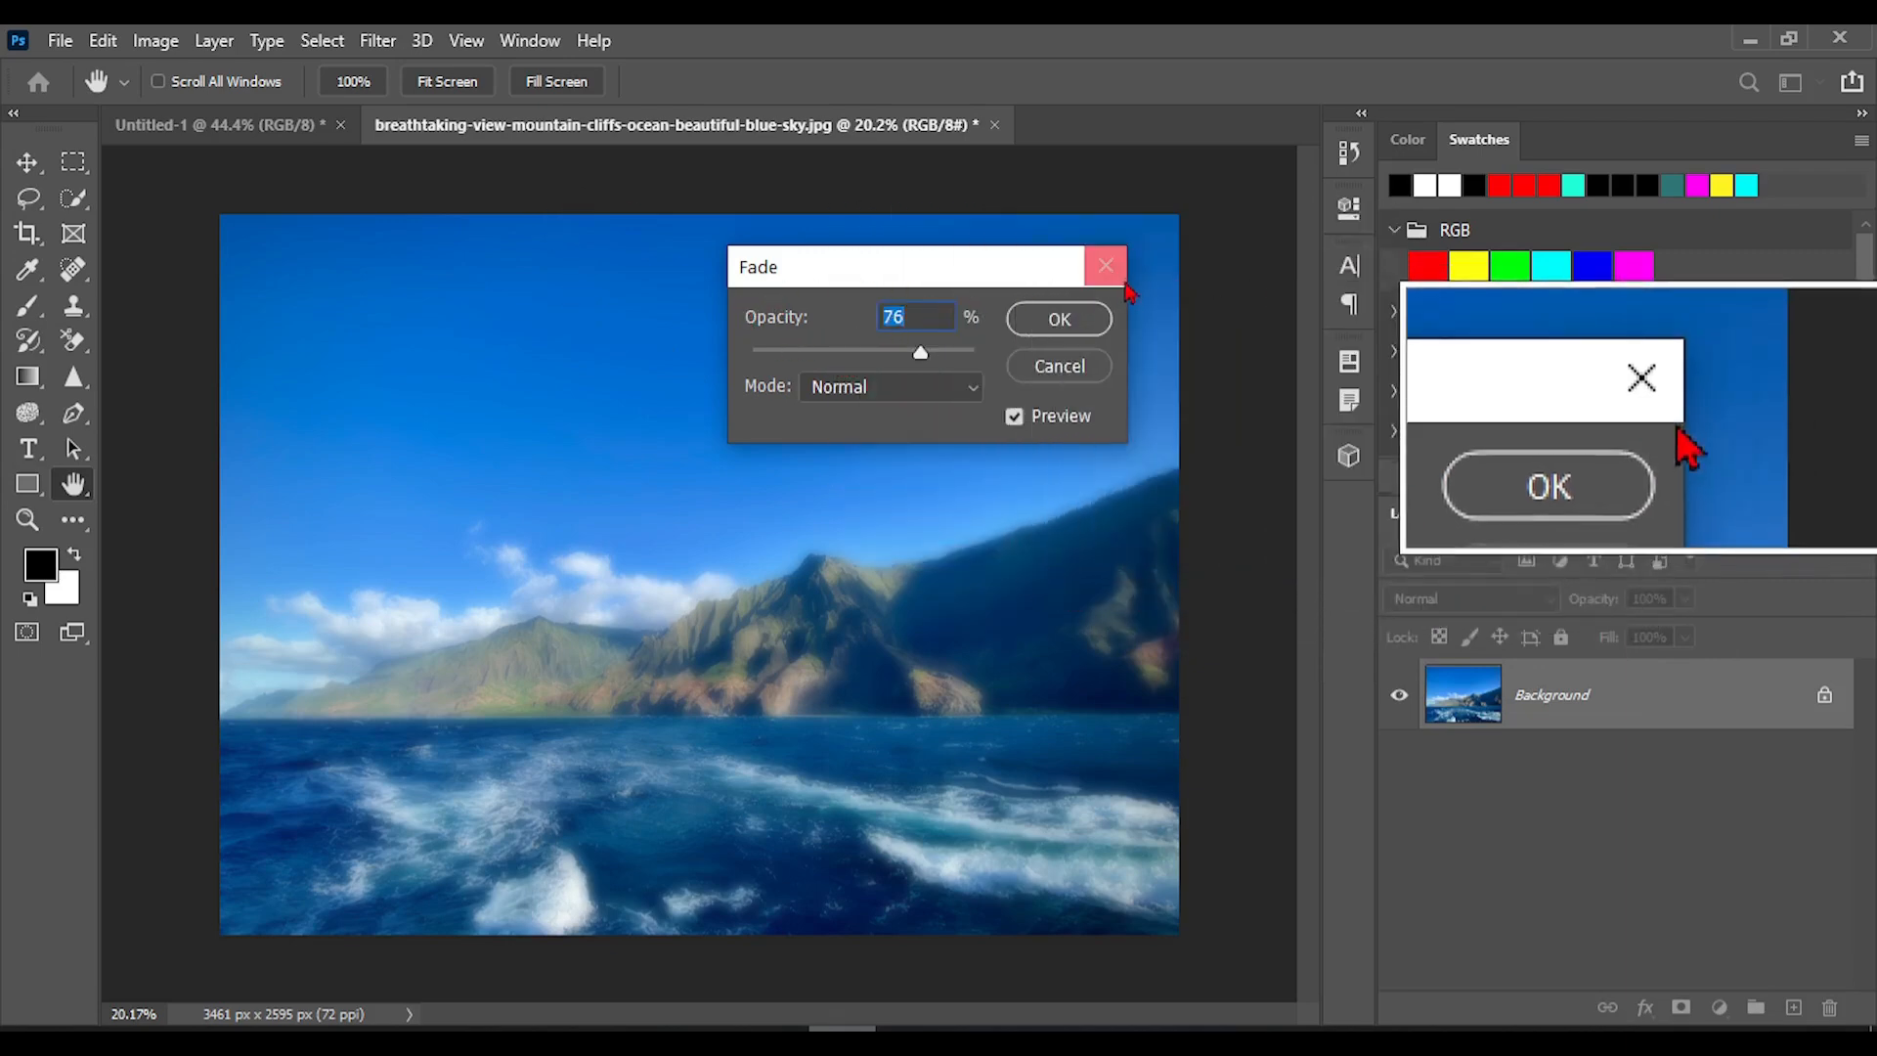
Try the Soft Light and Multiply modes for the Fade, raise its opacity to 100%, and cancel the Fade.
click(944, 388)
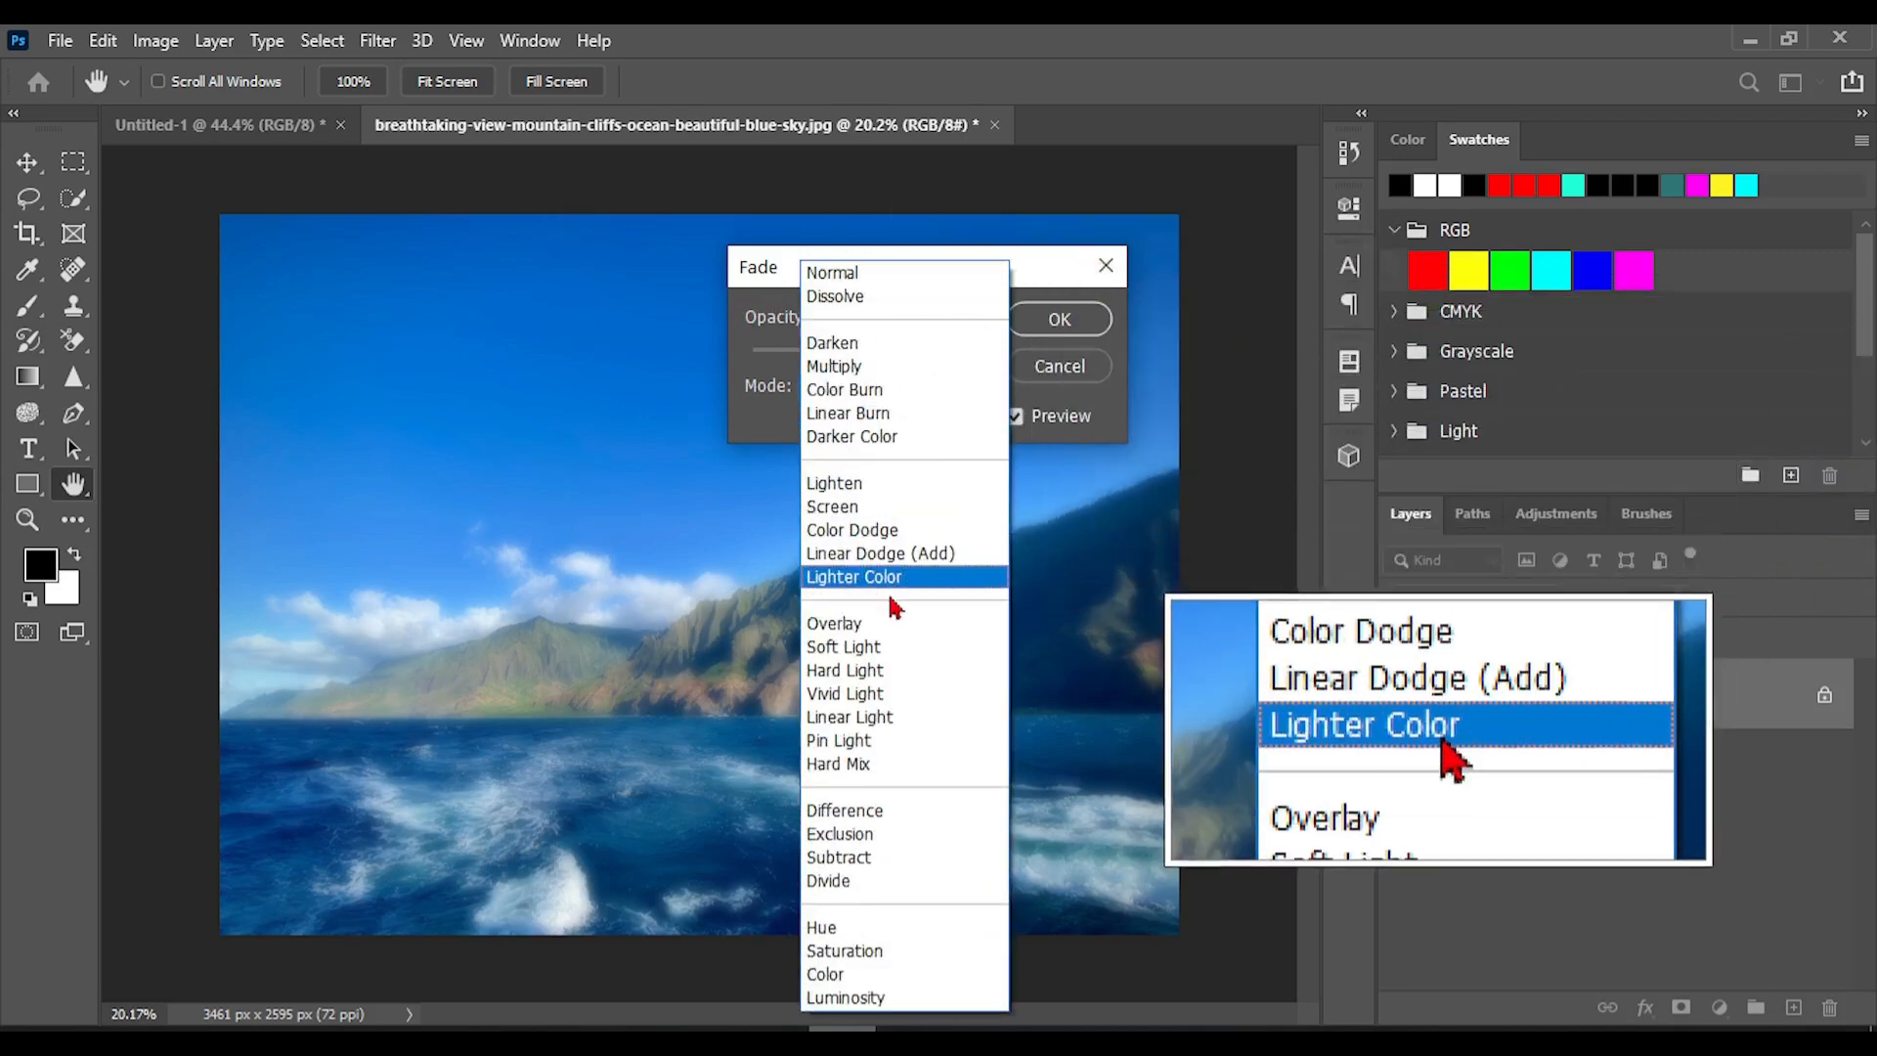
click(860, 646)
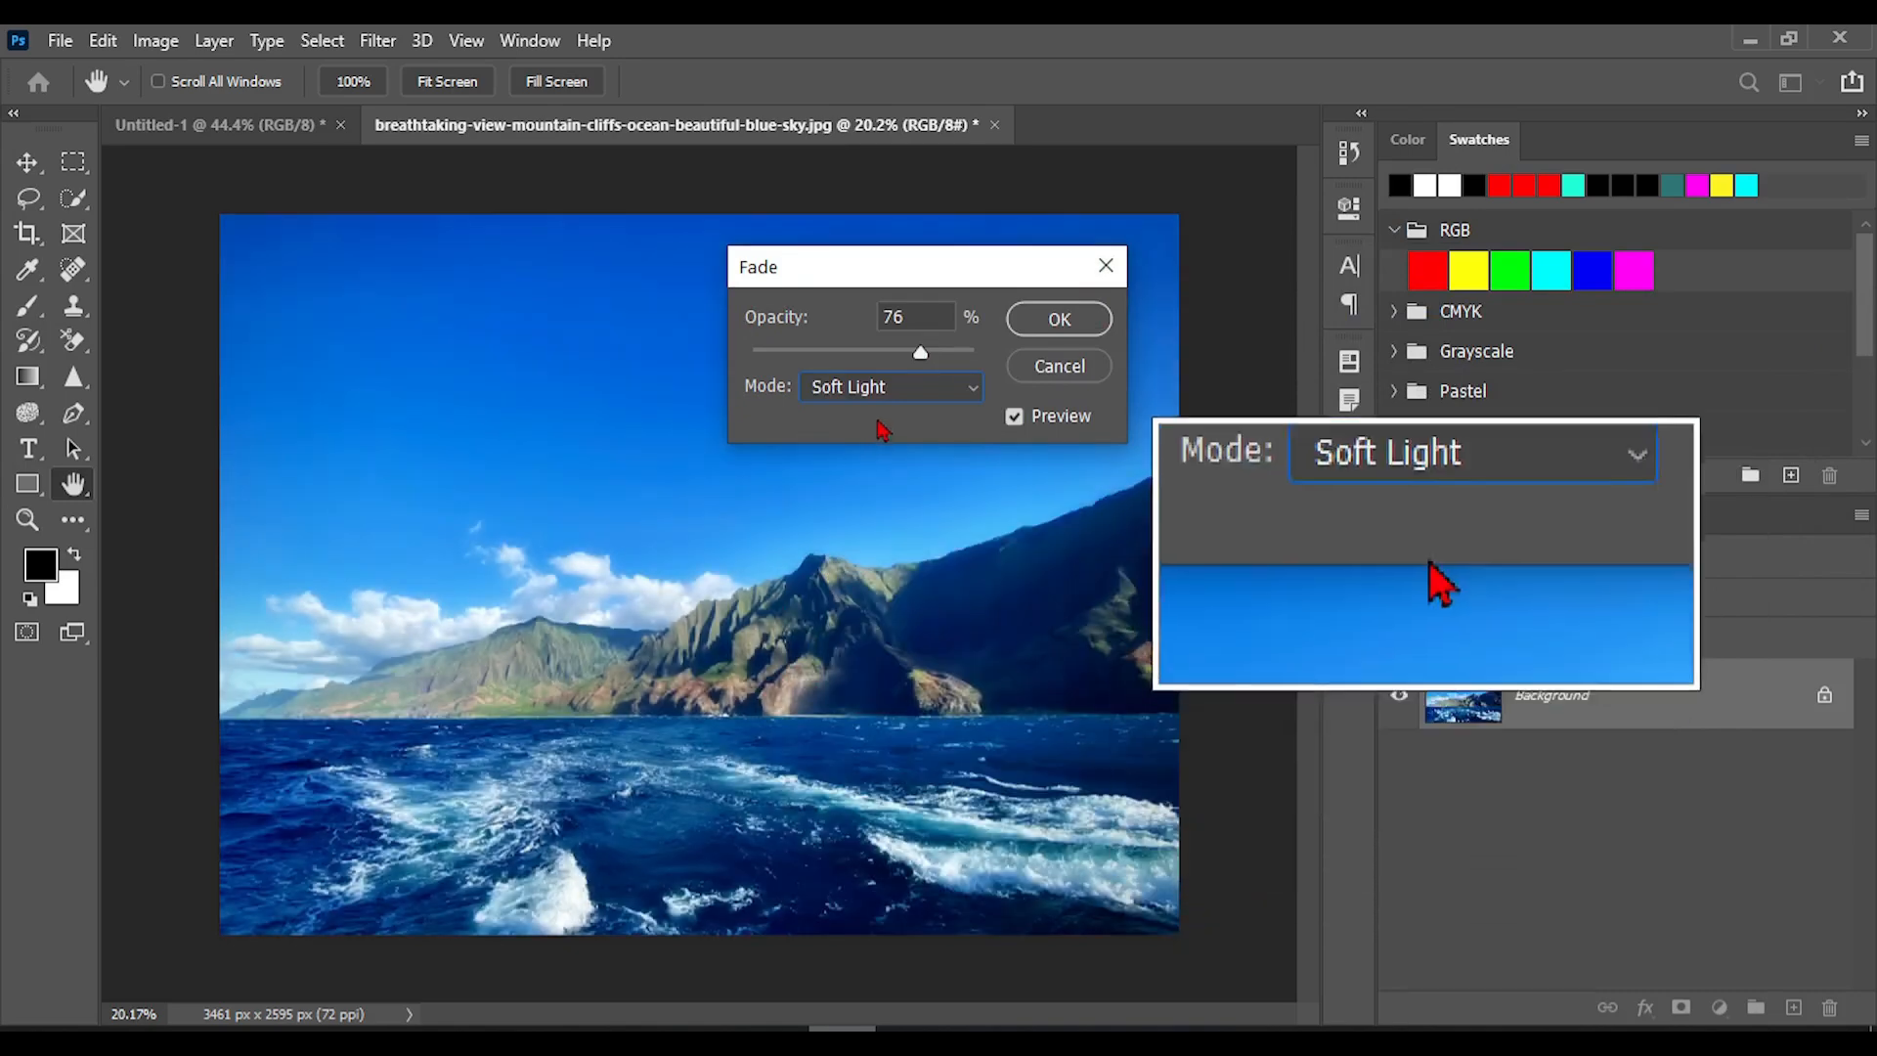
click(931, 392)
click(854, 368)
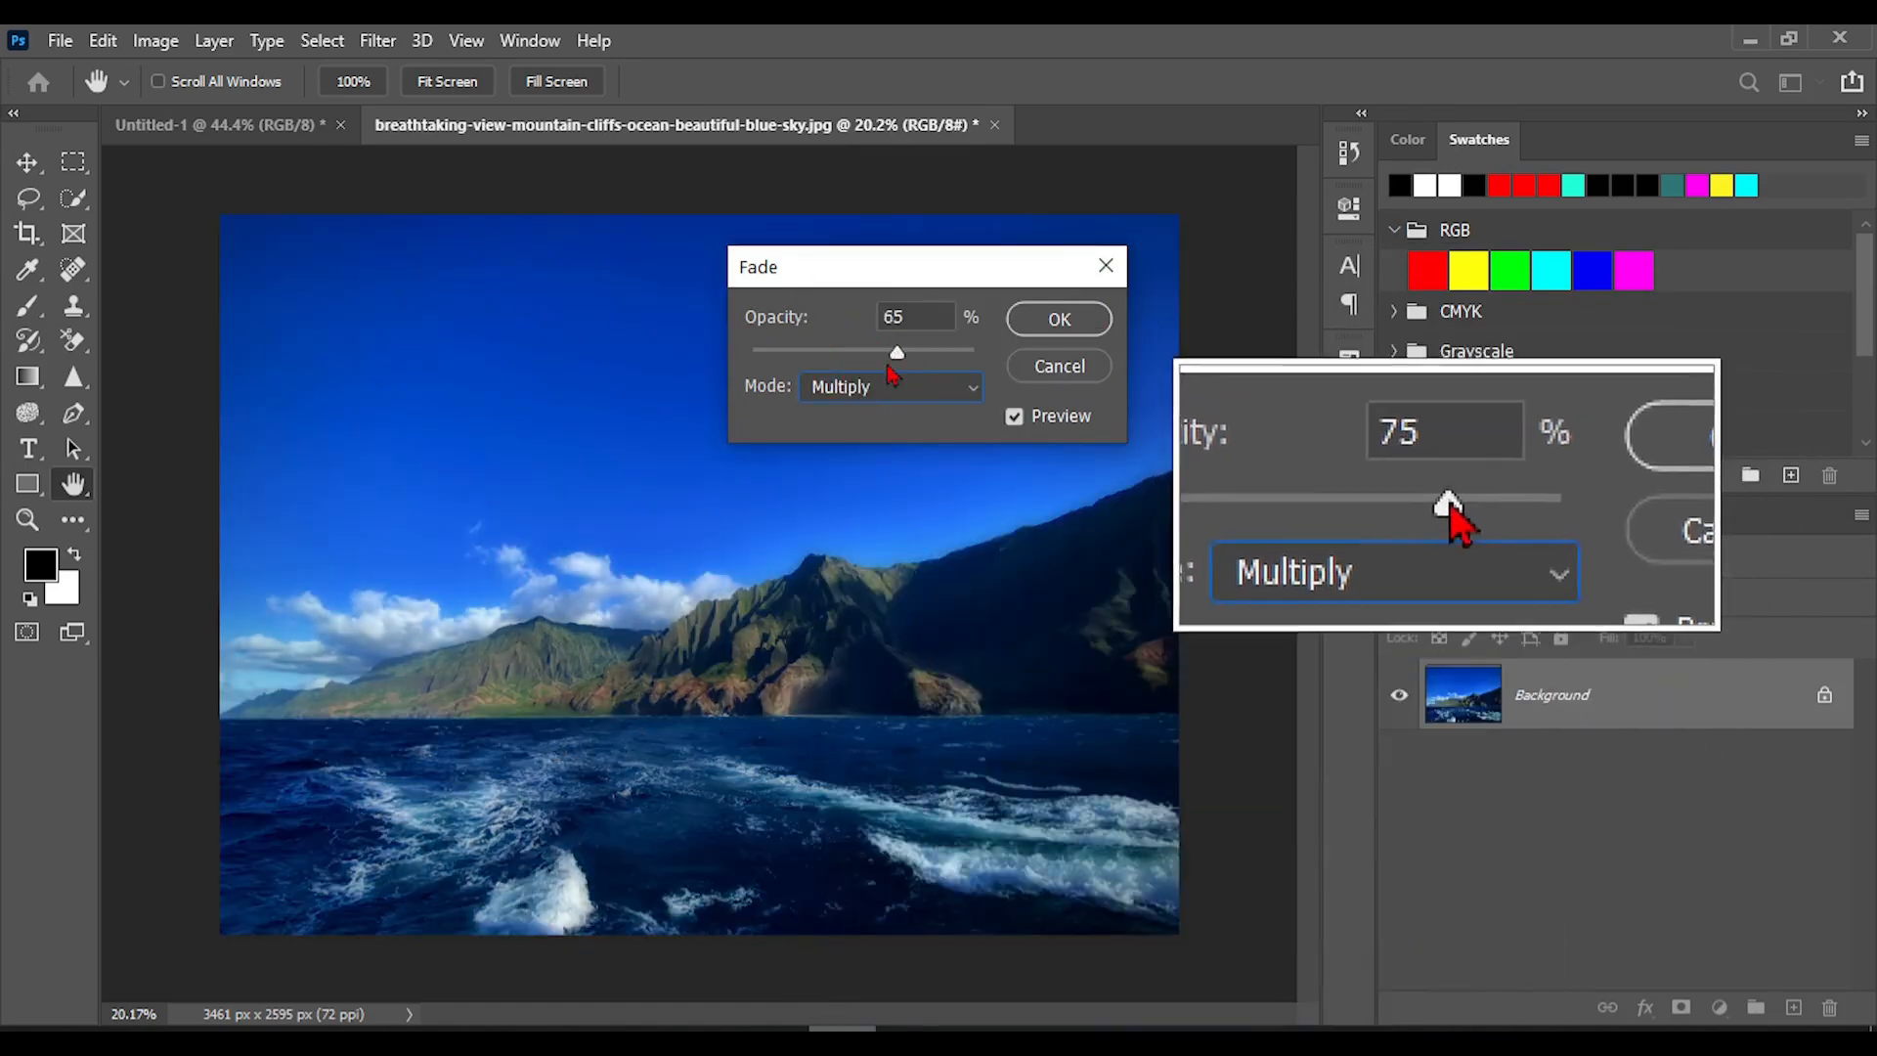
drag(891, 361, 837, 370)
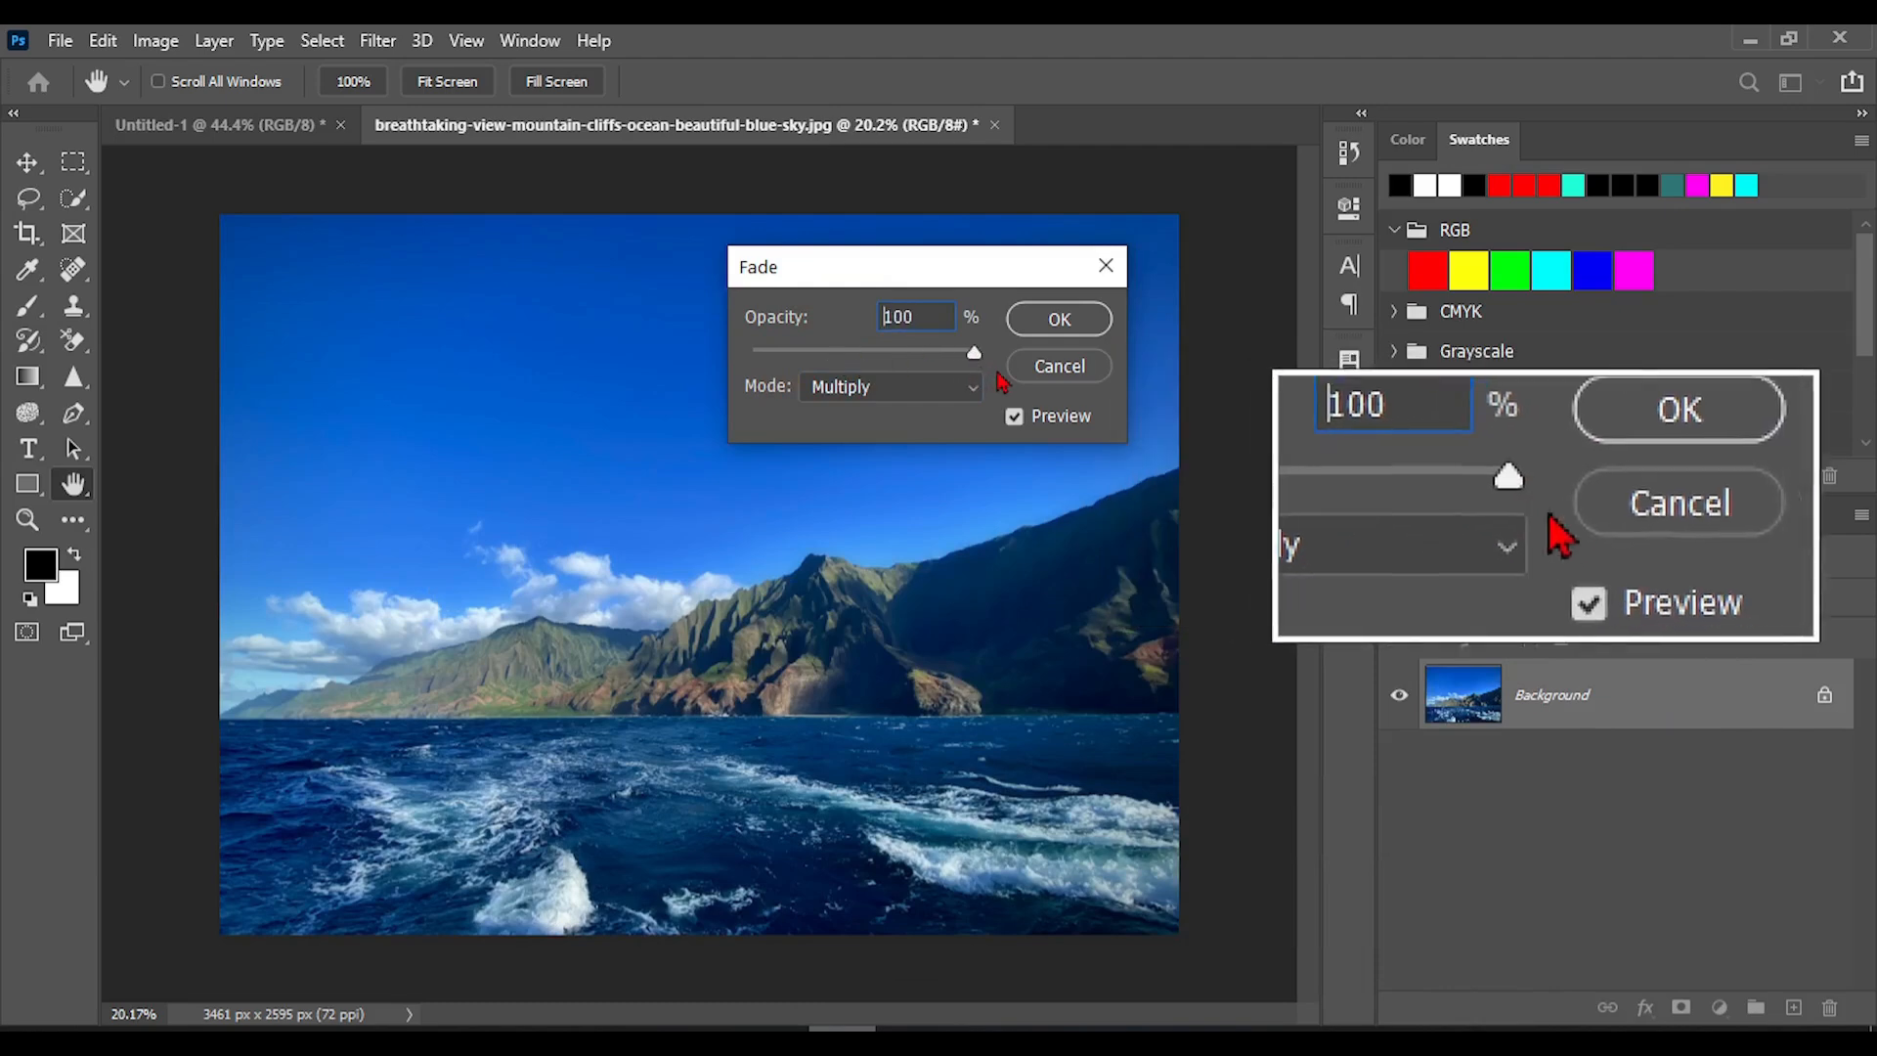
drag(997, 372, 1014, 374)
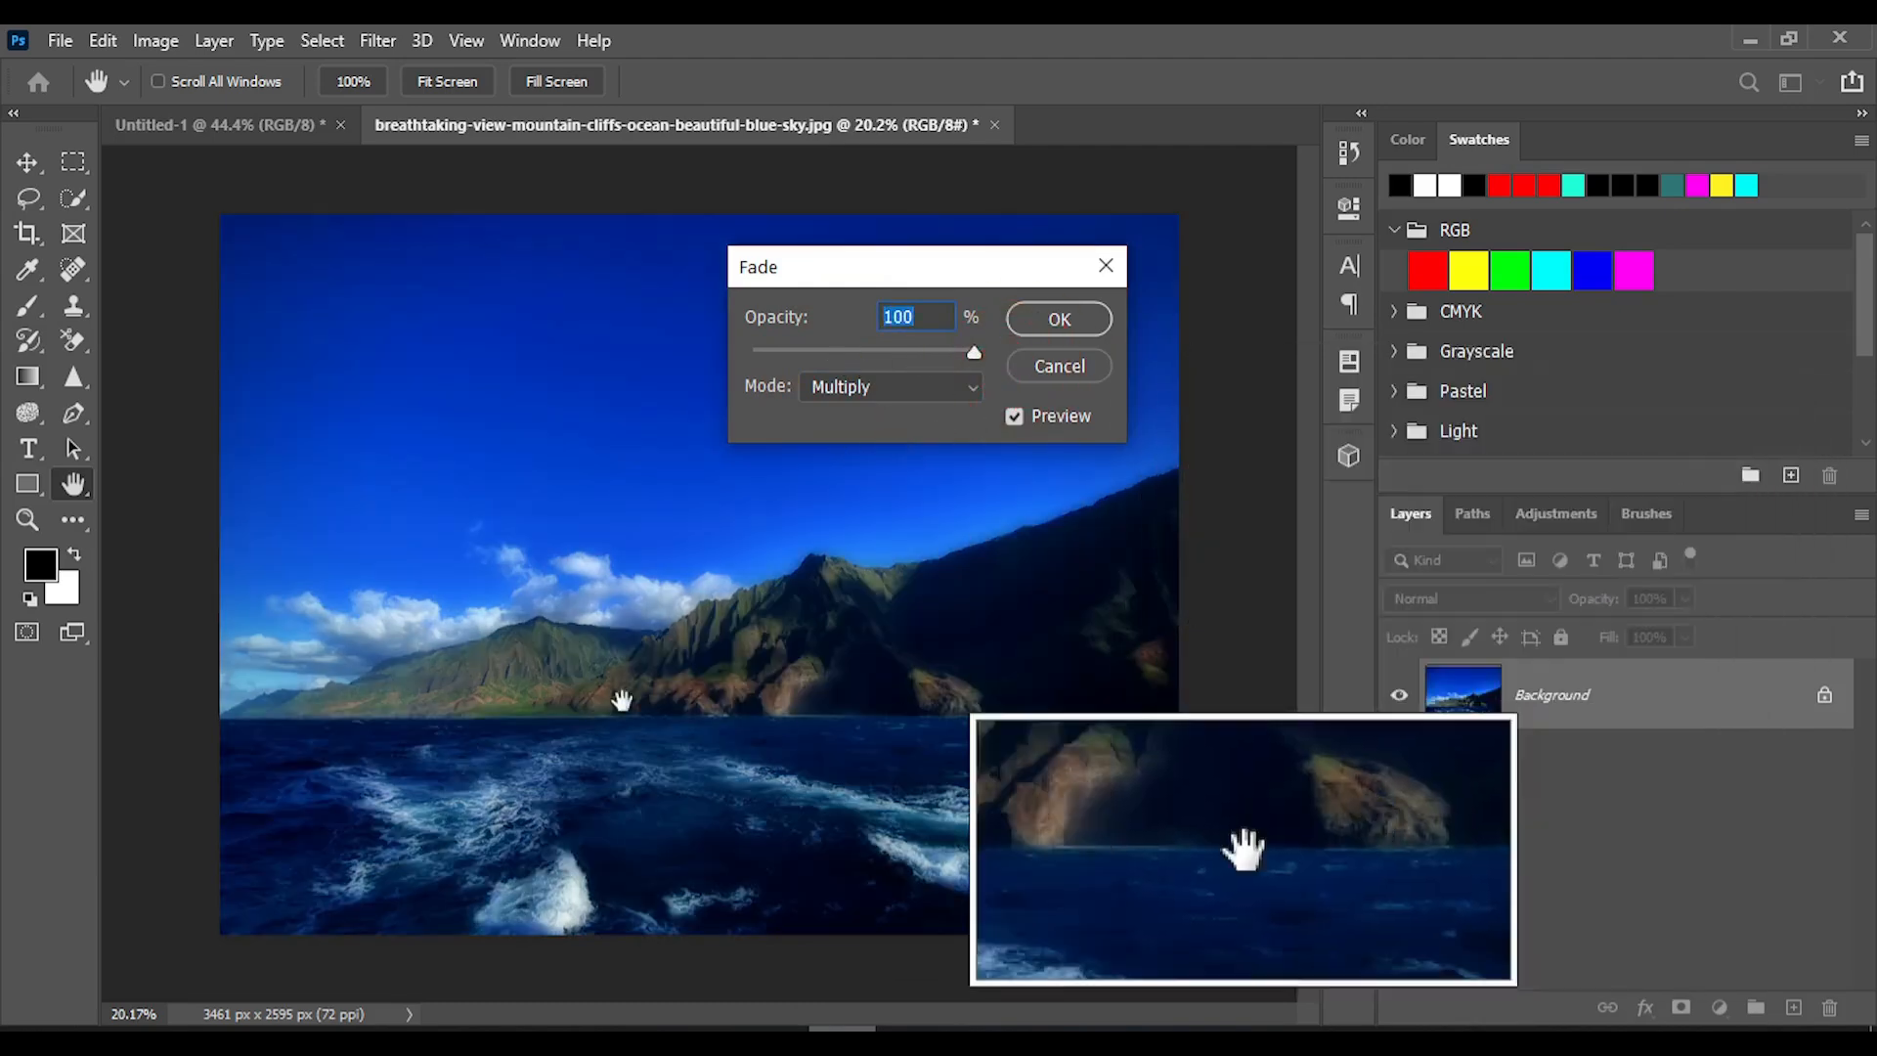
click(1106, 266)
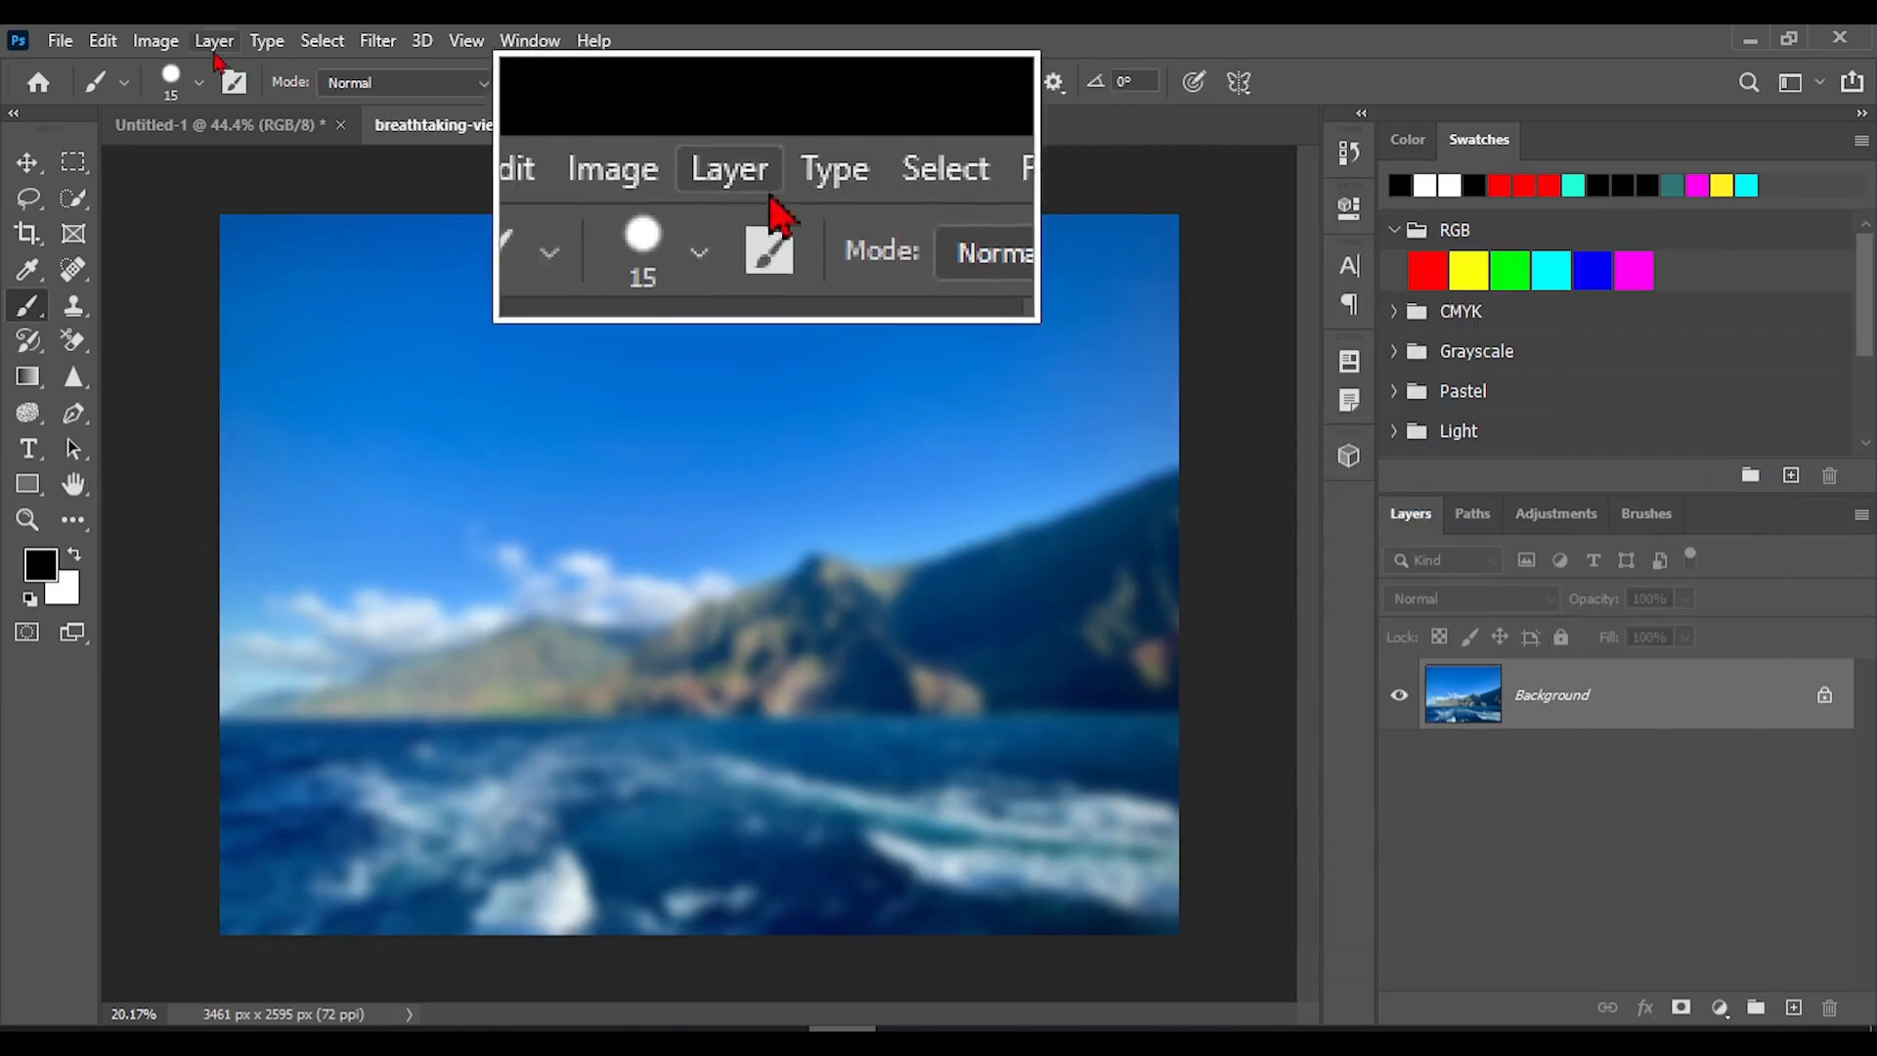
Undo the Gaussian Blur on the landscape photo.
click(102, 40)
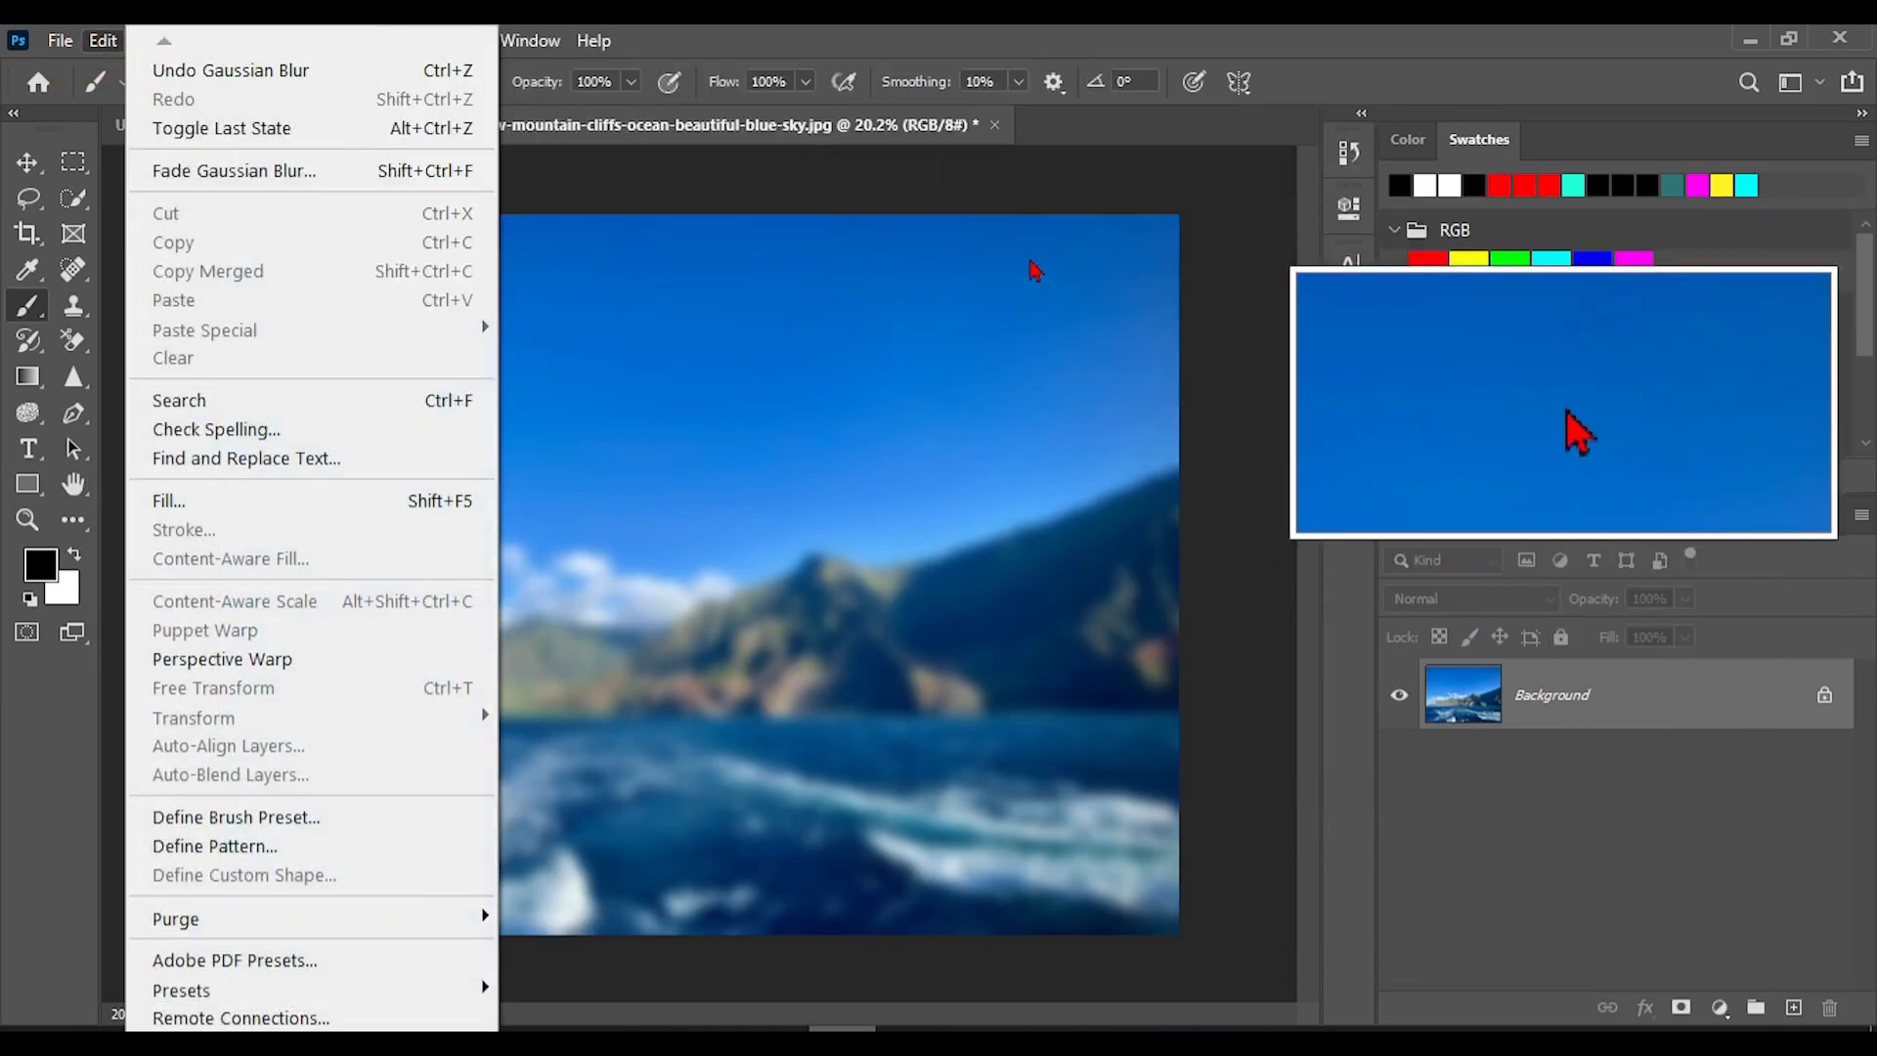
click(1072, 202)
key(ctrl+z)
key(ctrl+z)
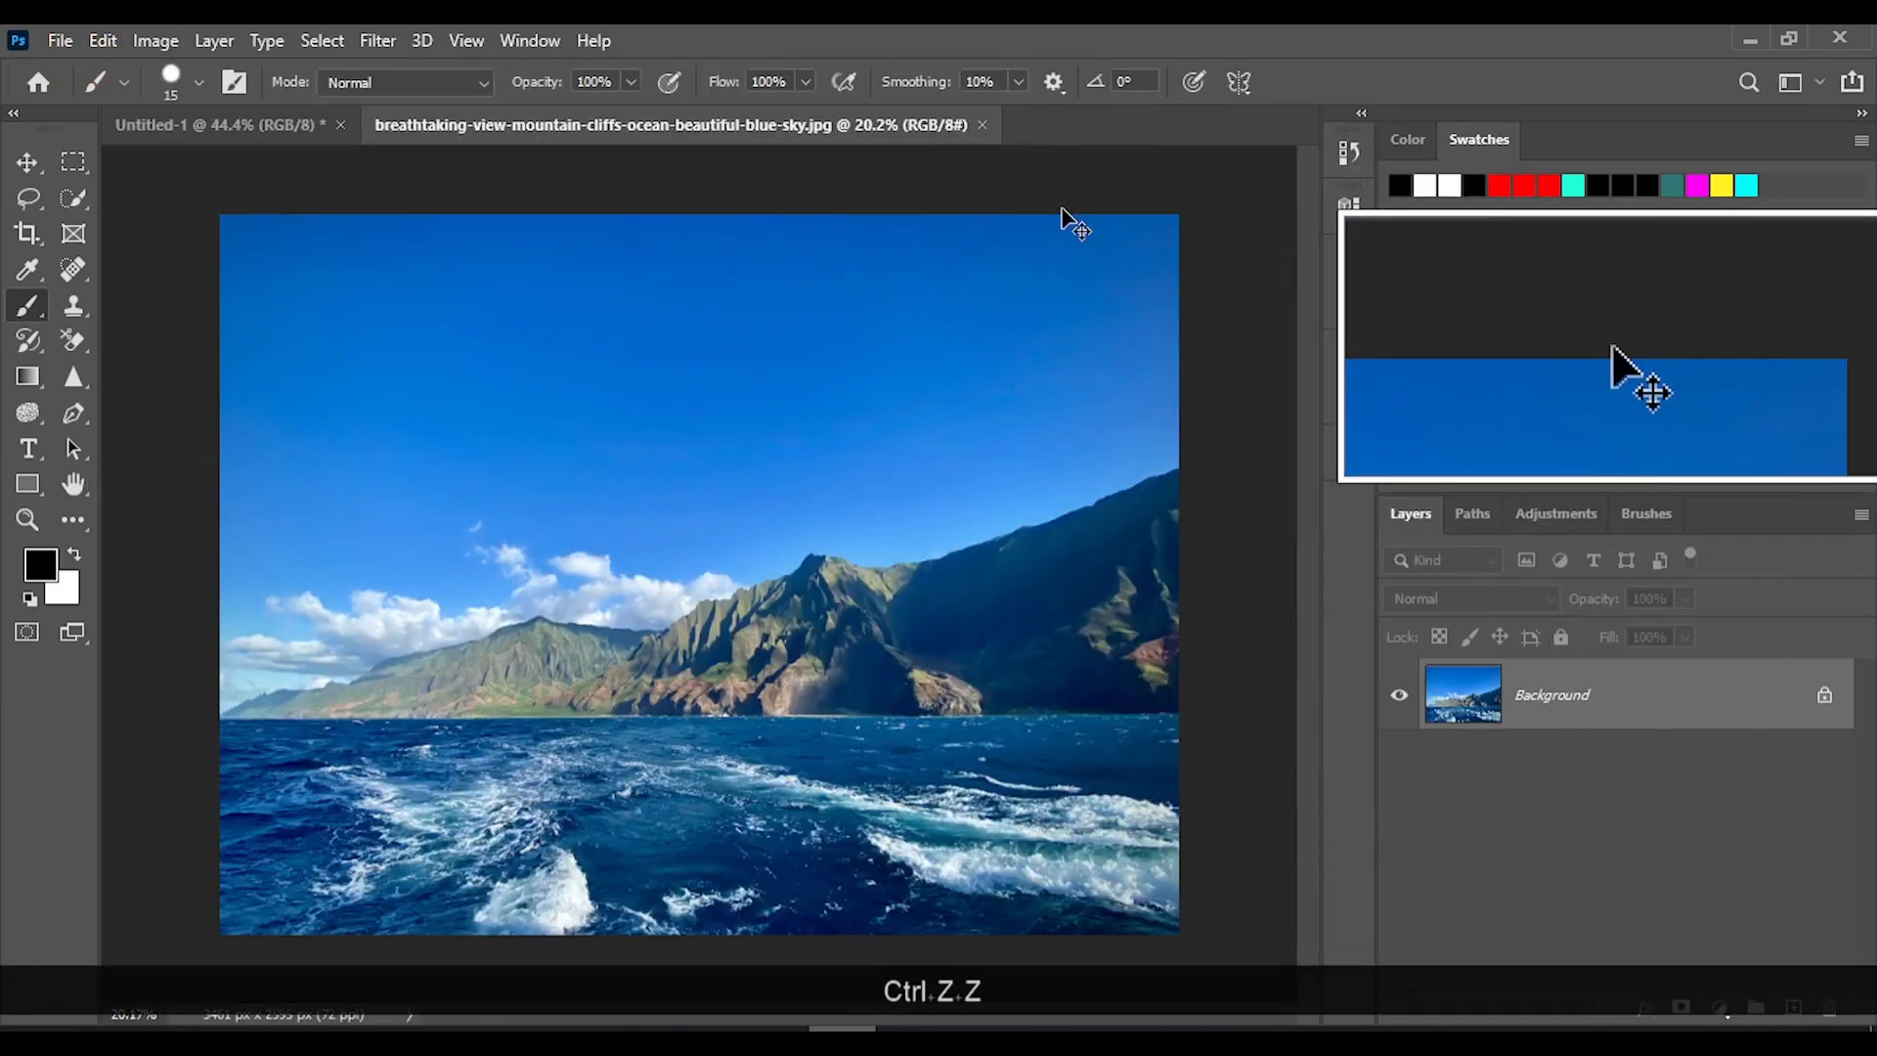
Draw a rectangular marquee selection around the central mountain peak and the water just beneath it.
click(103, 40)
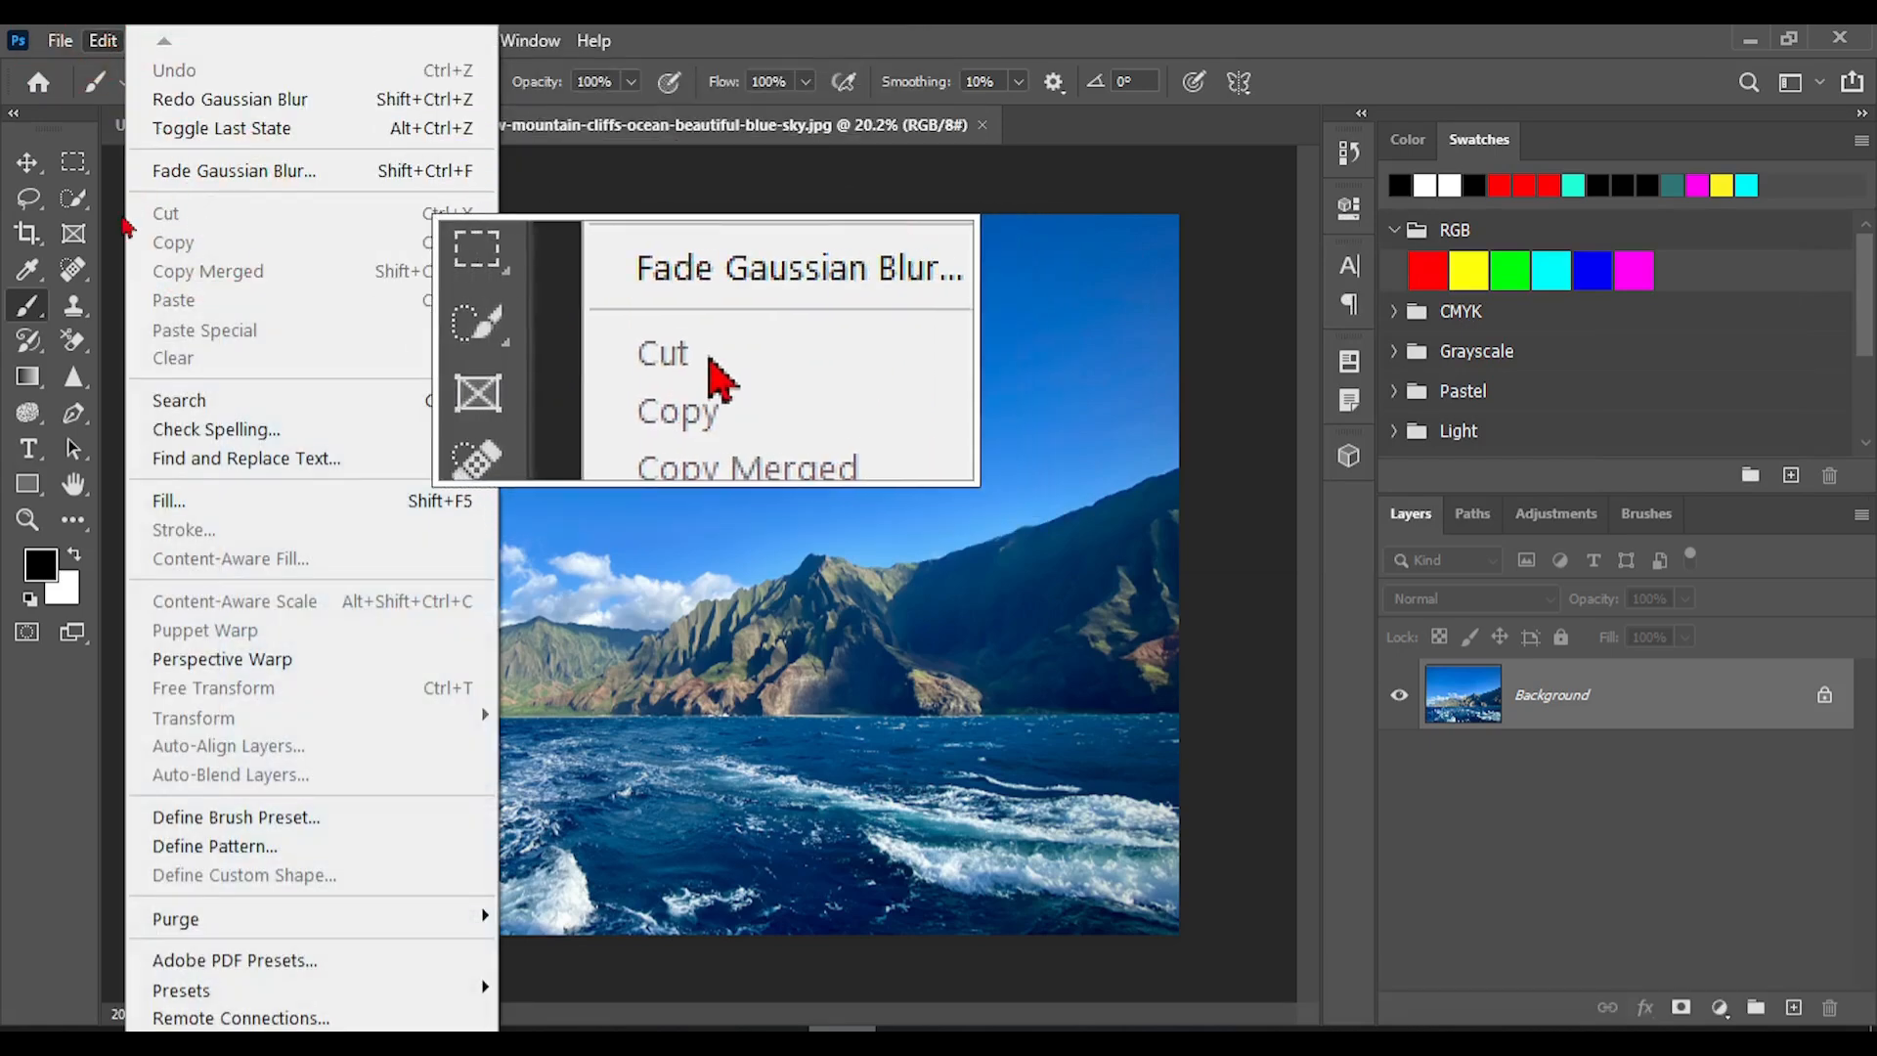
click(74, 161)
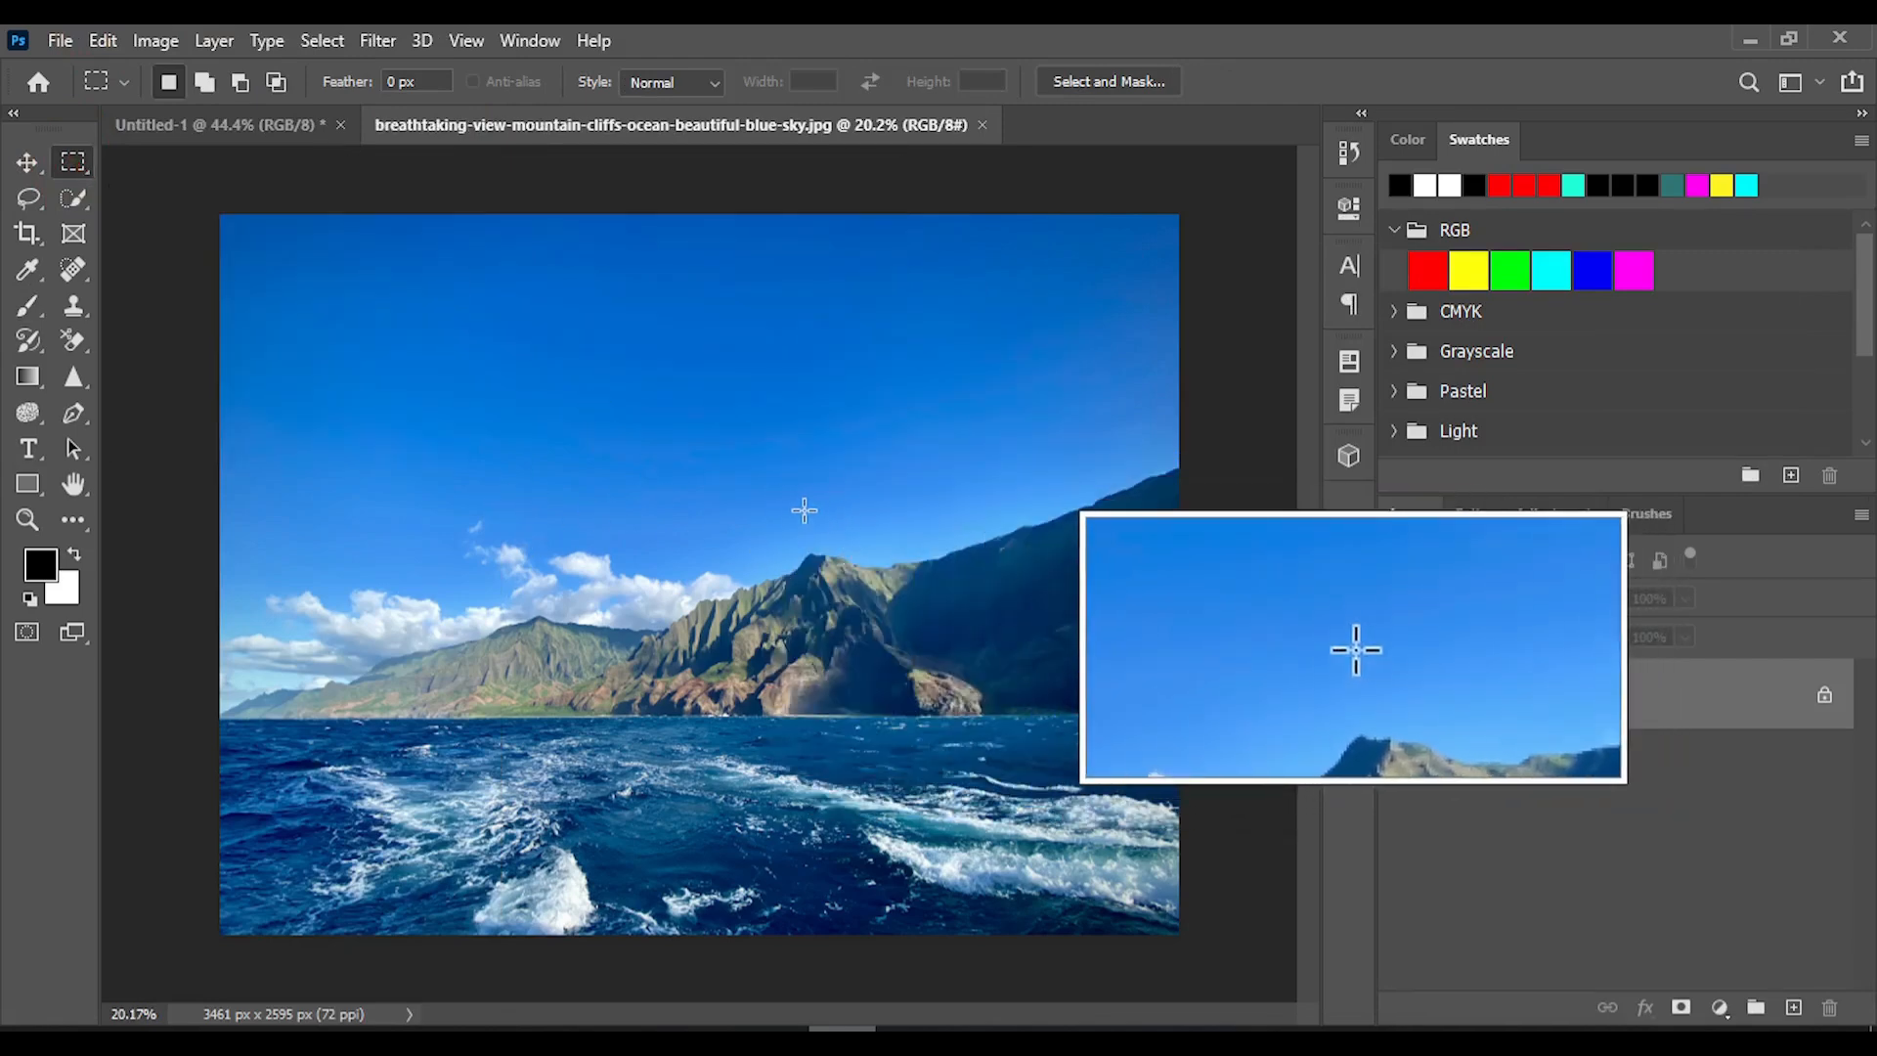
key(ctrl)
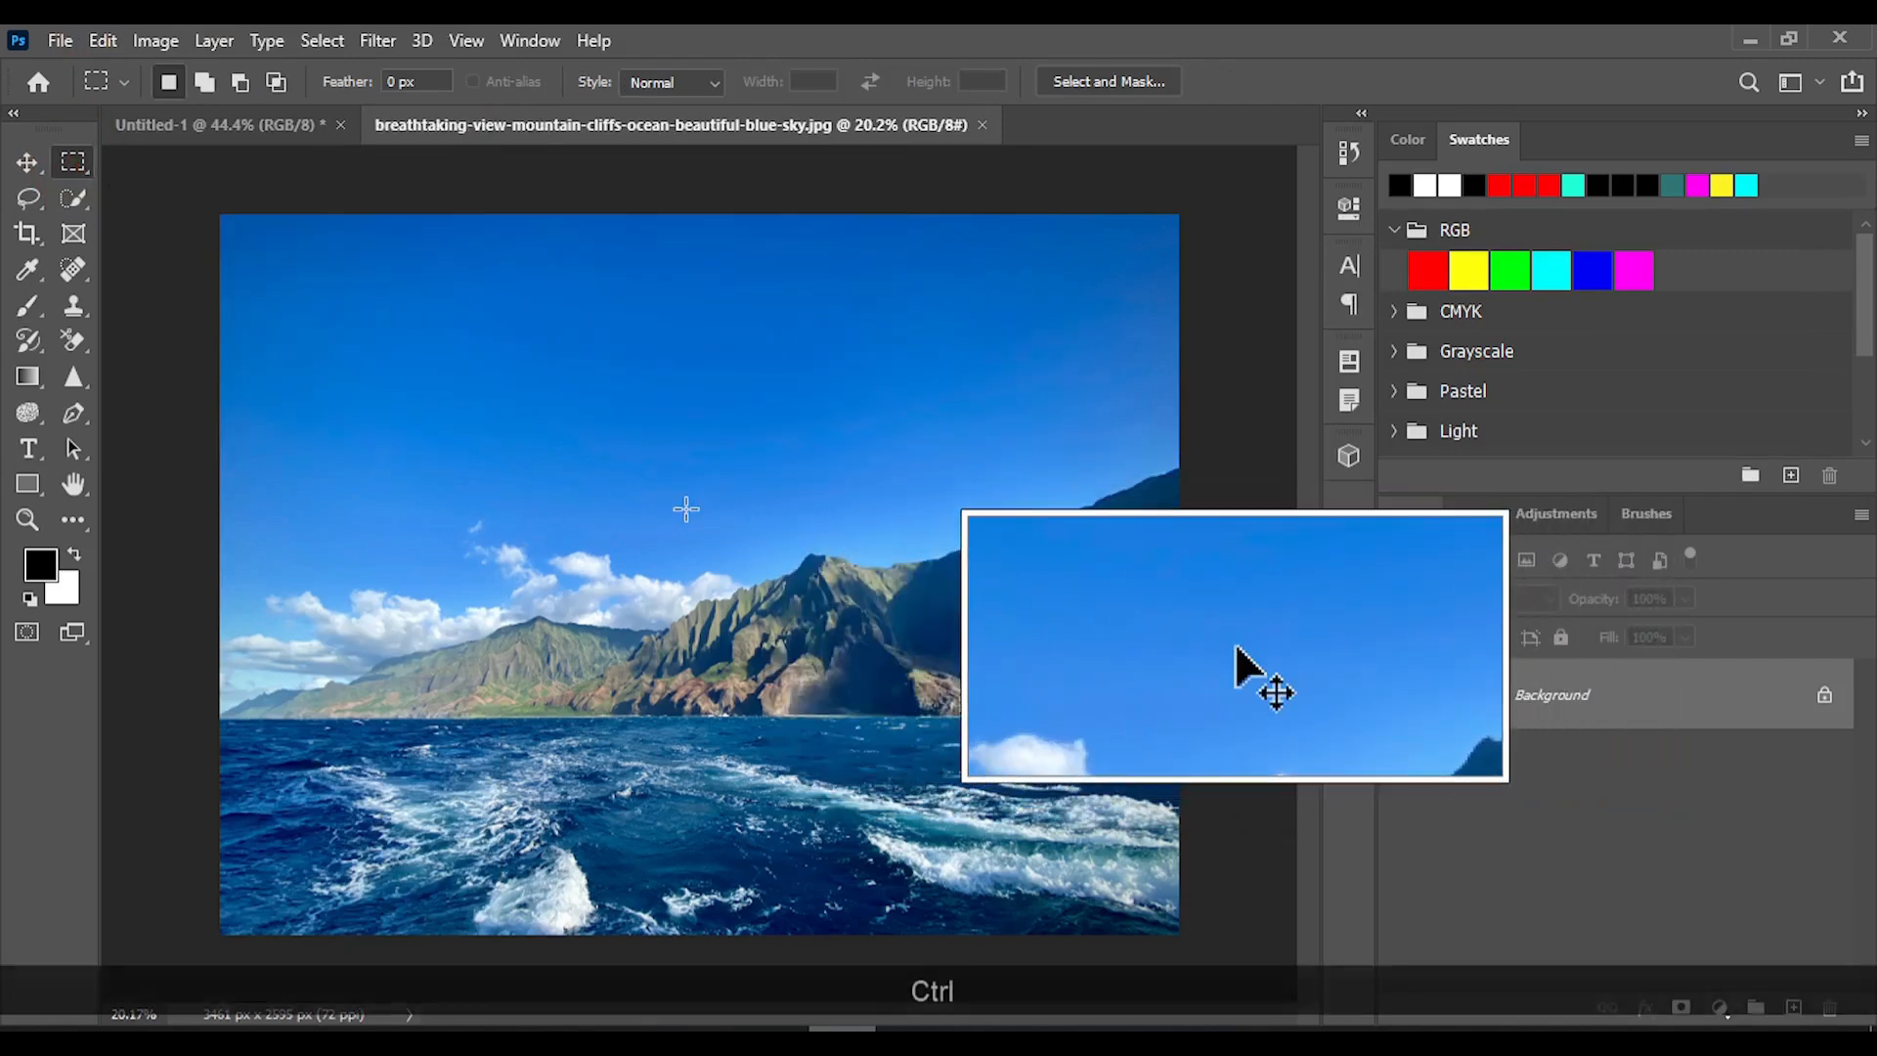
drag(685, 507, 966, 806)
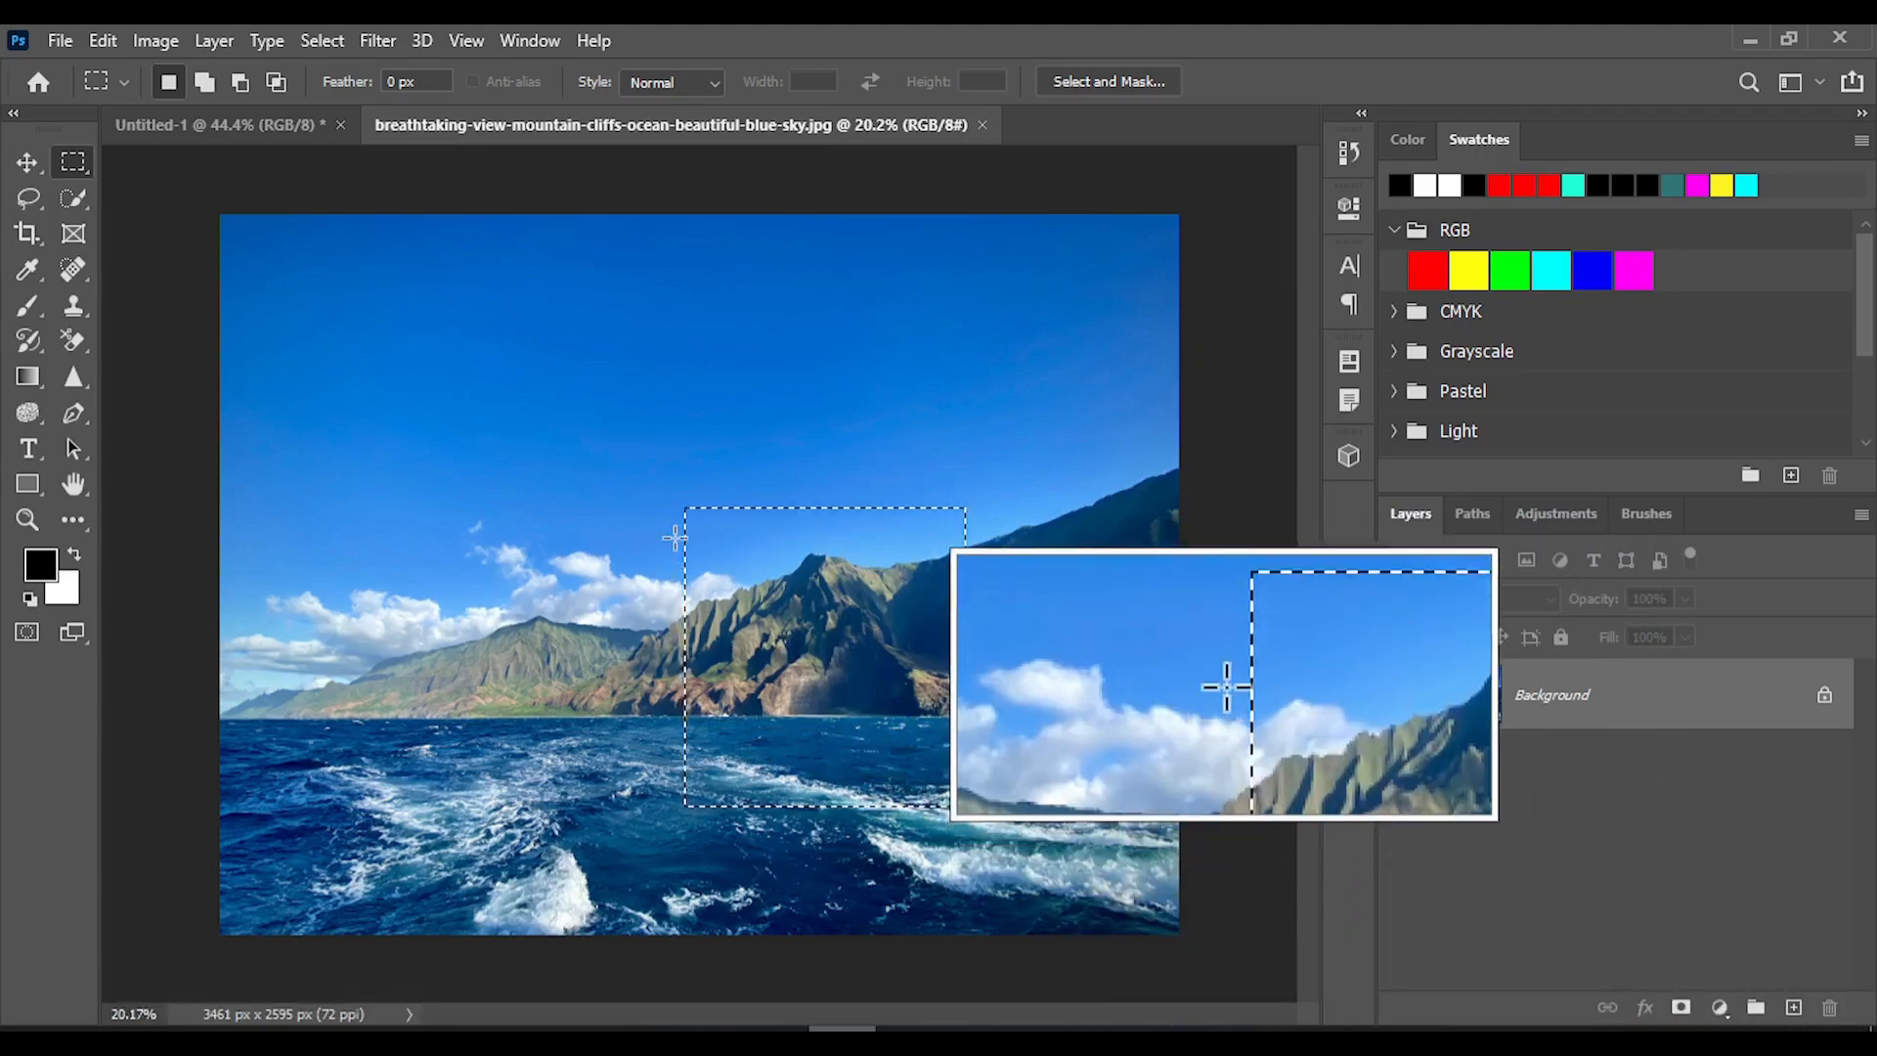
Try cutting the selected mountain area and pasting it onto a new layer, and undo both operations.
click(103, 41)
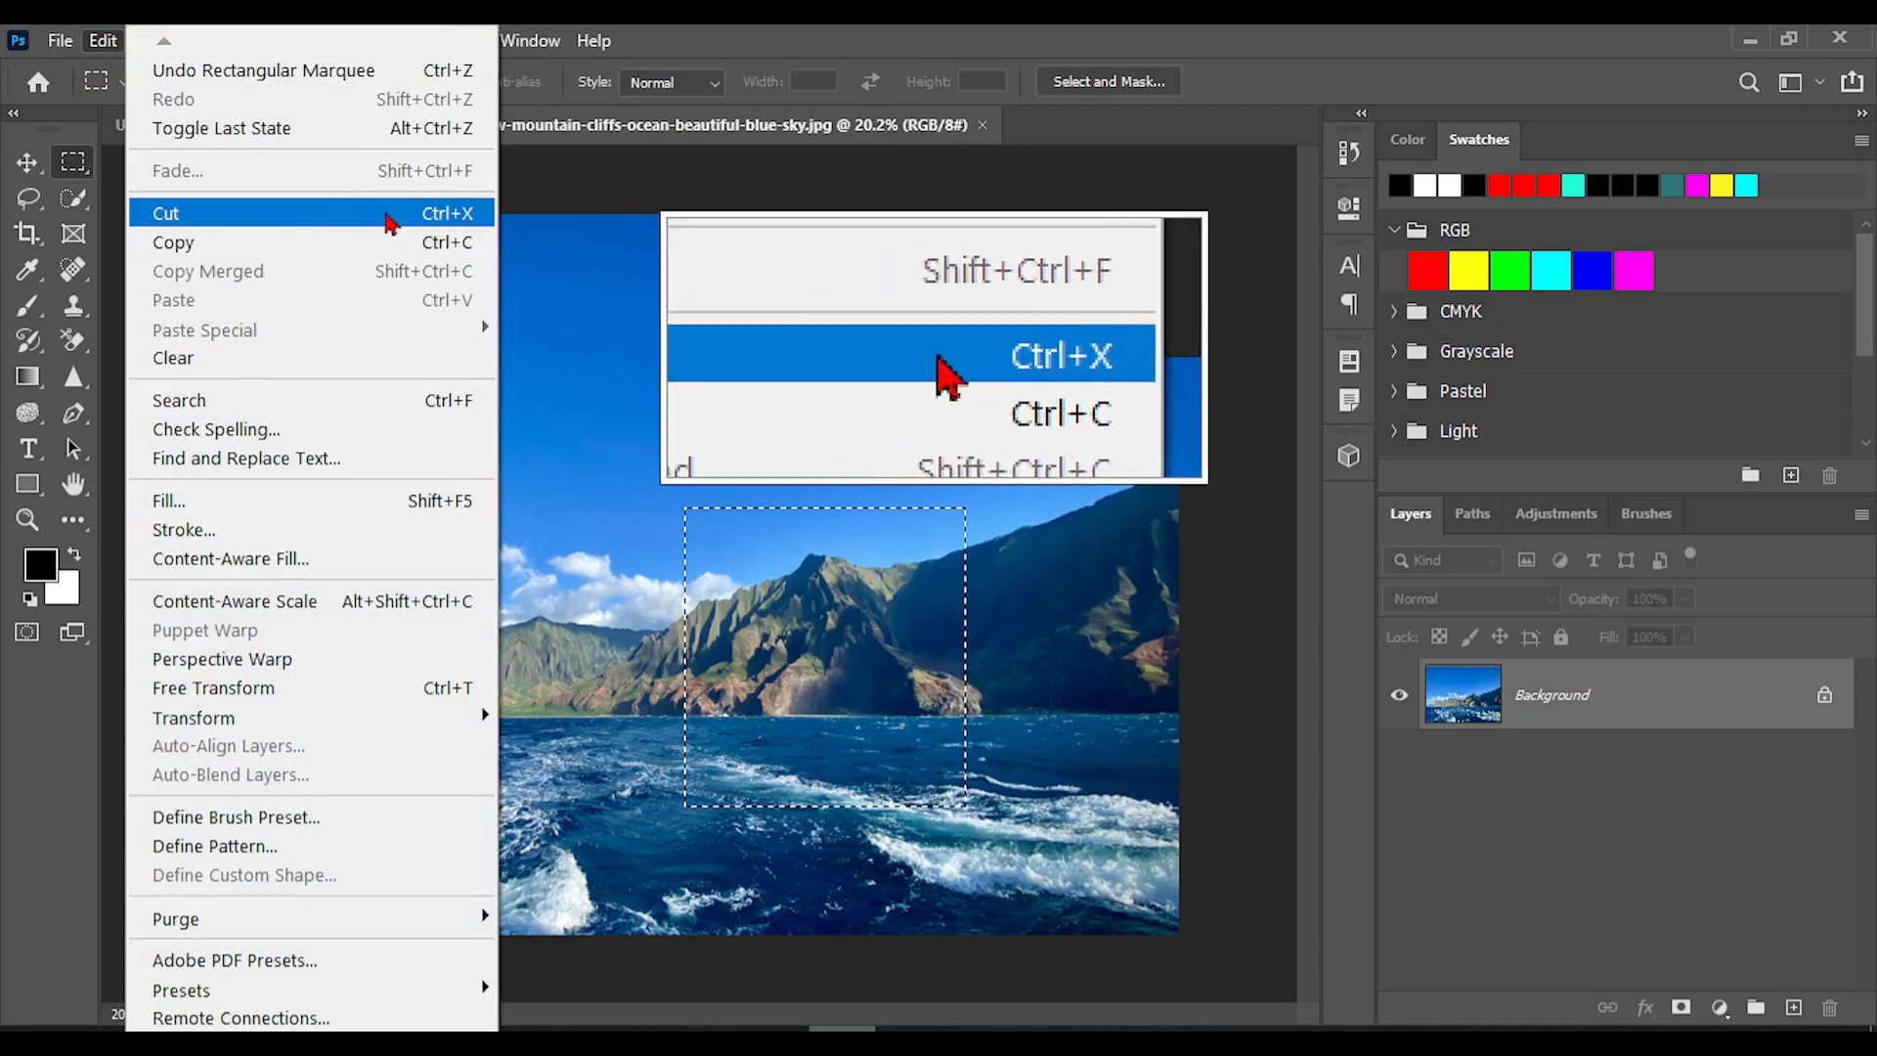
click(432, 223)
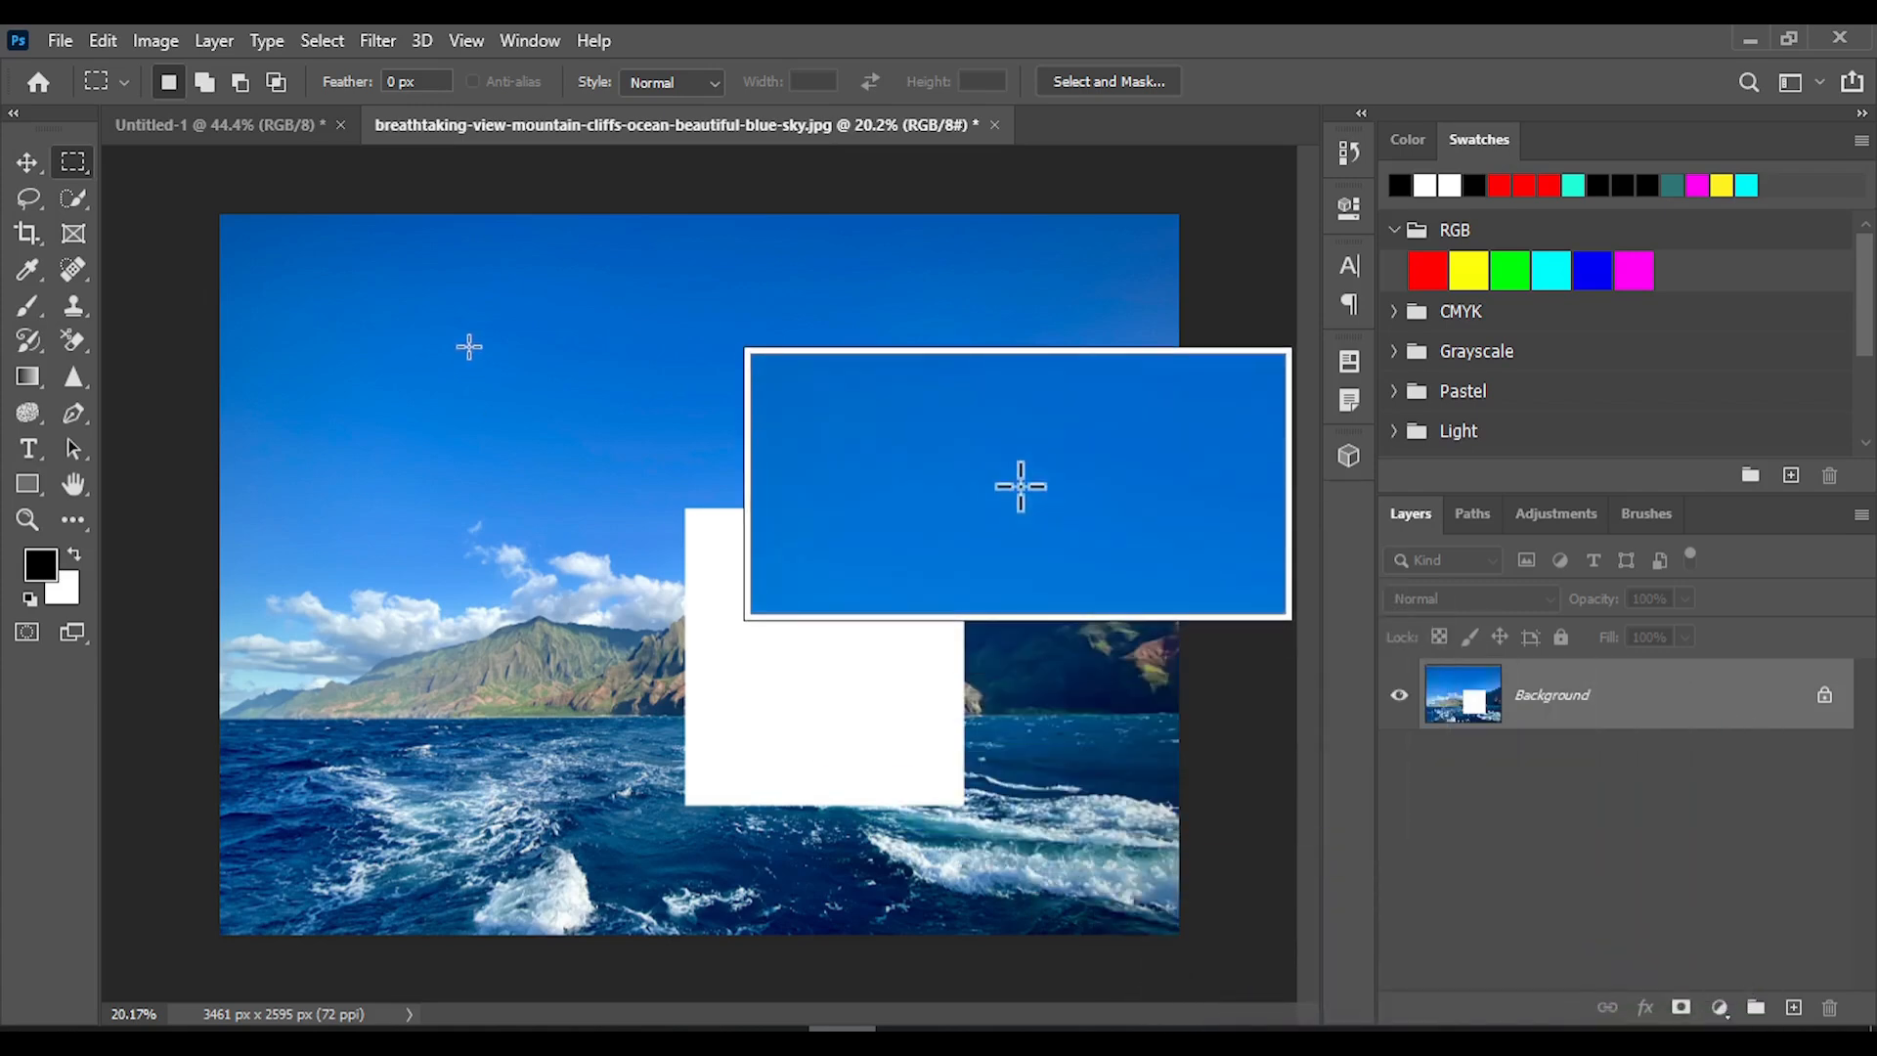
click(103, 40)
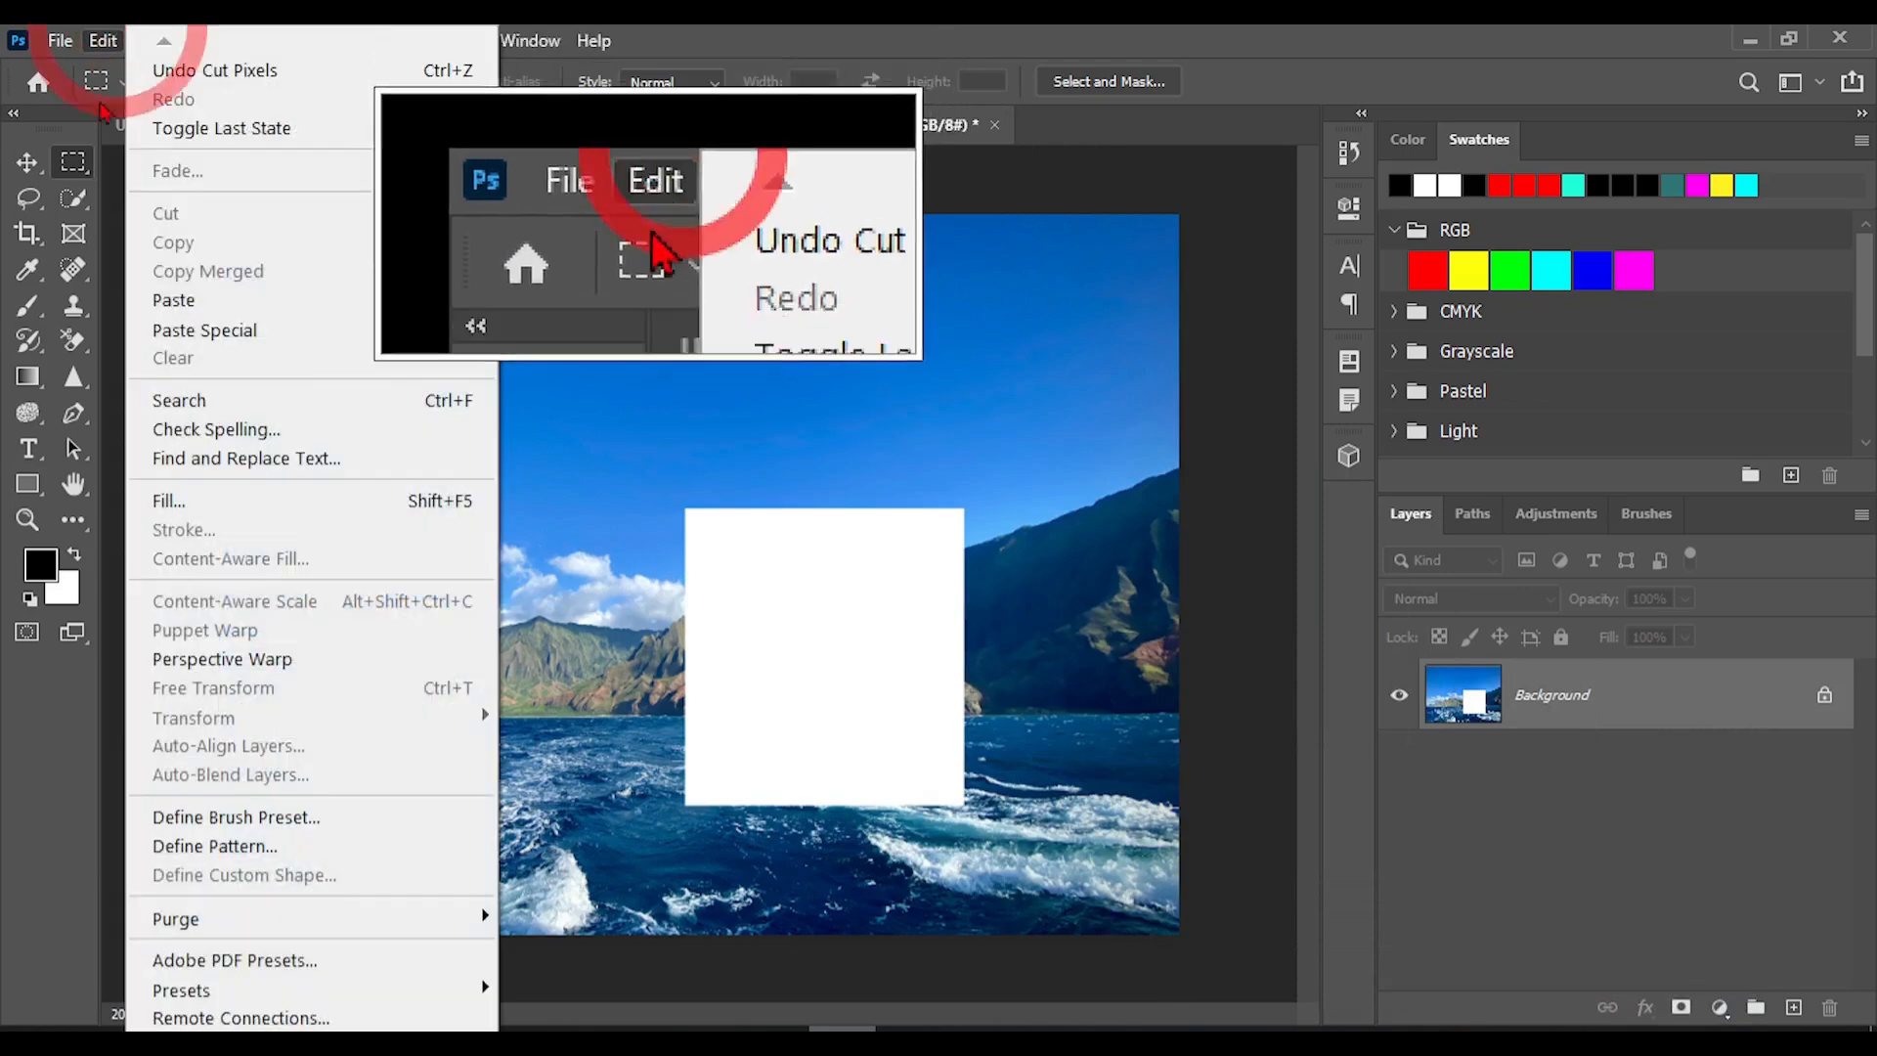
click(195, 321)
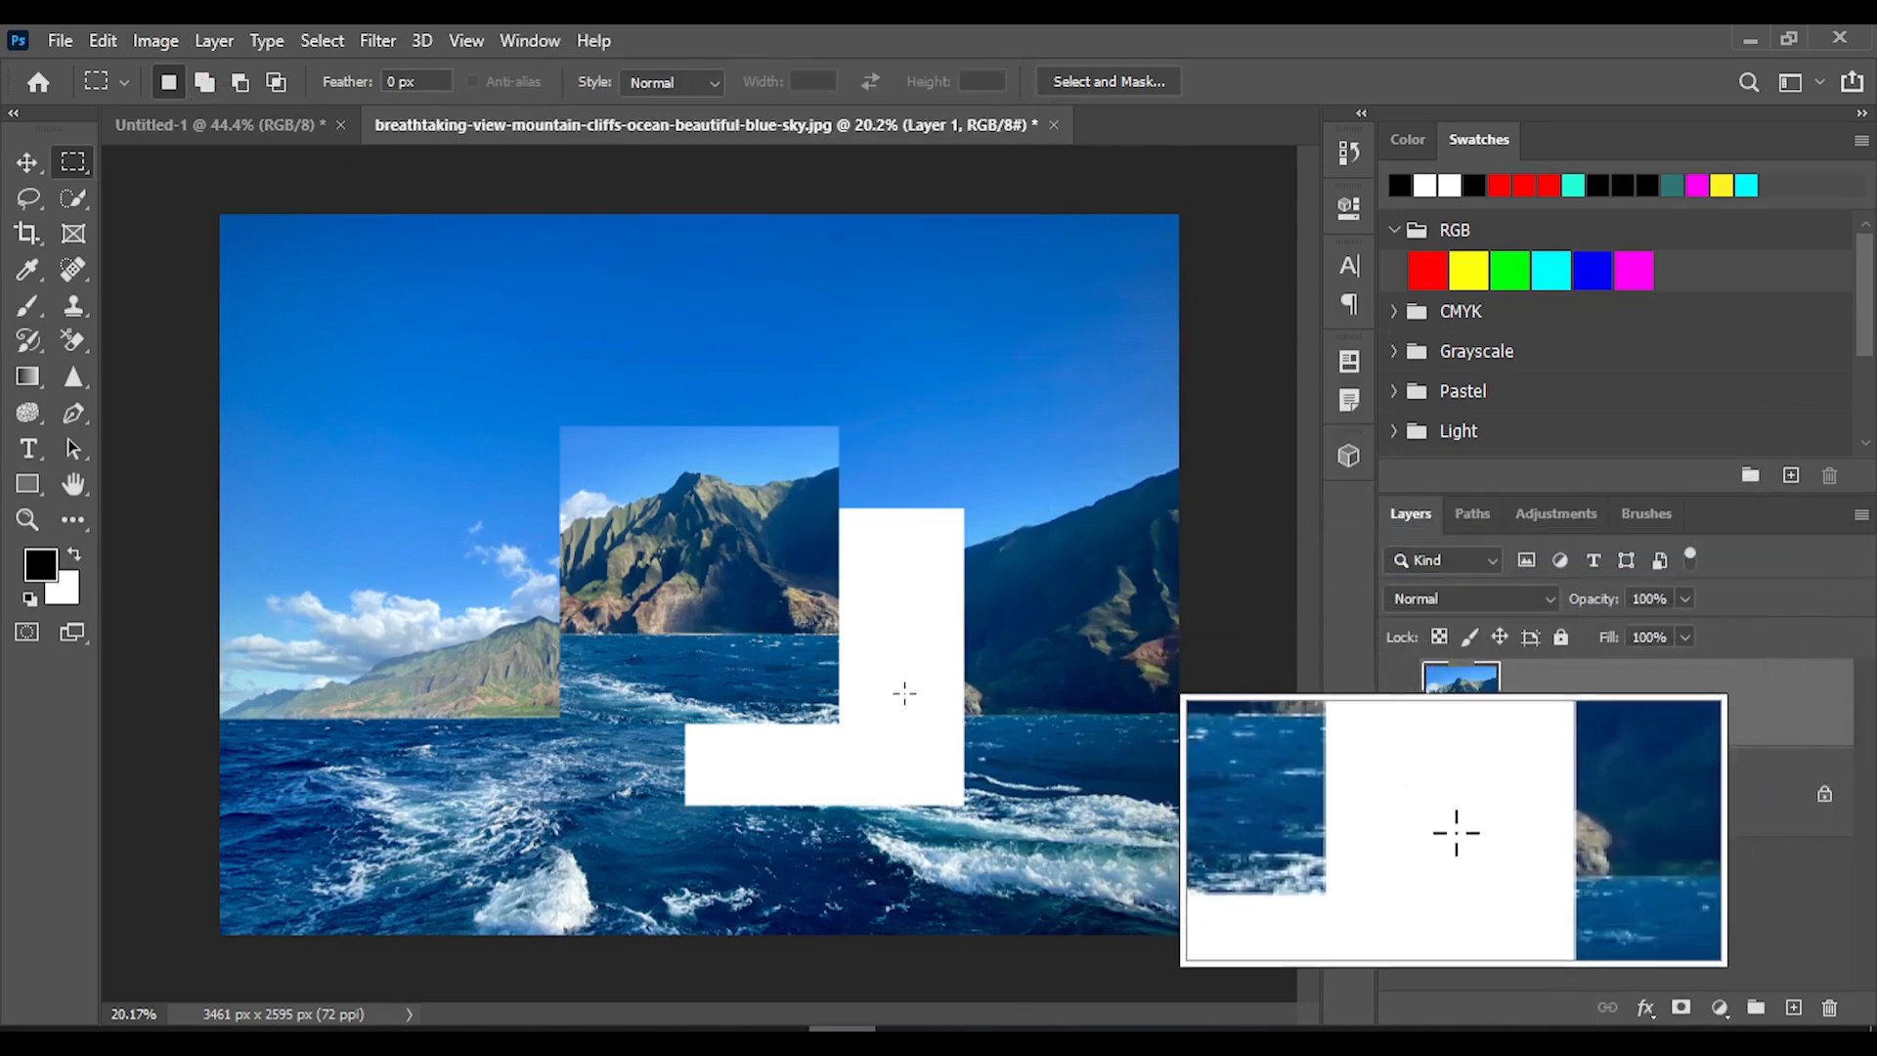
key(ctrl+z)
key(ctrl+z)
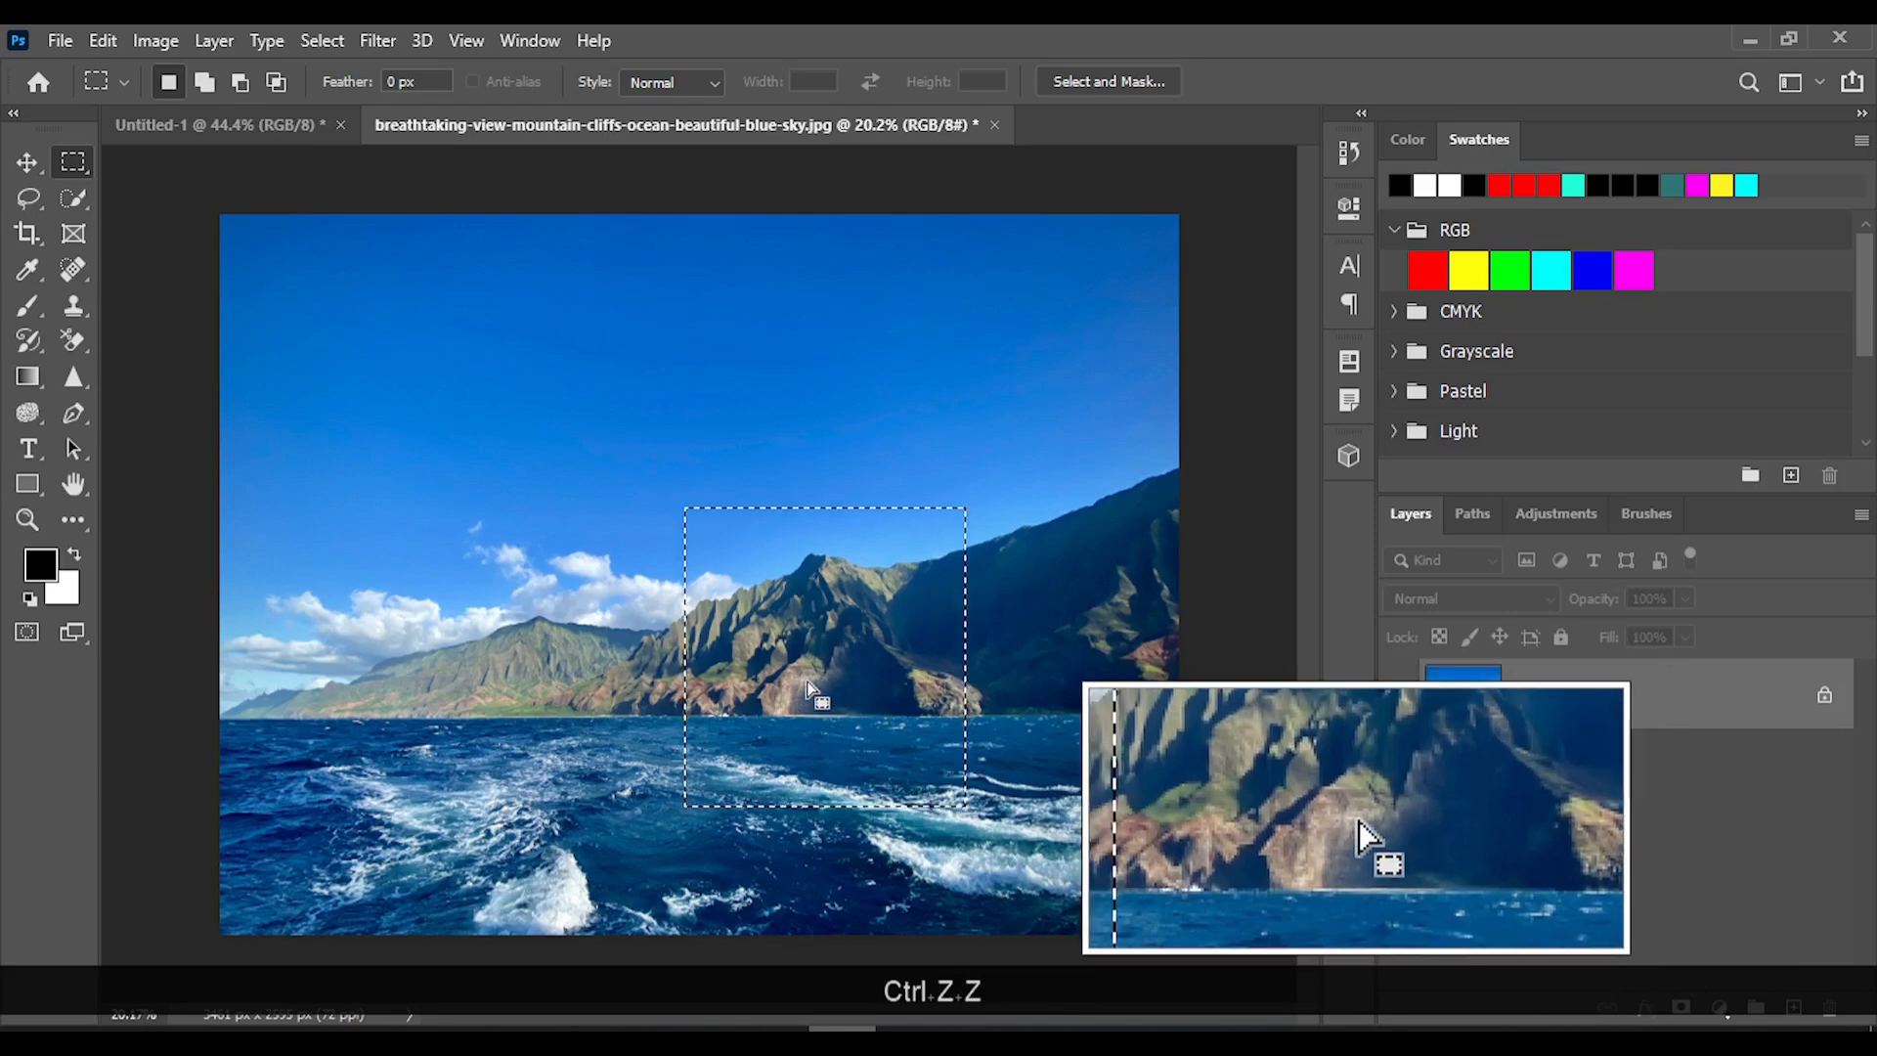
Copy the selected mountain area and paste it as a new layer above the Background.
click(104, 41)
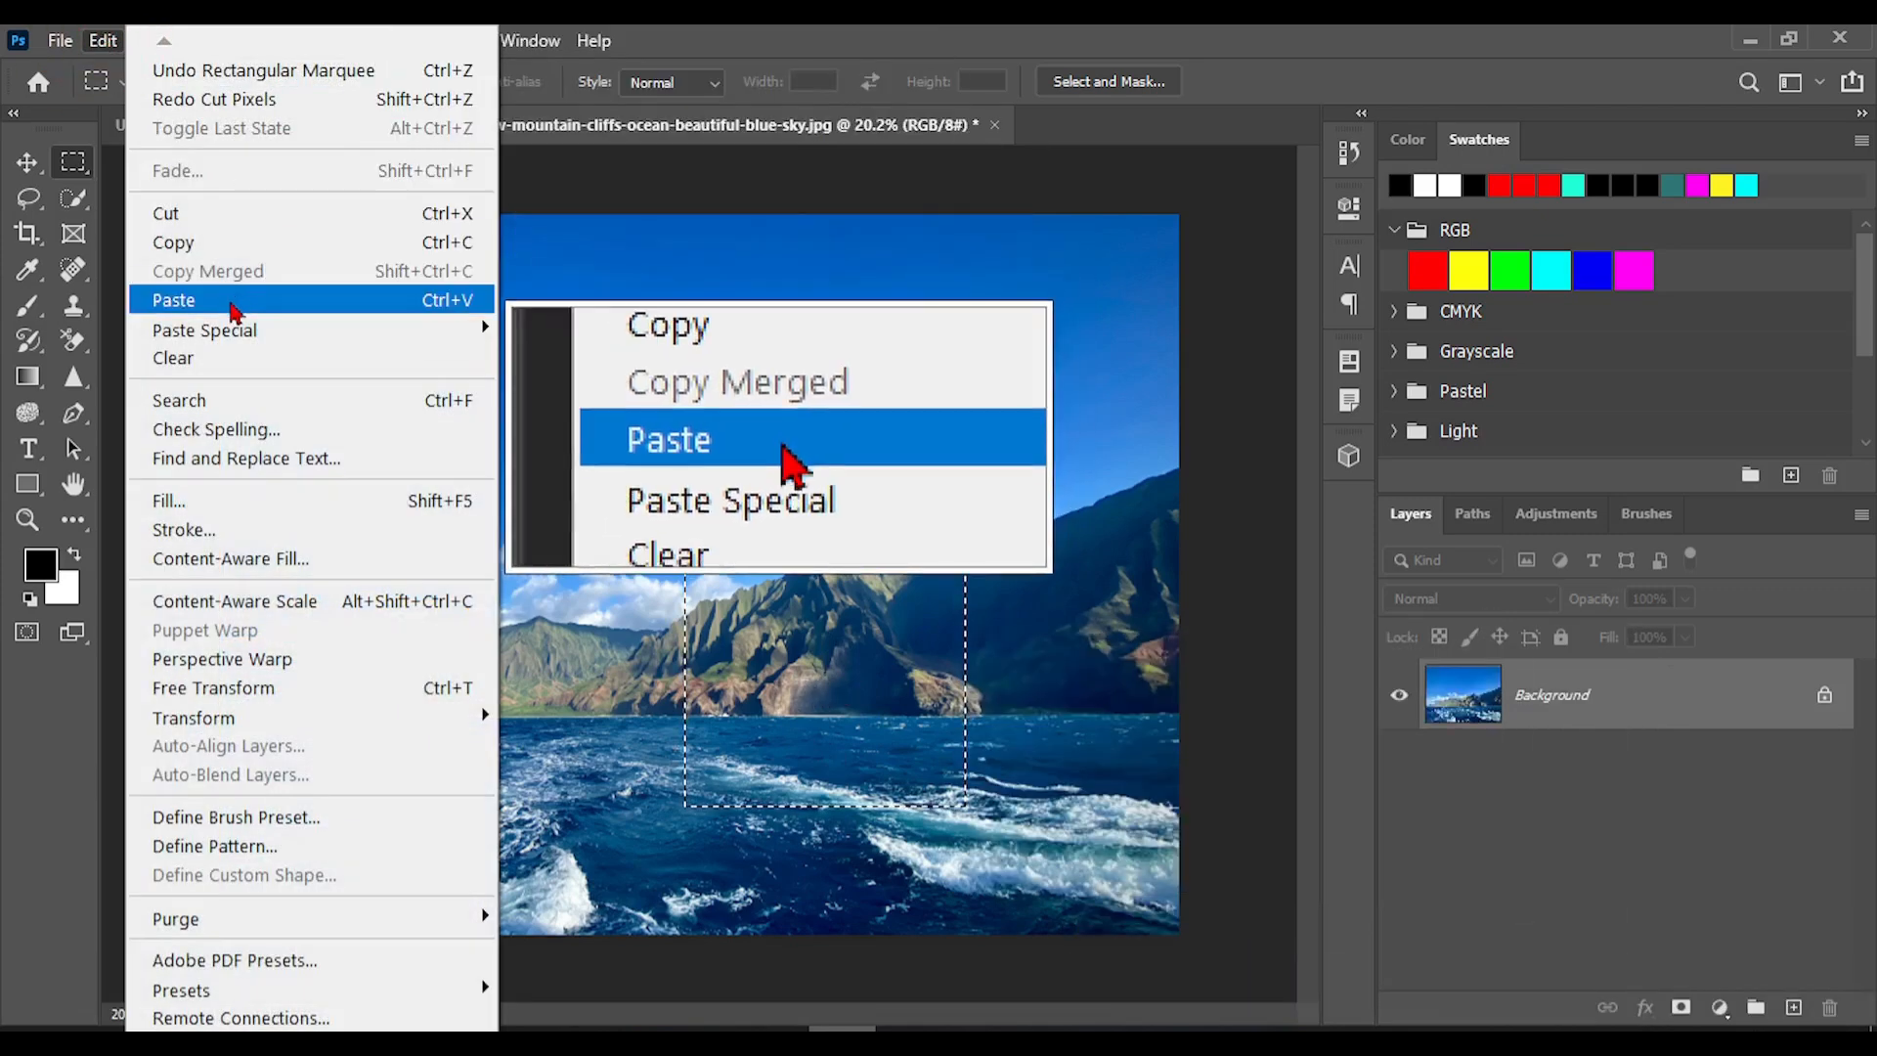
click(210, 243)
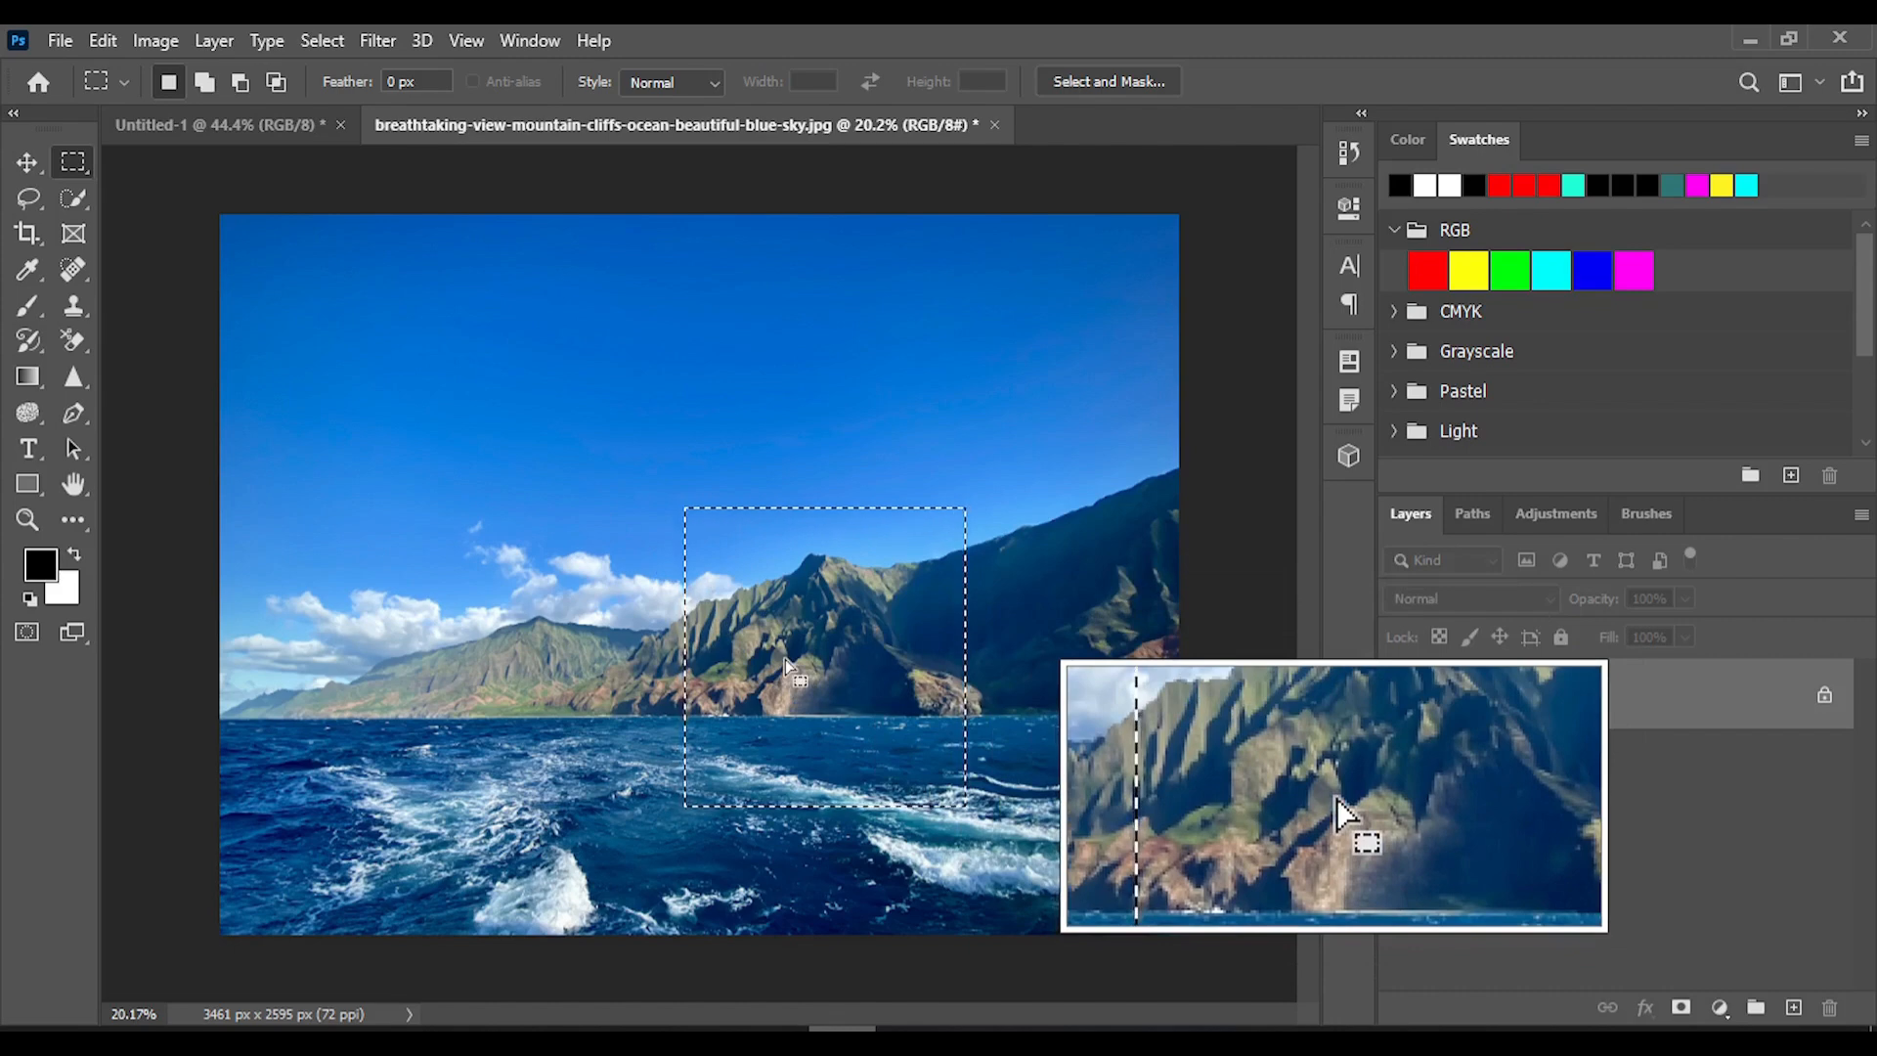
click(103, 40)
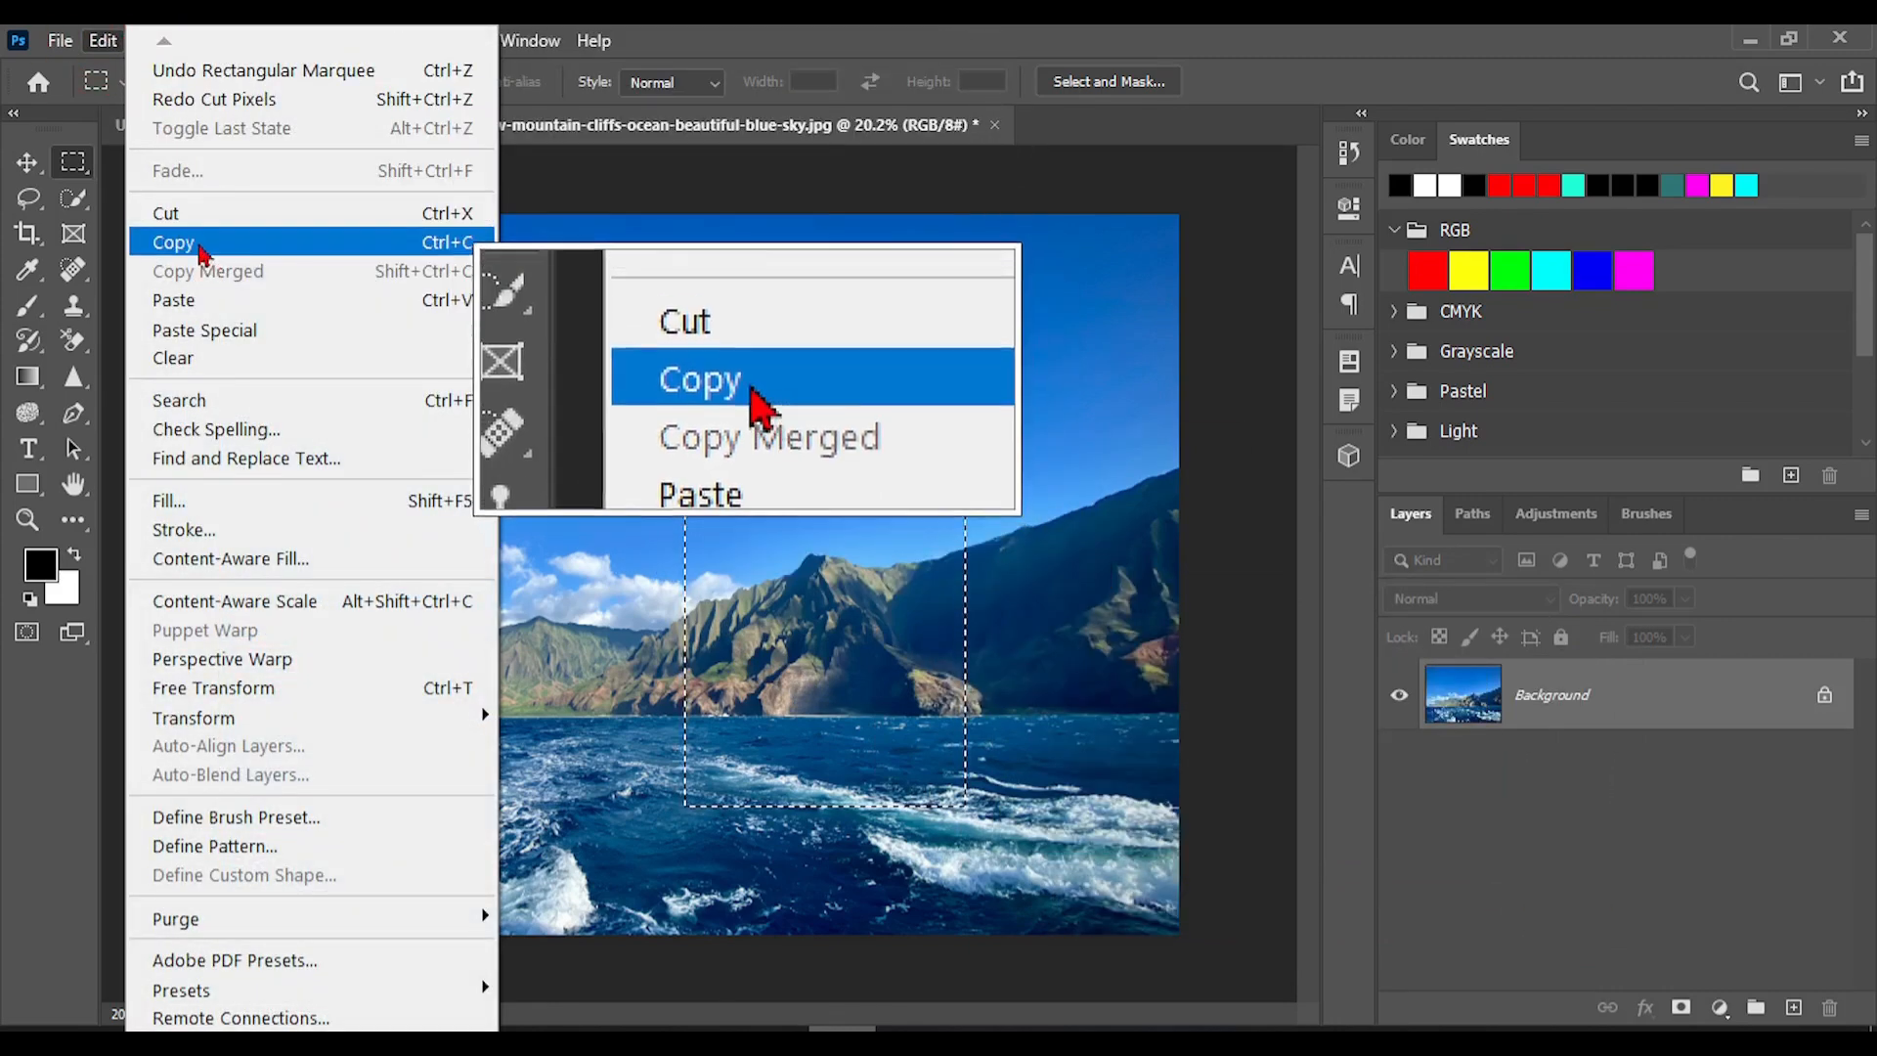
click(200, 249)
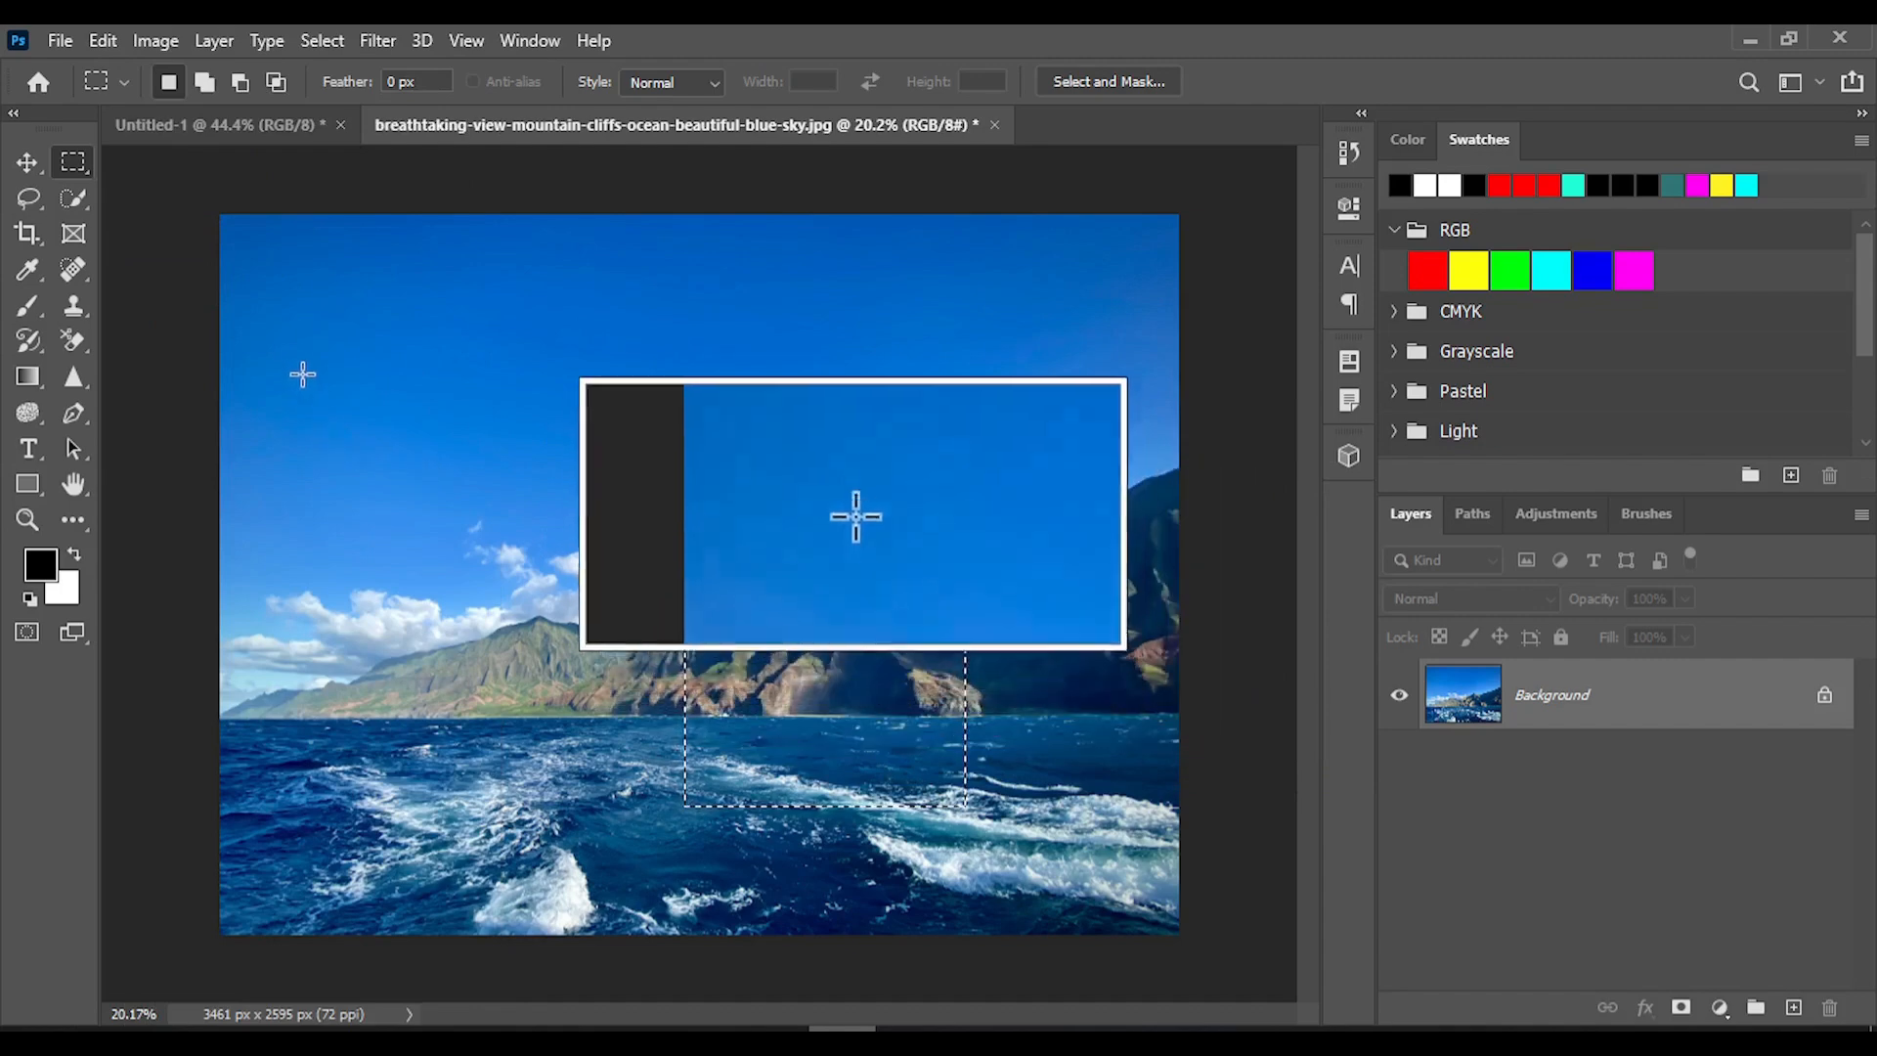
click(102, 40)
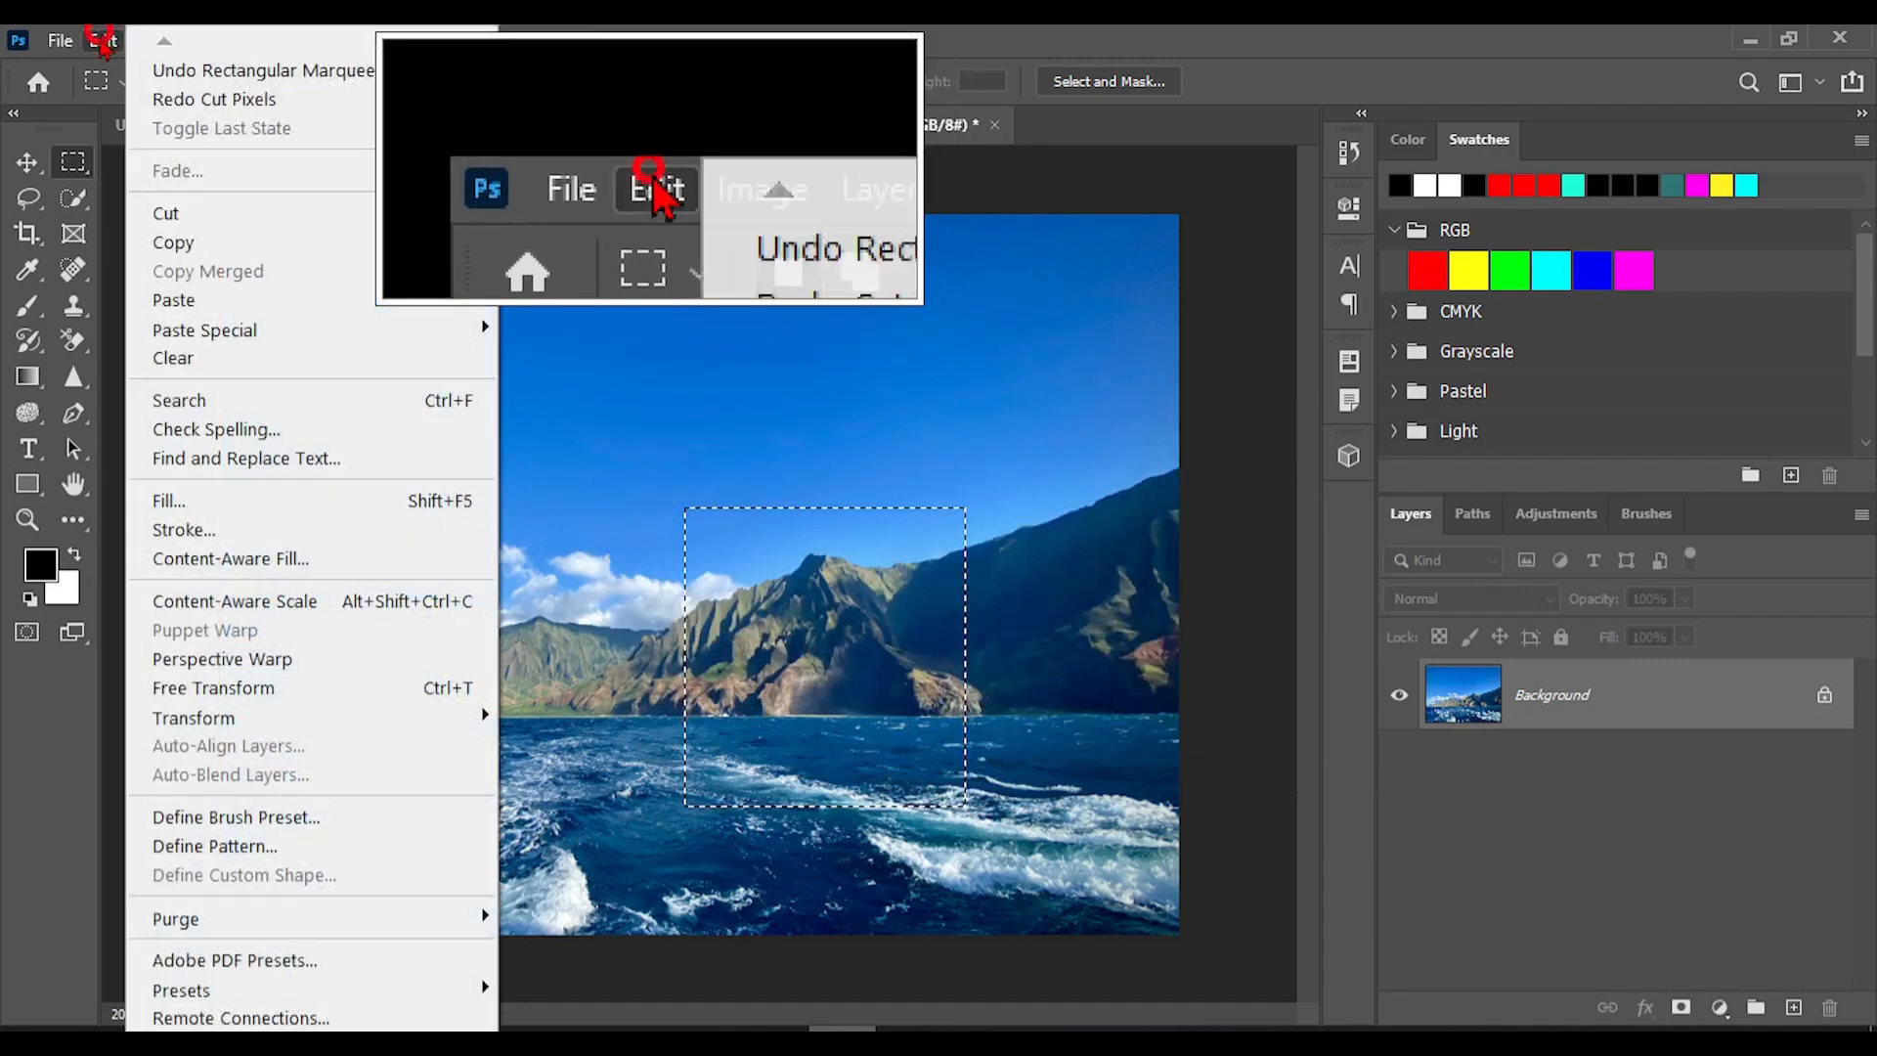
click(194, 302)
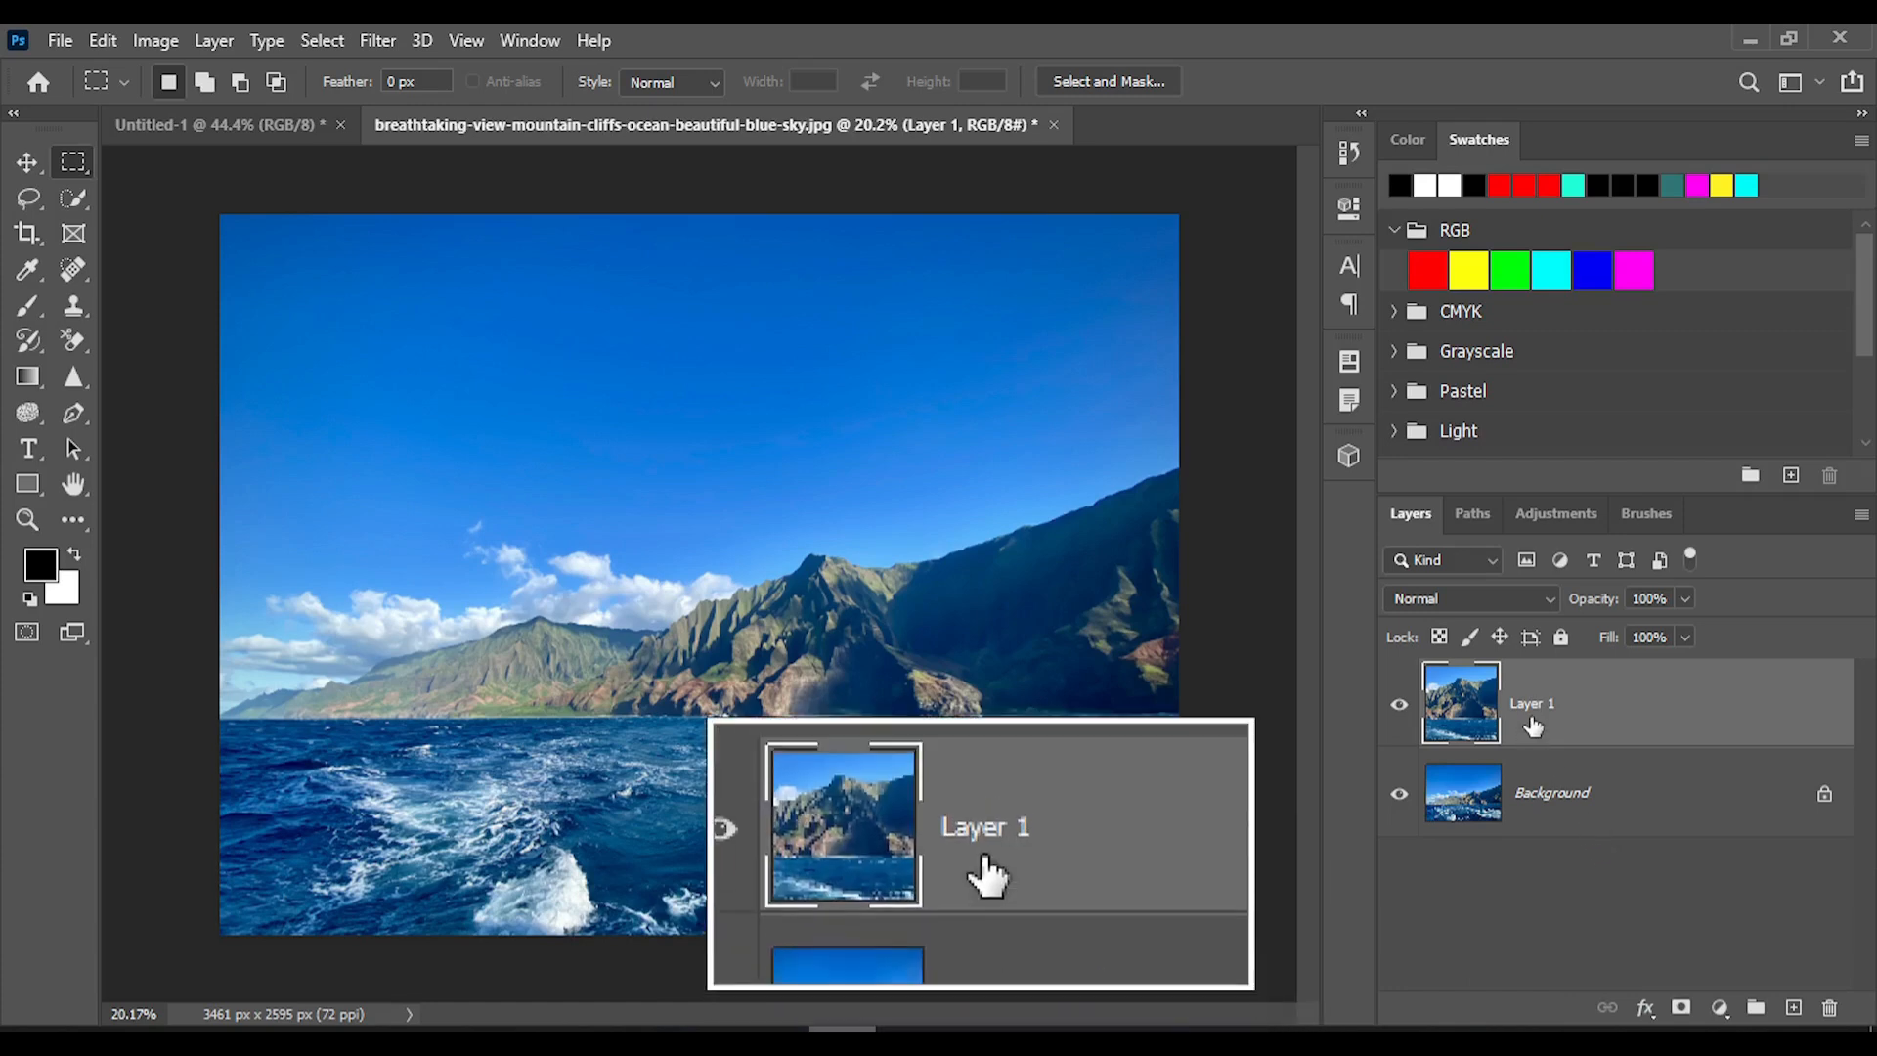
Move the pasted mountain piece up and to the left into the sky with the Move tool.
click(26, 163)
mouse_move(630, 465)
mouse_down()
mouse_move(670, 599)
mouse_move(665, 391)
mouse_move(782, 675)
mouse_move(738, 677)
mouse_move(527, 555)
mouse_move(365, 559)
mouse_move(523, 525)
mouse_move(507, 553)
mouse_up()
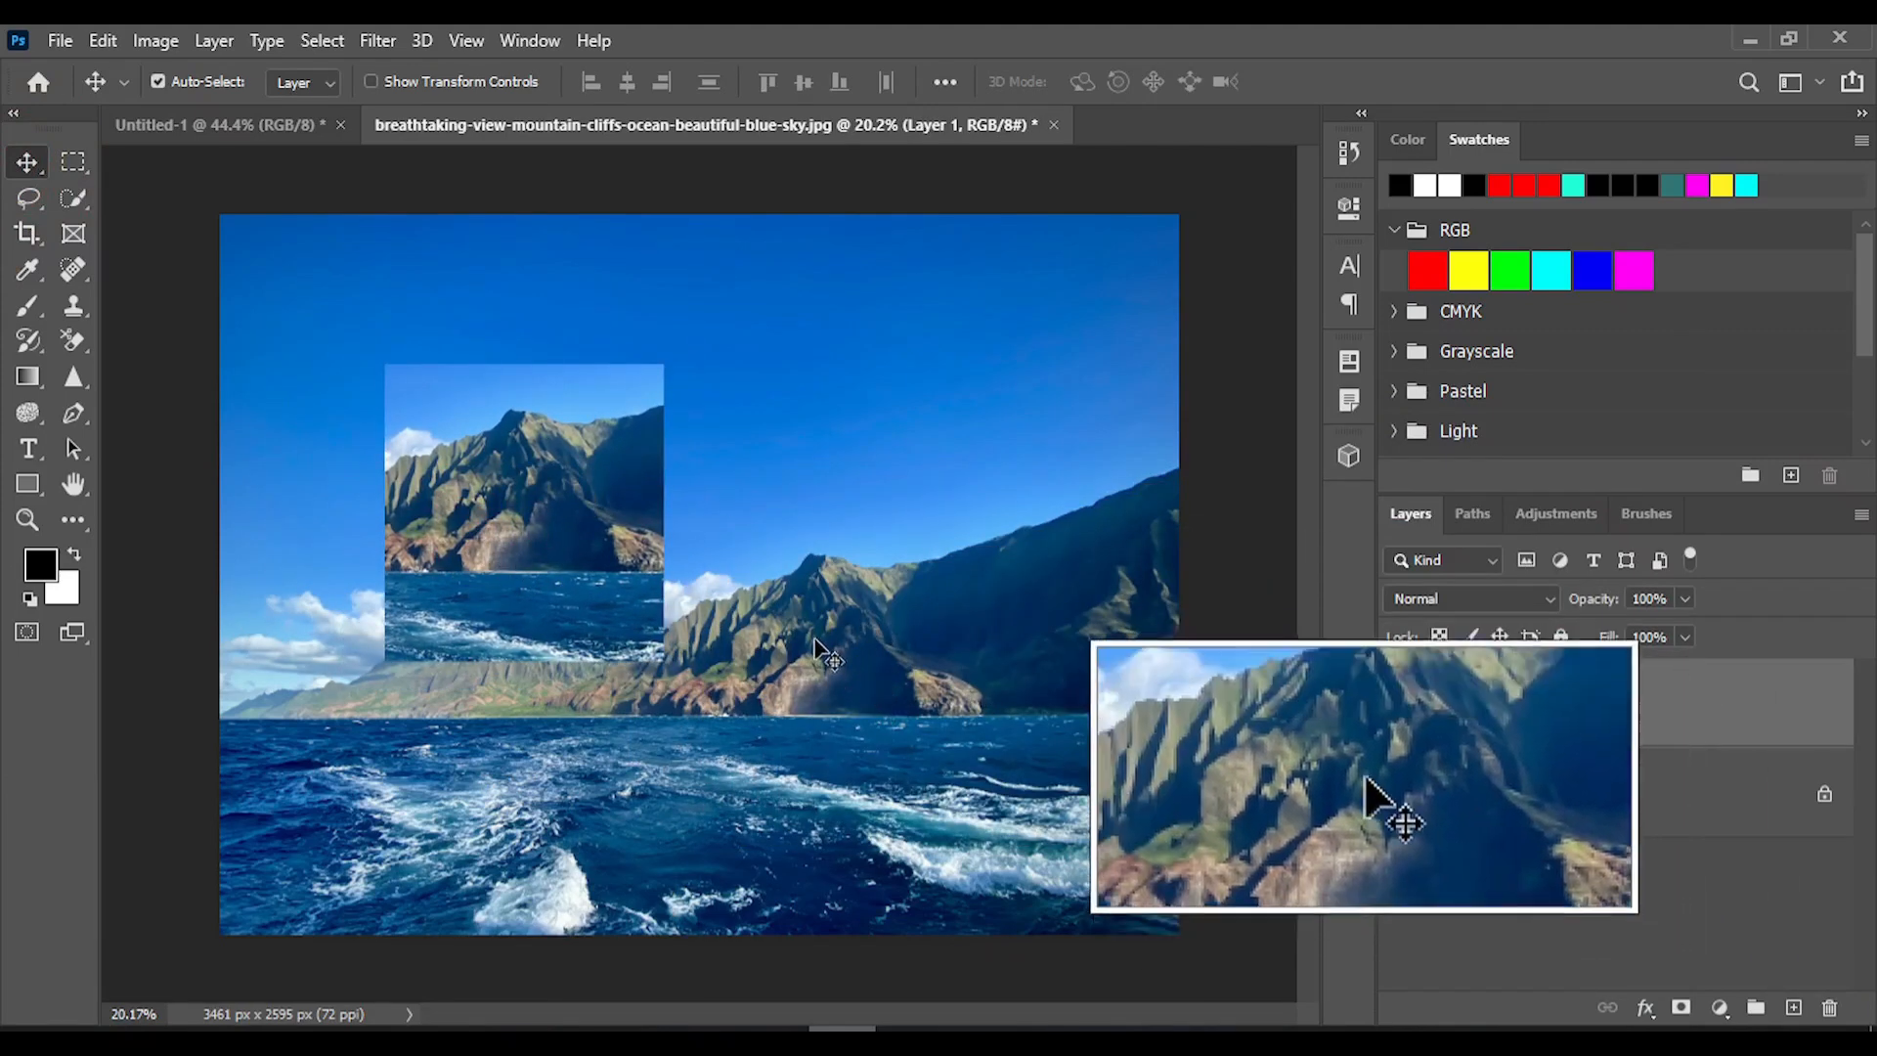
mouse_move(543, 501)
mouse_down()
mouse_move(698, 744)
mouse_move(631, 698)
mouse_move(608, 647)
mouse_move(805, 708)
mouse_move(858, 690)
mouse_move(788, 671)
mouse_move(757, 582)
mouse_move(572, 479)
mouse_up()
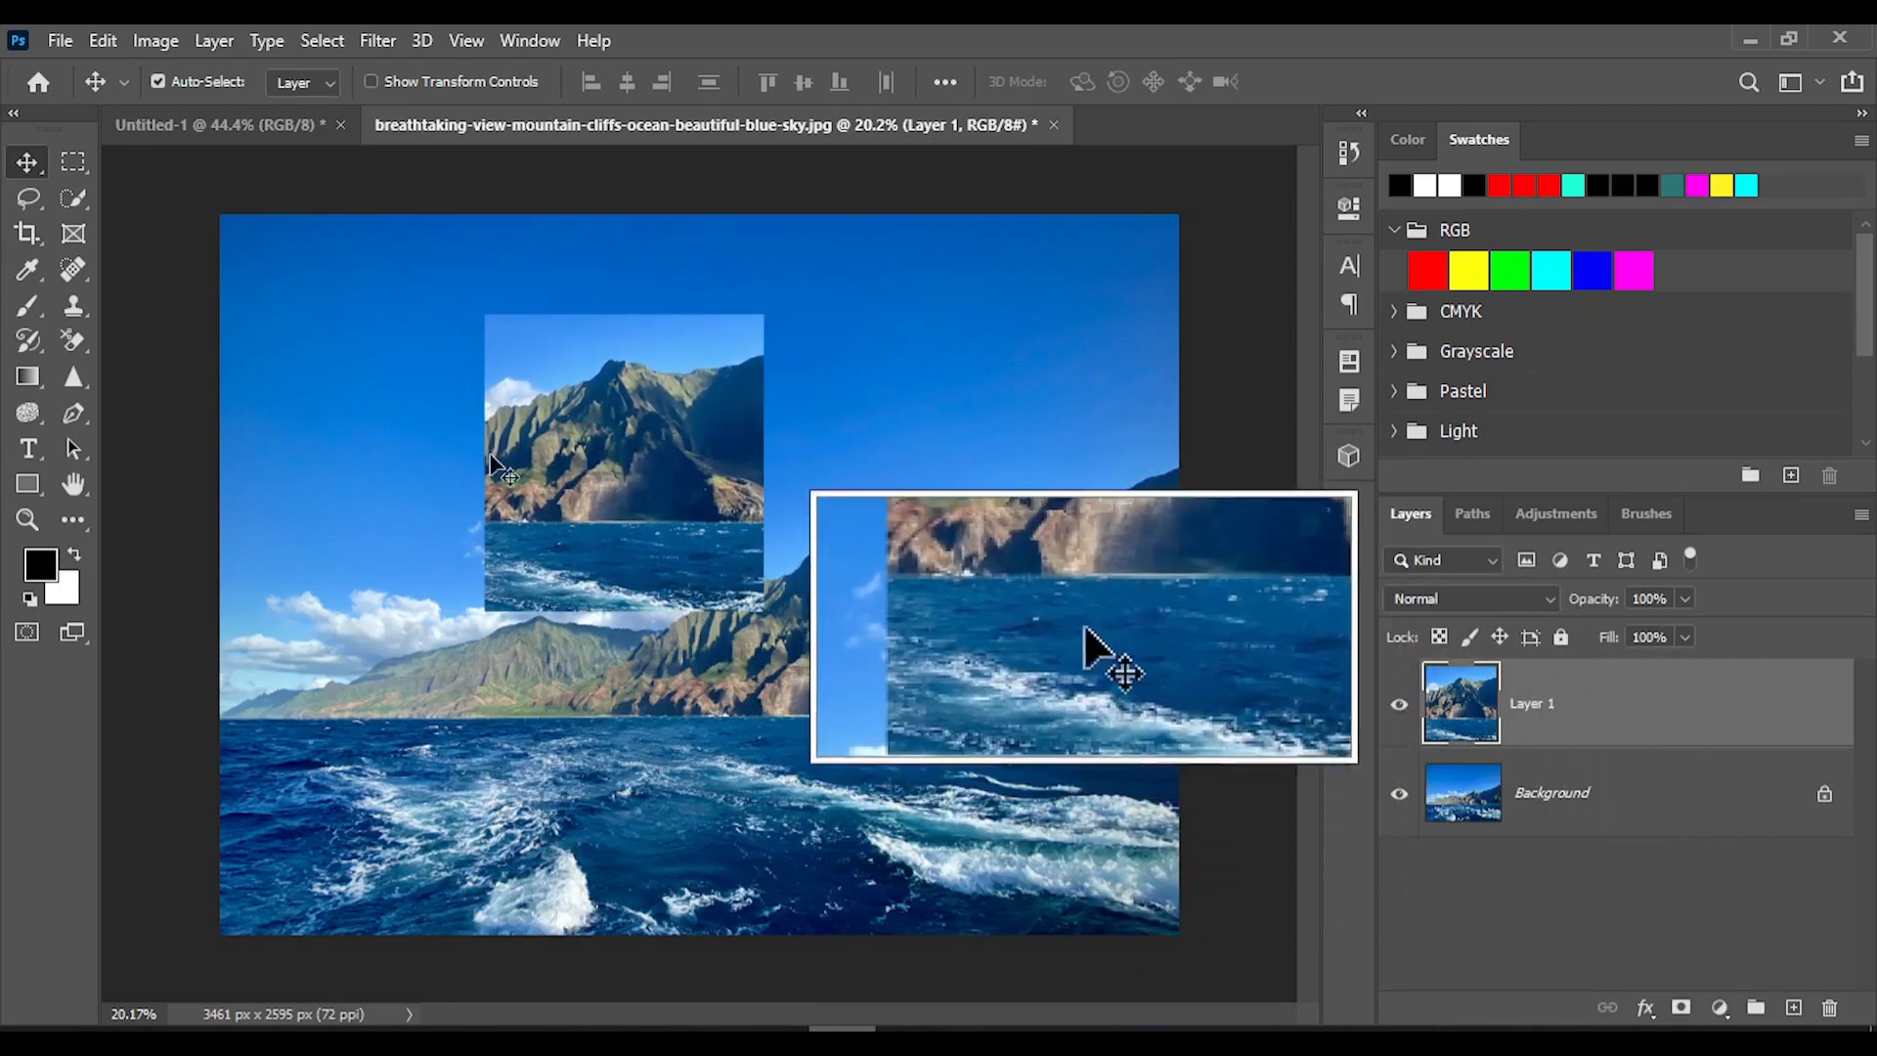
Delete the pasted mountain layer, leaving only the Background layer.
click(103, 40)
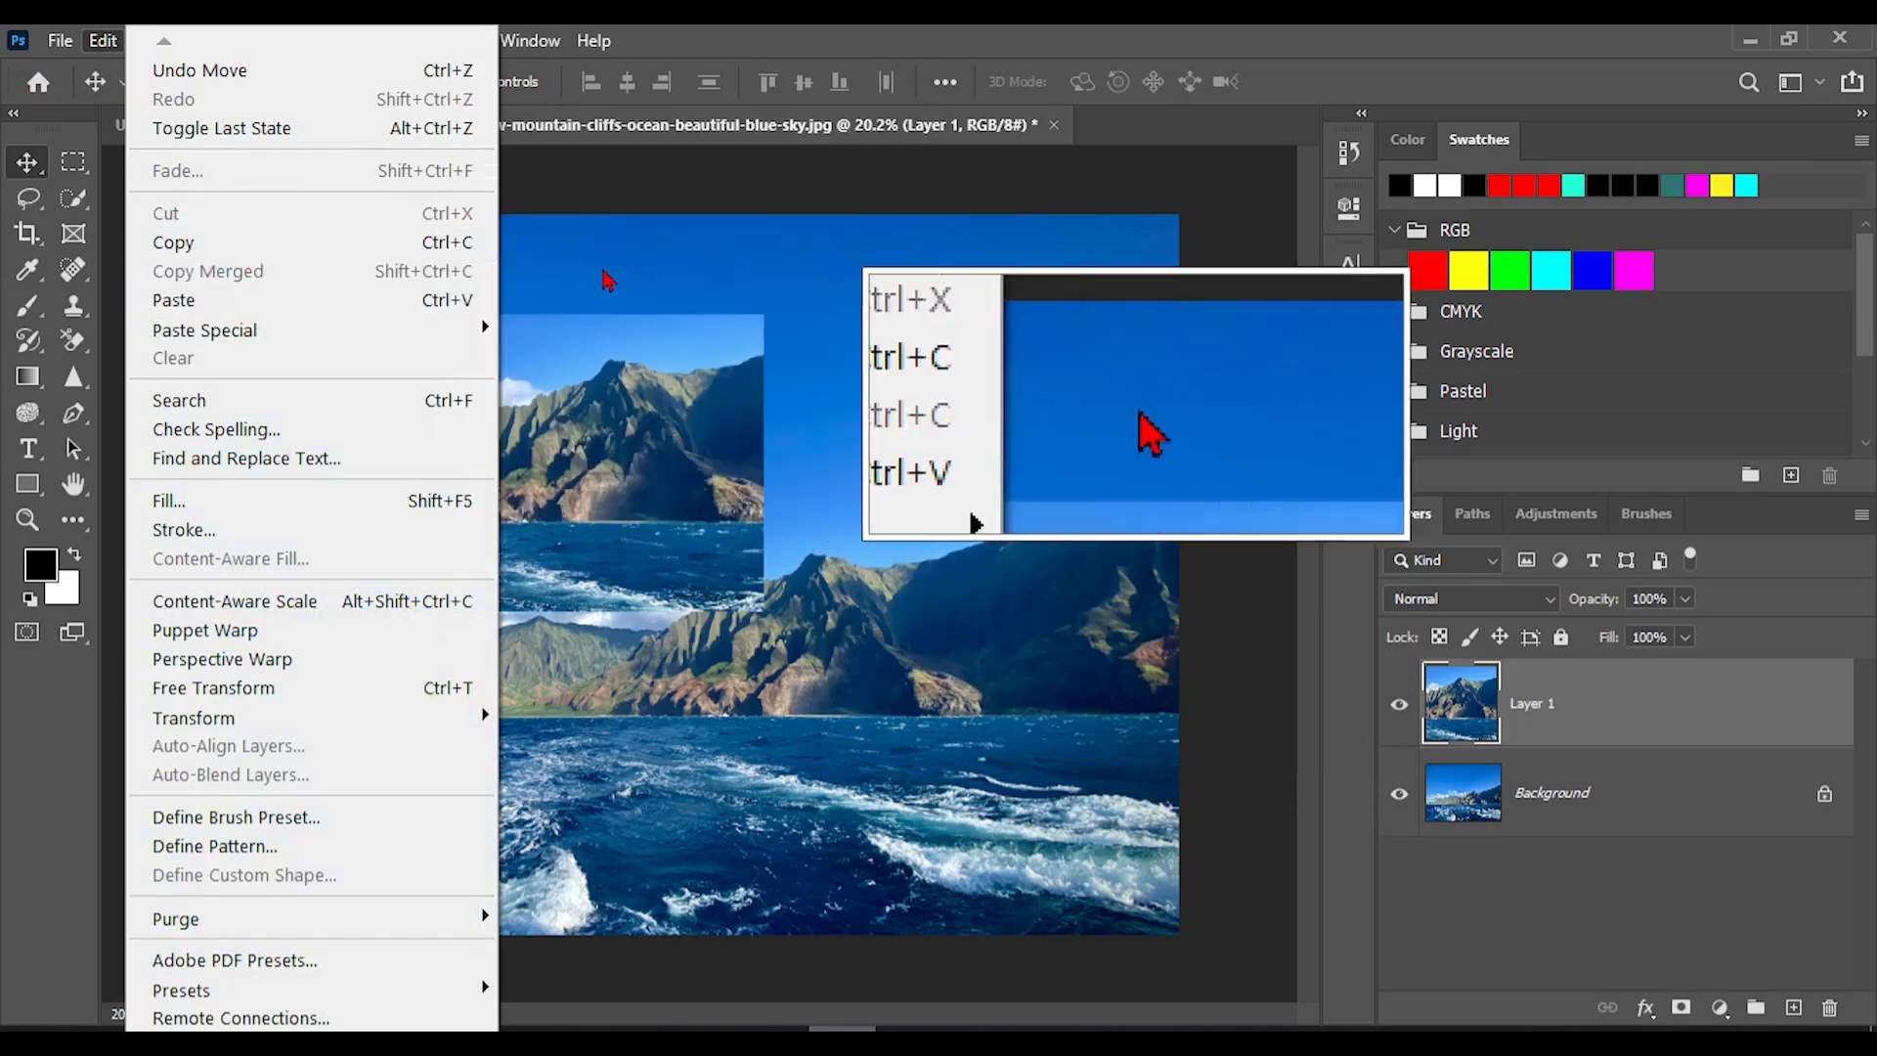
click(830, 306)
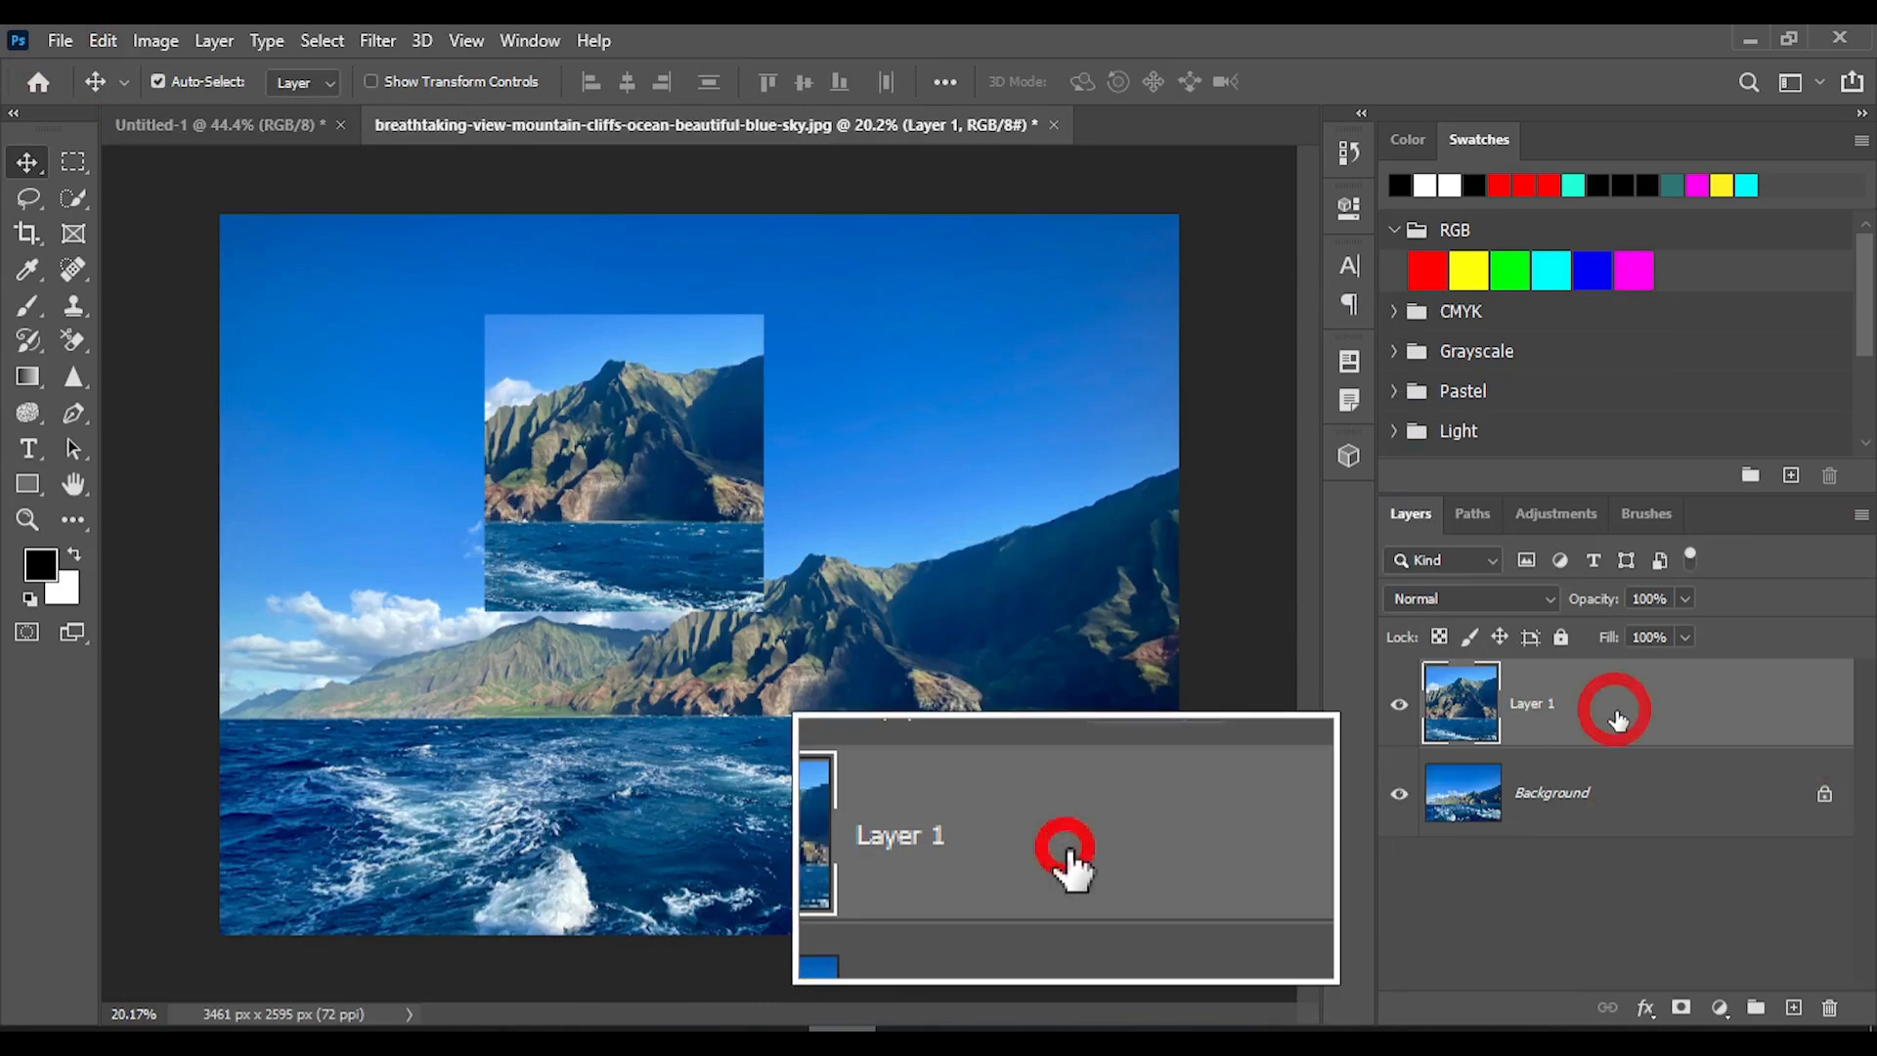
key(Delete)
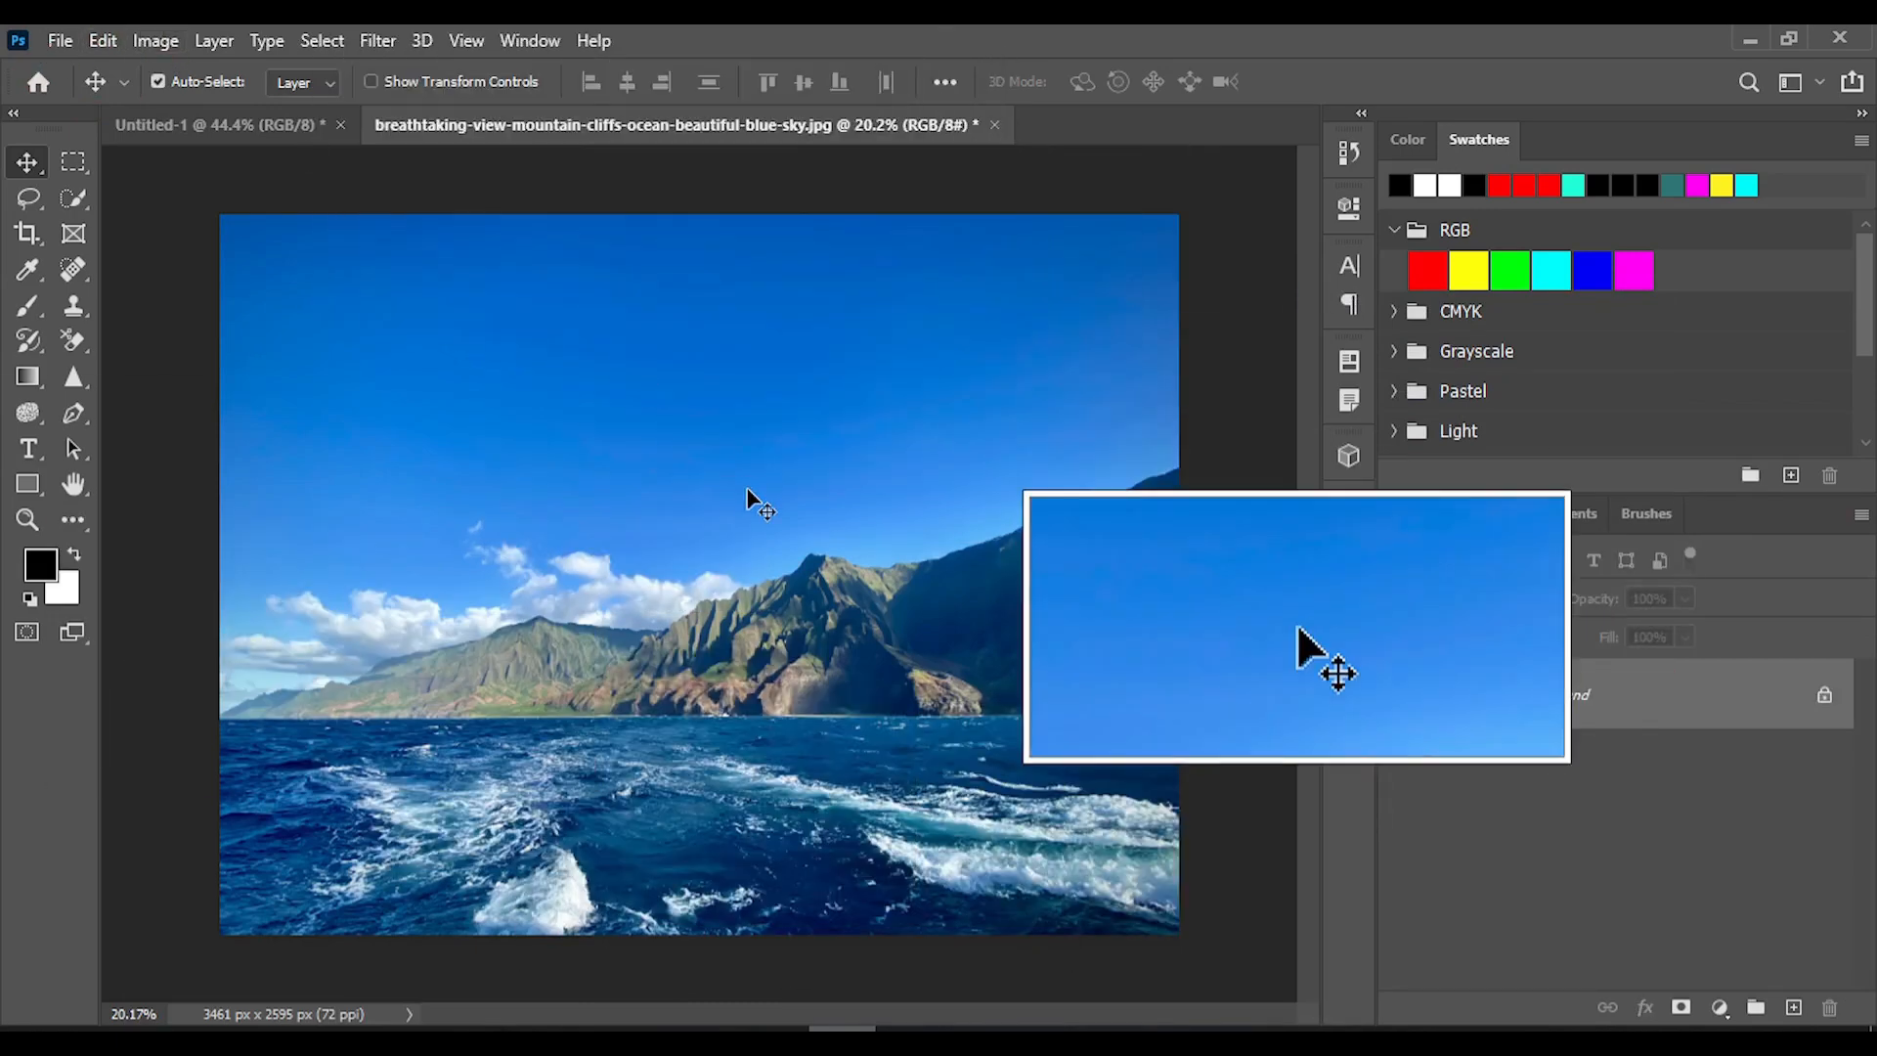
Try a Free Transform on the locked Background layer and unlock that layer.
ctrl+click(776, 552)
key(ctrl+t)
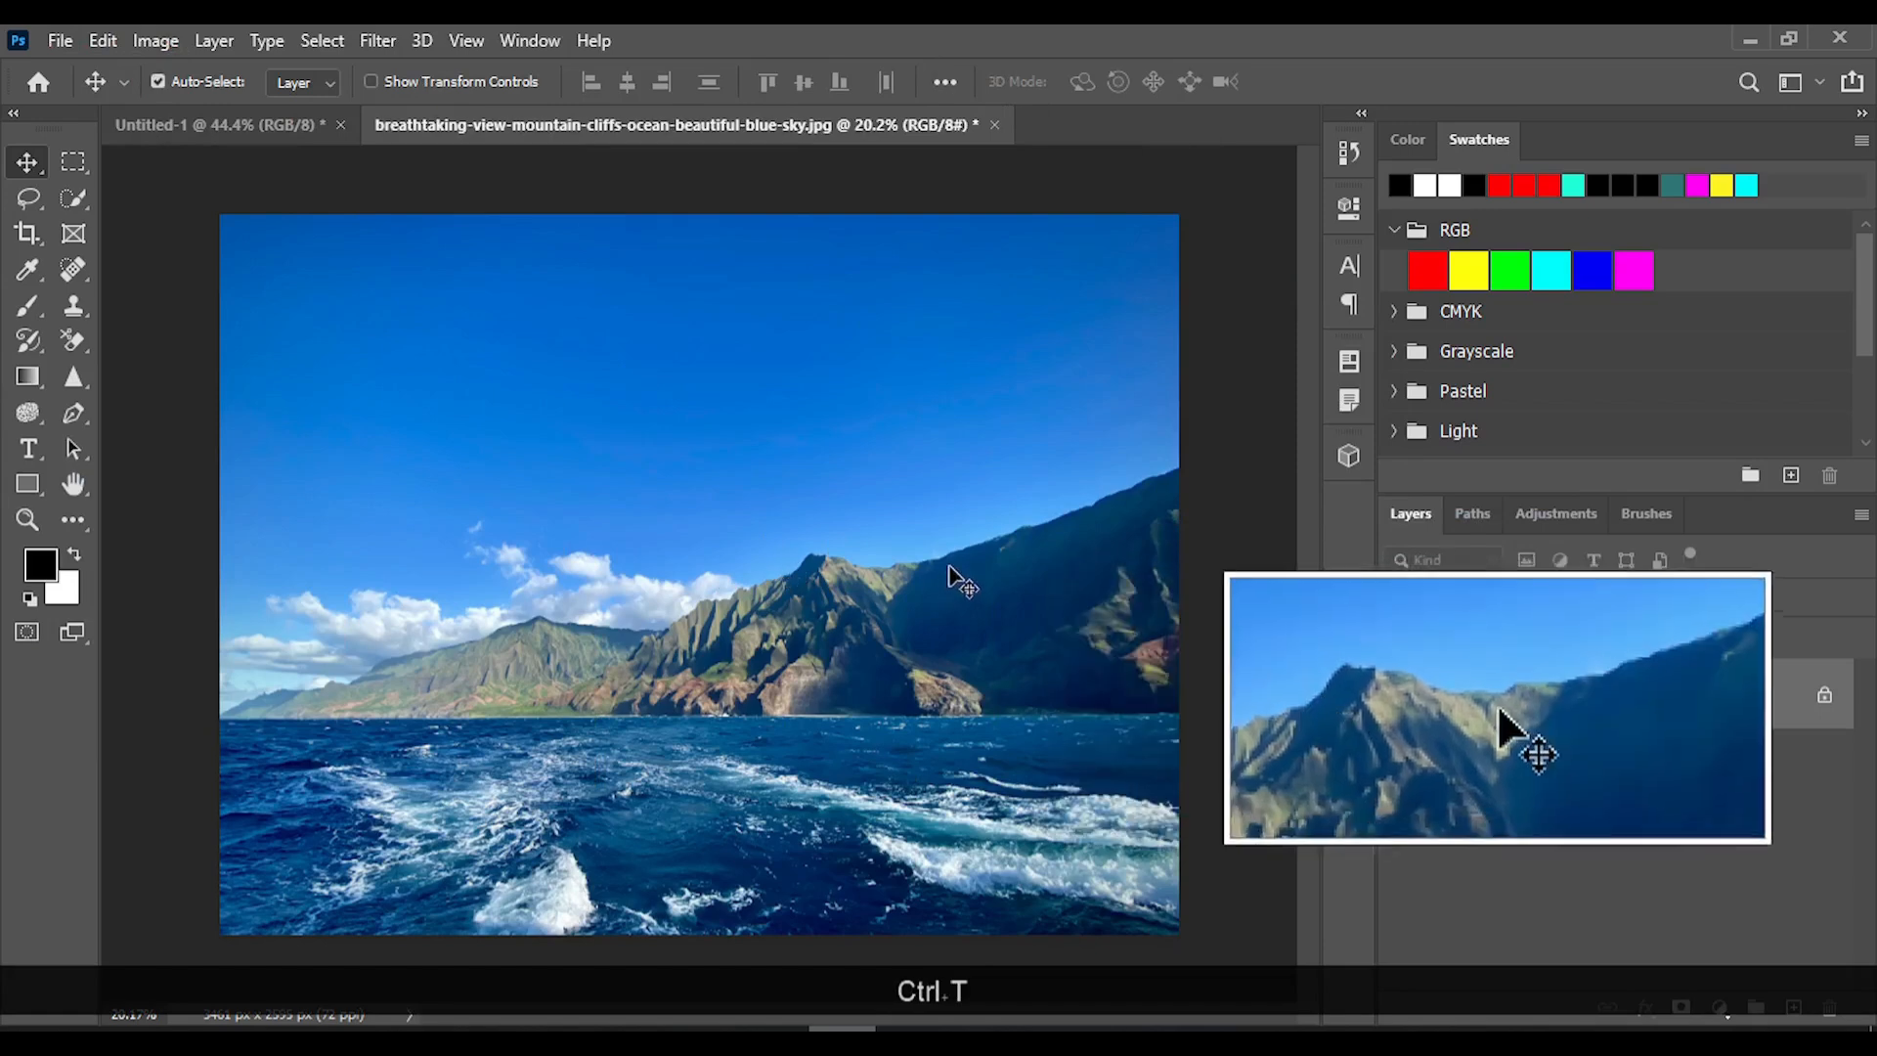
click(1824, 700)
Free-transform the photo to about 57% width and 46% height against the canvas's left edge and apply the transformation.
key(ctrl+t)
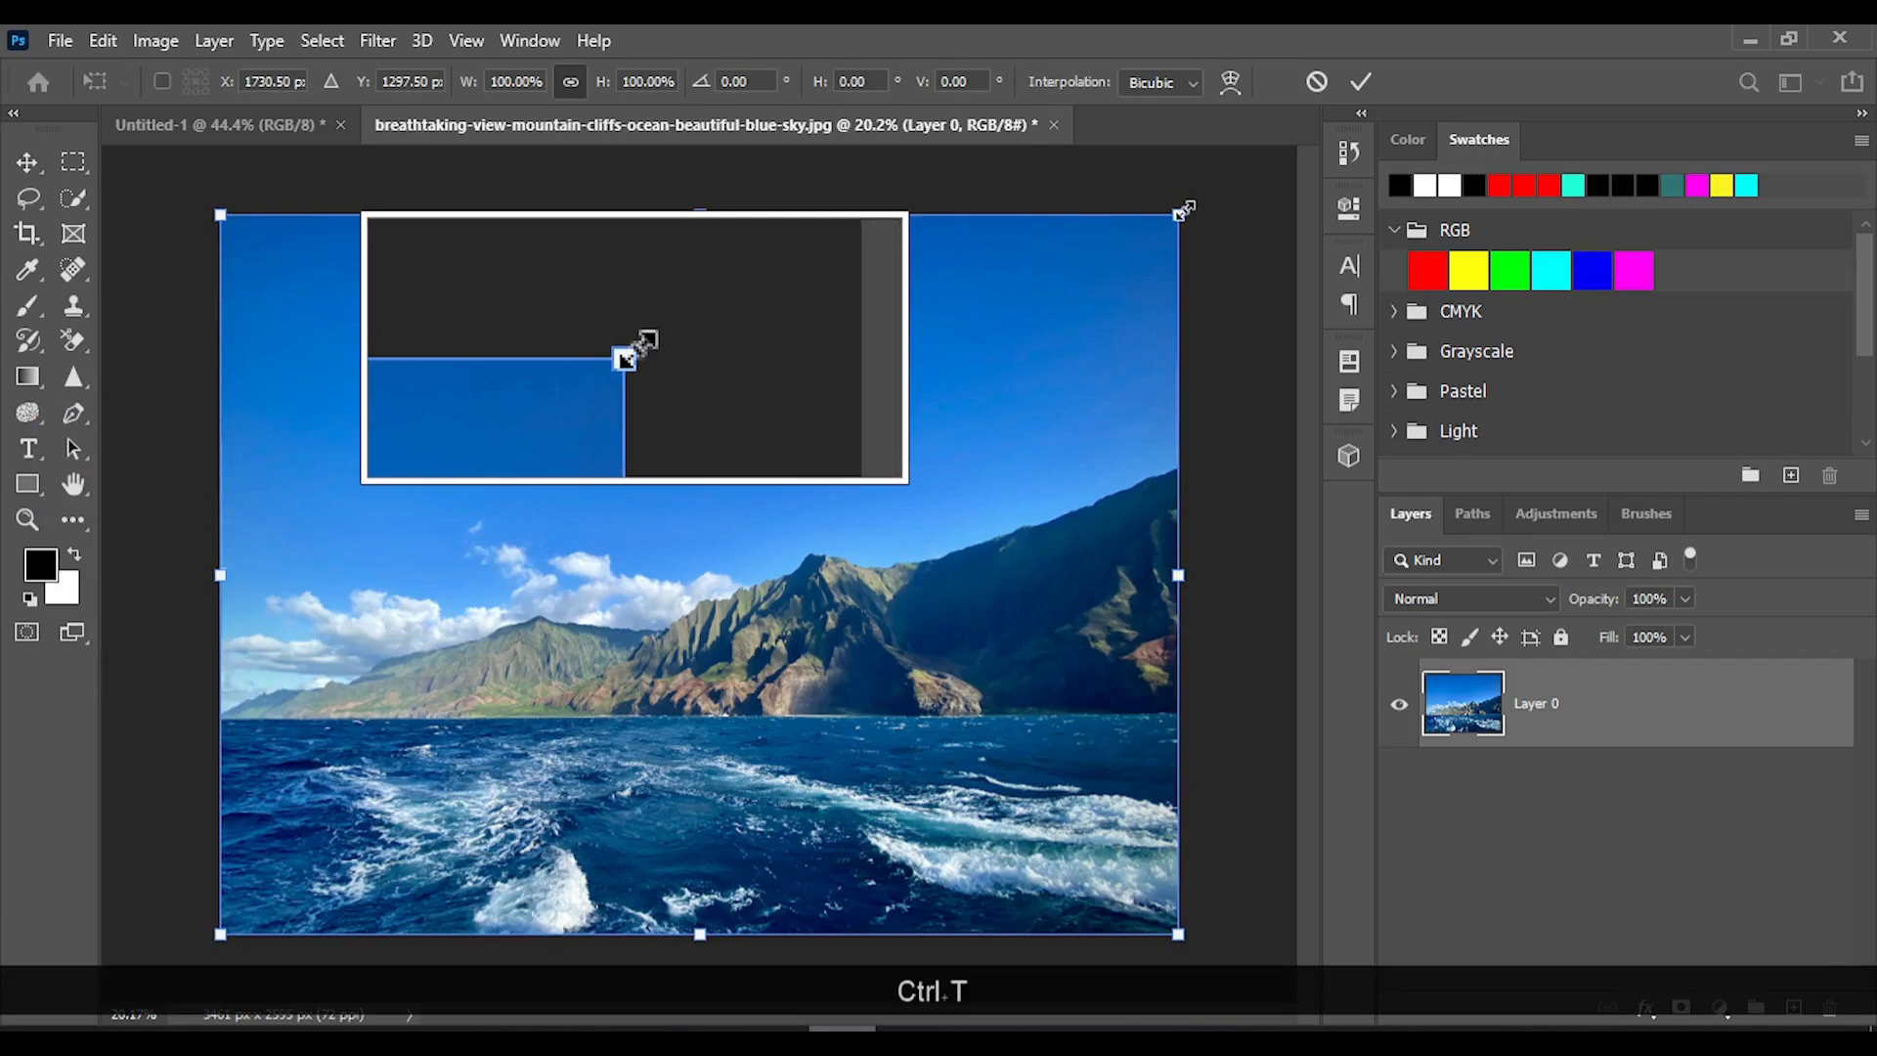
drag(1183, 209, 895, 418)
drag(860, 512, 536, 580)
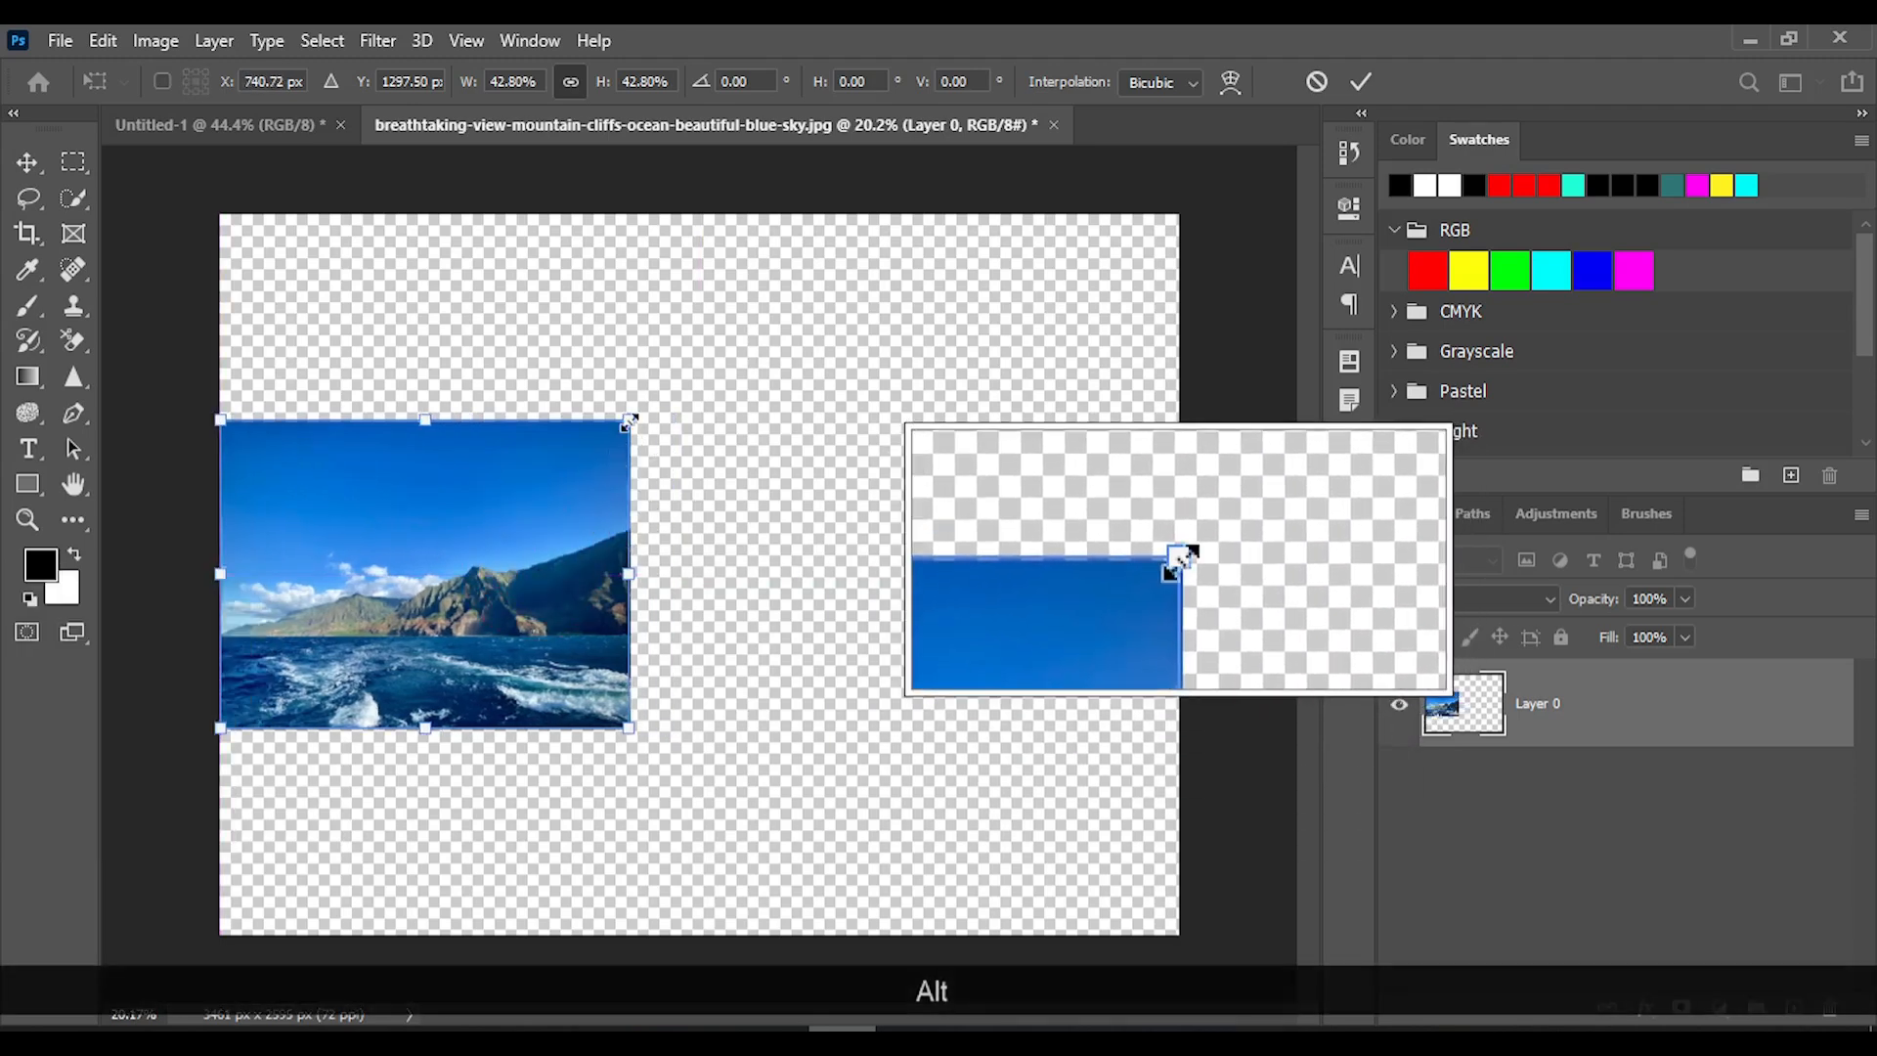
drag(631, 422, 773, 393)
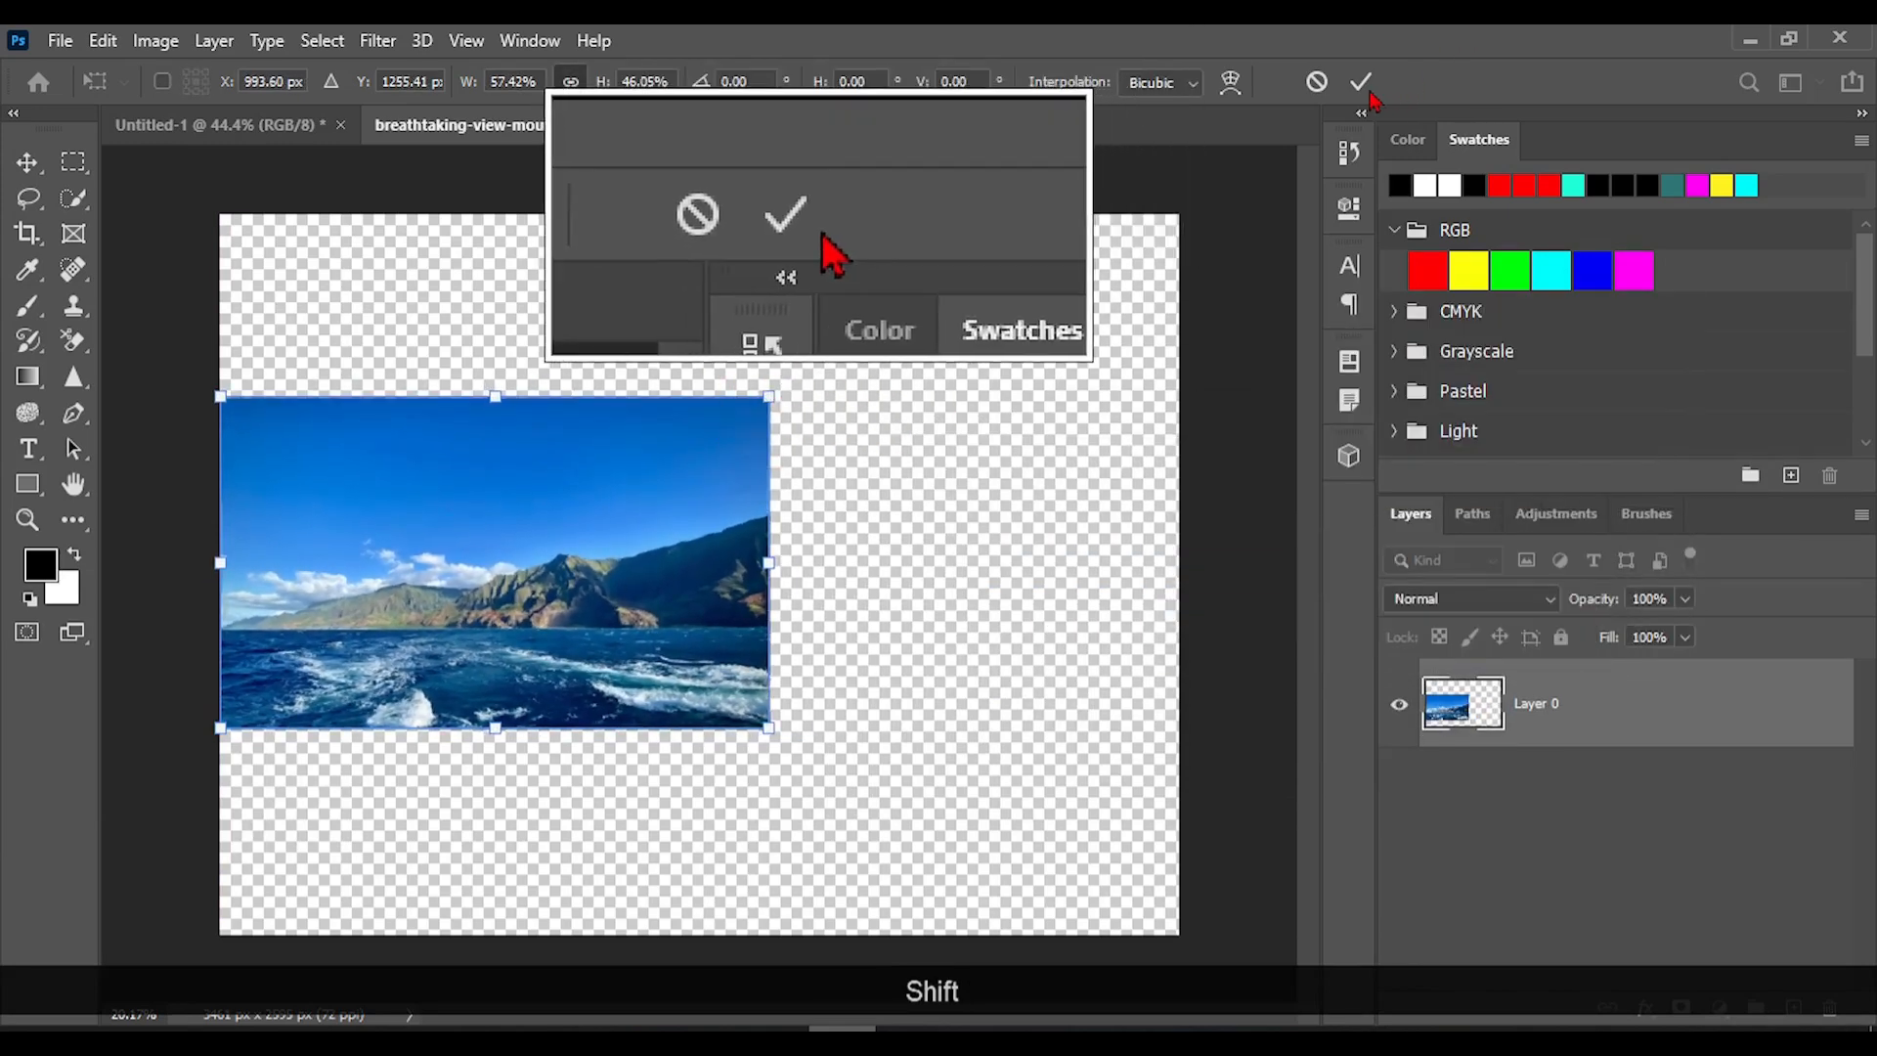
click(1361, 81)
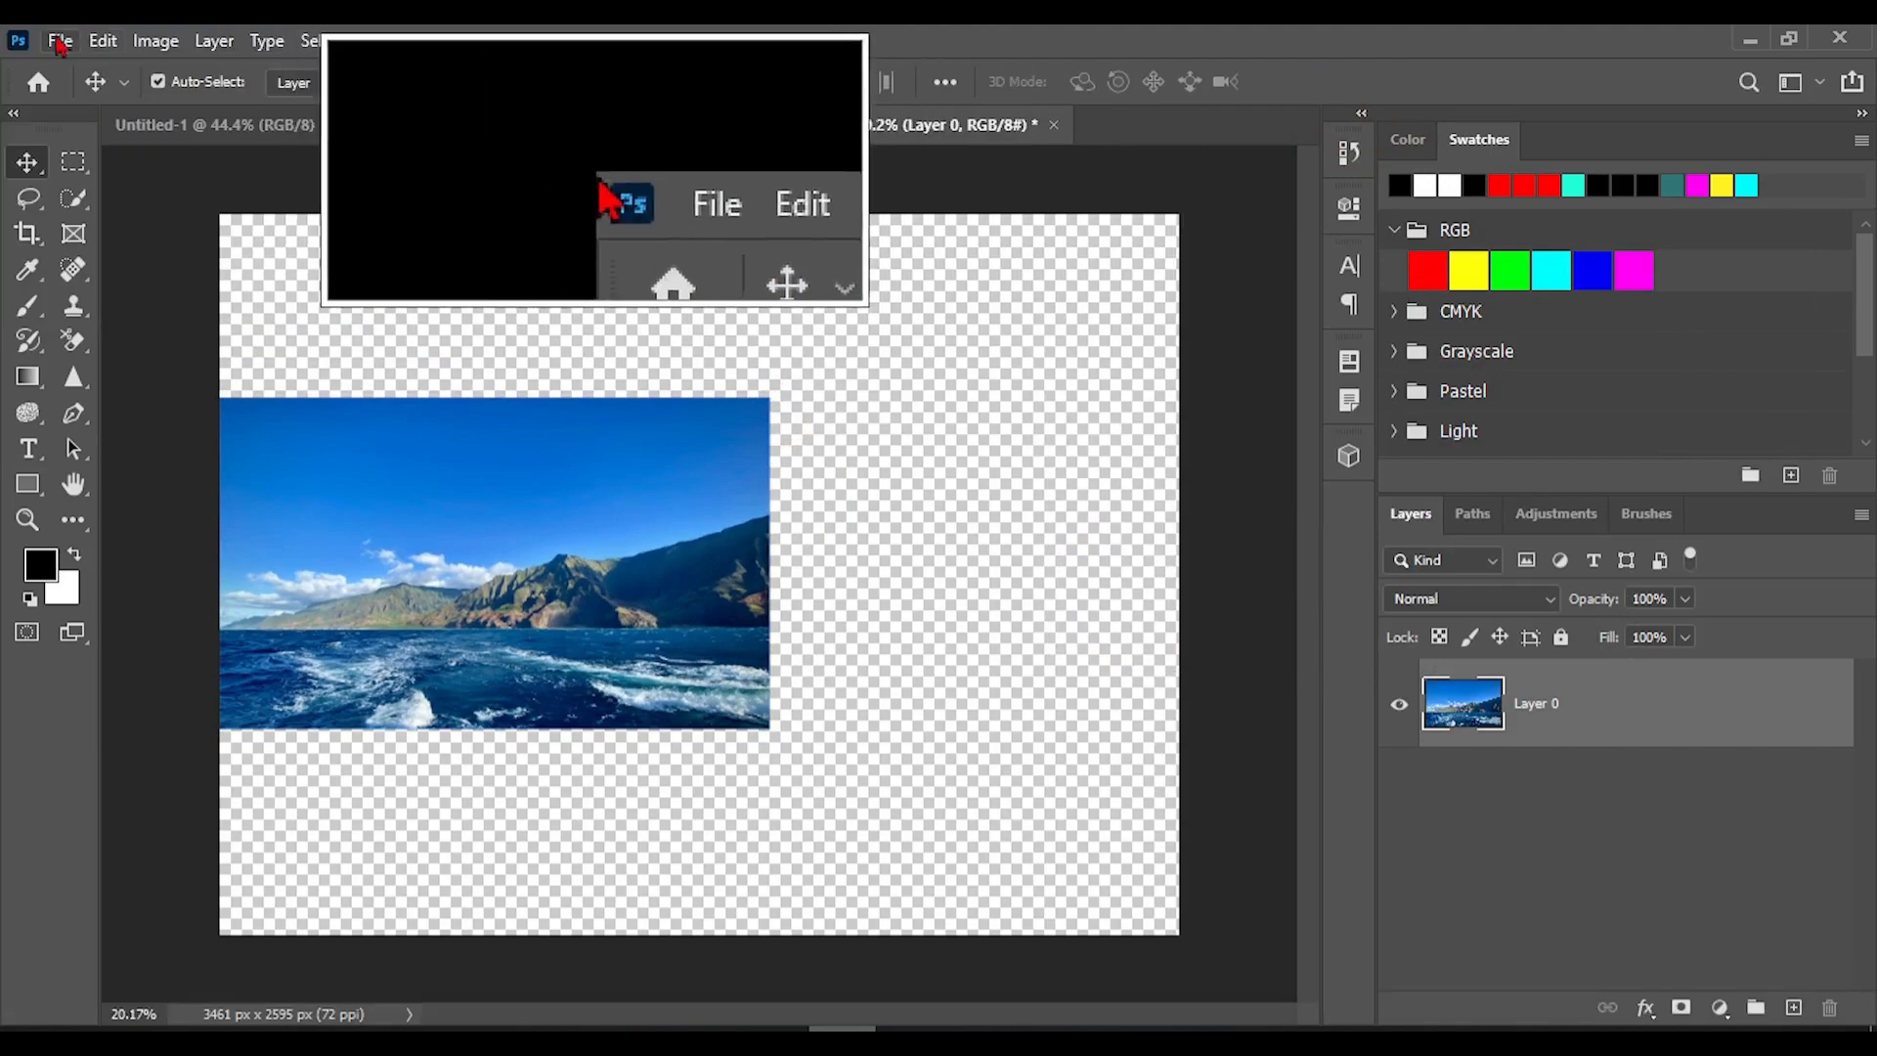
Place the landscape-with-tree image as an embedded layer above the mountain photo.
click(60, 40)
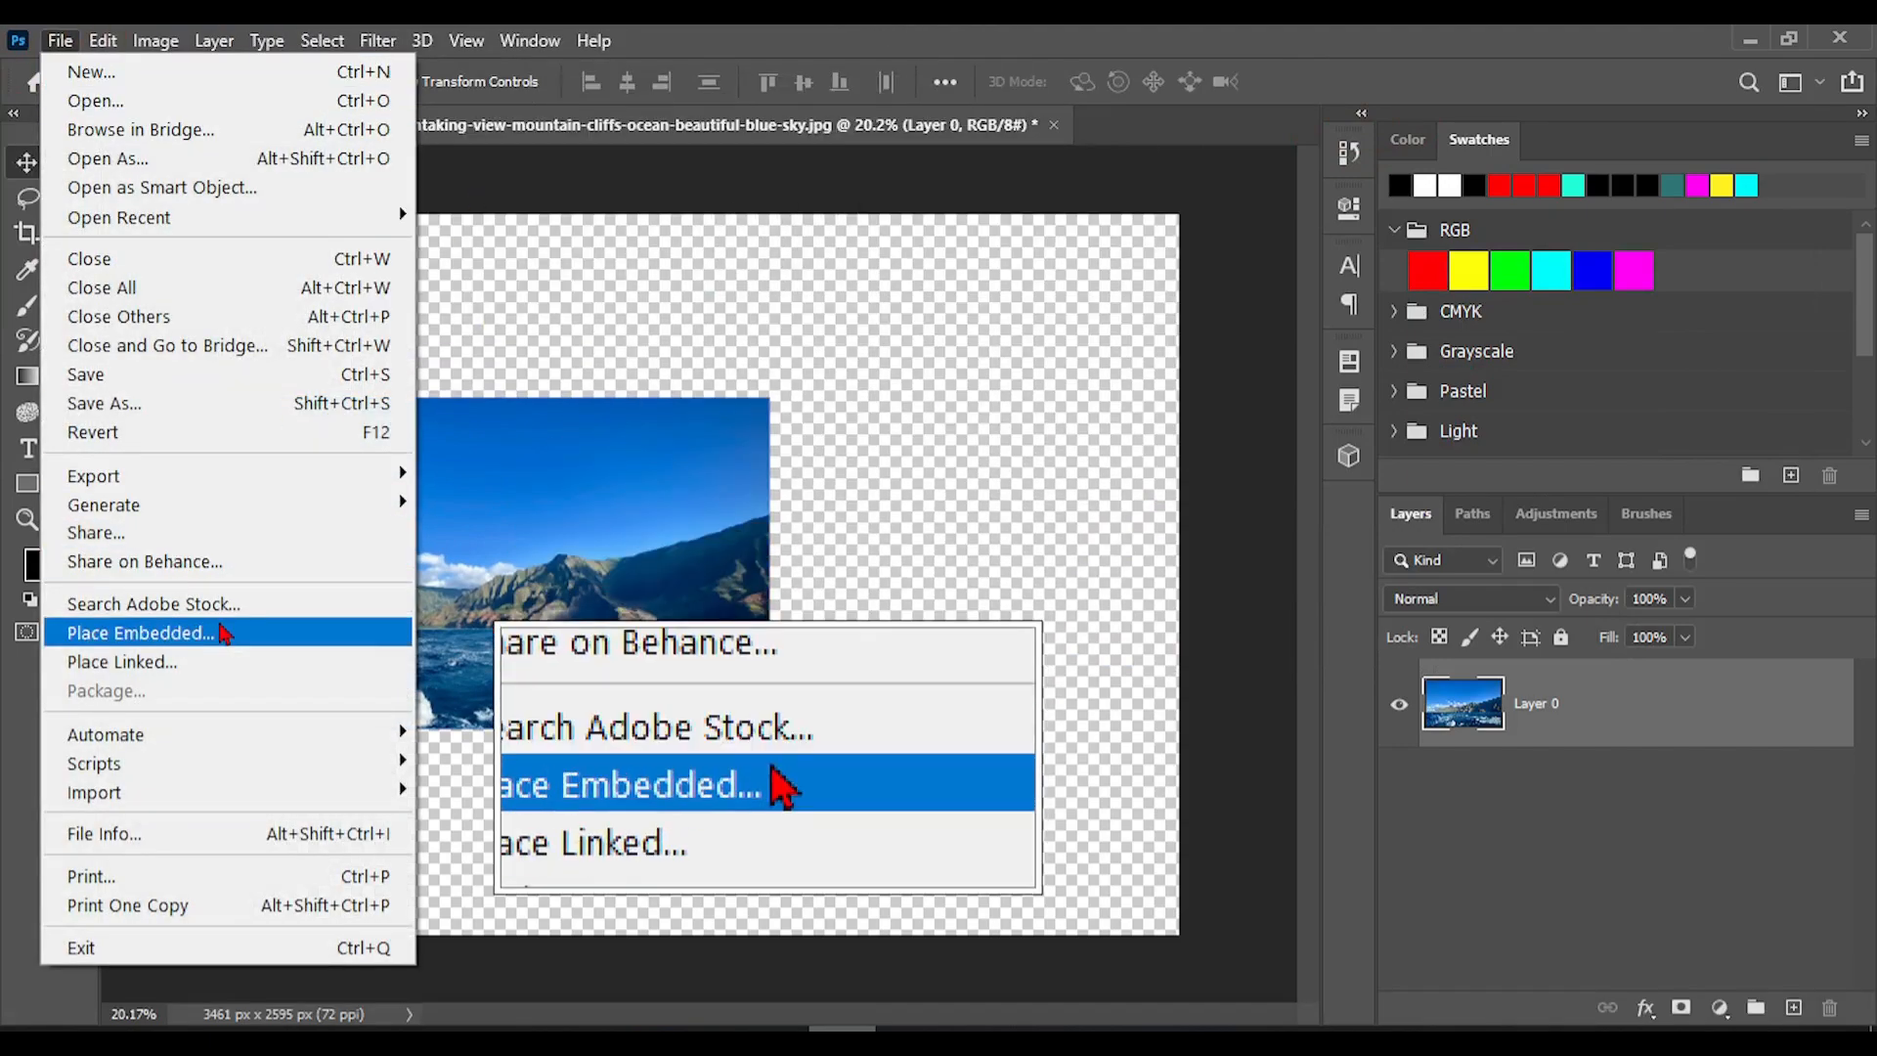
click(203, 645)
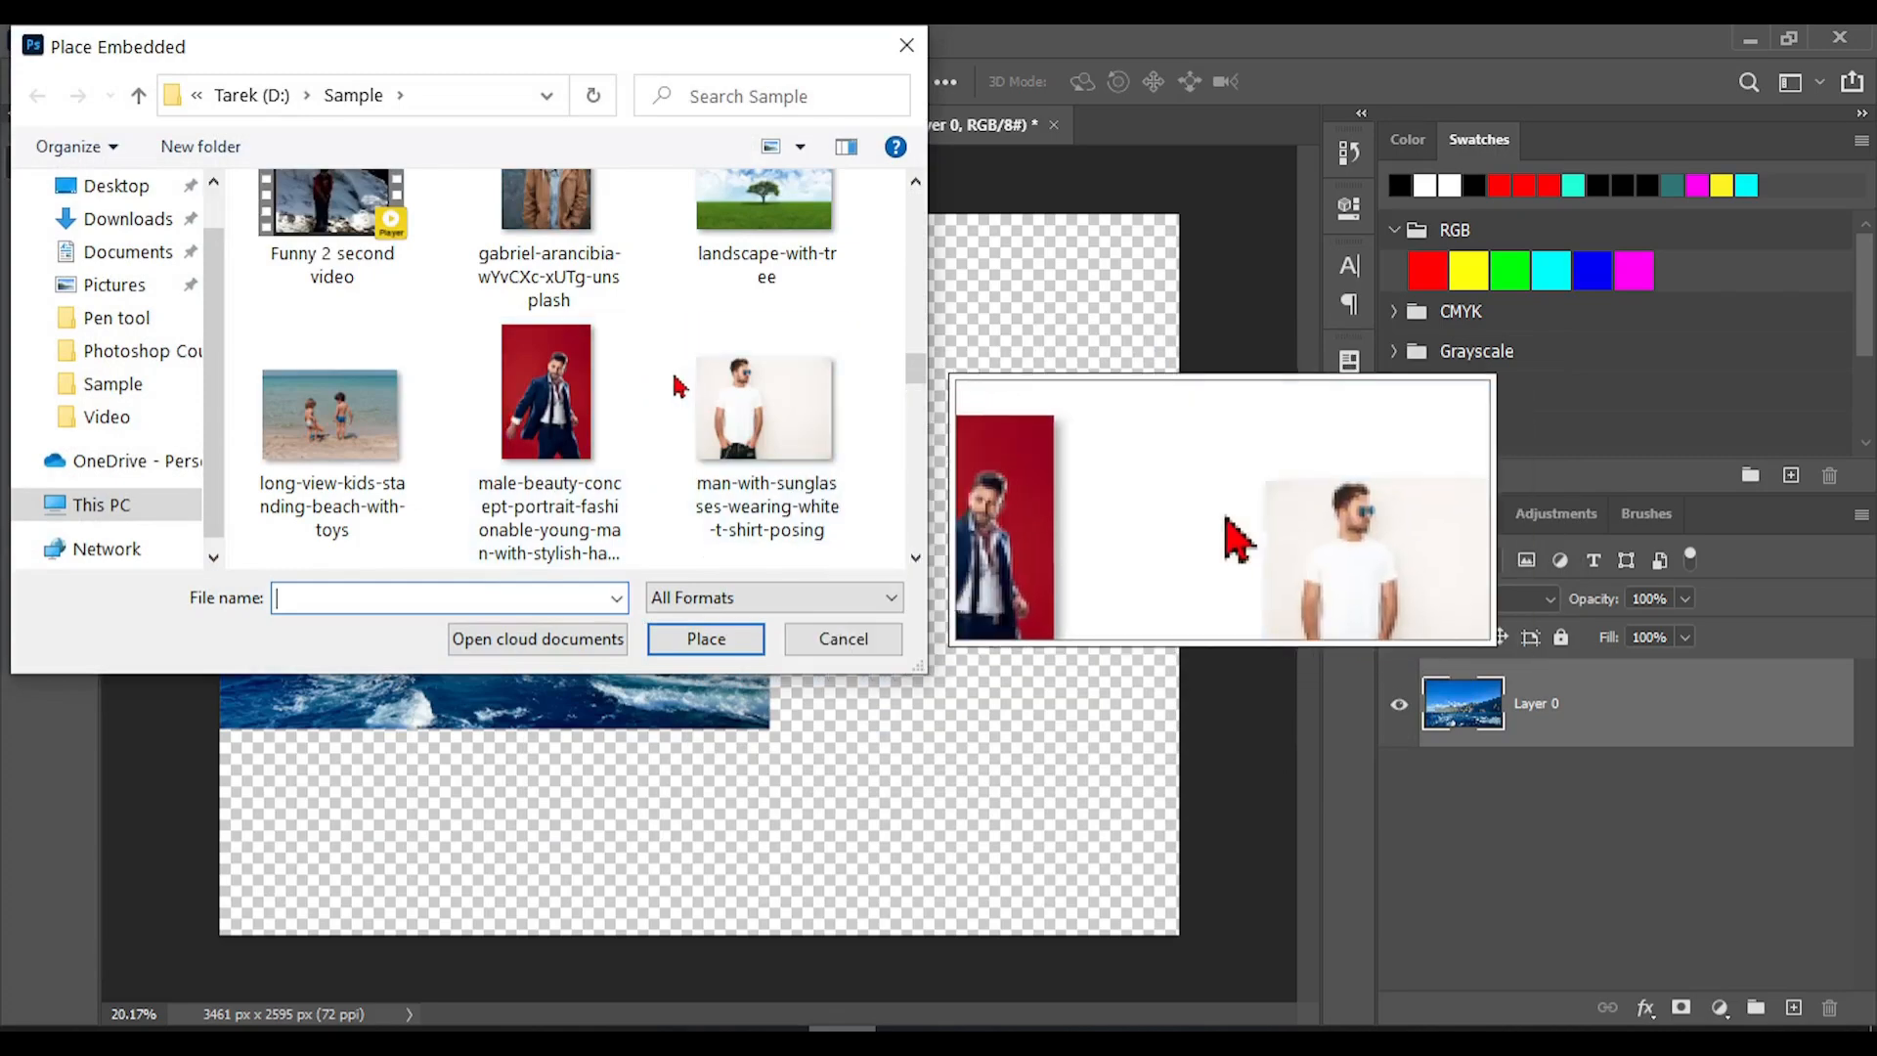
scroll(684, 391, up, 1)
double_click(782, 293)
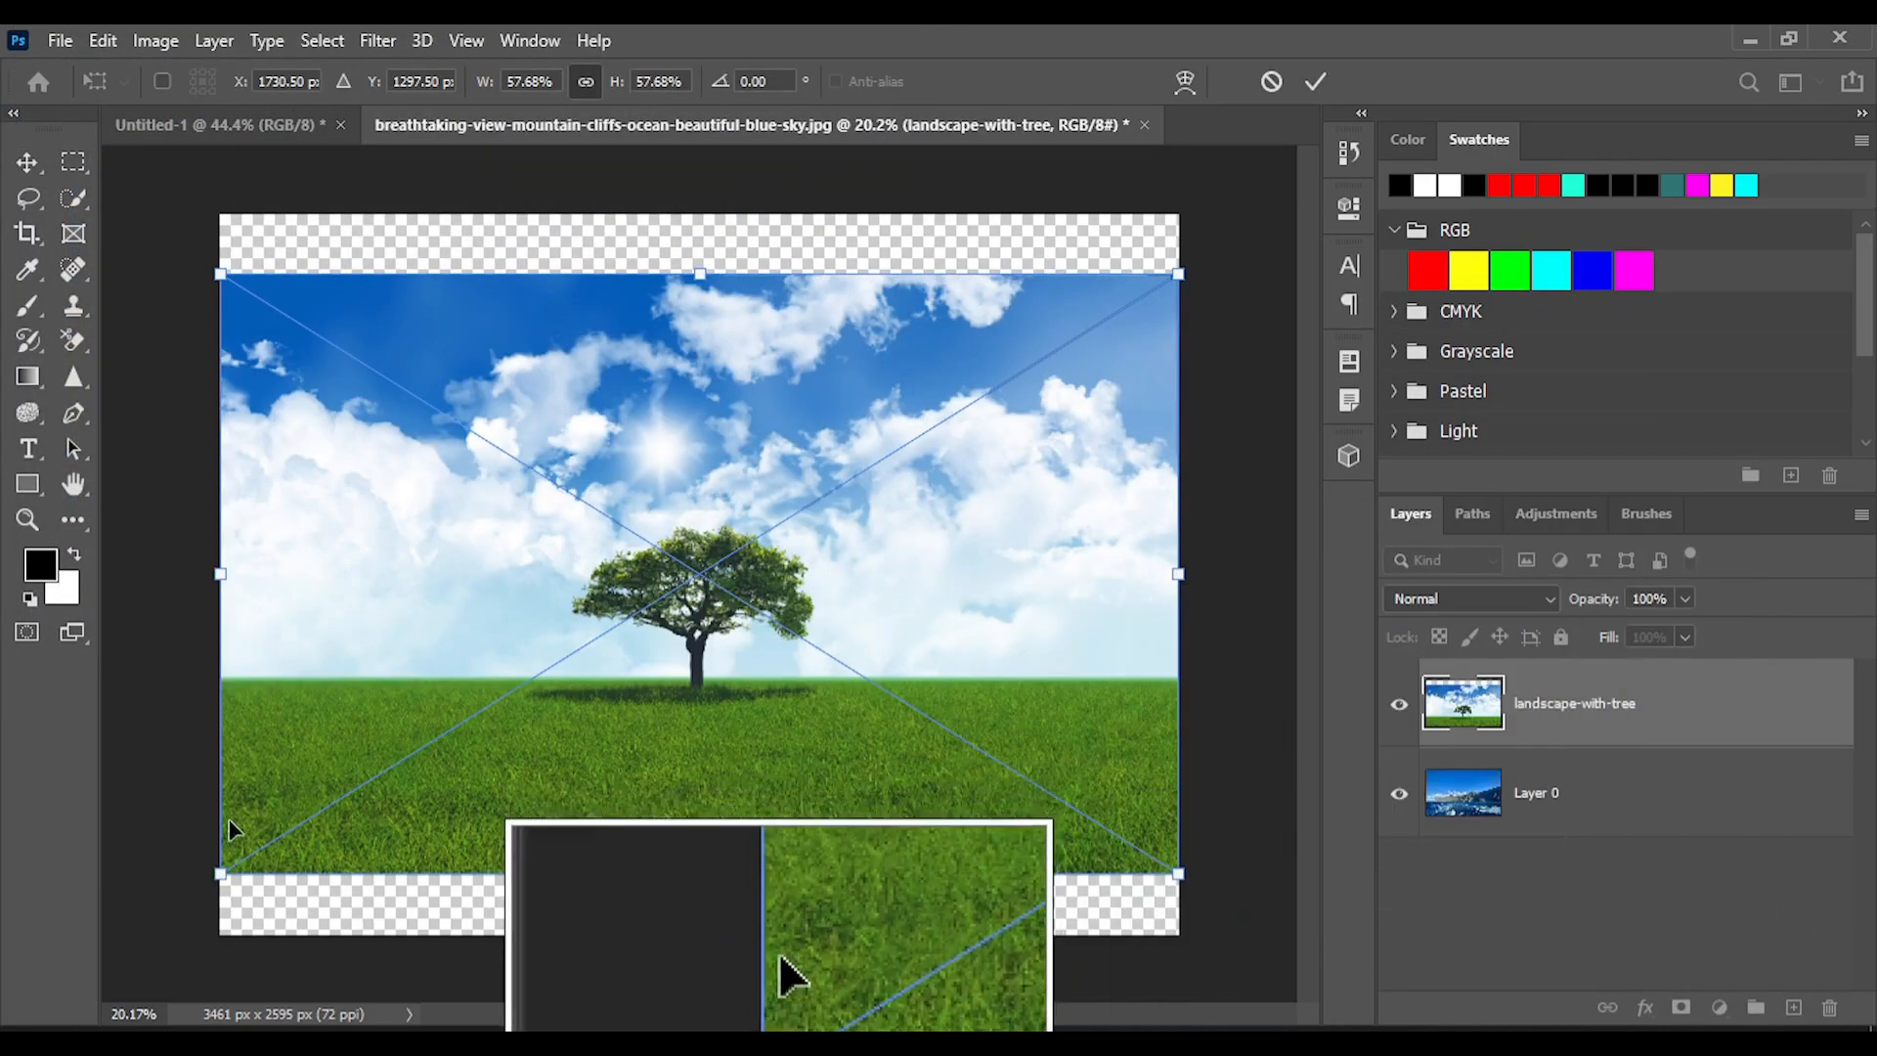
Scale the placed tree image to about 24.57% width and 31% height, beside the mountain photo, and apply the transformation.
drag(217, 874, 707, 567)
drag(929, 377, 934, 513)
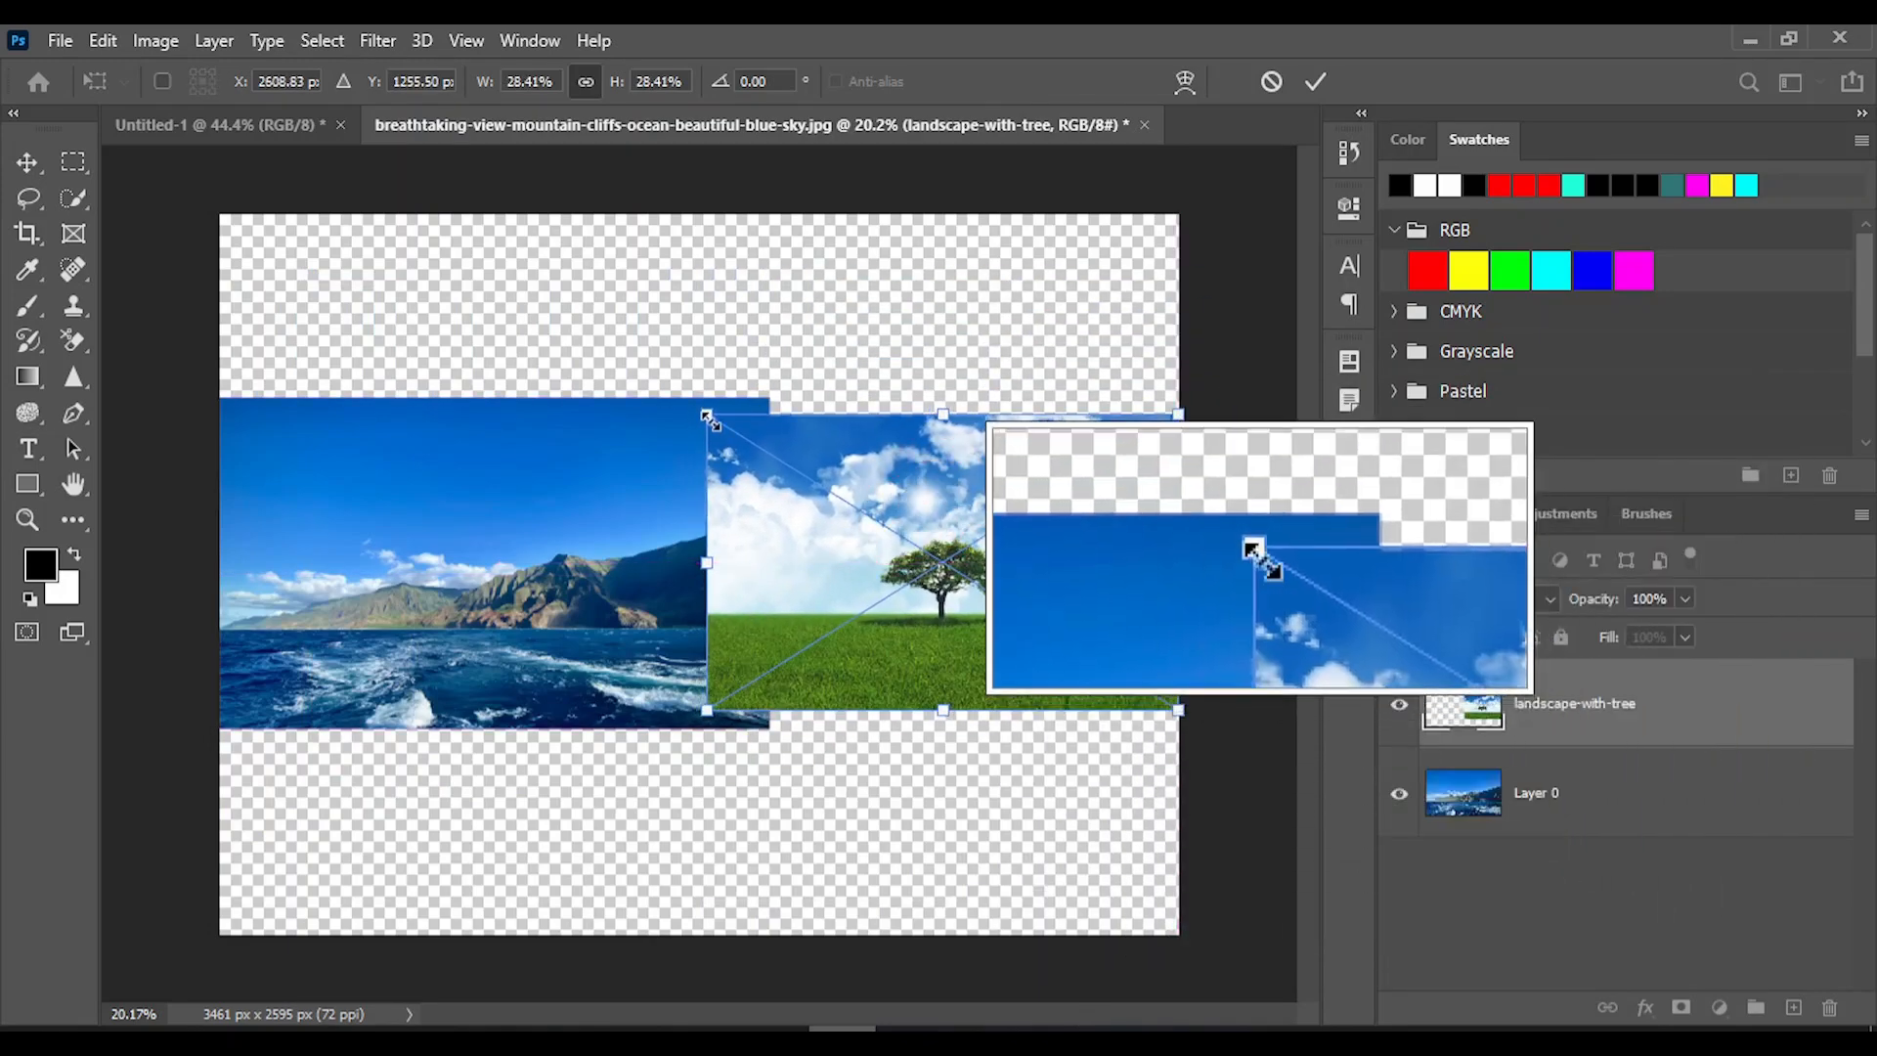
drag(708, 417, 794, 400)
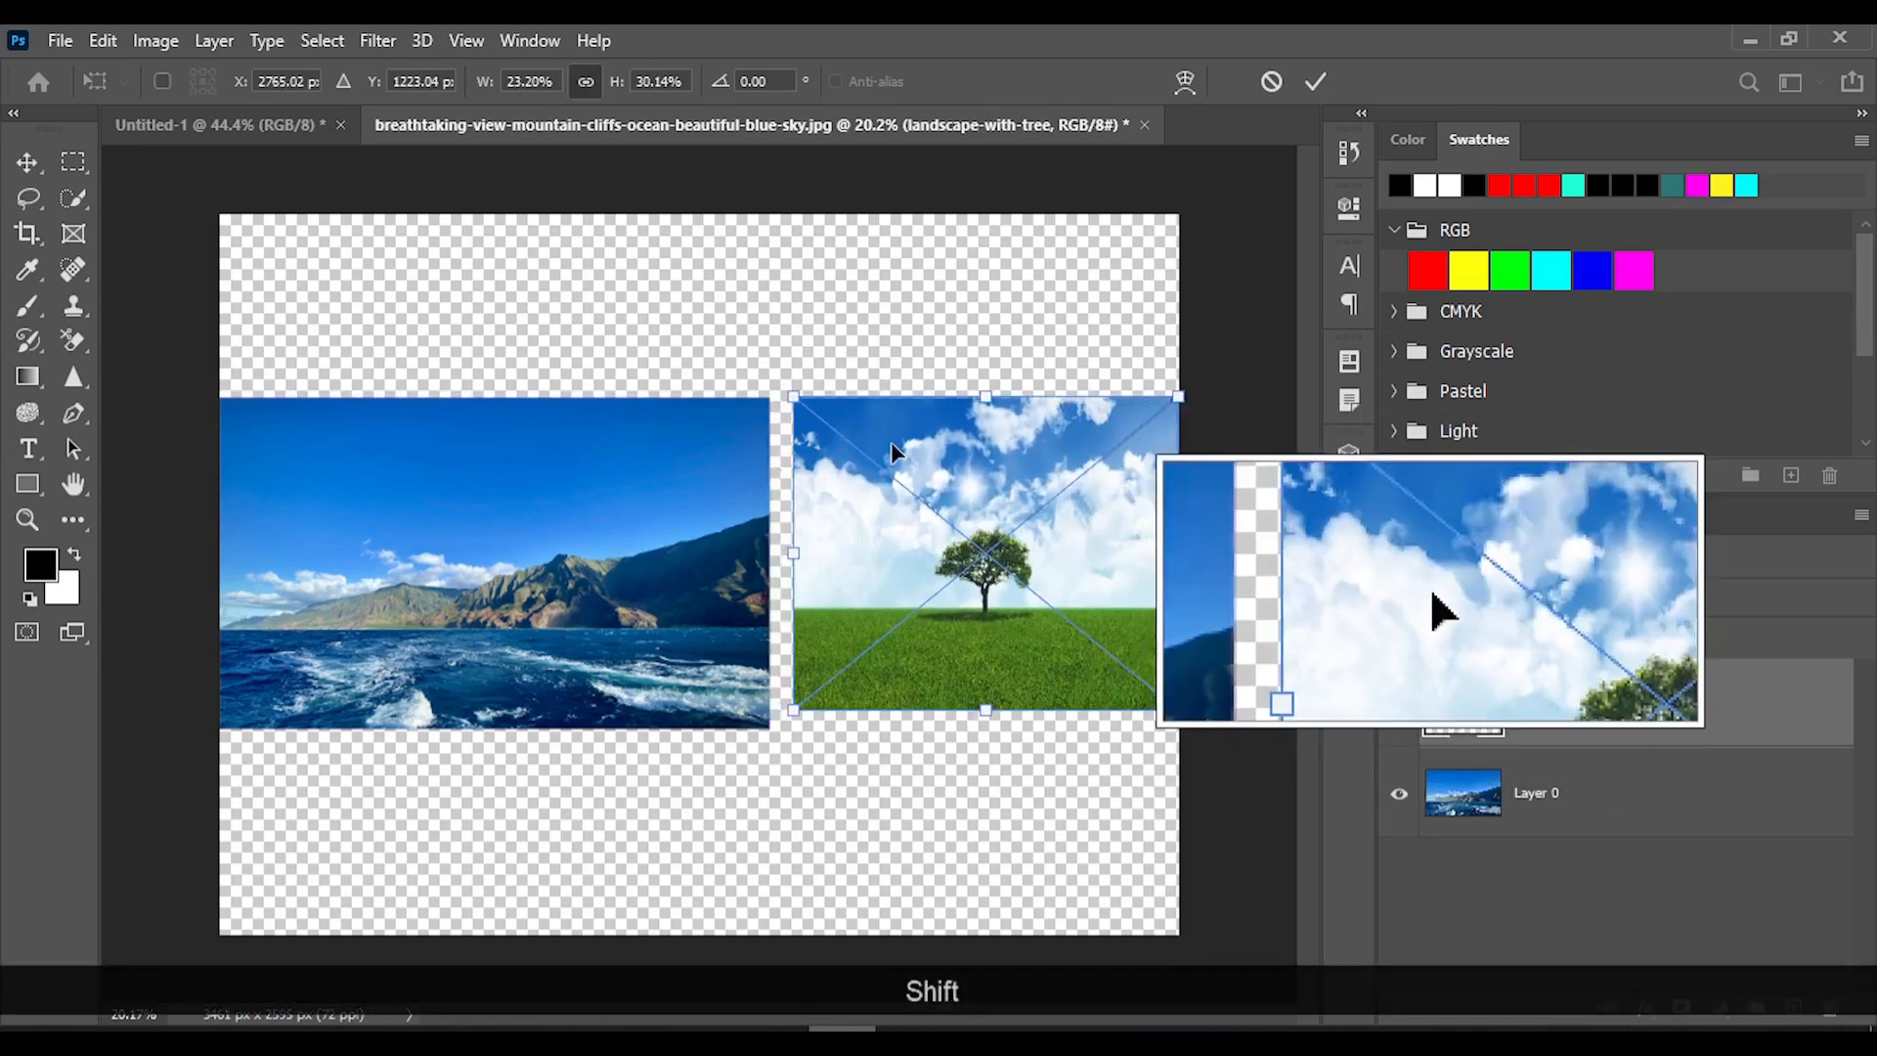
mouse_move(888, 436)
mouse_down()
mouse_move(947, 436)
mouse_move(919, 452)
mouse_up()
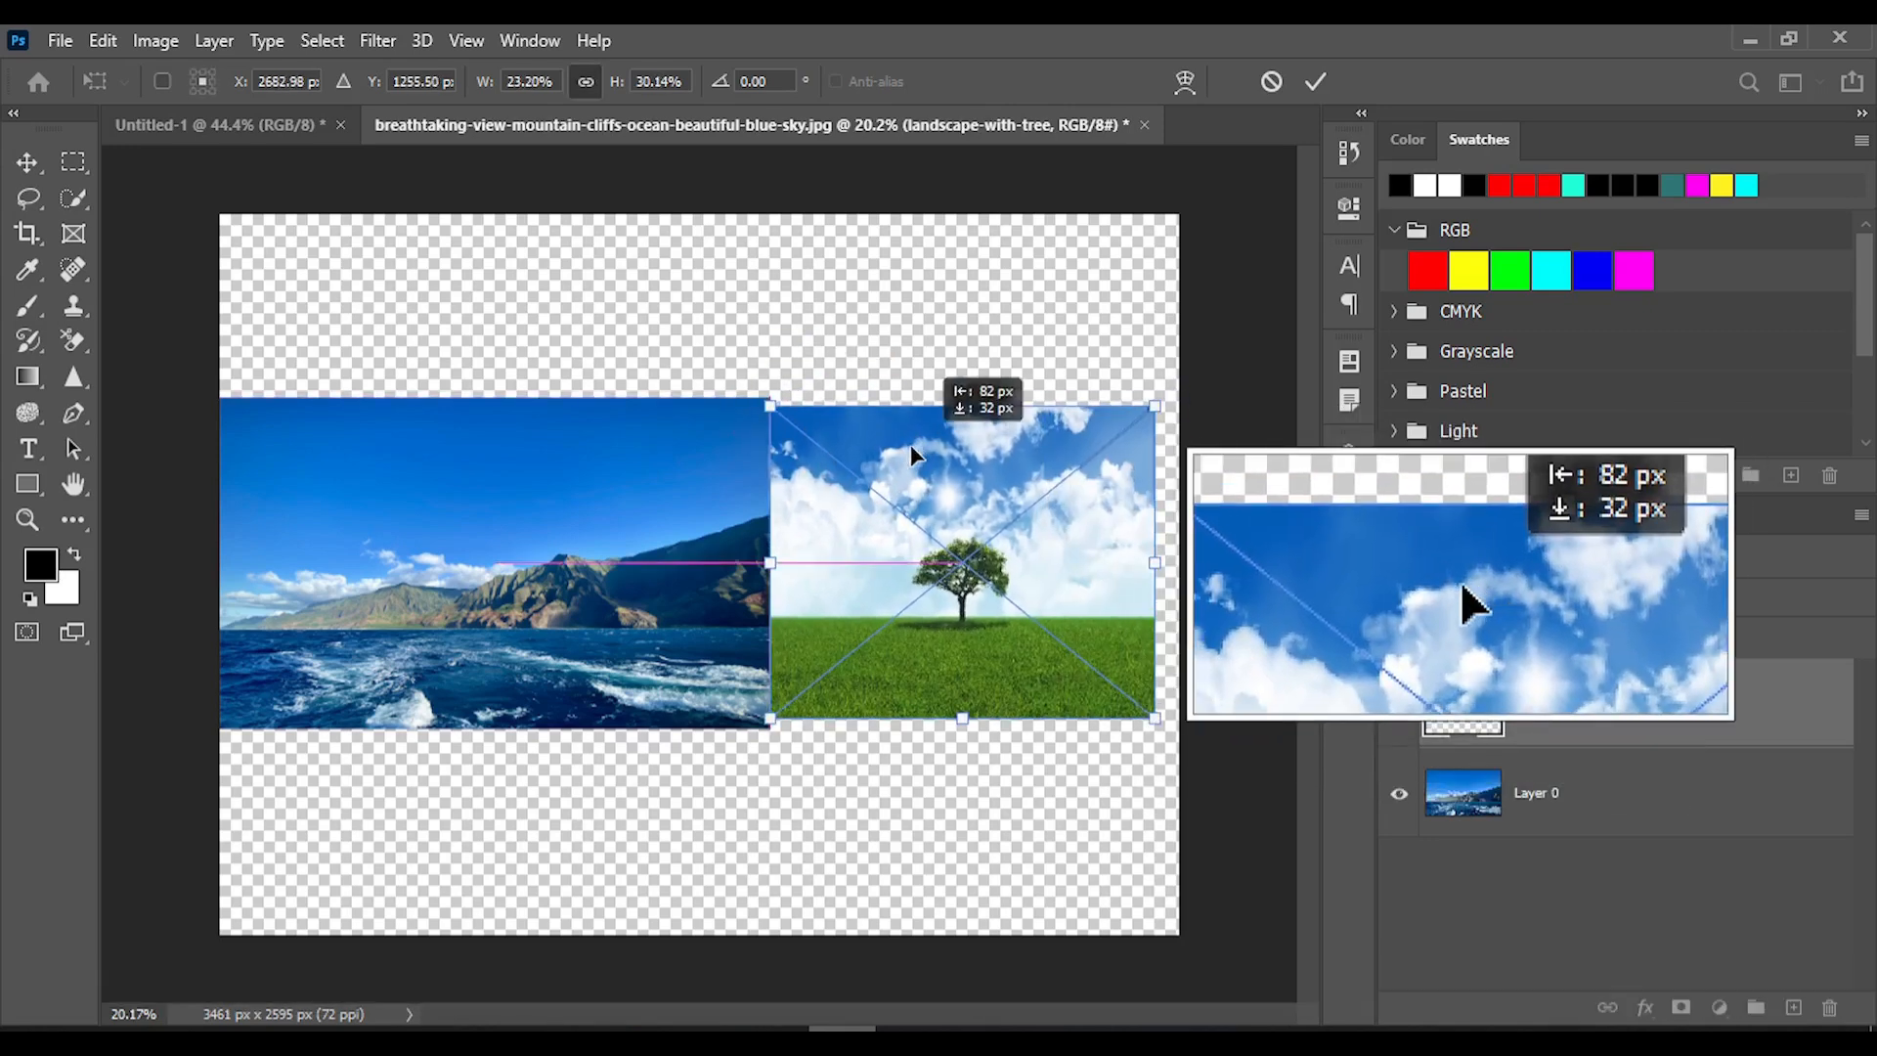
drag(1161, 413, 1180, 402)
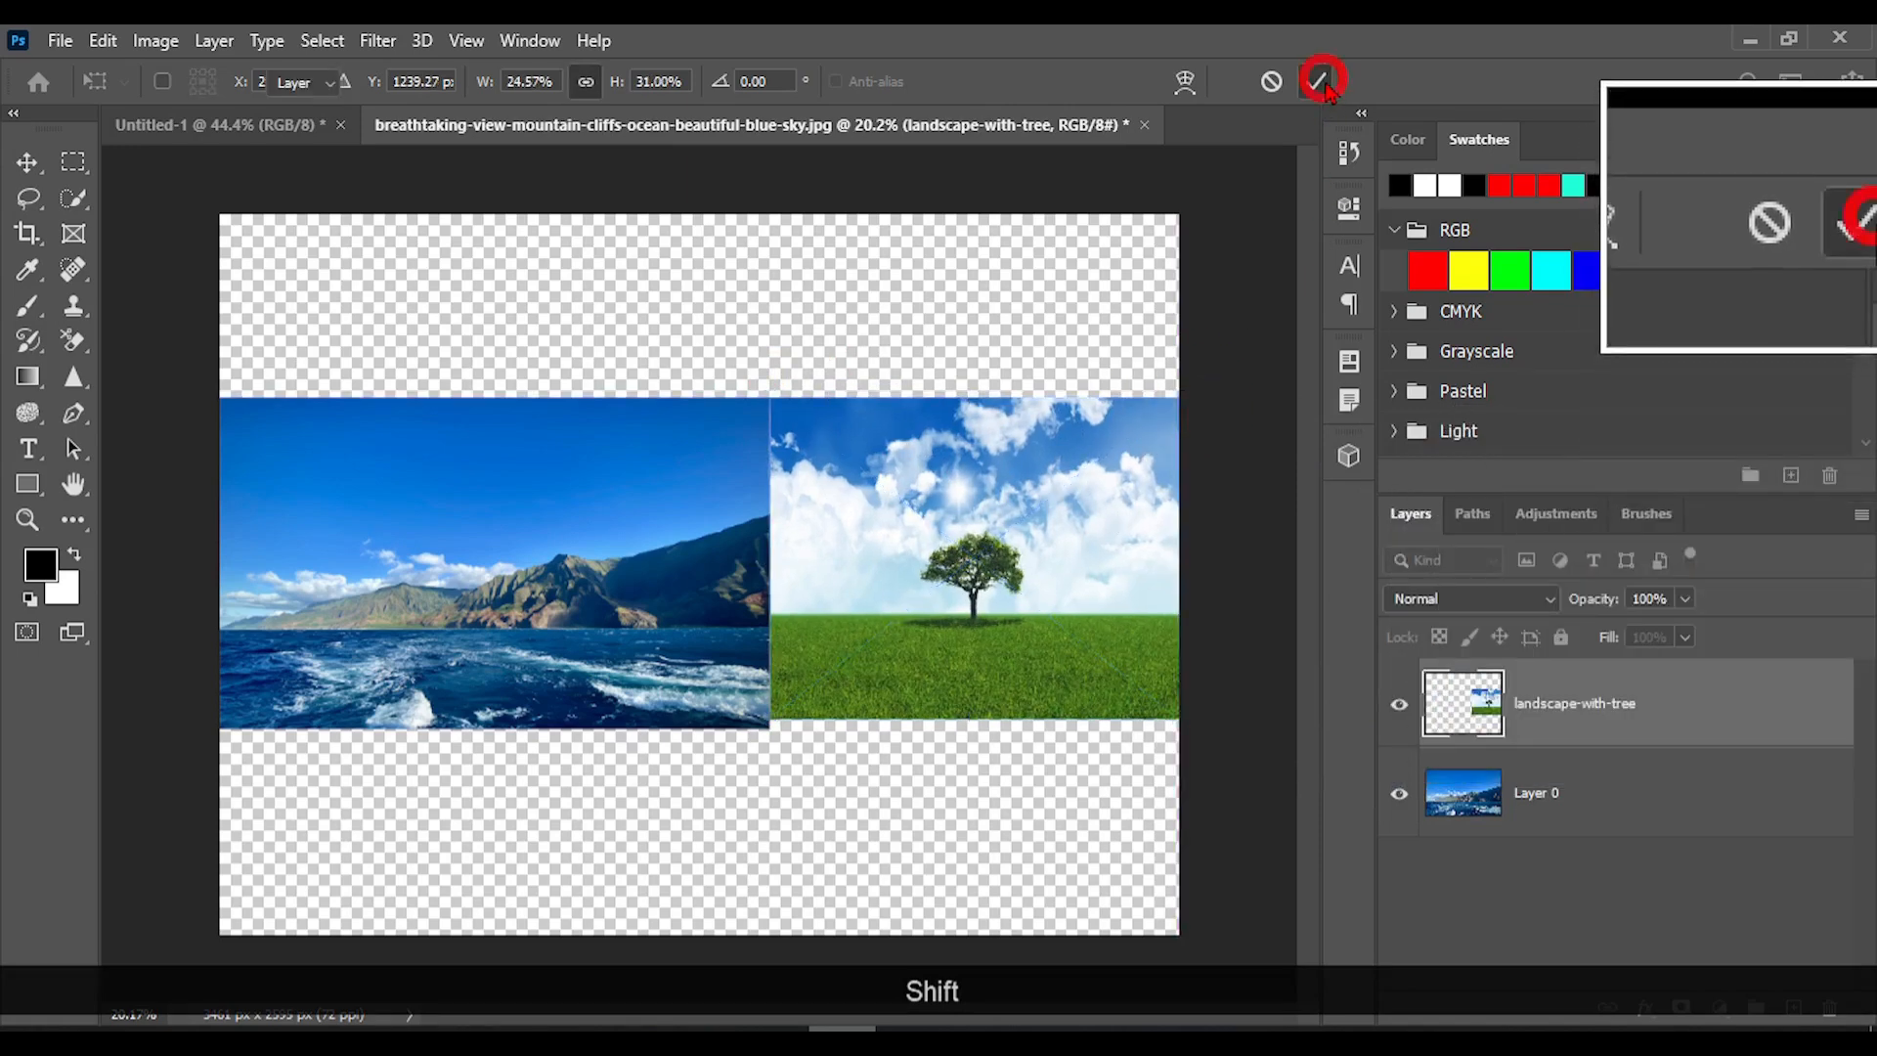
click(1322, 82)
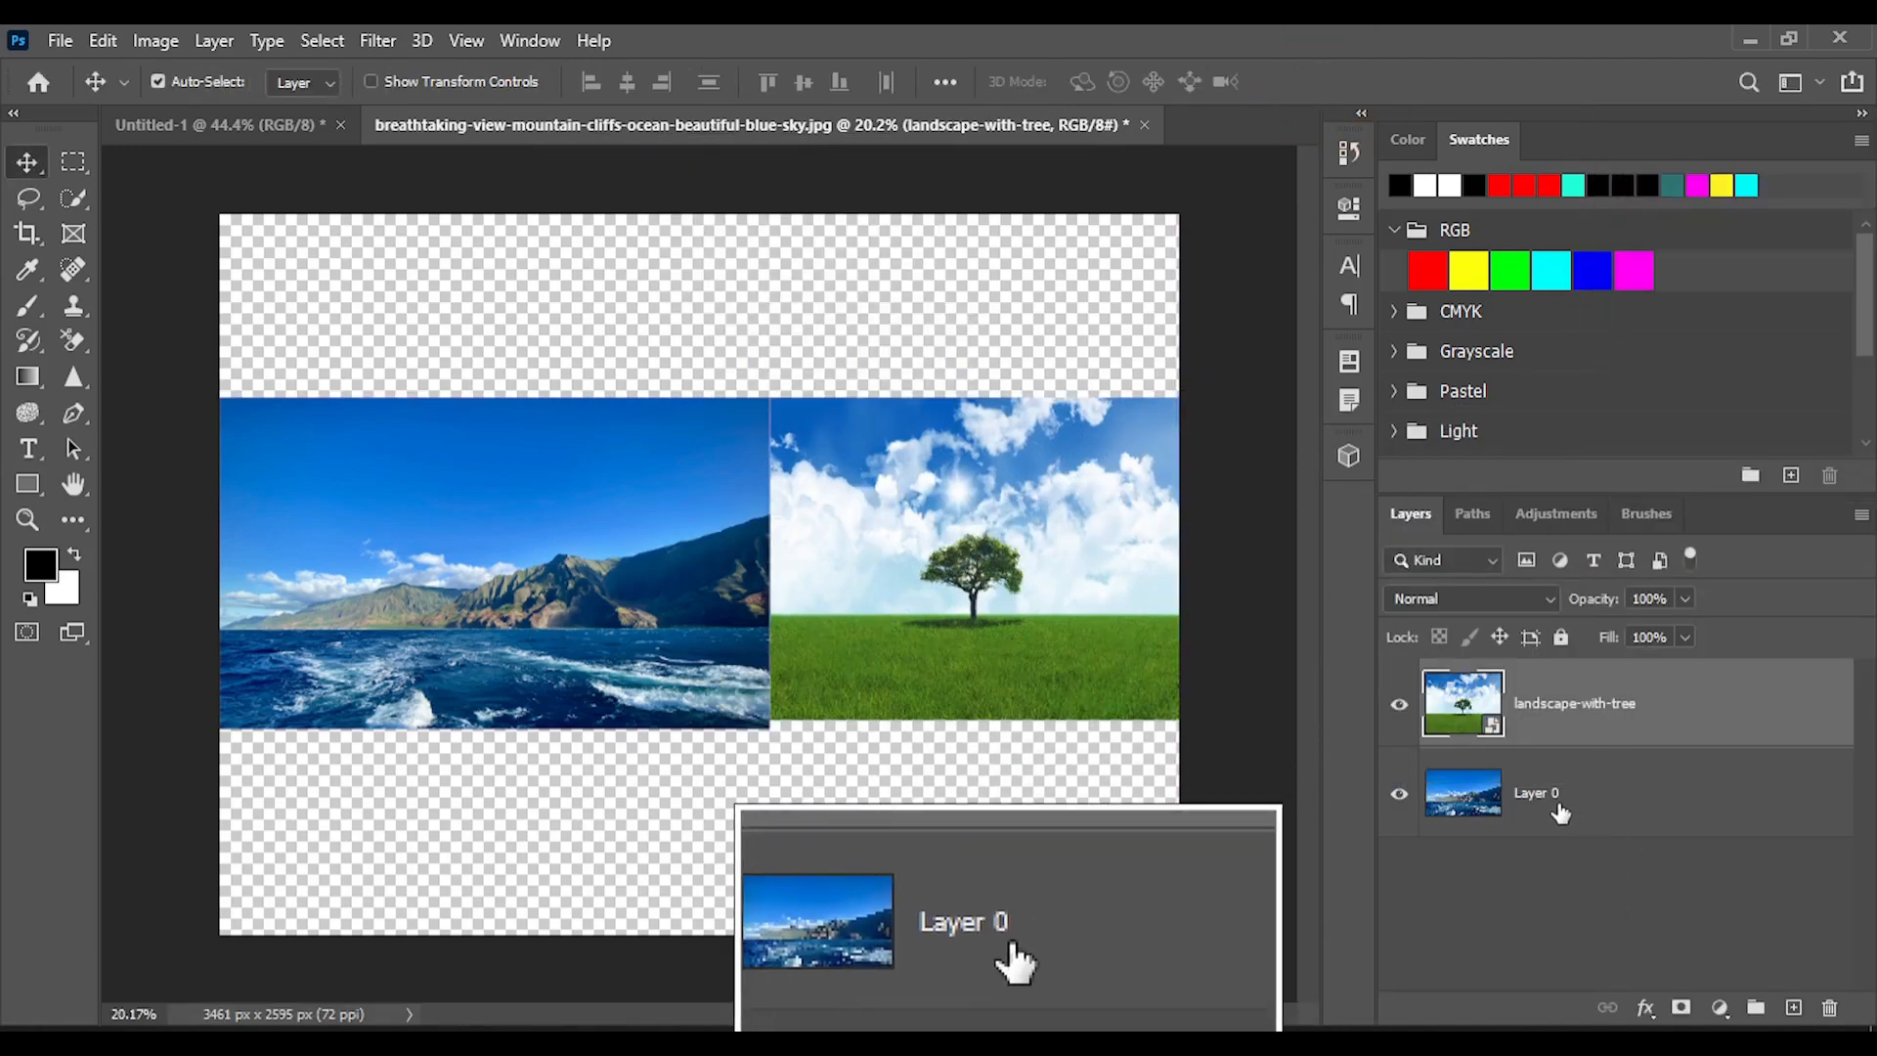
Marquee a tall rectangle across the seam between the two photos, then copy and paste it from the landscape-with-tree layer.
click(1572, 723)
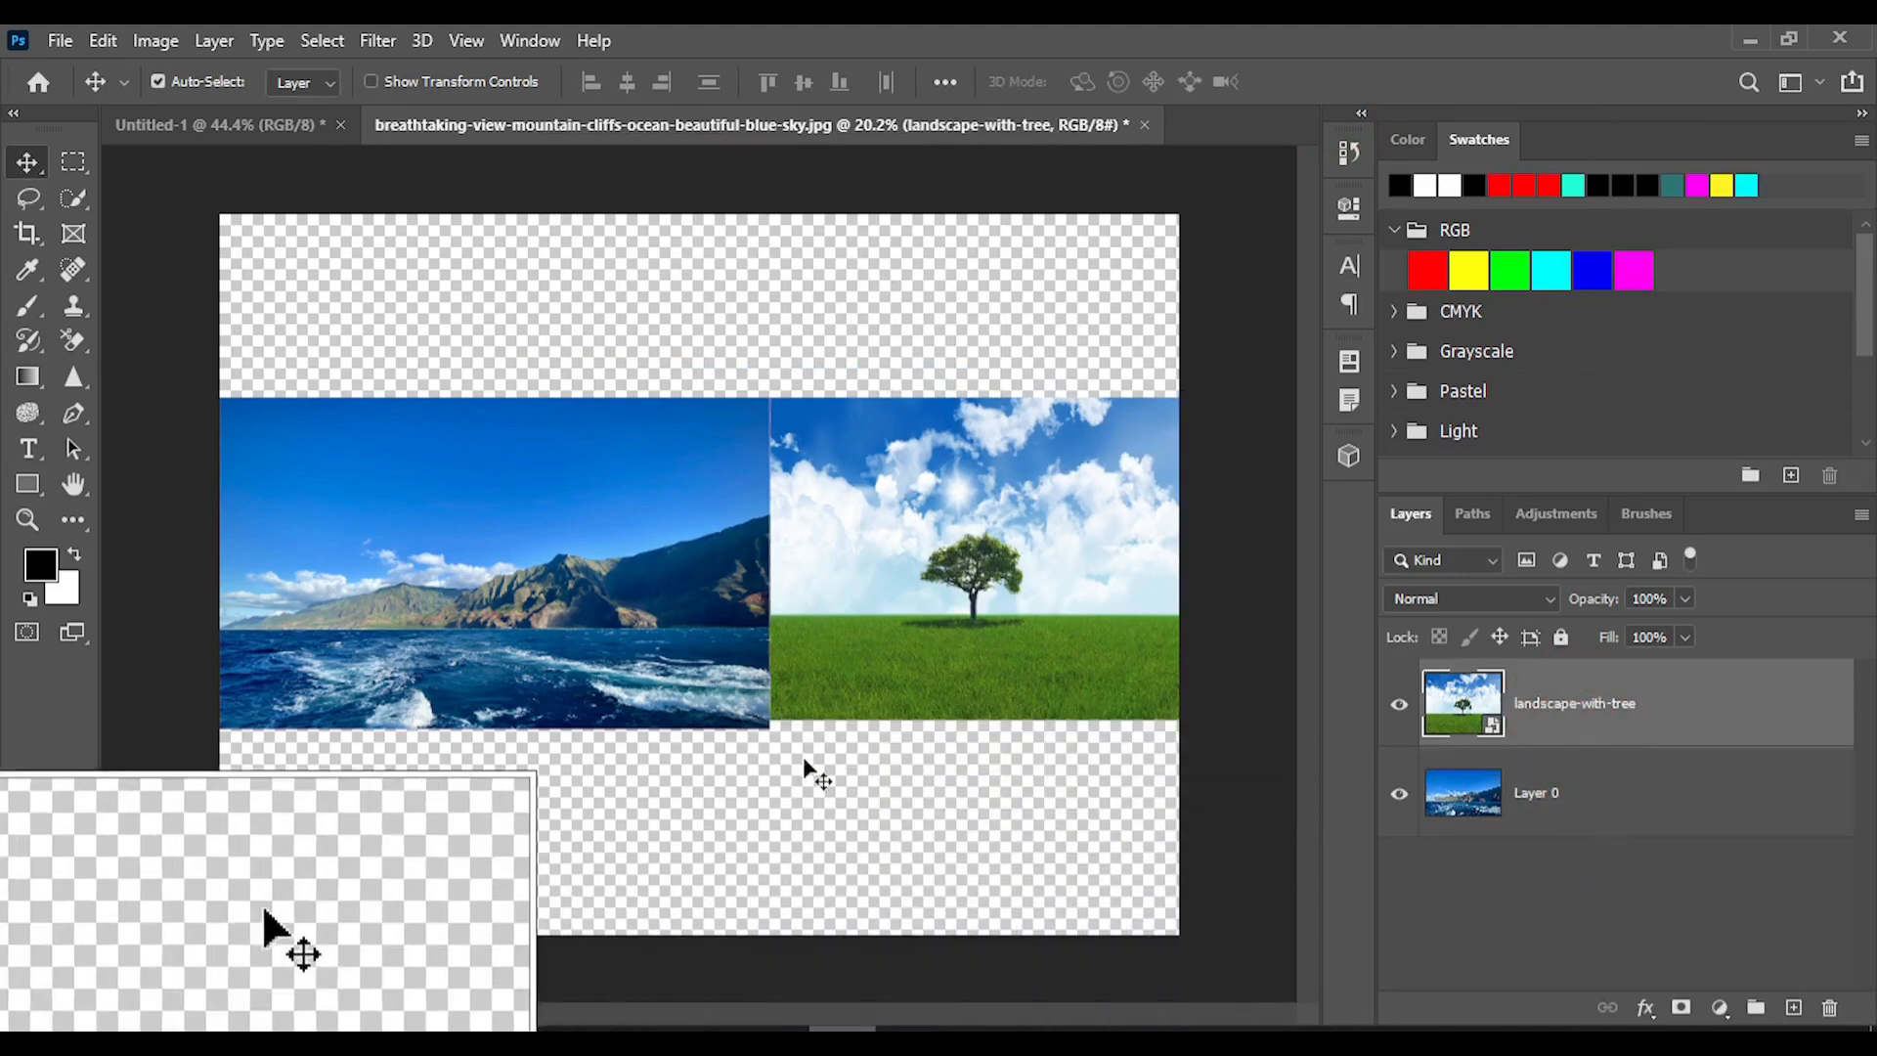
click(90, 44)
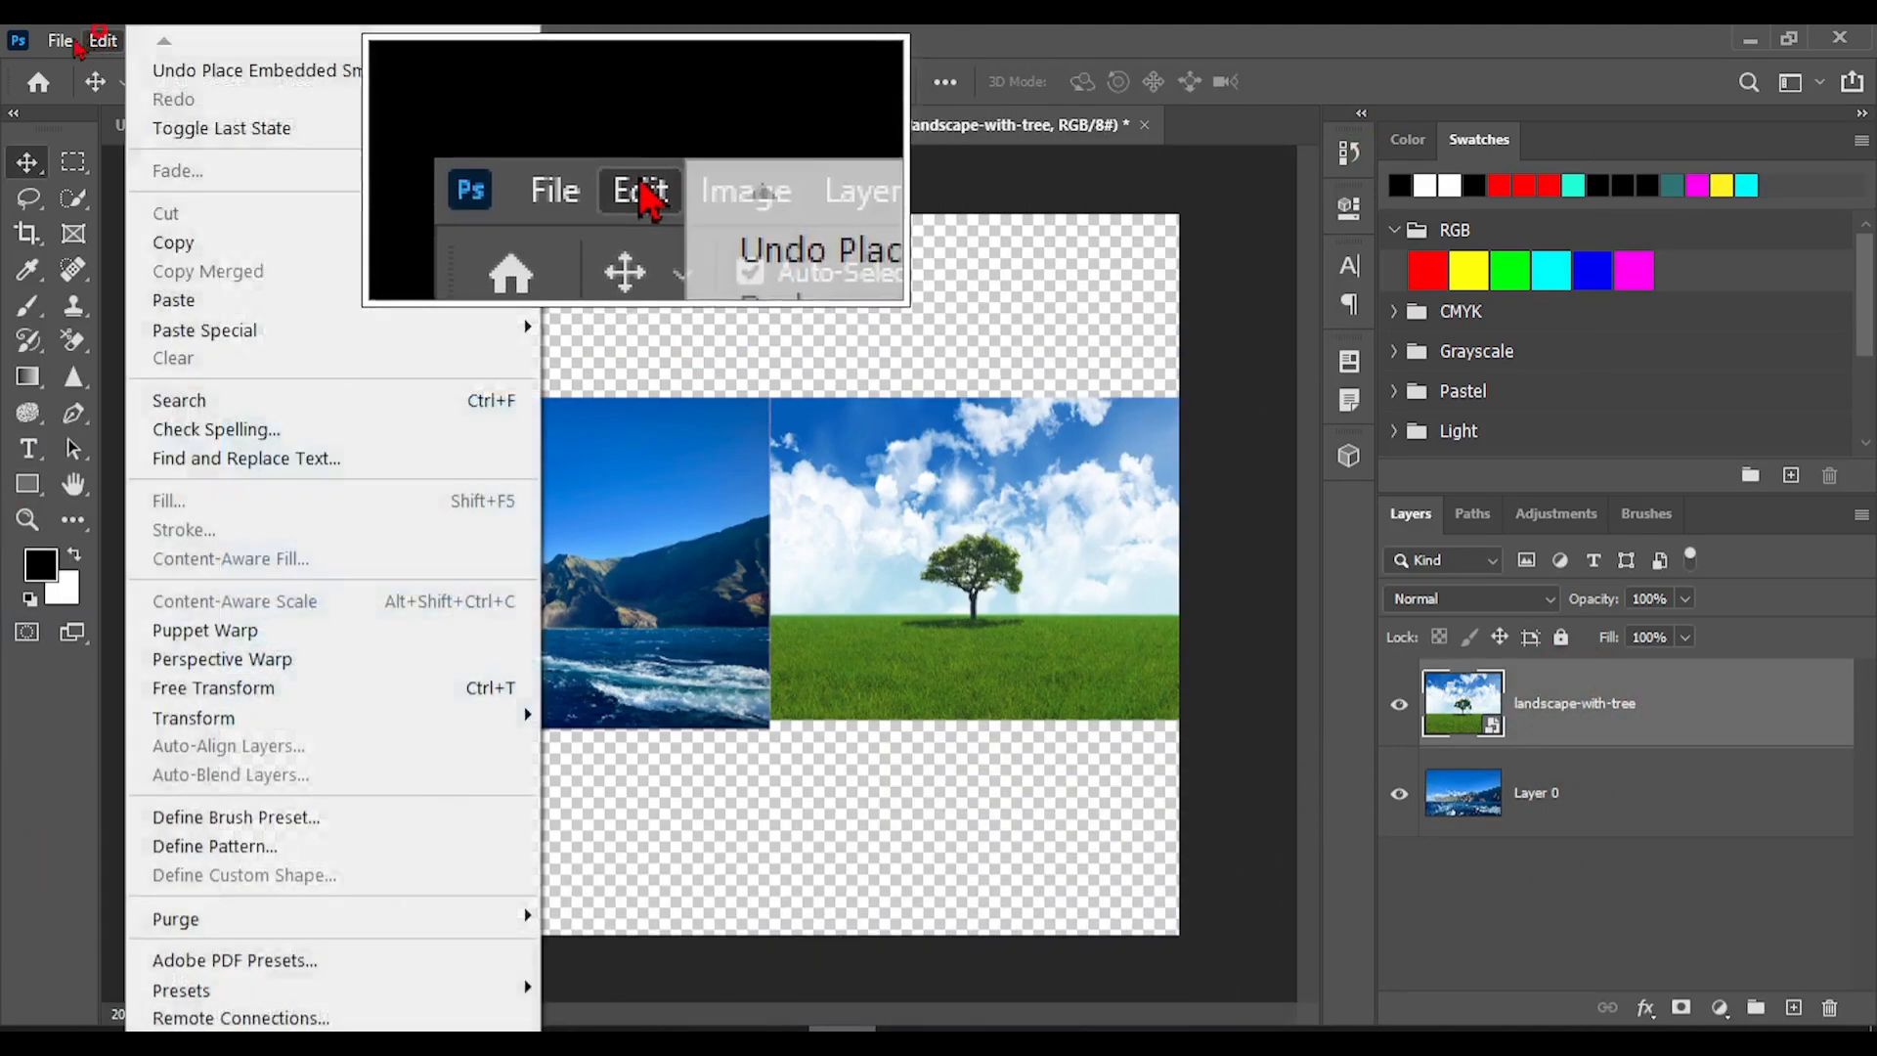
click(16, 173)
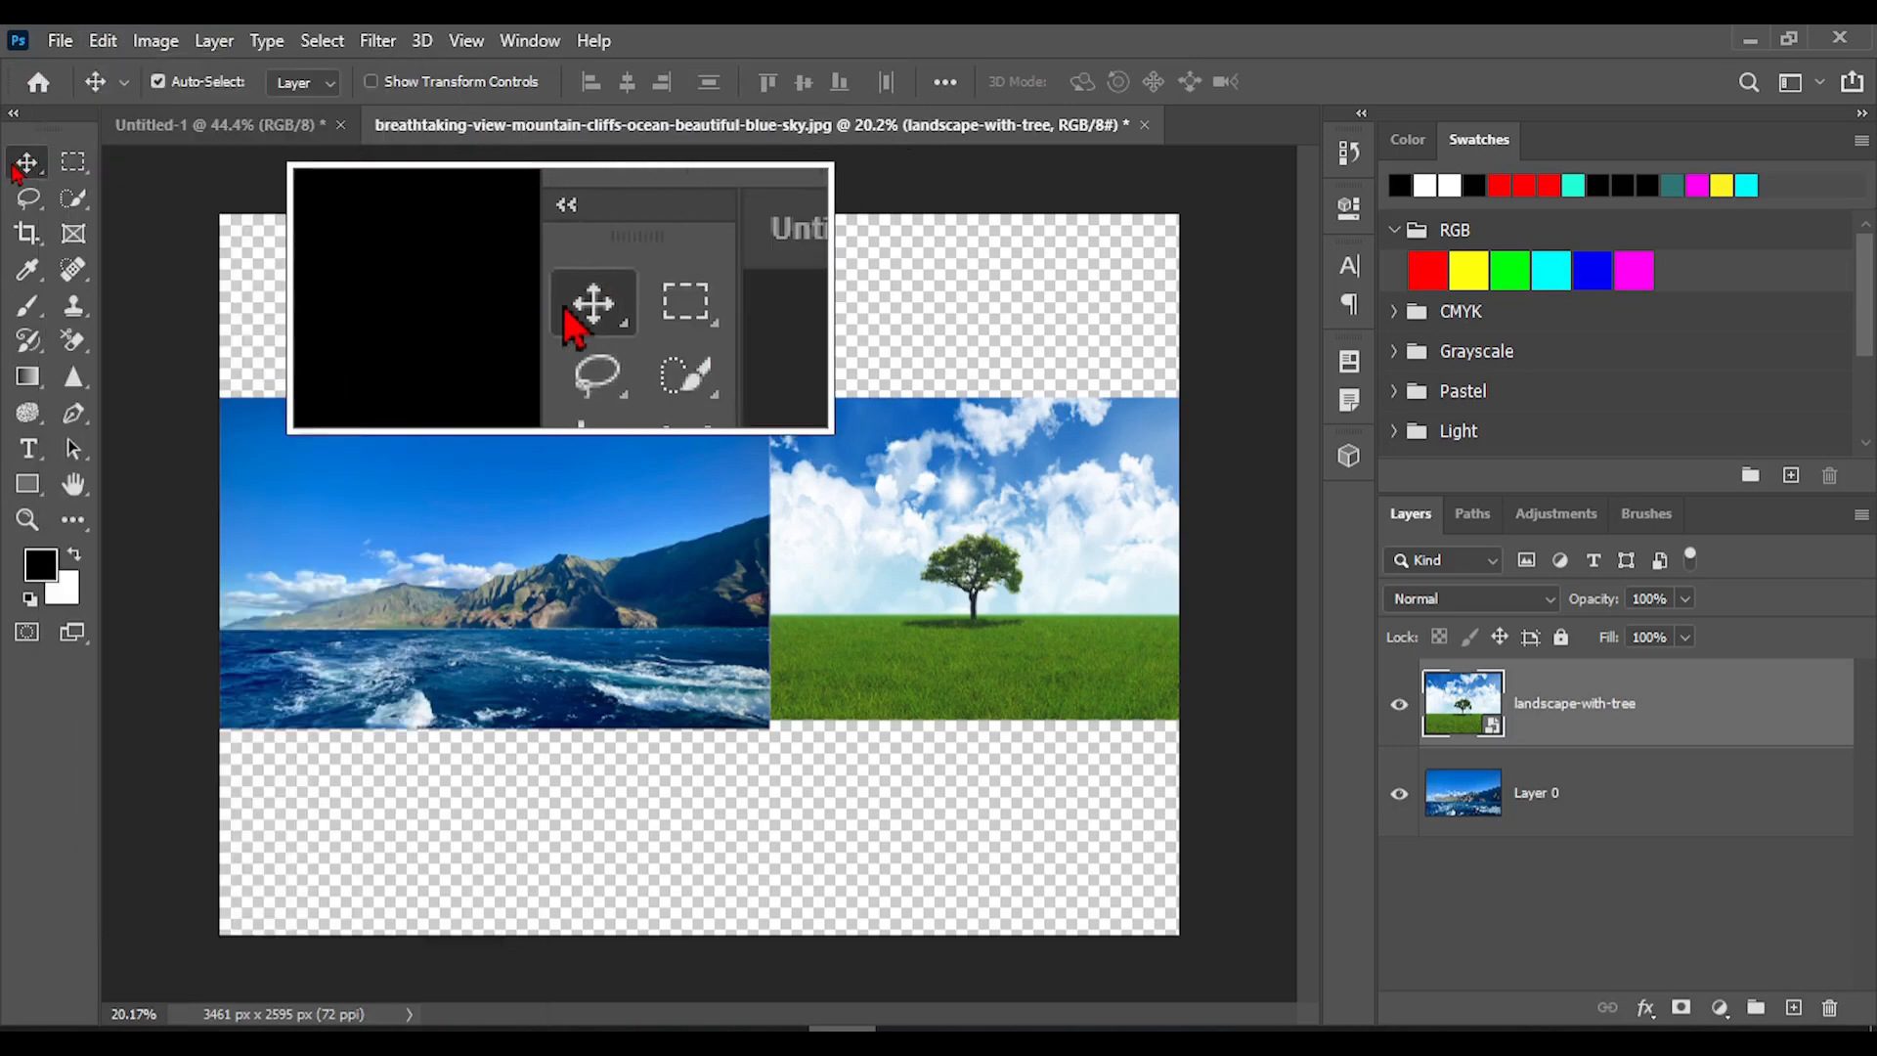
click(74, 163)
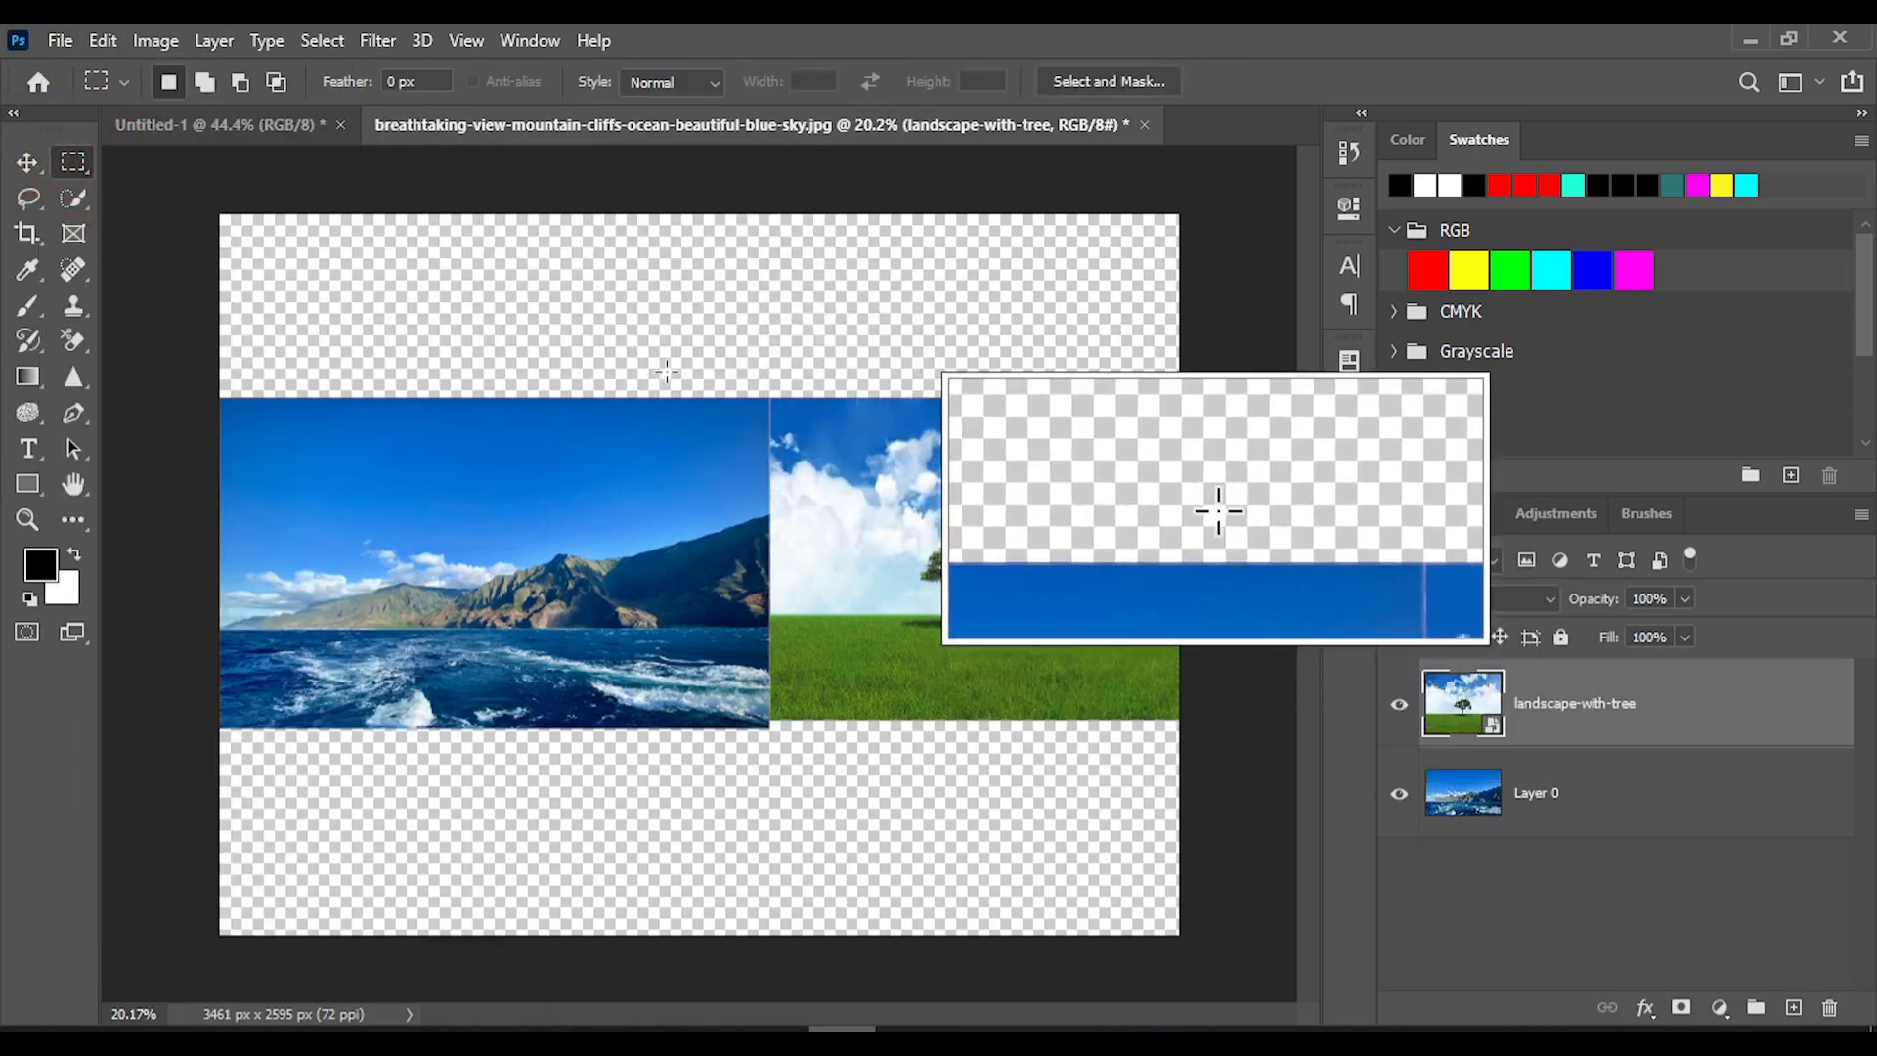
drag(668, 370, 864, 813)
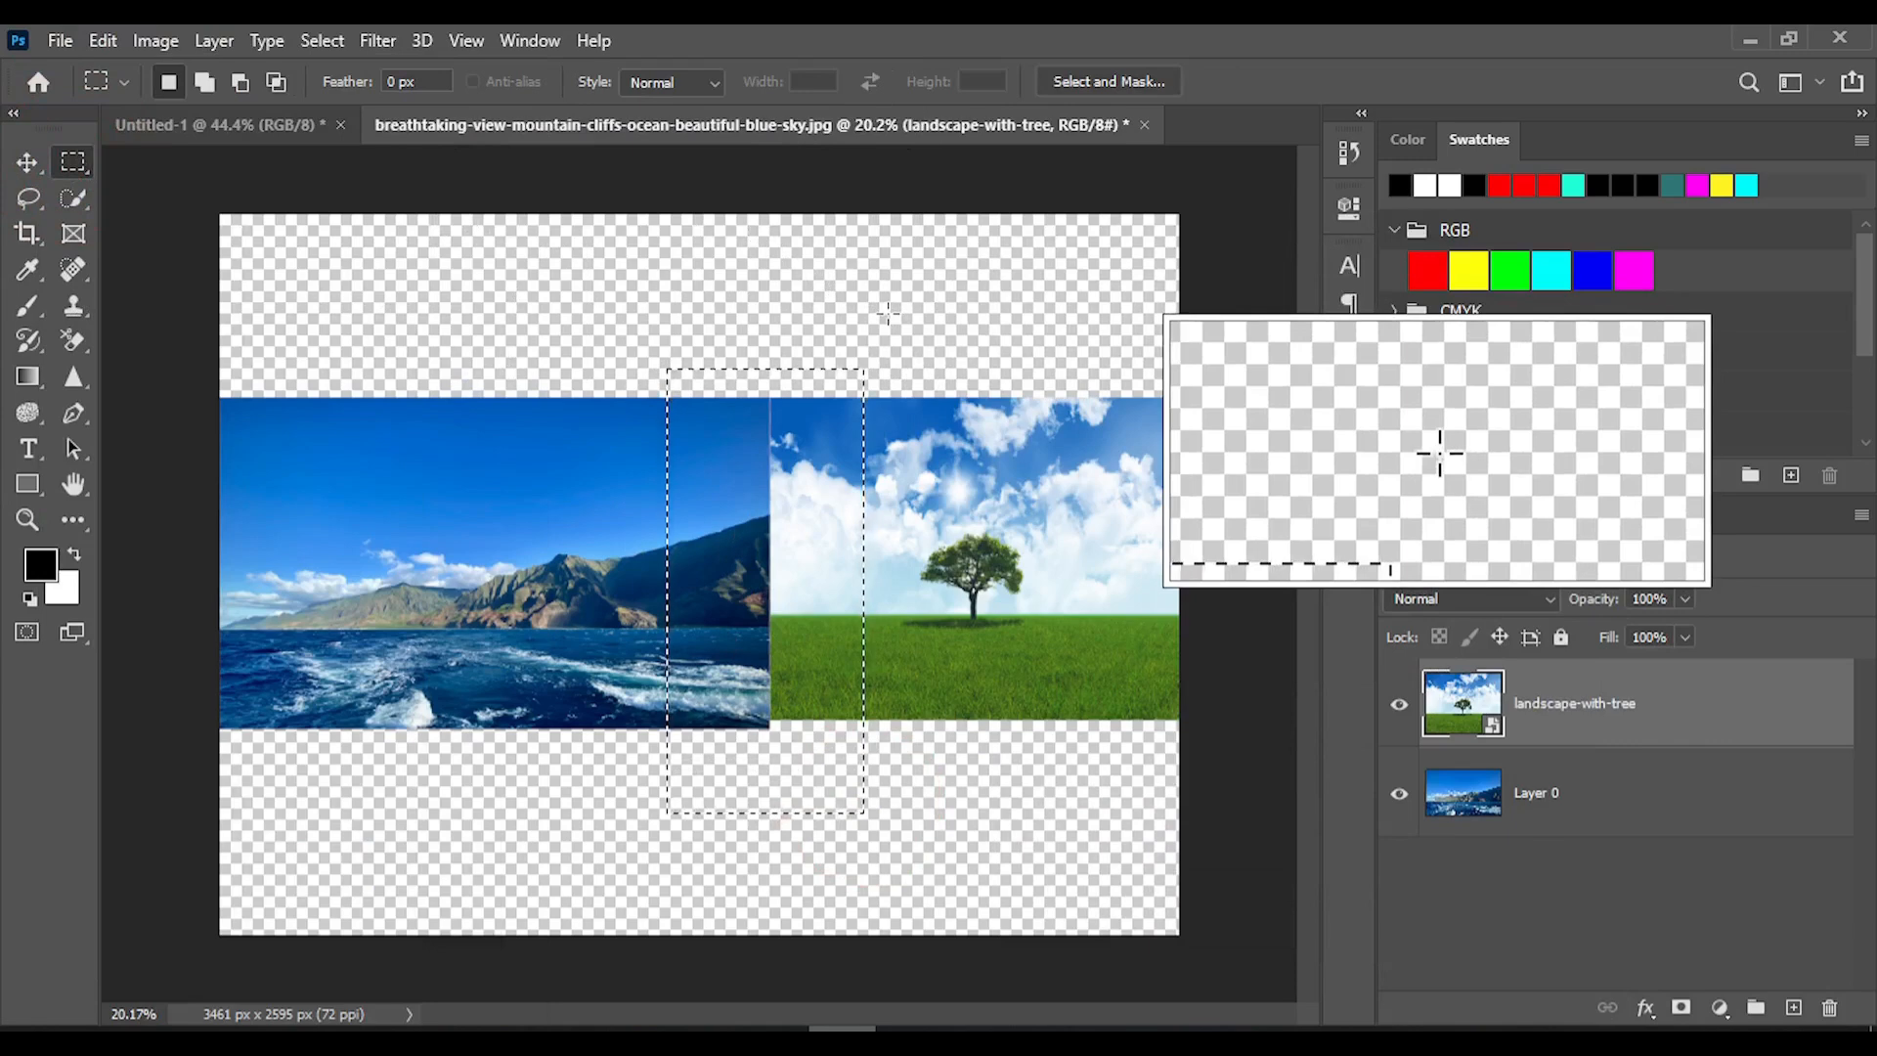
key(ctrl+c)
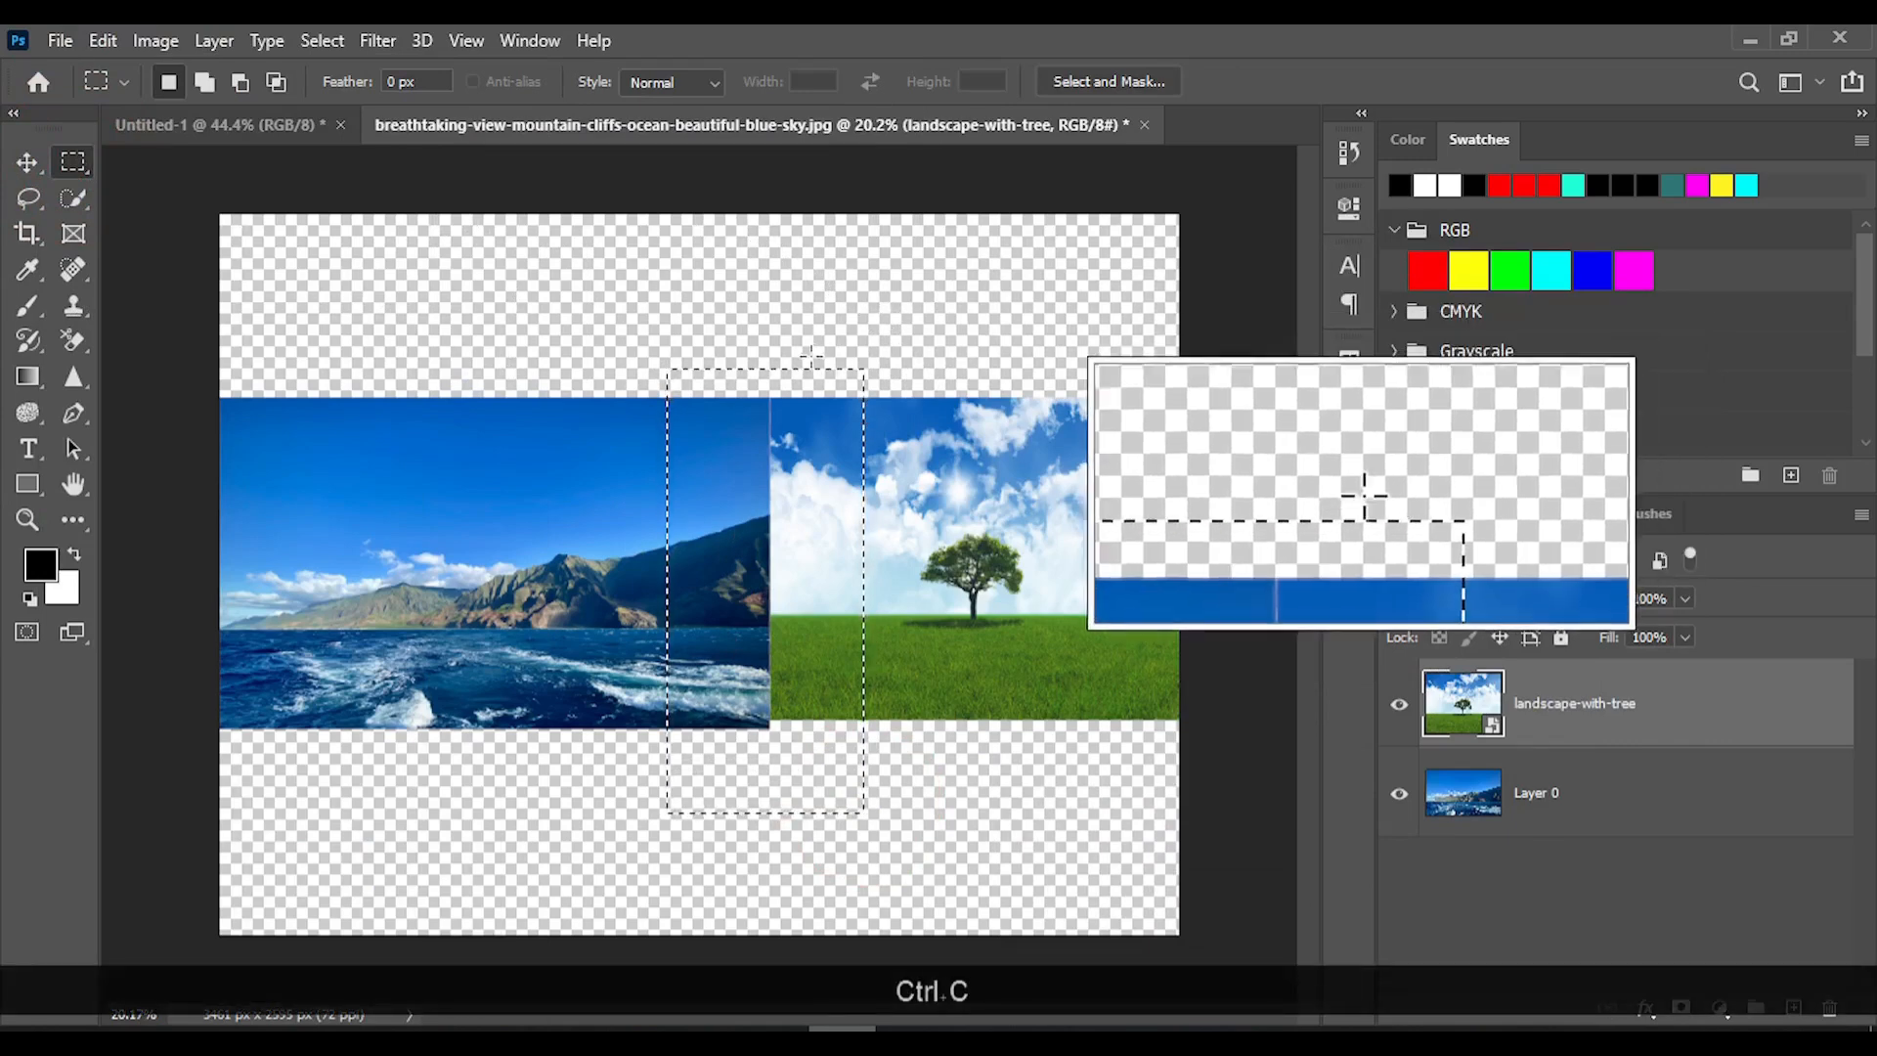
key(ctrl+v)
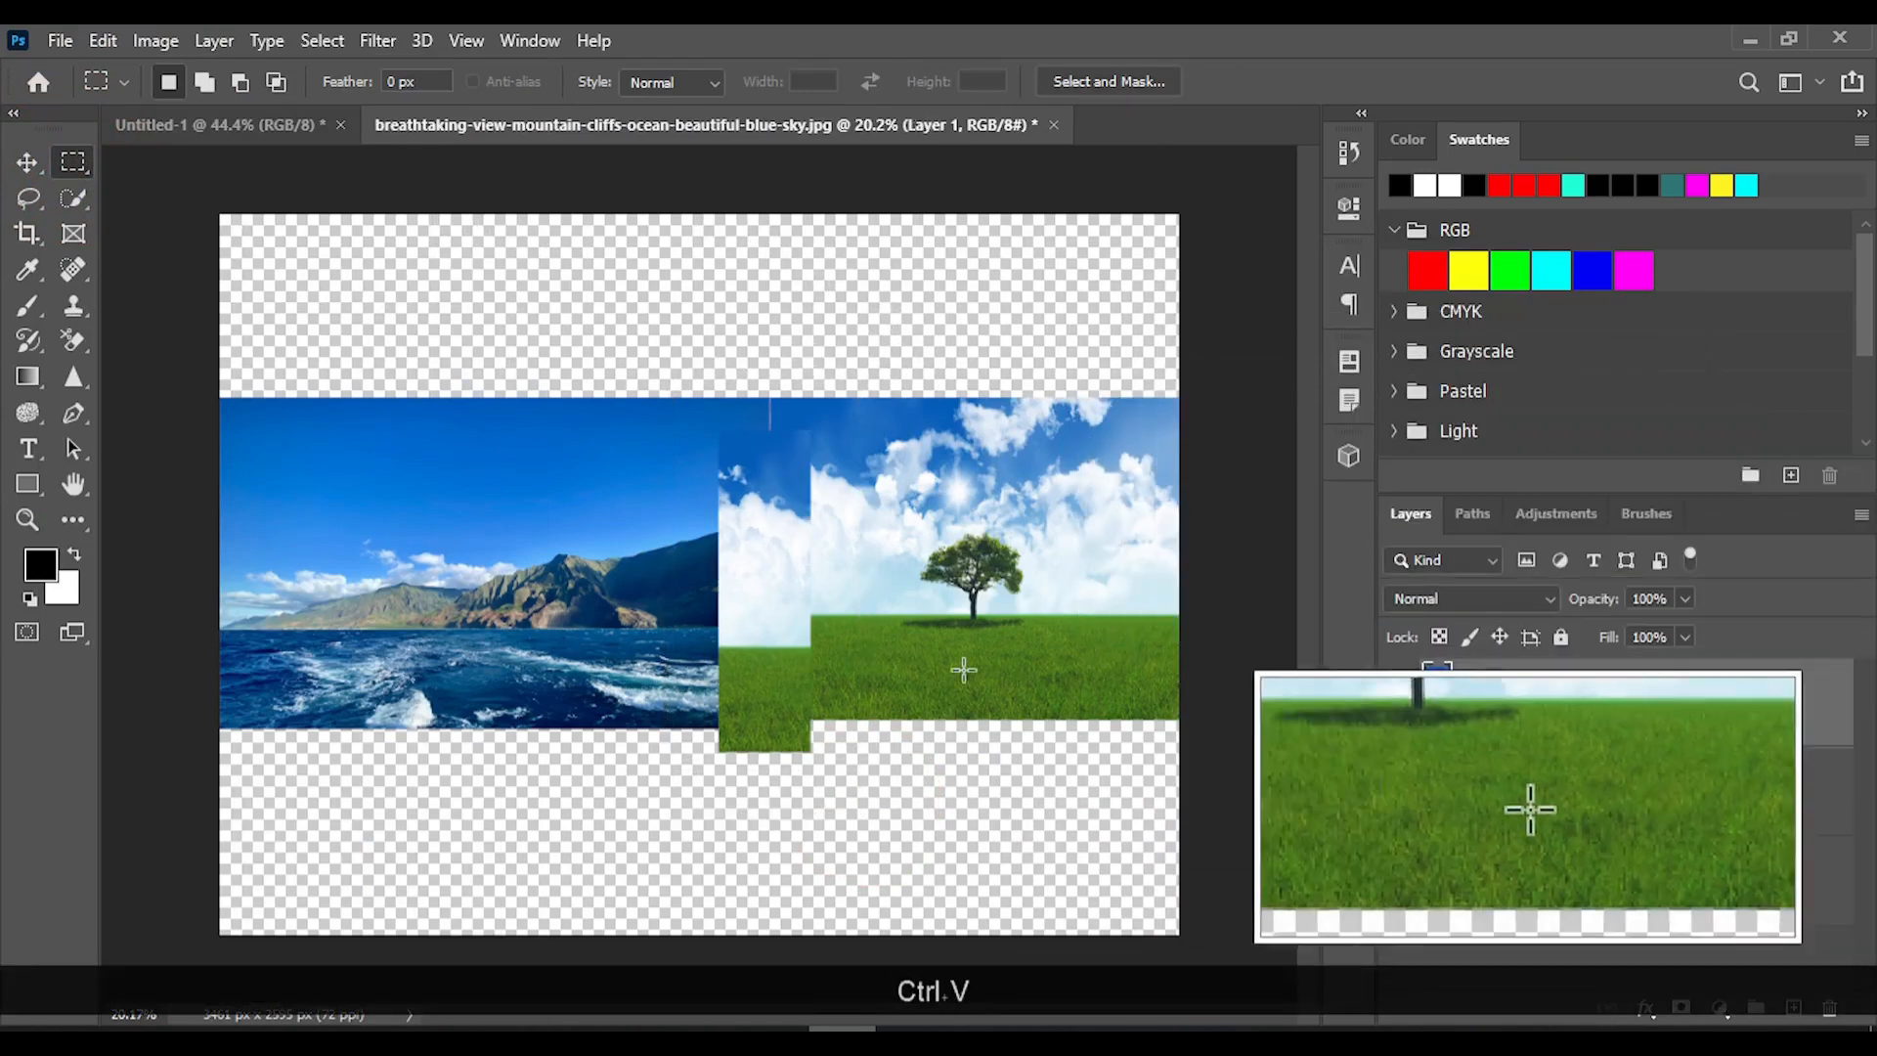
Move the pasted tree-image strip onto the mountain photo and marquee the seam between the photos again.
click(29, 168)
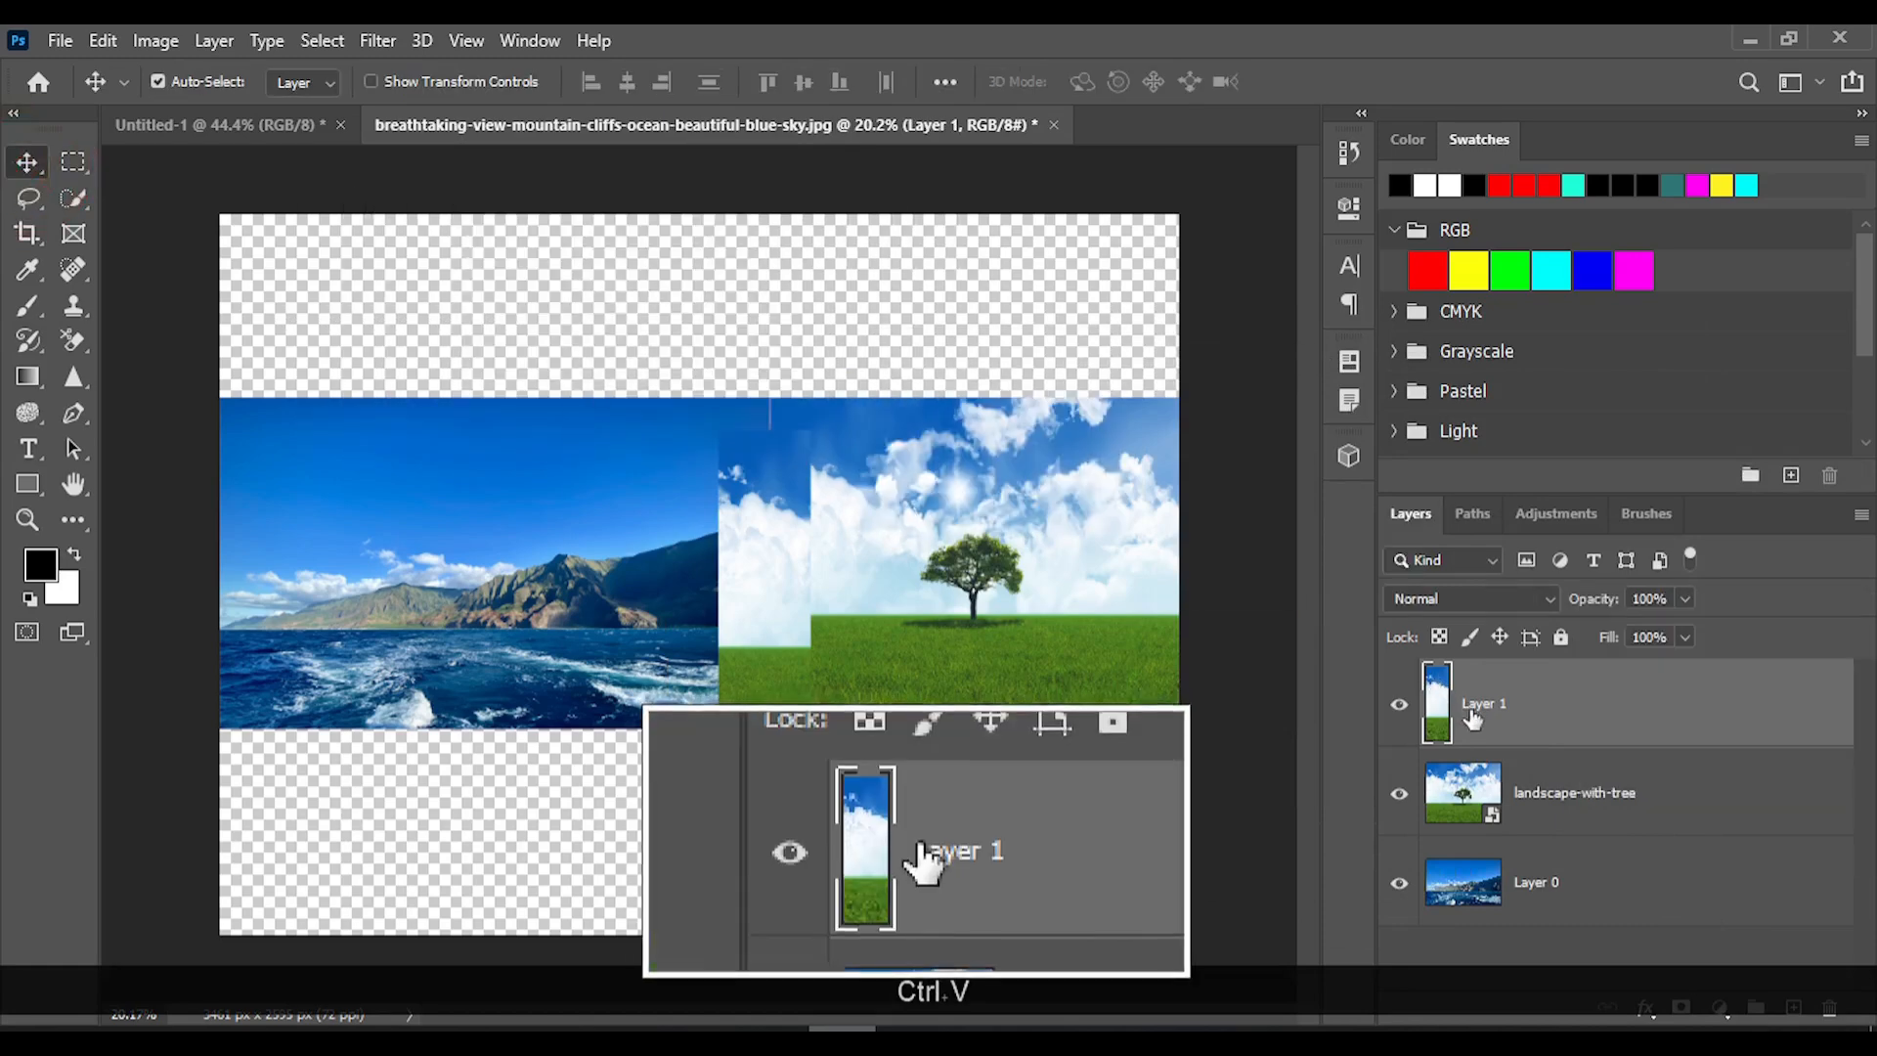
drag(782, 644, 492, 606)
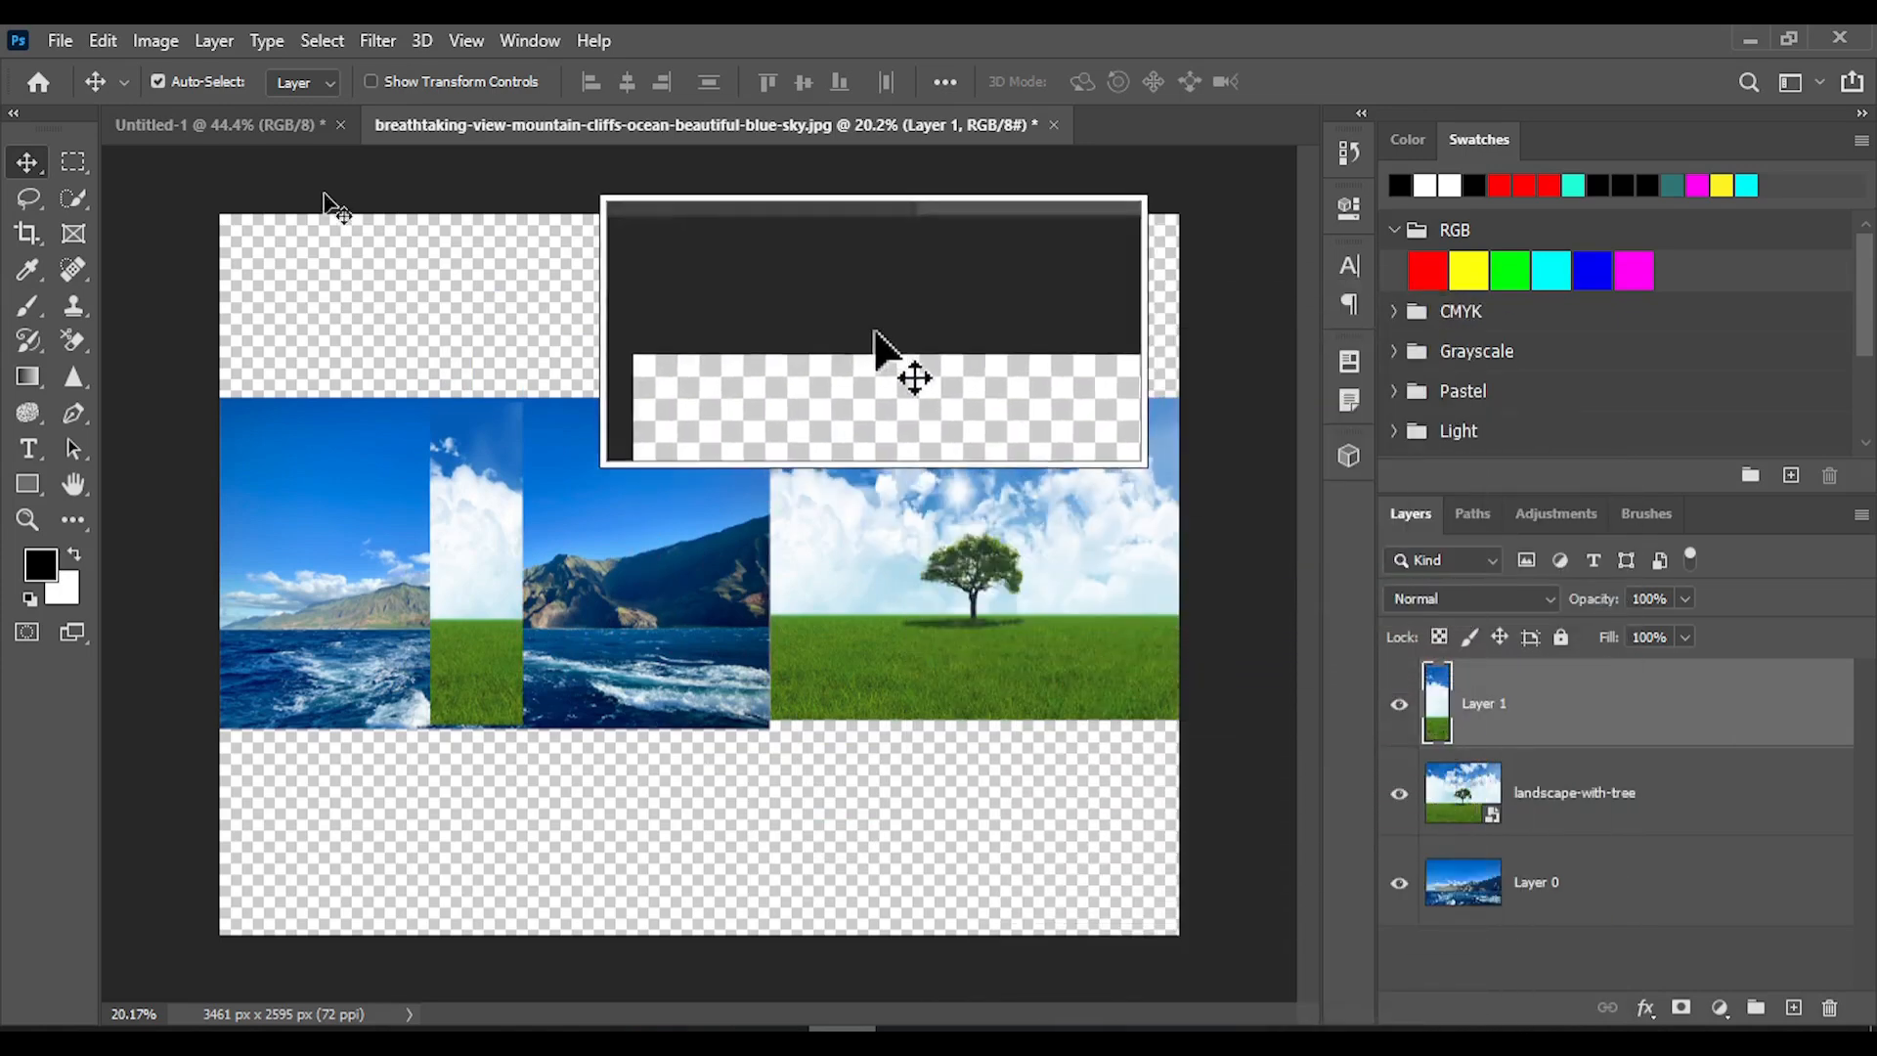
key(m)
drag(664, 352, 841, 804)
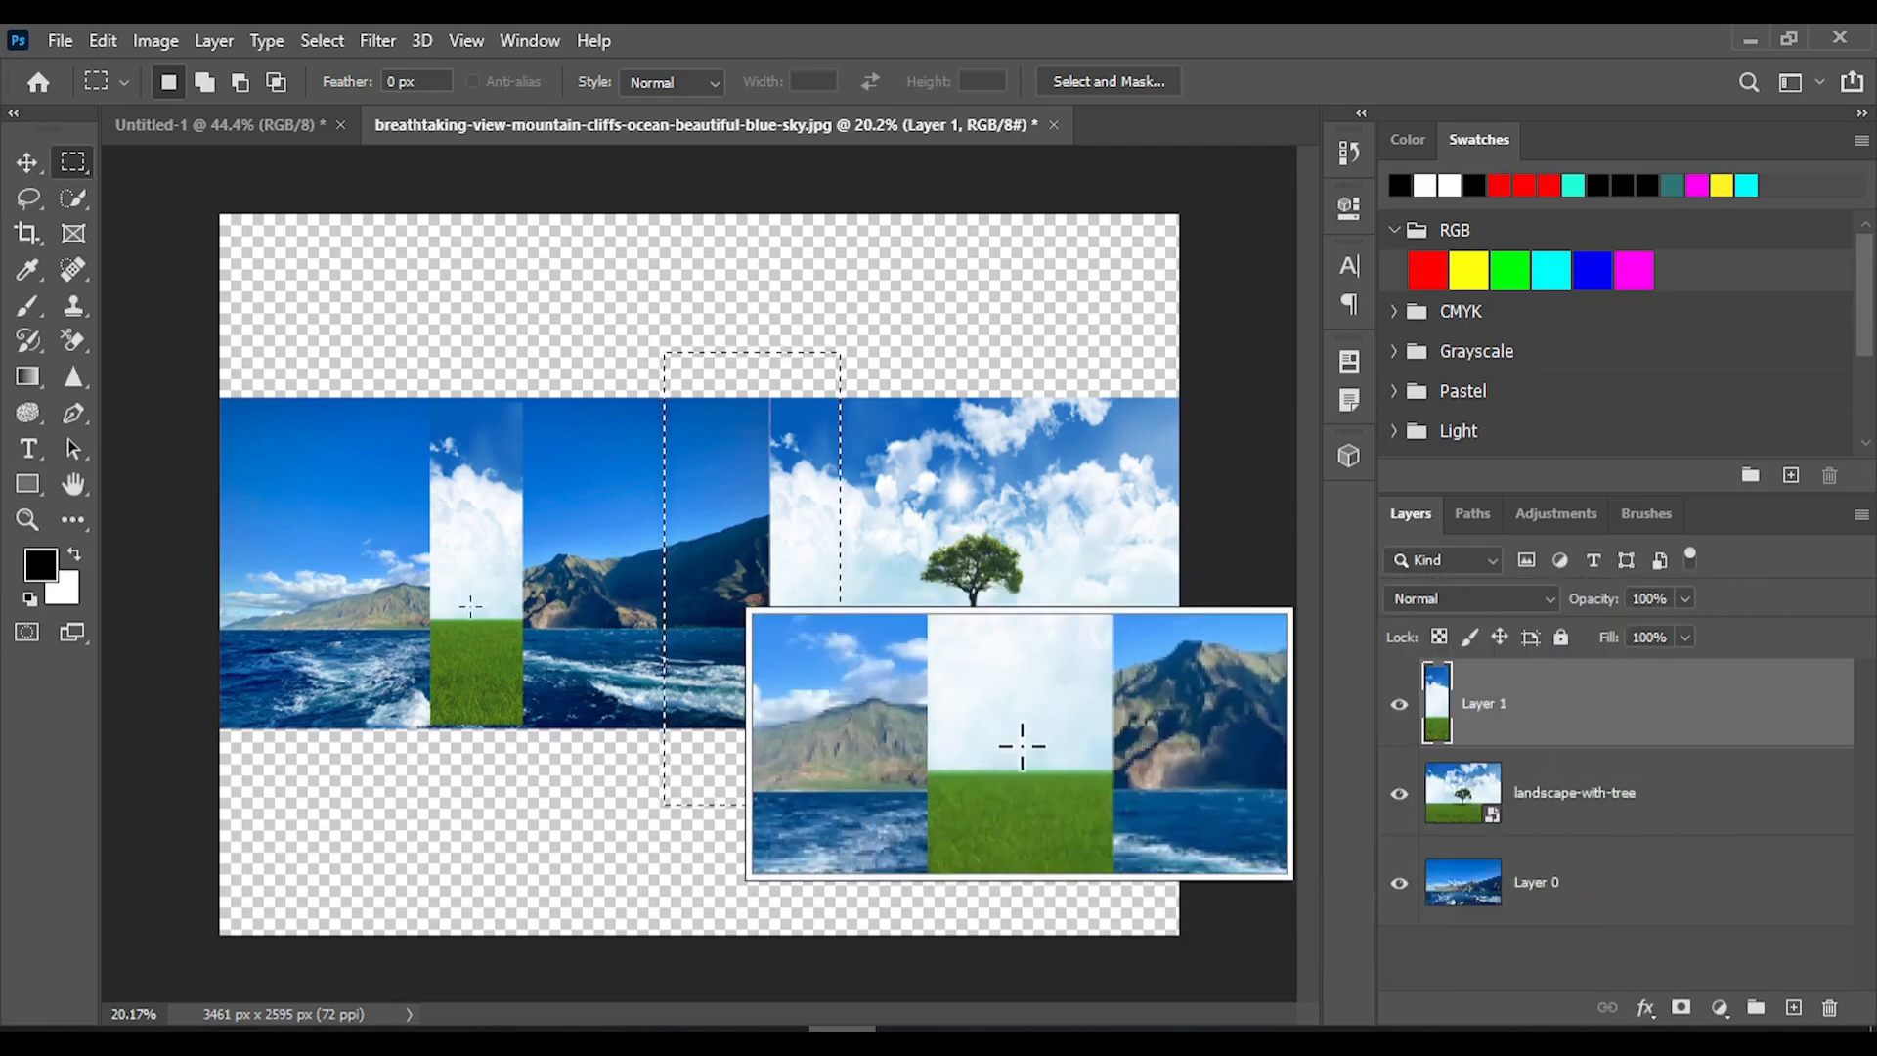
click(27, 161)
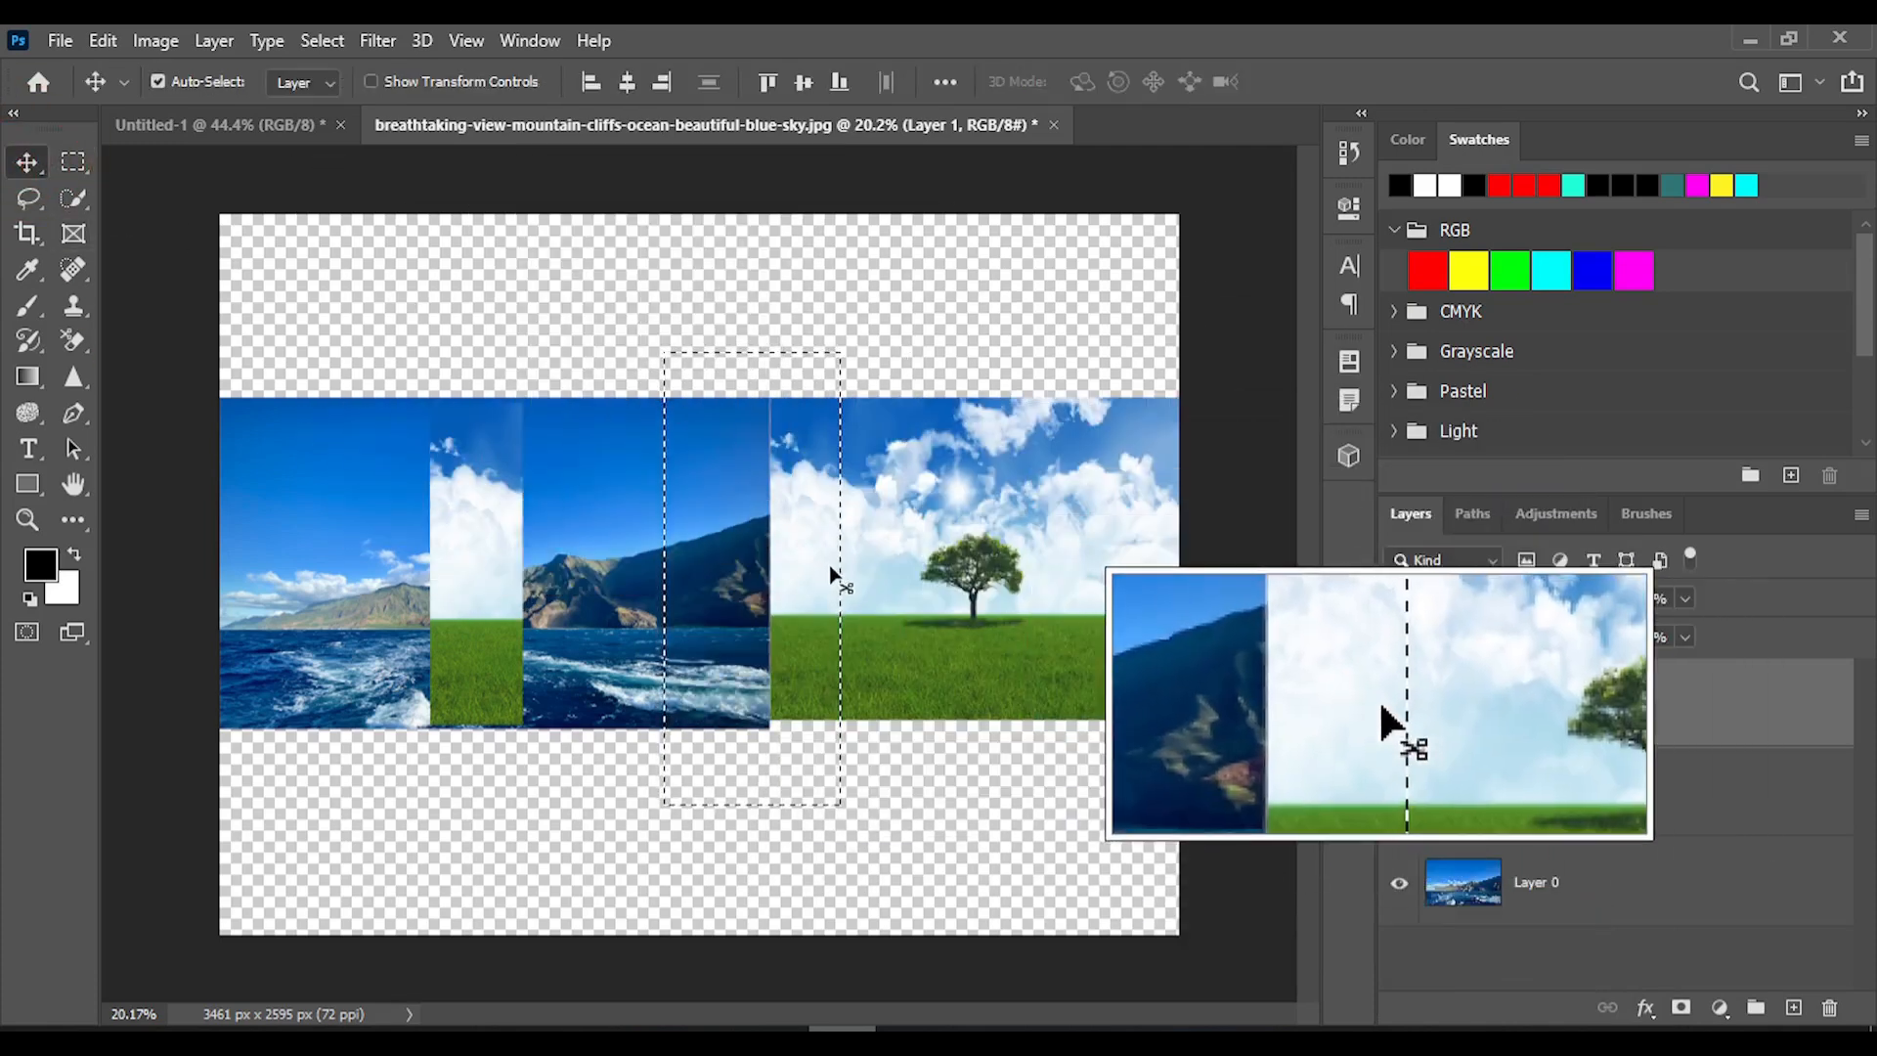
Undo back to the first seam selection and rasterize the landscape-with-tree layer.
key(ctrl+z)
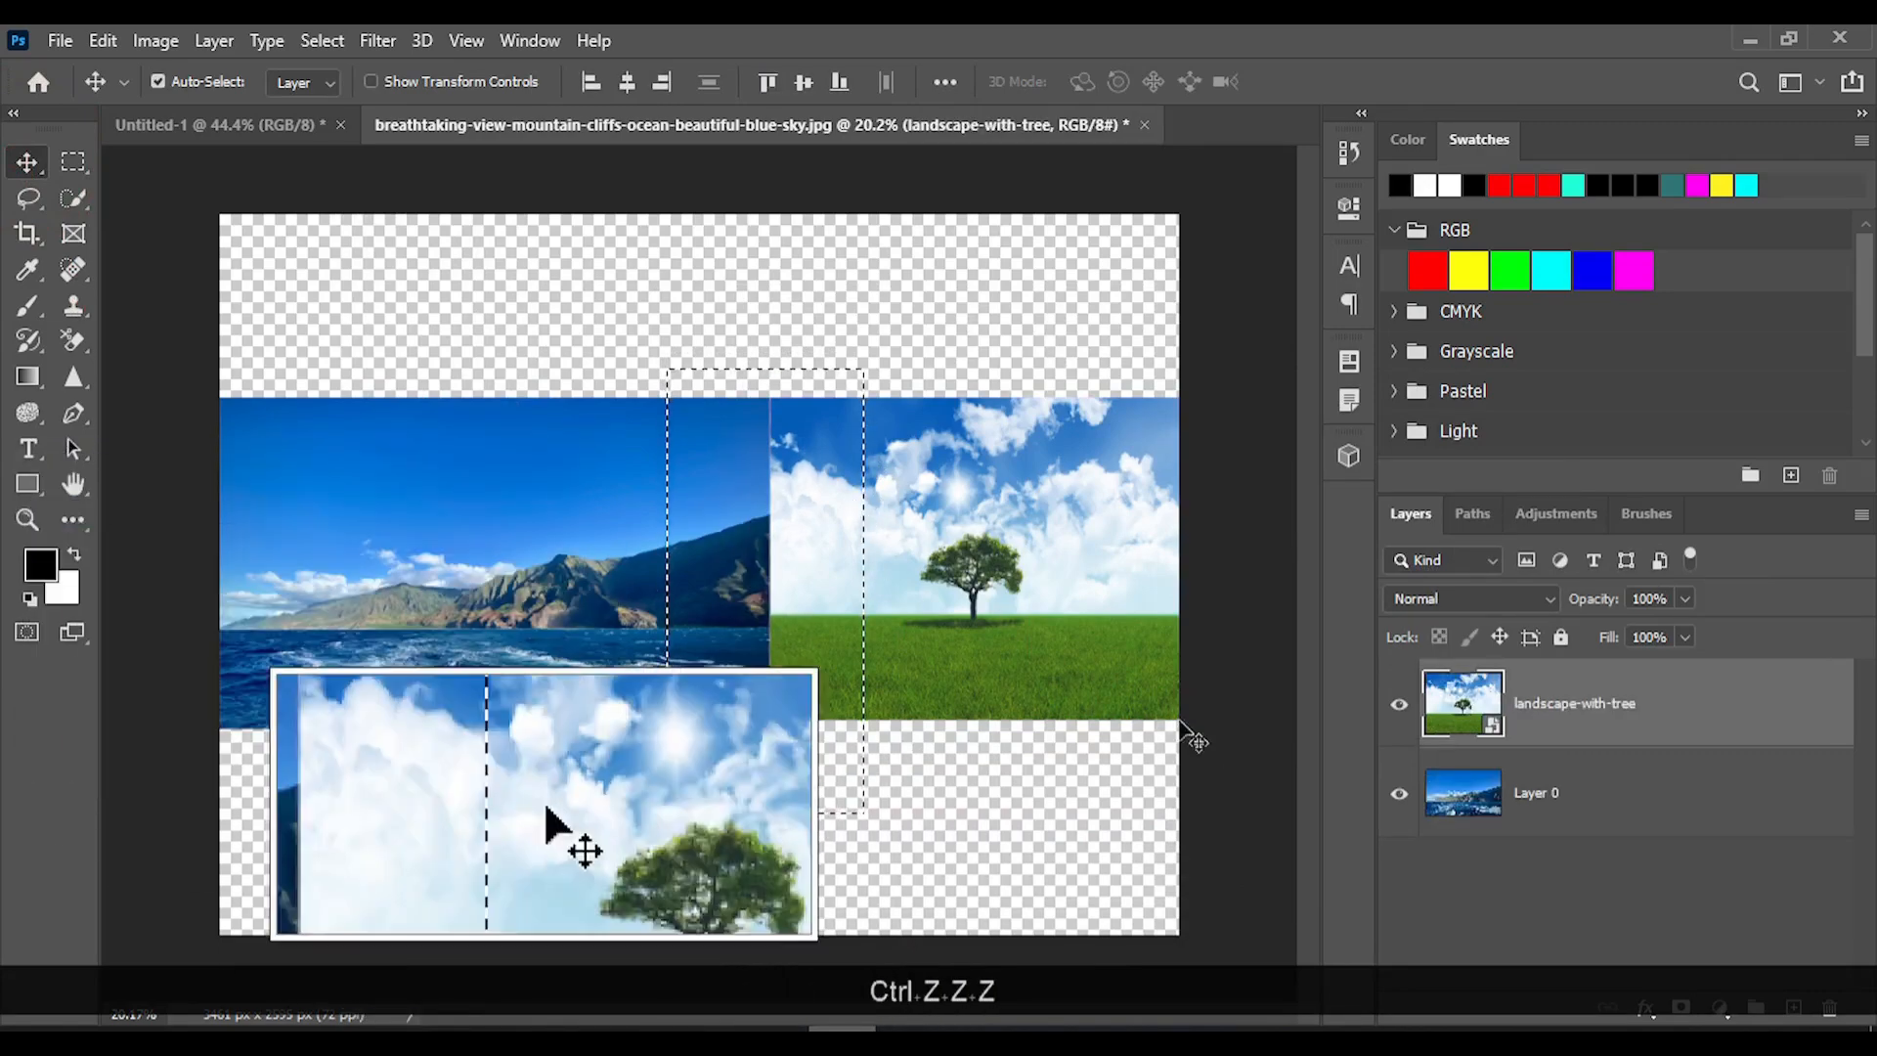
right_click(1533, 738)
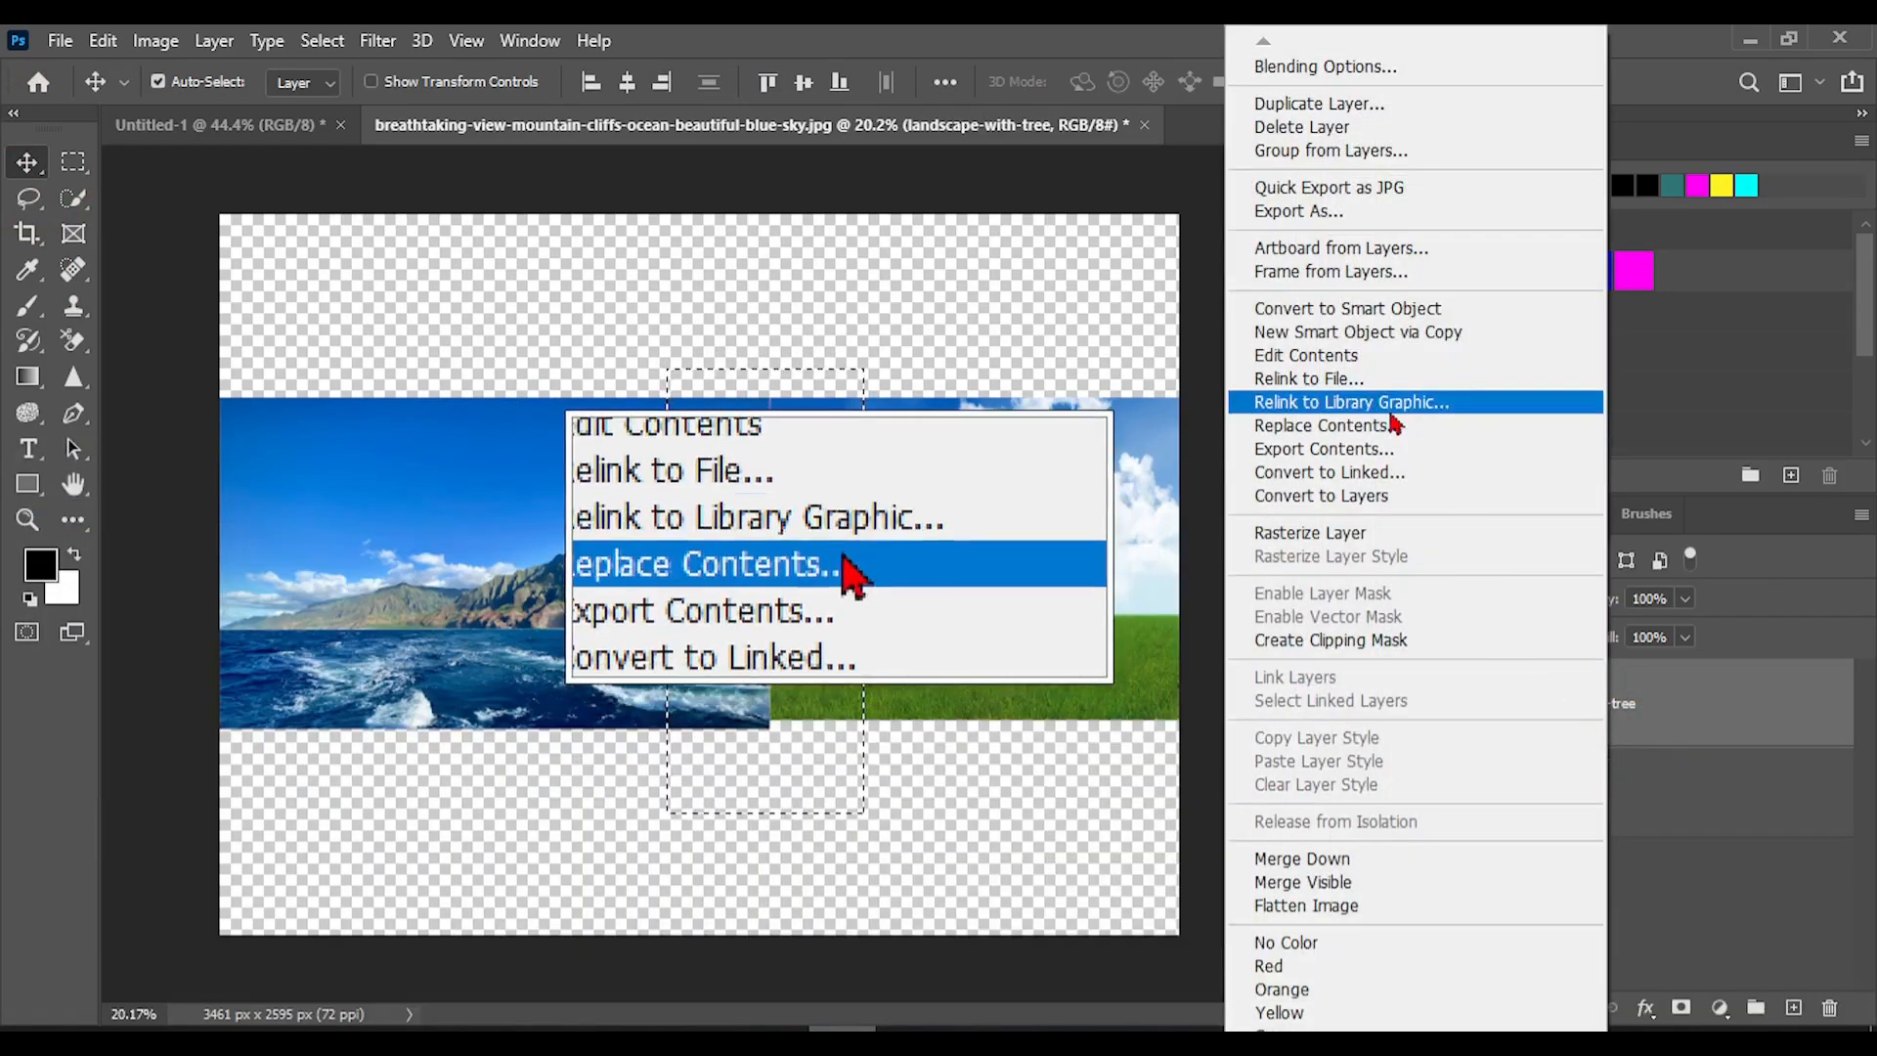
click(1310, 532)
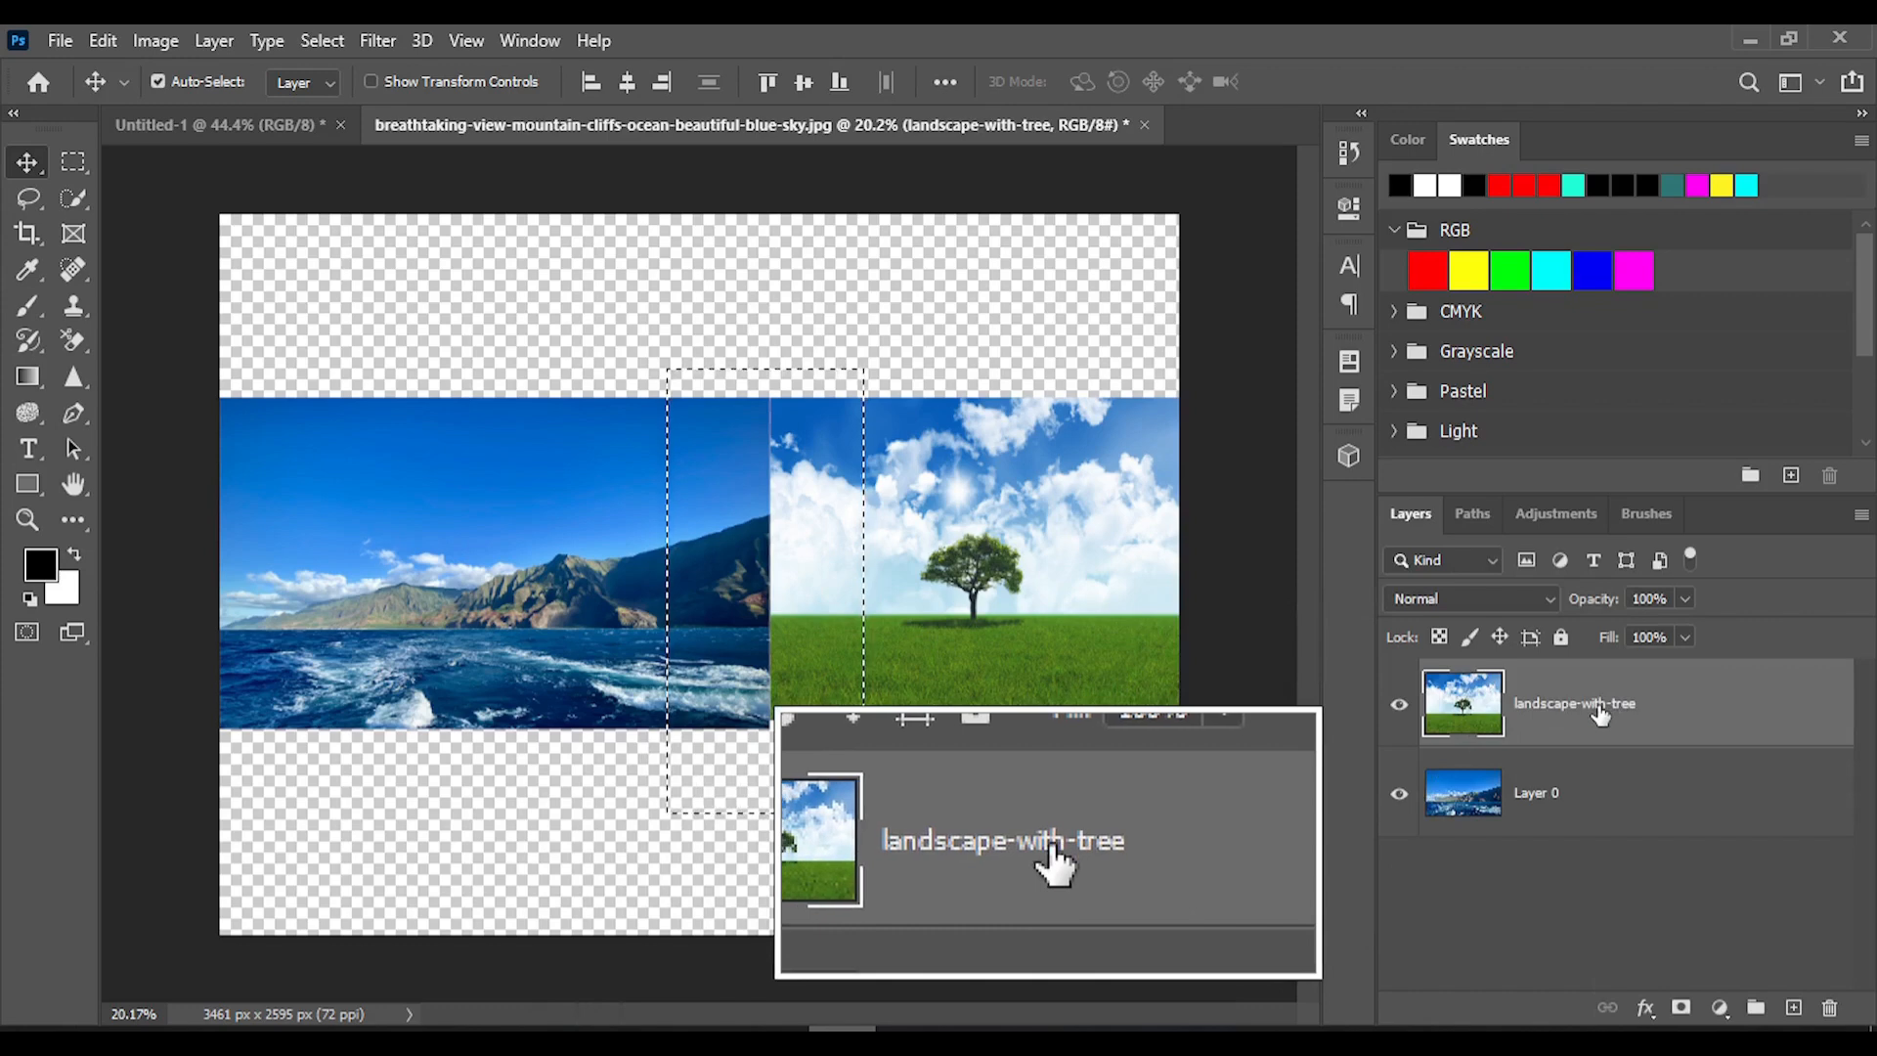
Copy the selected seam area from both layers with Copy Merged, paste it, and move the merged piece downward.
ctrl+click(1561, 819)
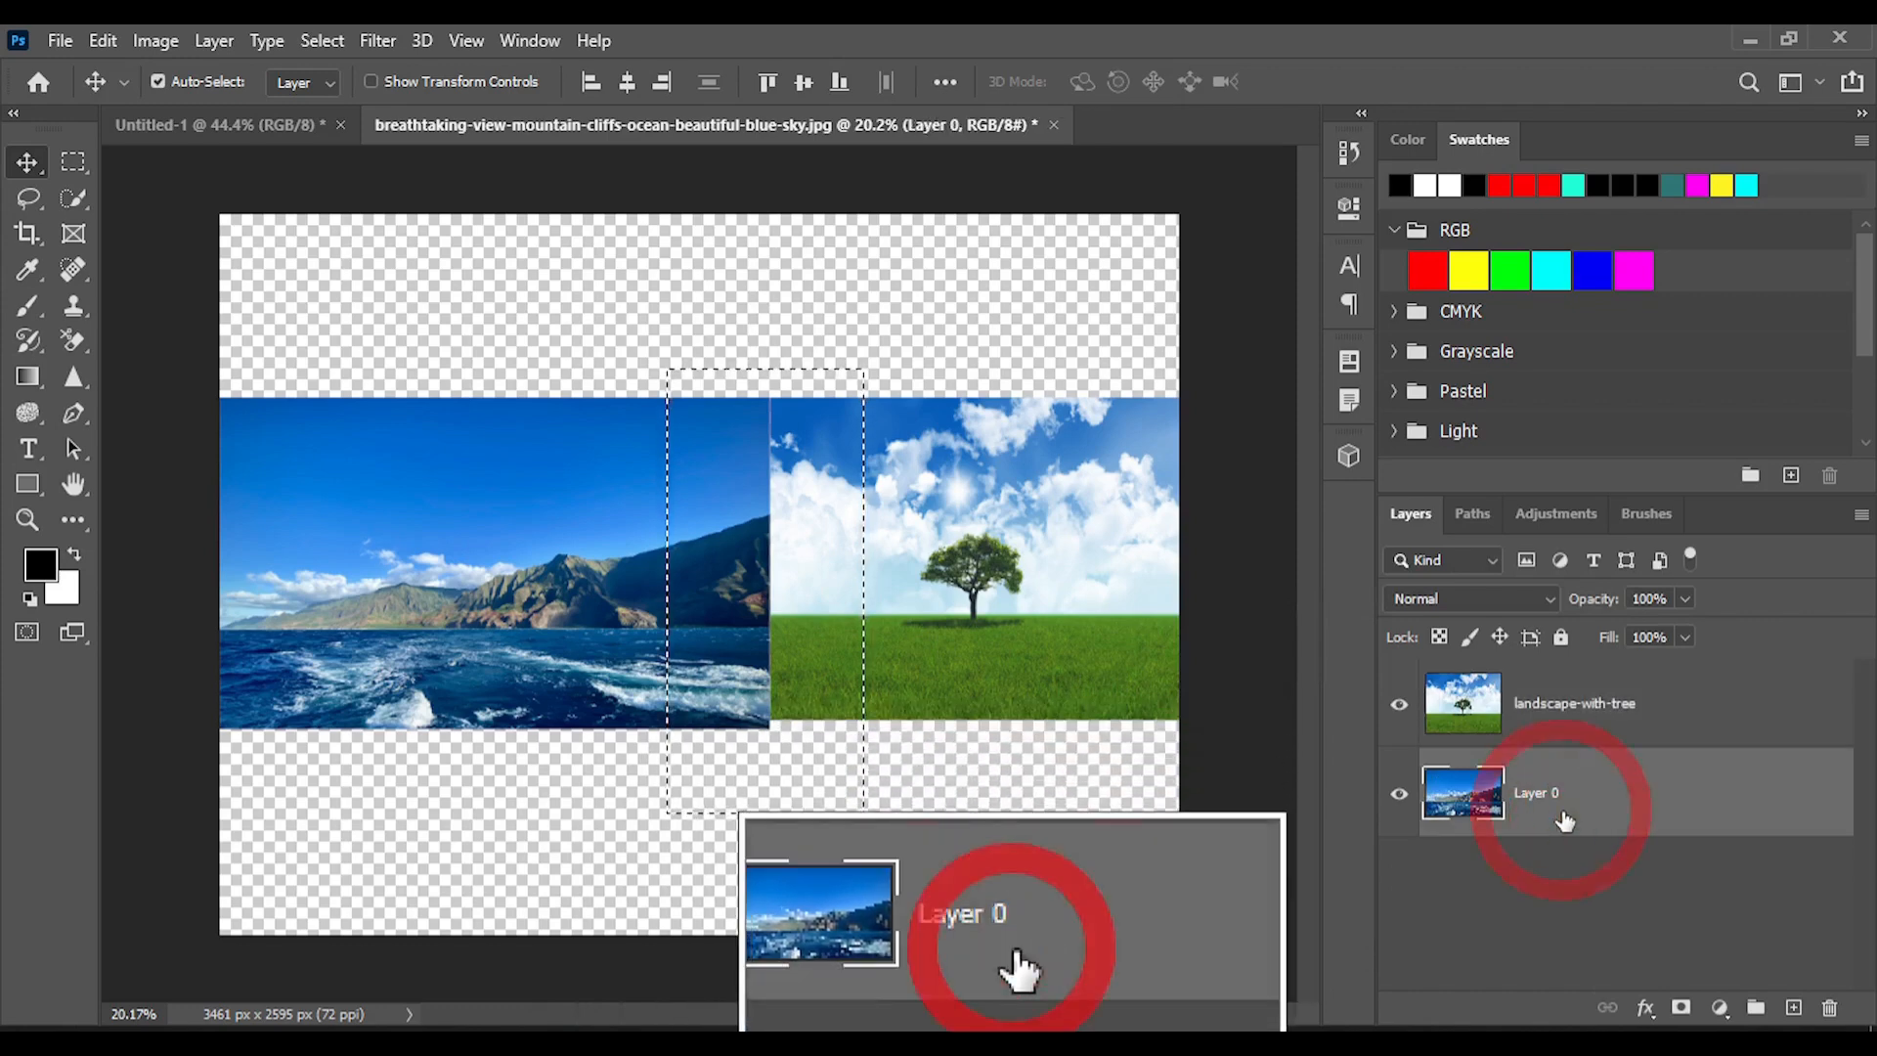
click(108, 40)
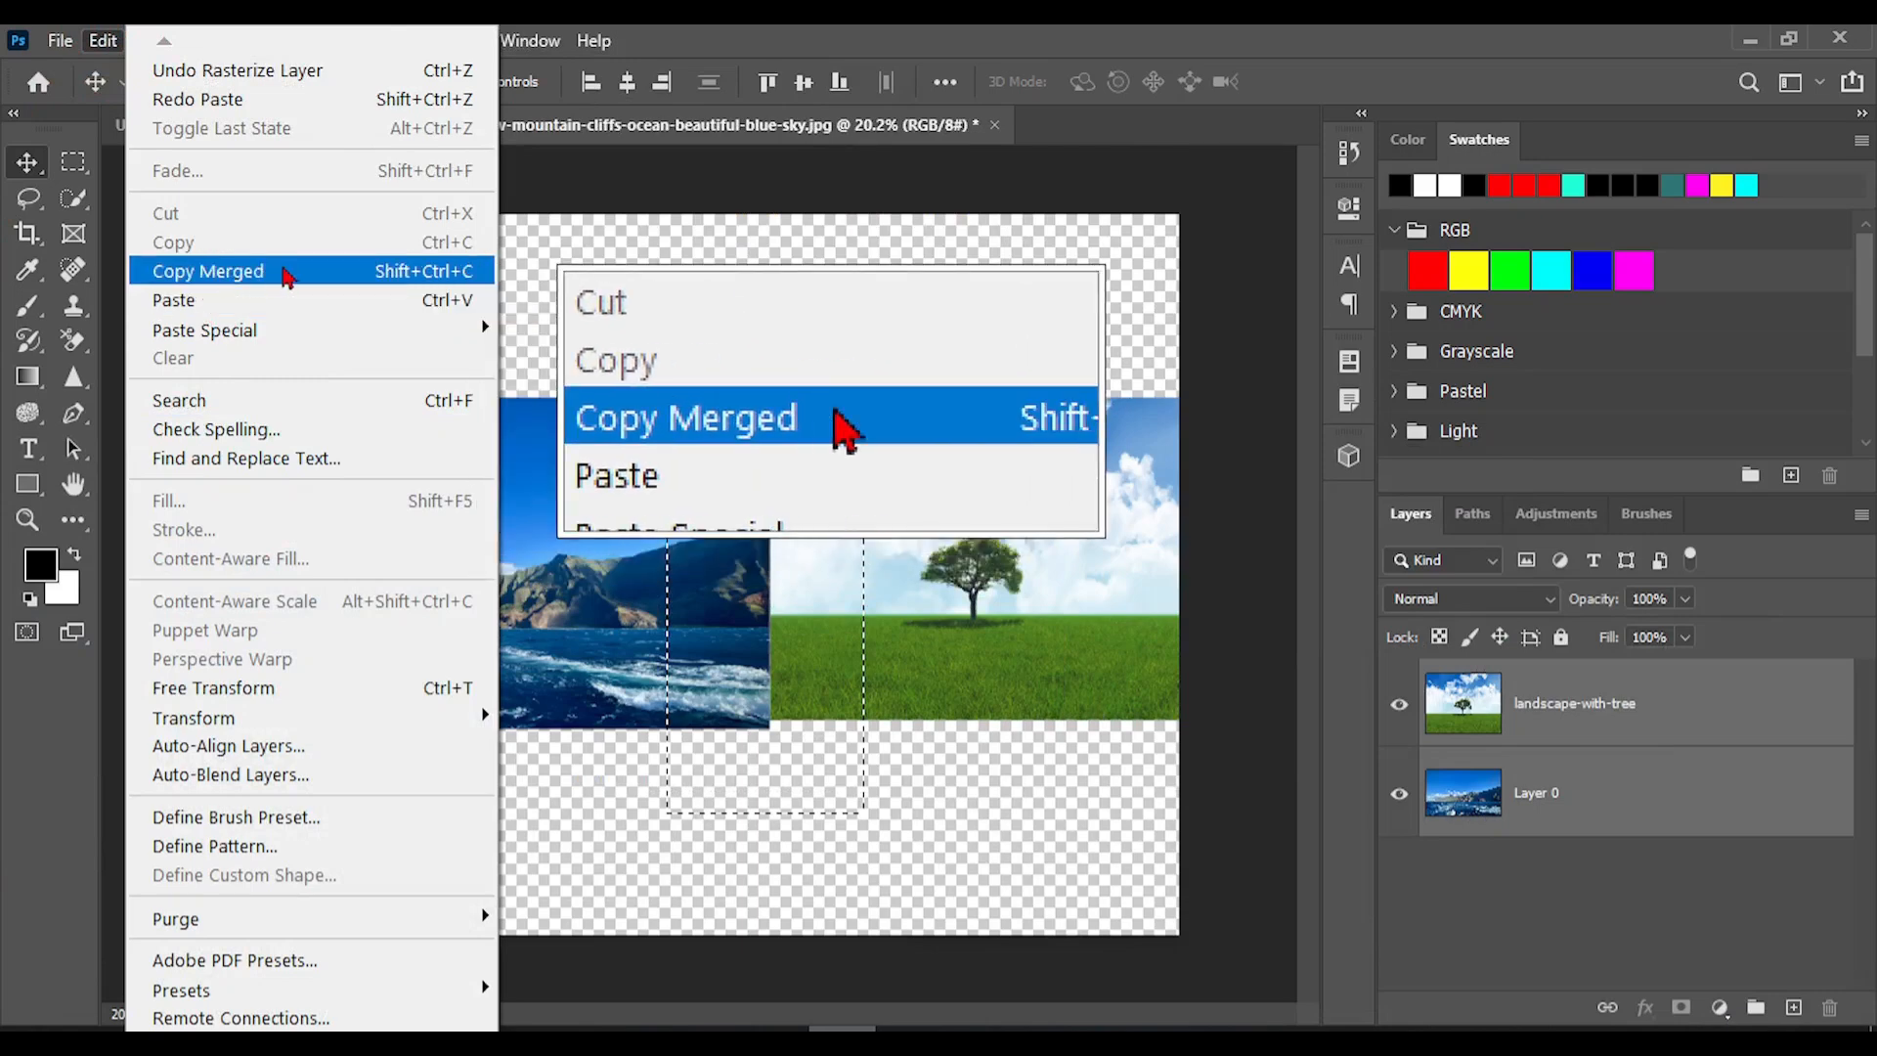
click(268, 274)
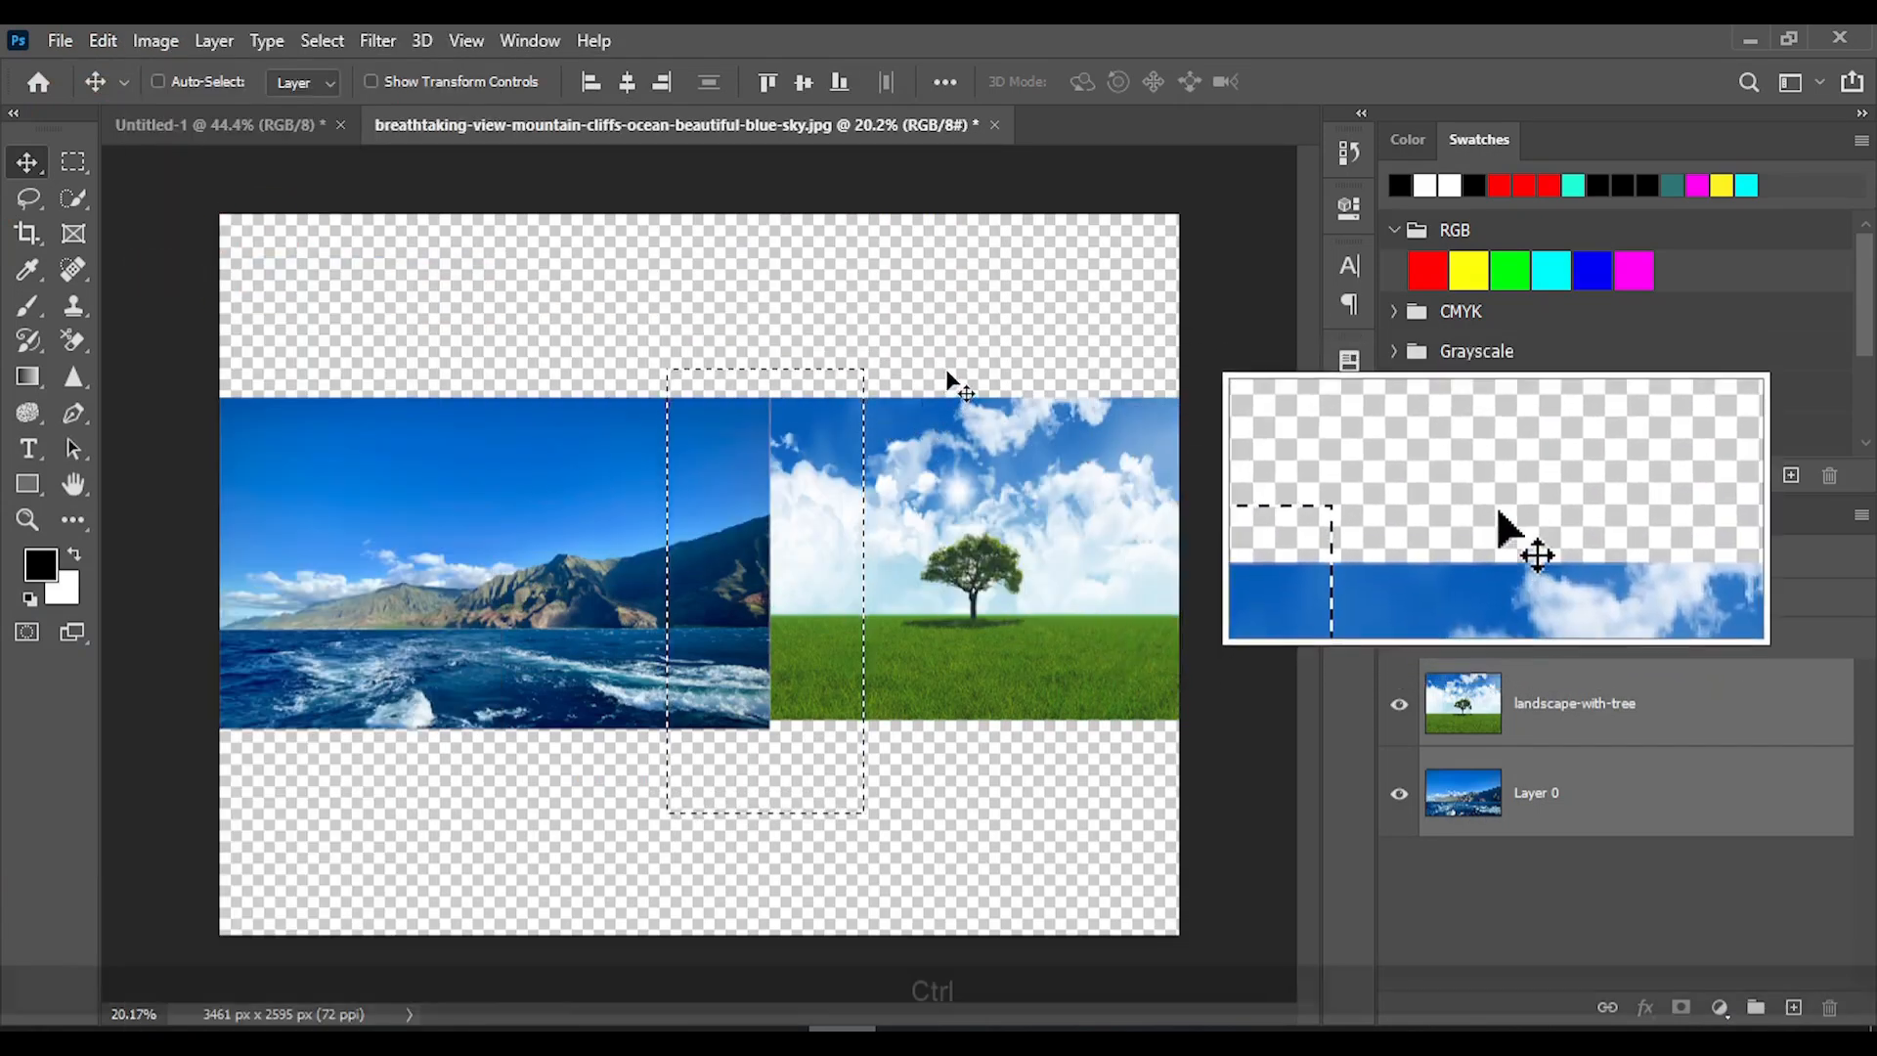
key(ctrl+v)
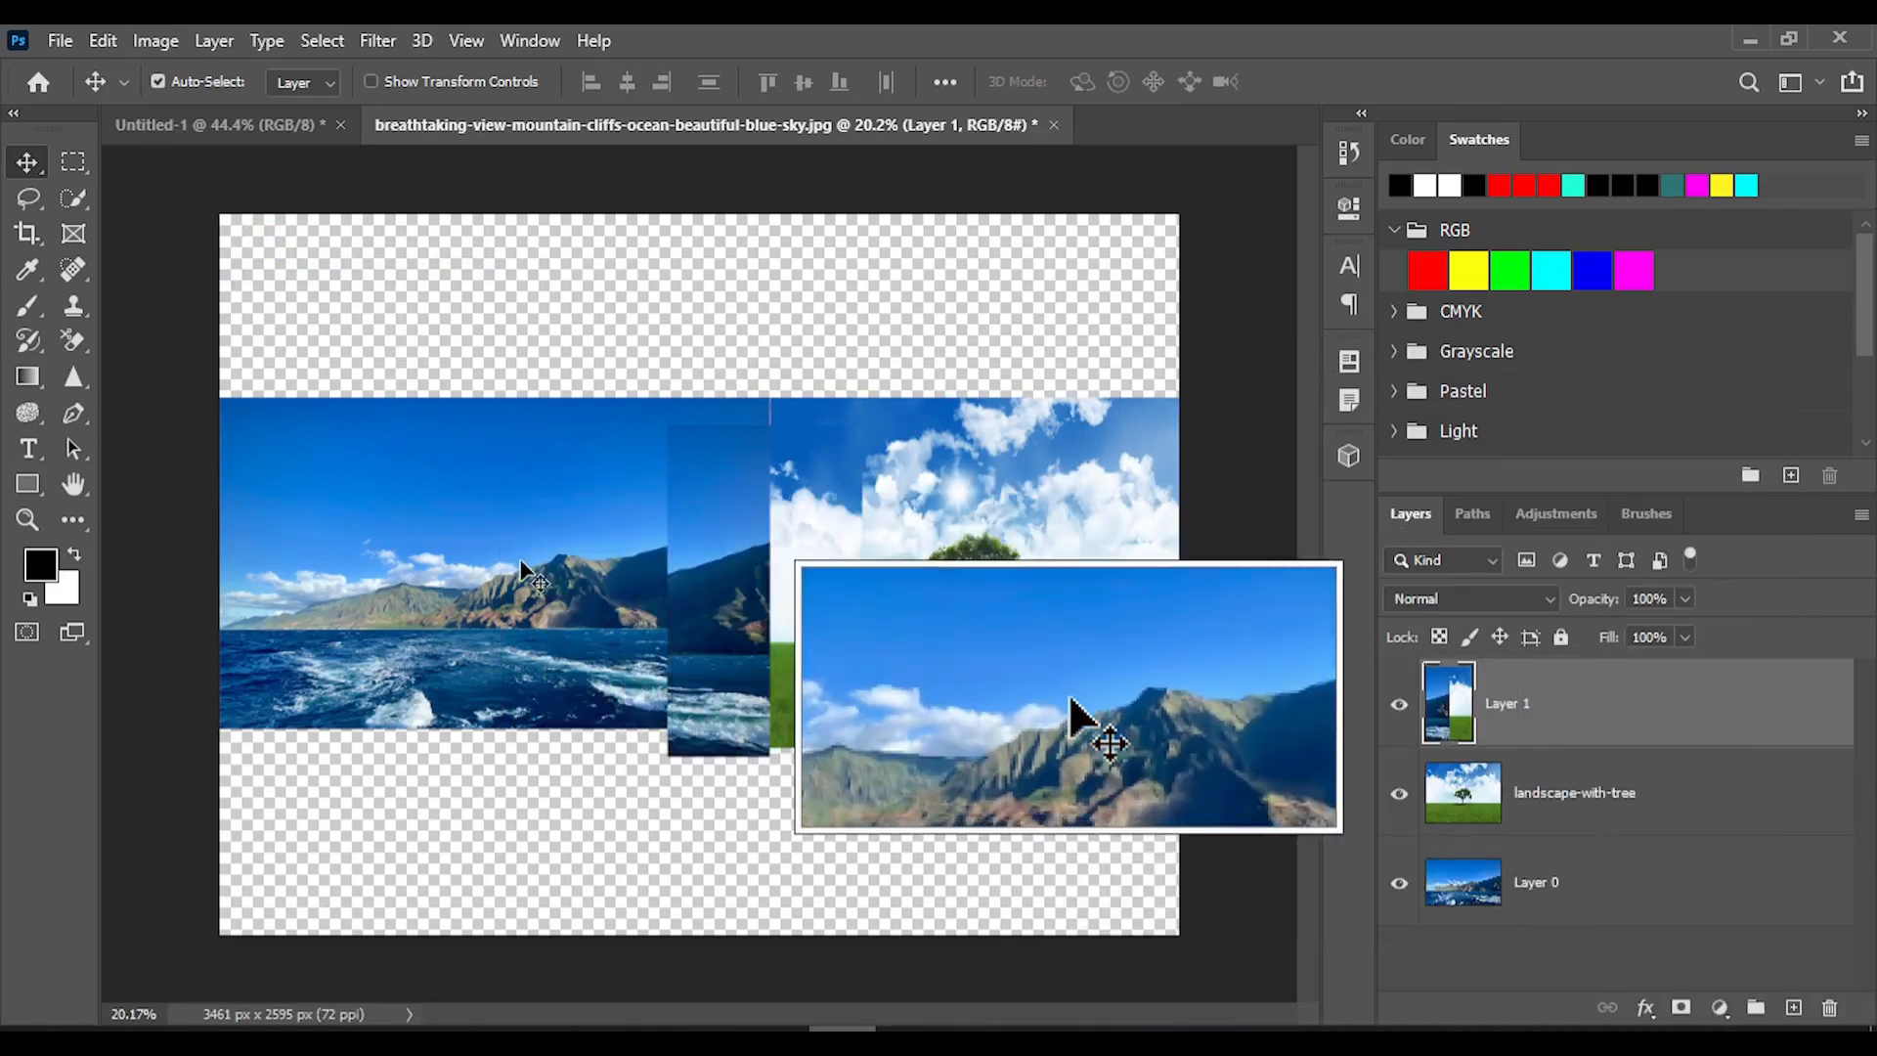
drag(704, 623, 735, 764)
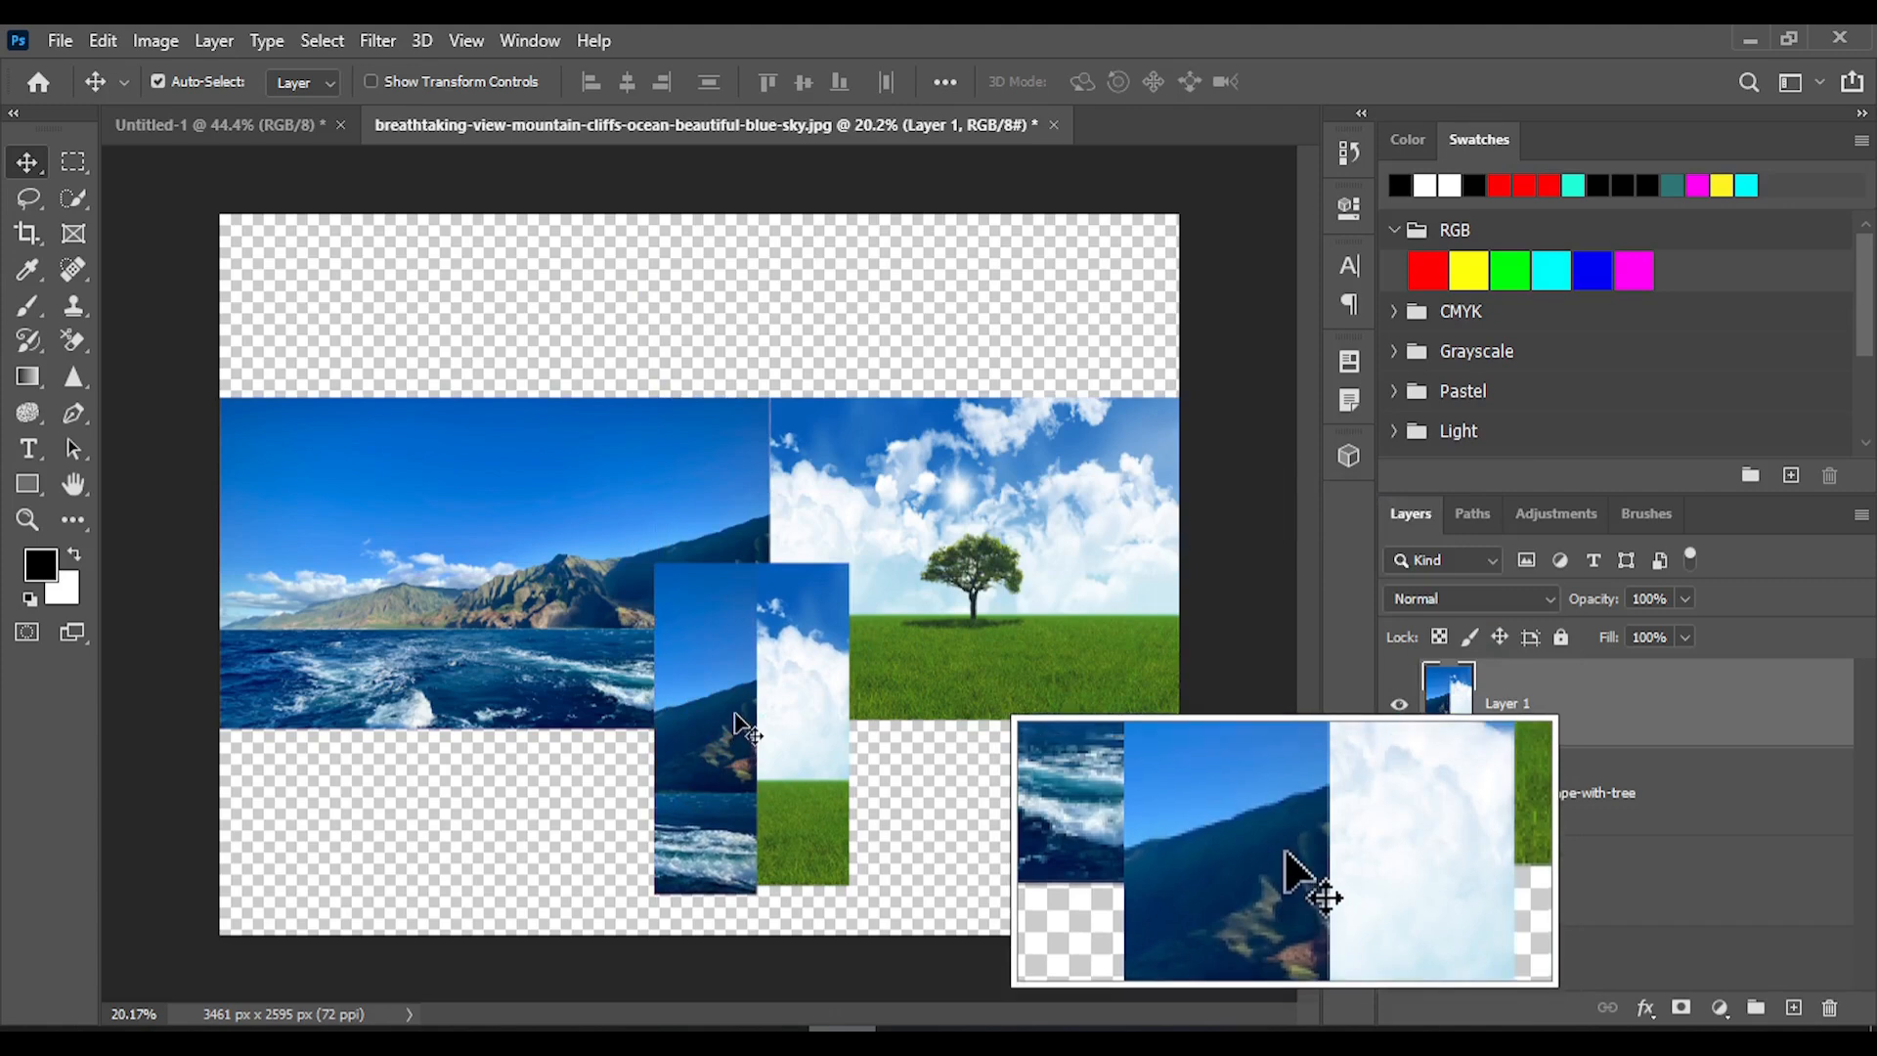
Replace the merged piece with a fresh paste over the mountain photo's lower edge and check the Paste Special options.
key(Delete)
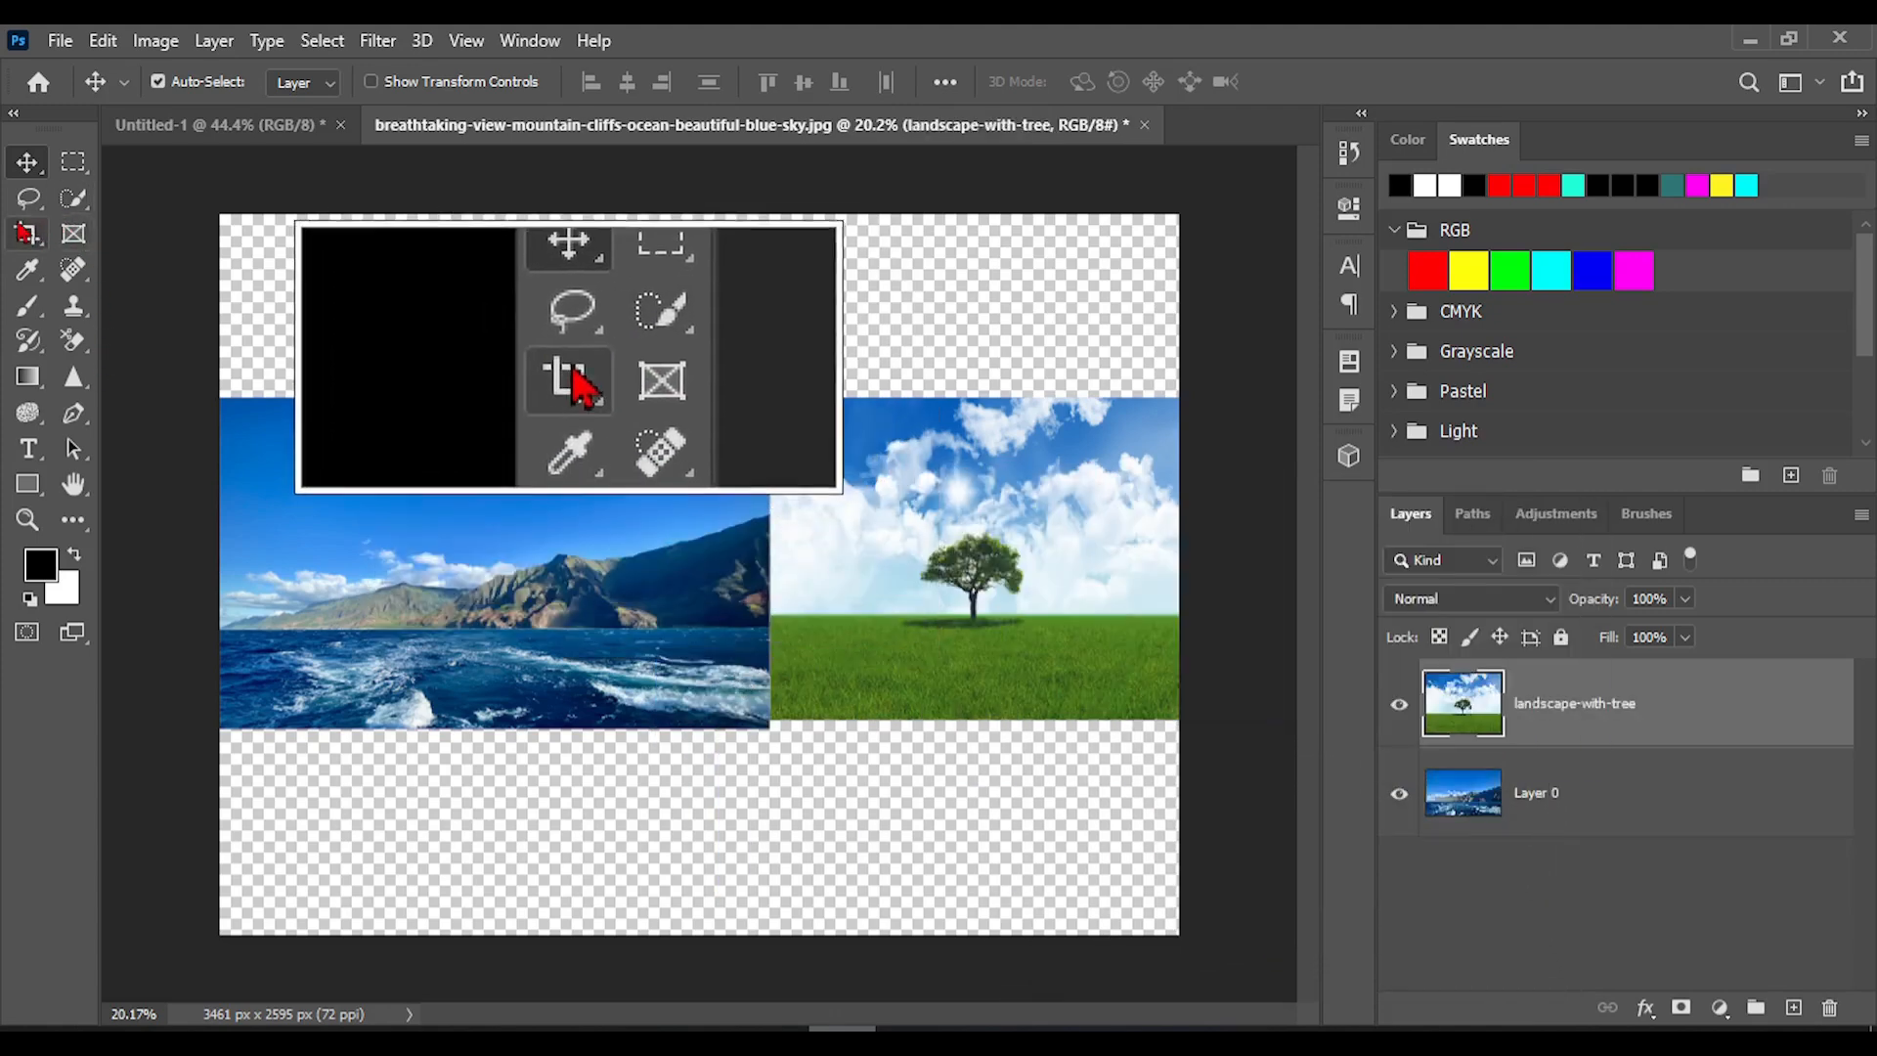
click(103, 40)
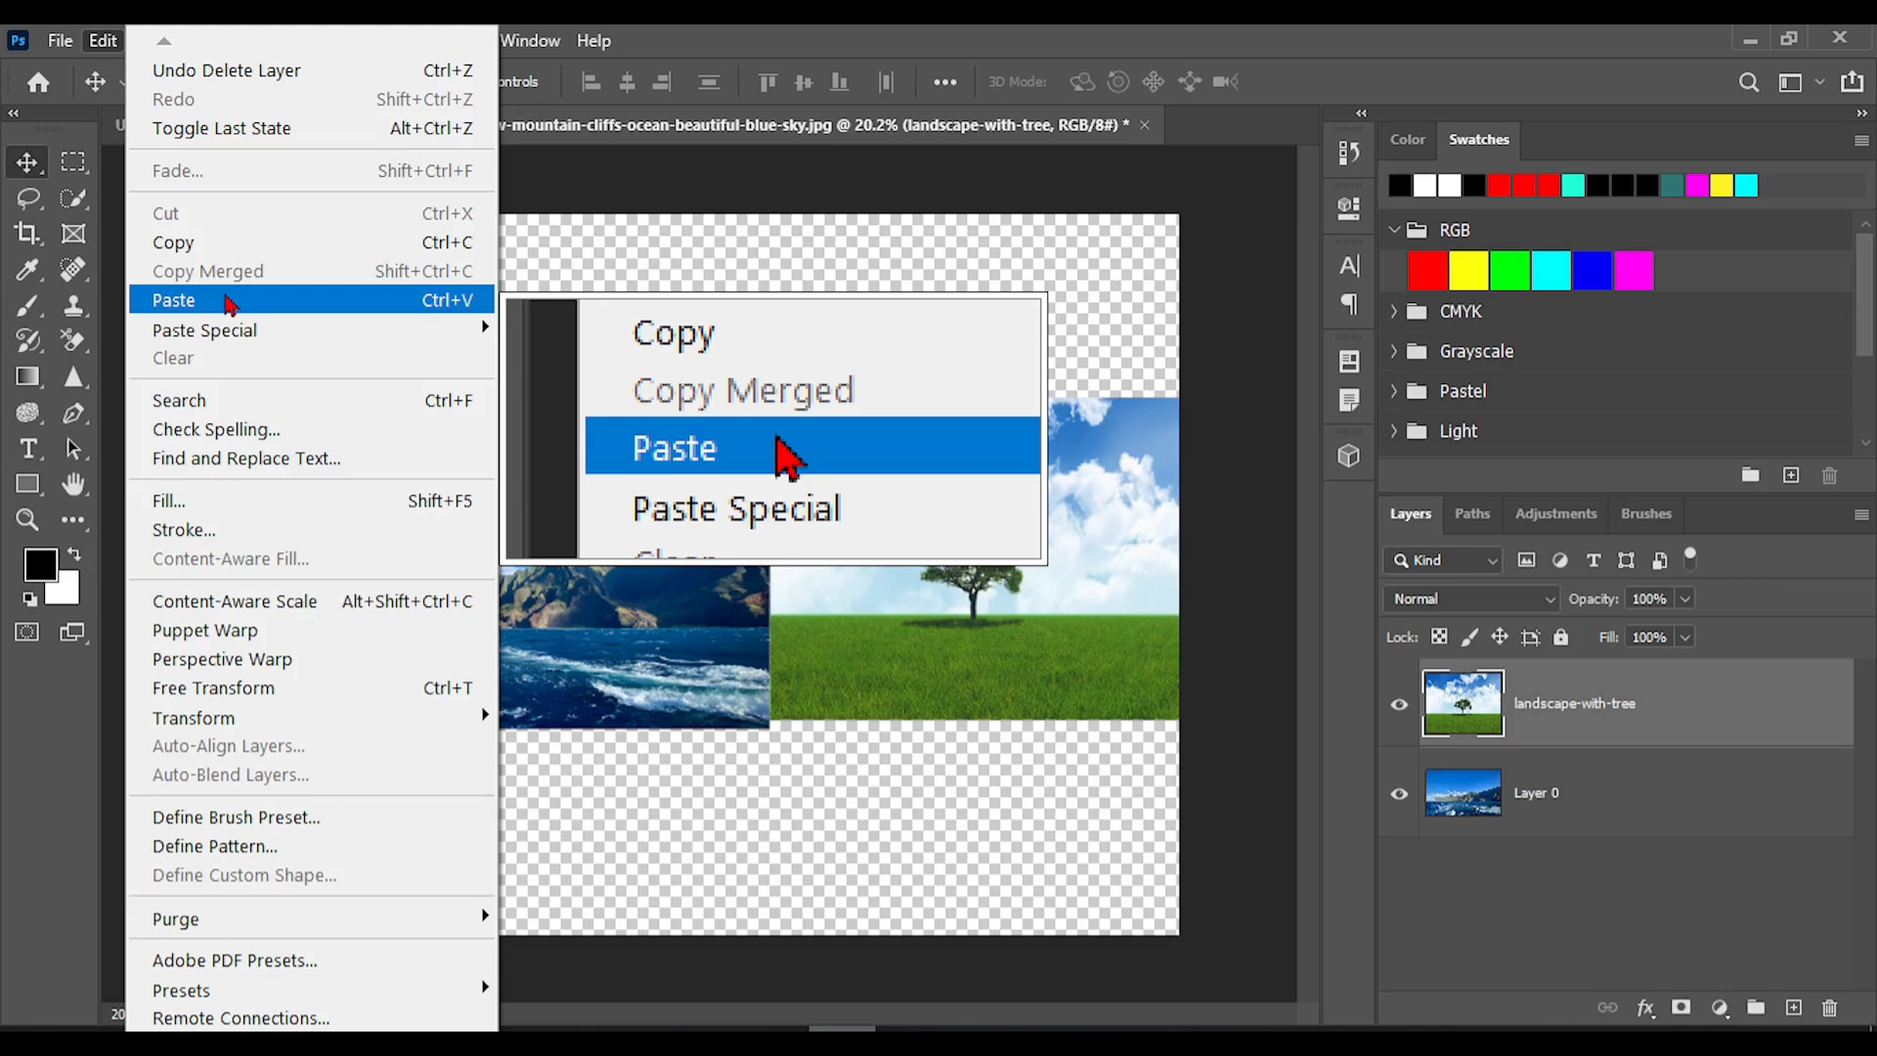
click(229, 301)
drag(629, 626, 592, 770)
click(105, 42)
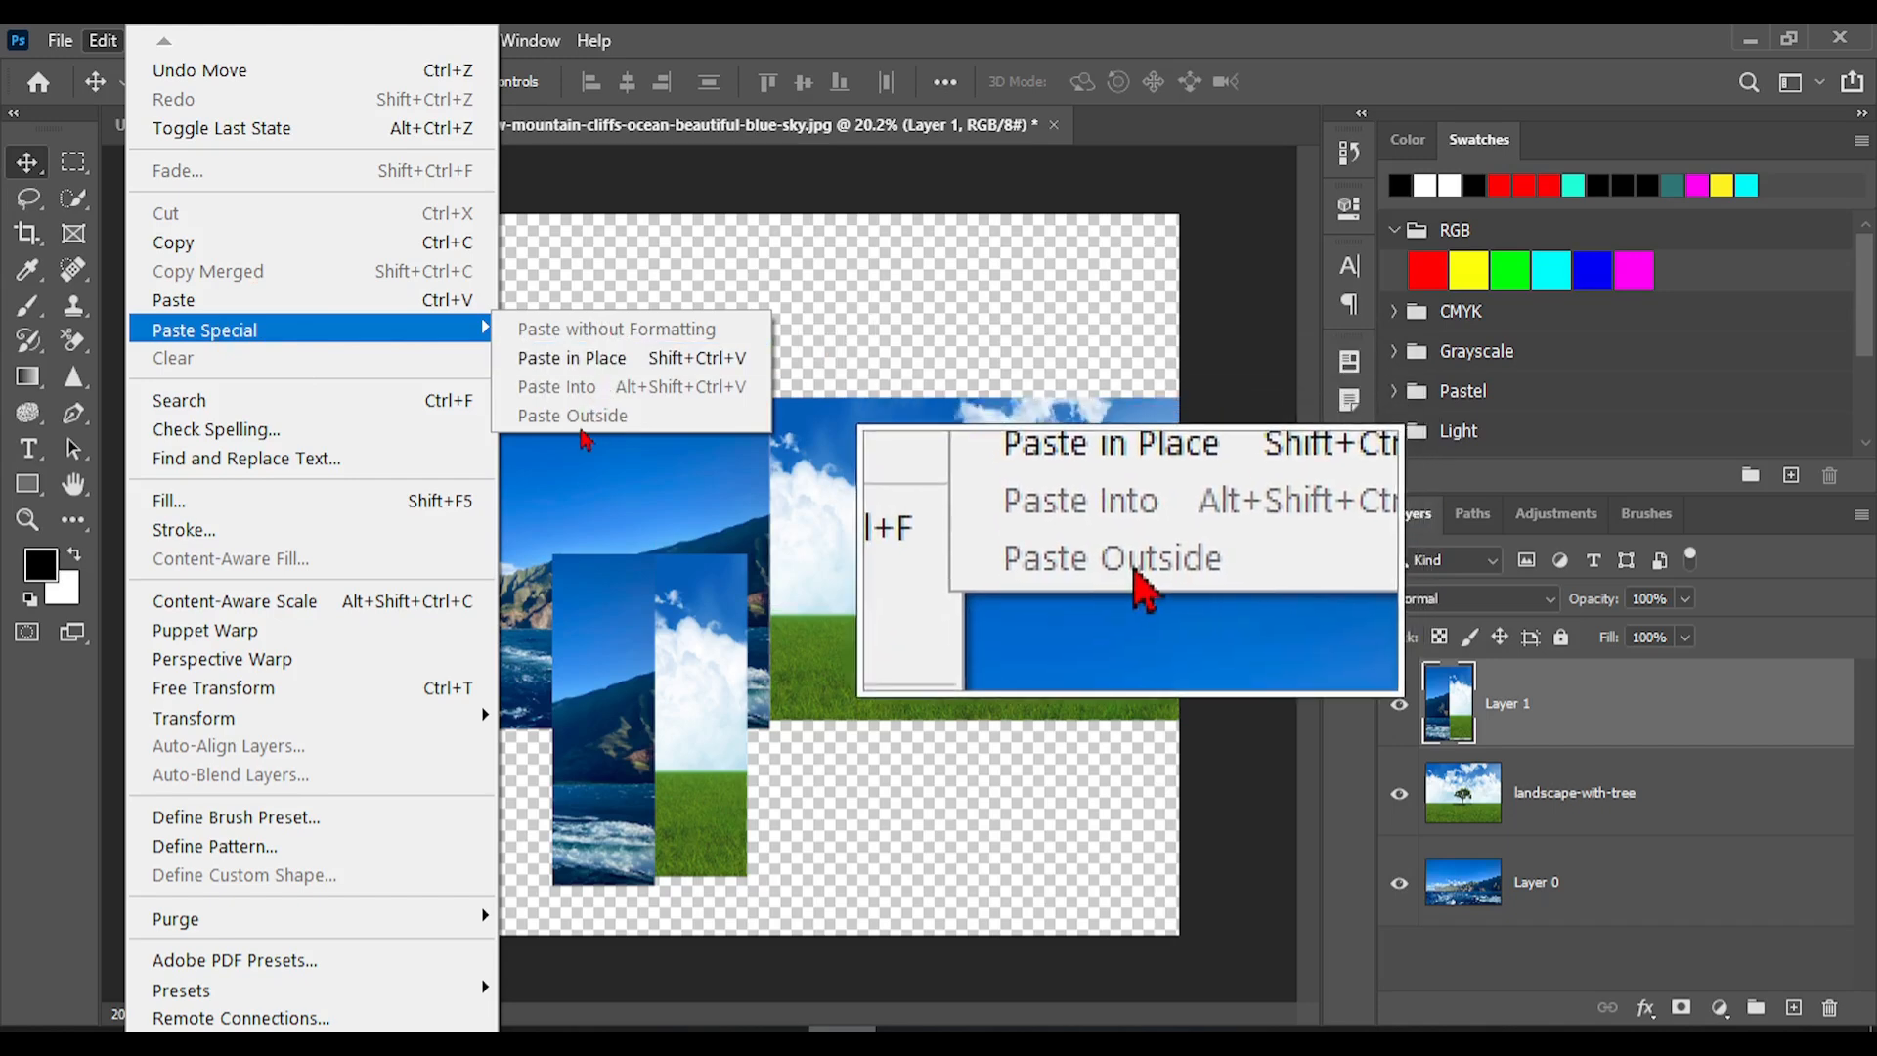
click(635, 552)
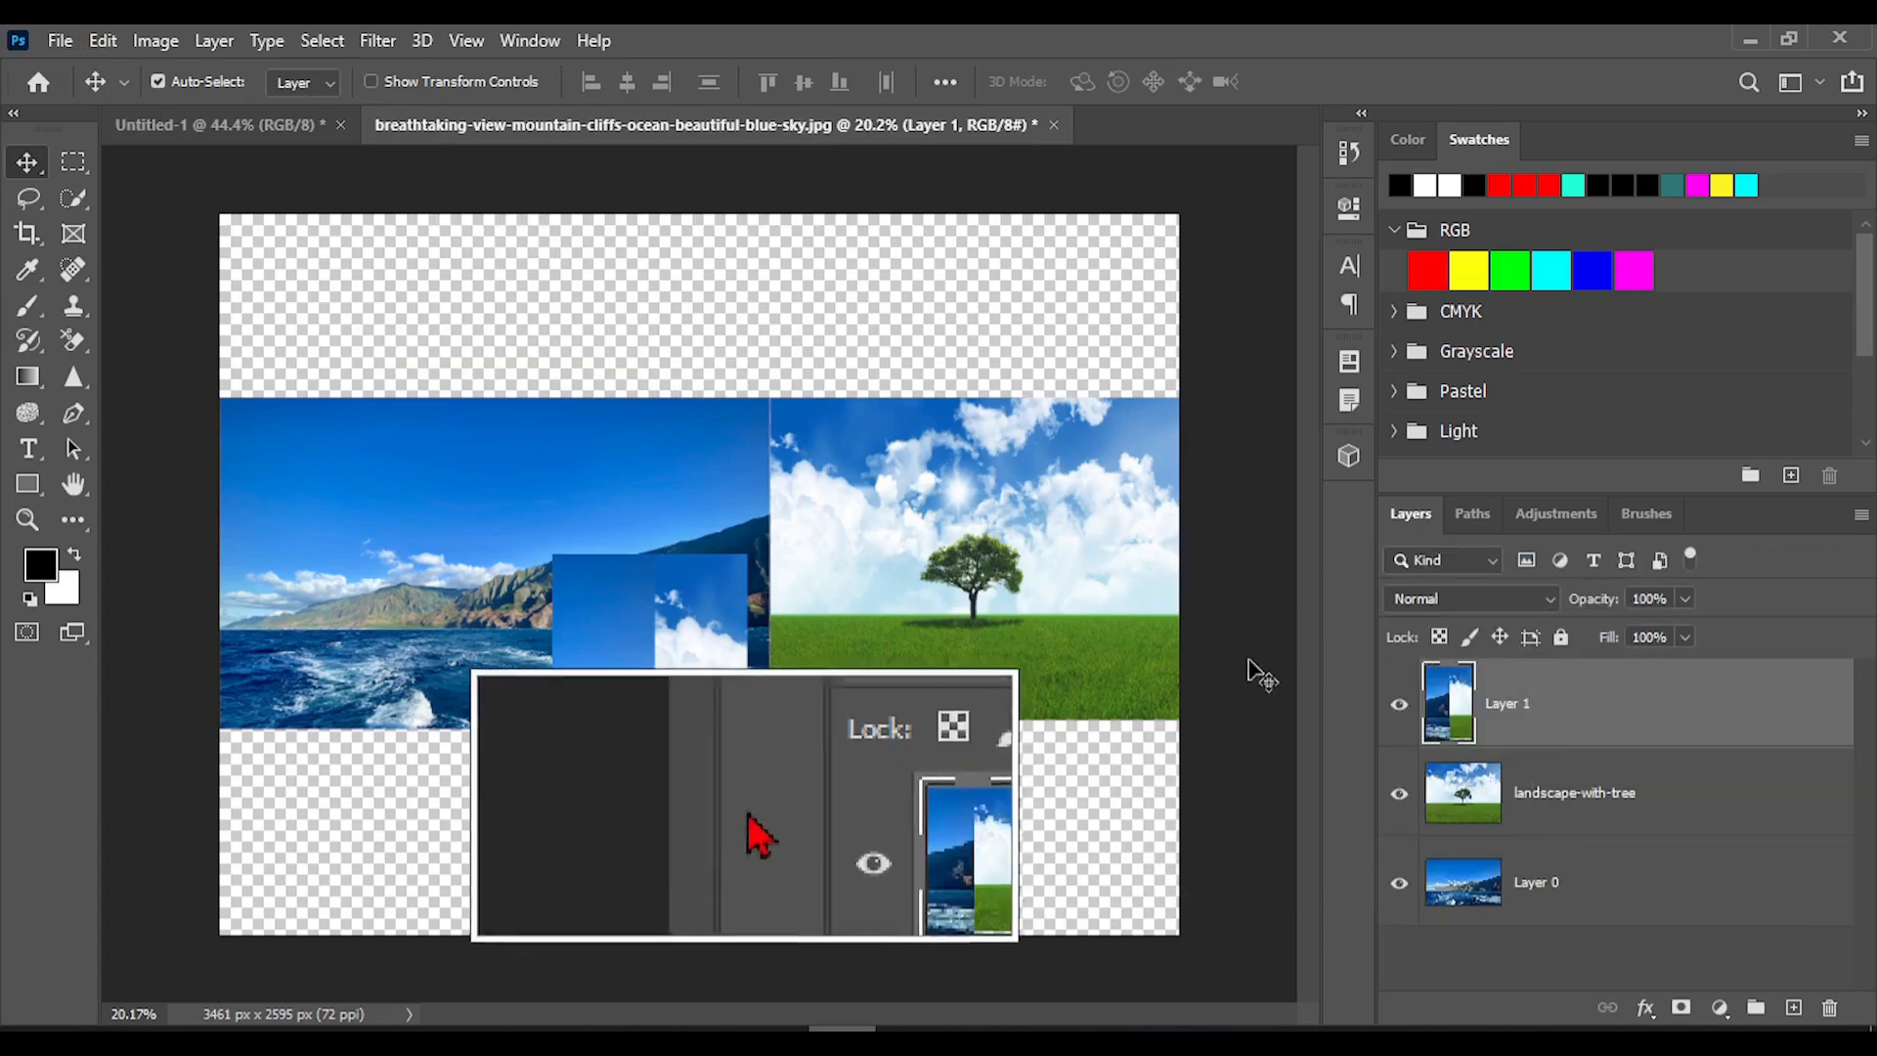
Undo all the pasting, placing and Free Transform changes back to the single full-size mountain photo on Layer 0.
key(ctrl)
key(ctrl+z)
key(ctrl+z)
key(ctrl+z)
key(ctrl+z)
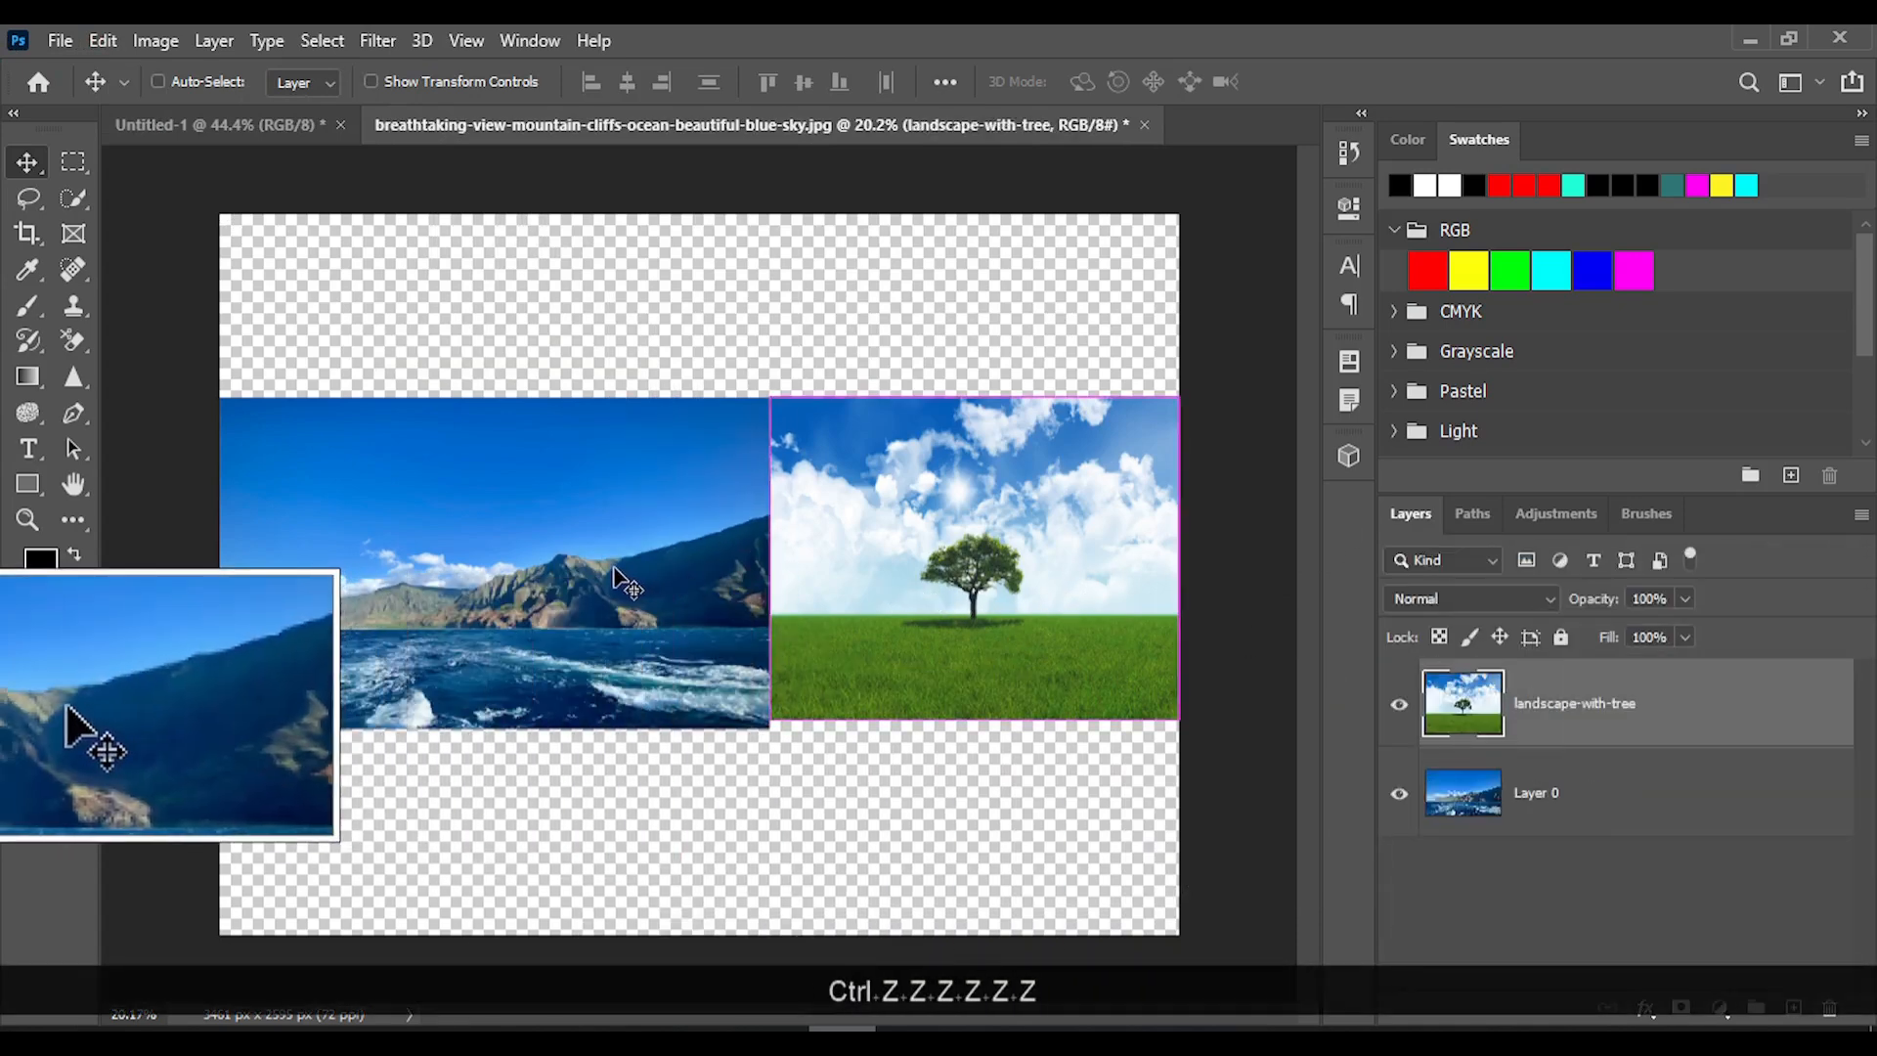
key(ctrl+z)
key(ctrl+z)
key(ctrl+z)
key(ctrl+z)
key(ctrl+z)
key(ctrl+z)
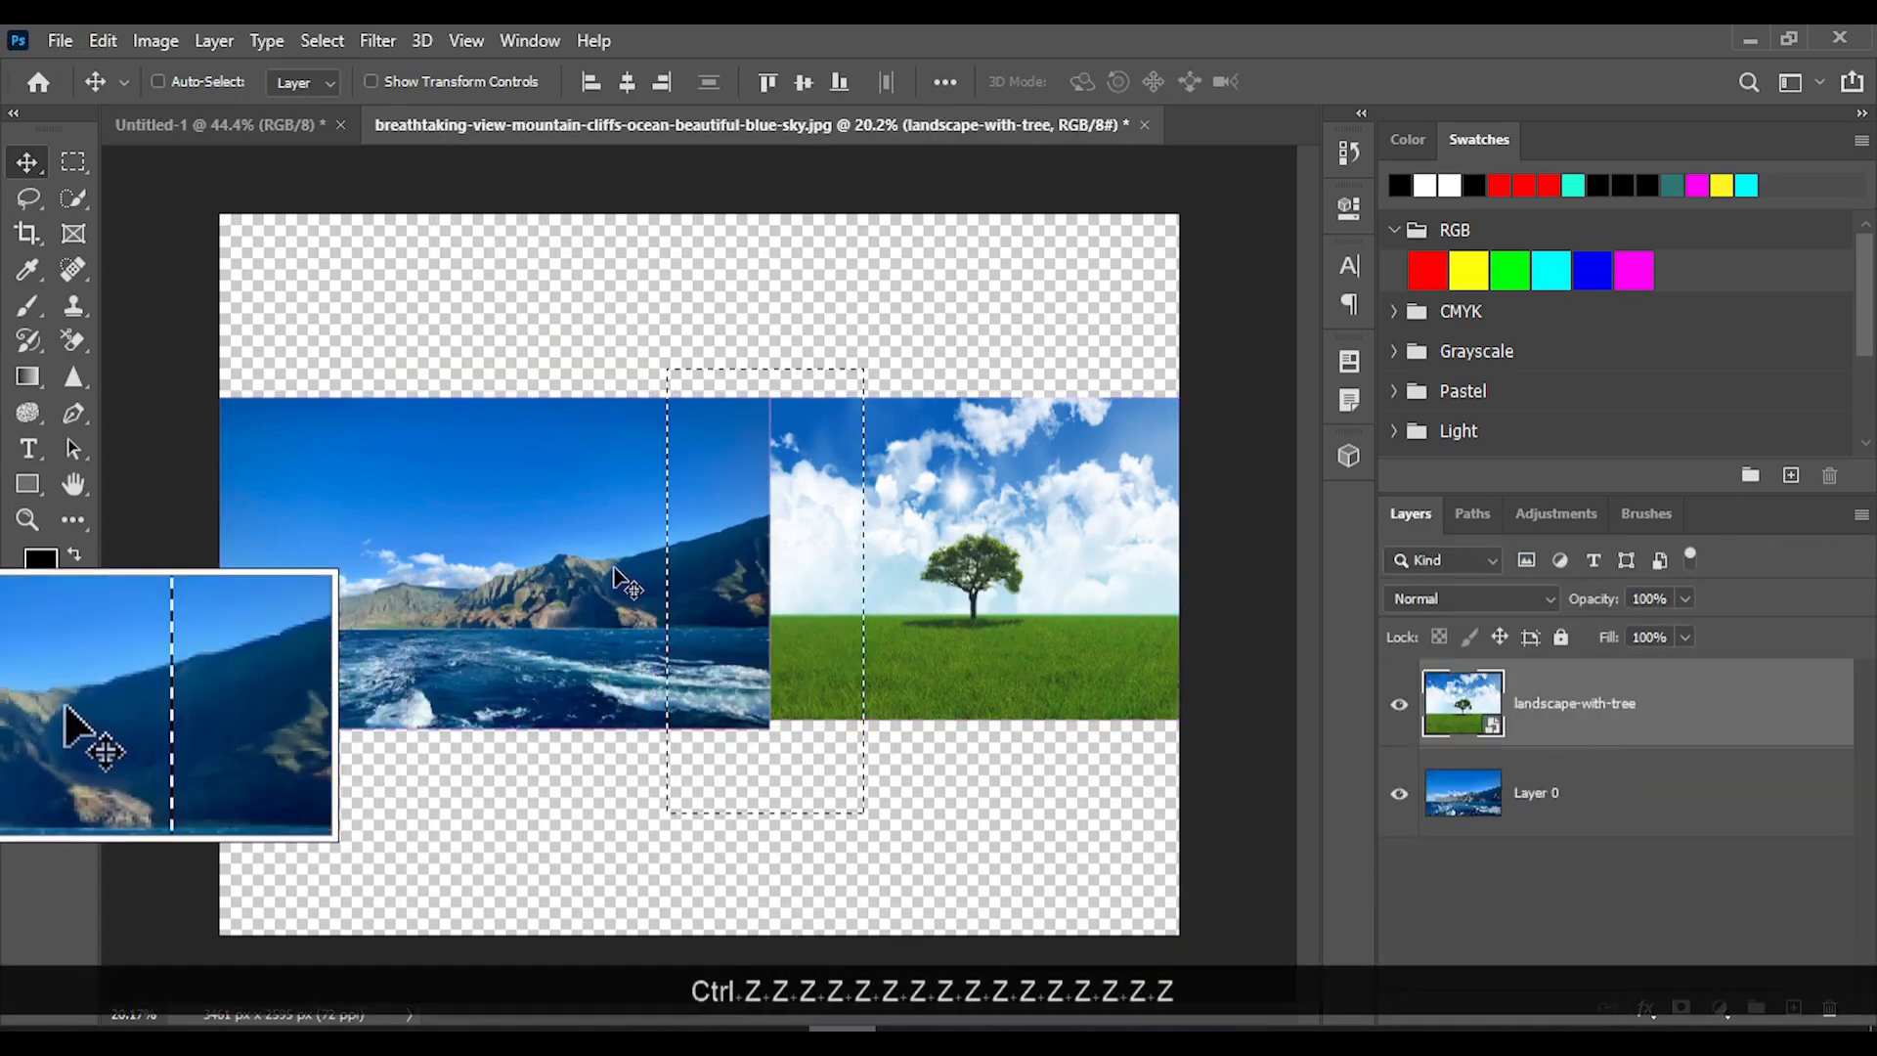
key(ctrl+z)
key(ctrl+z)
key(ctrl+z)
key(ctrl+z)
key(ctrl+z)
key(ctrl+z)
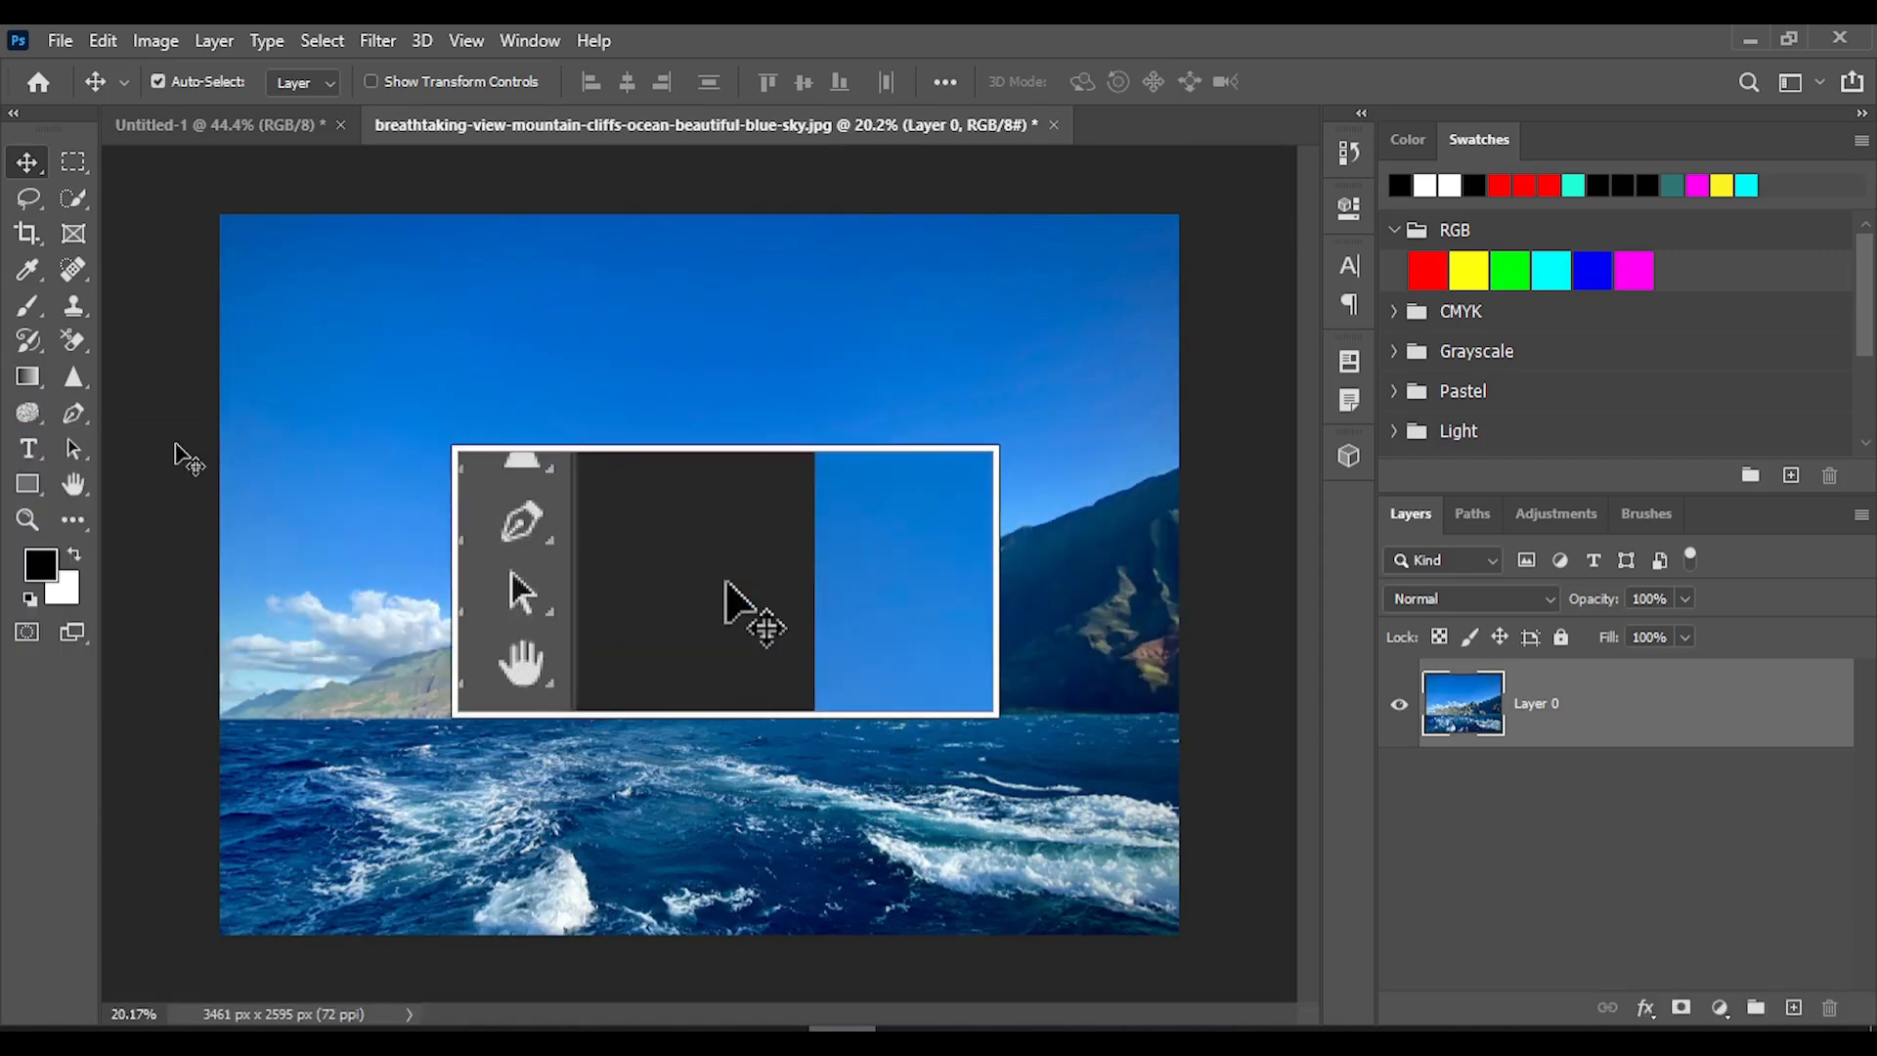
Add the horizontal text "Clarity" in the sky of the mountain photo.
click(103, 40)
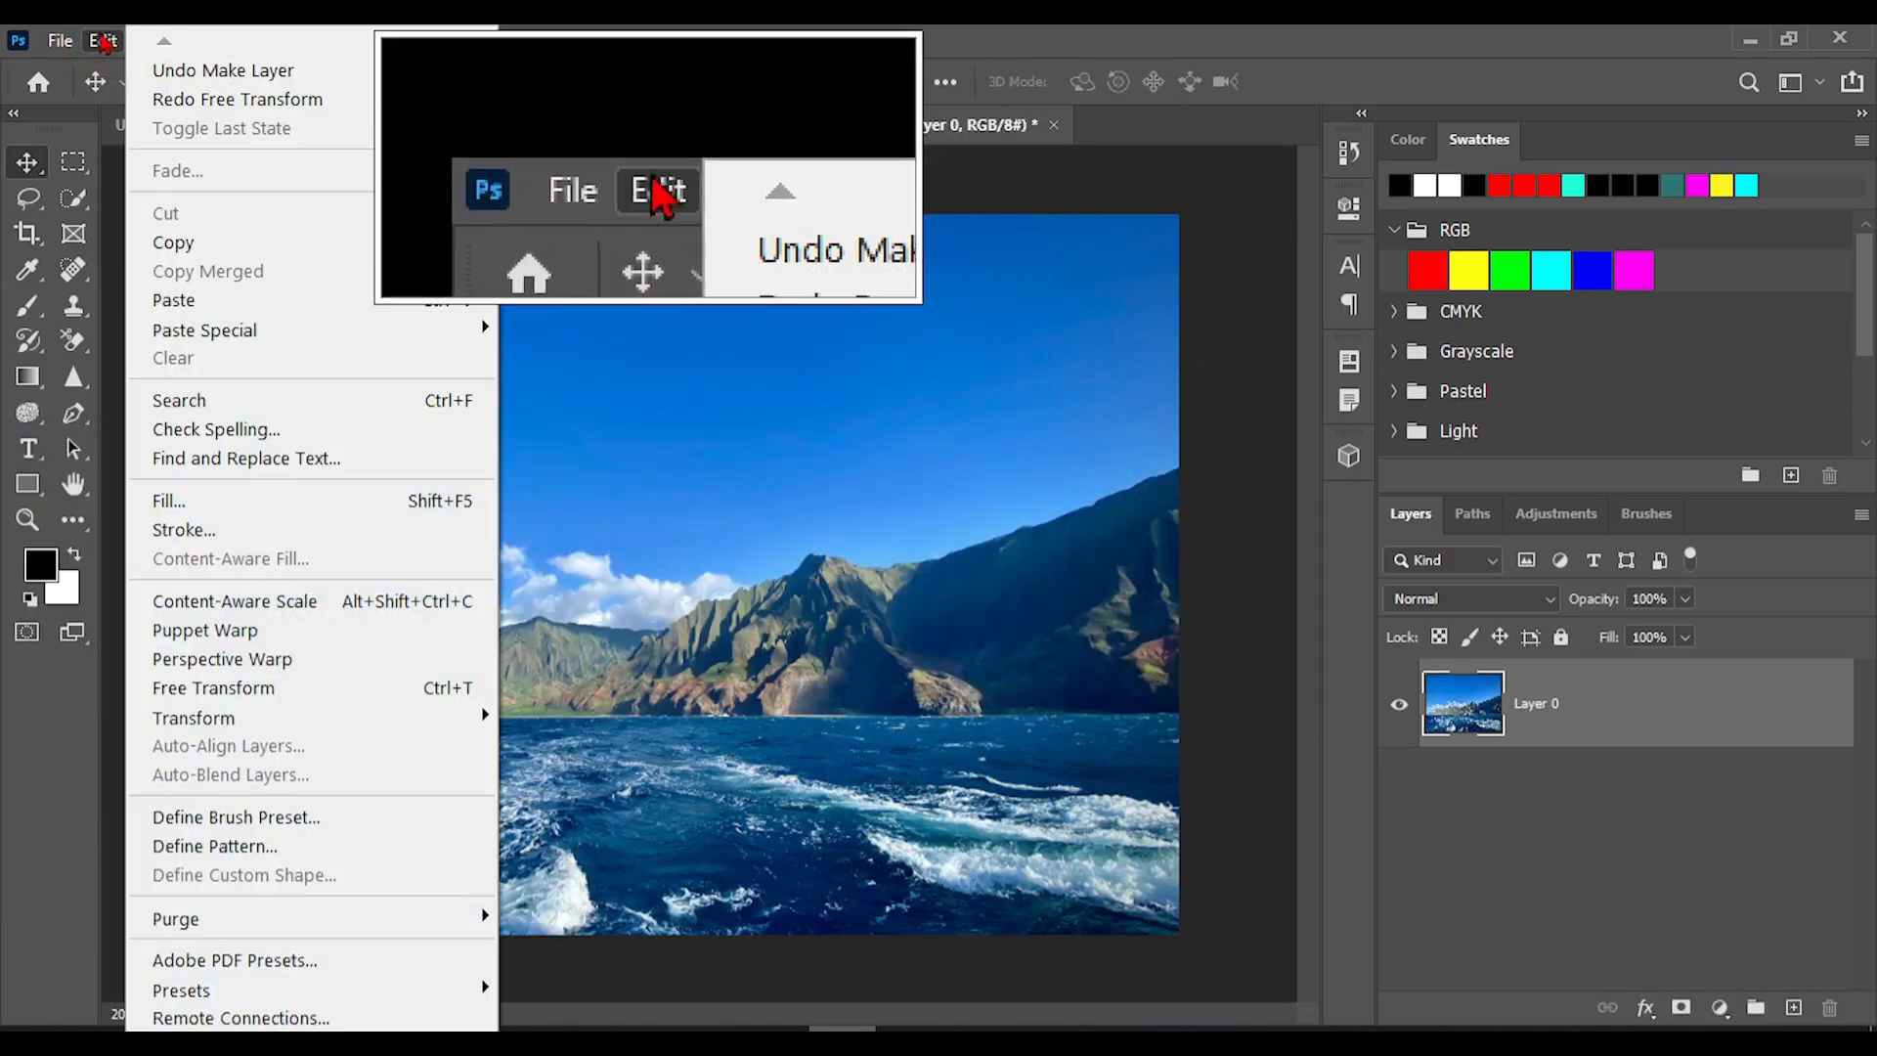
click(103, 40)
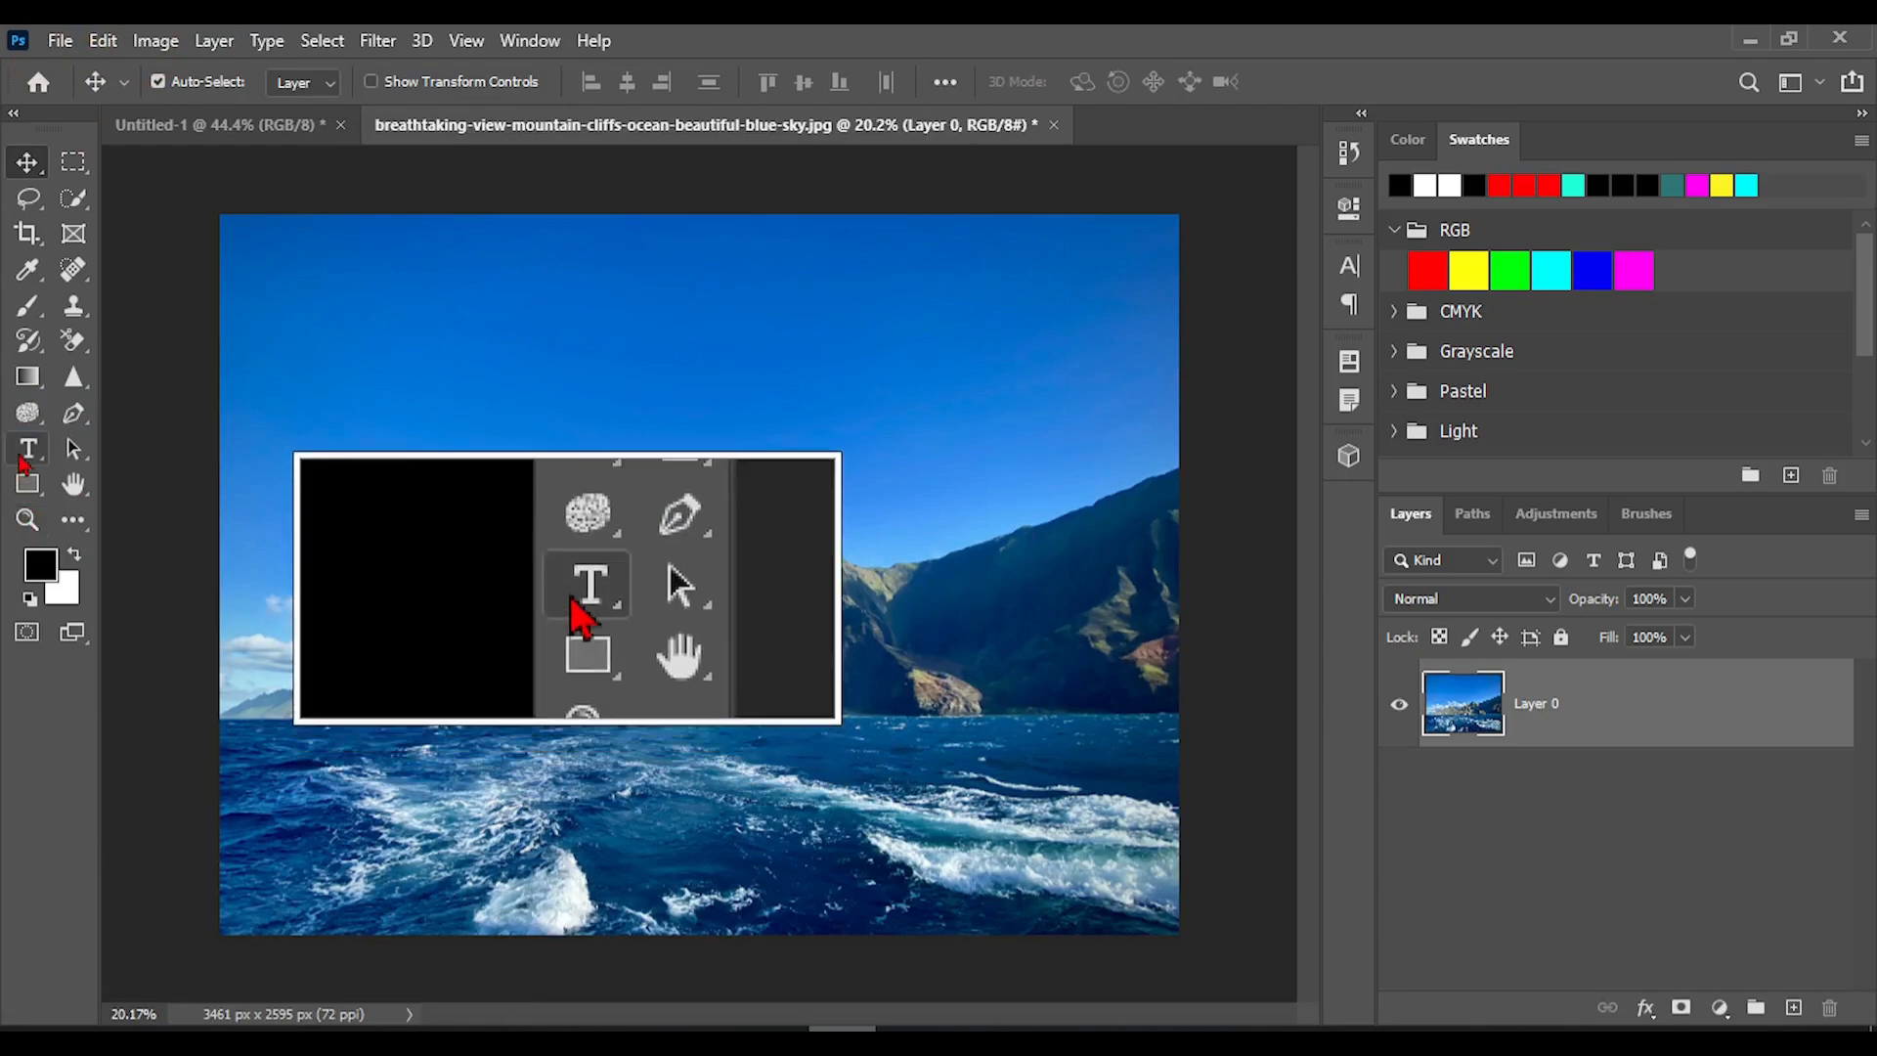
click(20, 455)
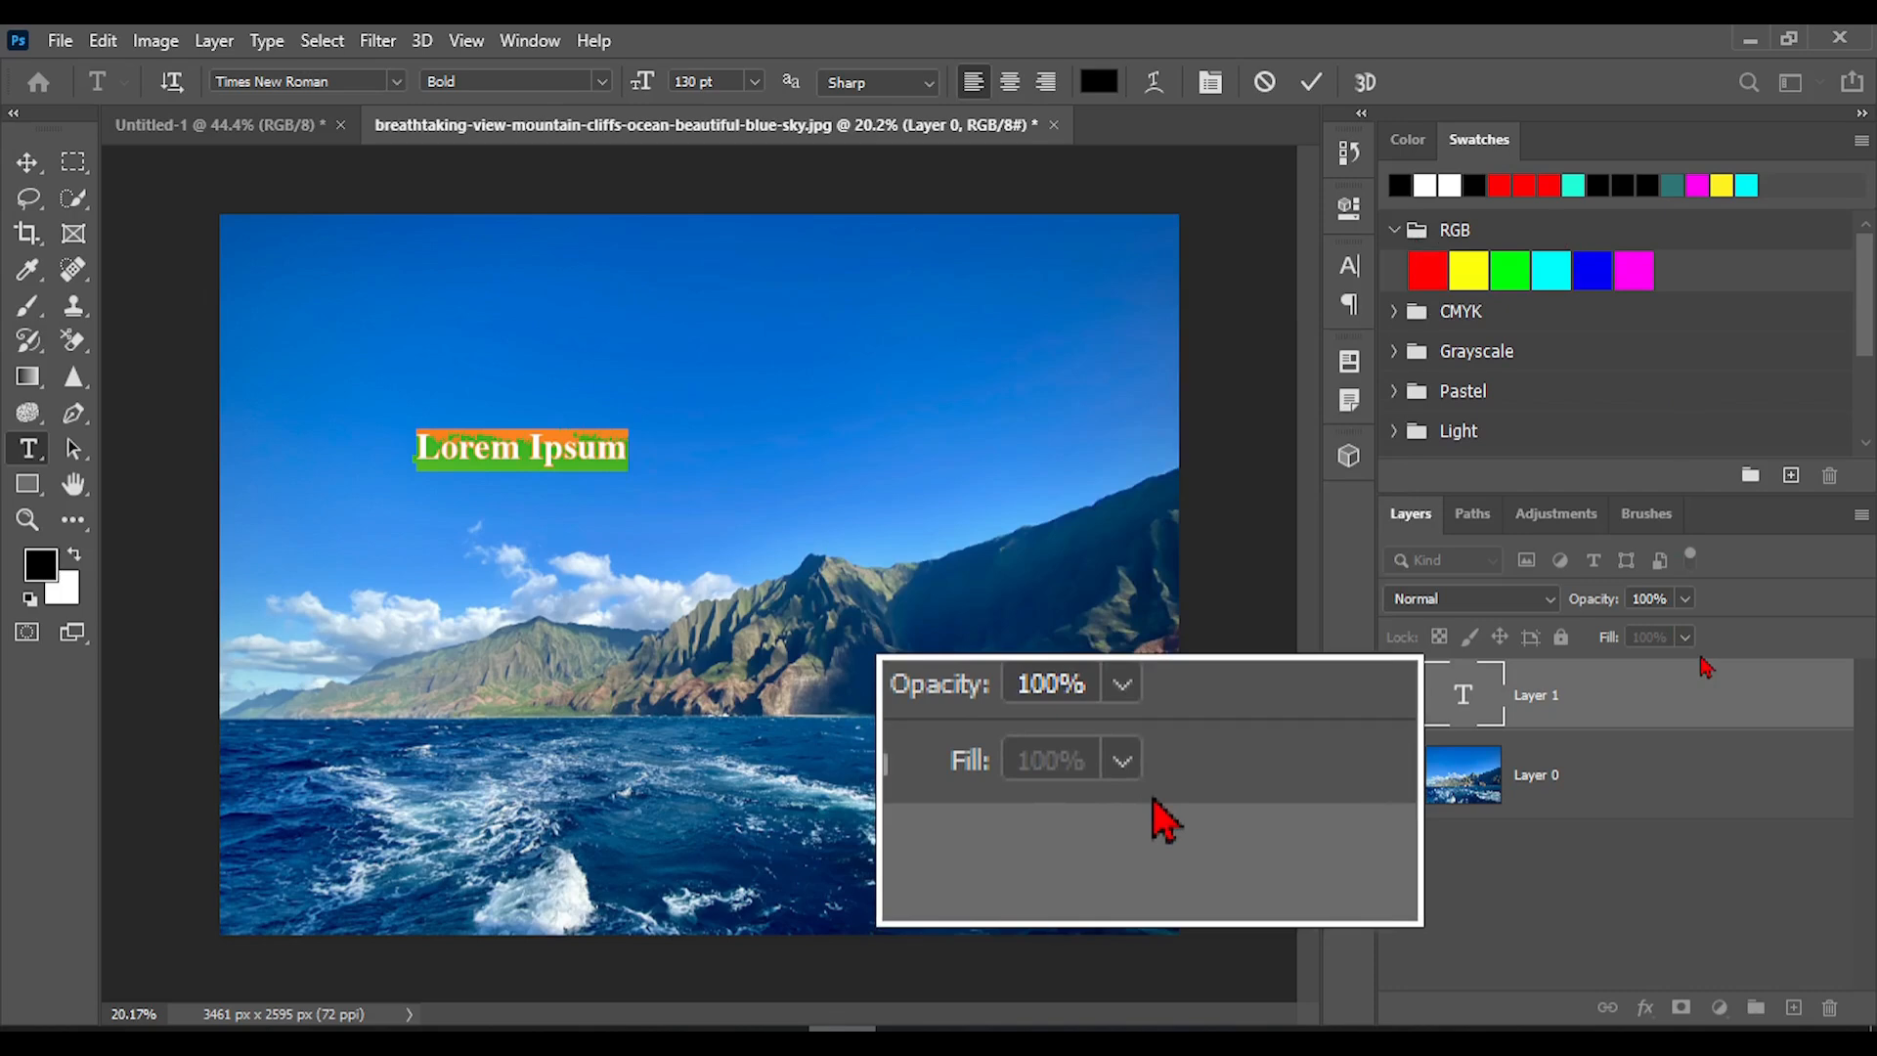
text(Clarity)
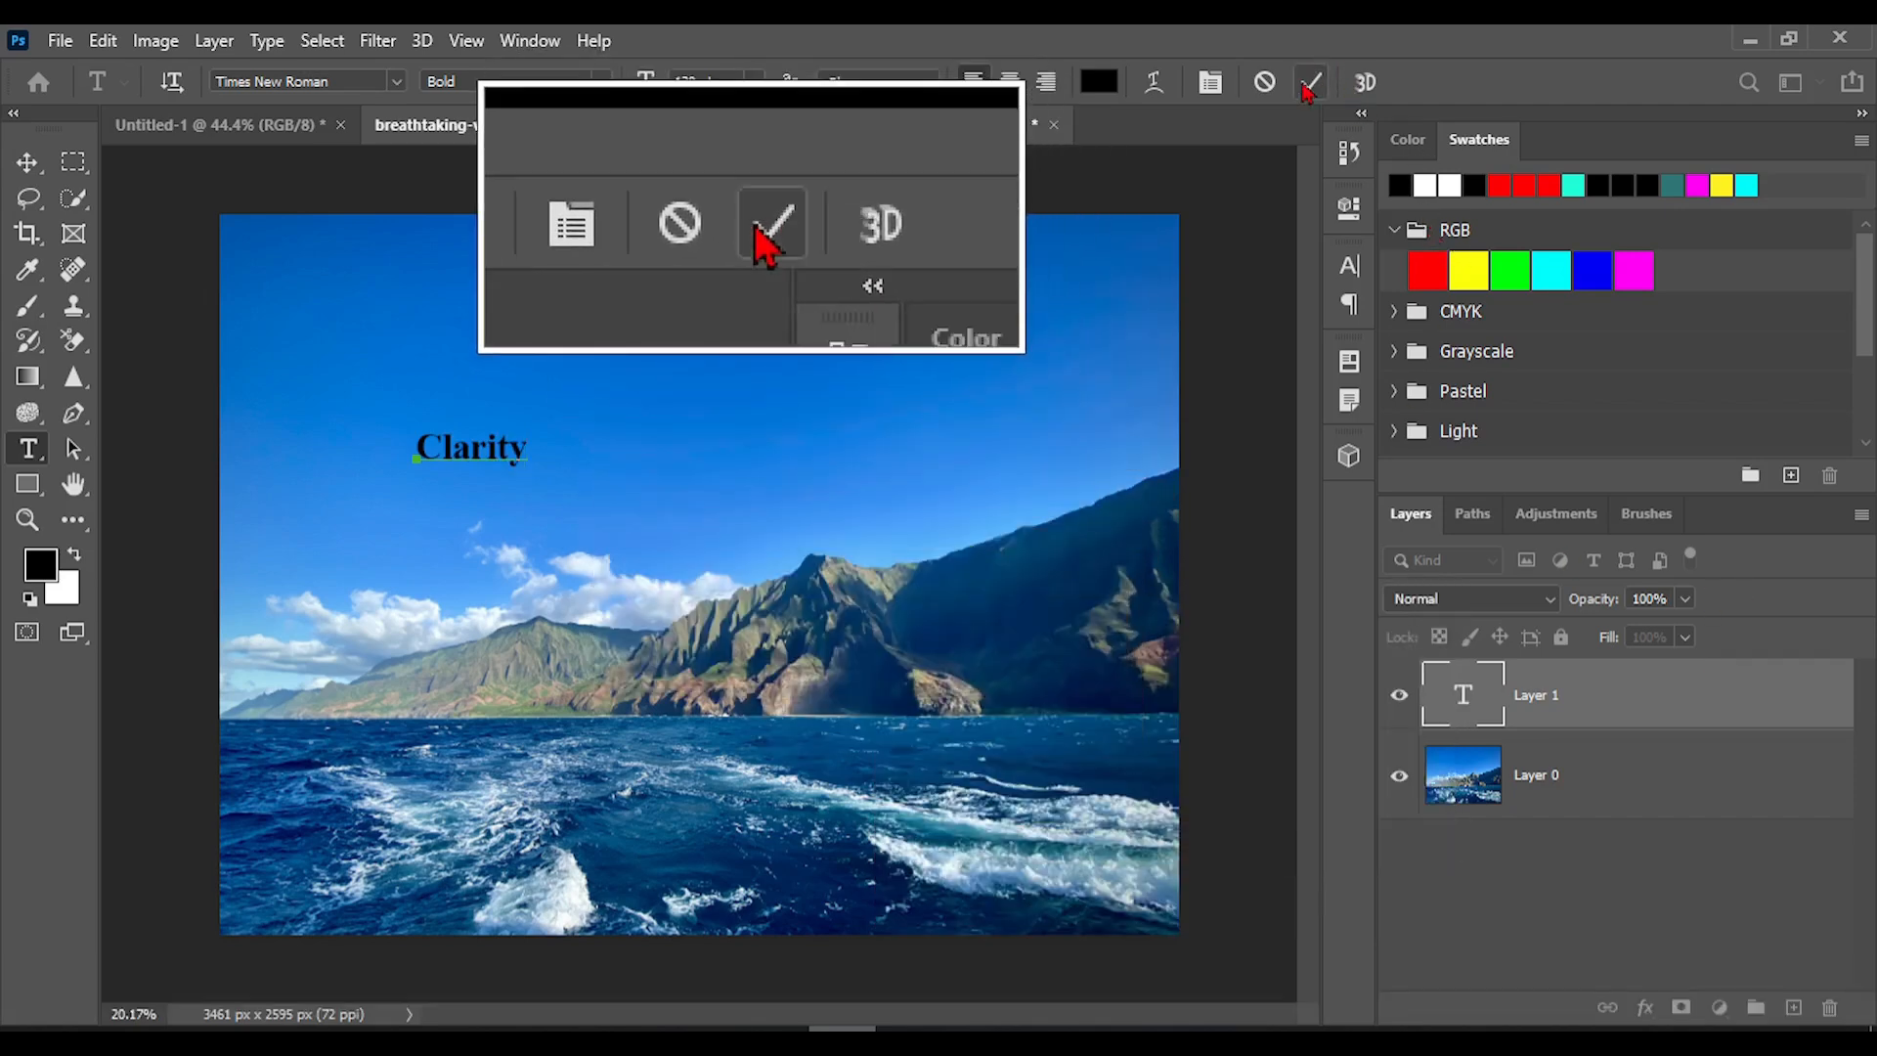
Try the RGB swatches on the selected "Clarity" text and recolour it red.
click(1568, 264)
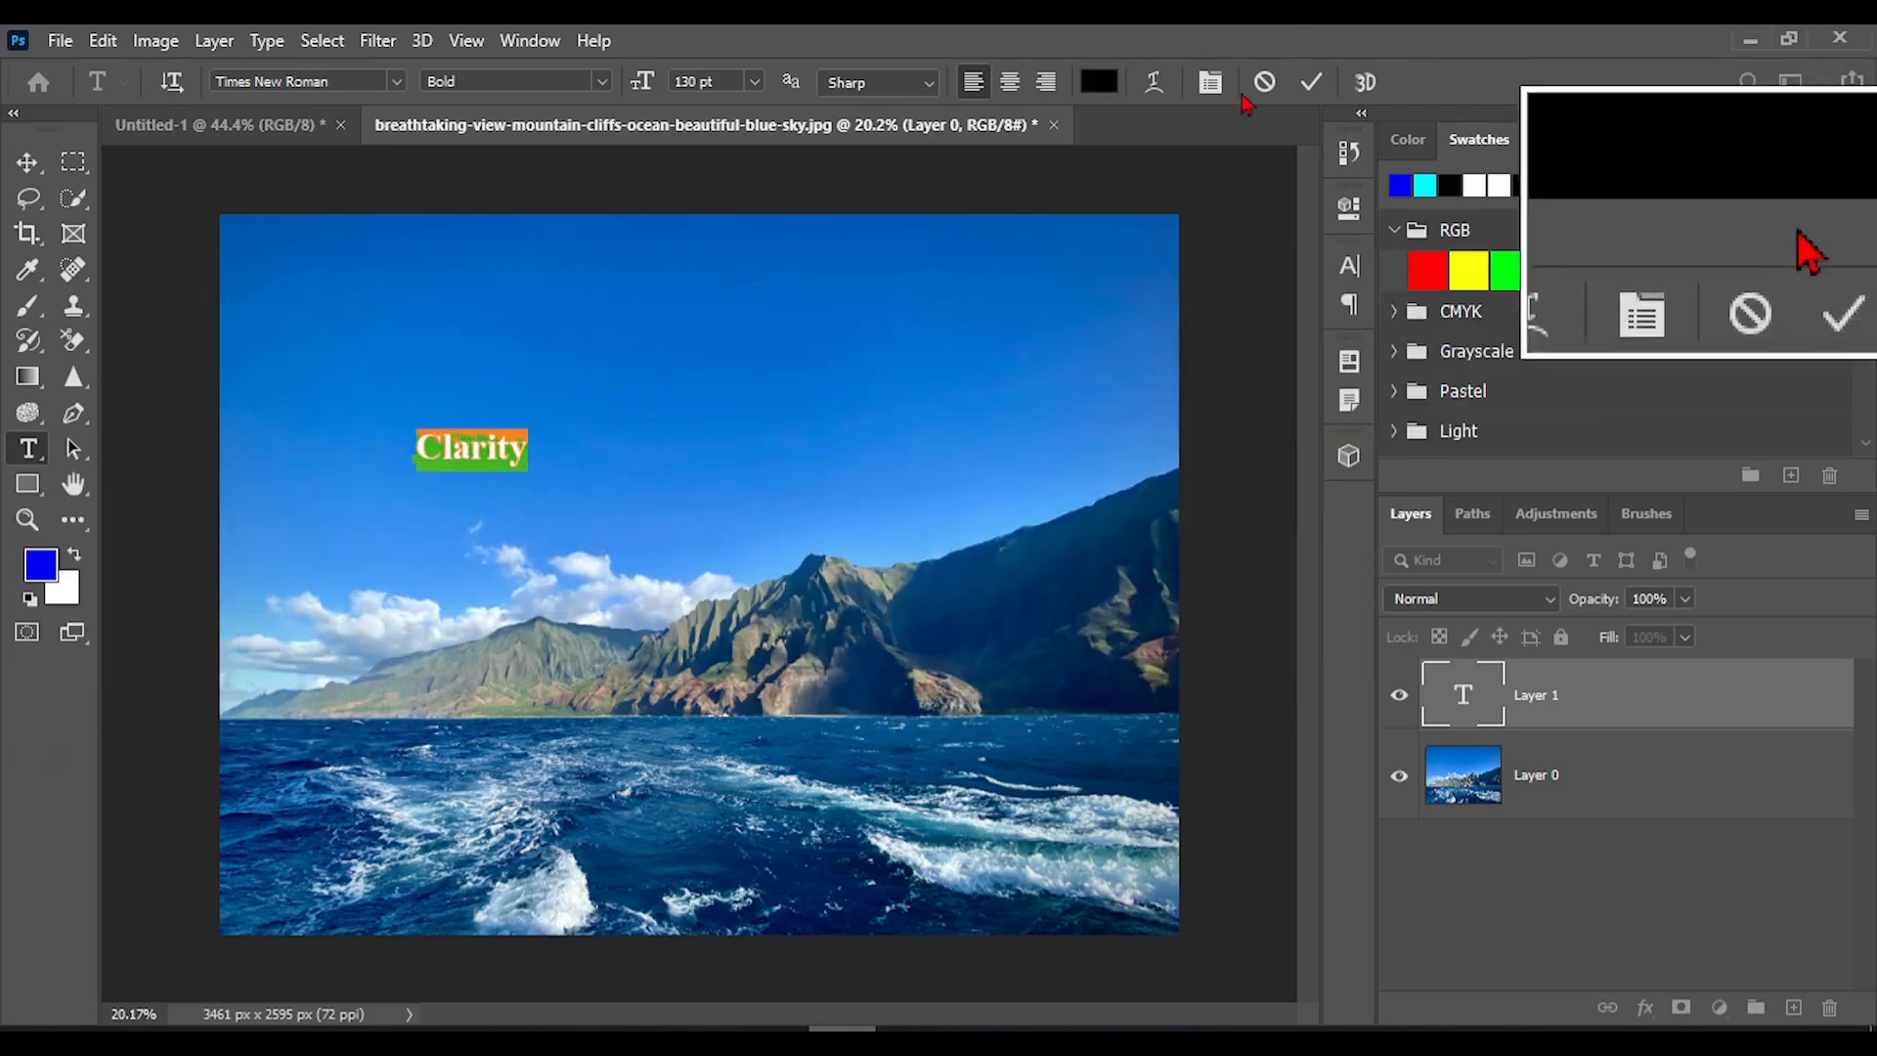
click(1629, 279)
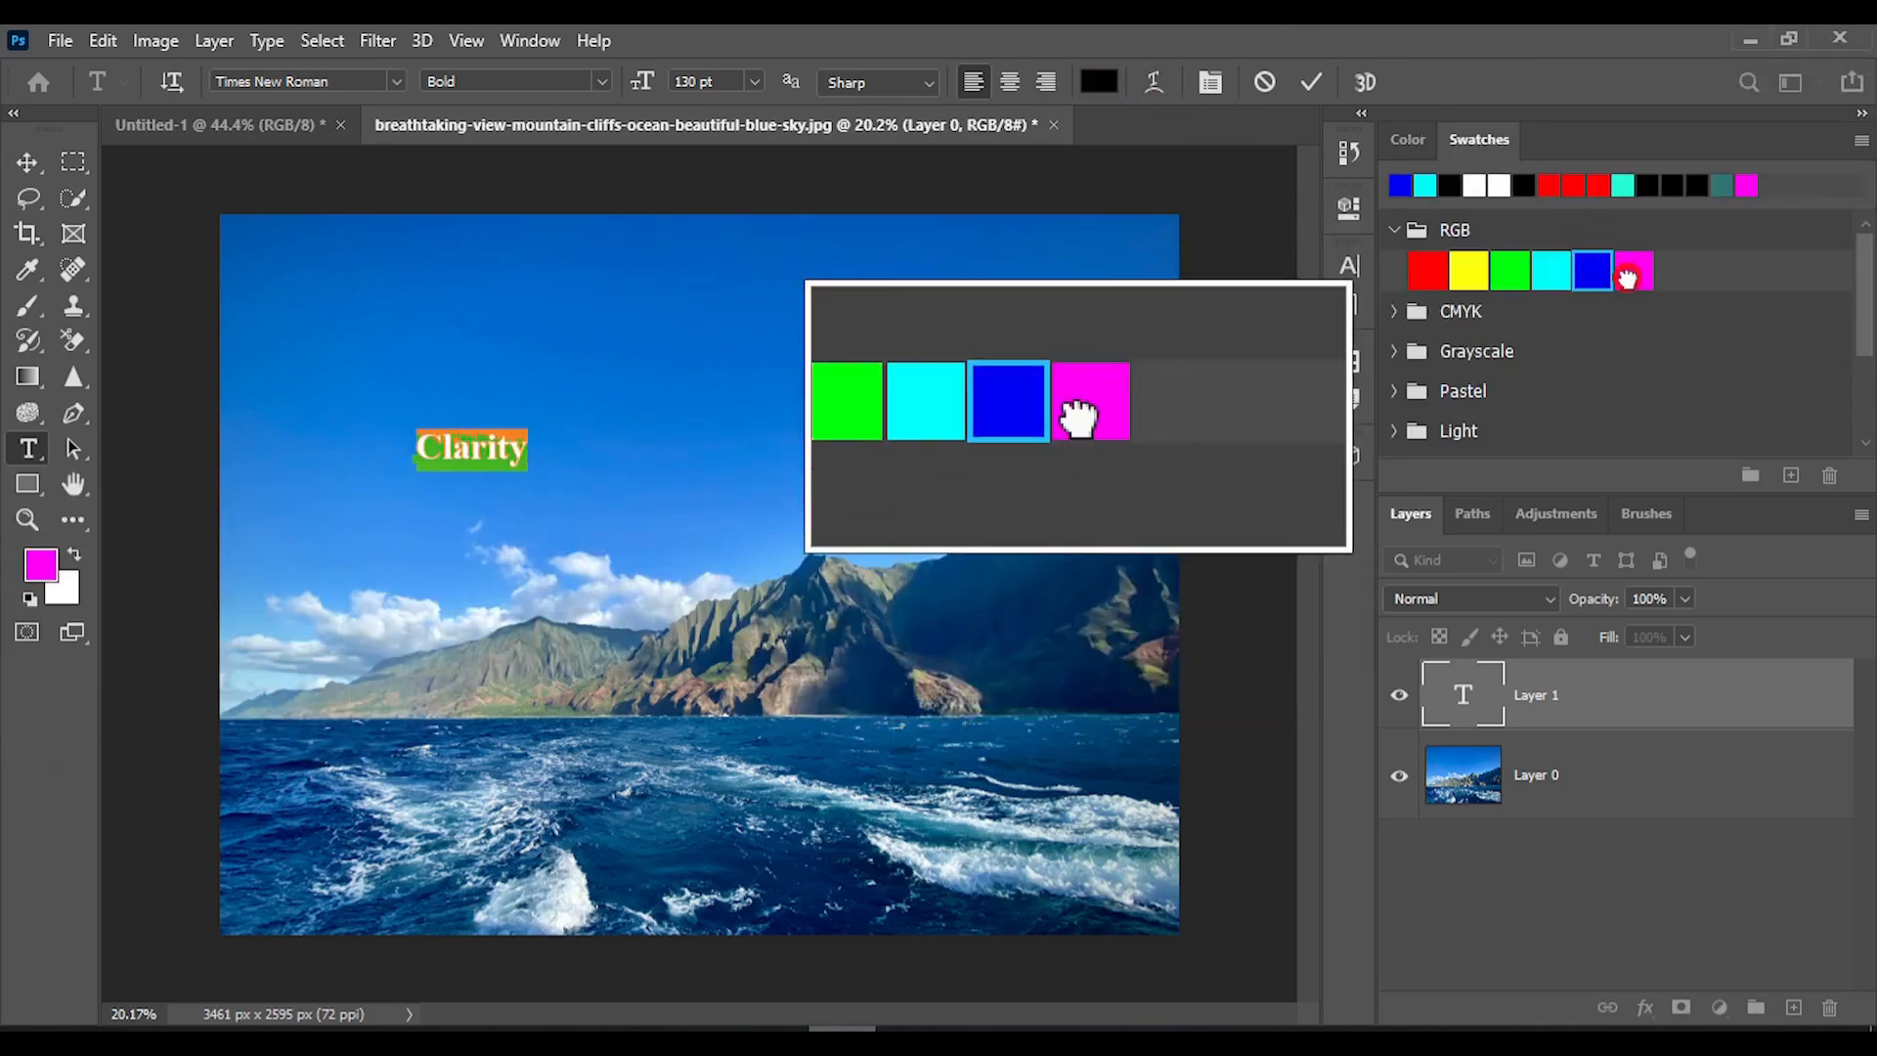
click(1575, 185)
click(1112, 313)
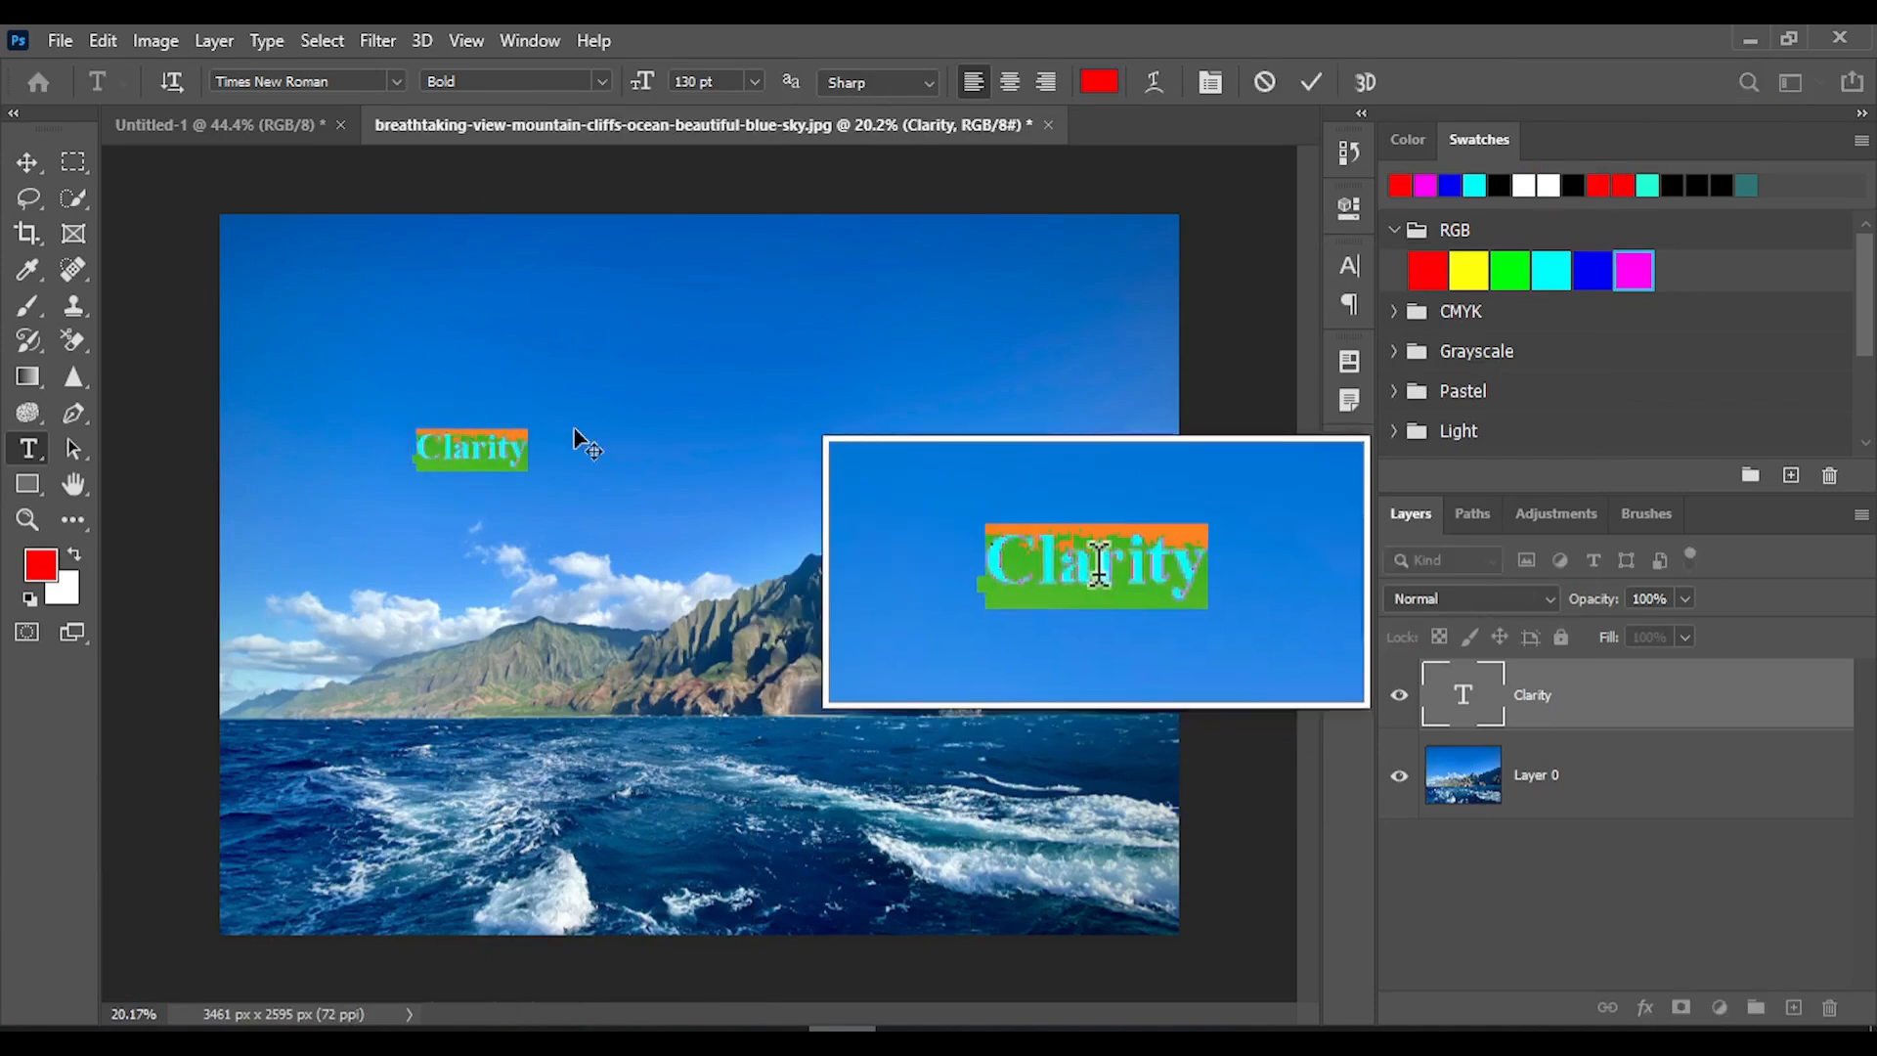
Copy the "Clarity" text and insert it in a new text layer in Untitled-1 using Paste without Formatting.
key(ctrl+c)
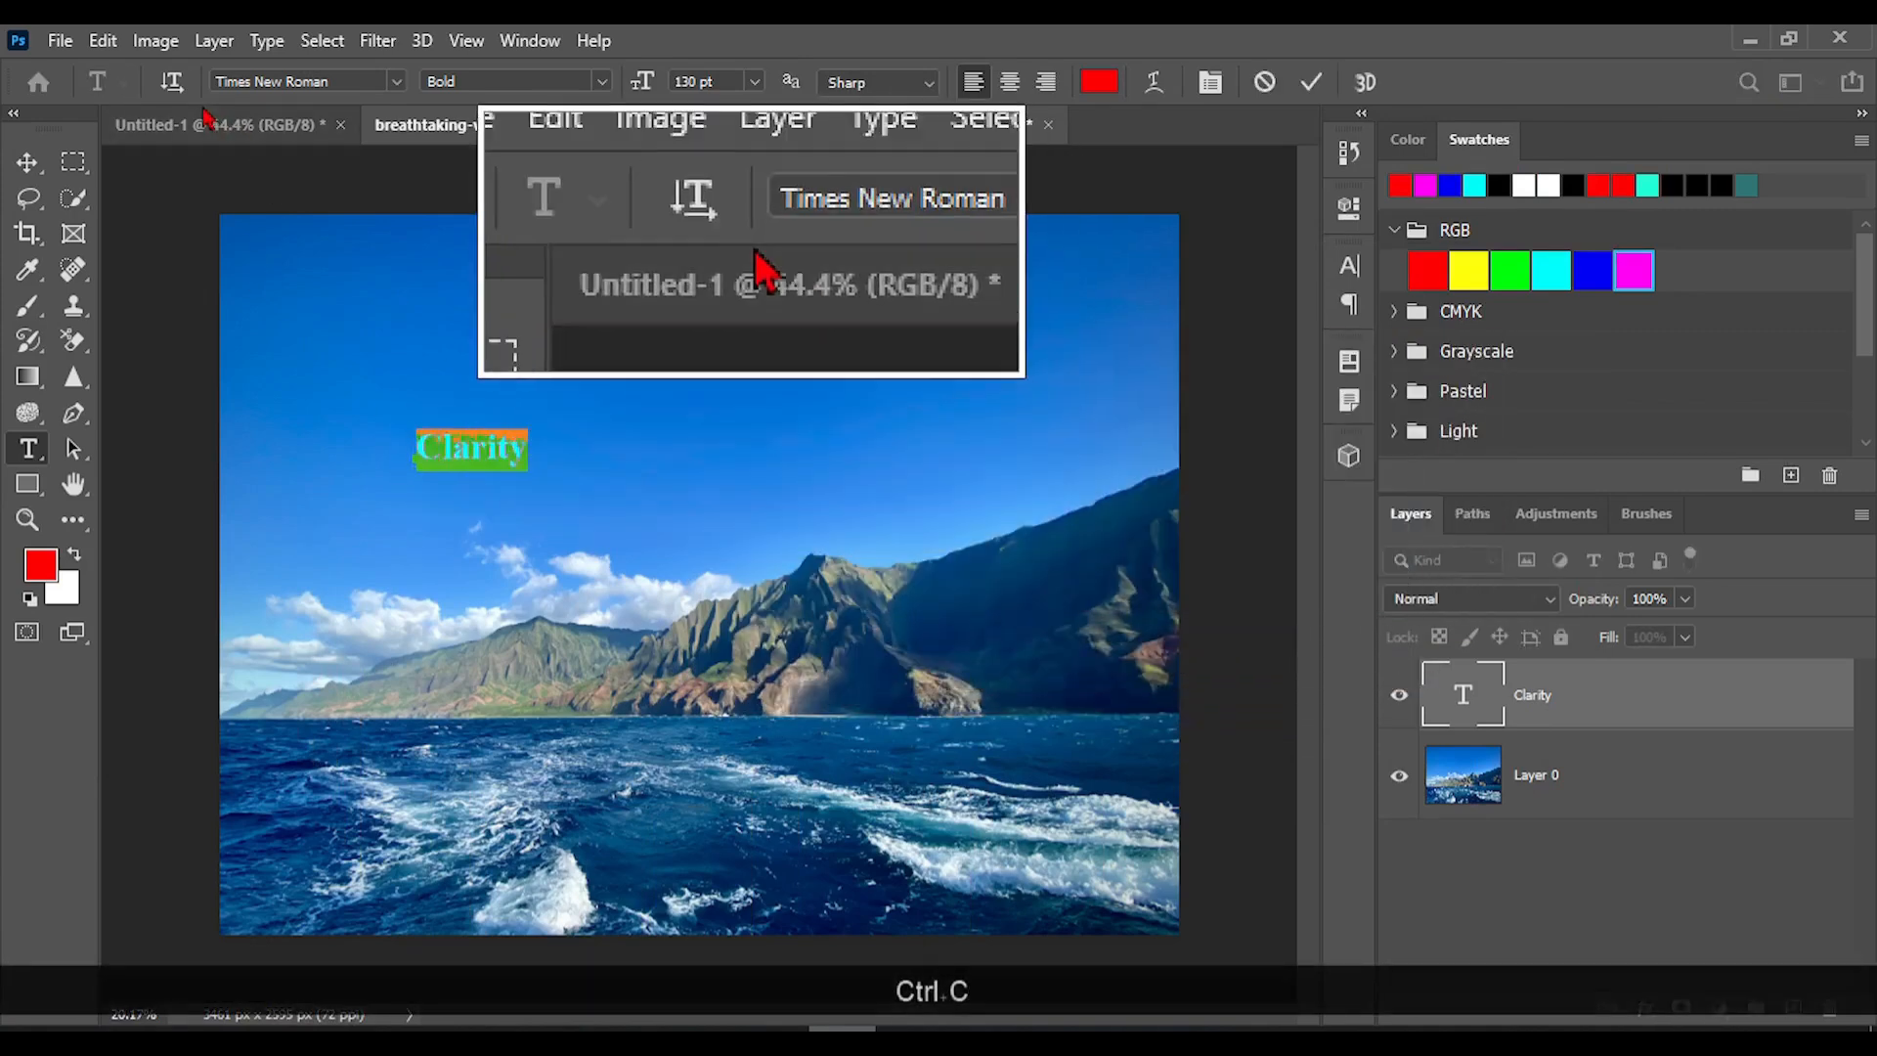
click(223, 124)
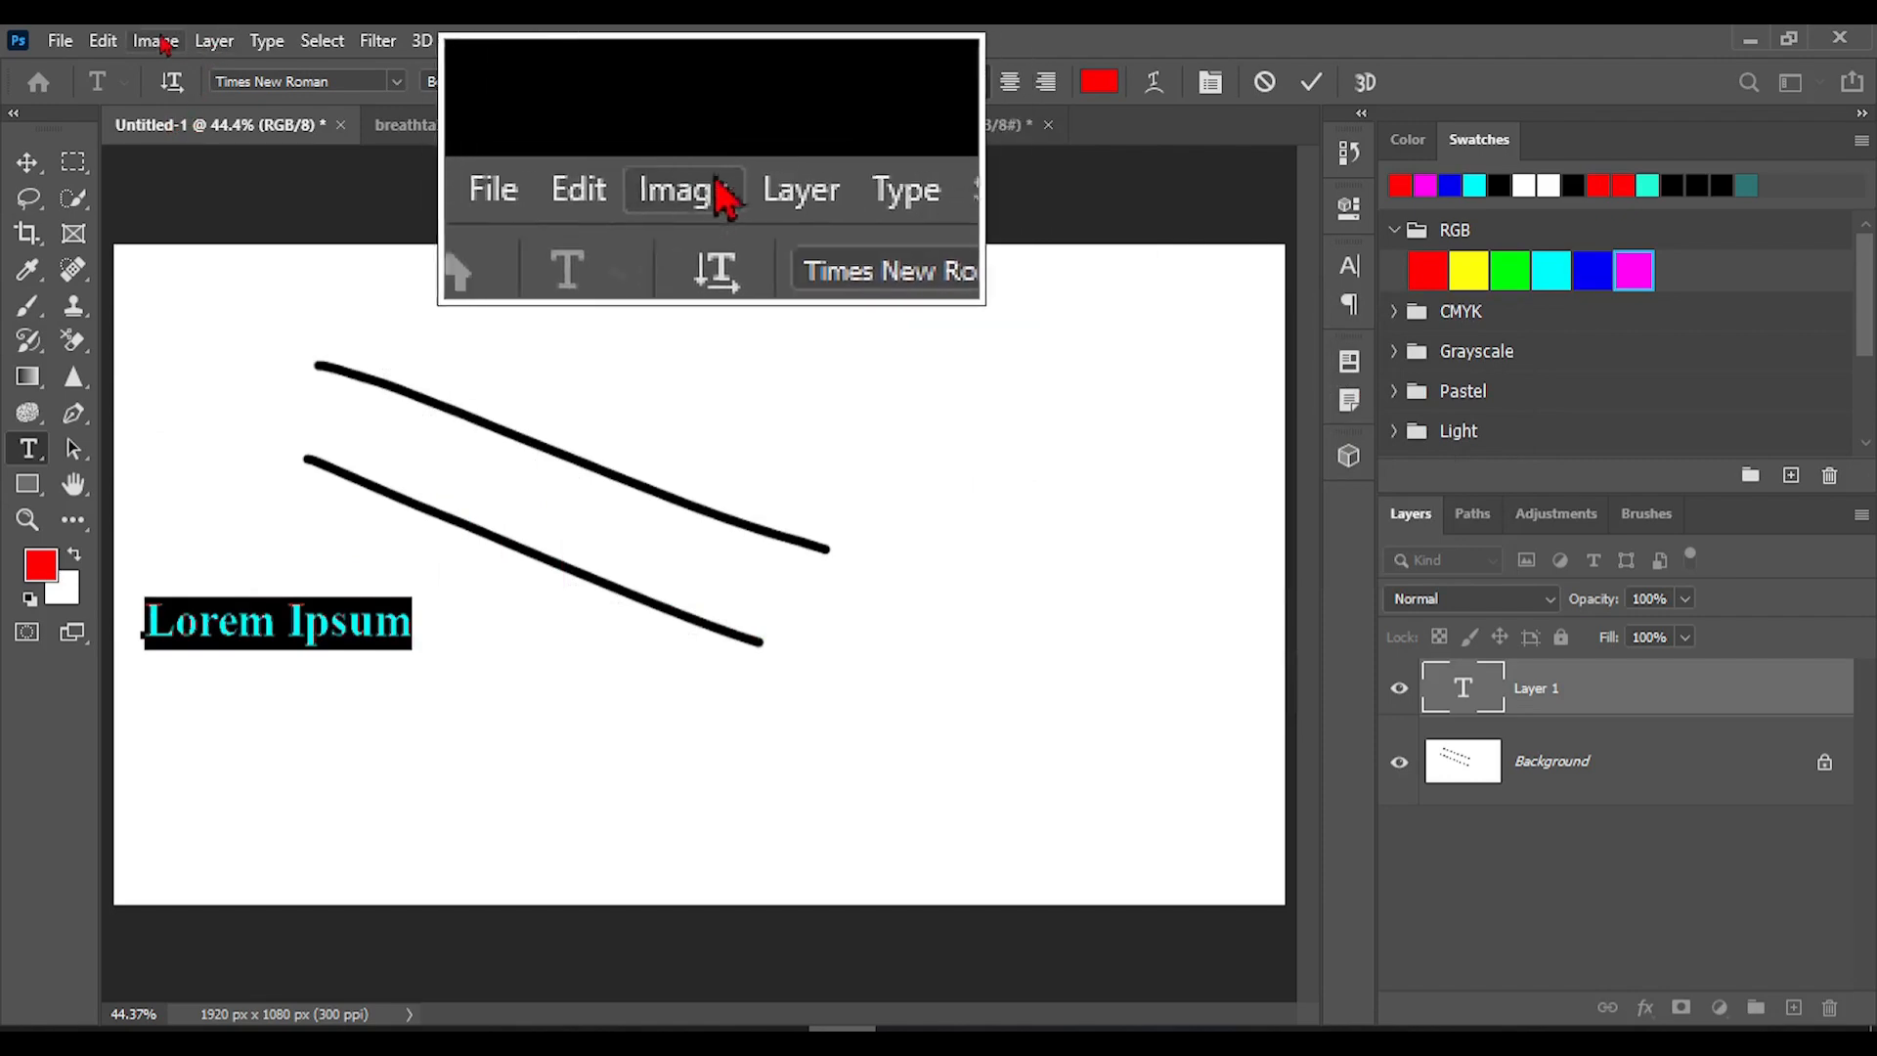
click(103, 40)
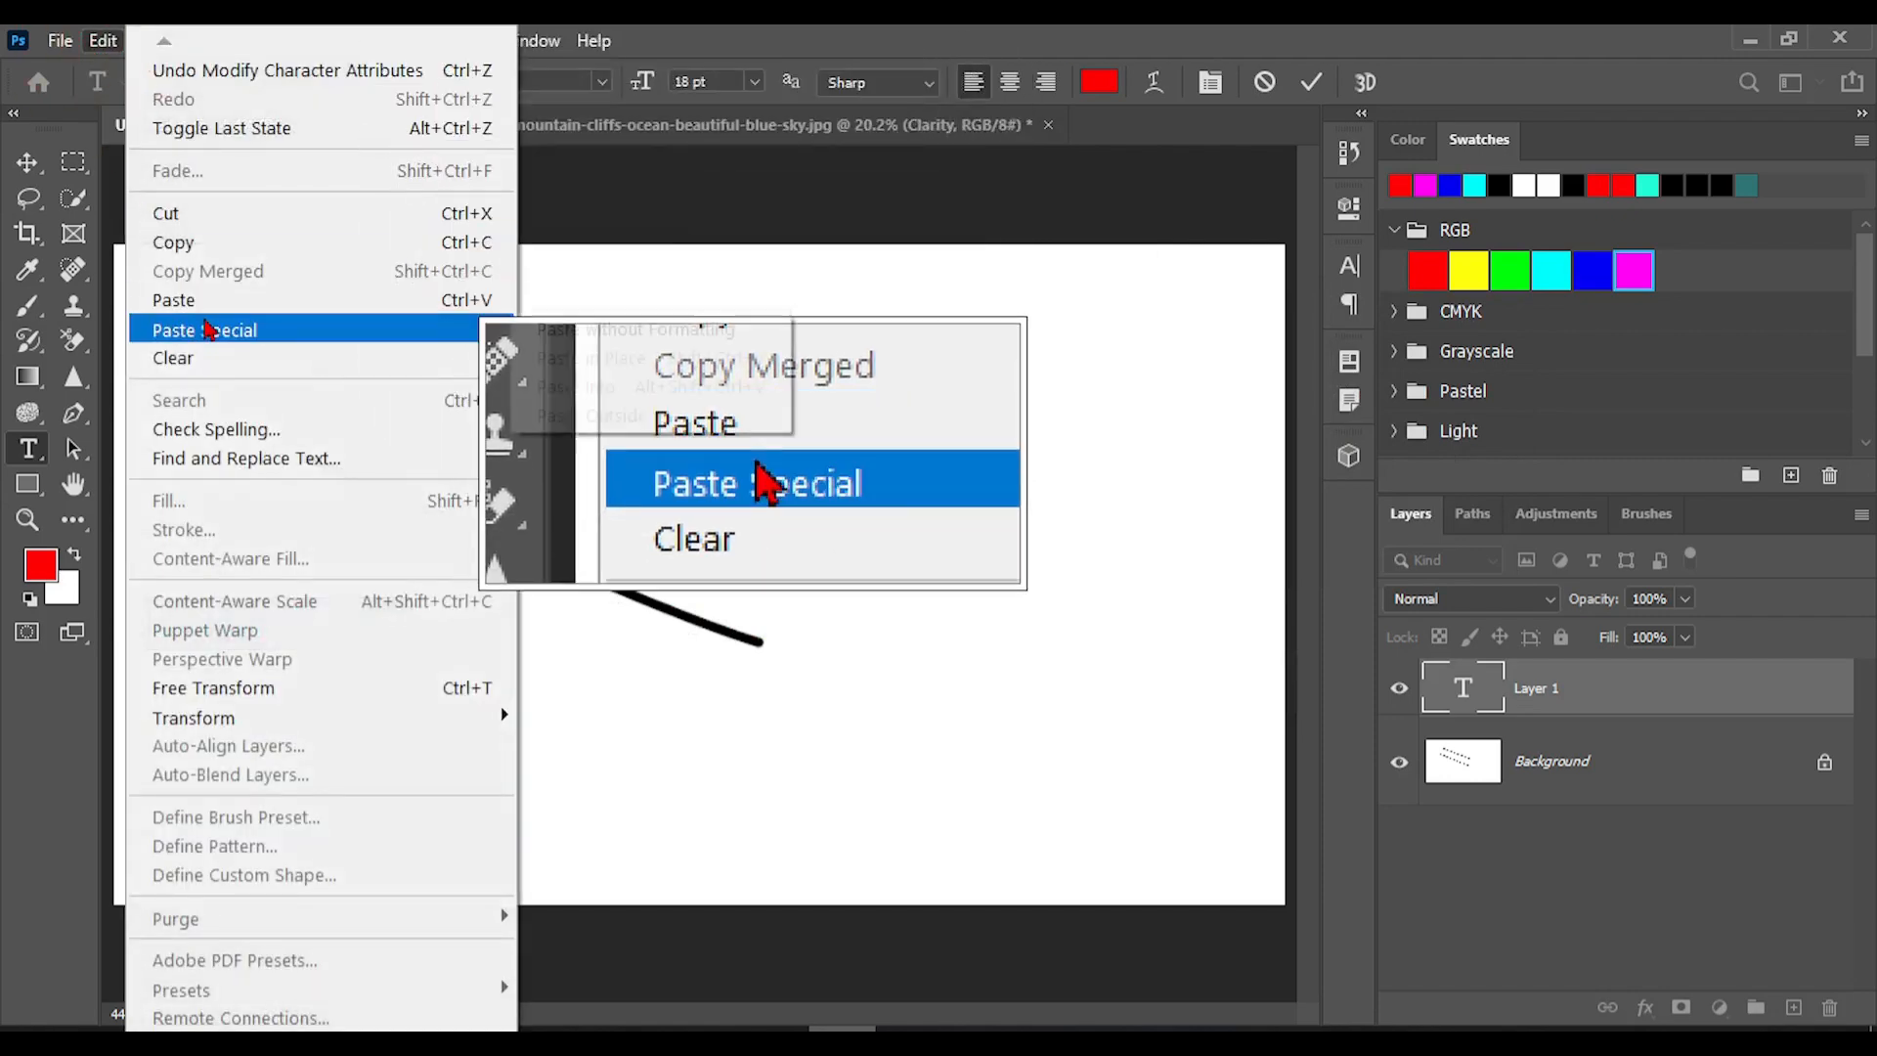
mouse_move(469, 330)
click(662, 330)
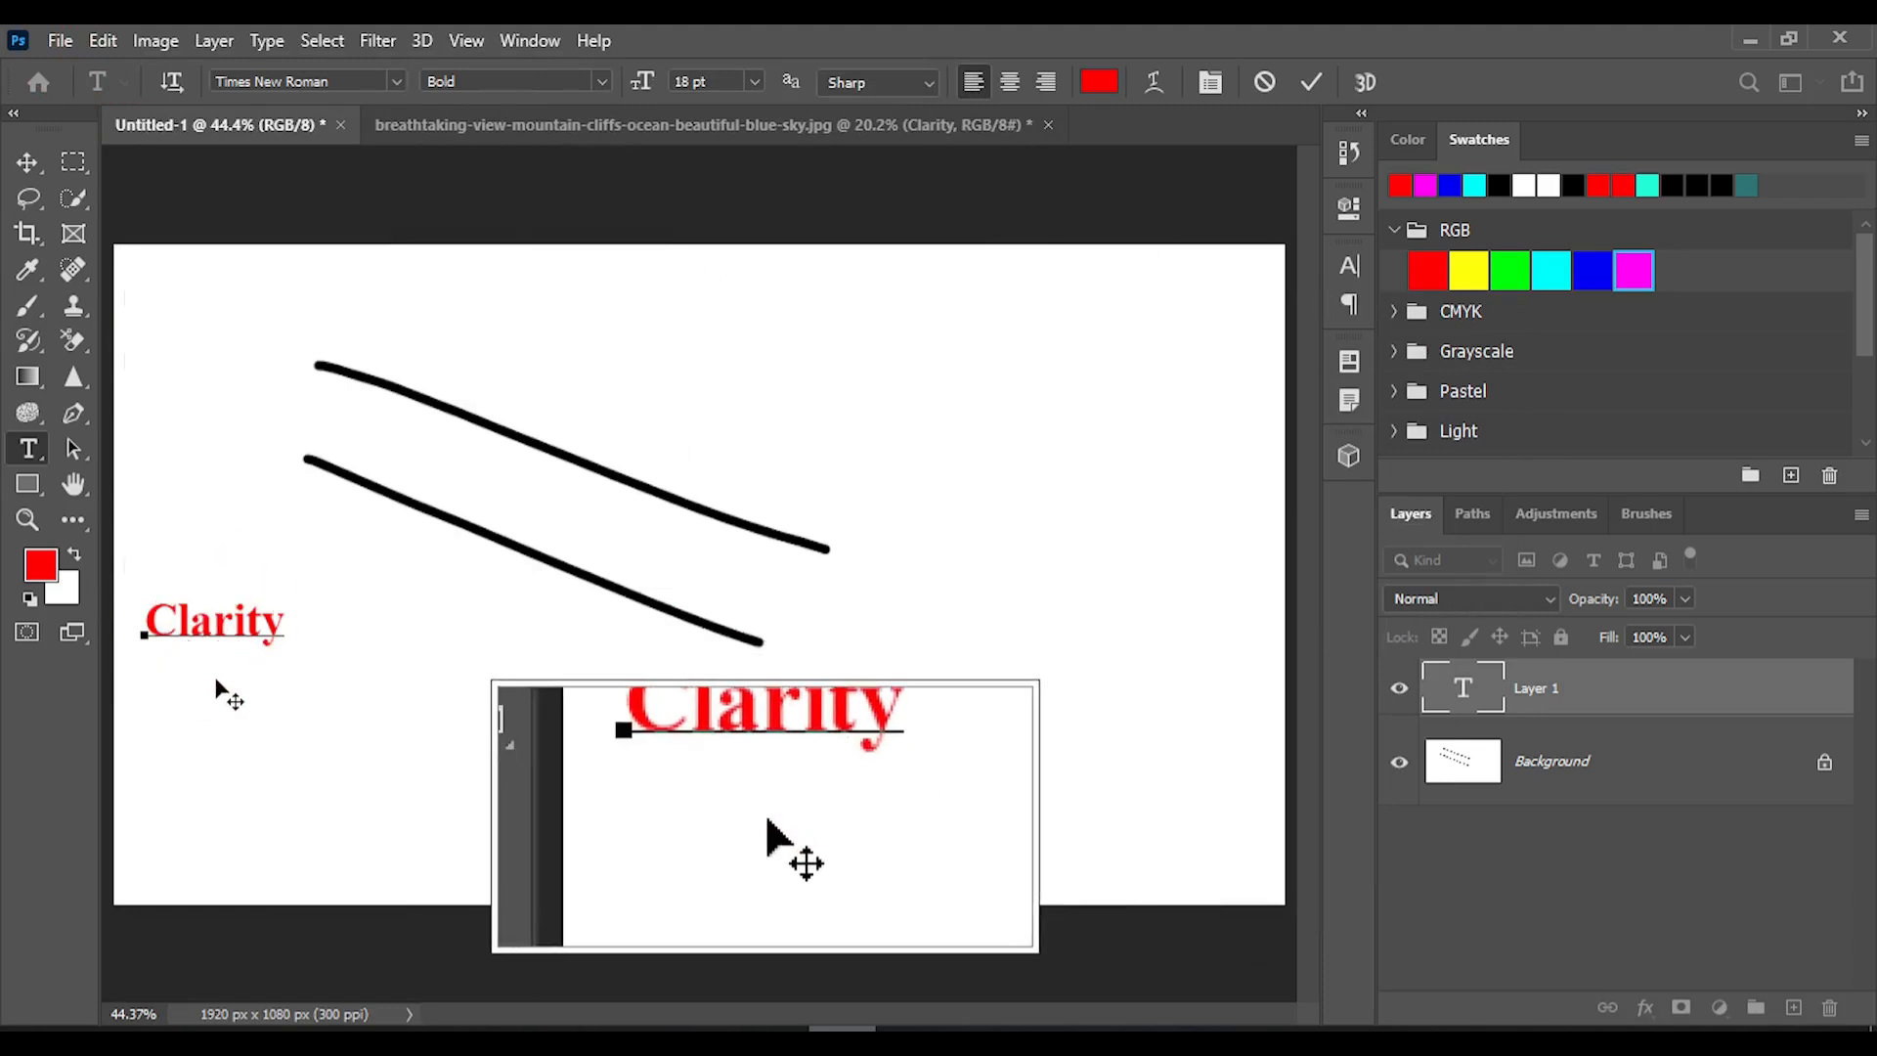
Compare the "Clarity" text in the photo with the pasted copy in Untitled-1 and examine the Paste Special options.
click(692, 126)
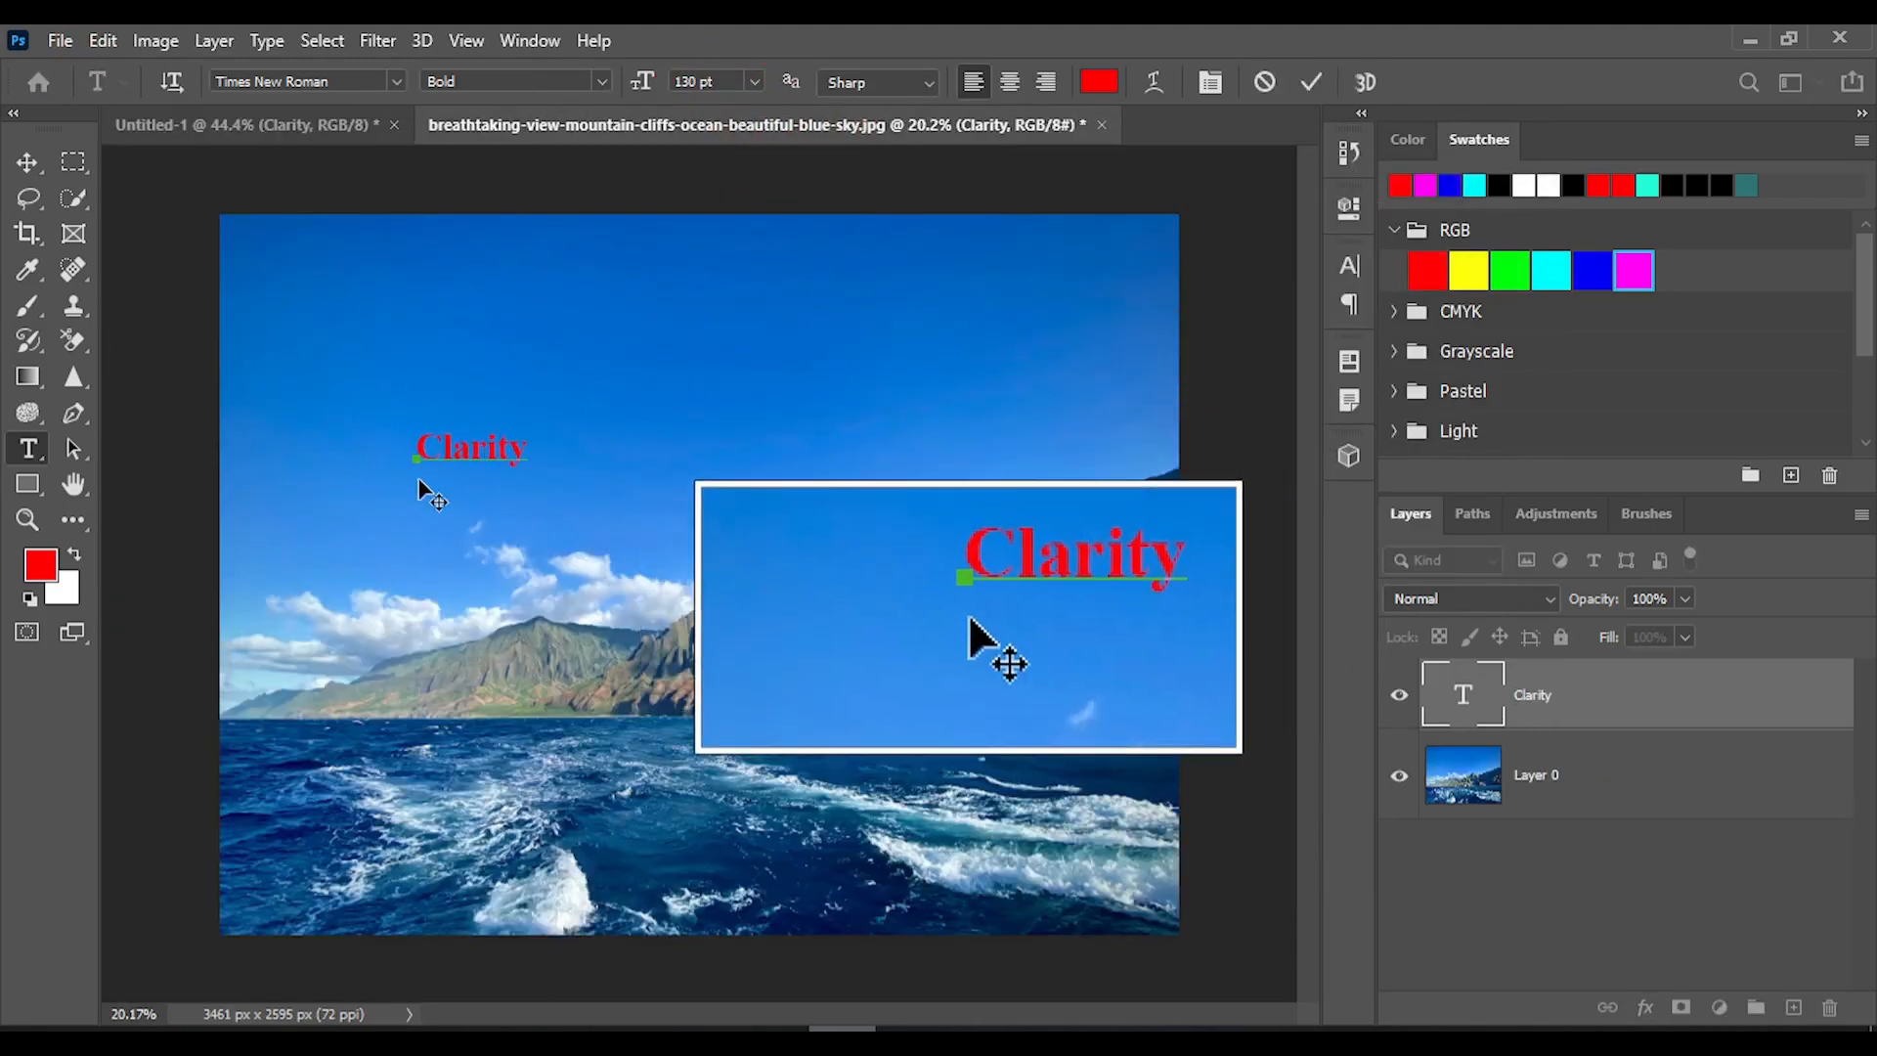
click(227, 126)
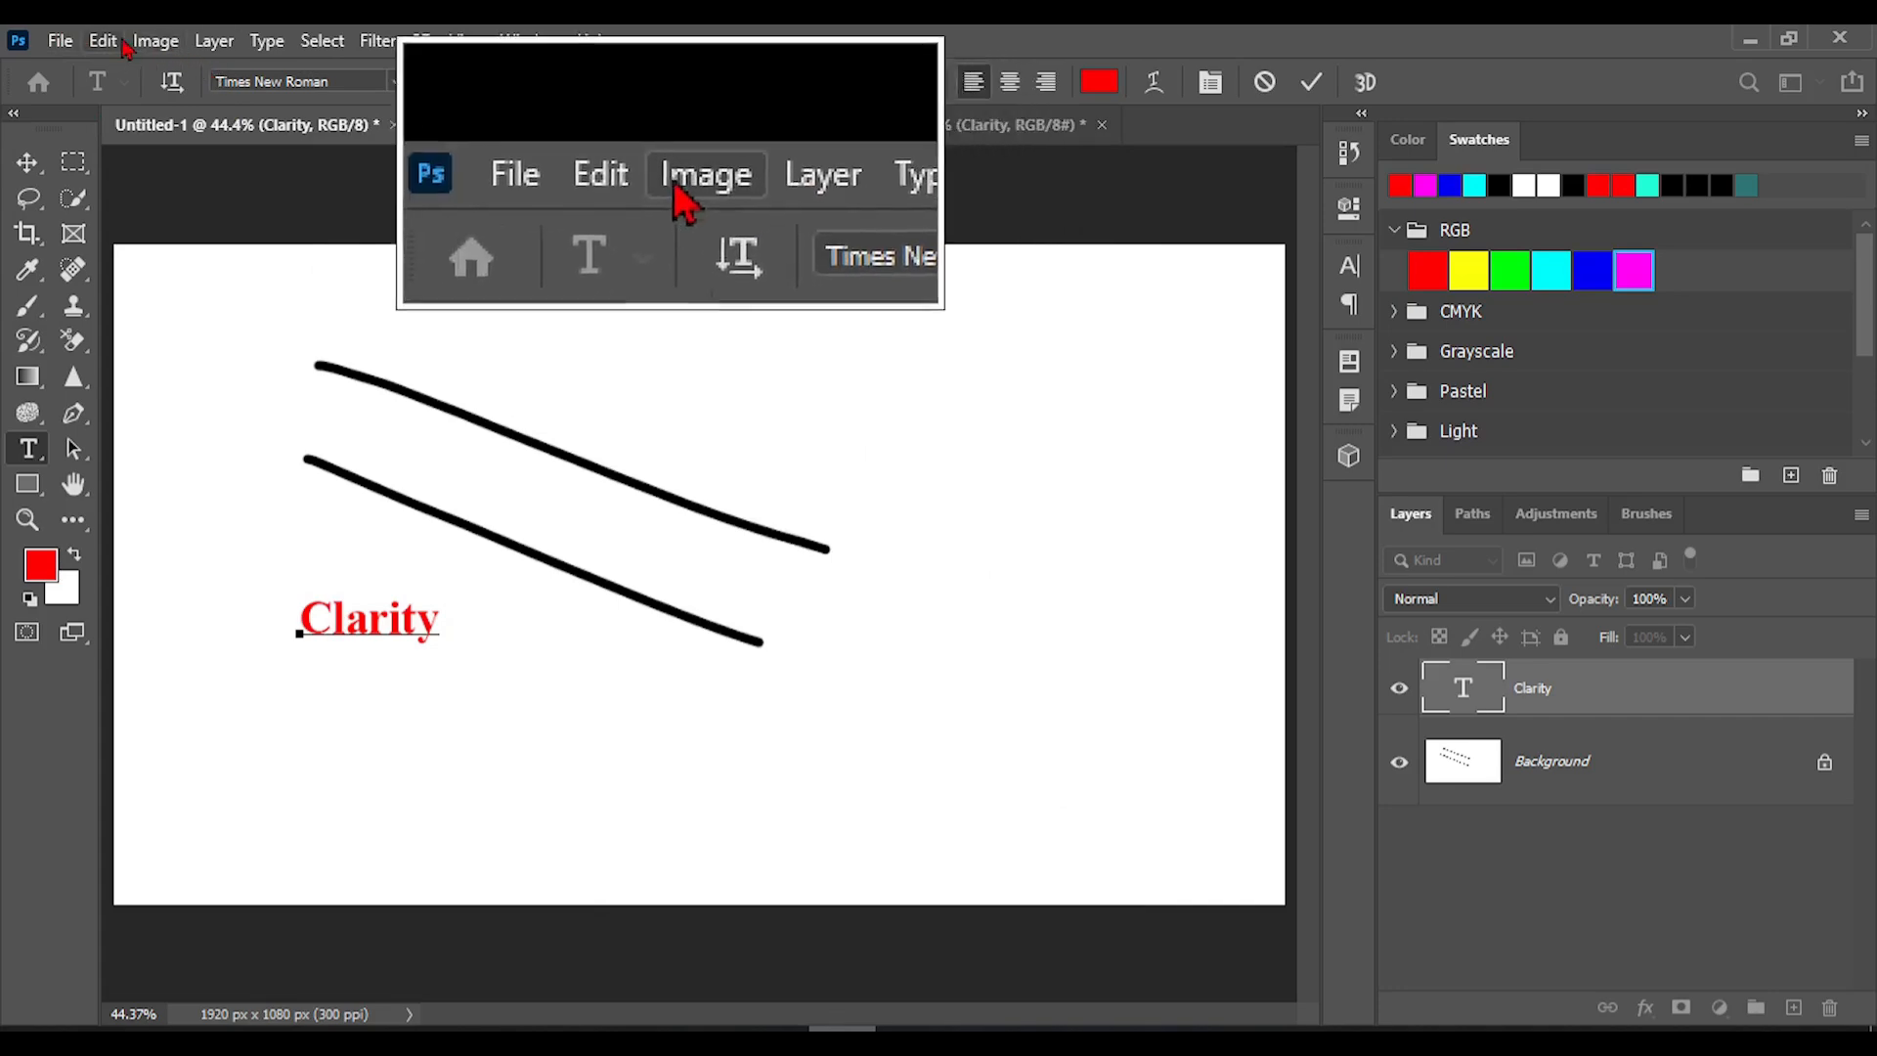
click(107, 42)
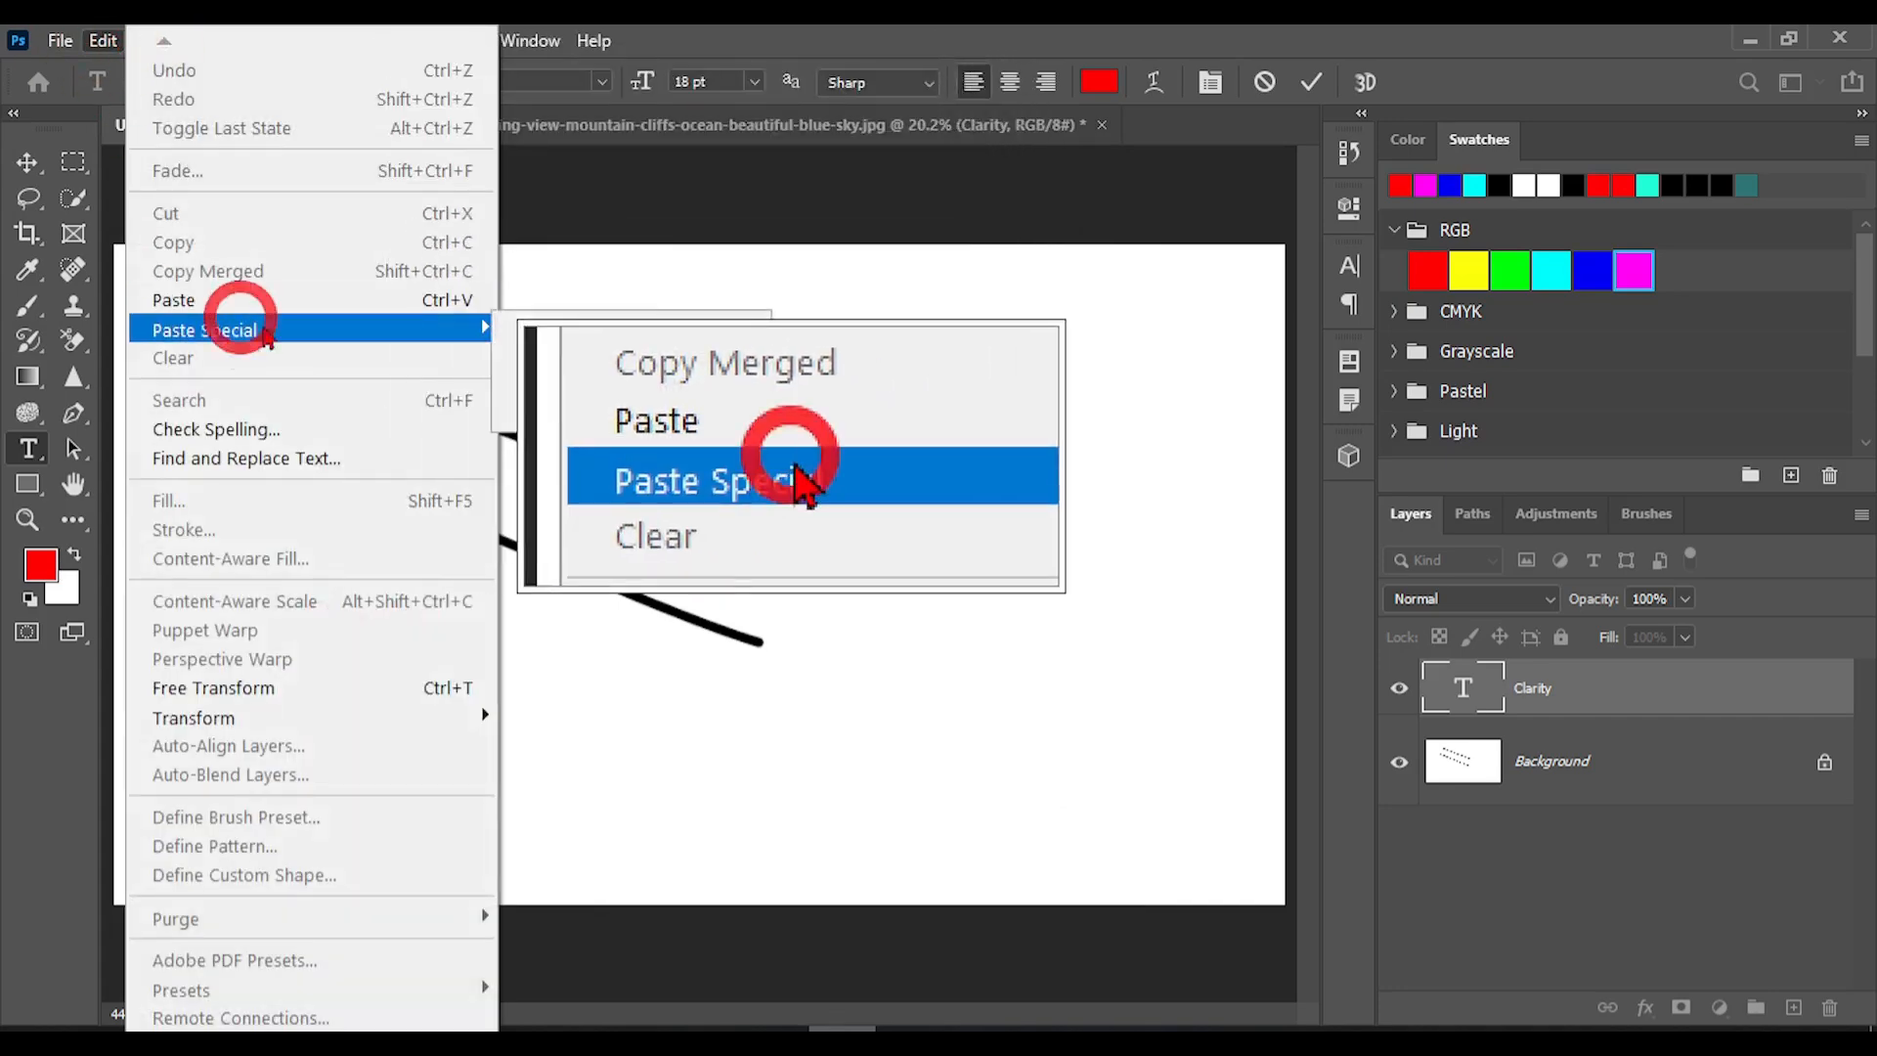
mouse_move(264, 332)
click(587, 367)
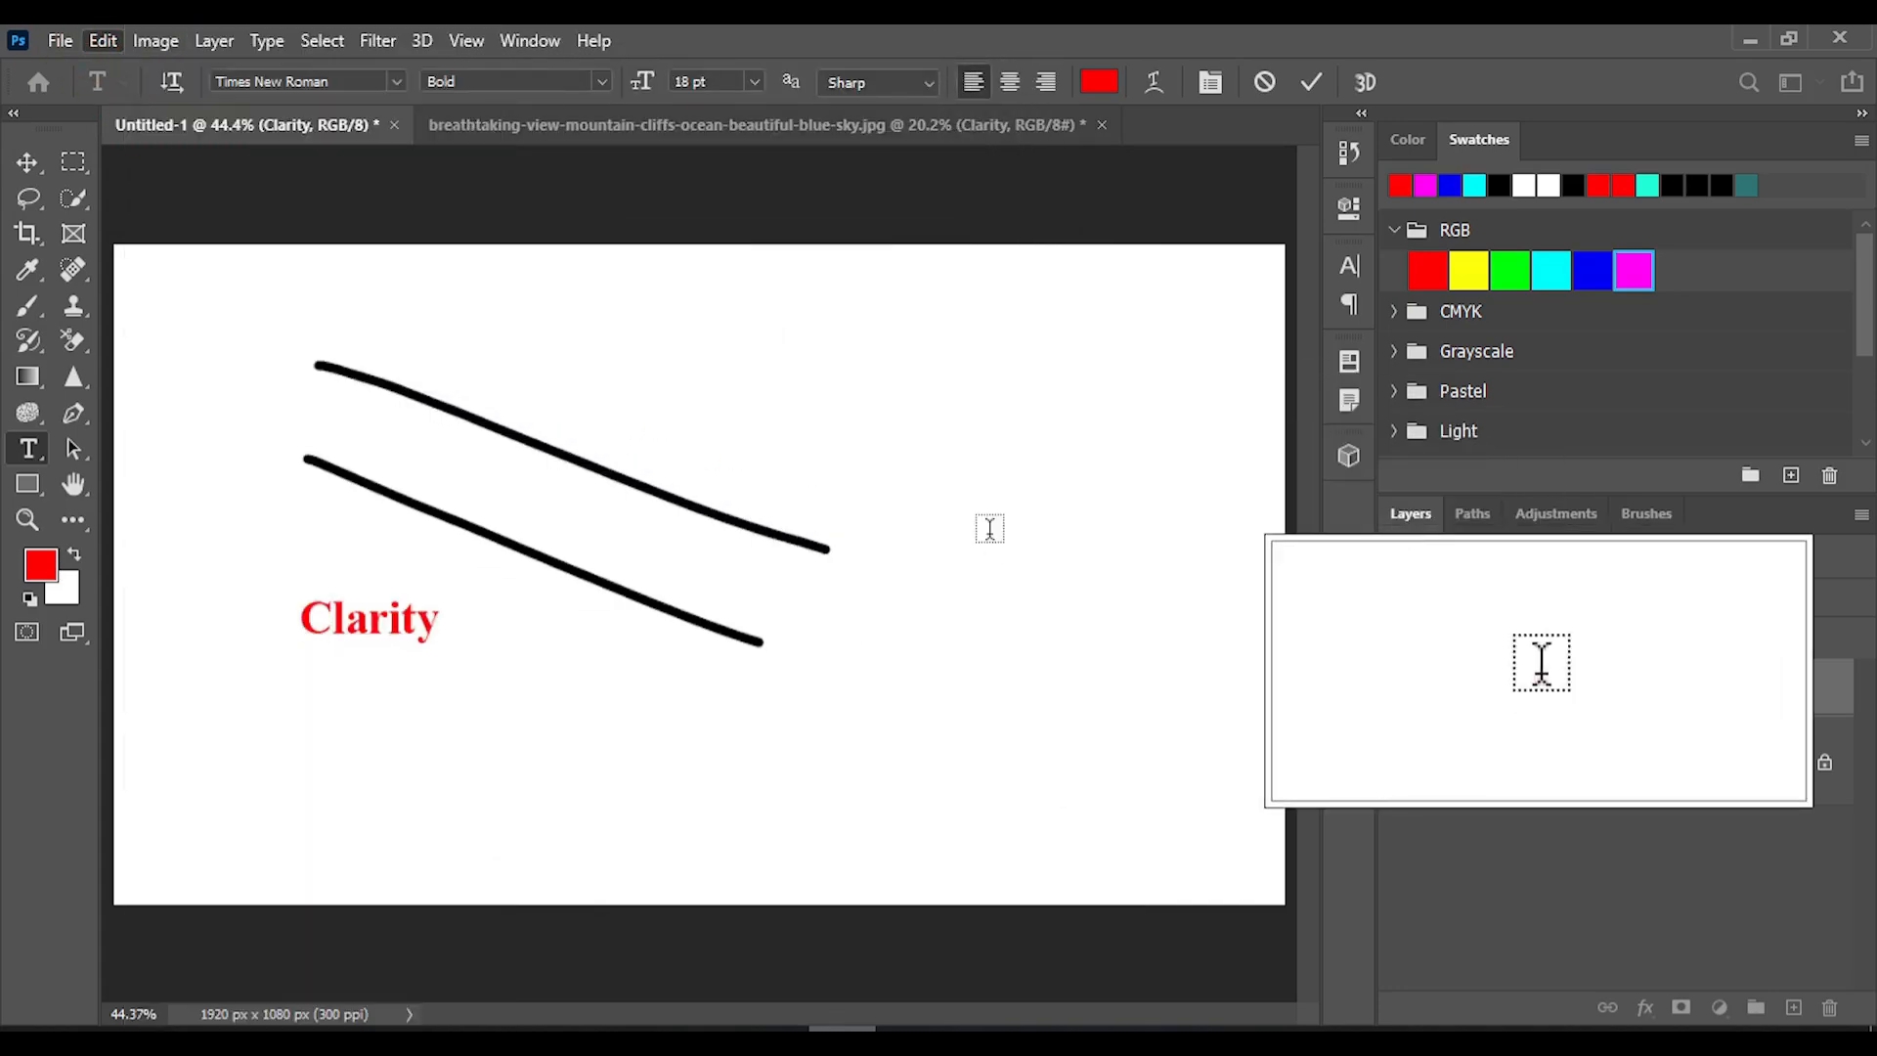
Commit the pasted text in Untitled-1 and undo everything back to the blank white background.
click(989, 528)
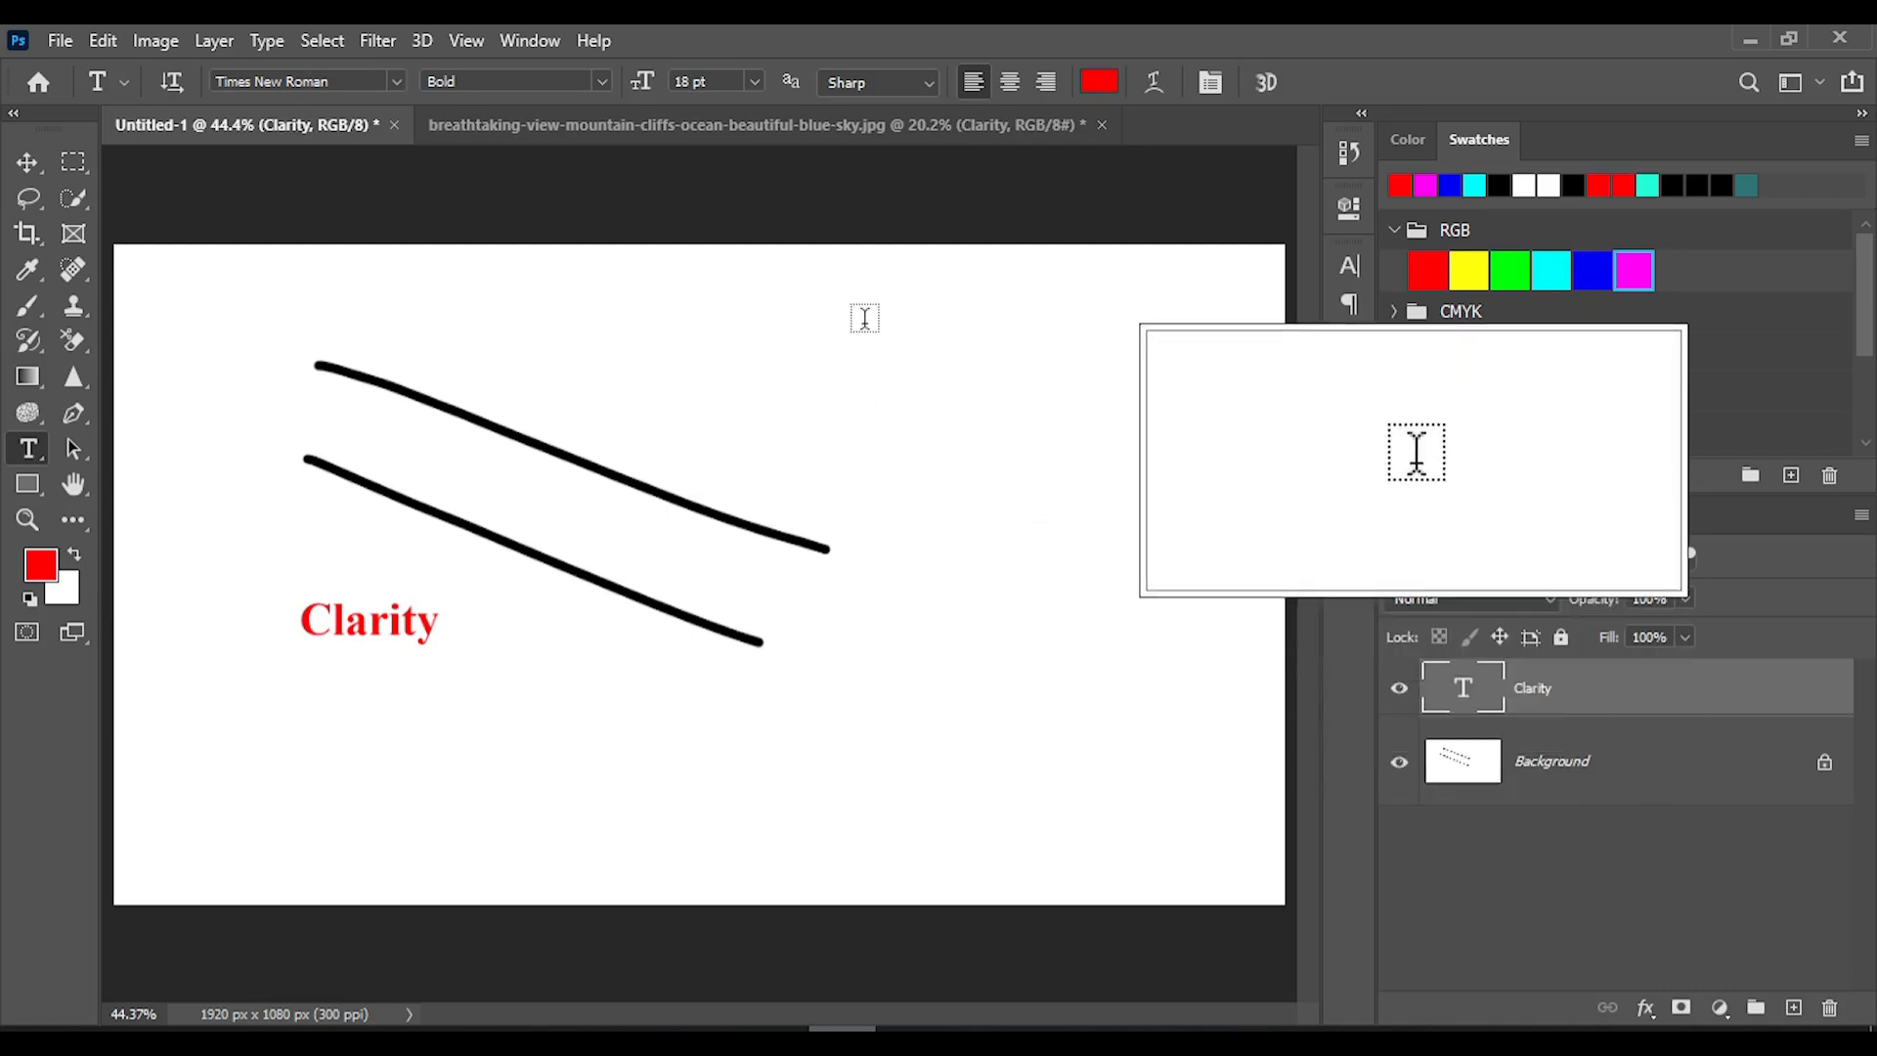
key(ctrl+z)
key(ctrl+z)
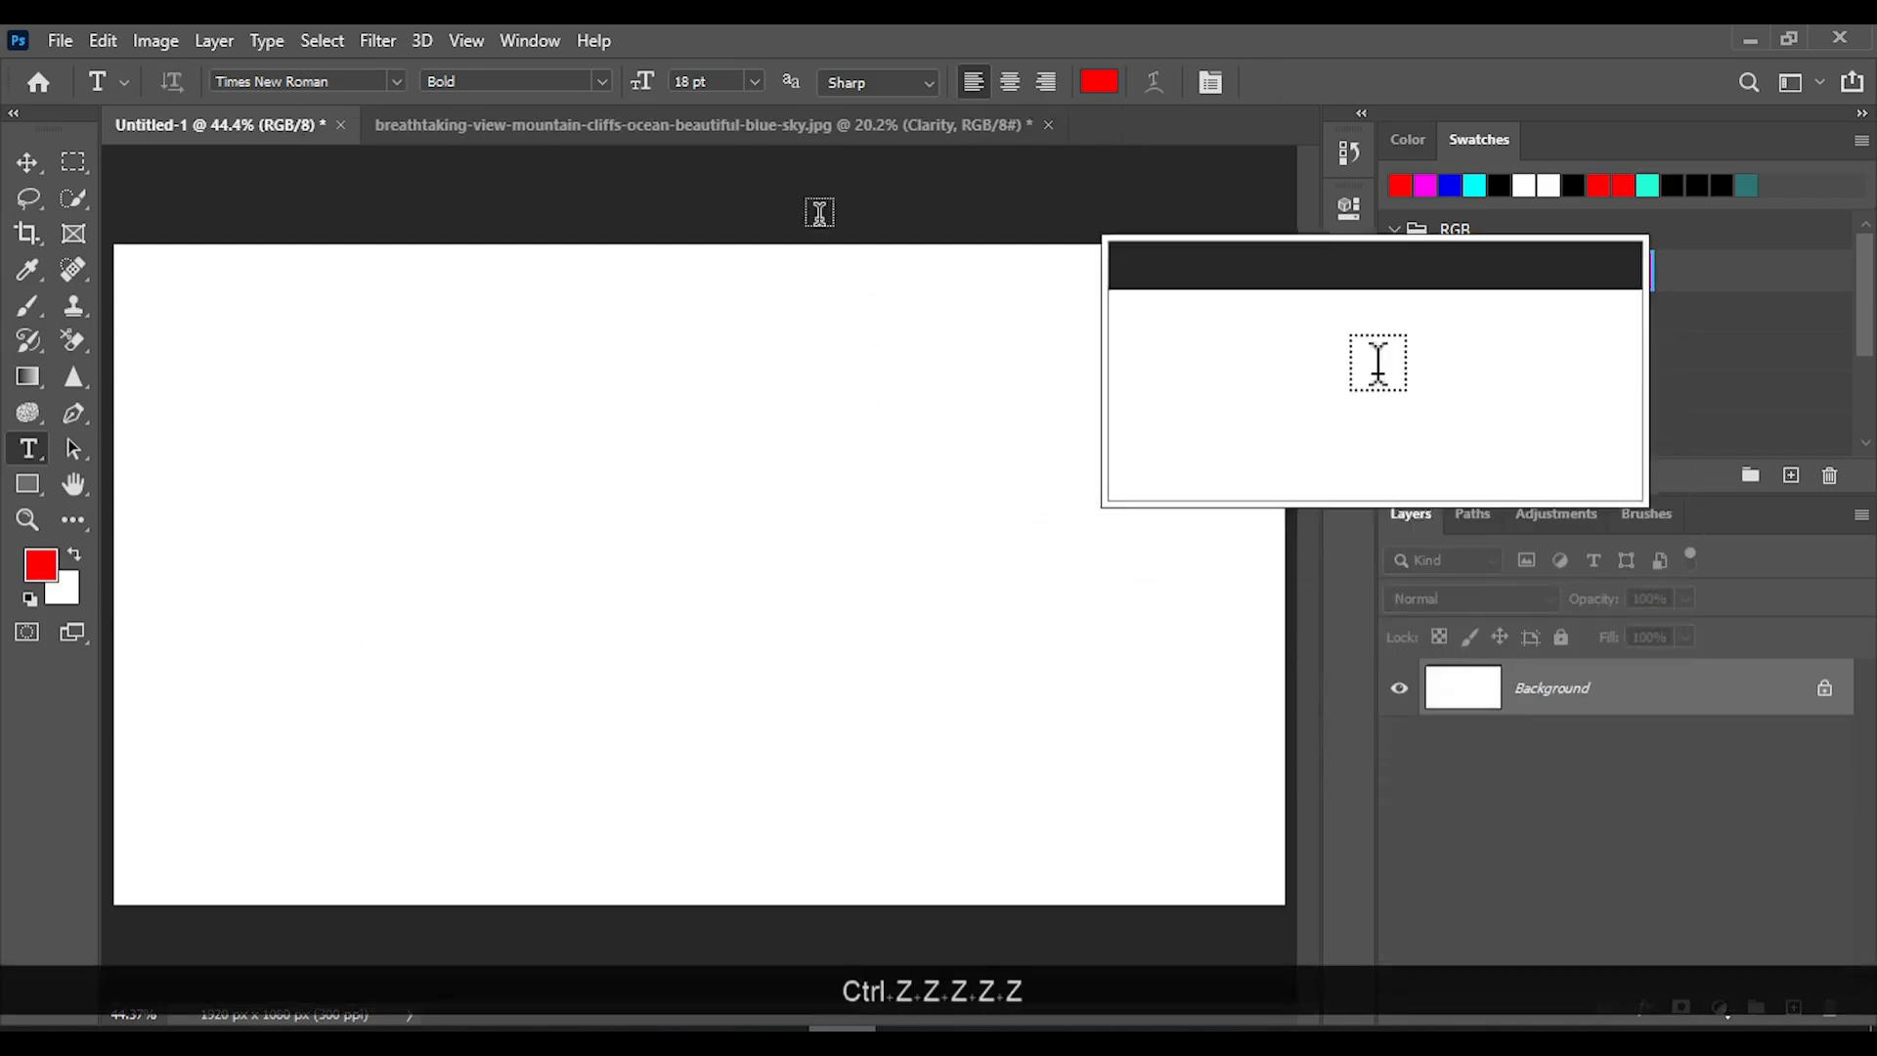
In the mountain photo, make a circular selection across the cliffs and sea on Layer 0 and copy it.
click(782, 126)
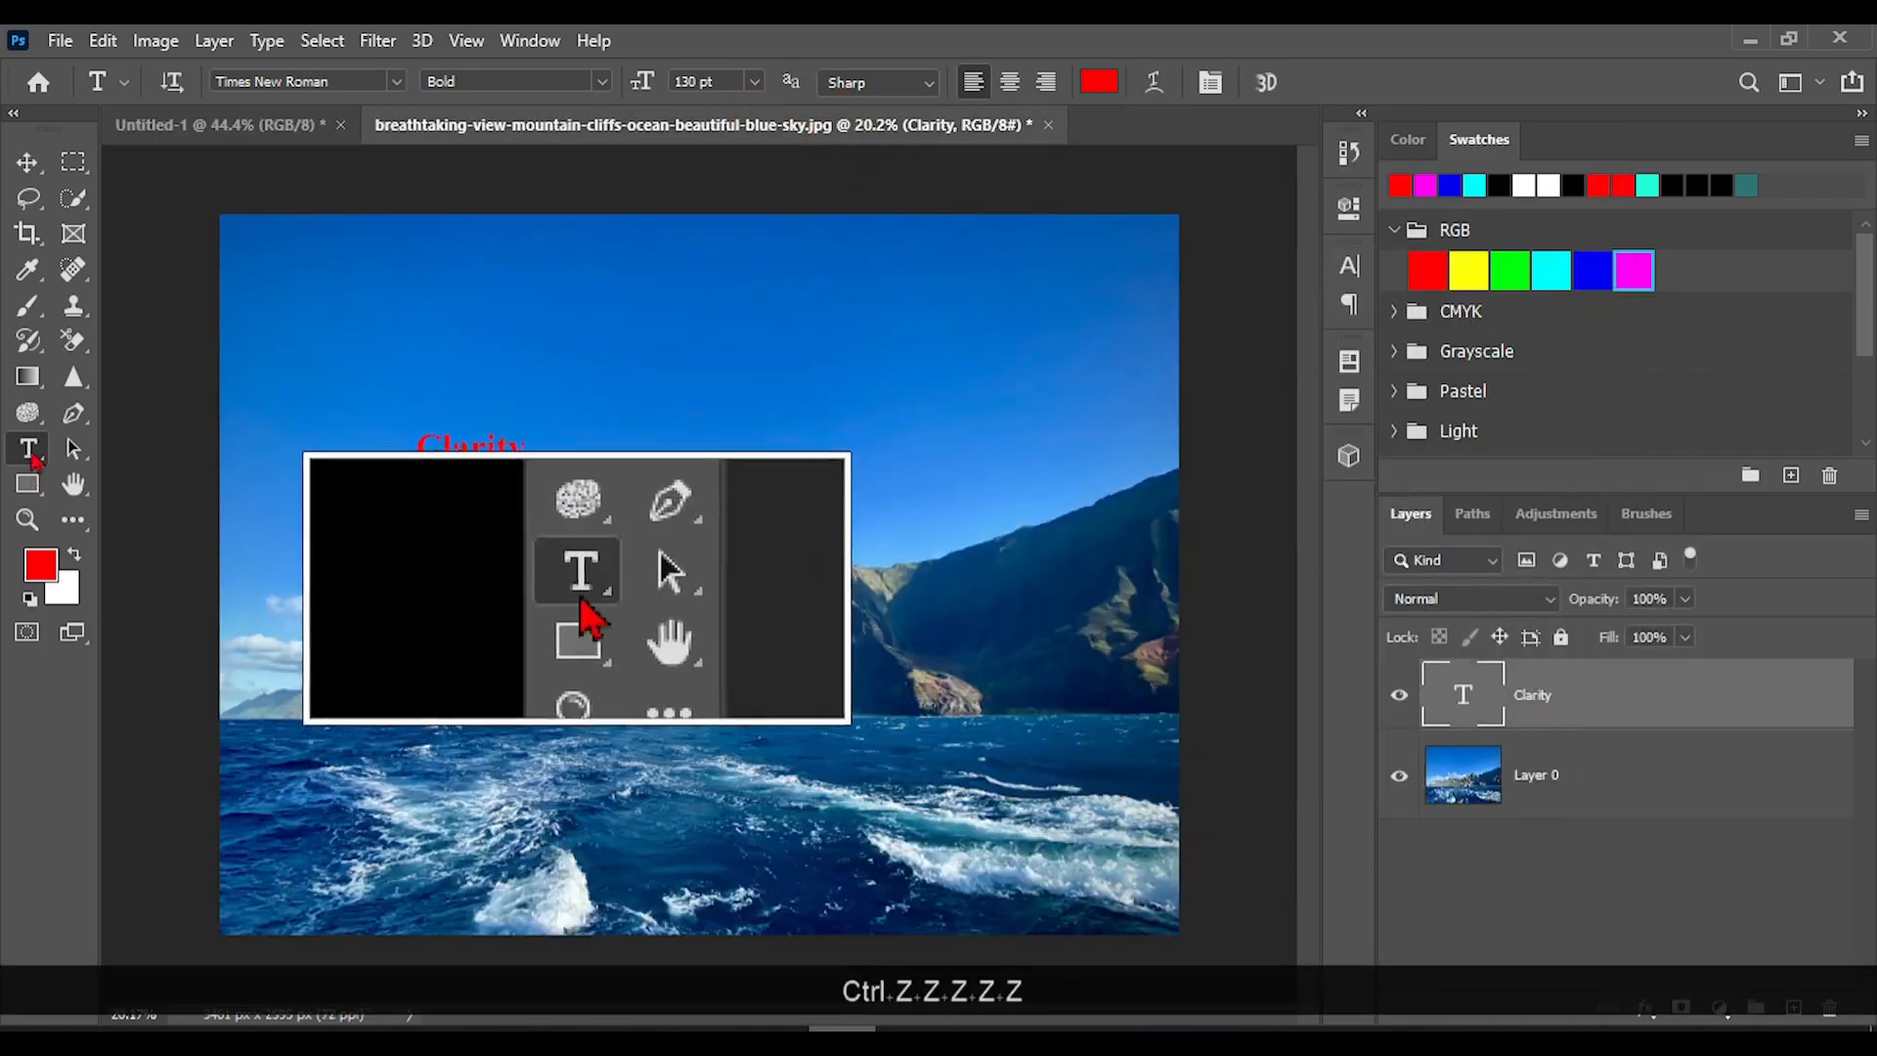
click(73, 162)
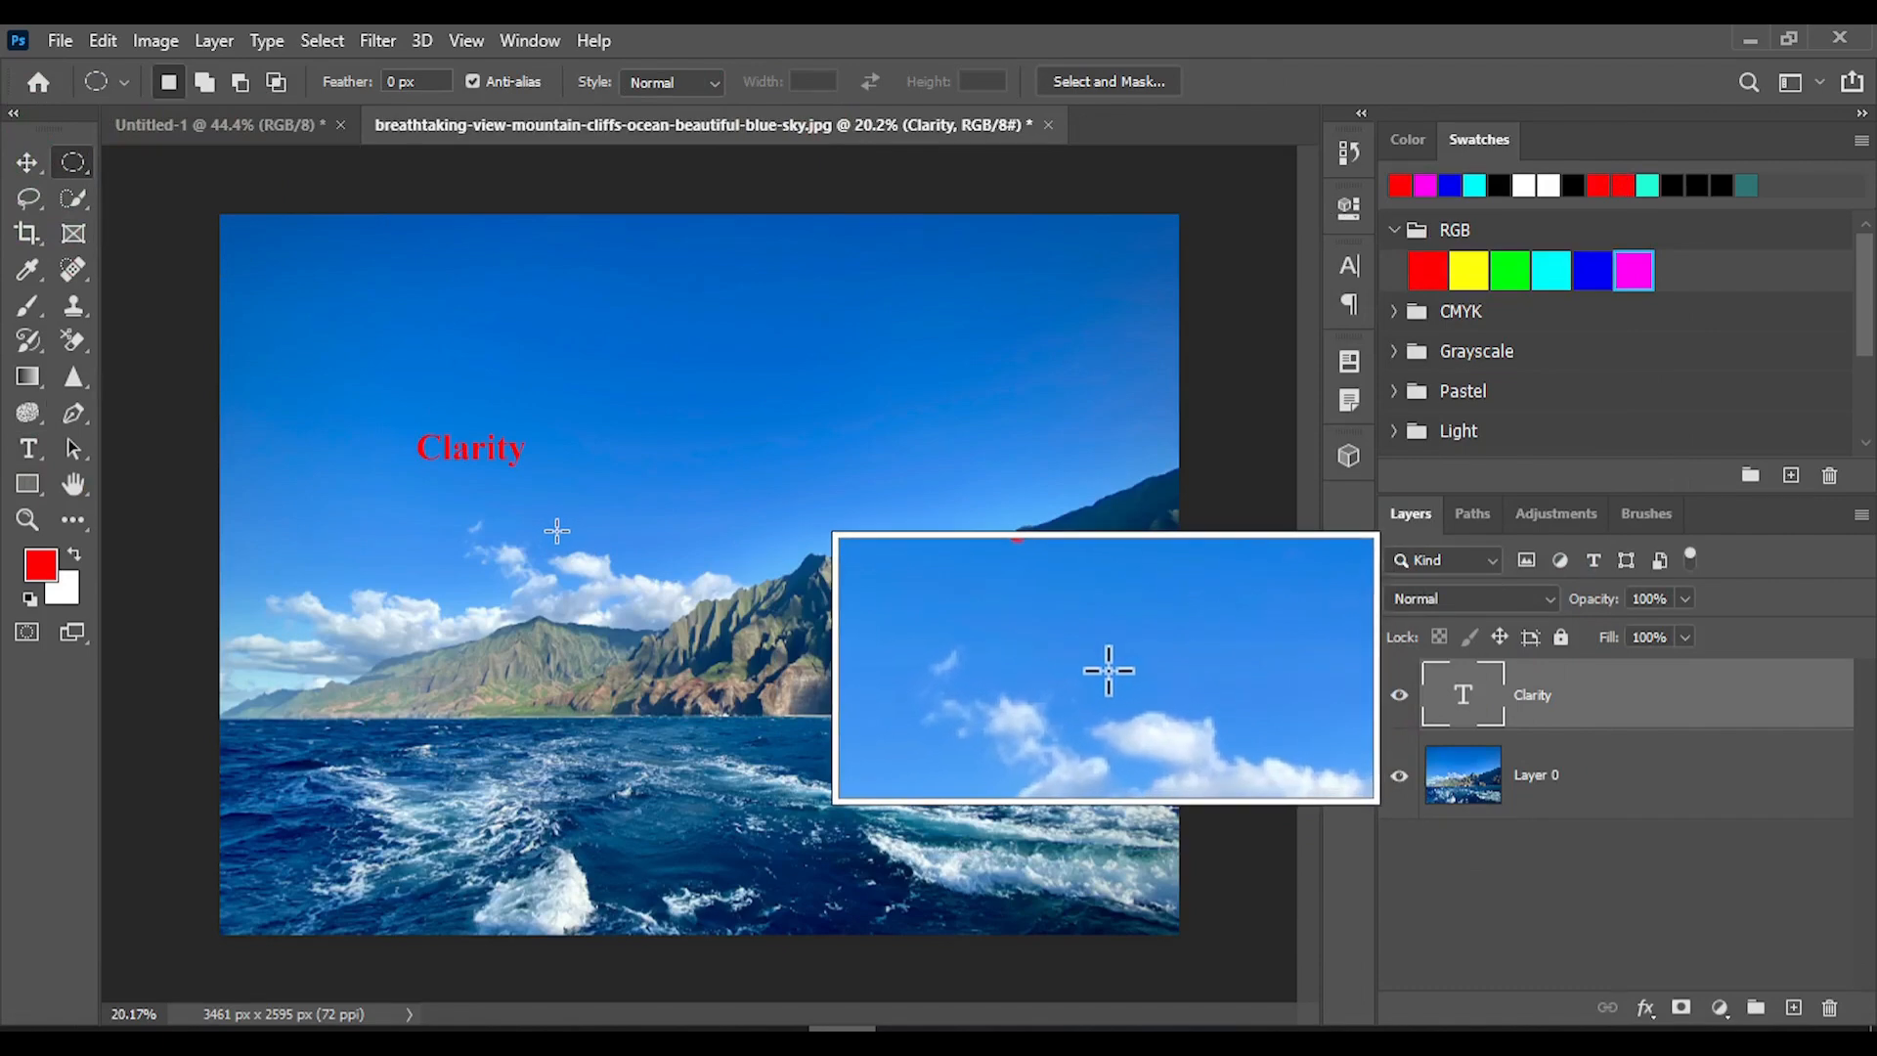
drag(557, 530, 895, 794)
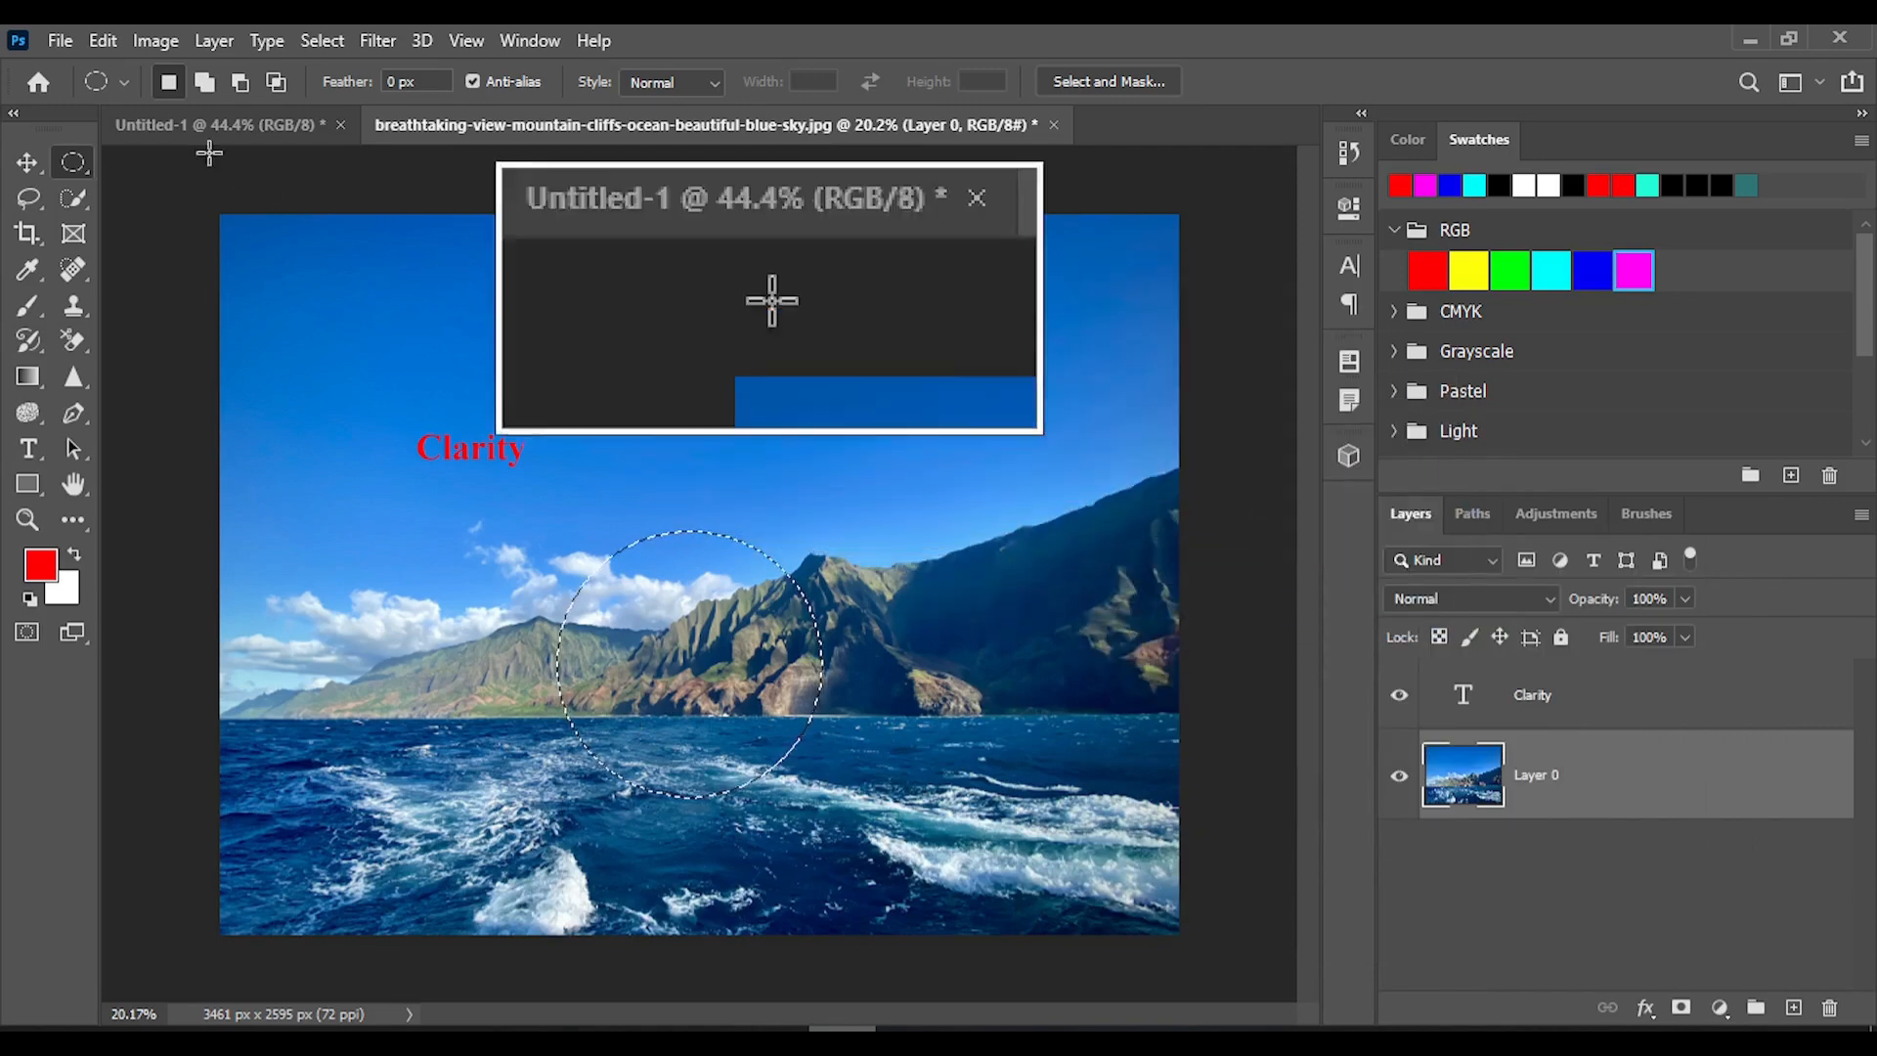
Insert the copied circle into blank Untitled-1 using Paste in Place and undo the paste.
click(185, 125)
click(59, 40)
mouse_move(102, 41)
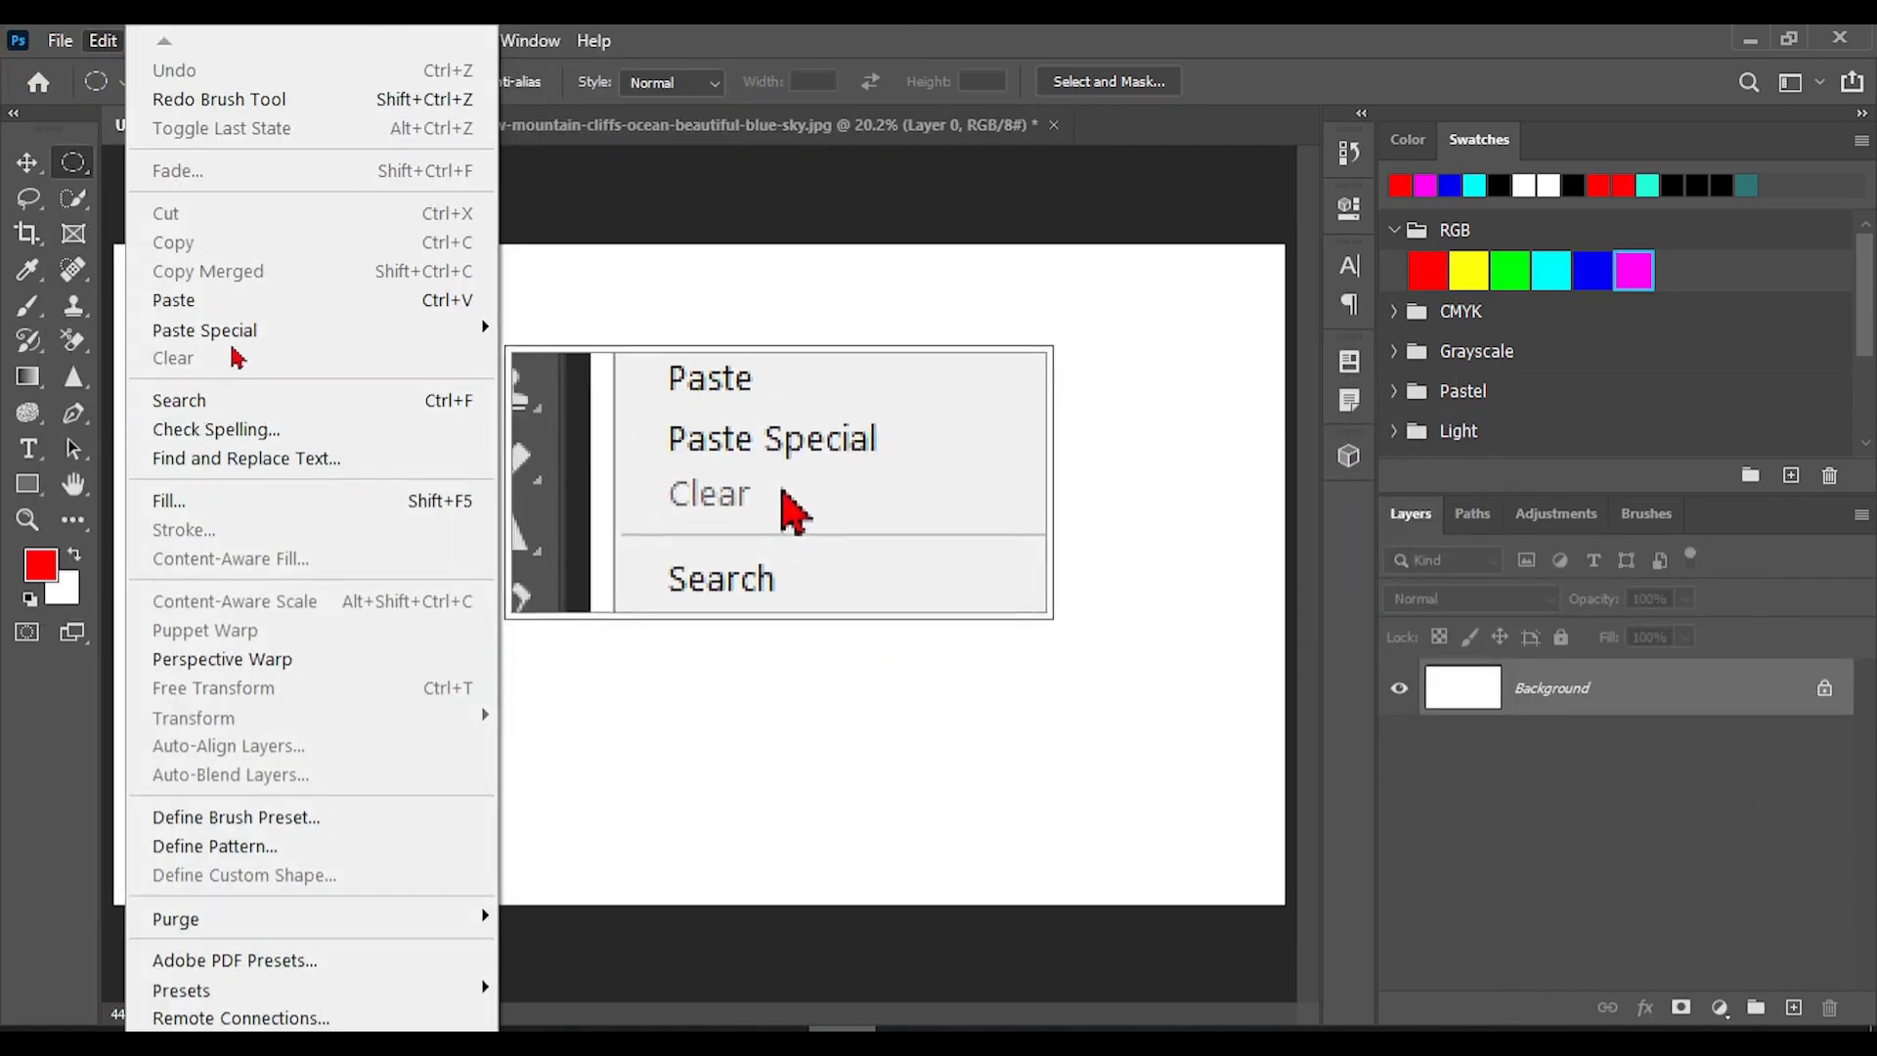
mouse_move(250, 330)
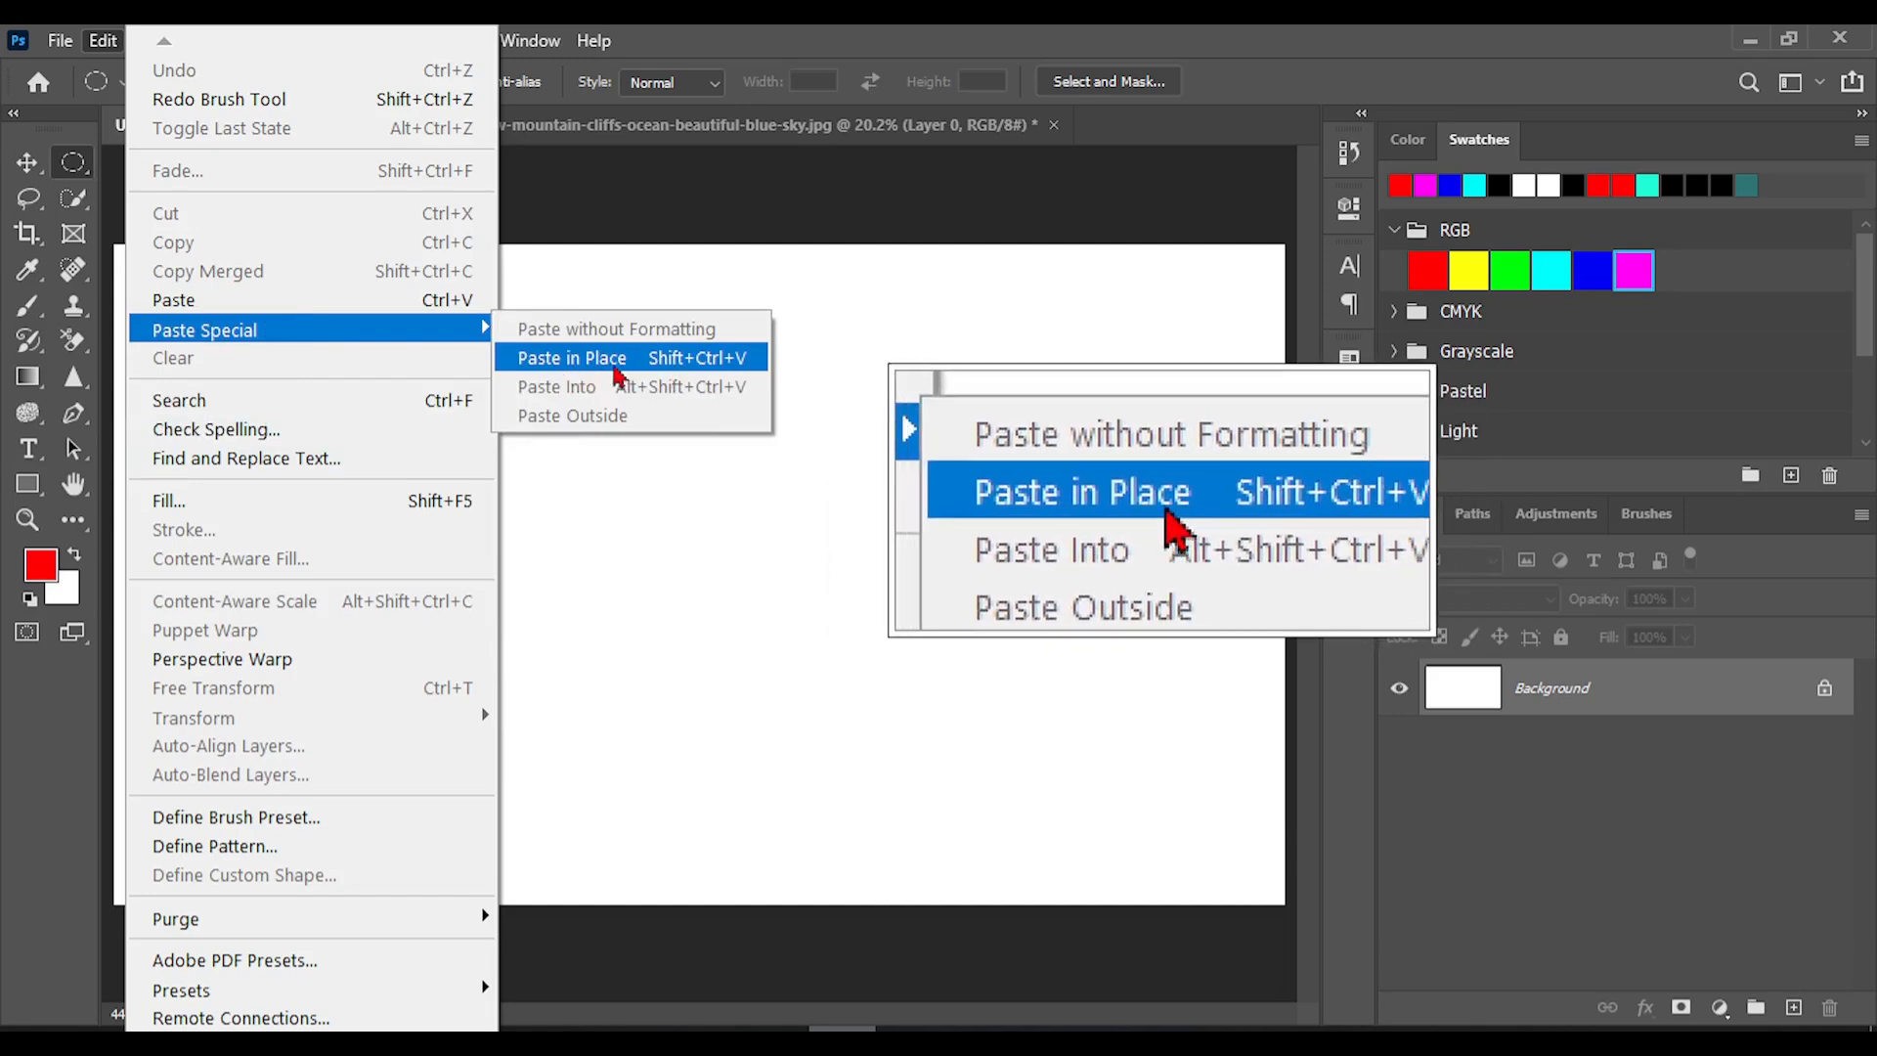
click(616, 362)
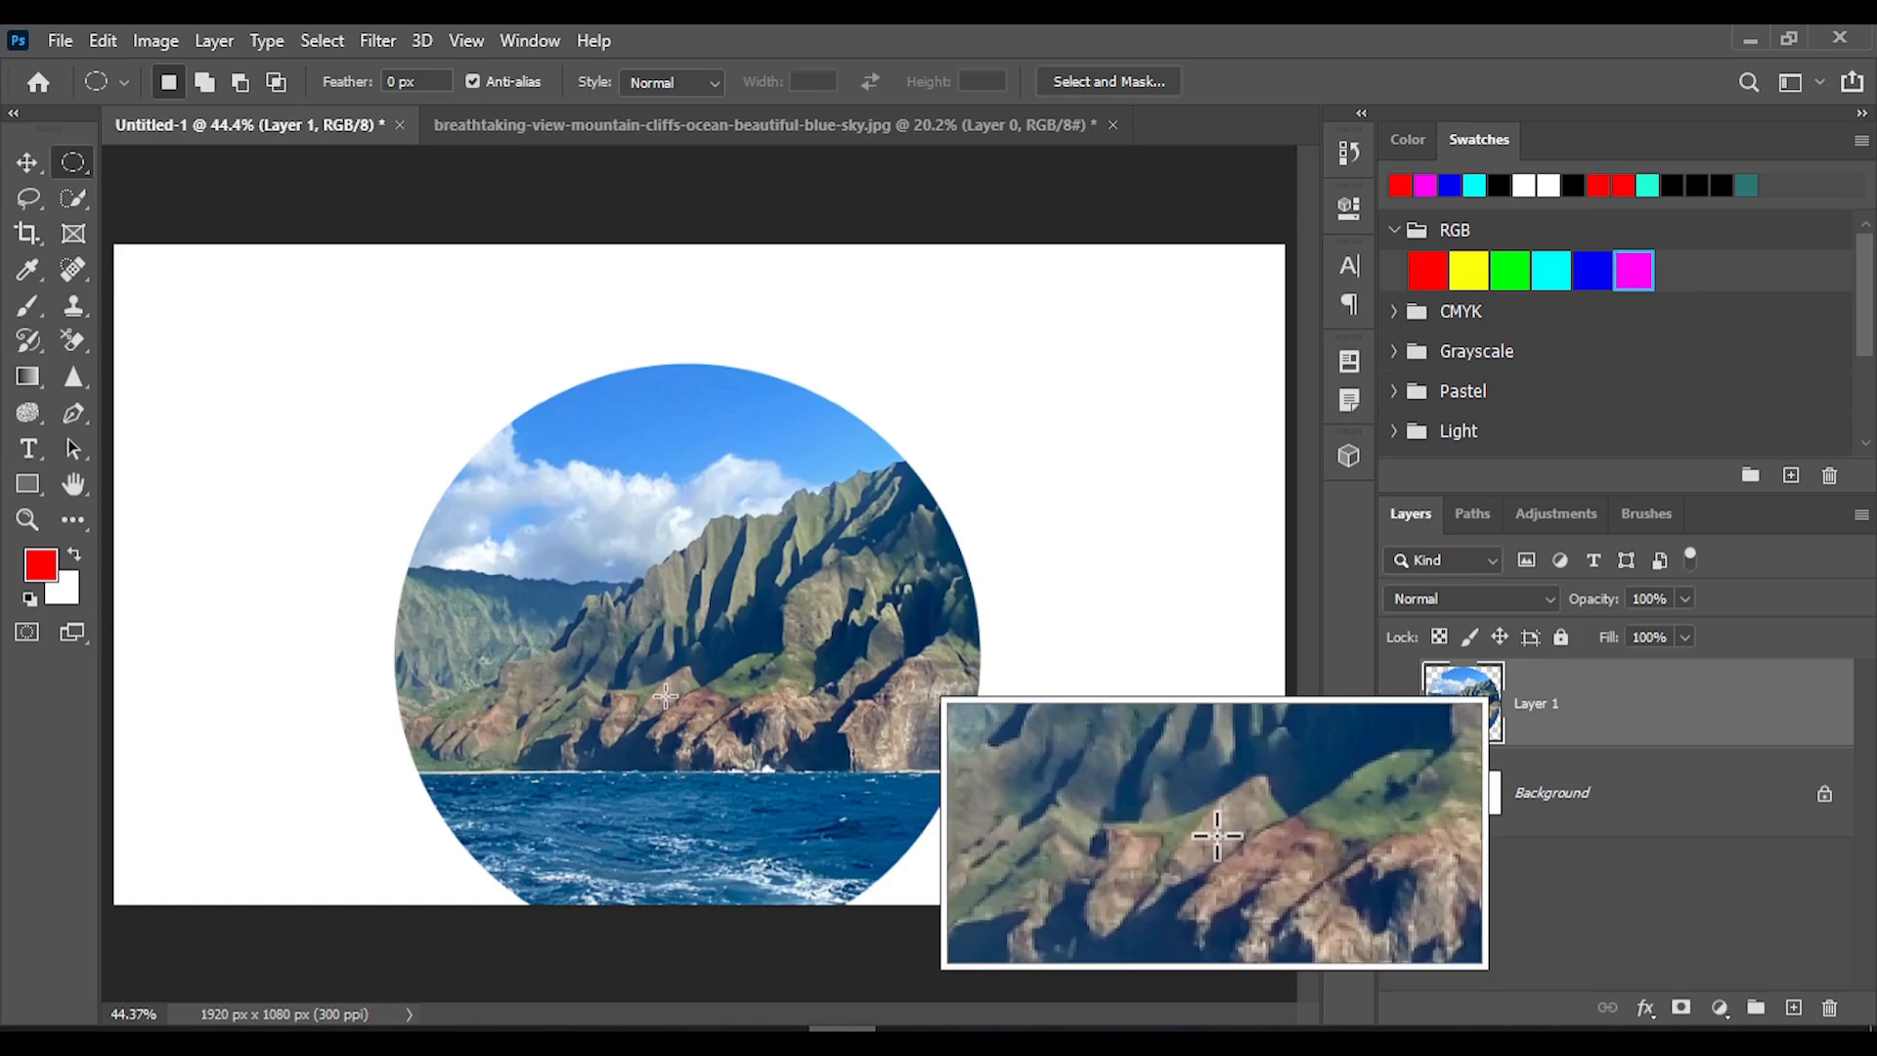
key(ctrl+z)
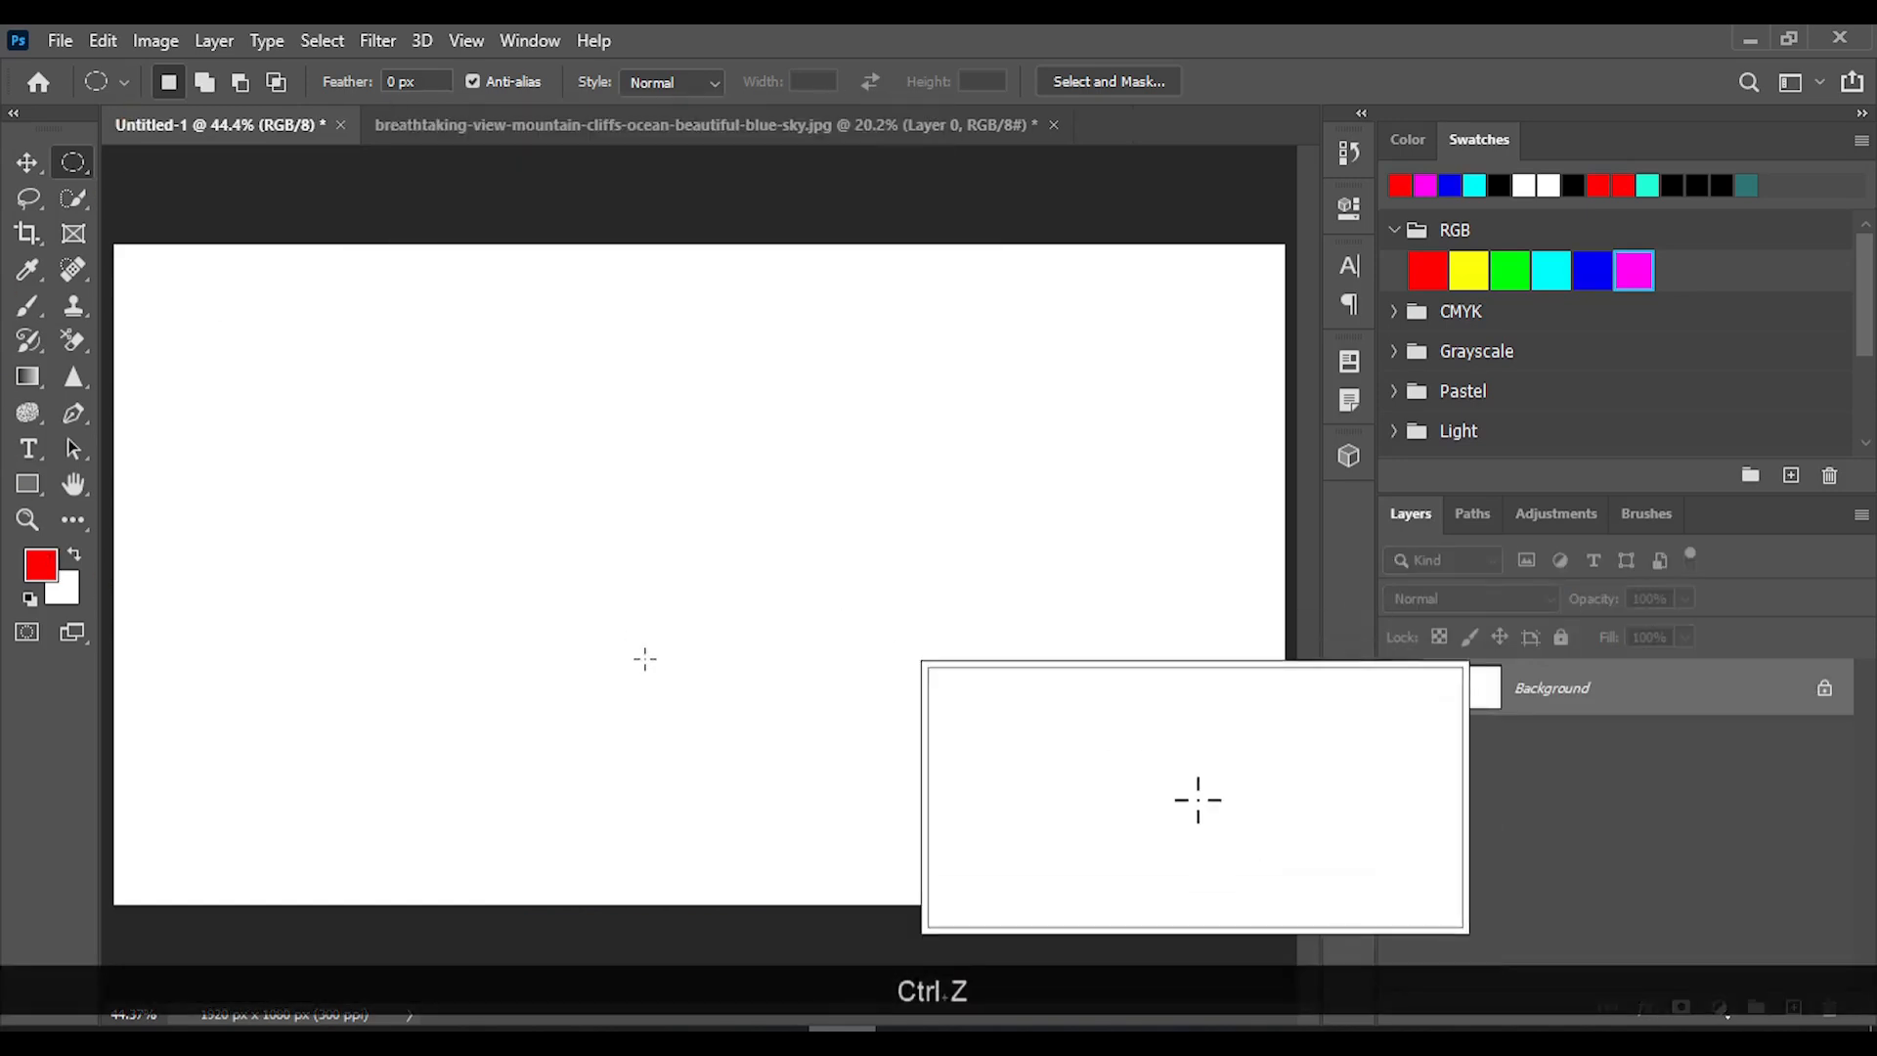
Replace the photo's circular selection with a rectangular one around the central cliffs and sea, and copy that area.
click(640, 145)
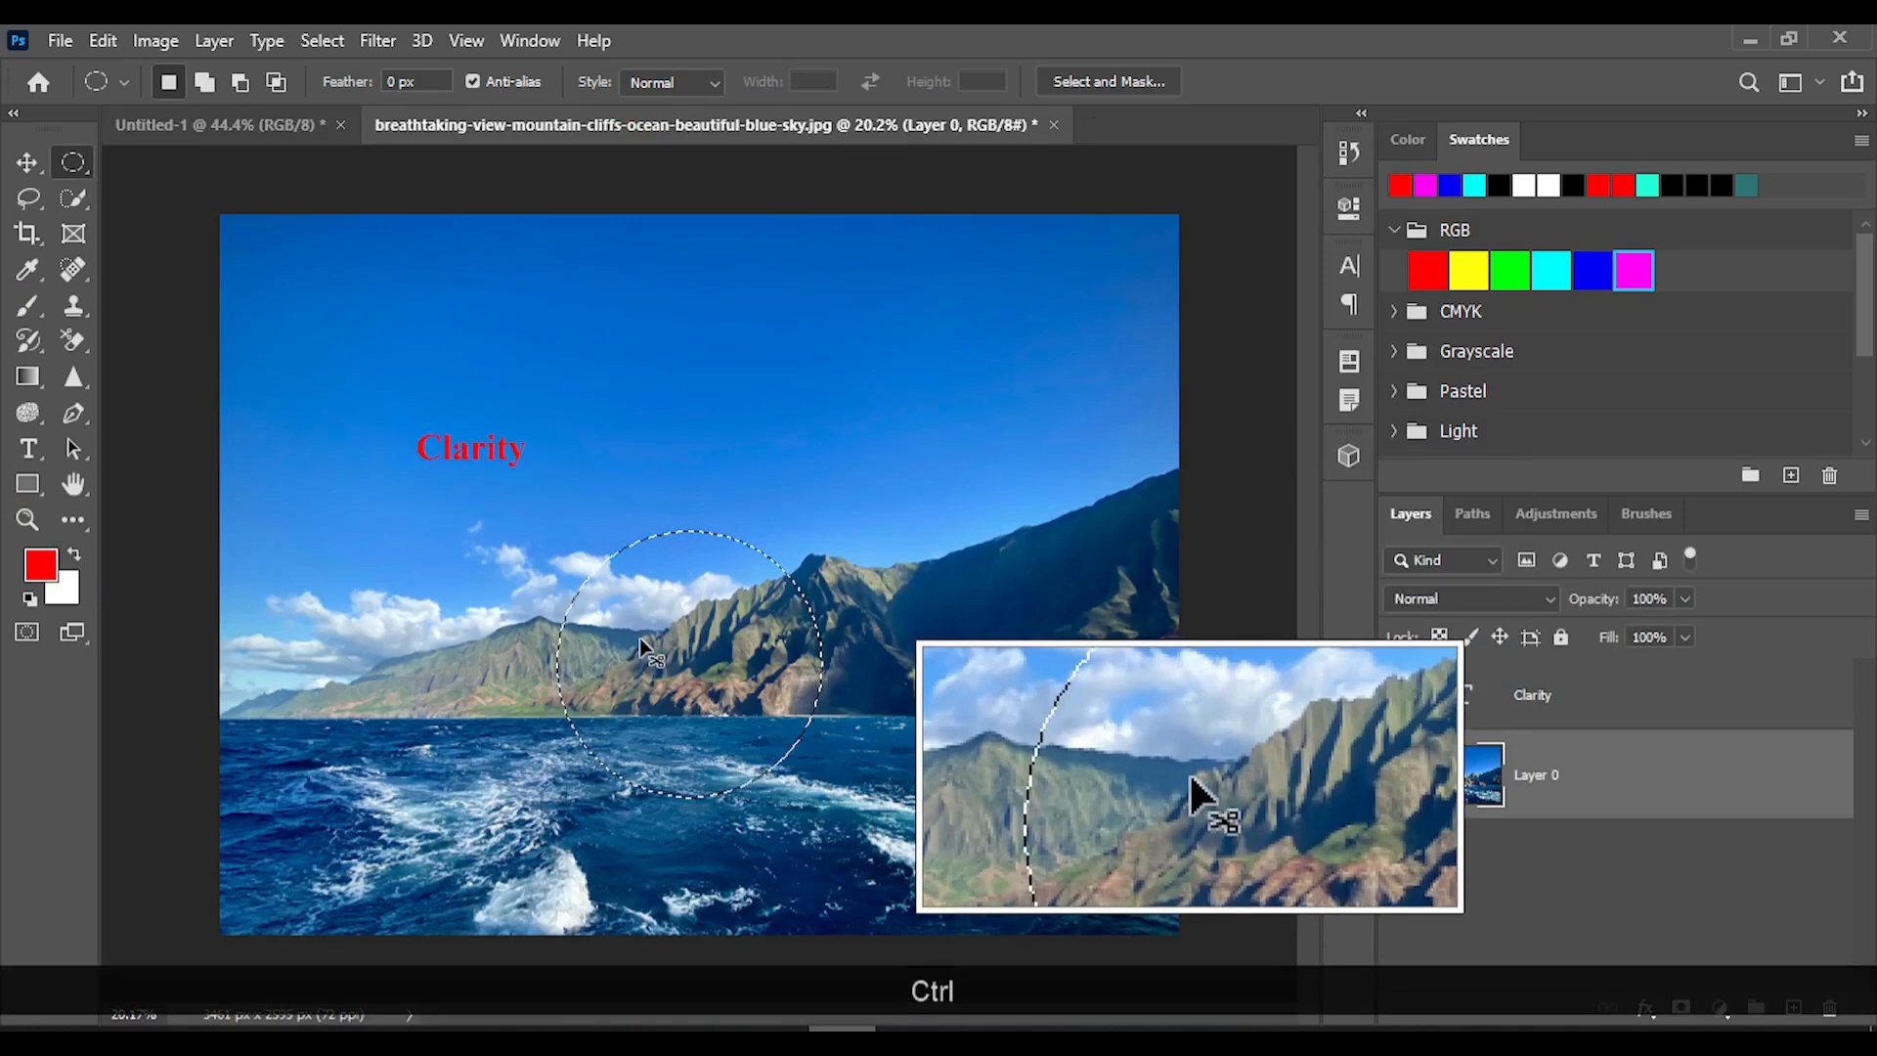
key(ctrl+d)
right_click(73, 162)
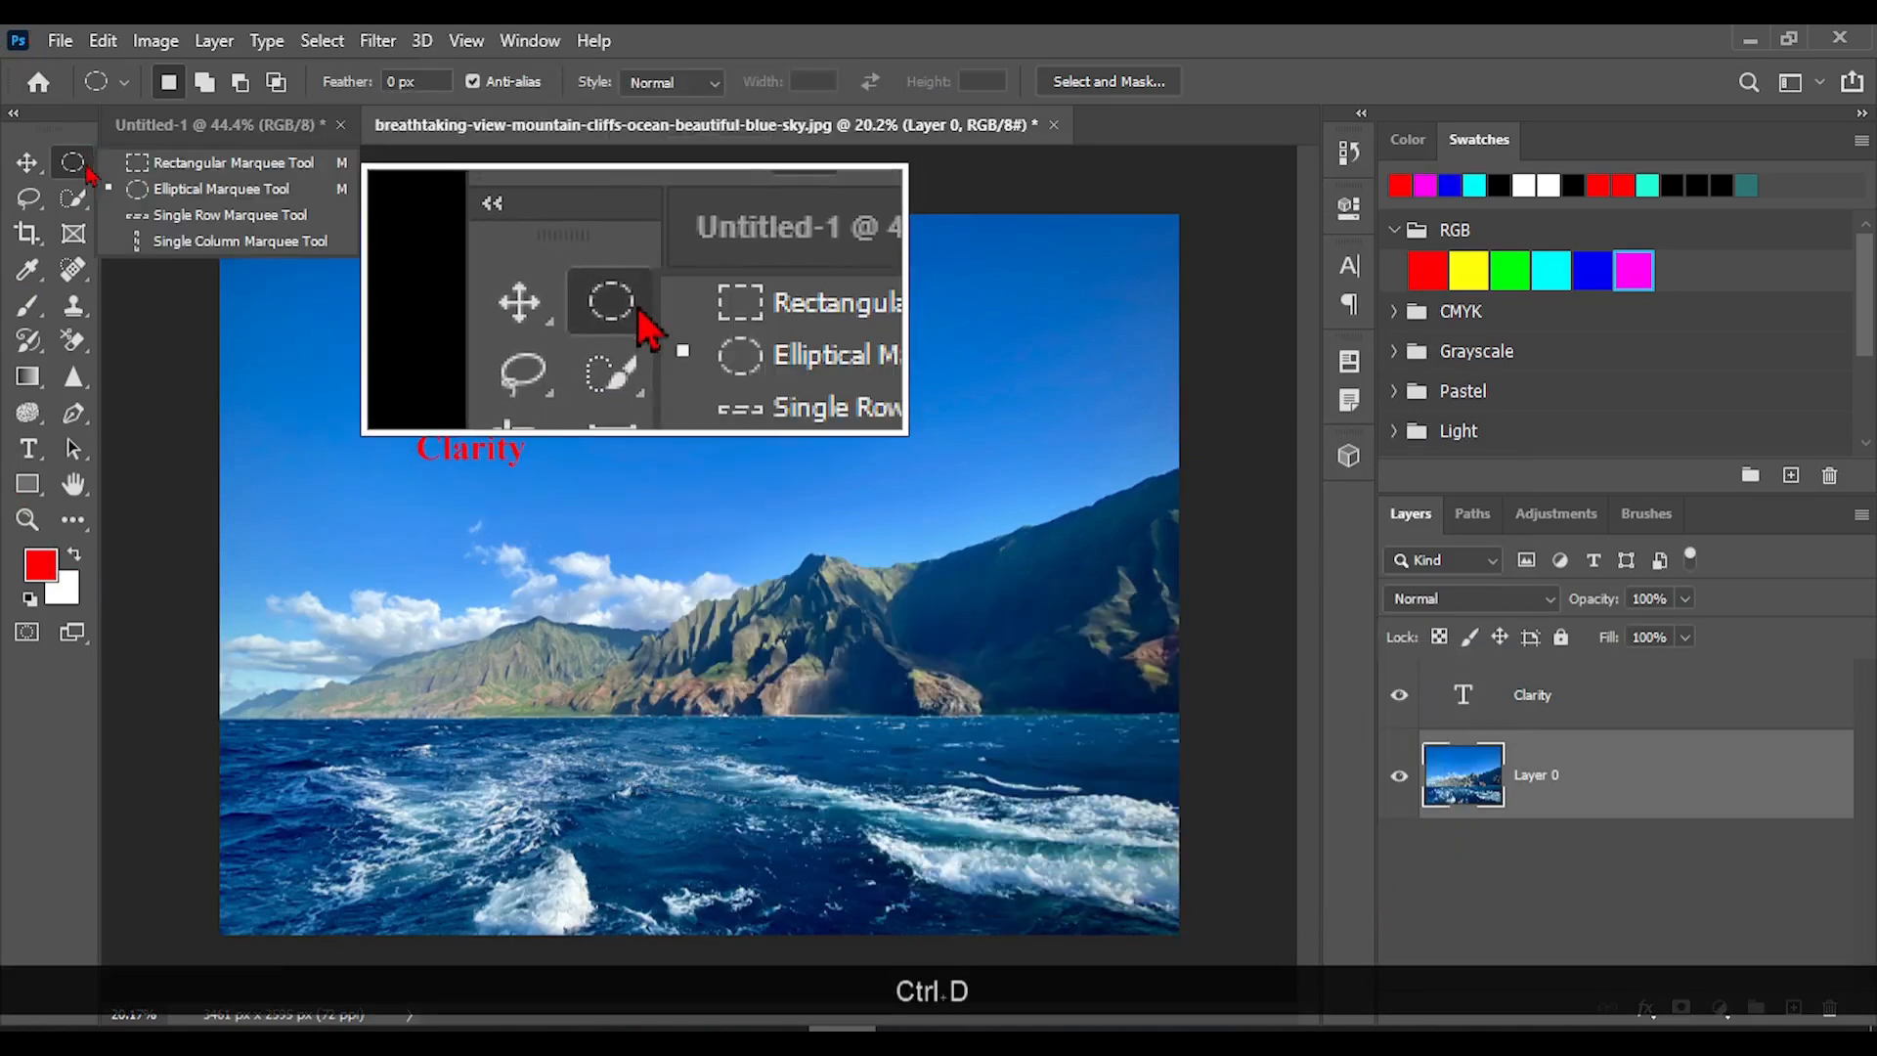
click(138, 166)
drag(450, 523, 981, 844)
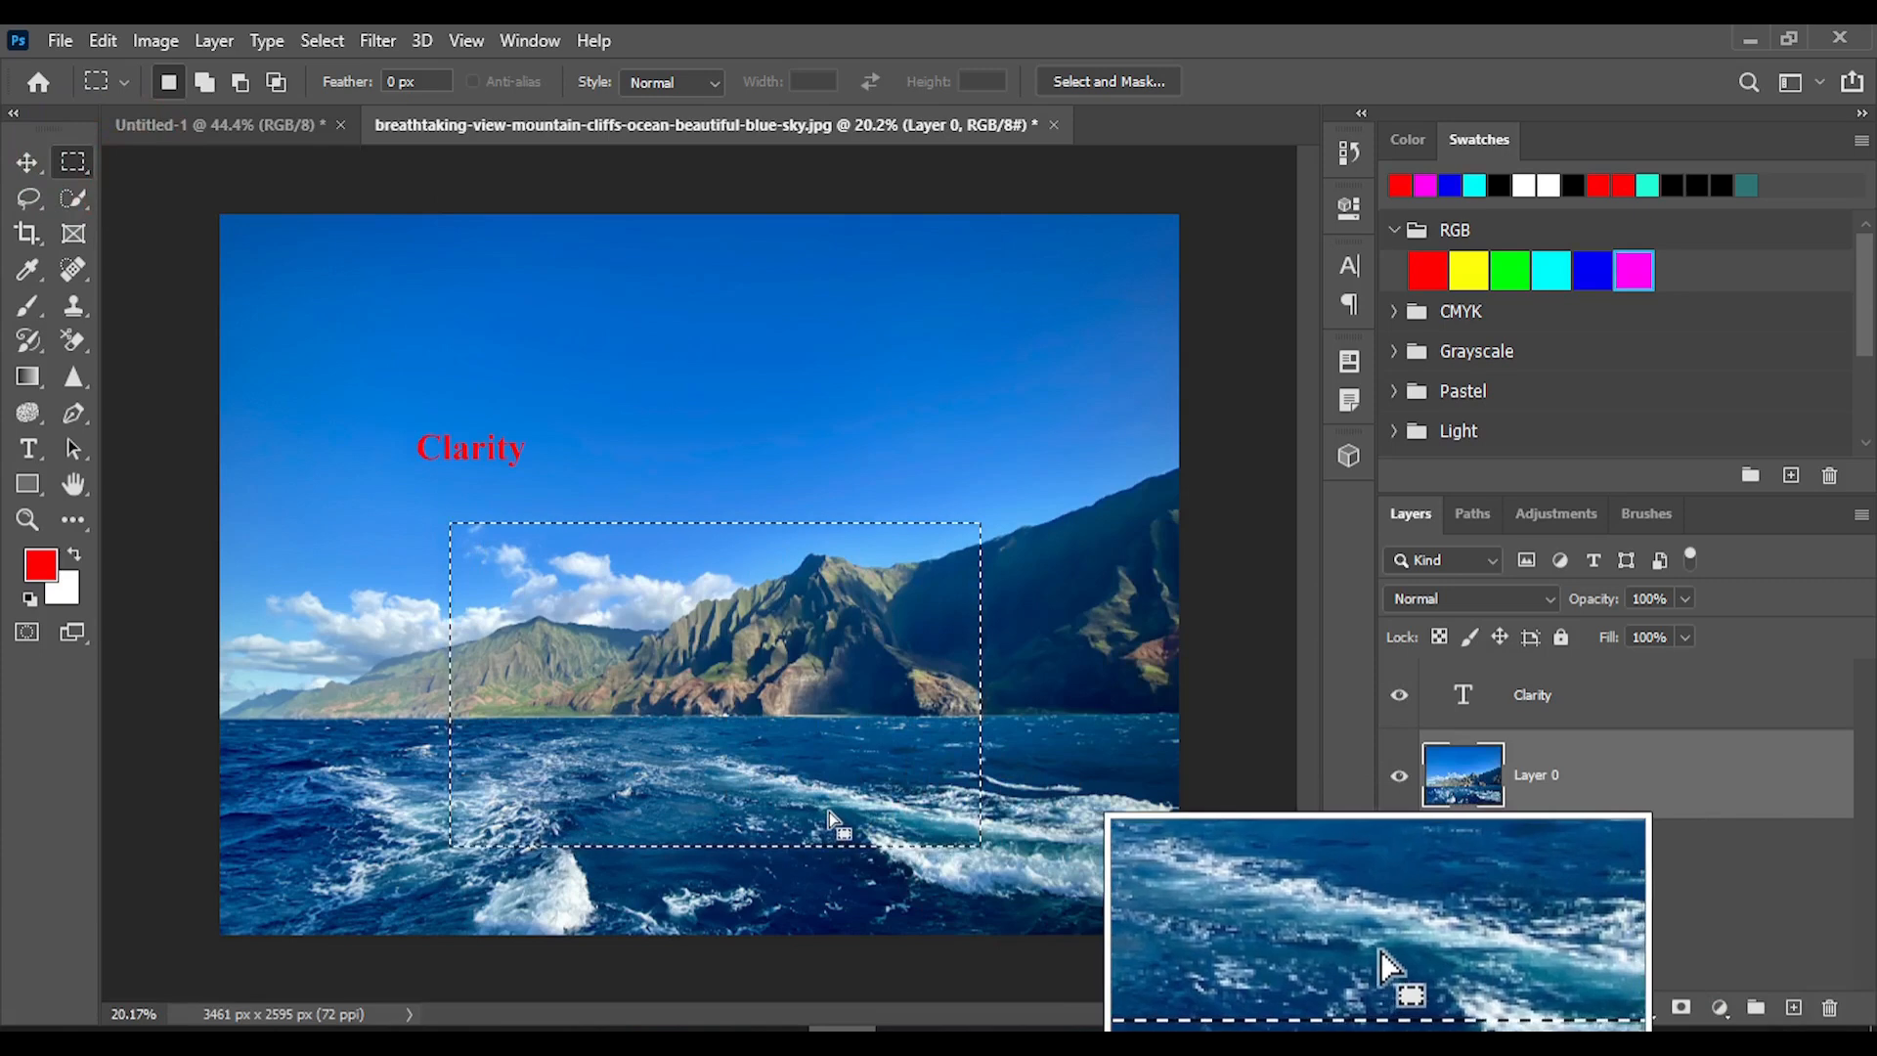
key(ctrl+c)
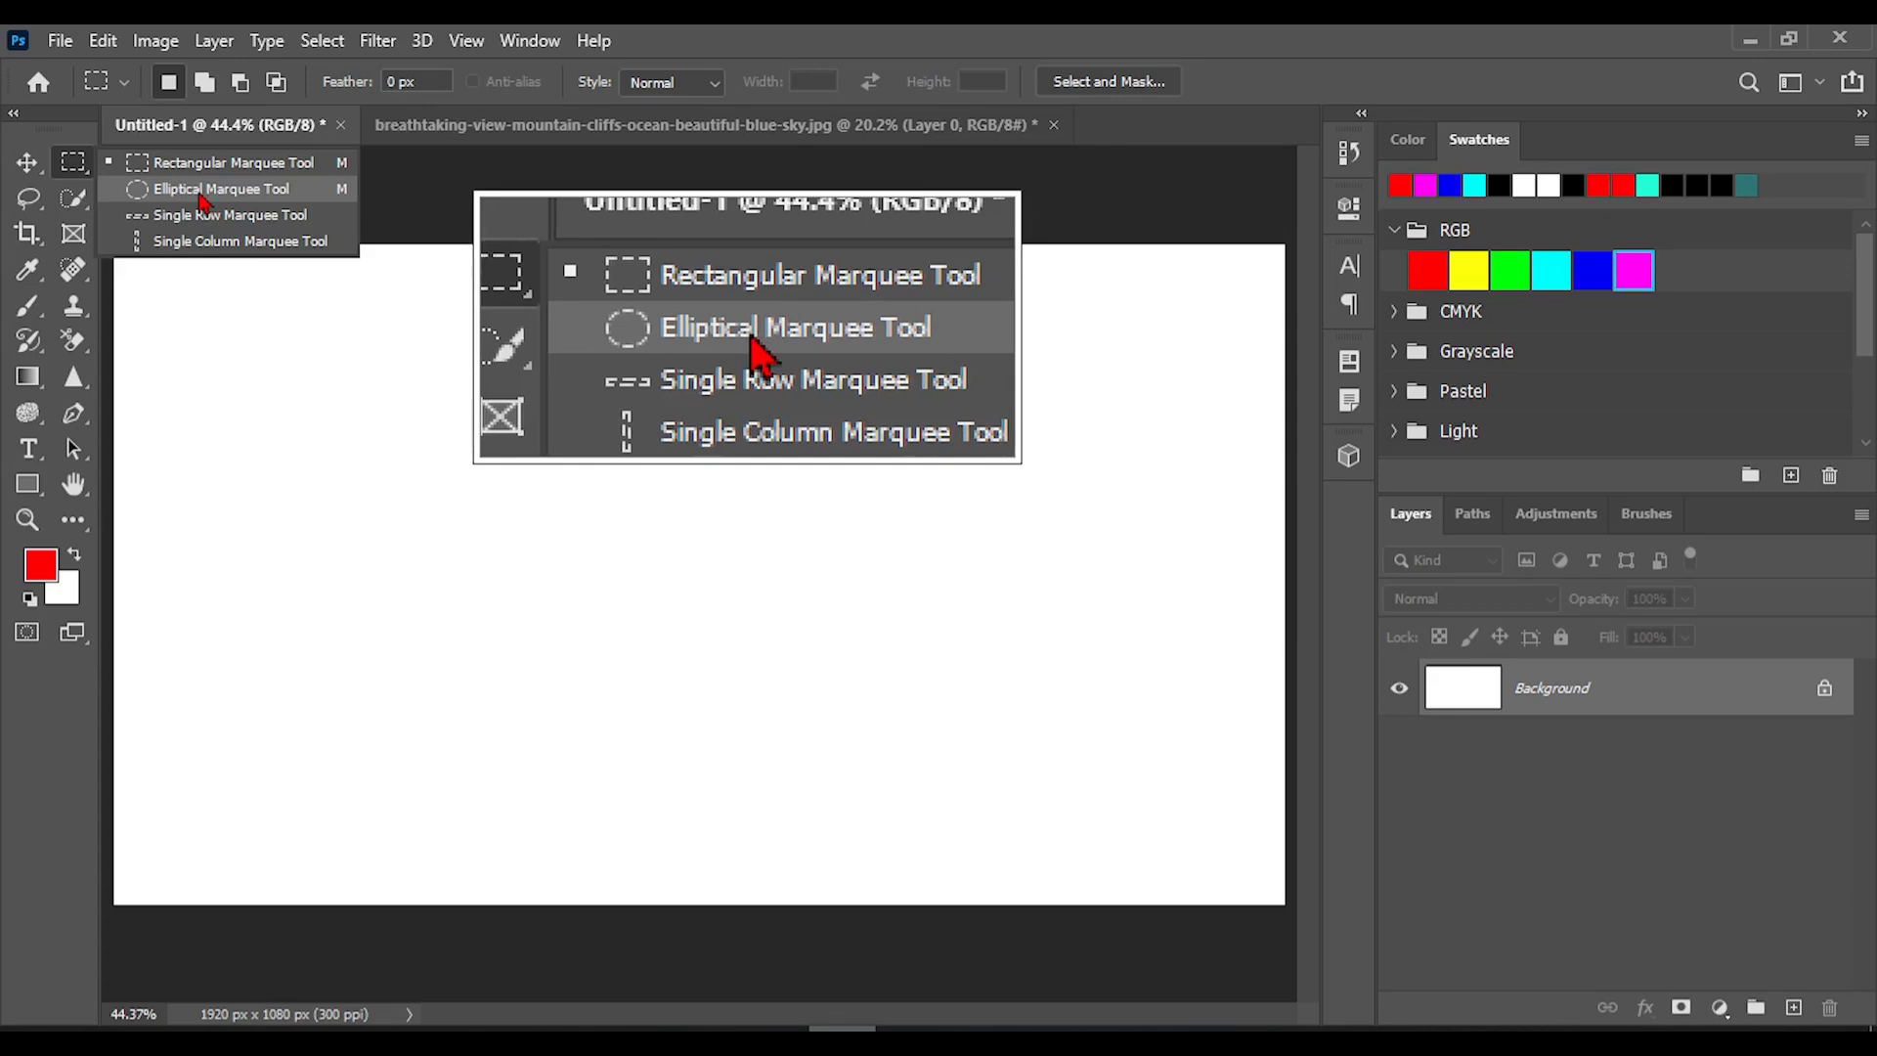
Make a circular selection near the middle of the blank Untitled-1 canvas with the Elliptical Marquee Tool.
click(200, 195)
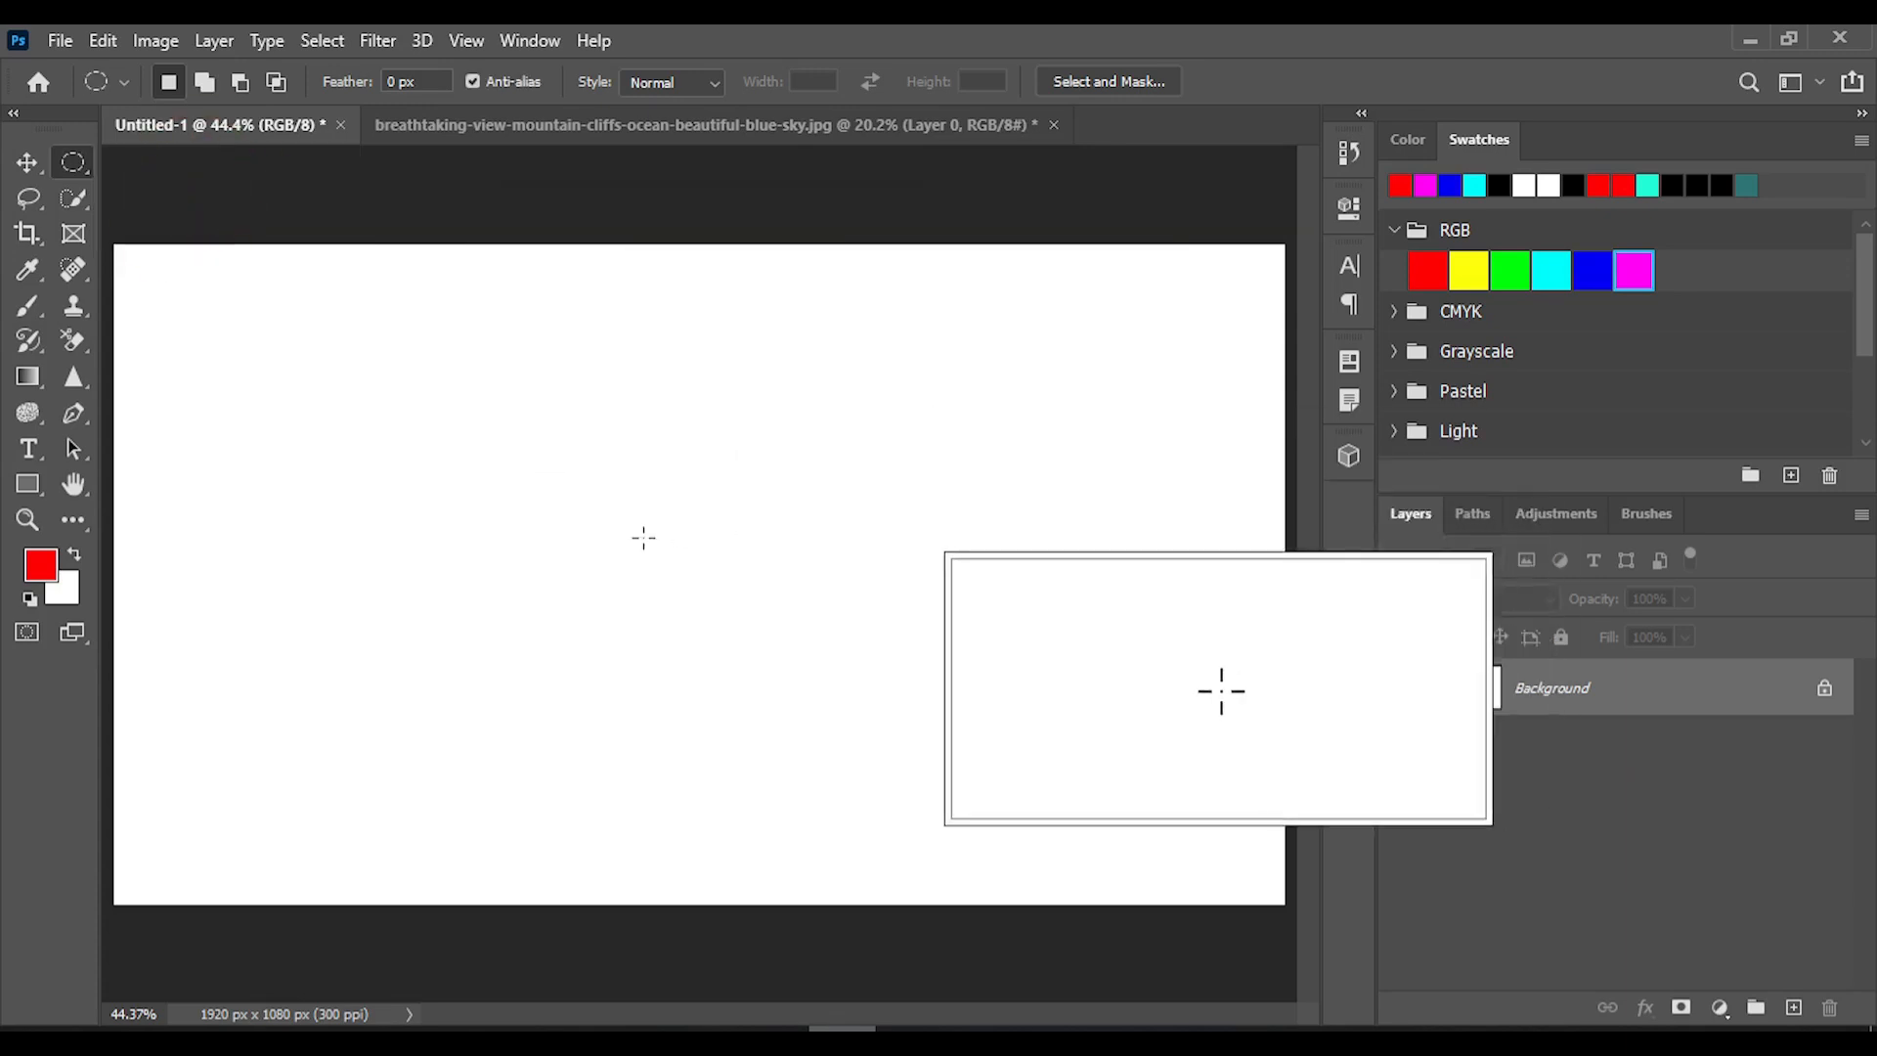
drag(578, 458, 910, 699)
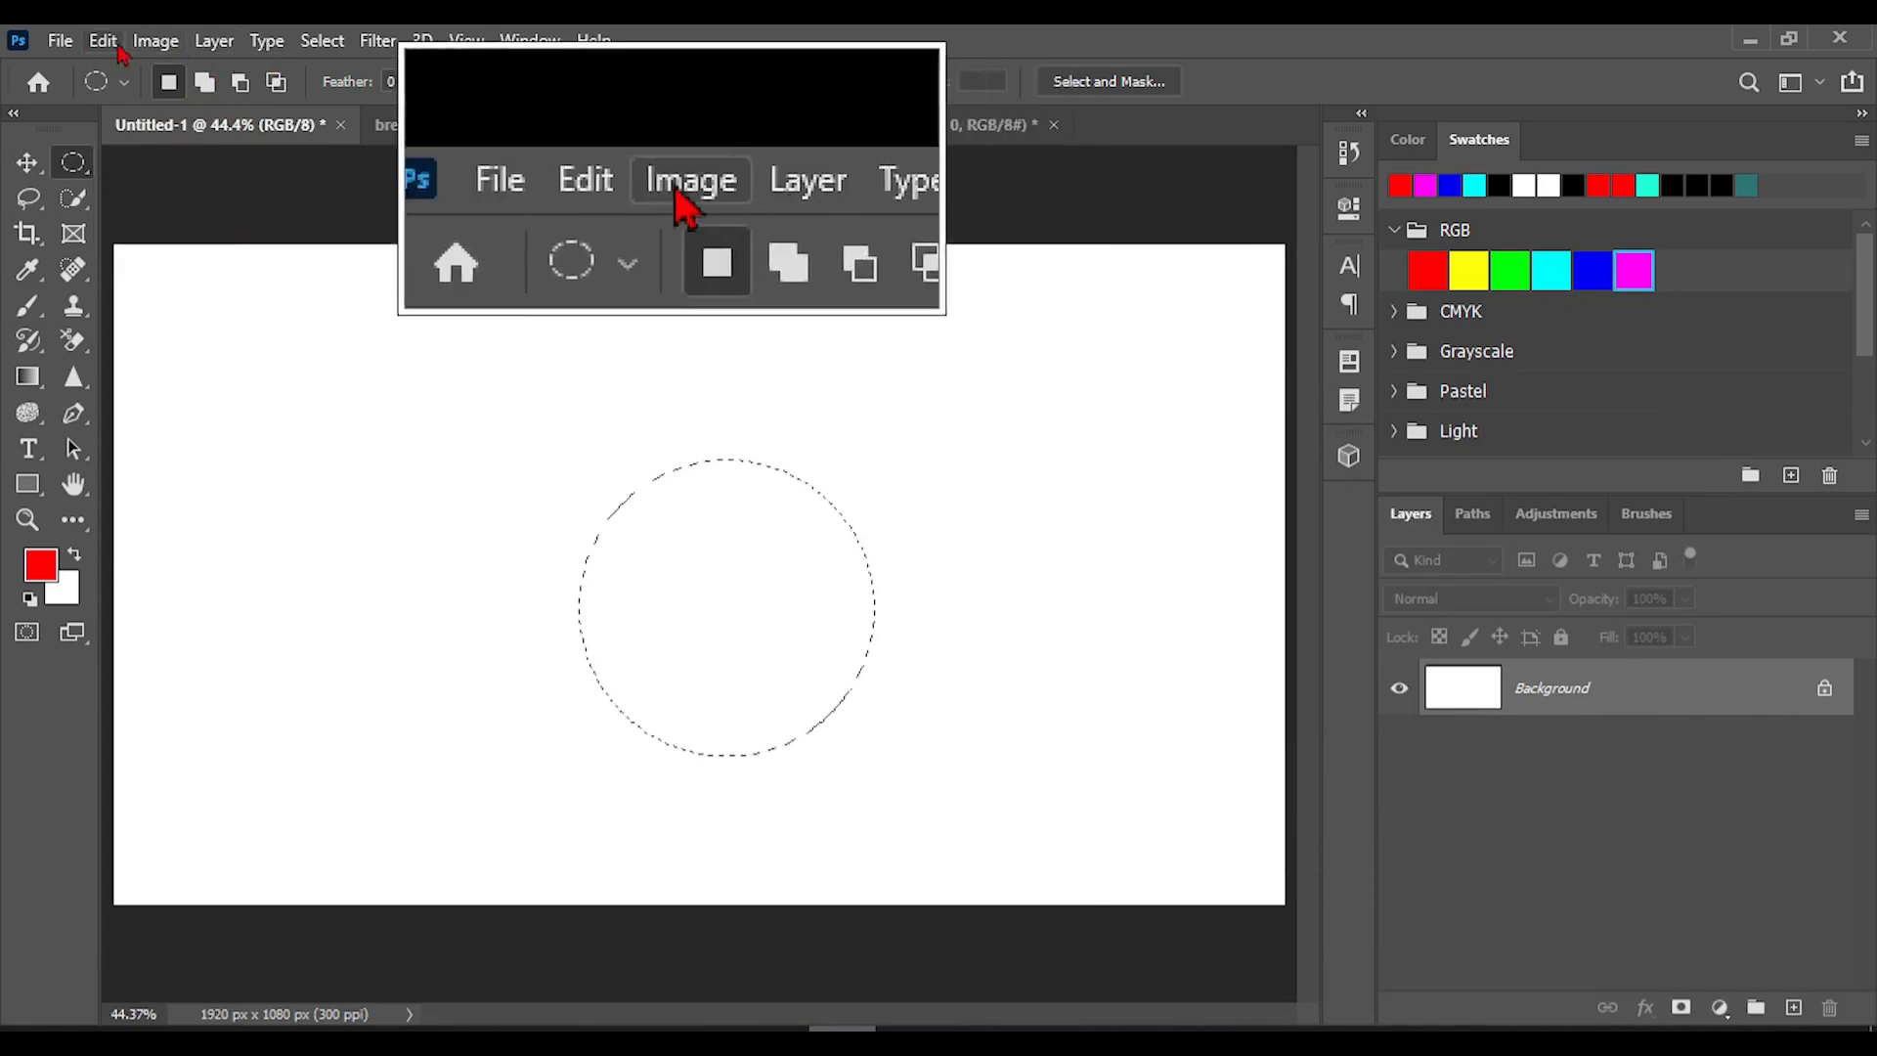
Try Paste in Place for the copied rectangular piece while the circle is selected, and undo the paste.
click(103, 40)
click(235, 332)
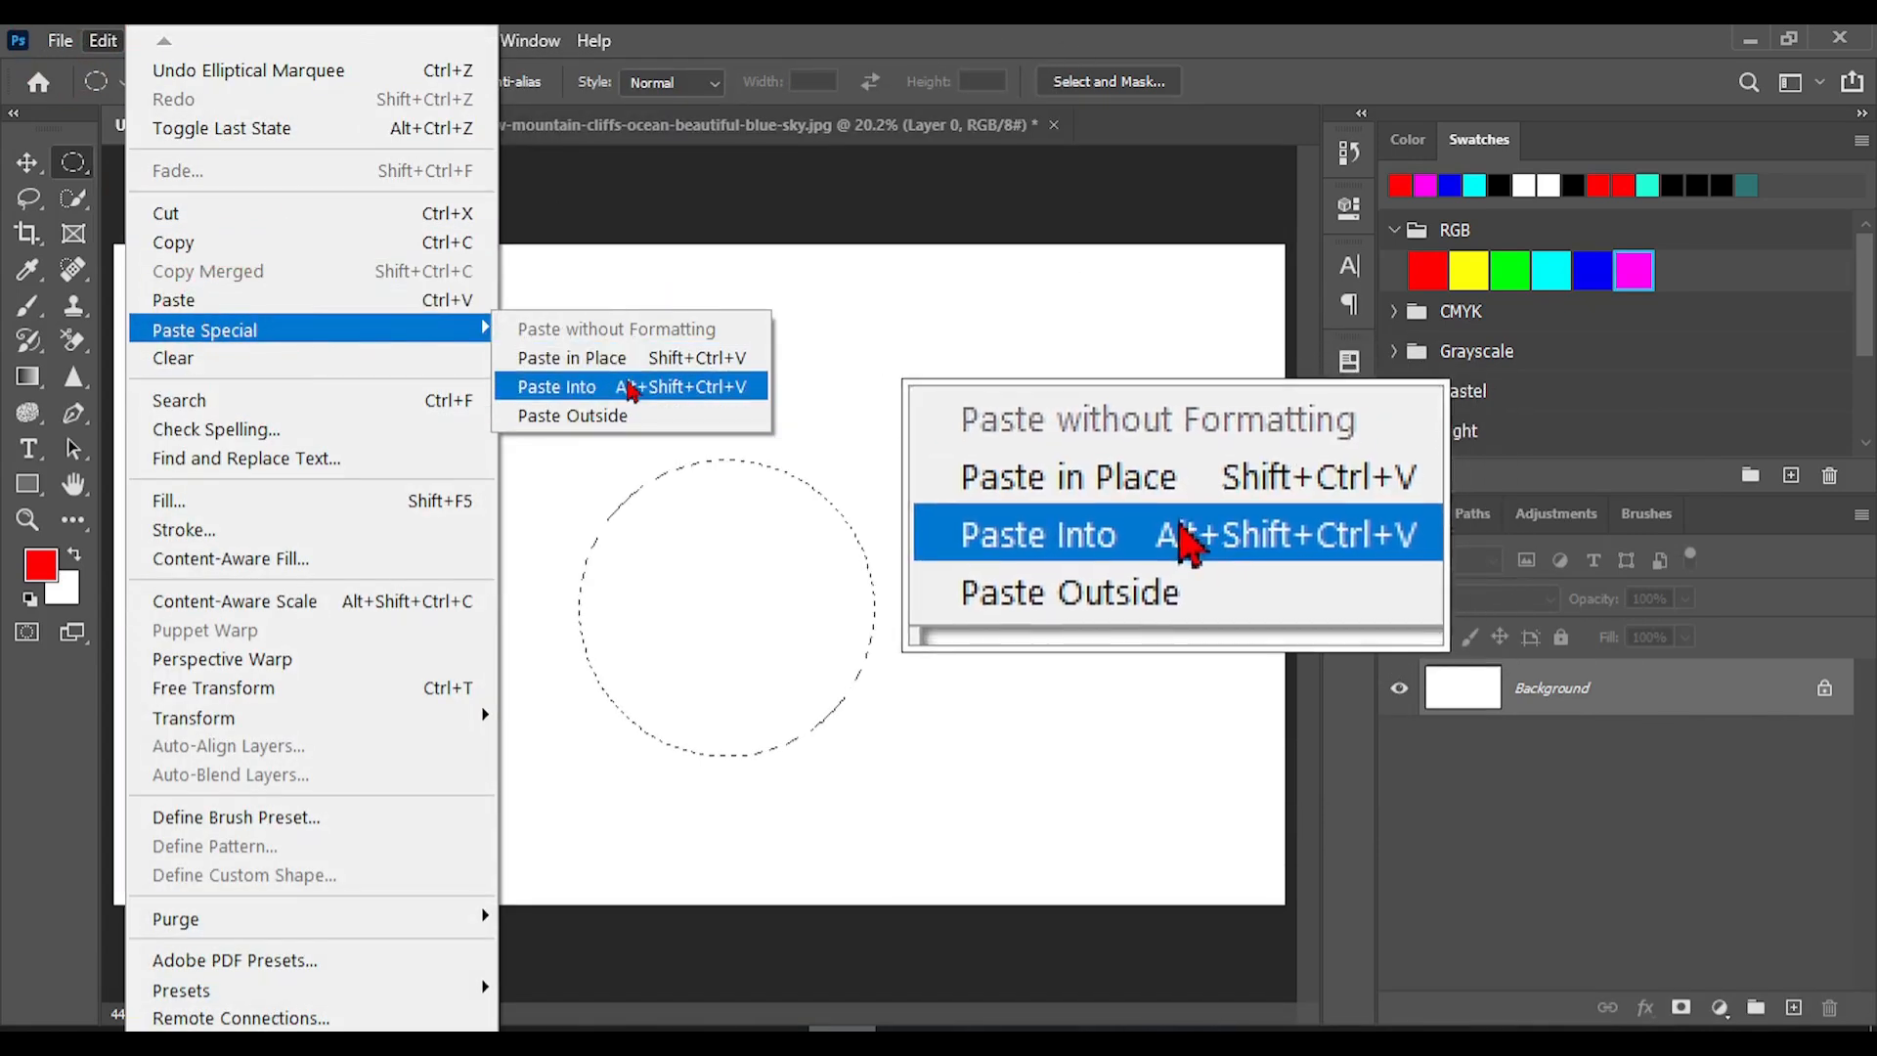
click(635, 369)
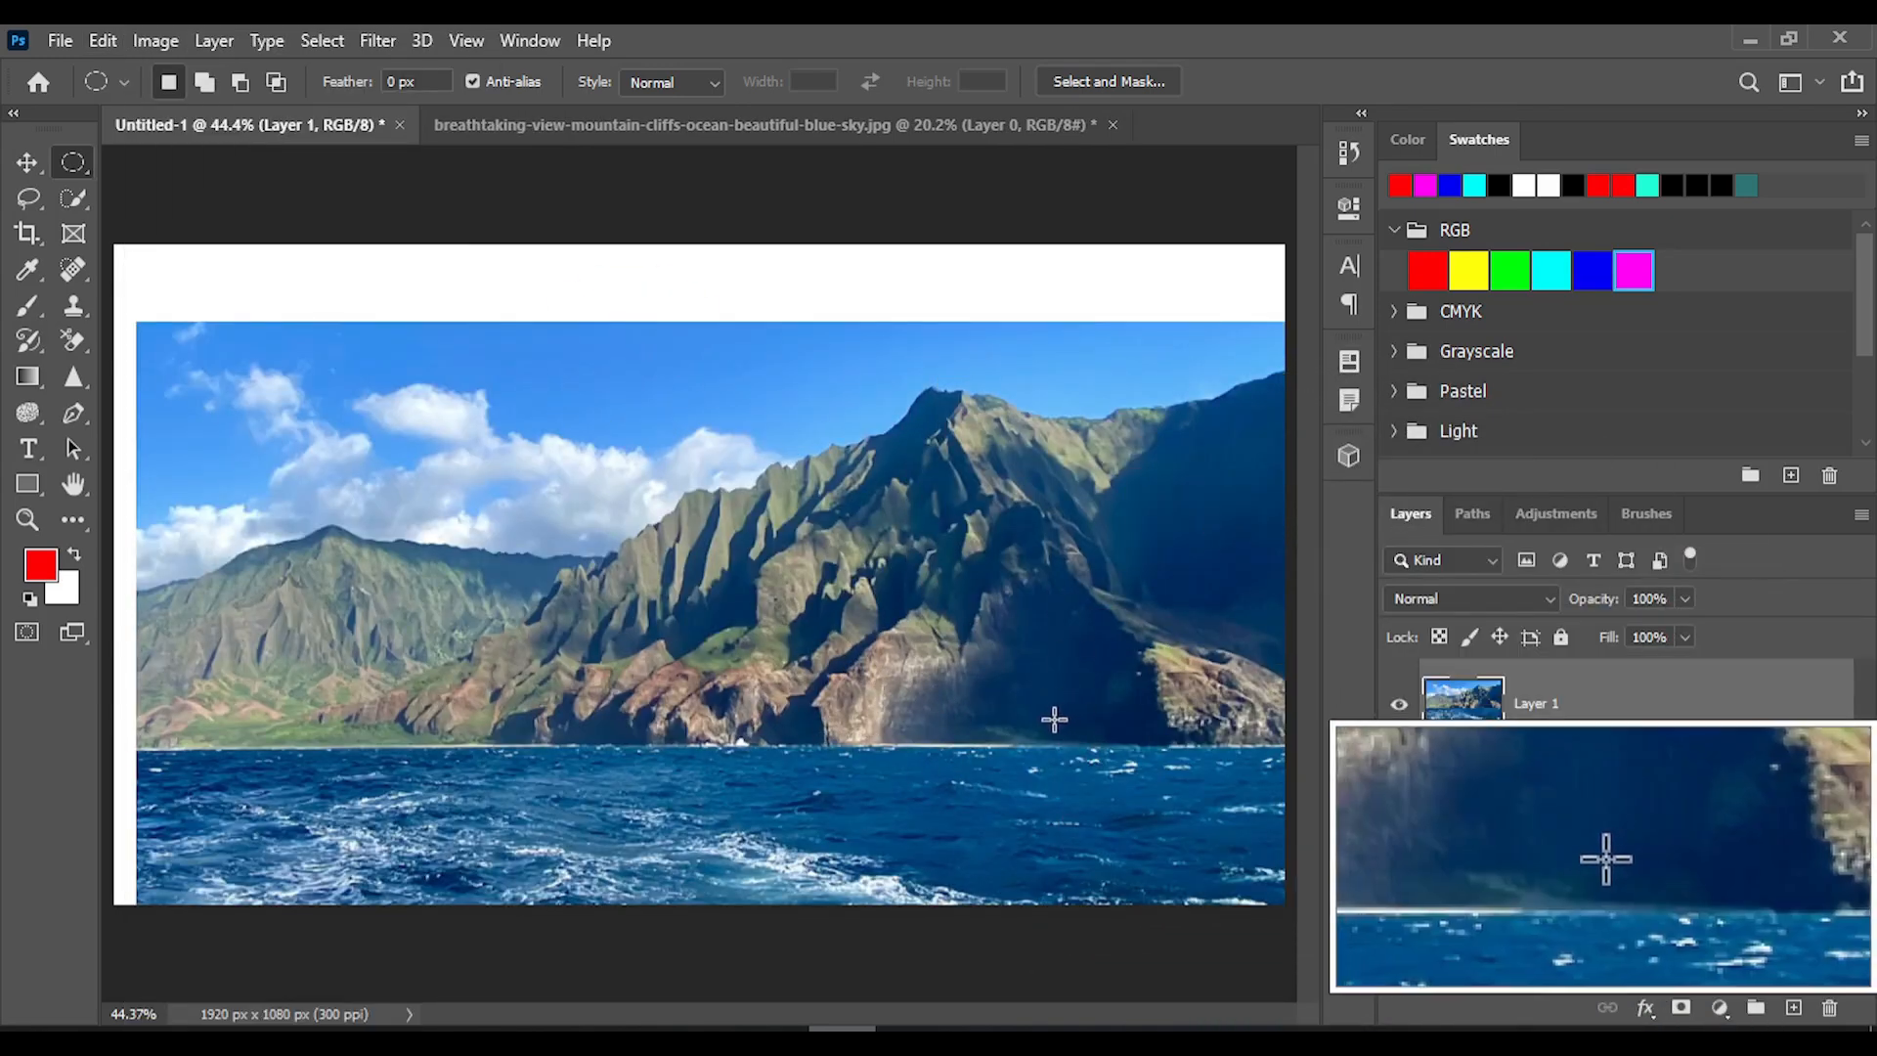
key(ctrl+z)
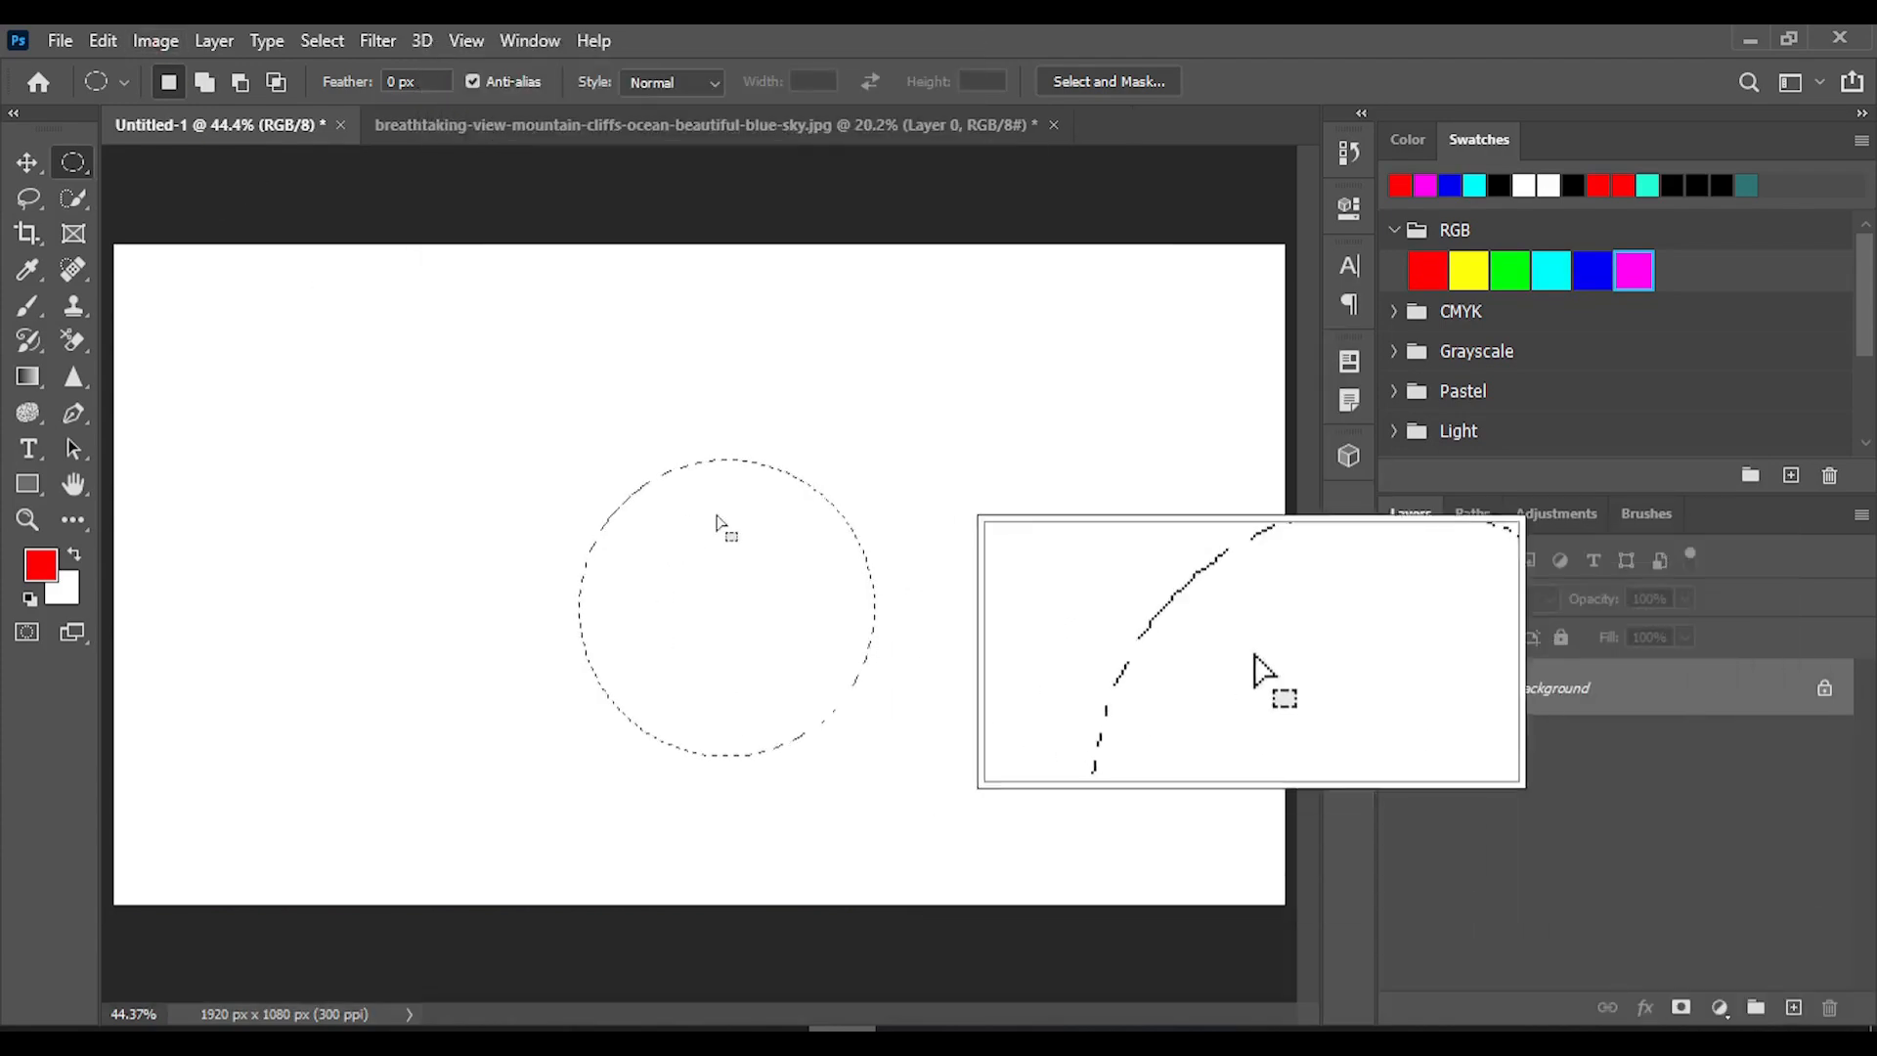
Paste the copied cliff-and-sea piece inside the circular selection using Paste Into.
click(98, 44)
mouse_move(259, 330)
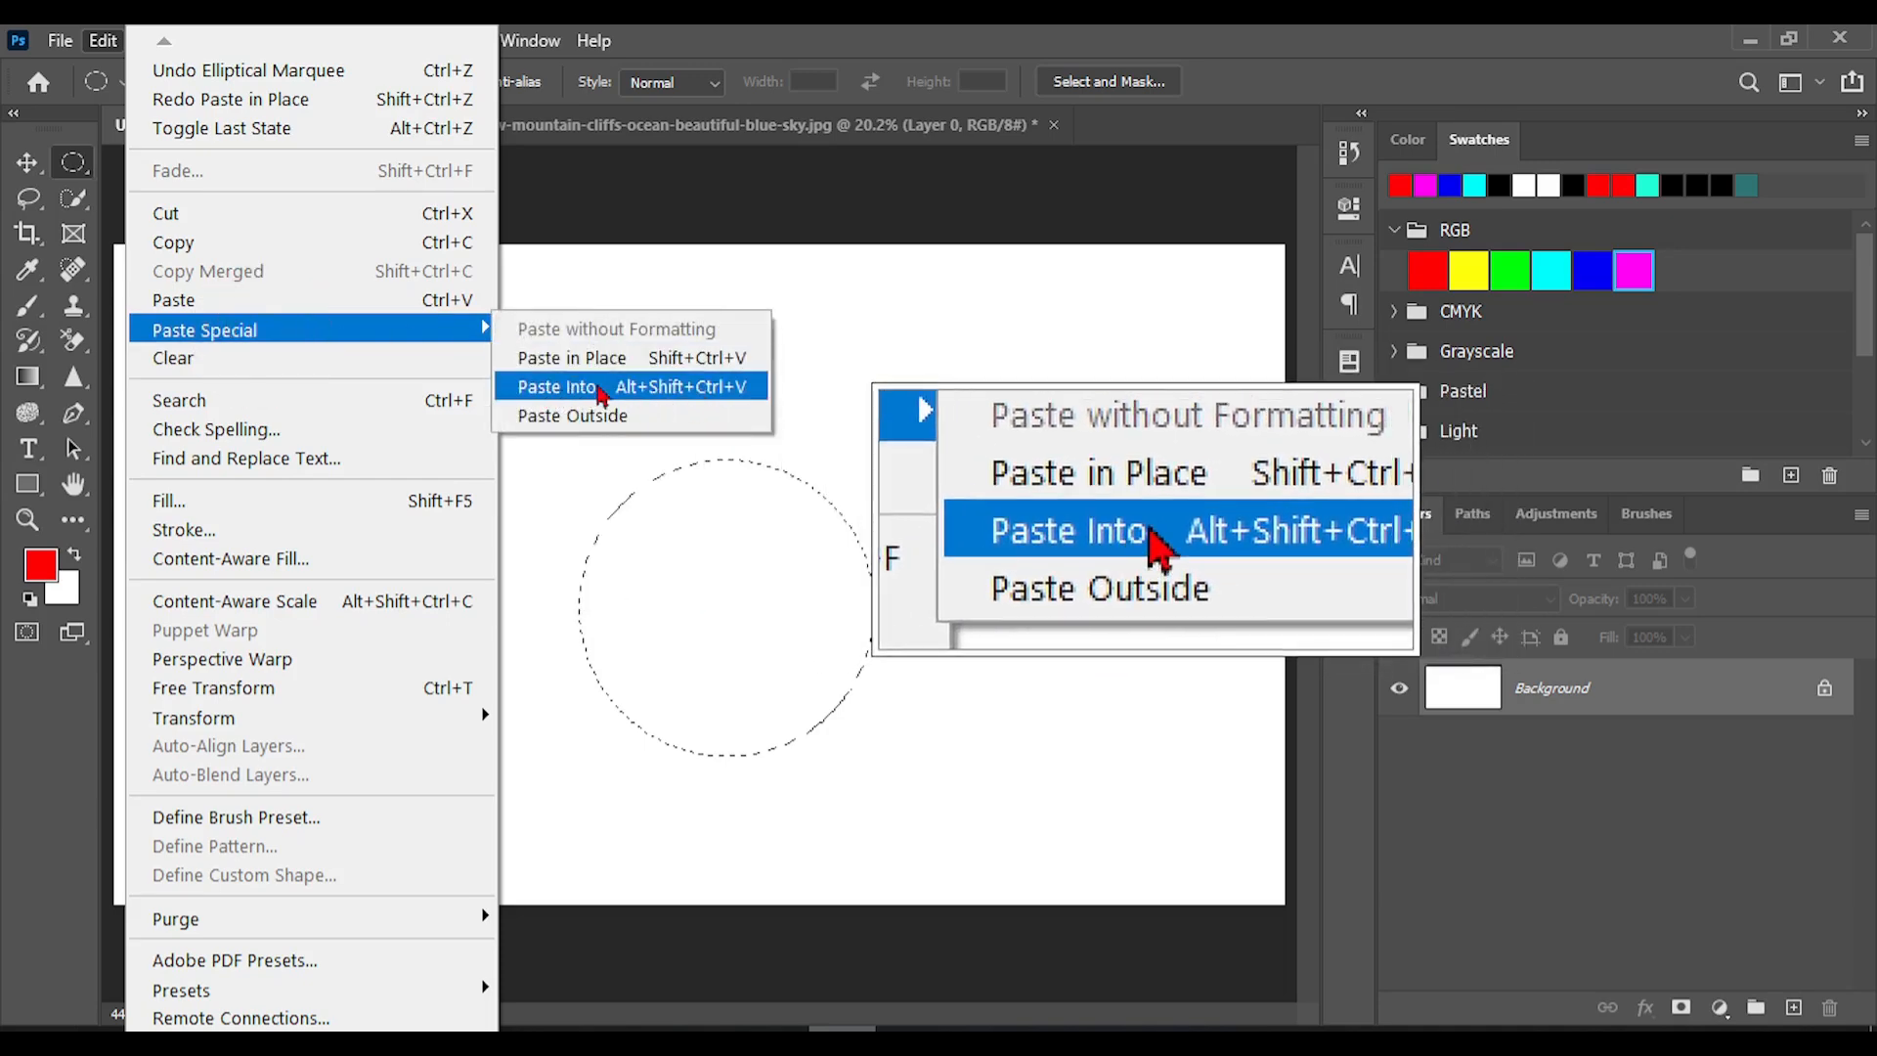
click(557, 387)
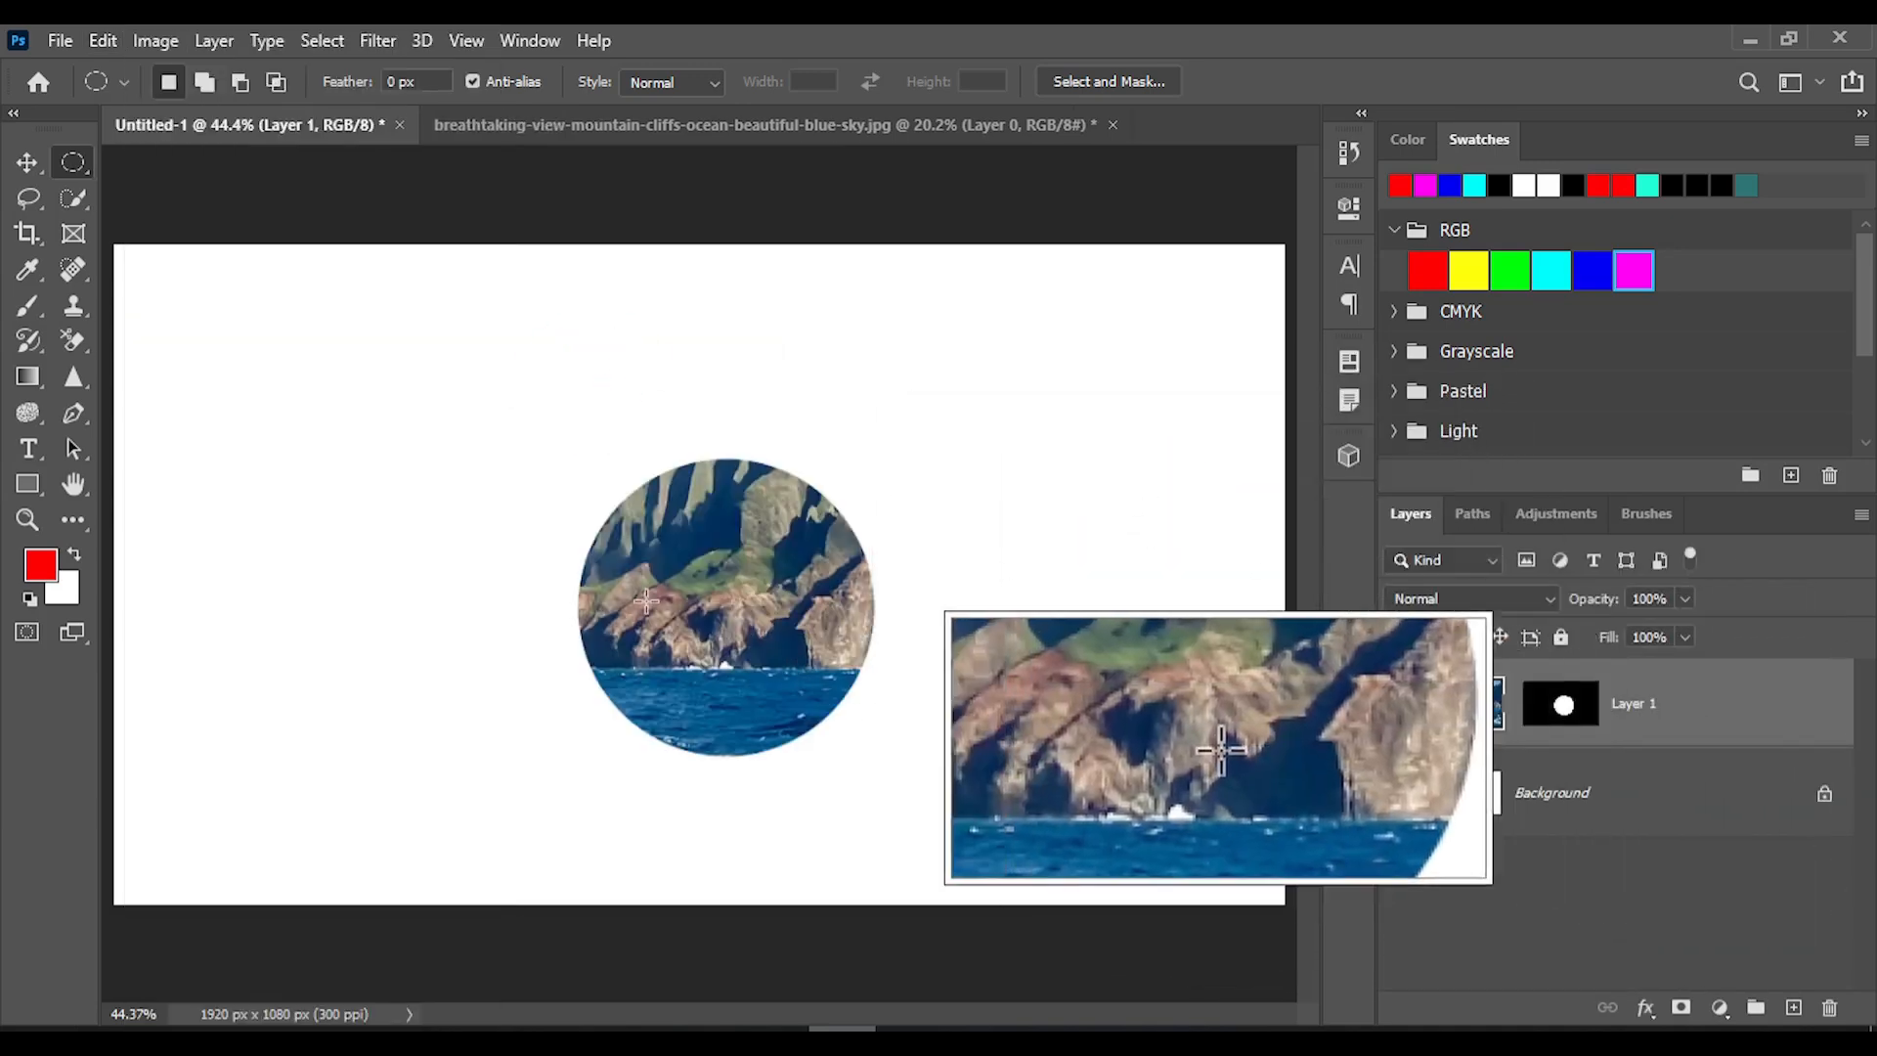
Try moving the pasted picture inside its circular mask, and undo both the move and the Paste Into.
click(17, 169)
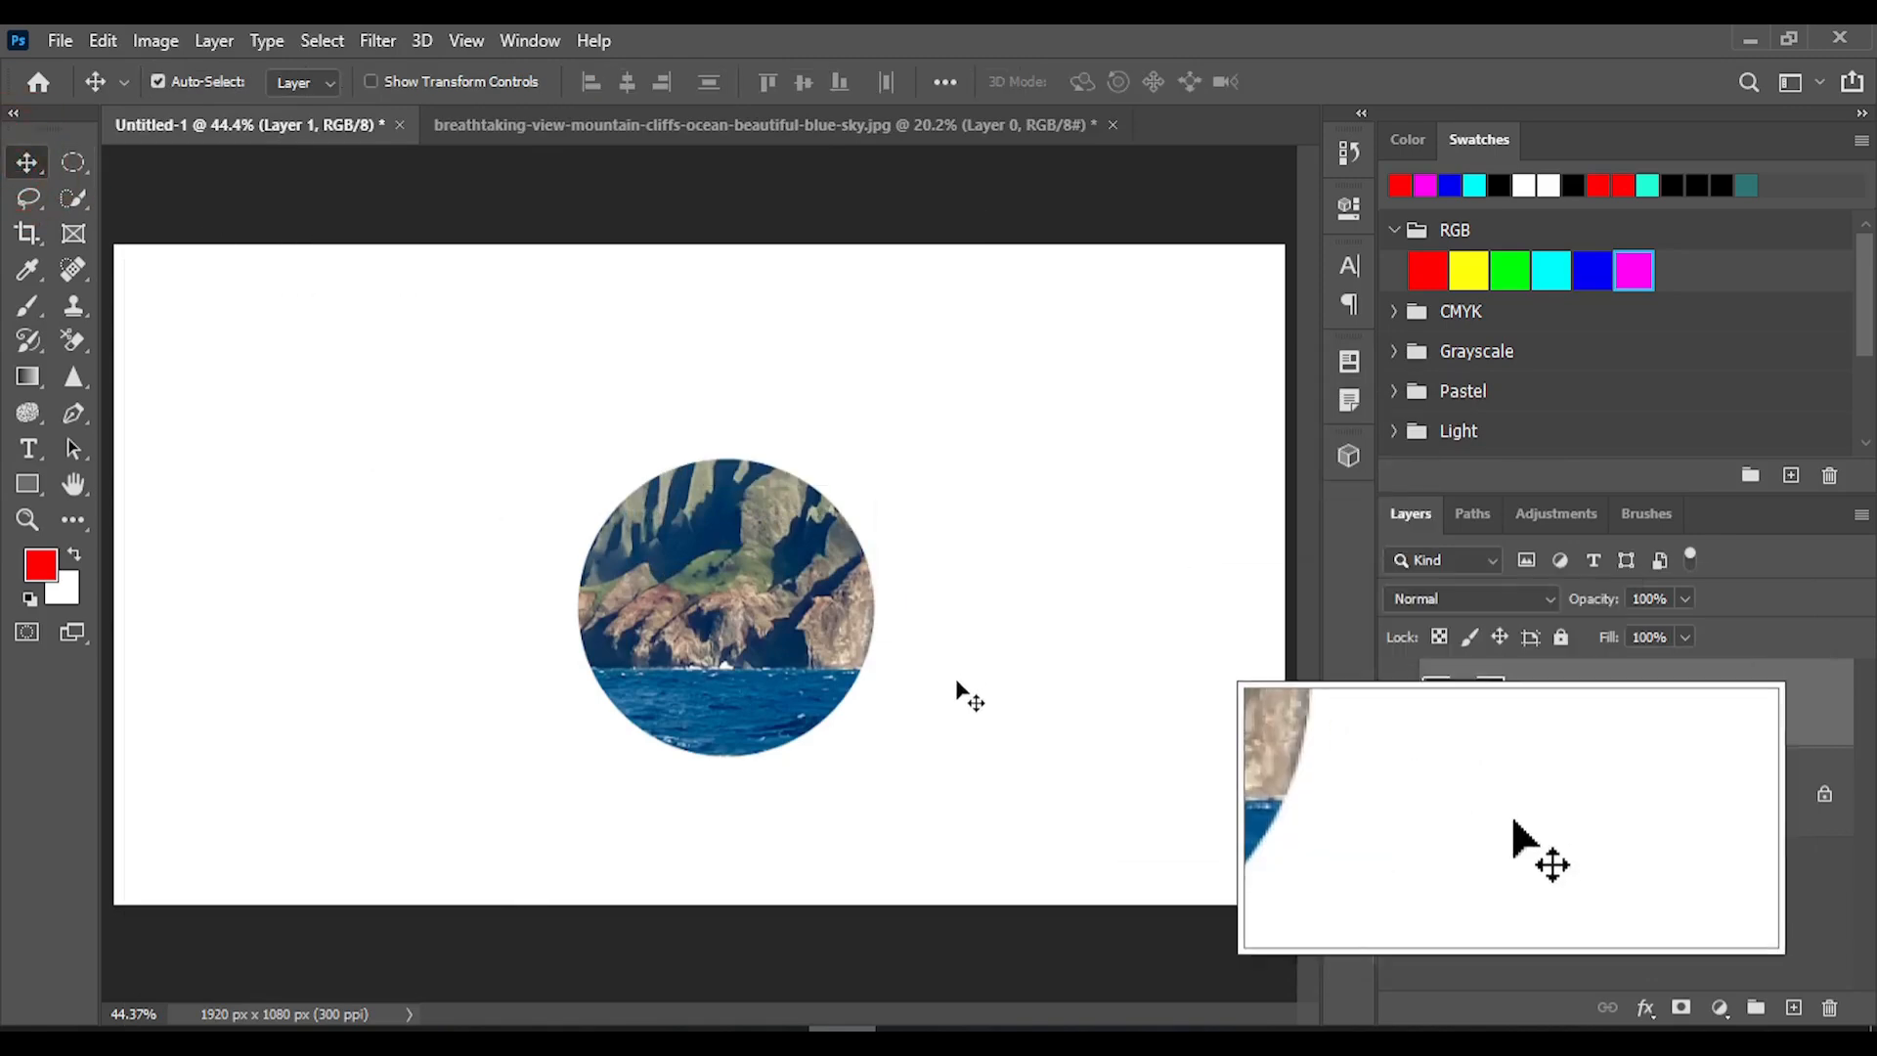
drag(729, 670, 460, 665)
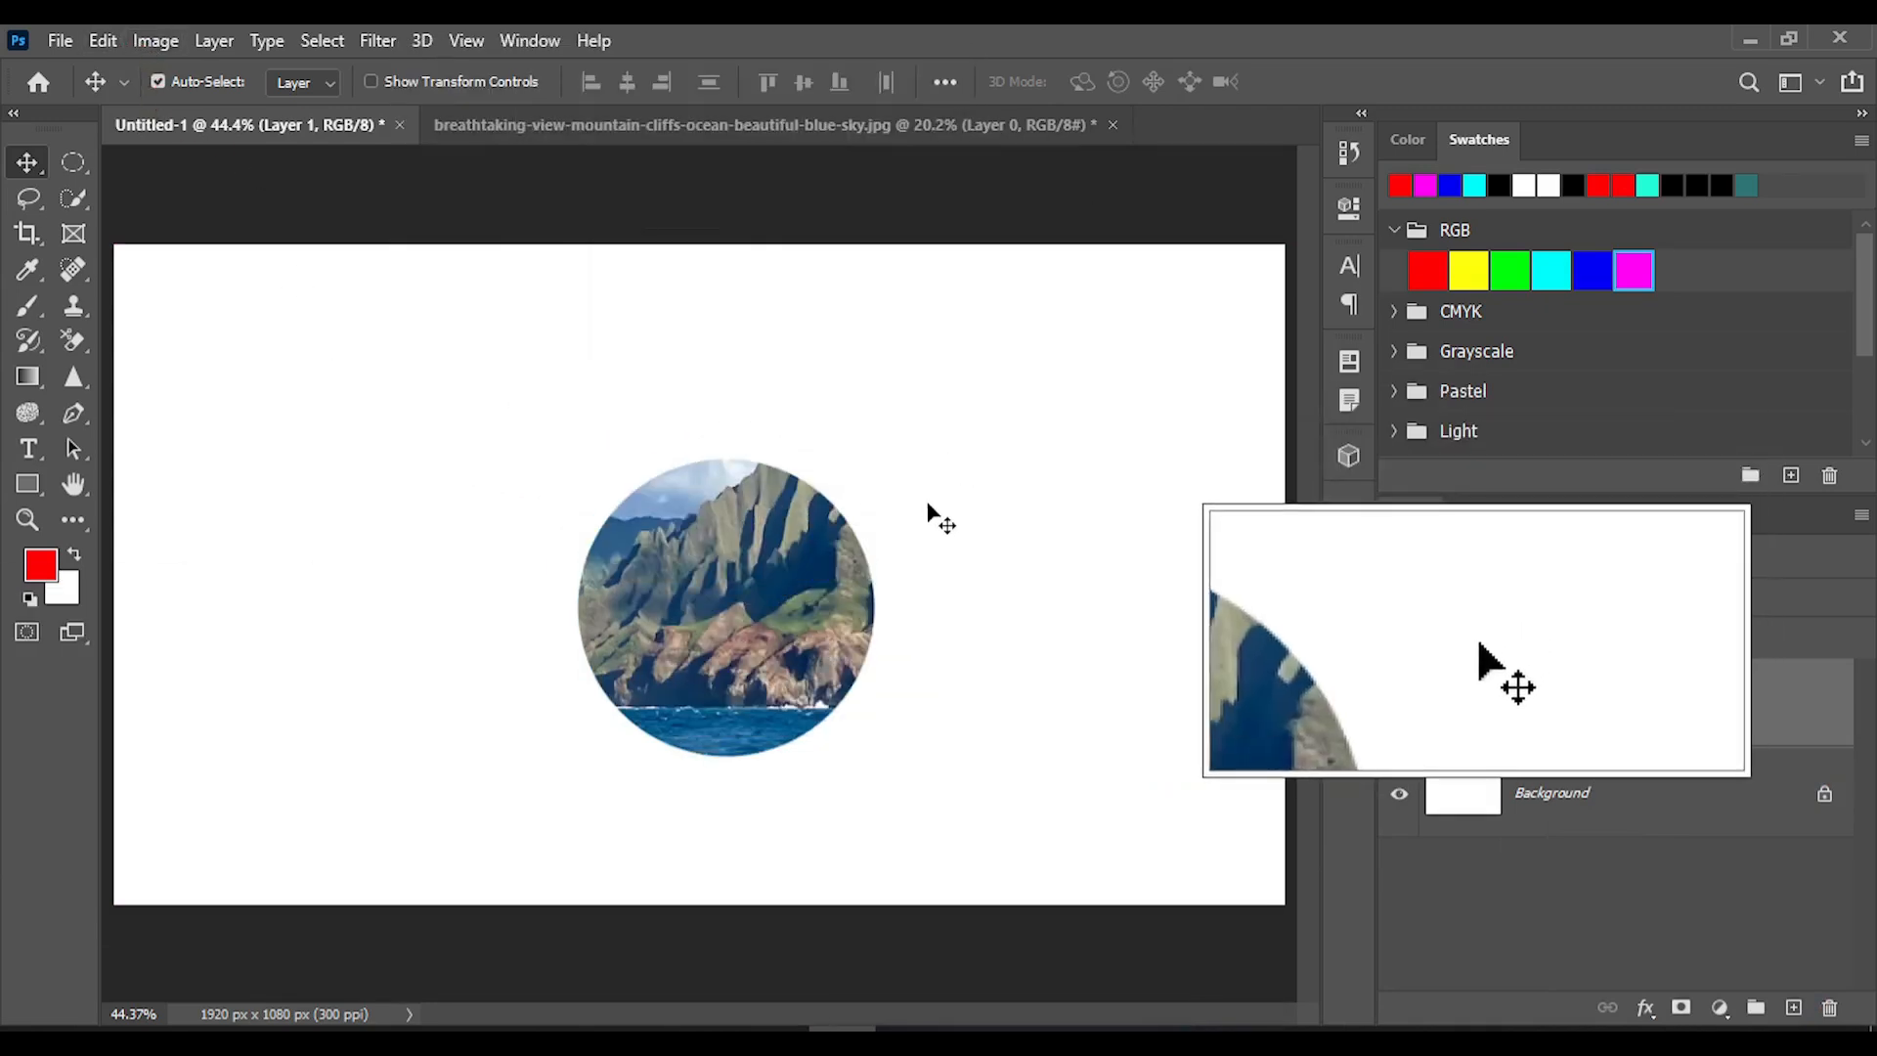
key(ctrl+z)
key(ctrl+z)
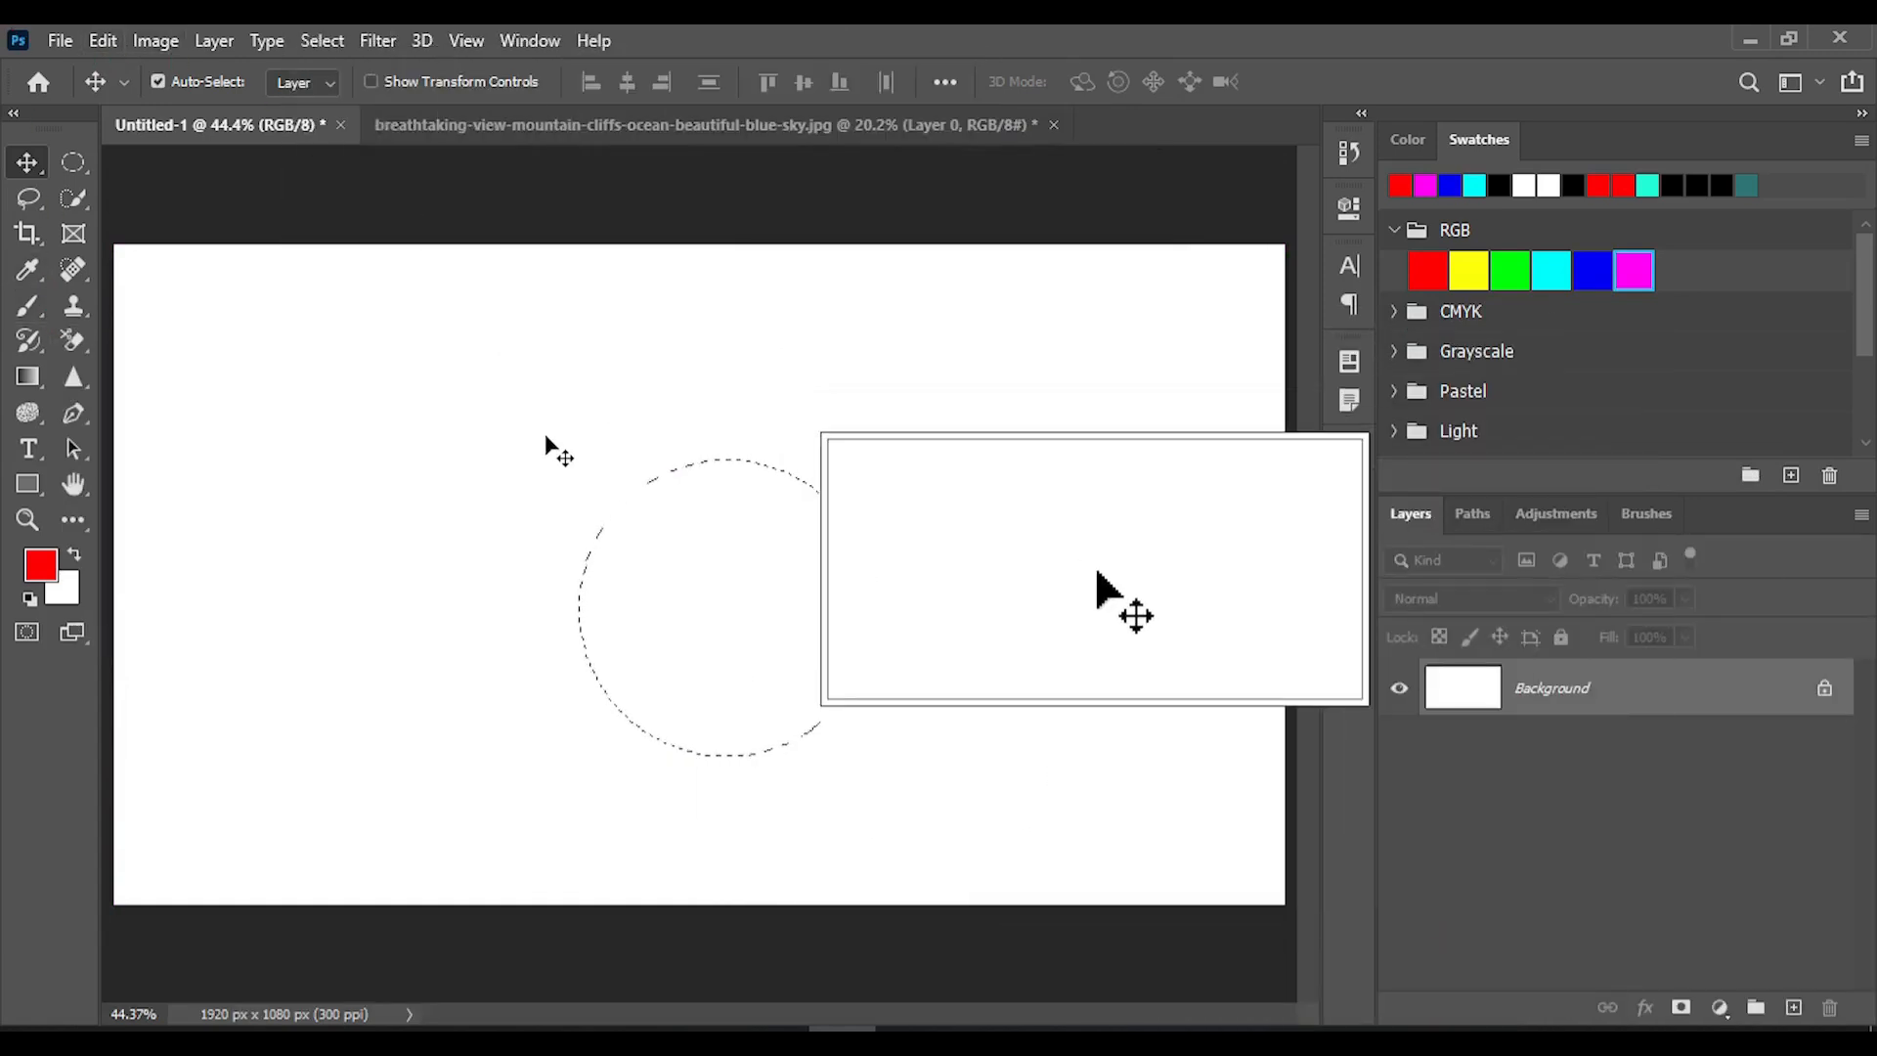
Paste the copied cliff-and-sea piece with Paste Outside around the circular selection, and move it down and to the left.
click(103, 40)
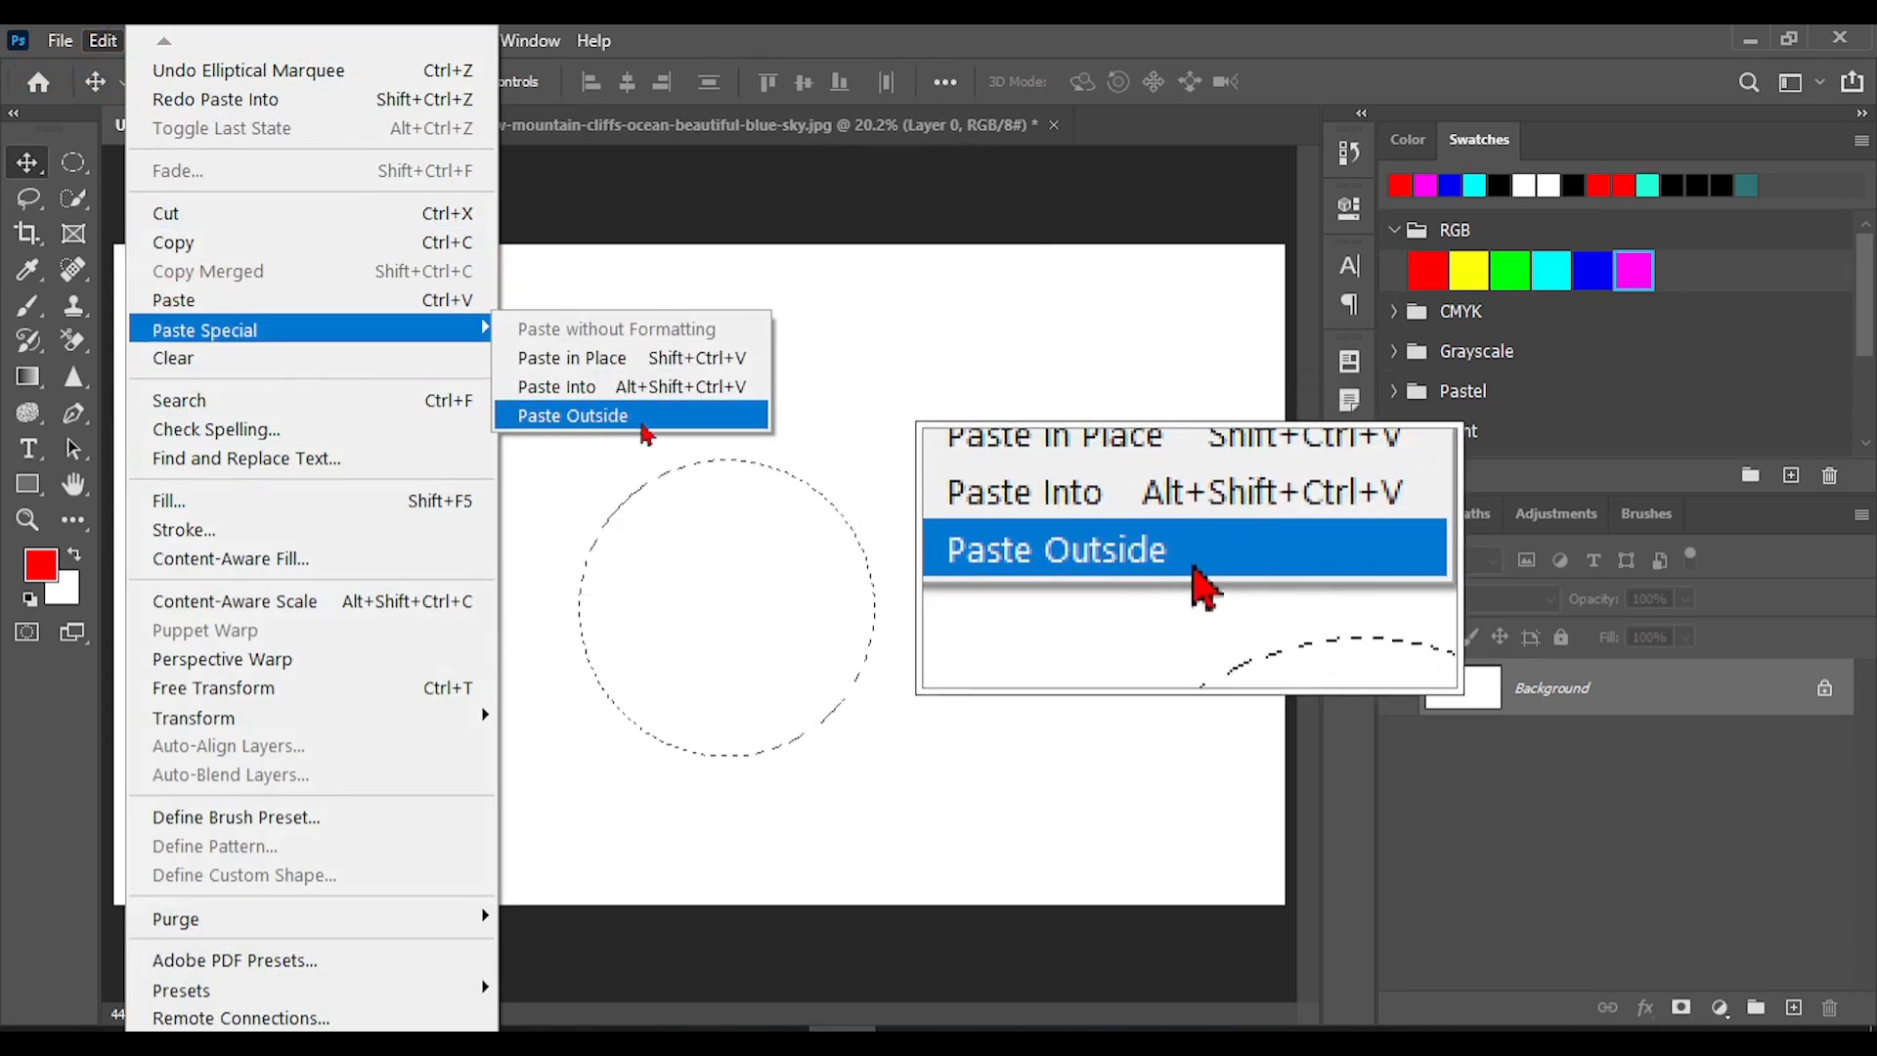
click(642, 428)
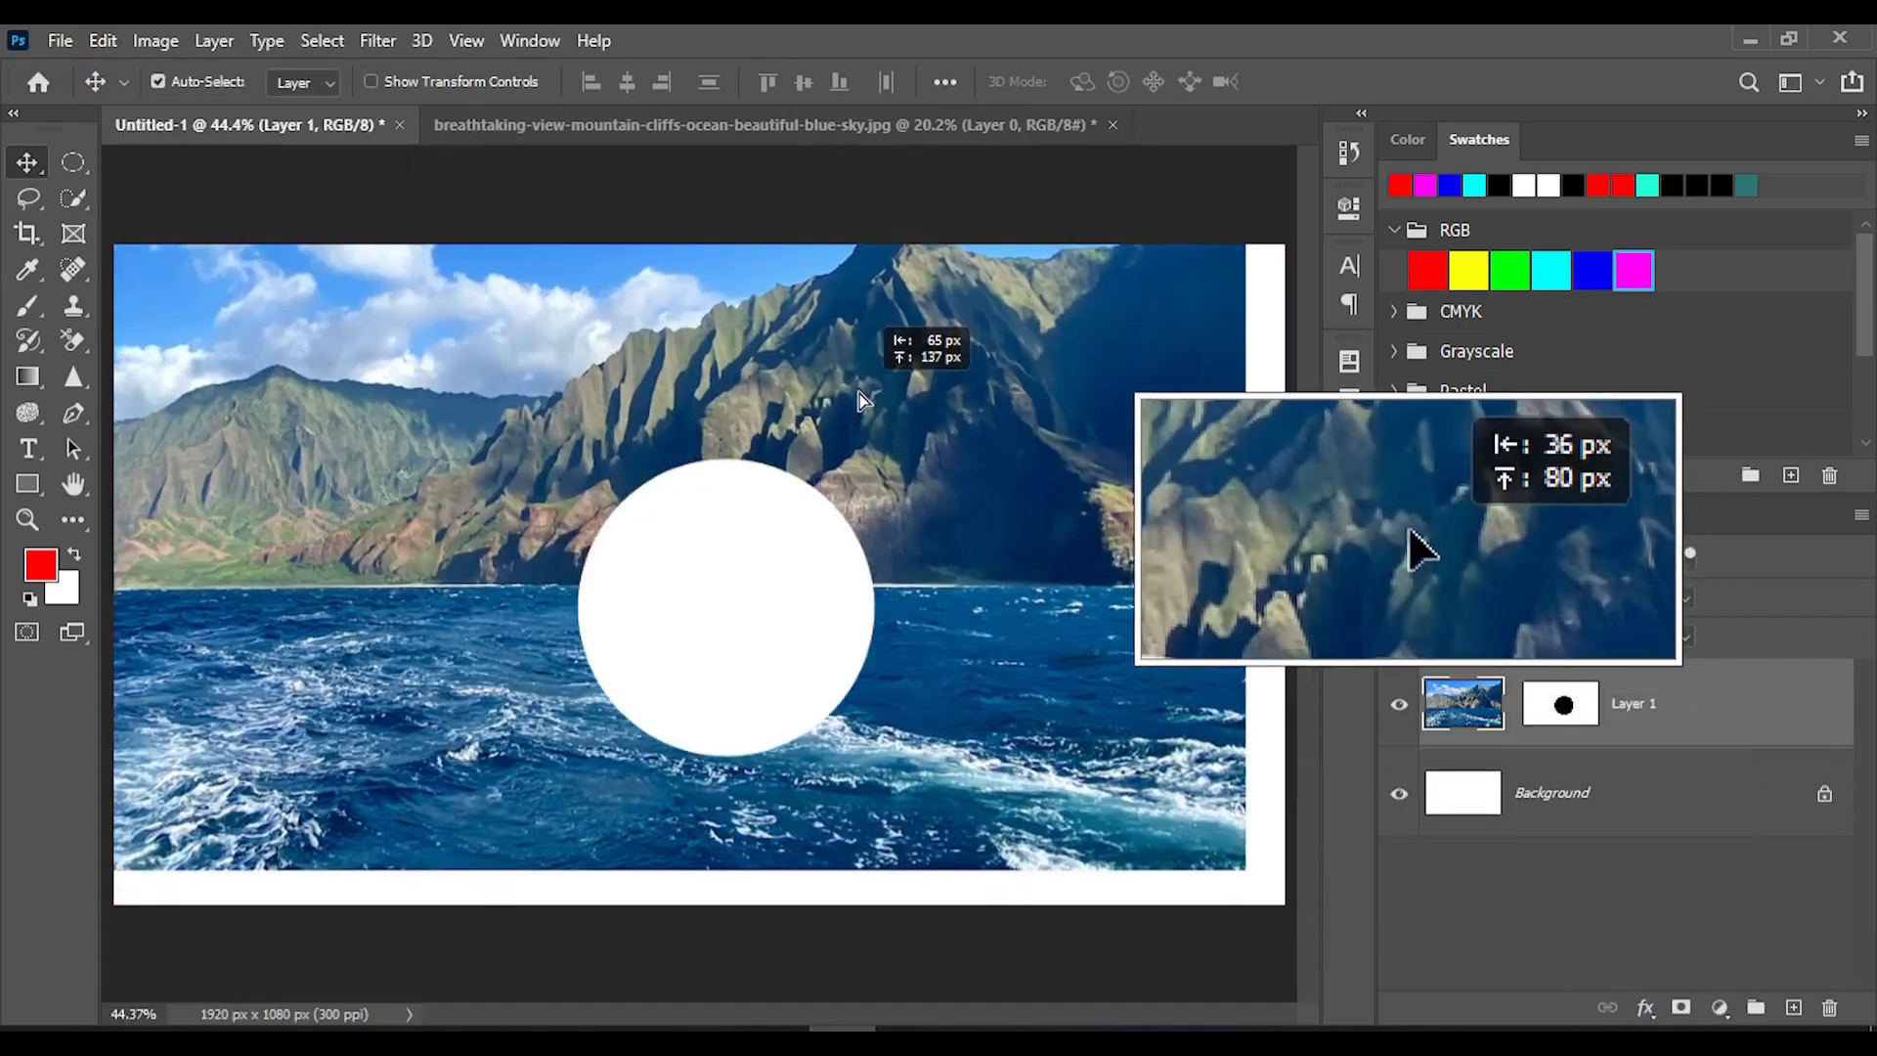
drag(859, 393, 772, 479)
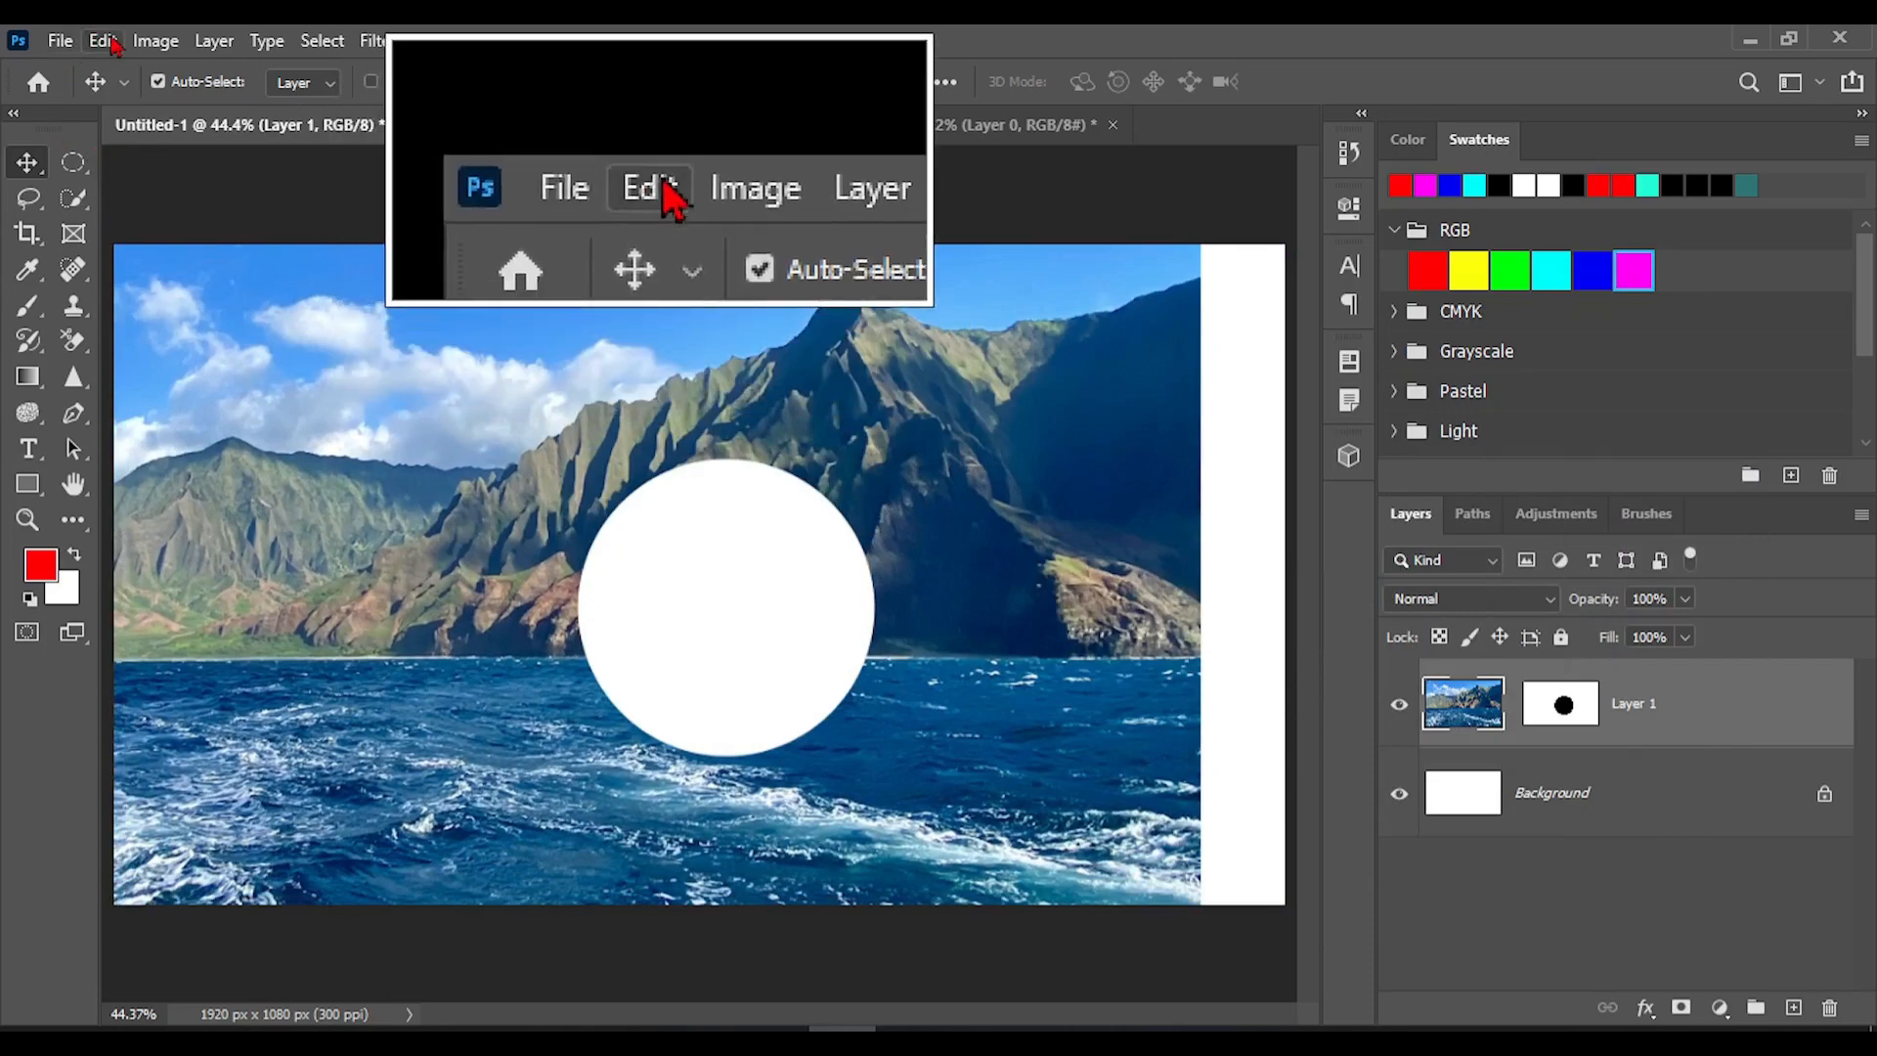
Try Clear on the rectangular selection of Layer 0 in the cliffs photo, and undo it.
click(102, 40)
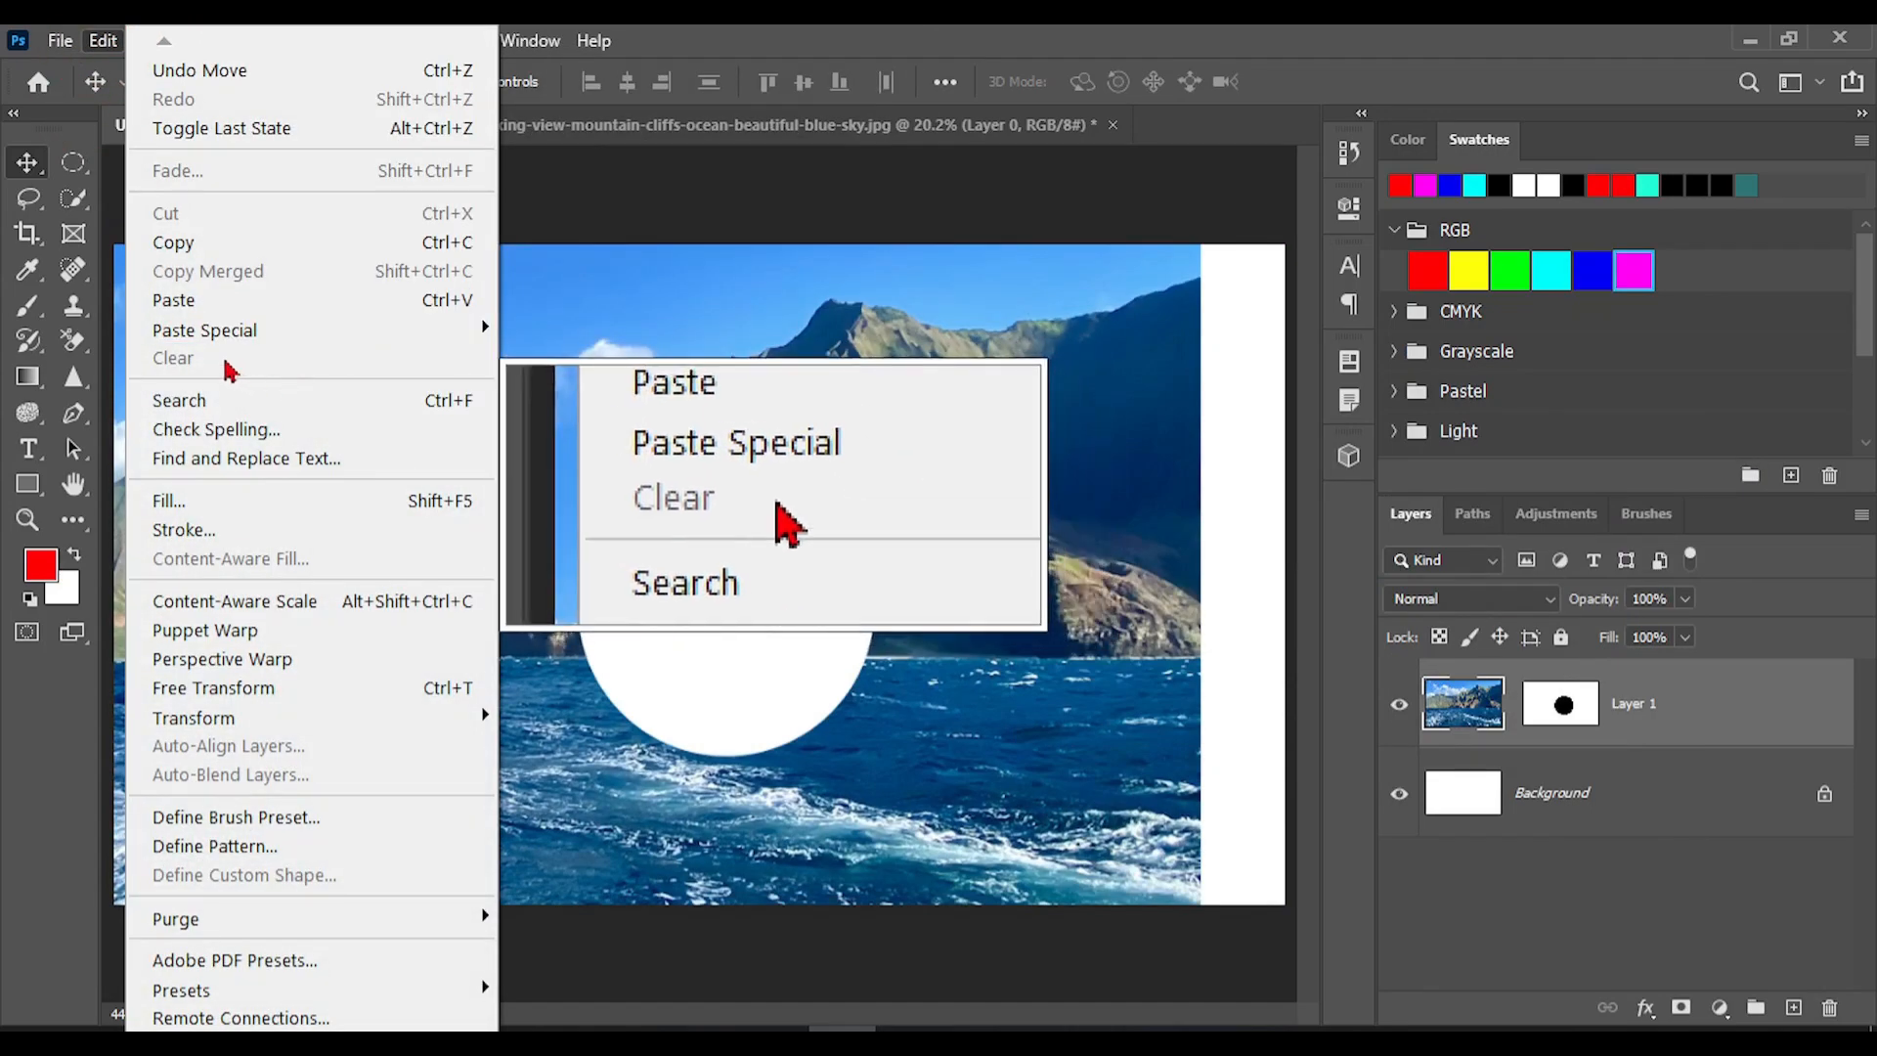
key(Escape)
click(651, 125)
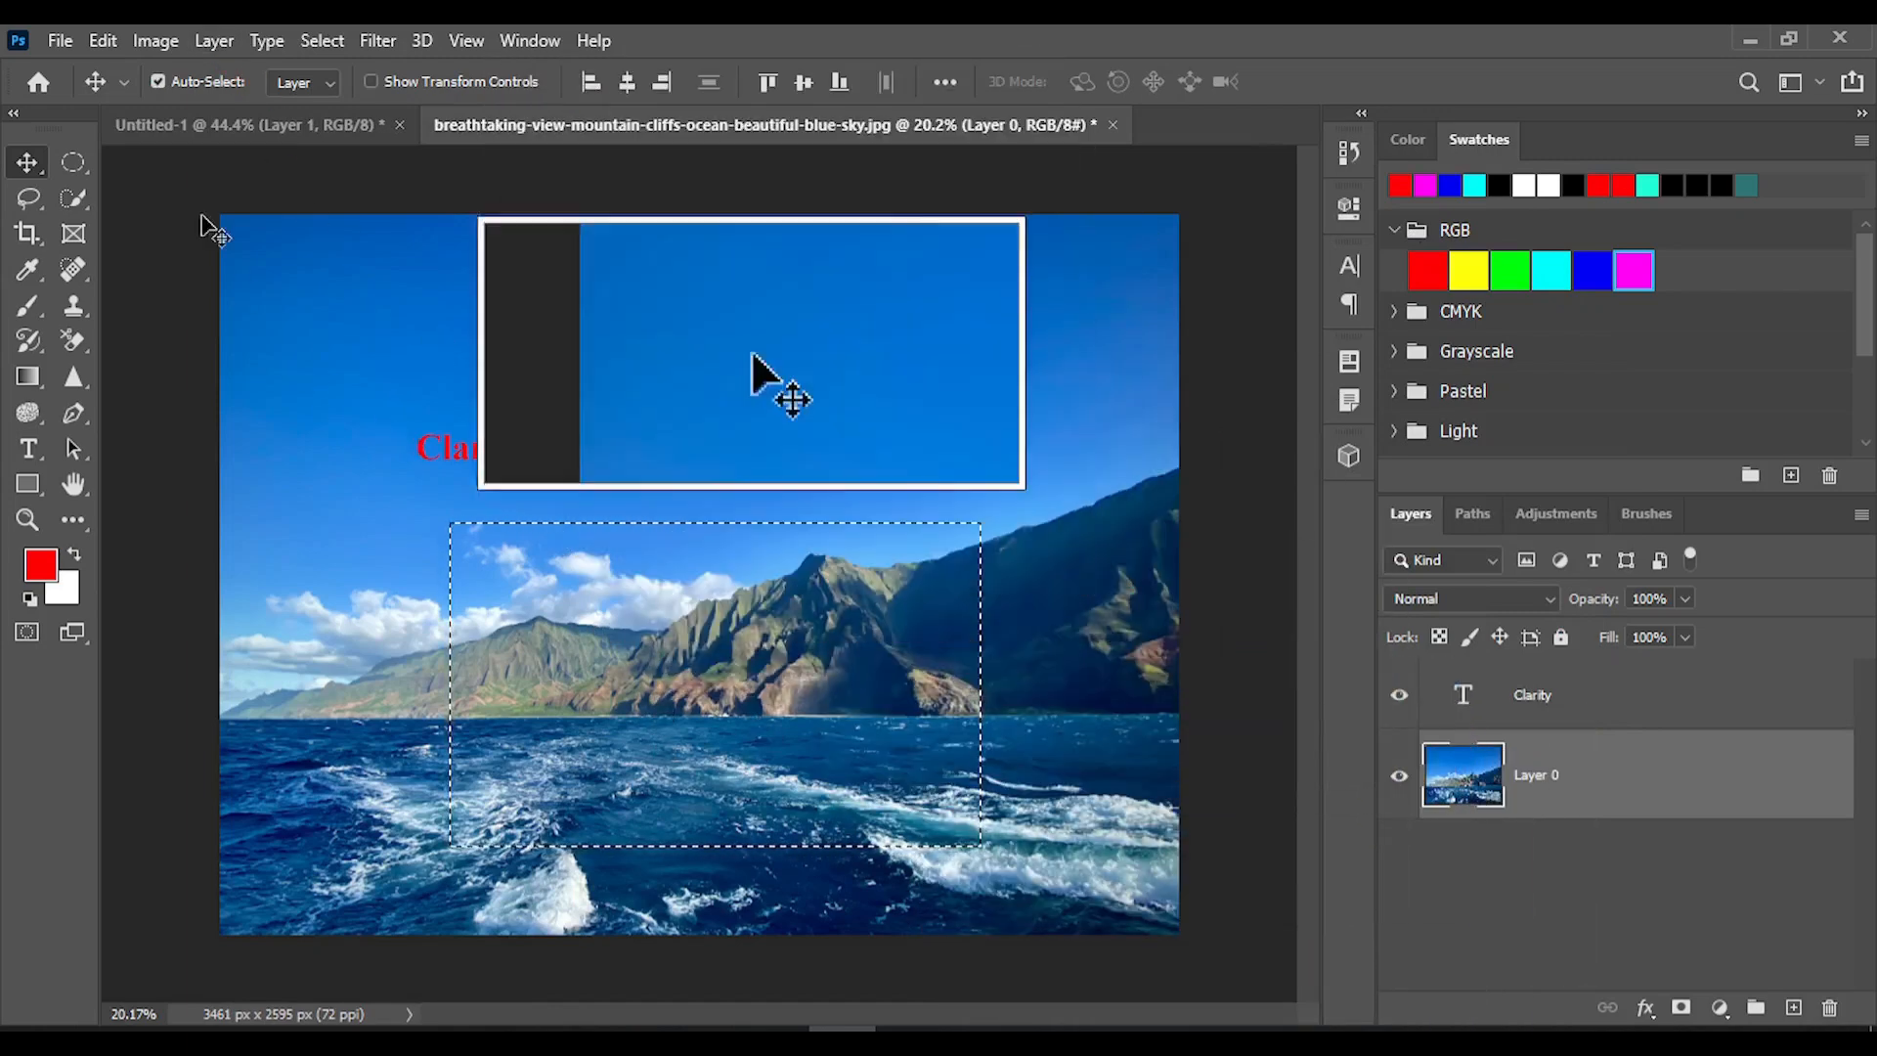
click(103, 40)
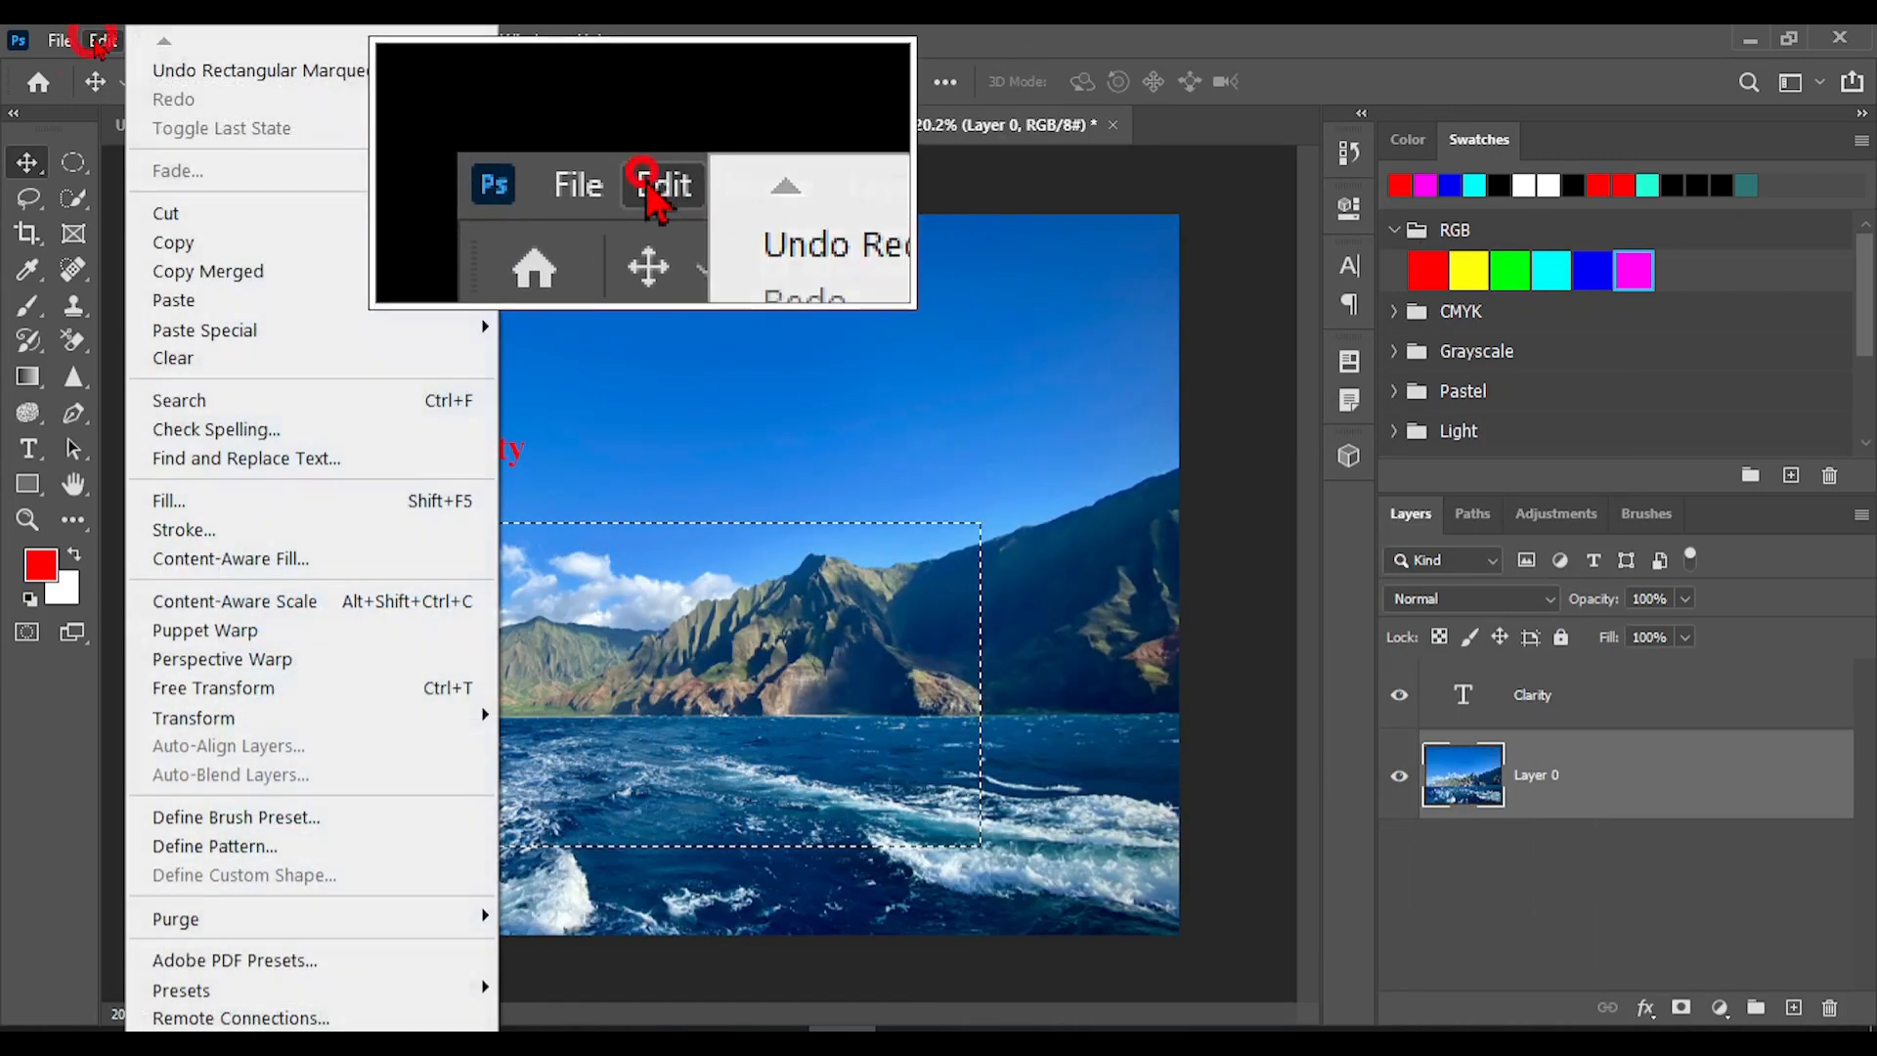
click(173, 358)
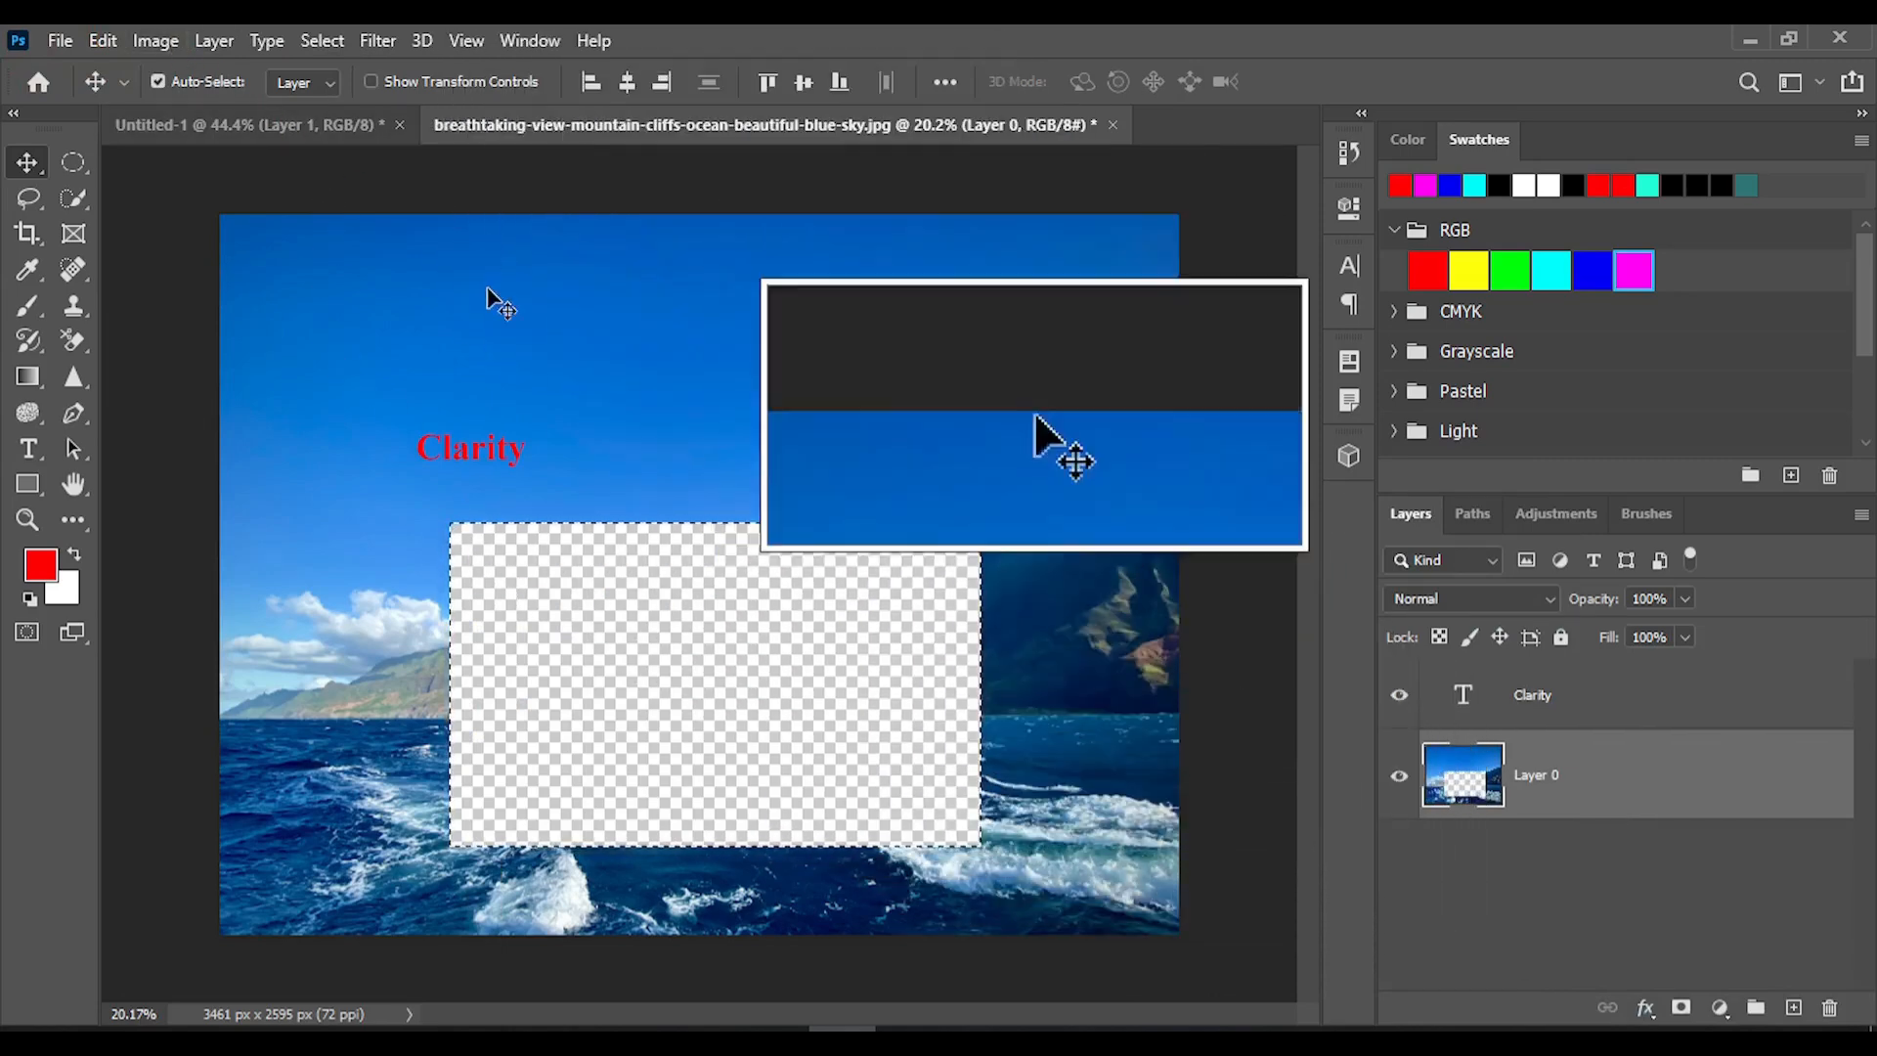
key(ctrl+z)
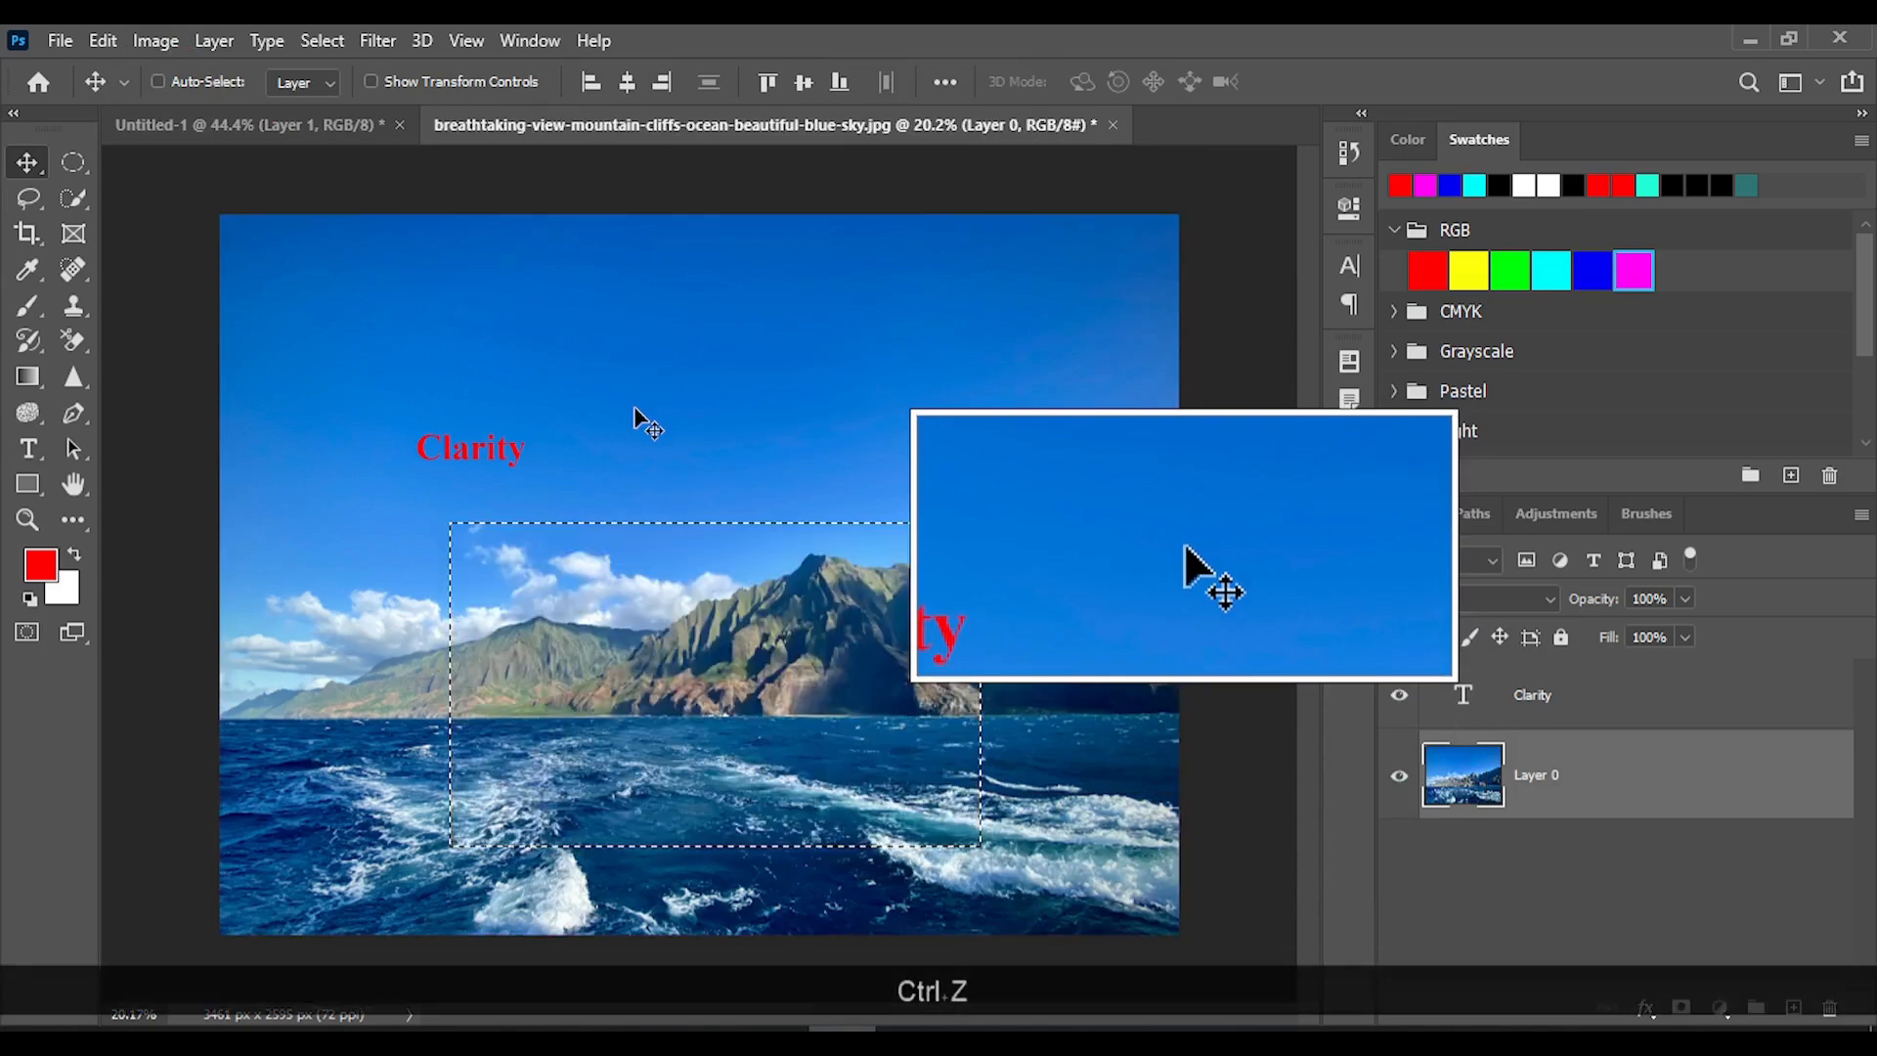
Make an elliptical selection around the Clarity text in the photo and clear that area of Layer 0.
click(73, 162)
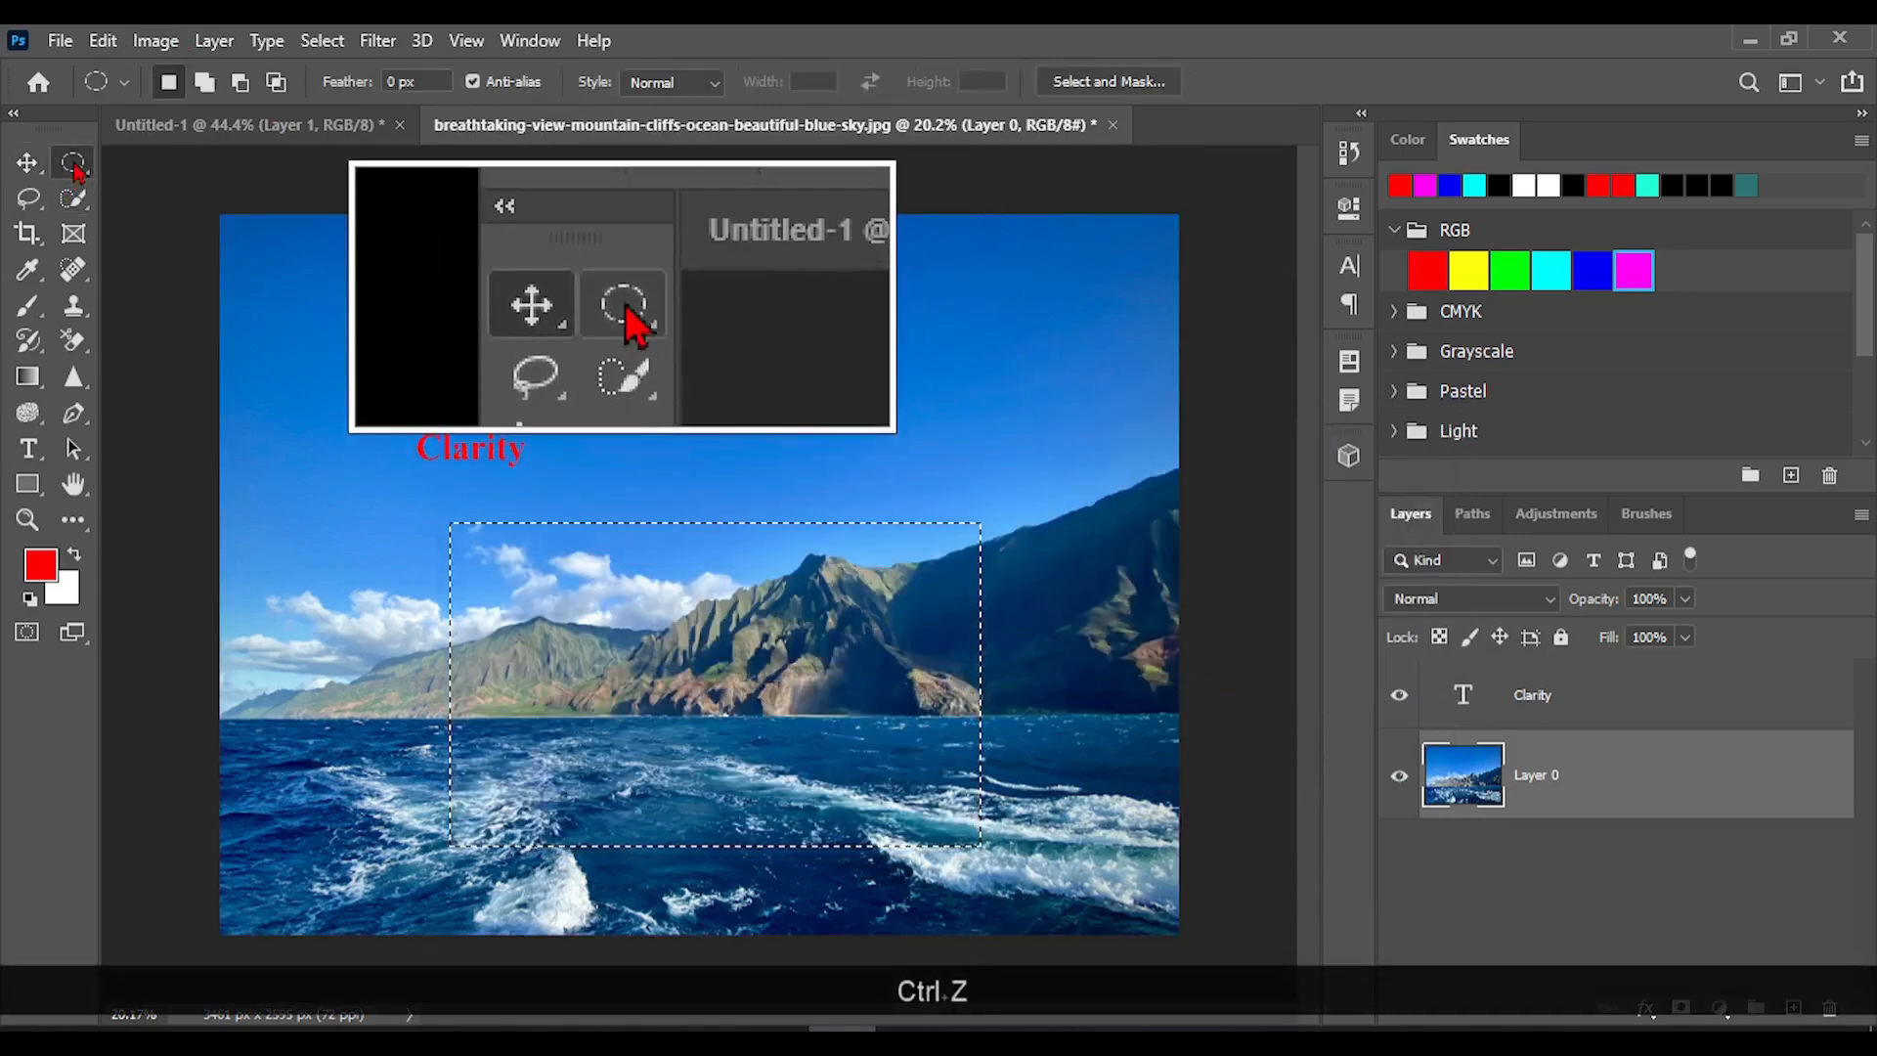
drag(369, 377, 576, 510)
click(104, 42)
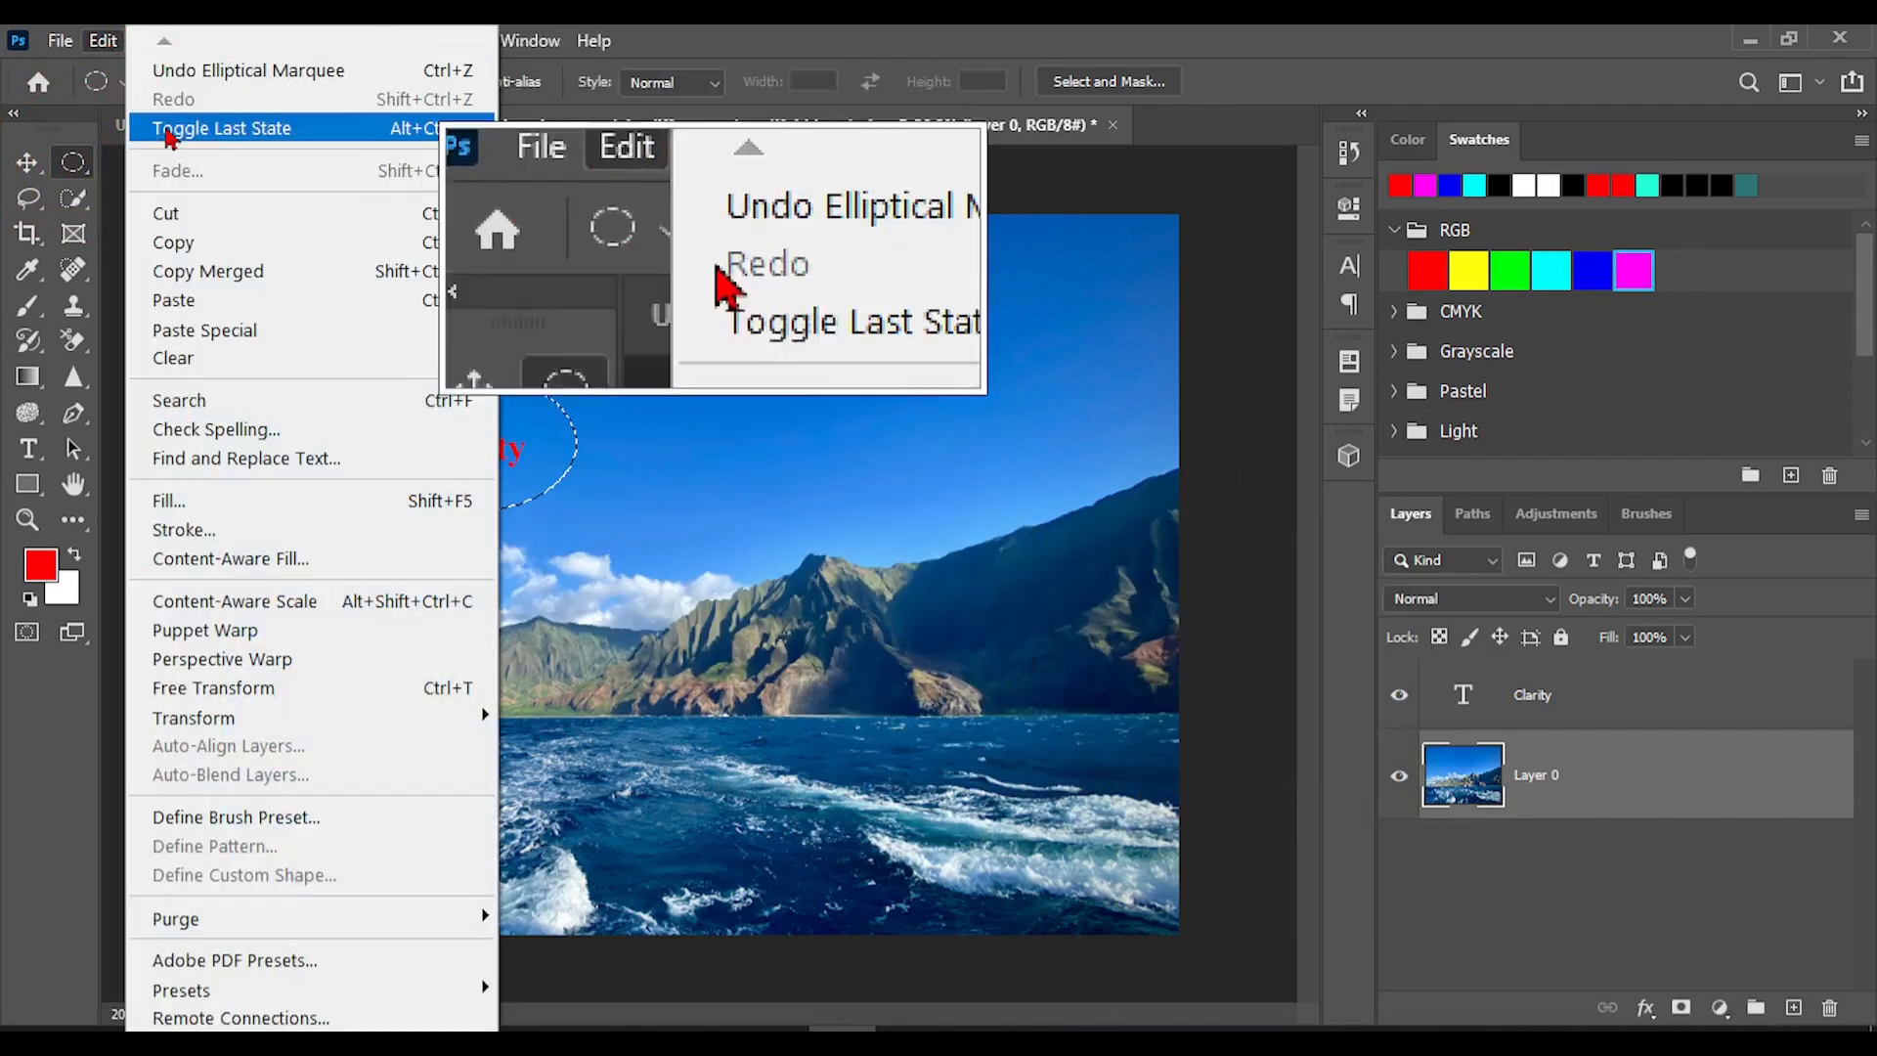
click(172, 357)
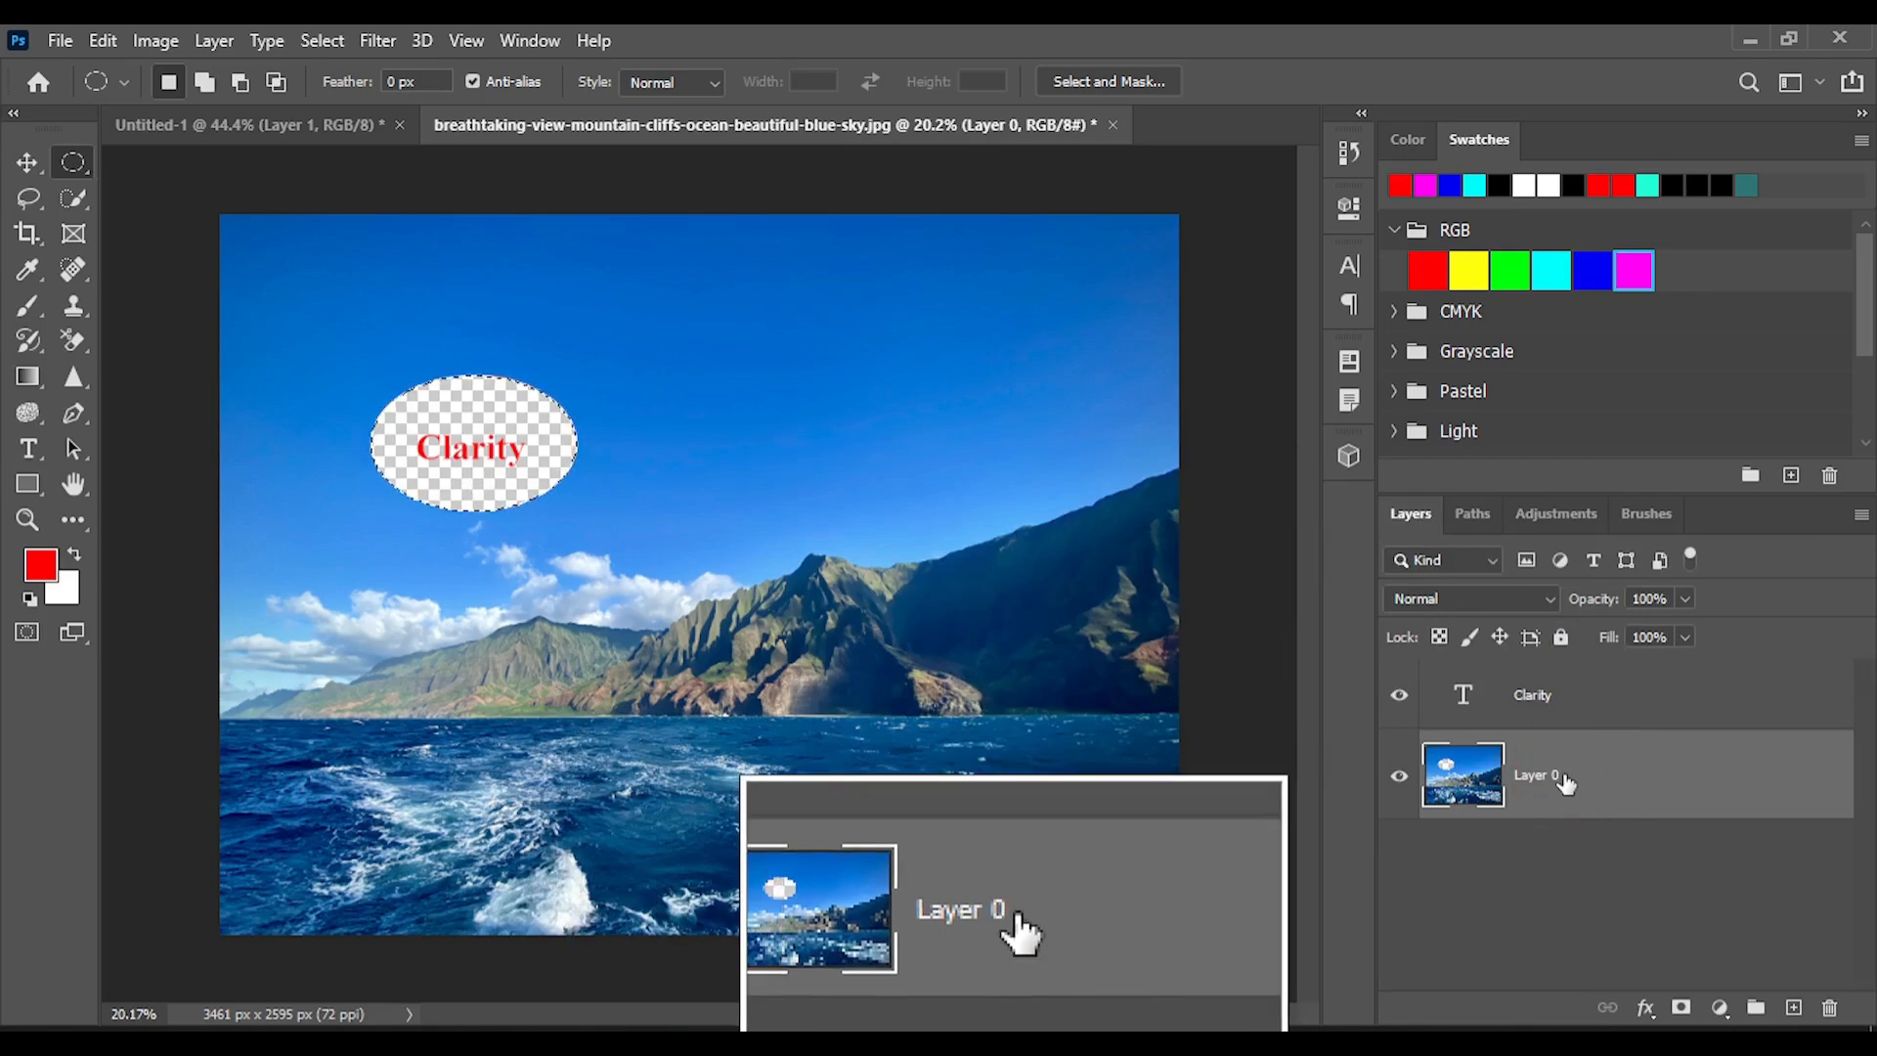
Select the Clarity text layer and use the Search command to look for "pen".
click(1580, 702)
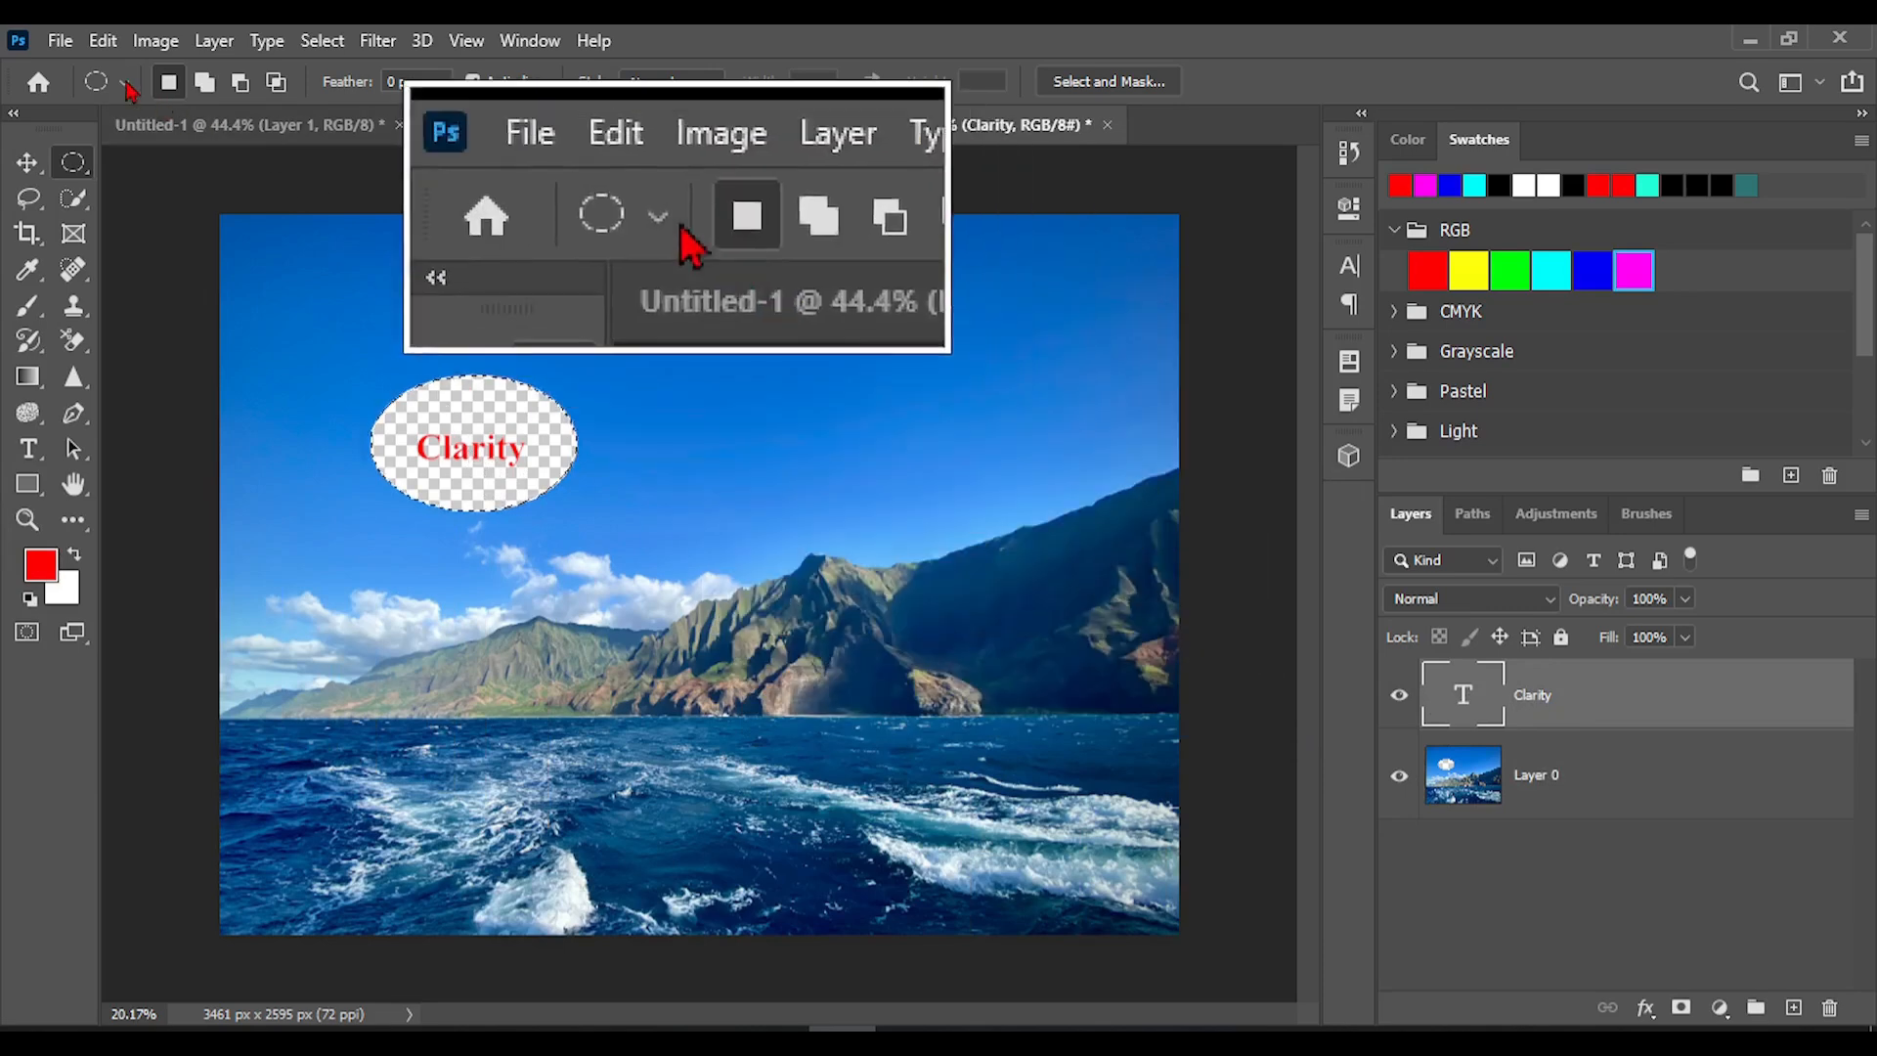
click(101, 44)
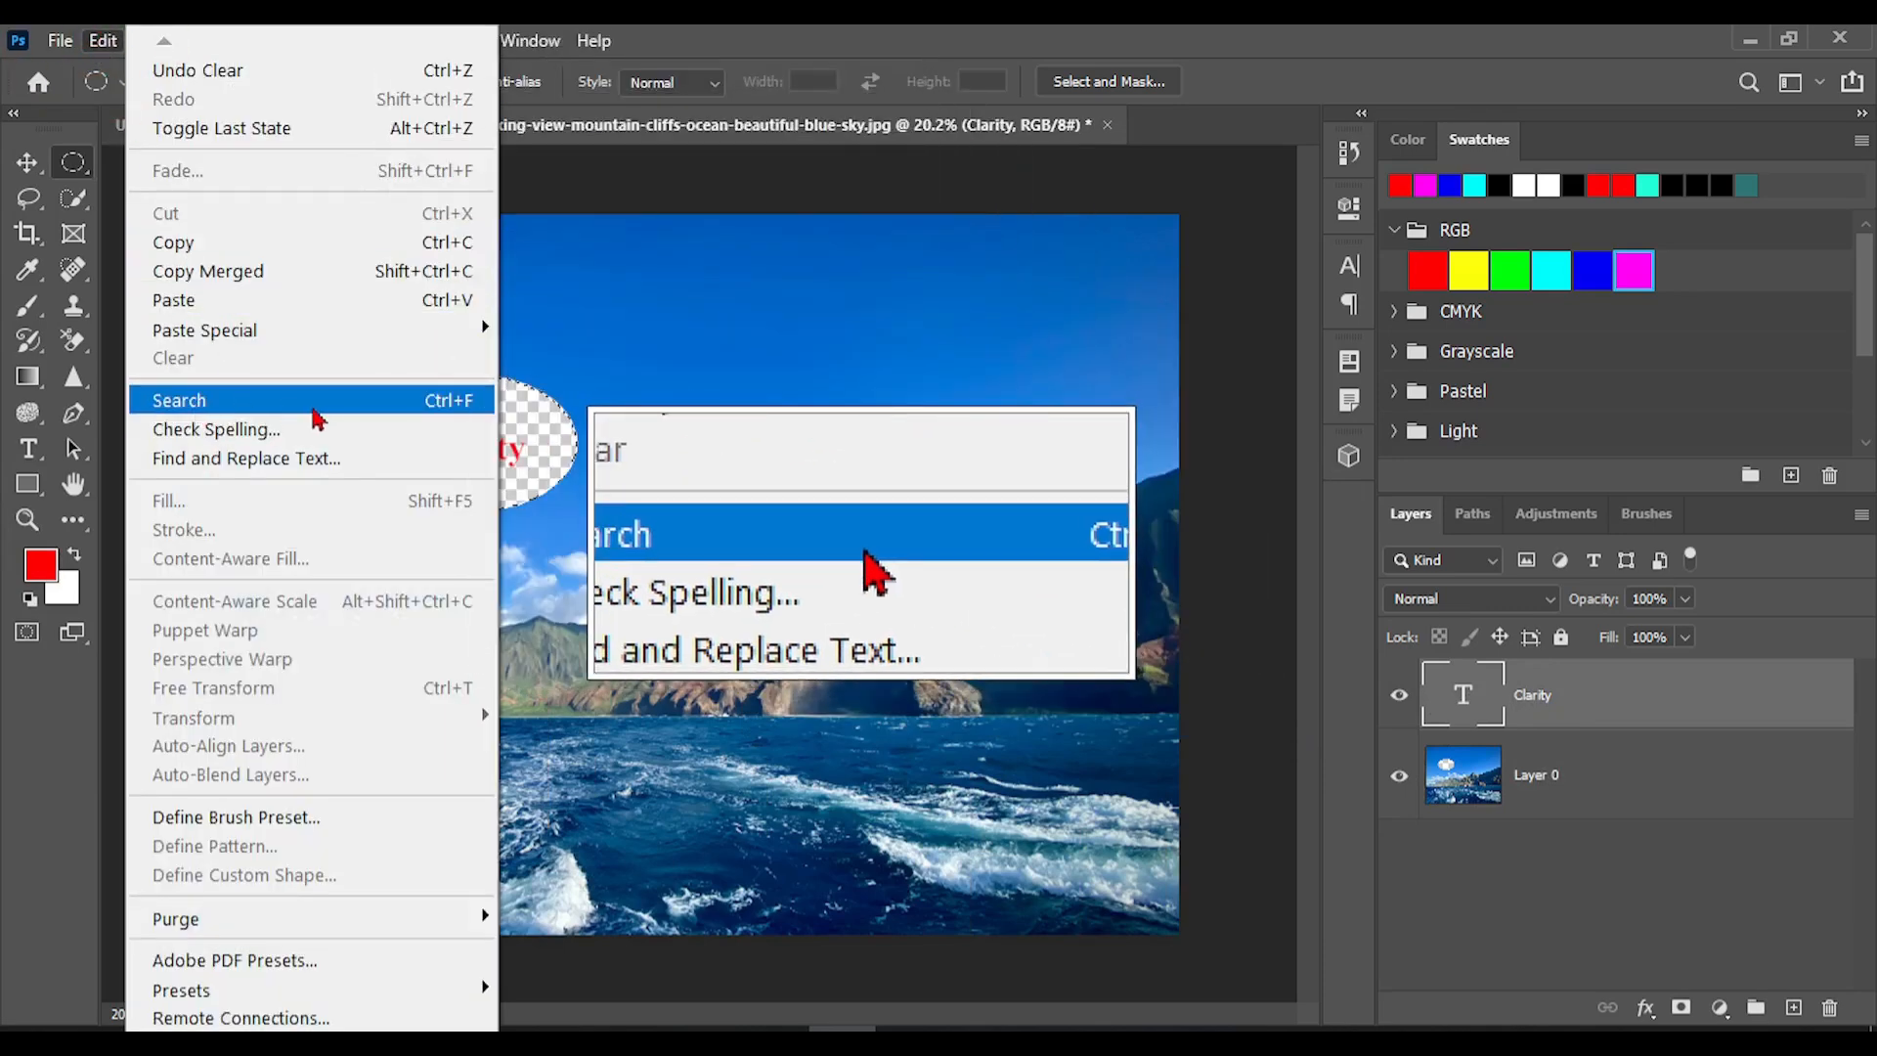
click(312, 403)
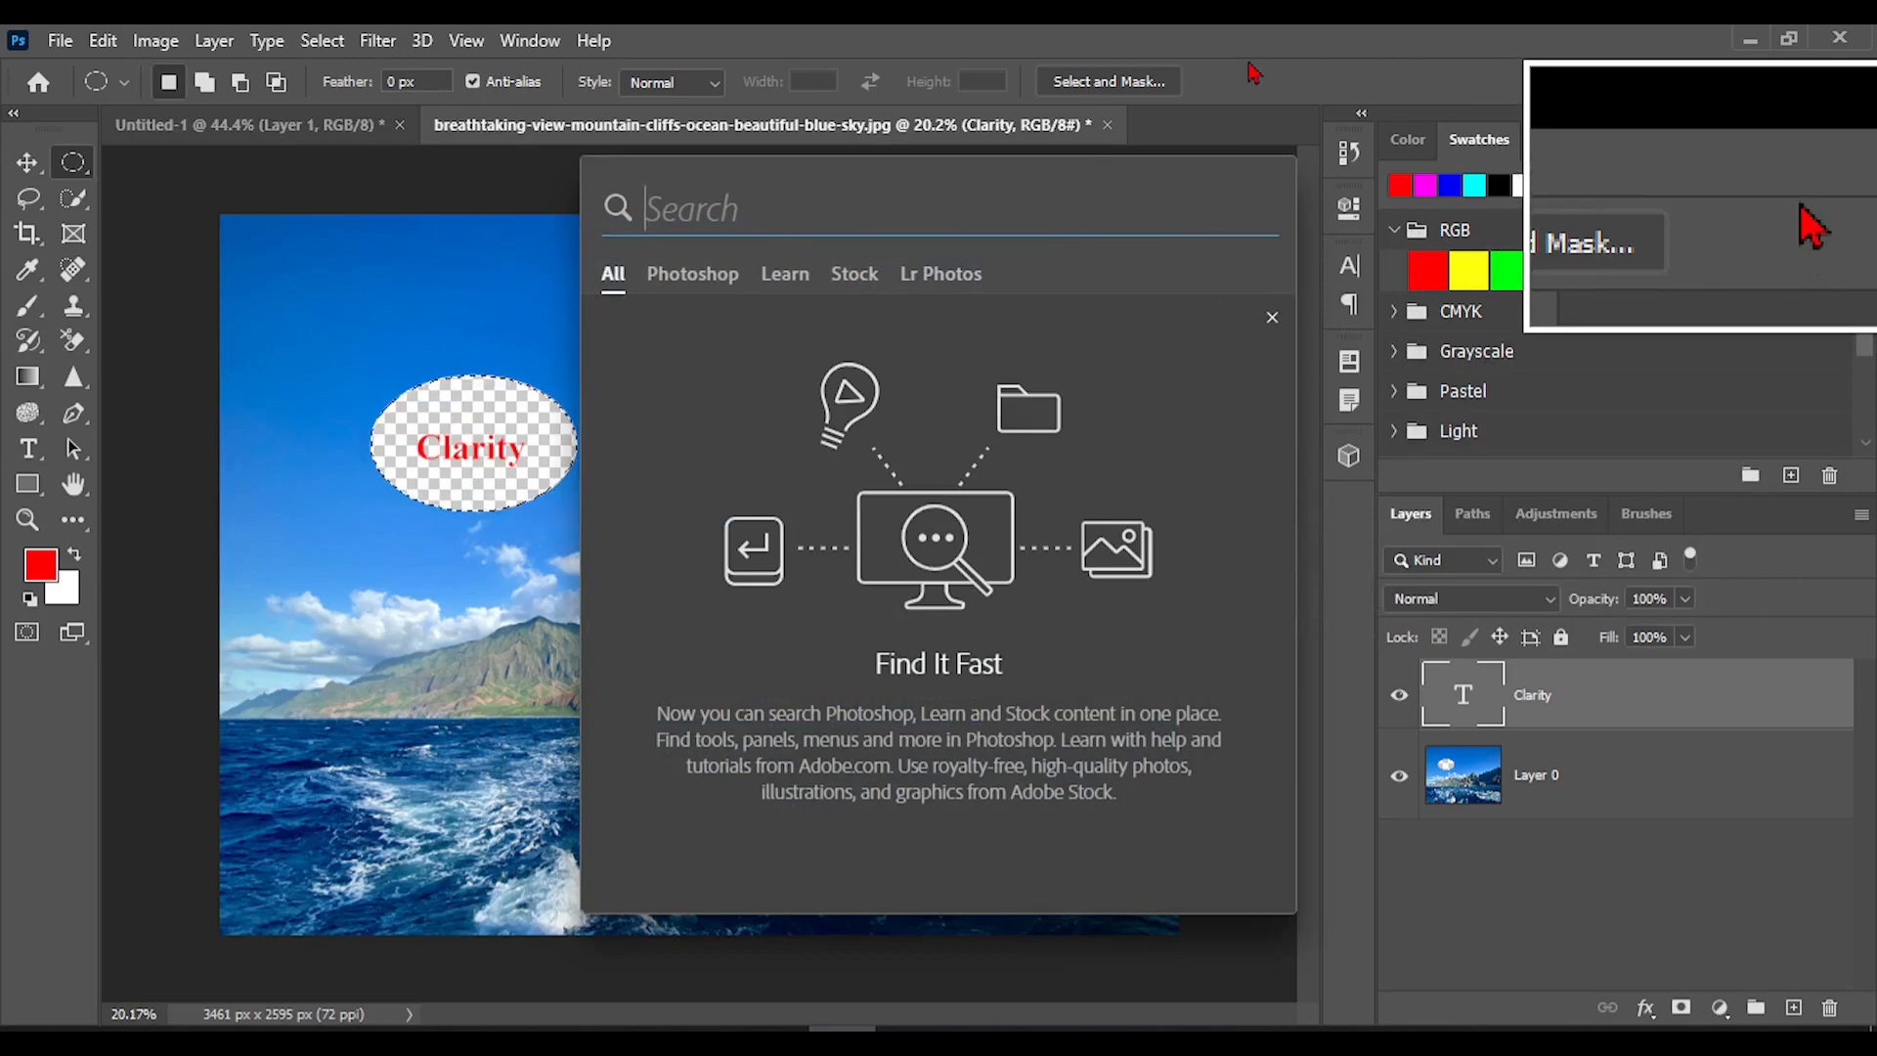
text(pen)
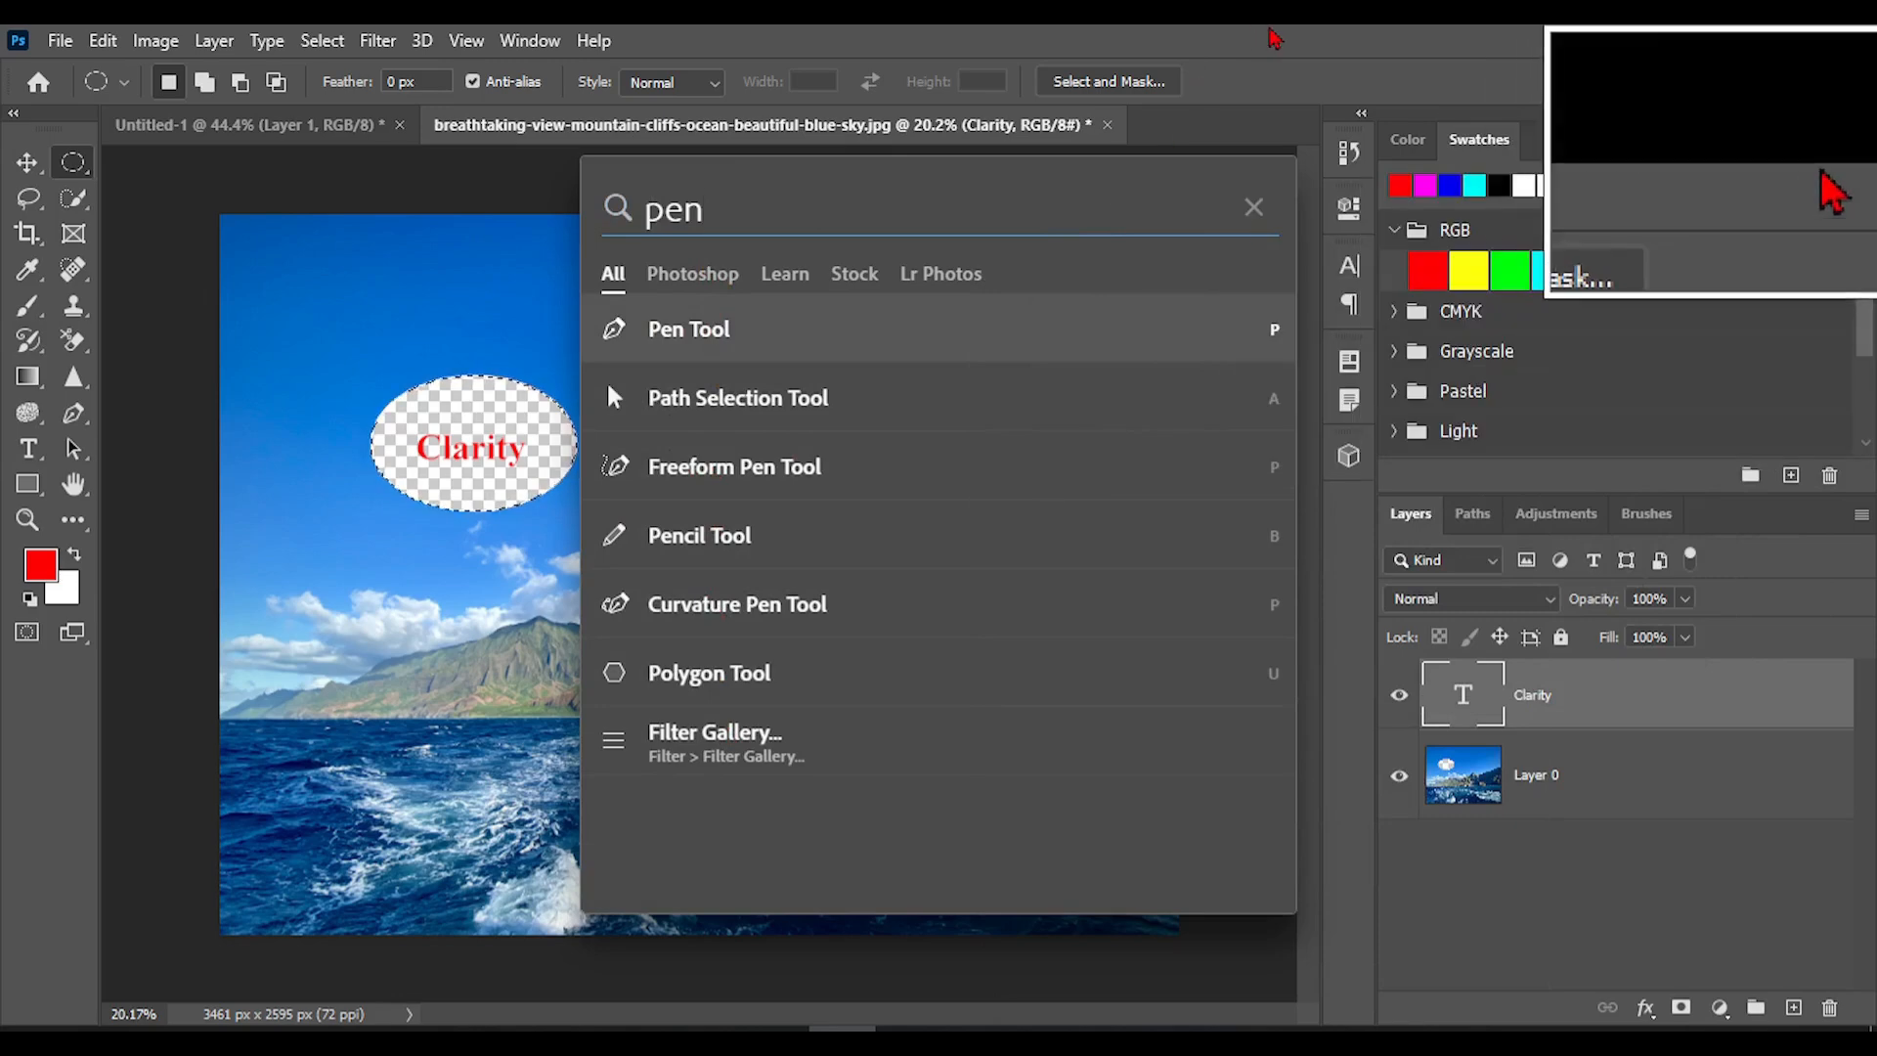
Replace the search term with "B", and clear and close the search.
key(BackSpace)
key(BackSpace)
key(BackSpace)
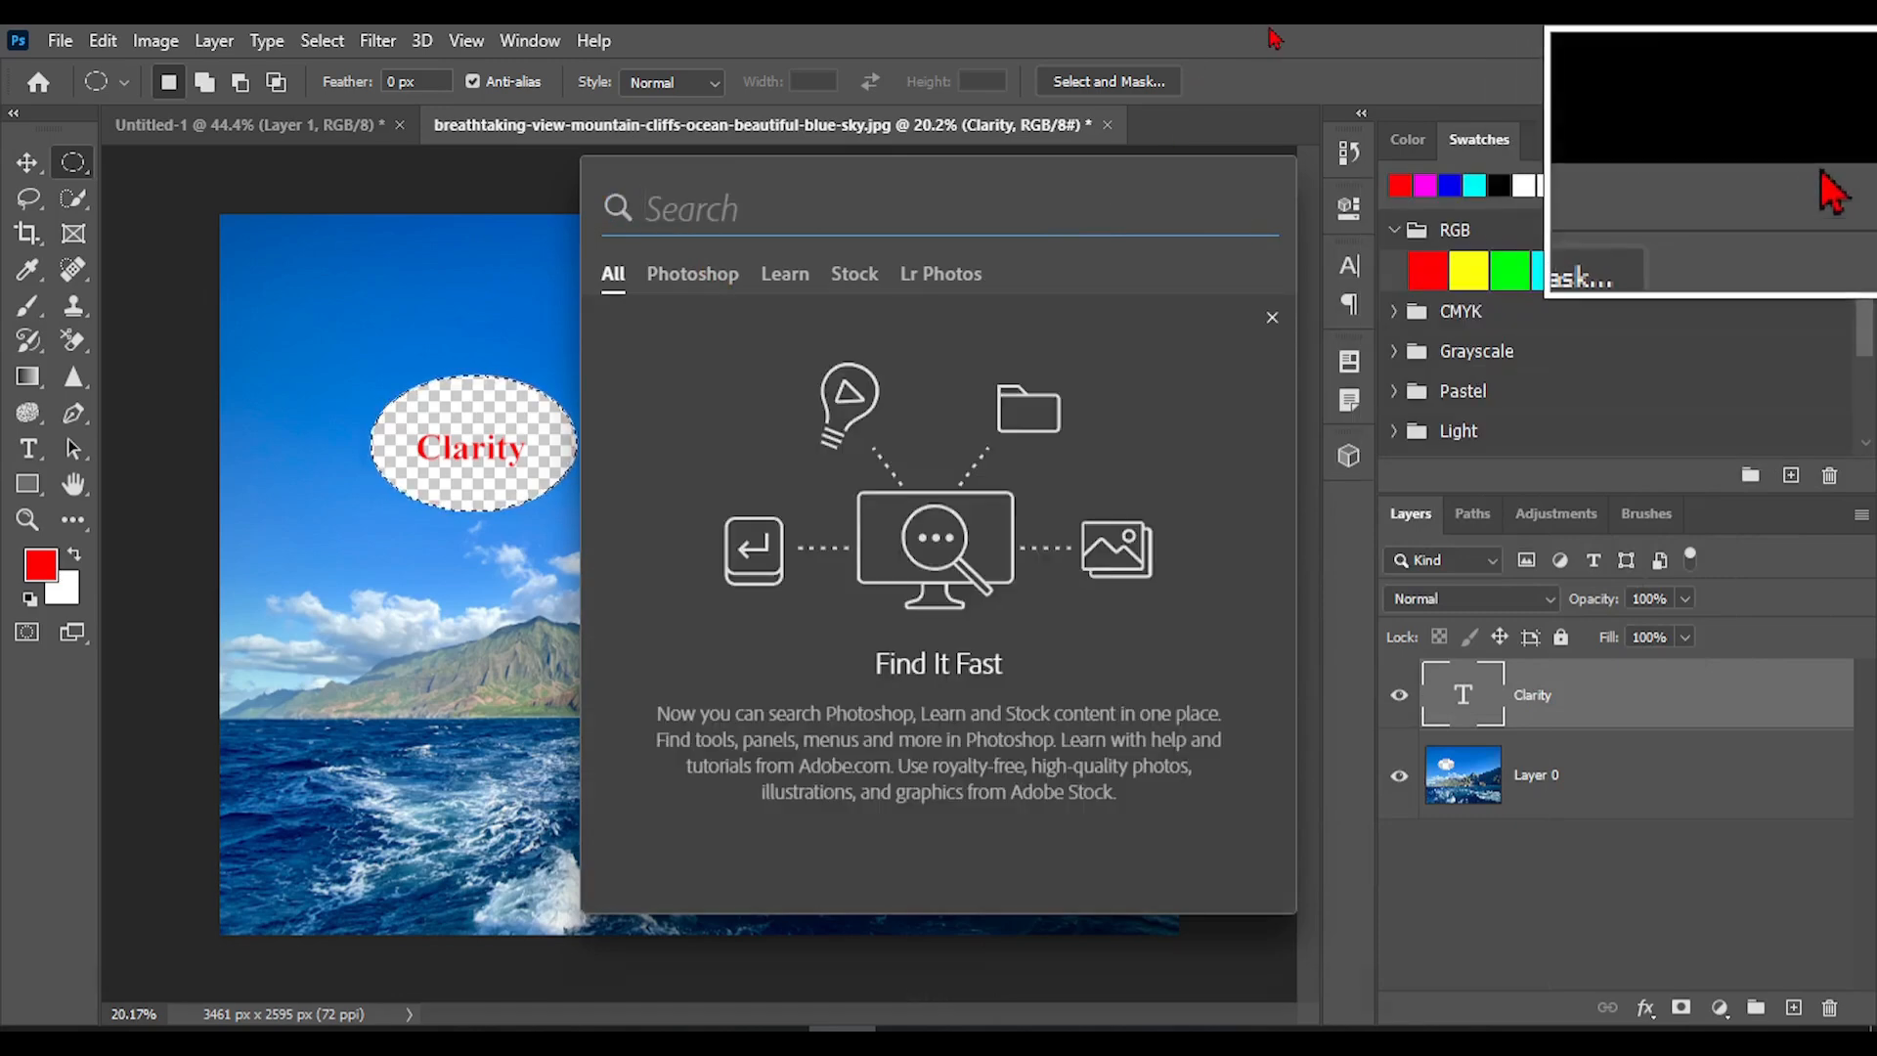
text(B)
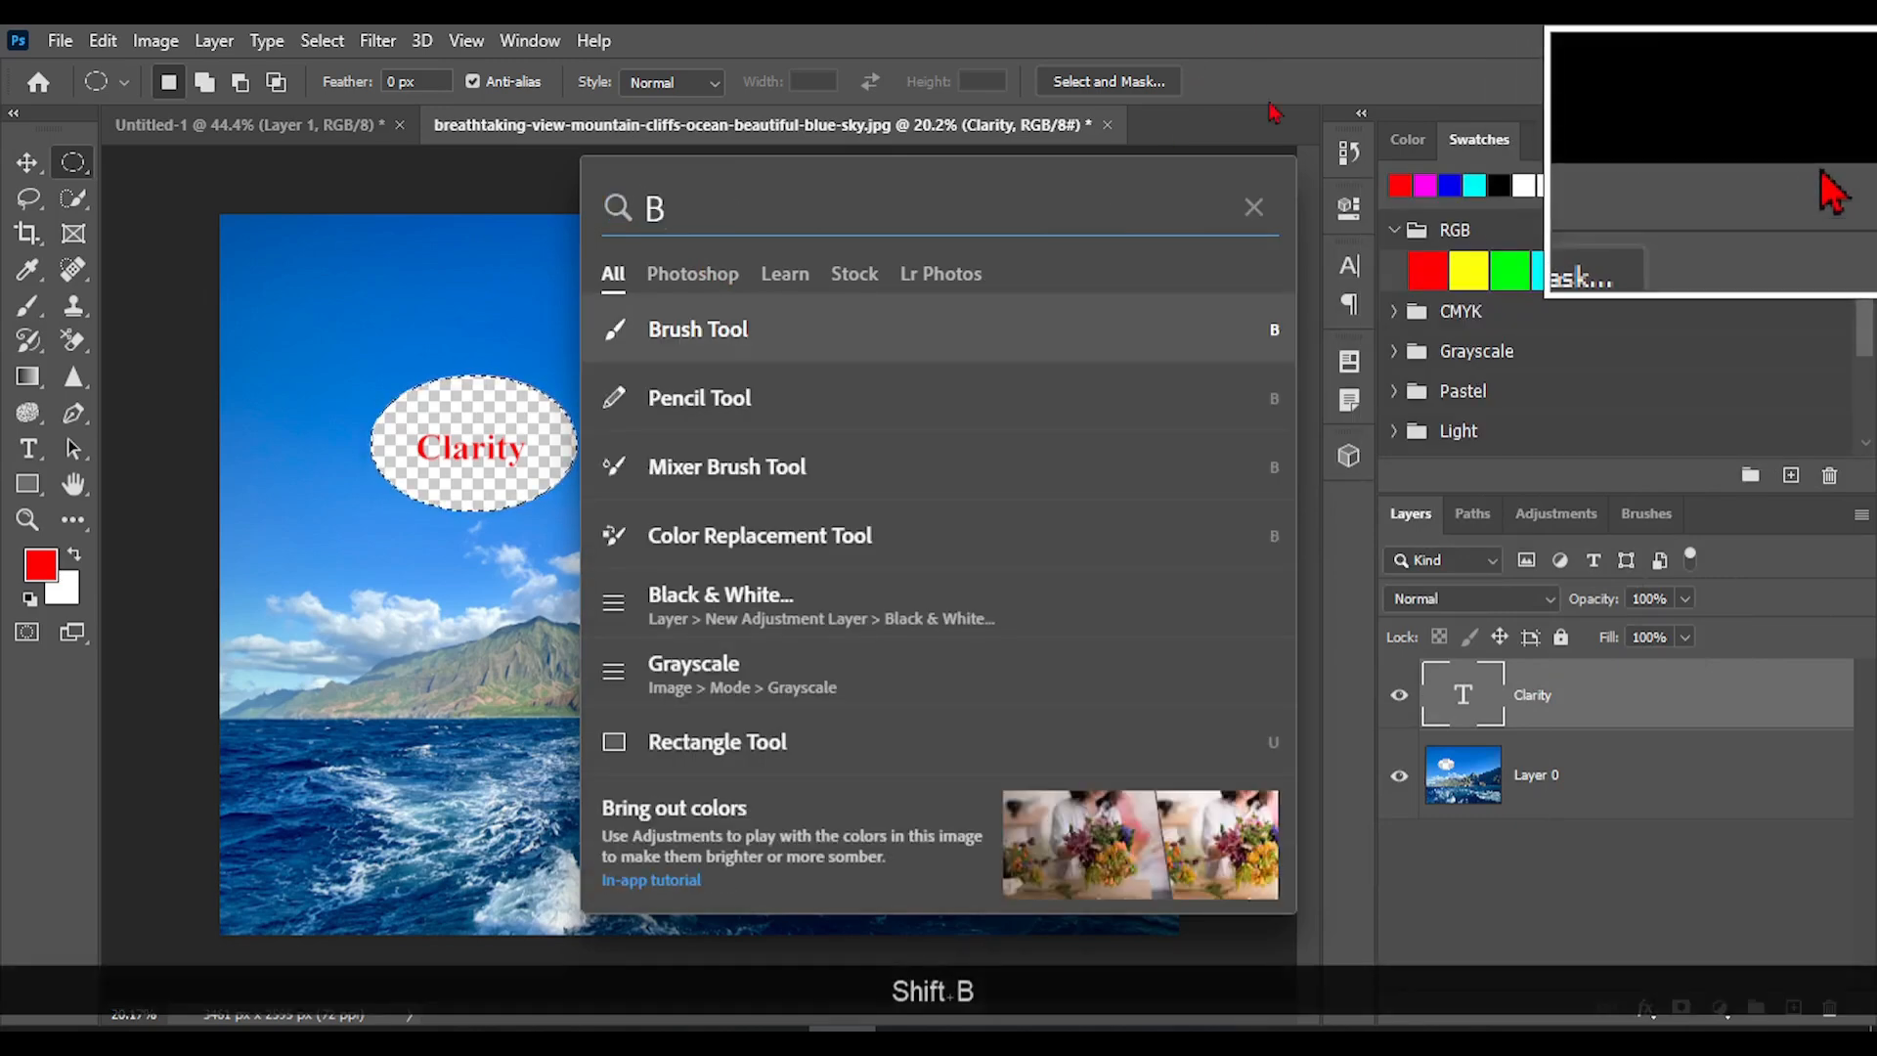
click(1253, 207)
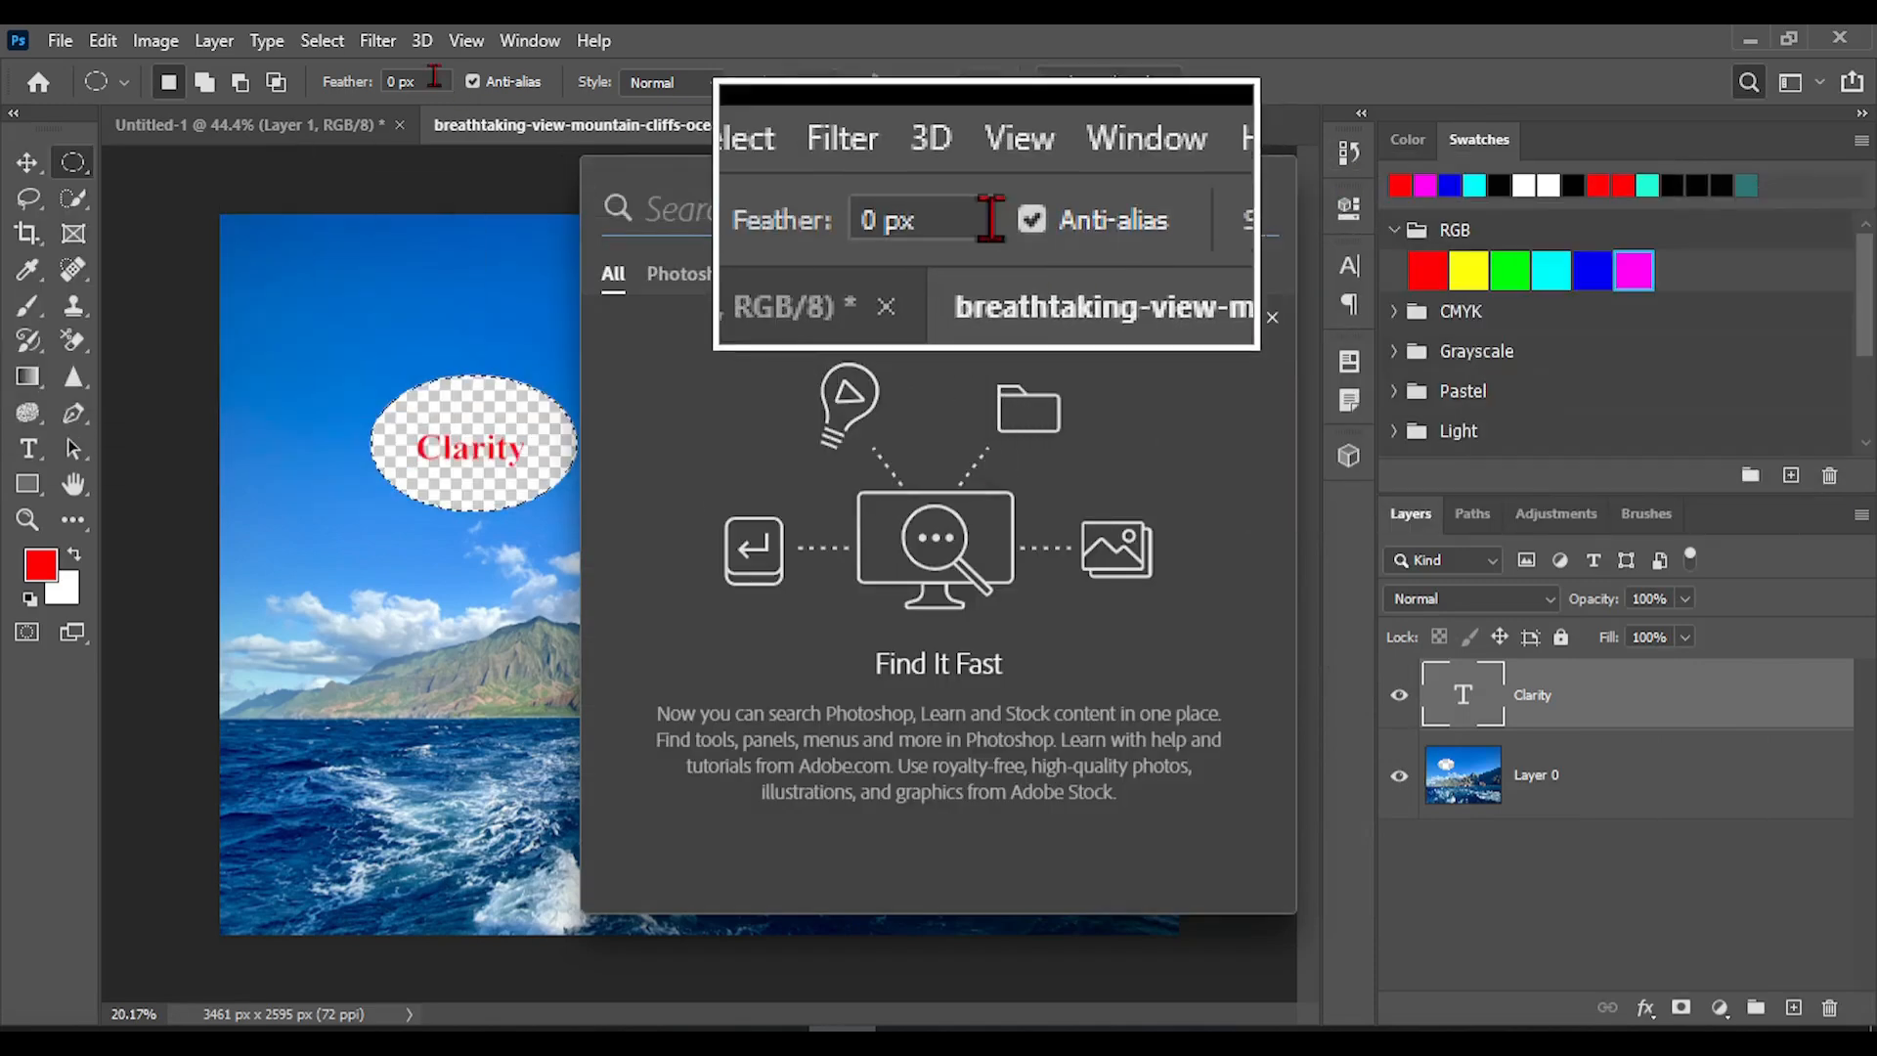
click(103, 44)
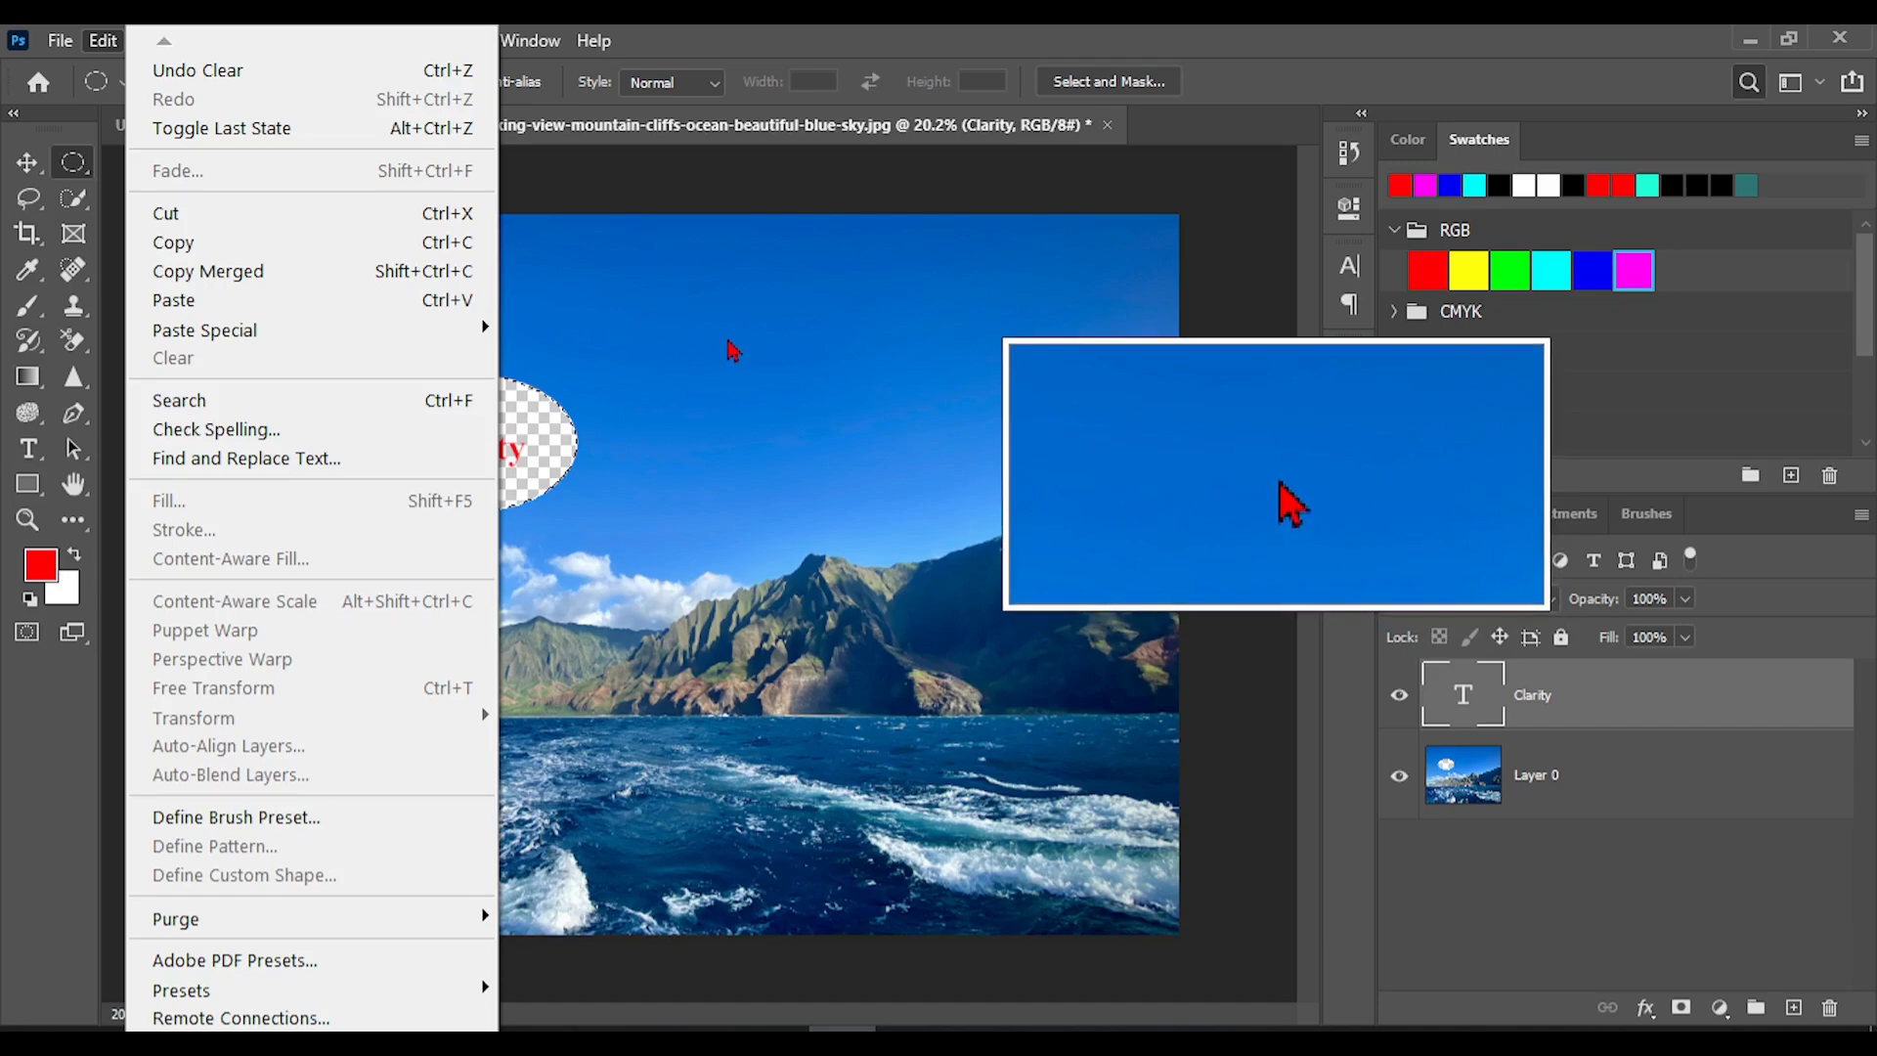
click(733, 350)
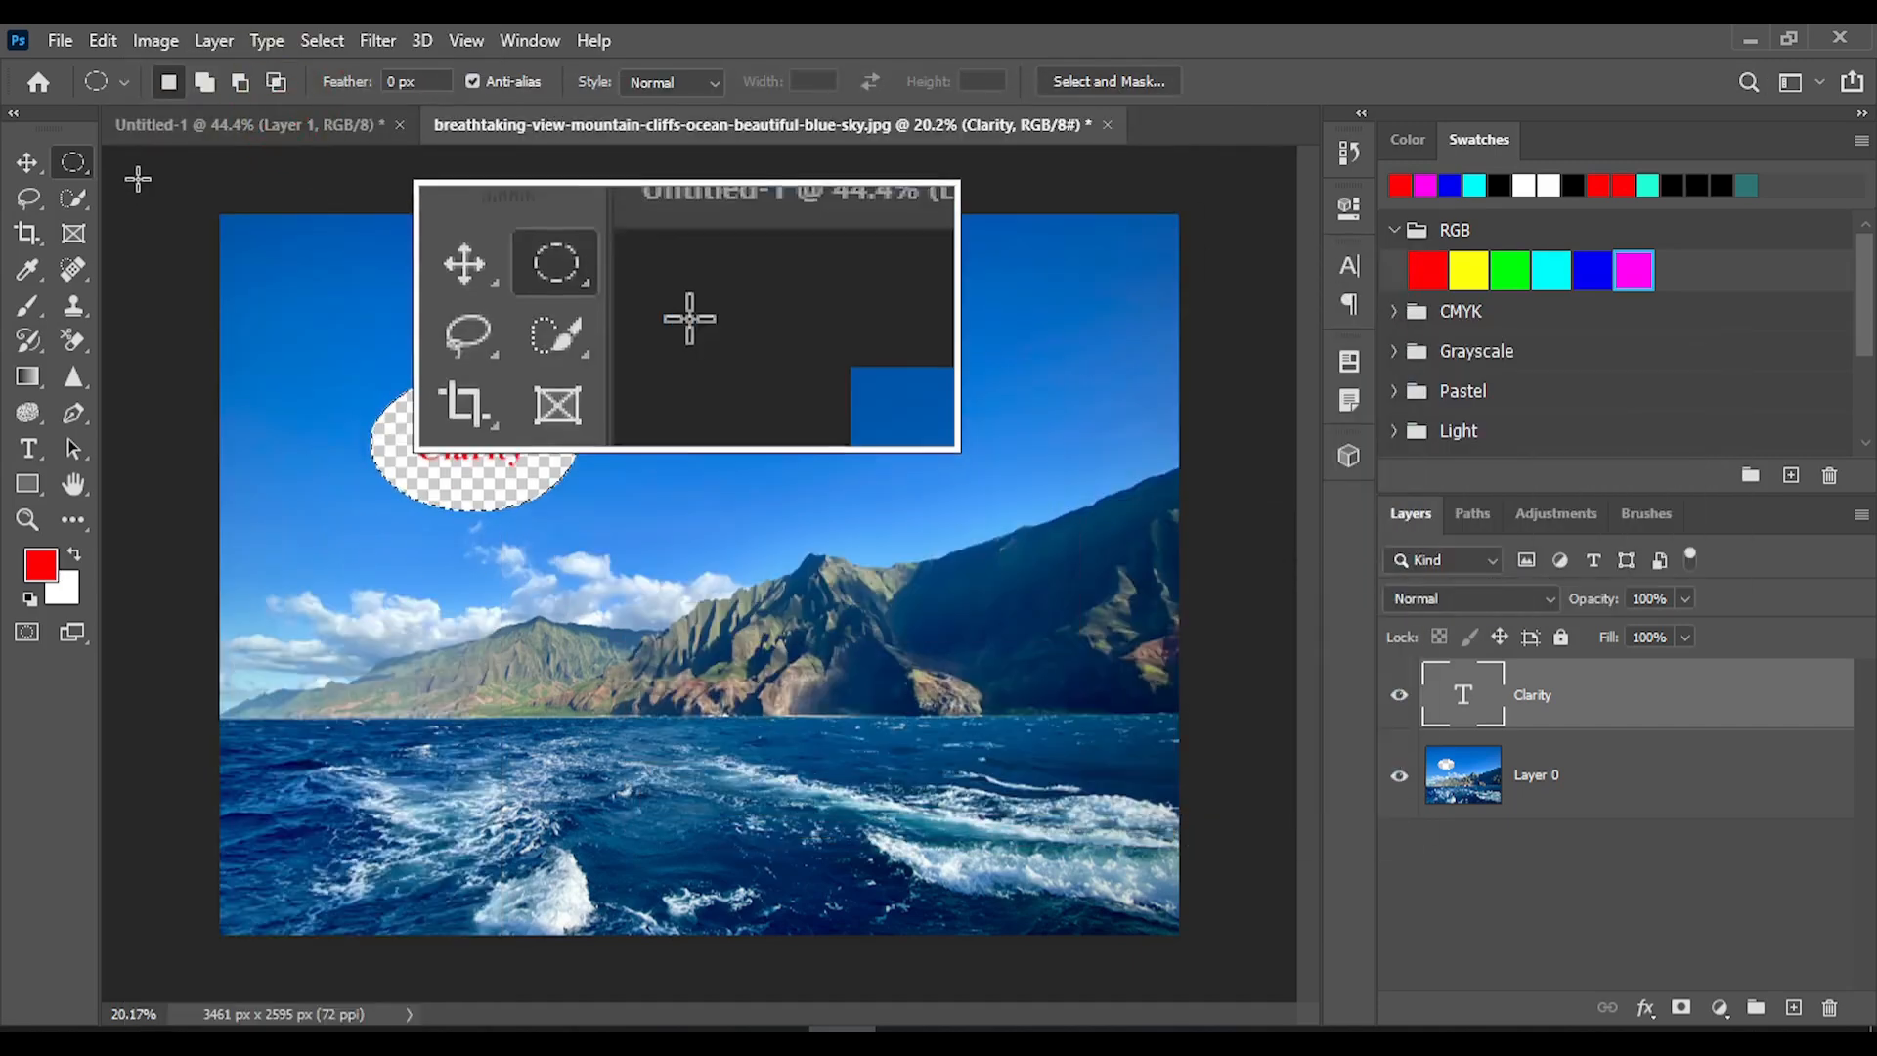
Return to the Untitled-1 document and undo the Paste Outside, its move and the circular selection.
click(202, 127)
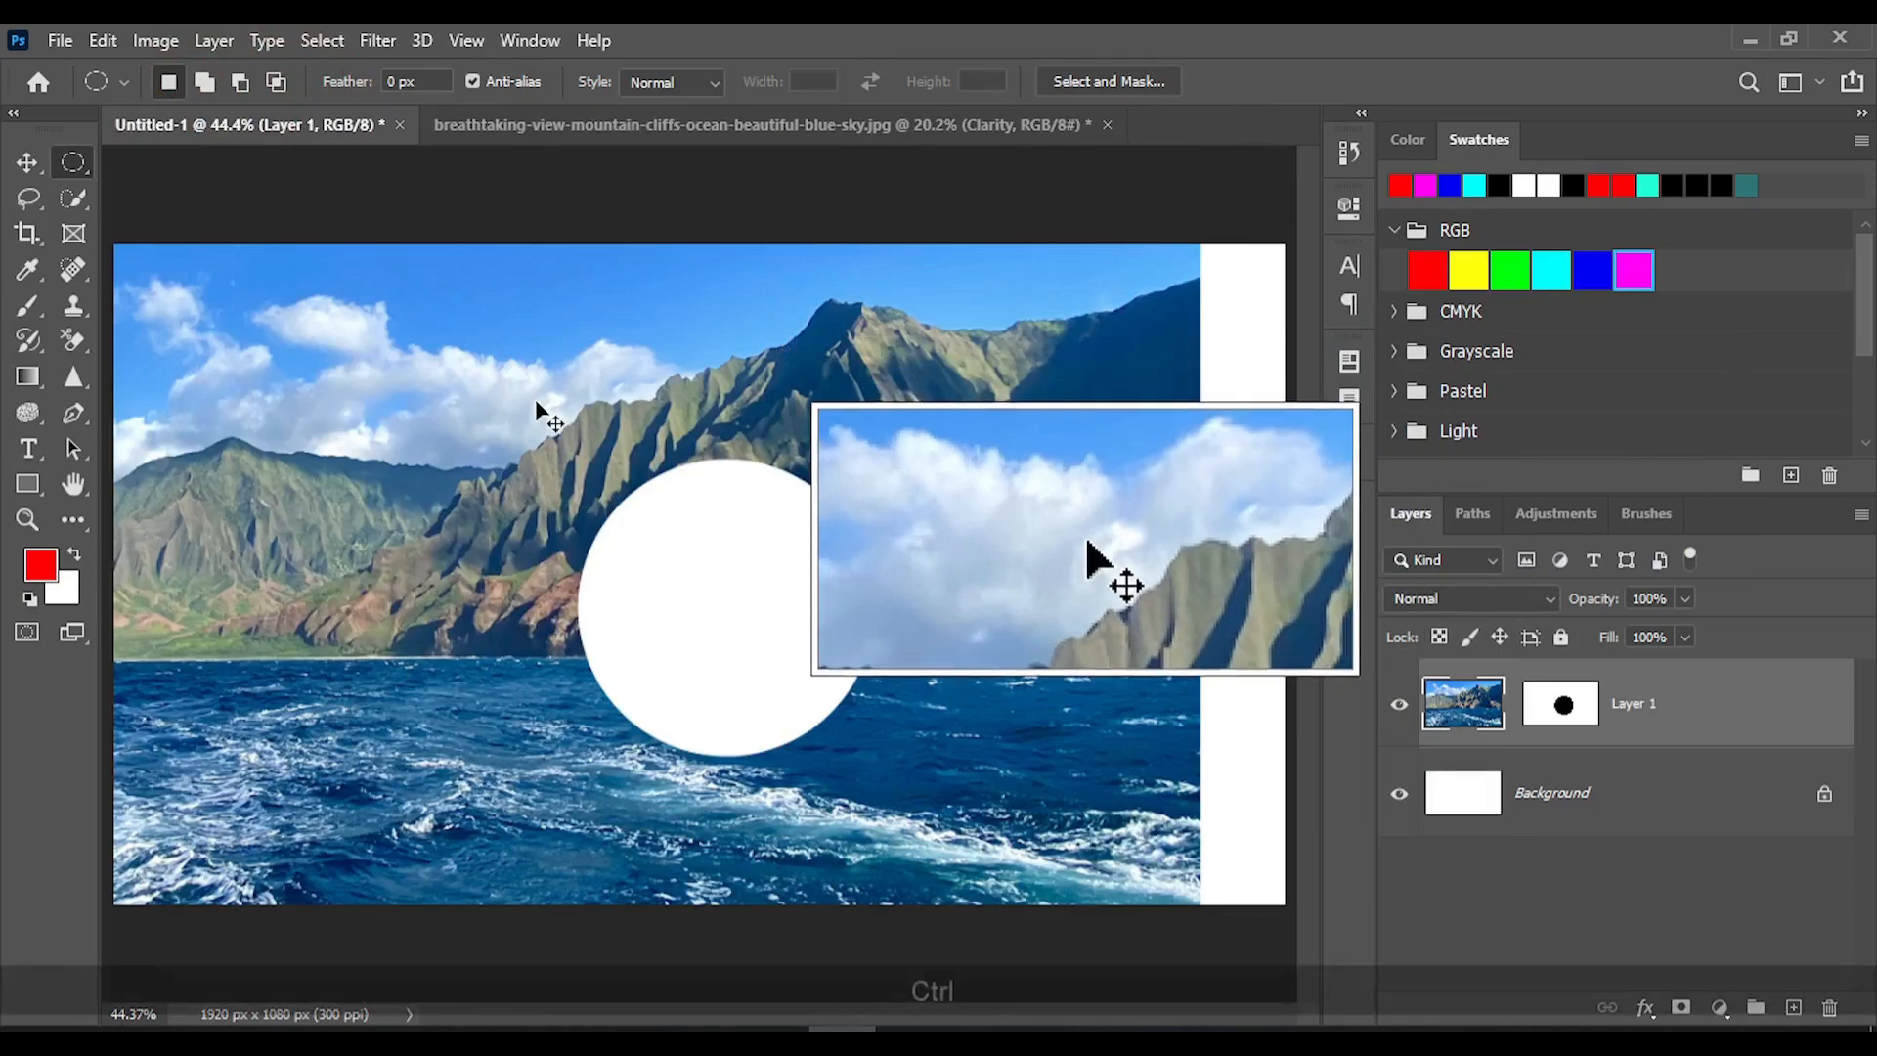
key(ctrl+z)
key(ctrl+z)
key(ctrl+z)
key(ctrl+z)
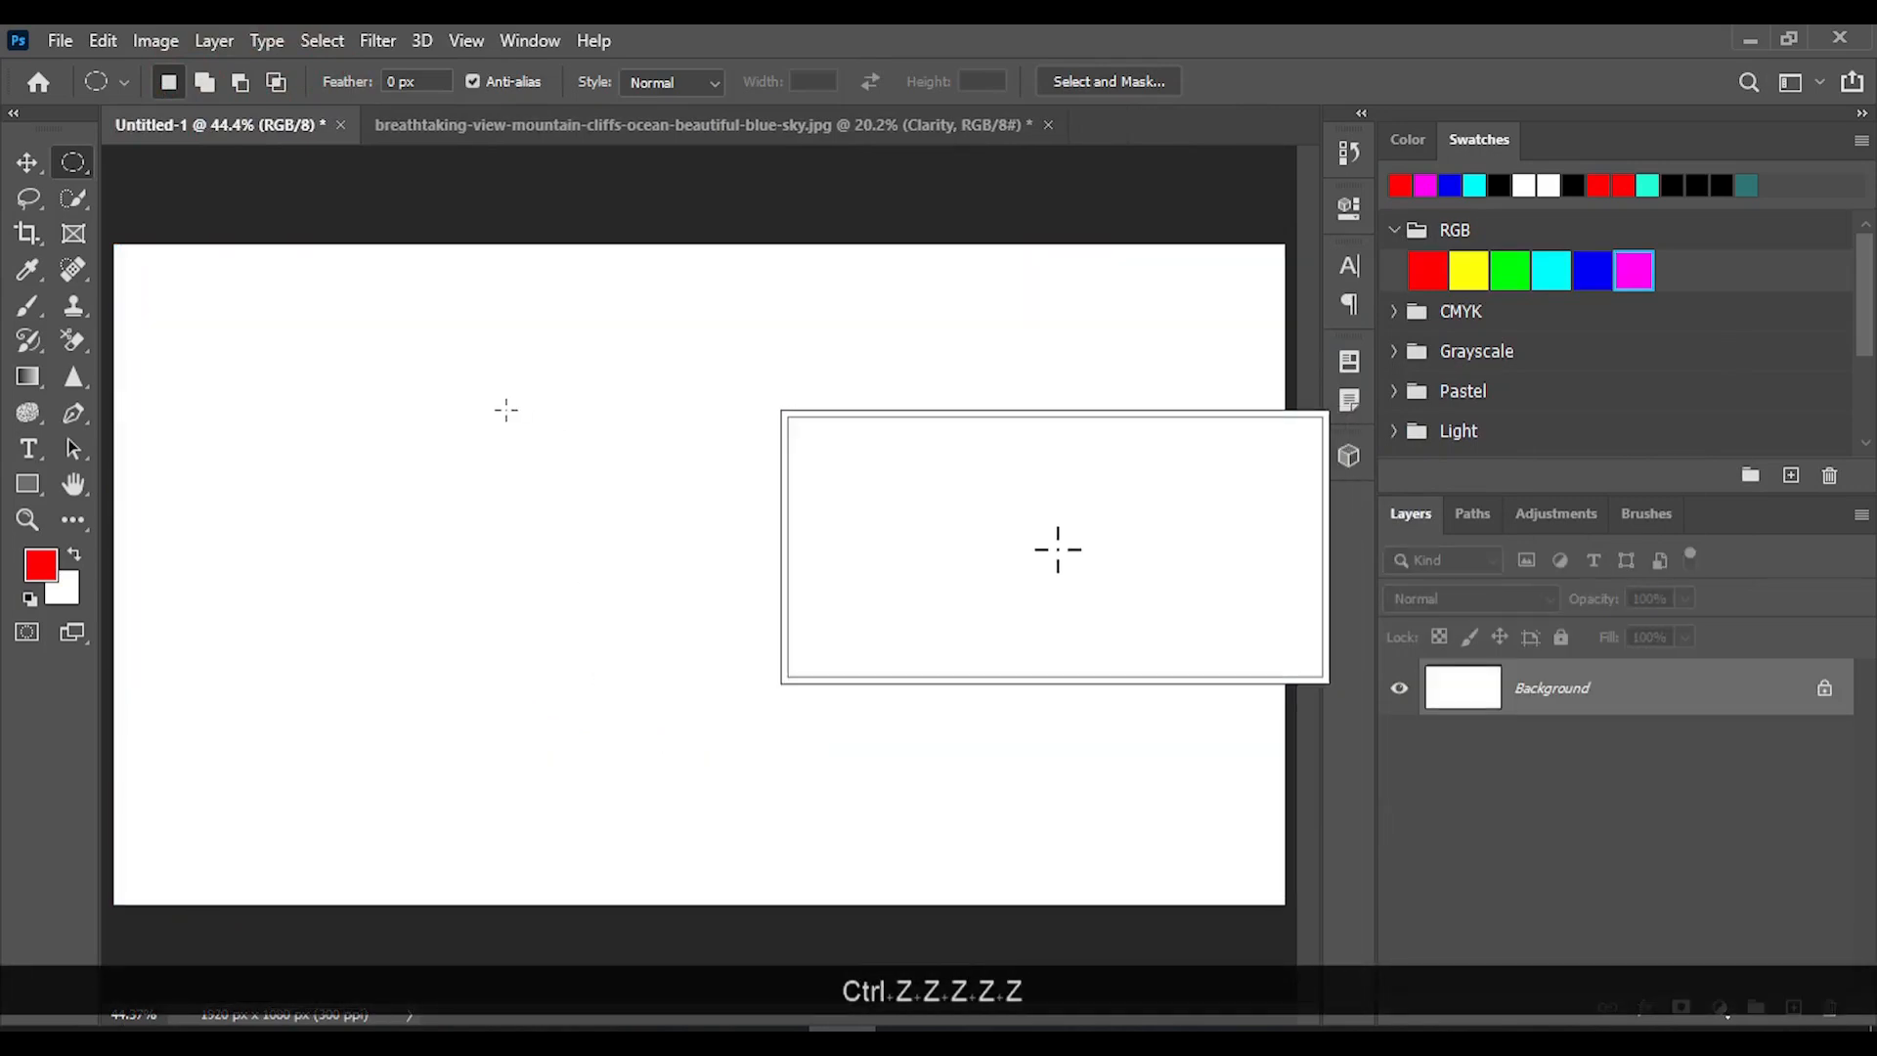
Add the text "My country is Bangladesh" at 36 pt on the upper part of the canvas, and shift it so it fits.
click(27, 448)
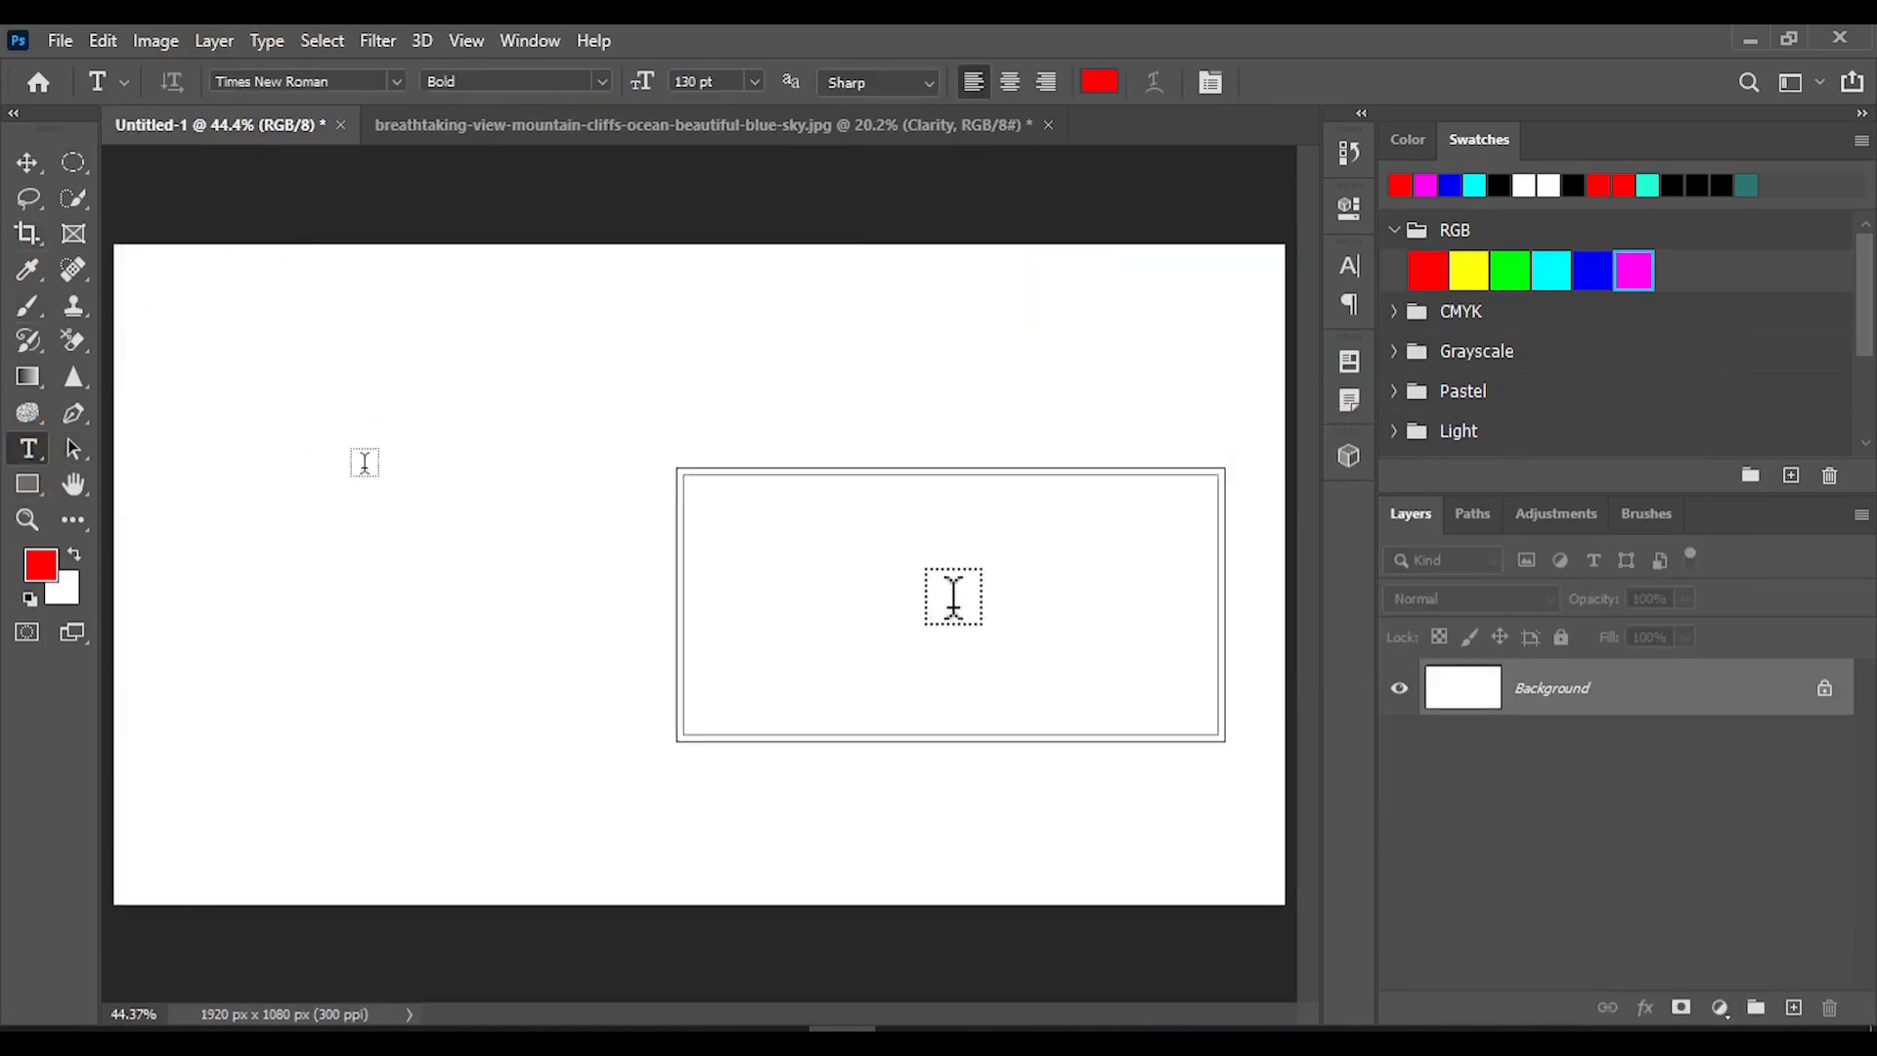
click(296, 446)
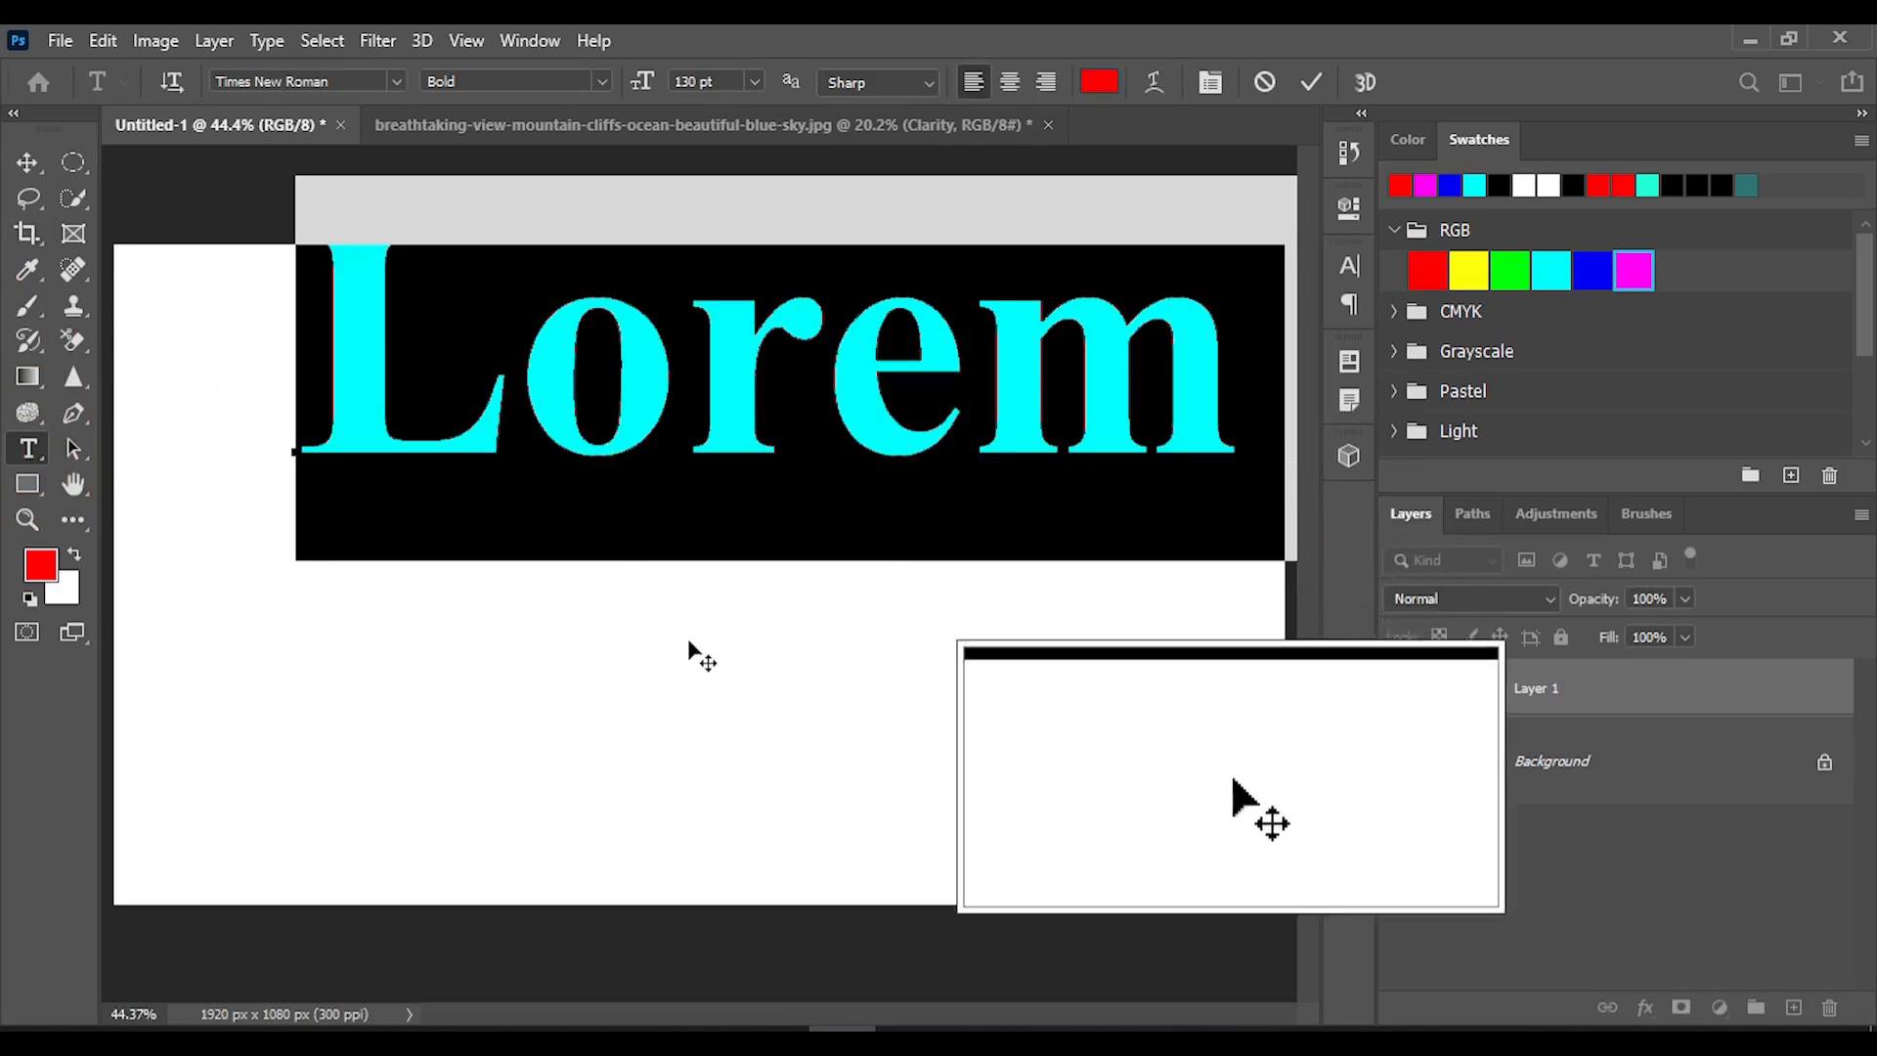
click(754, 81)
click(723, 414)
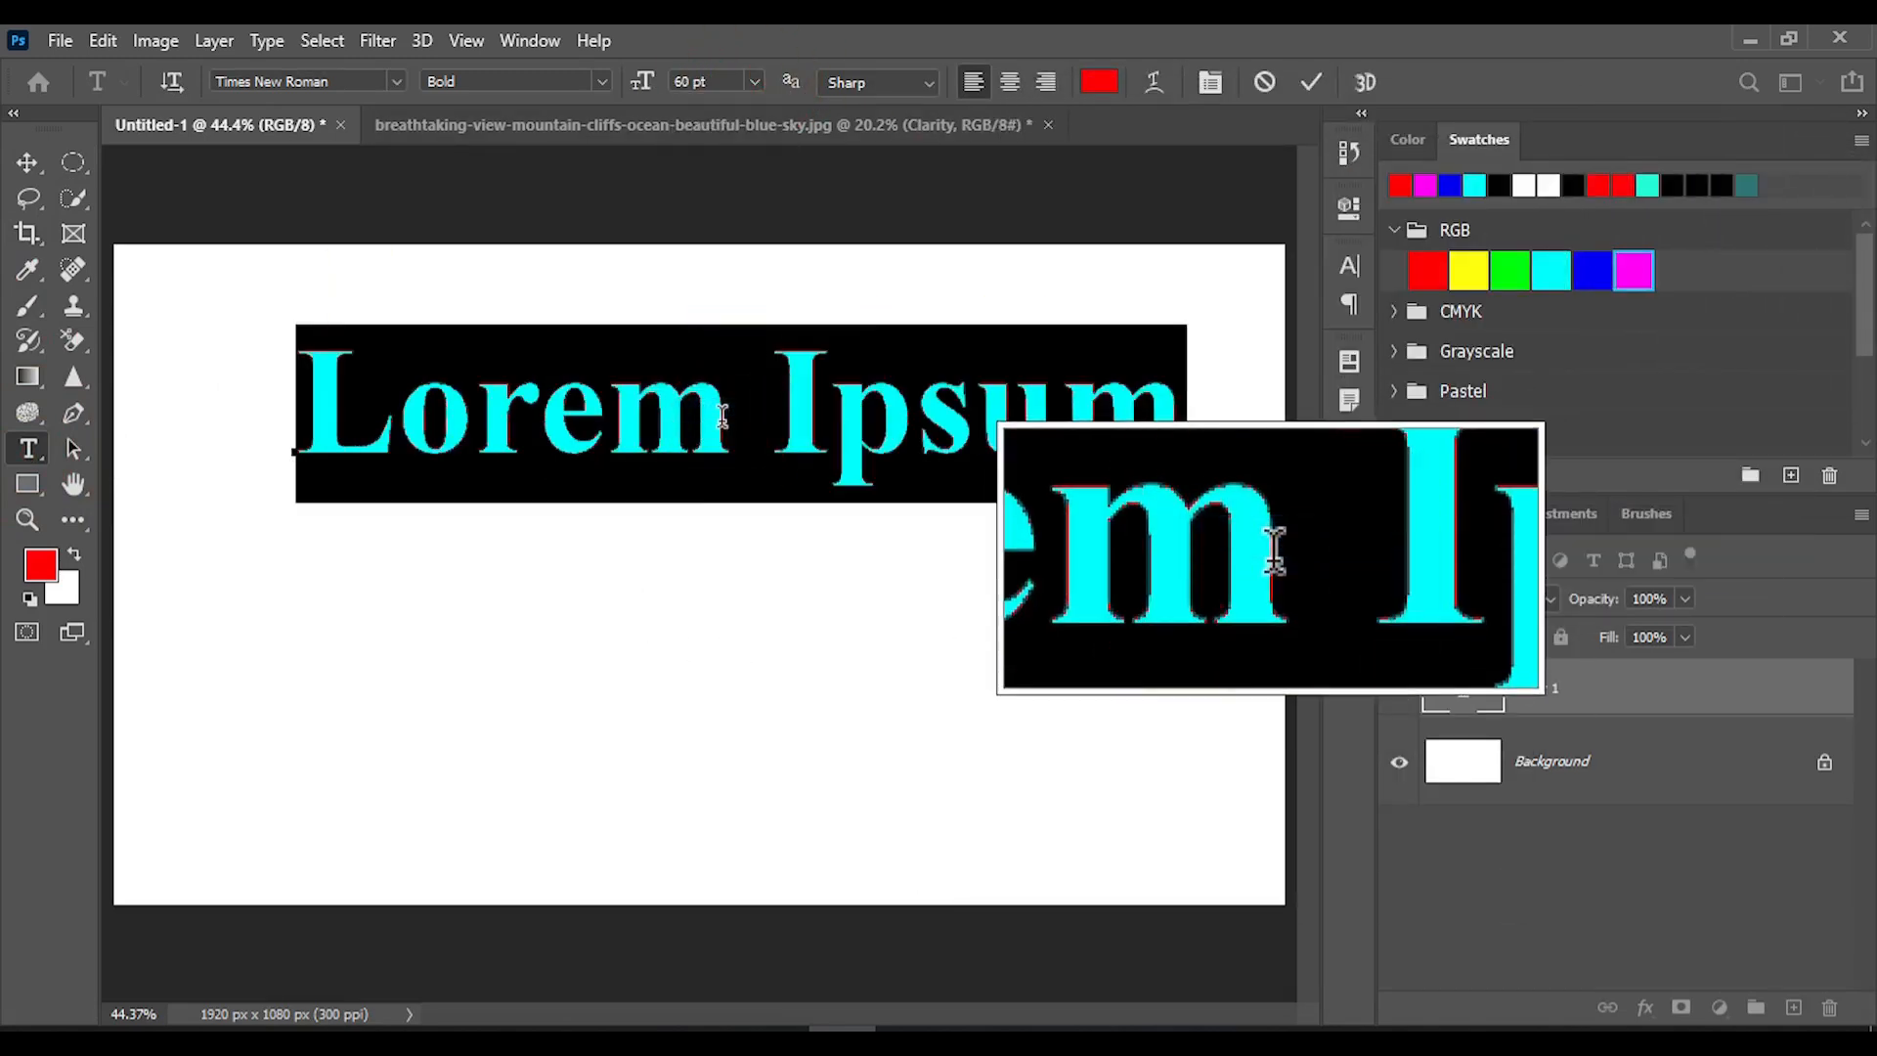
click(752, 81)
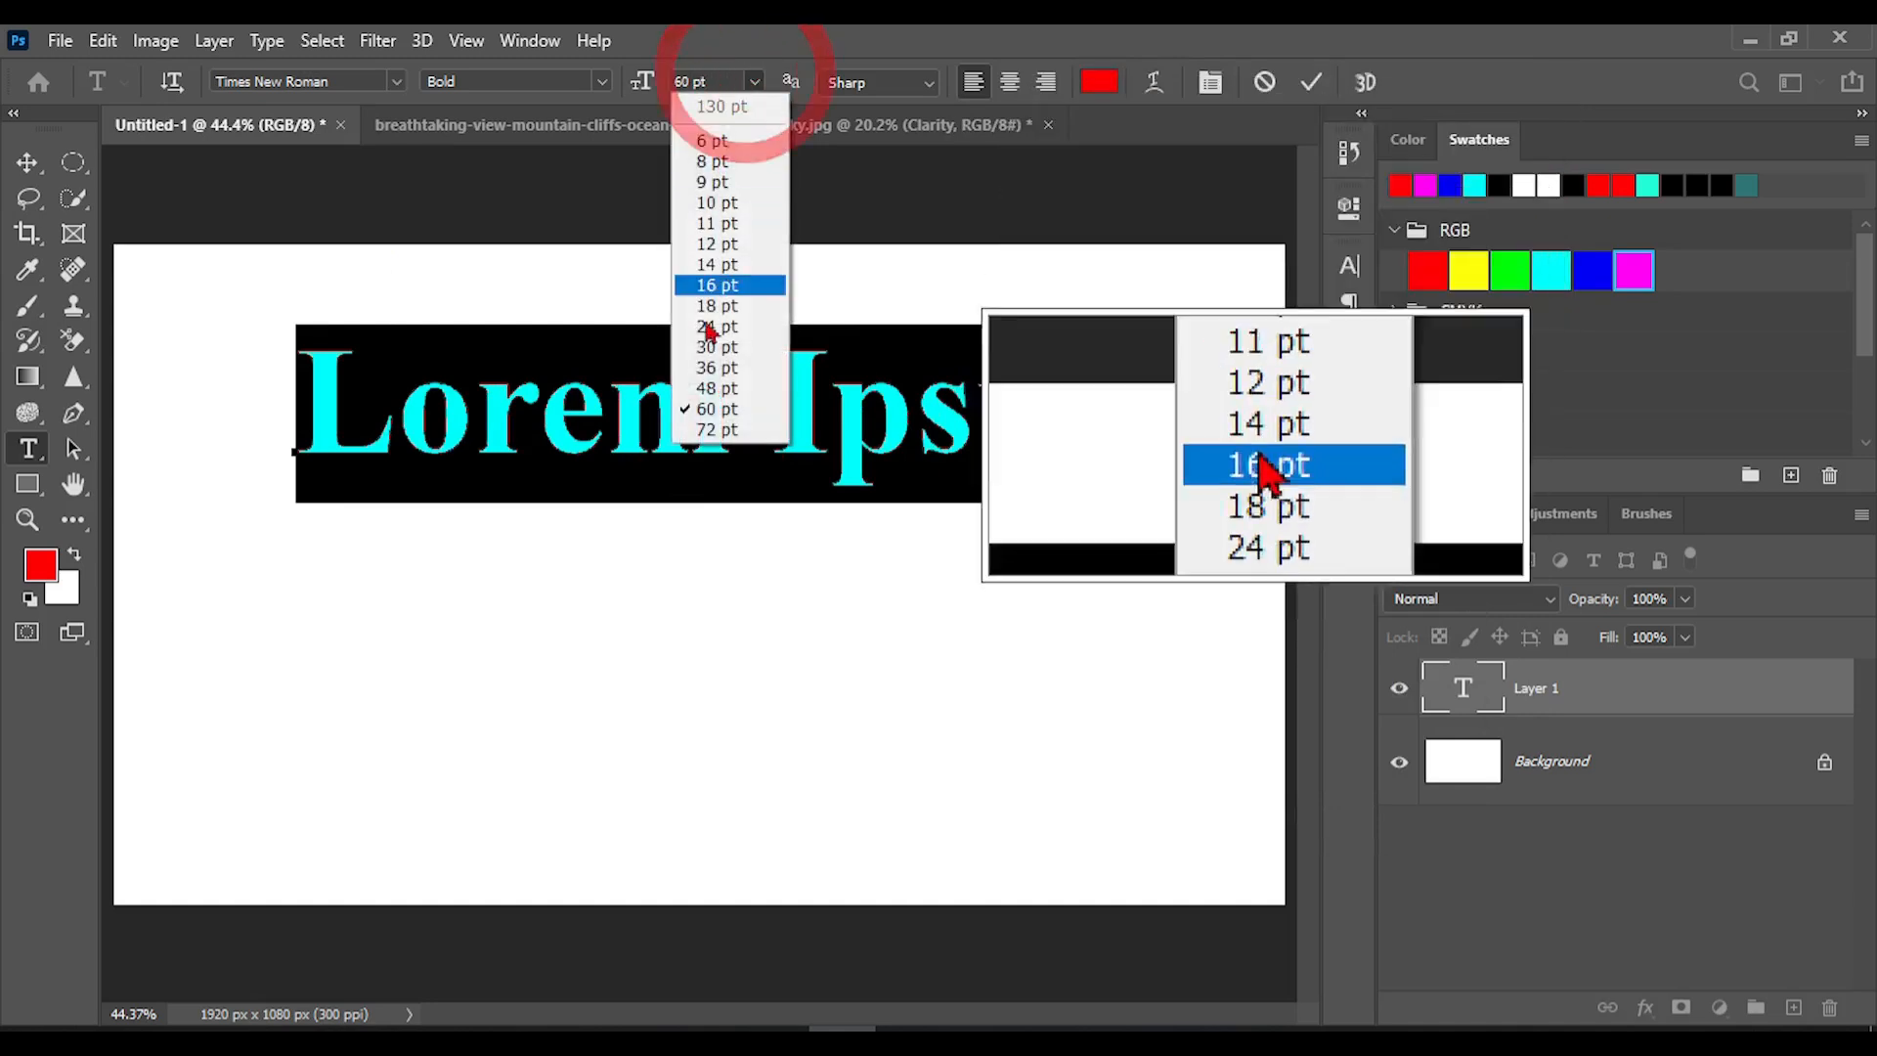
click(724, 367)
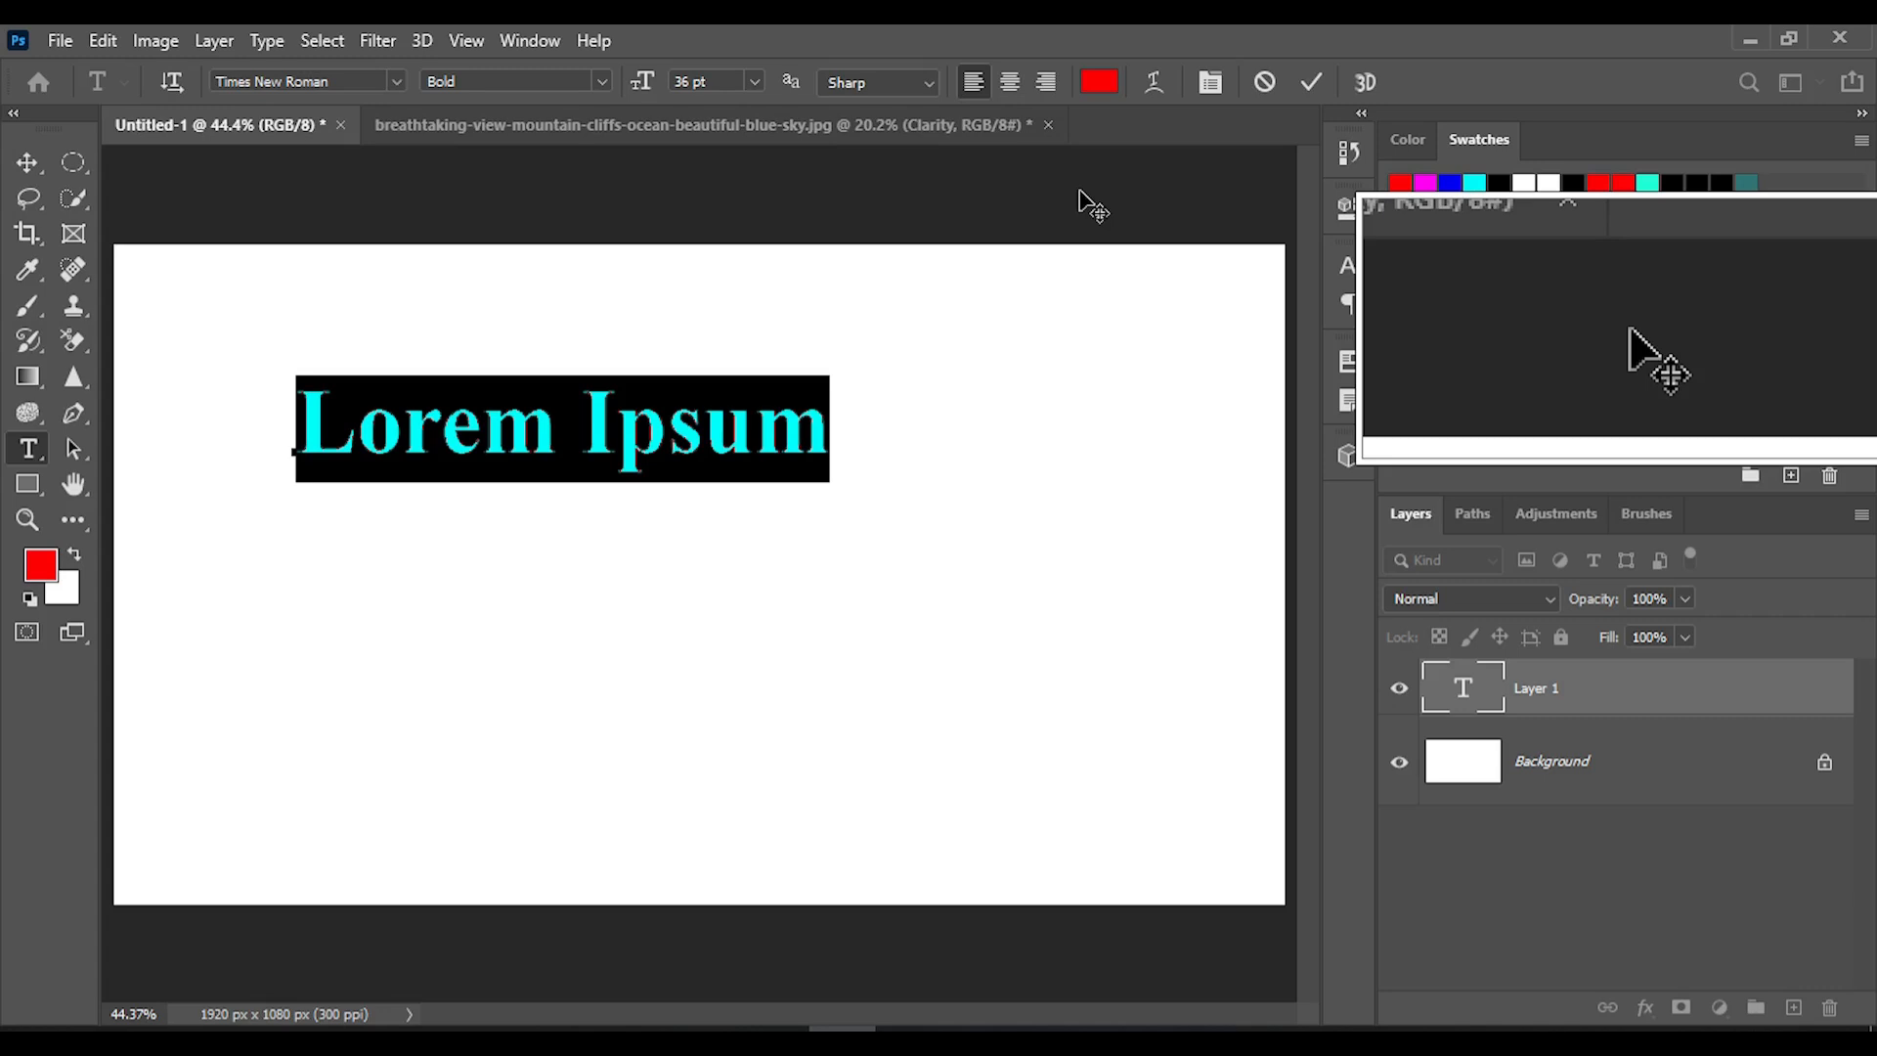
text(My country is Bangladesh)
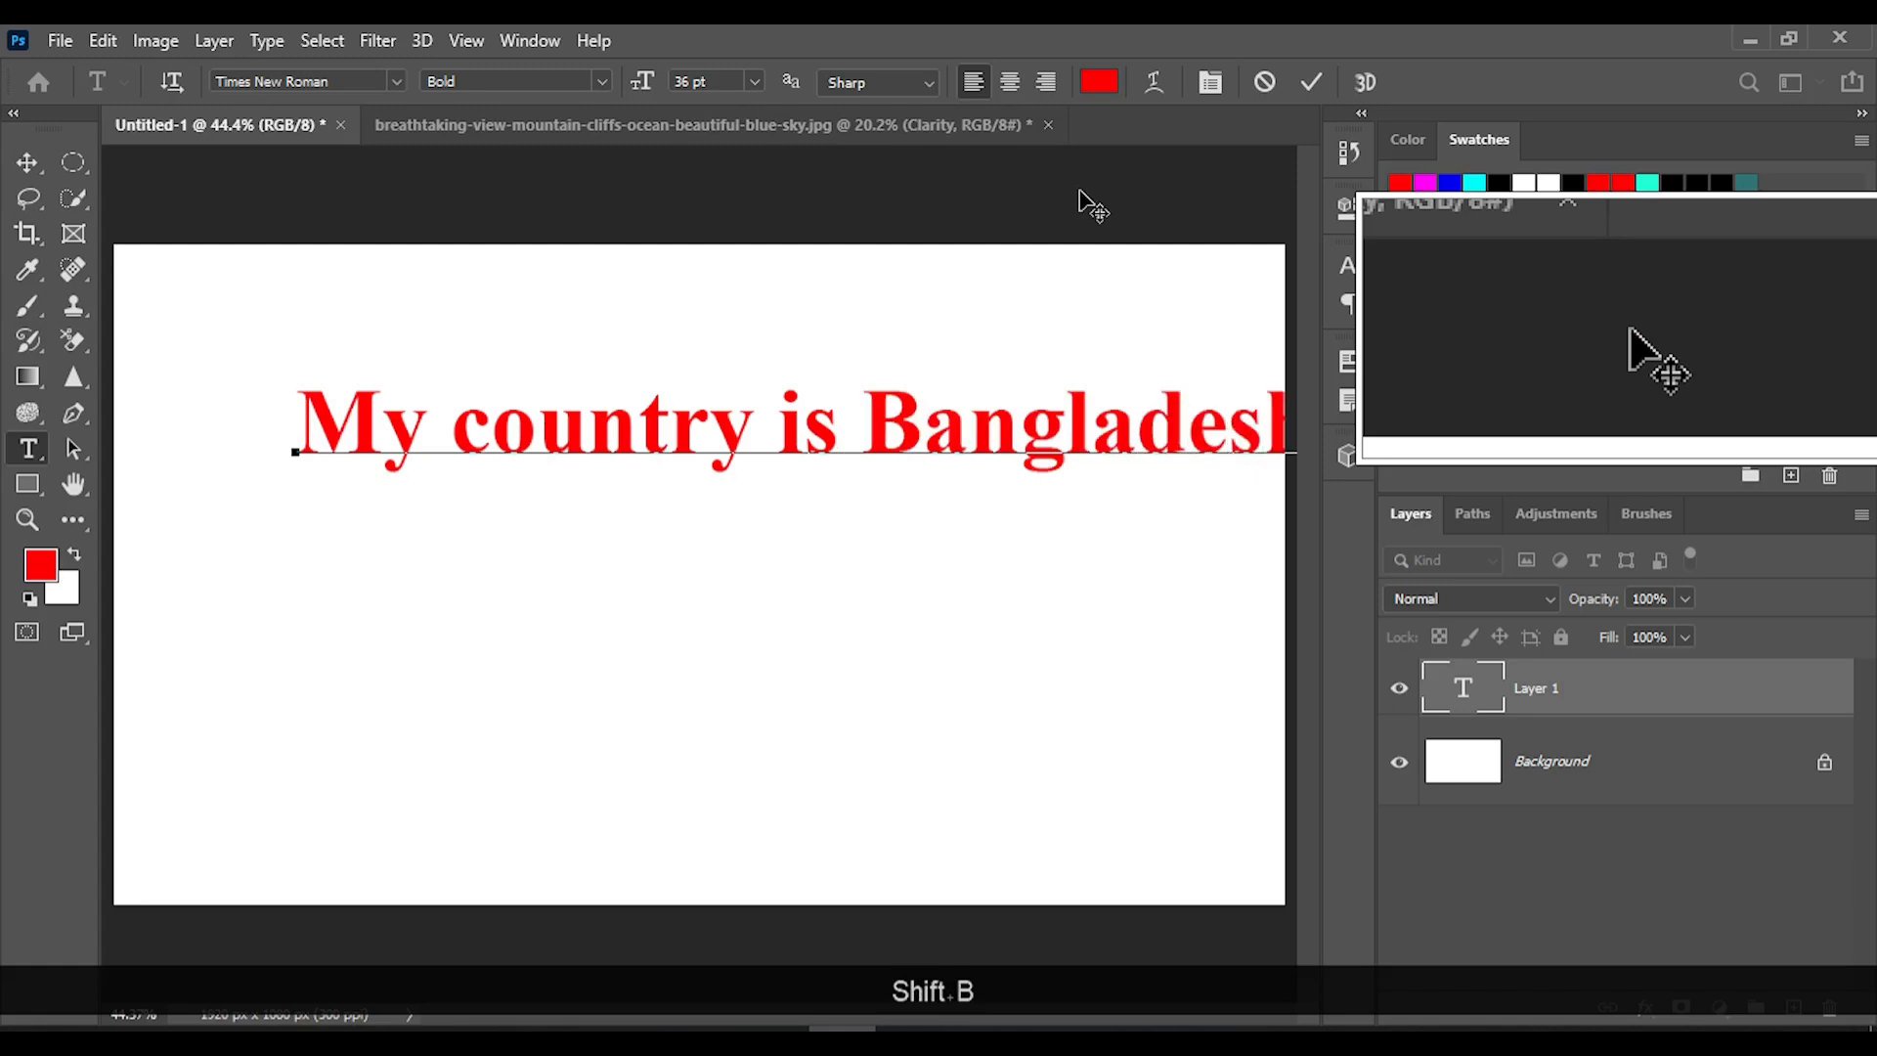
drag(930, 613, 832, 635)
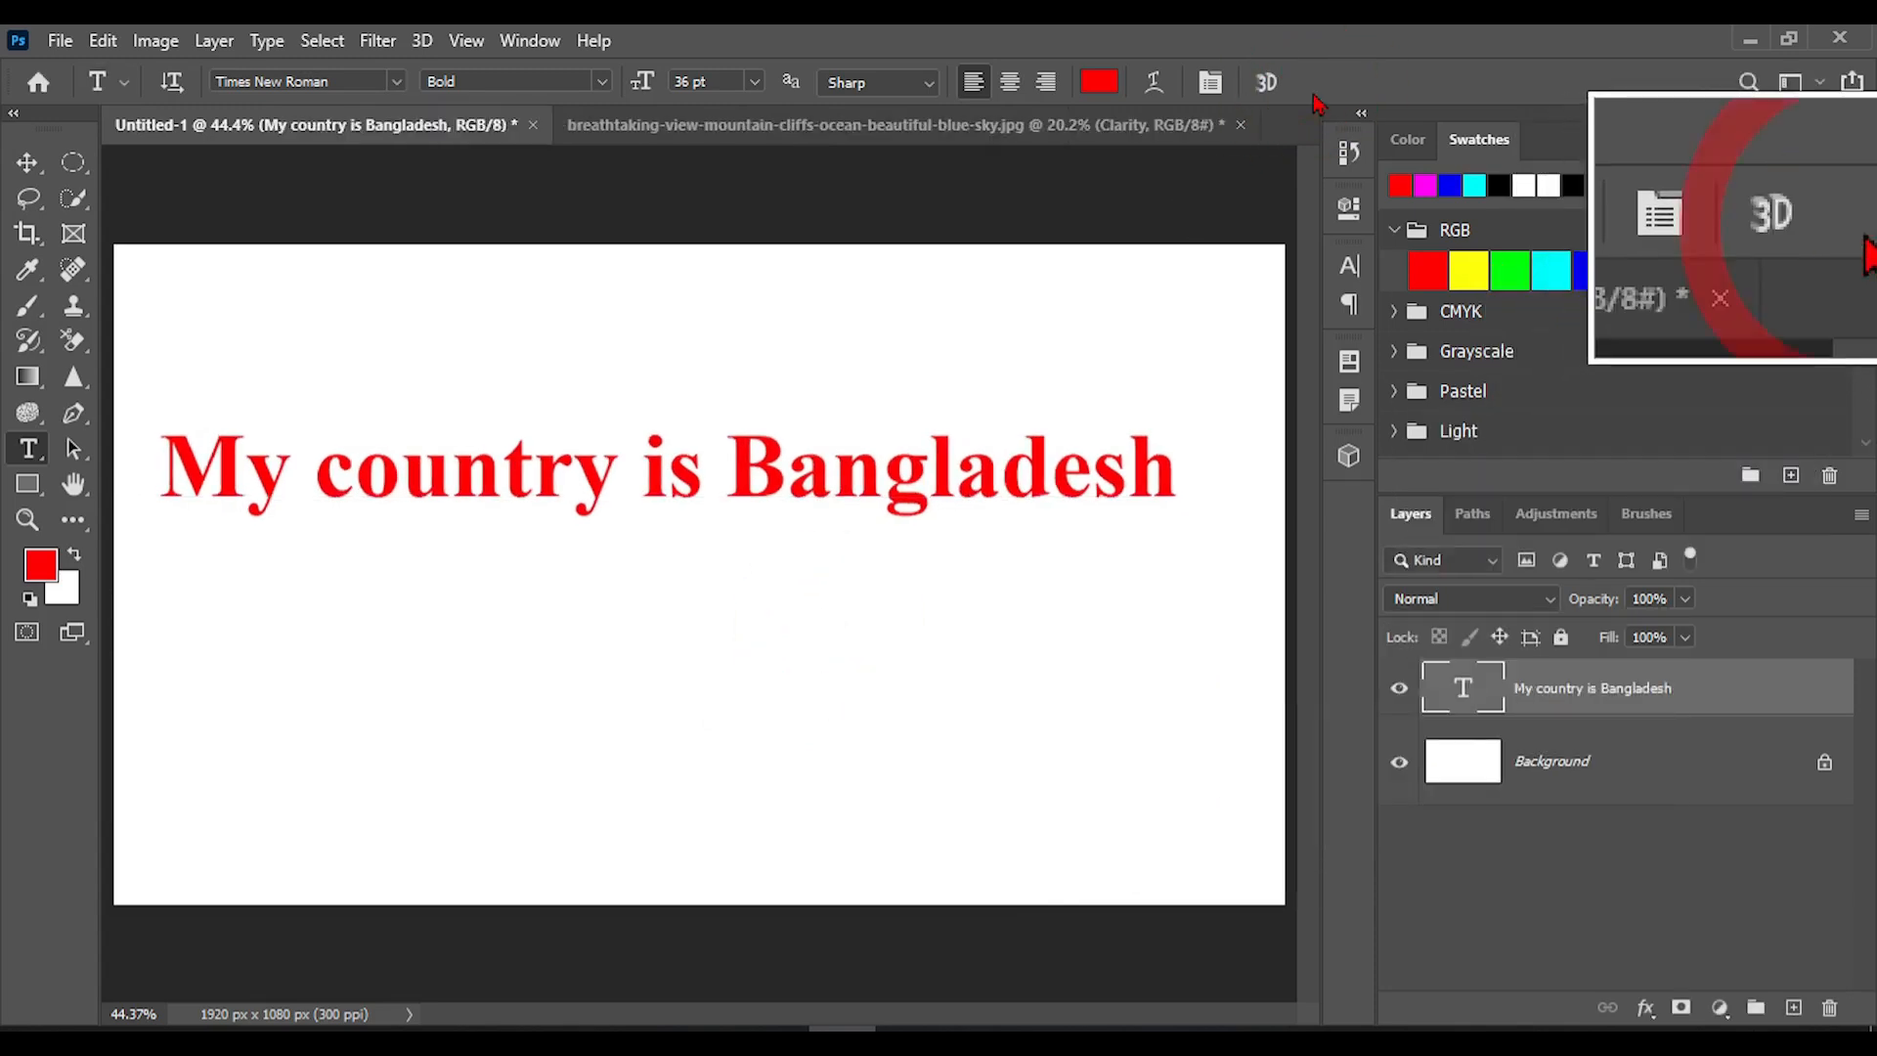
Misspell the text as "My county is Banglaesh" by removing the r from country and the d from Bangladesh, and commit it.
triple_click(537, 482)
click(534, 482)
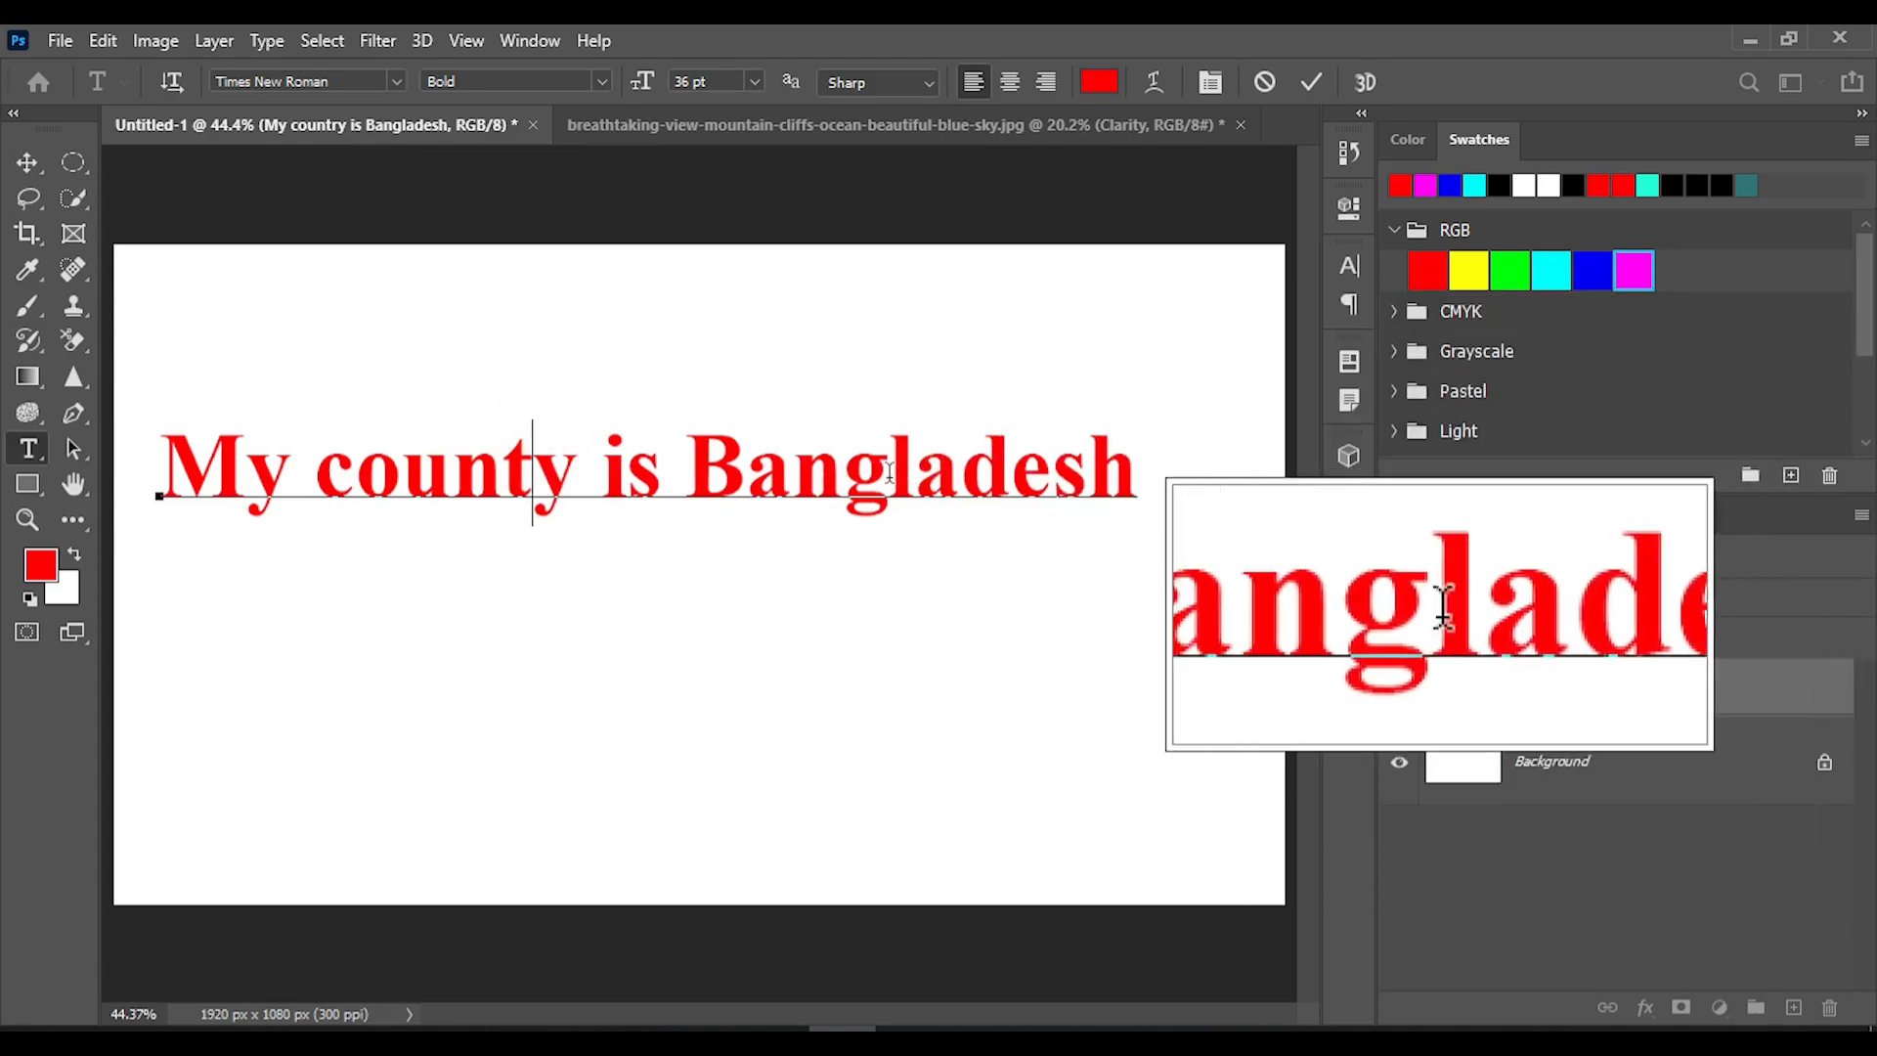
click(1016, 476)
key(BackSpace)
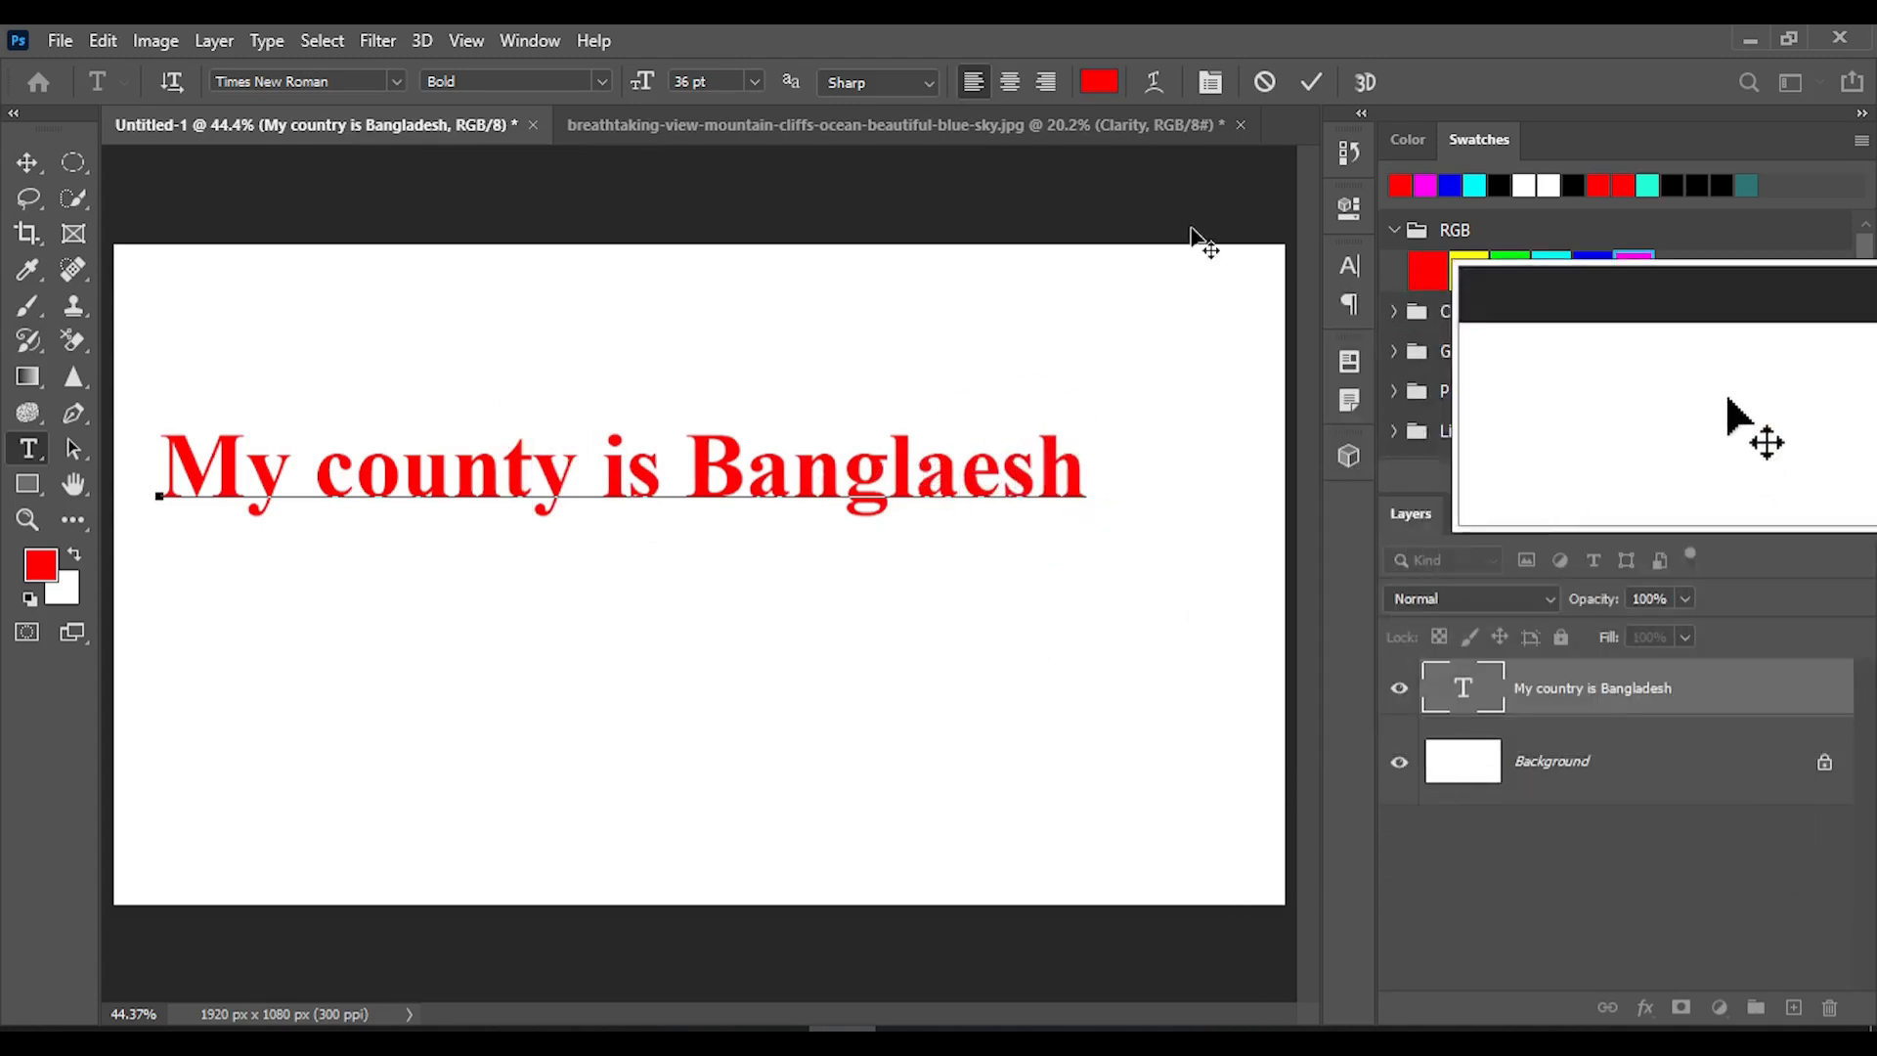
click(1310, 85)
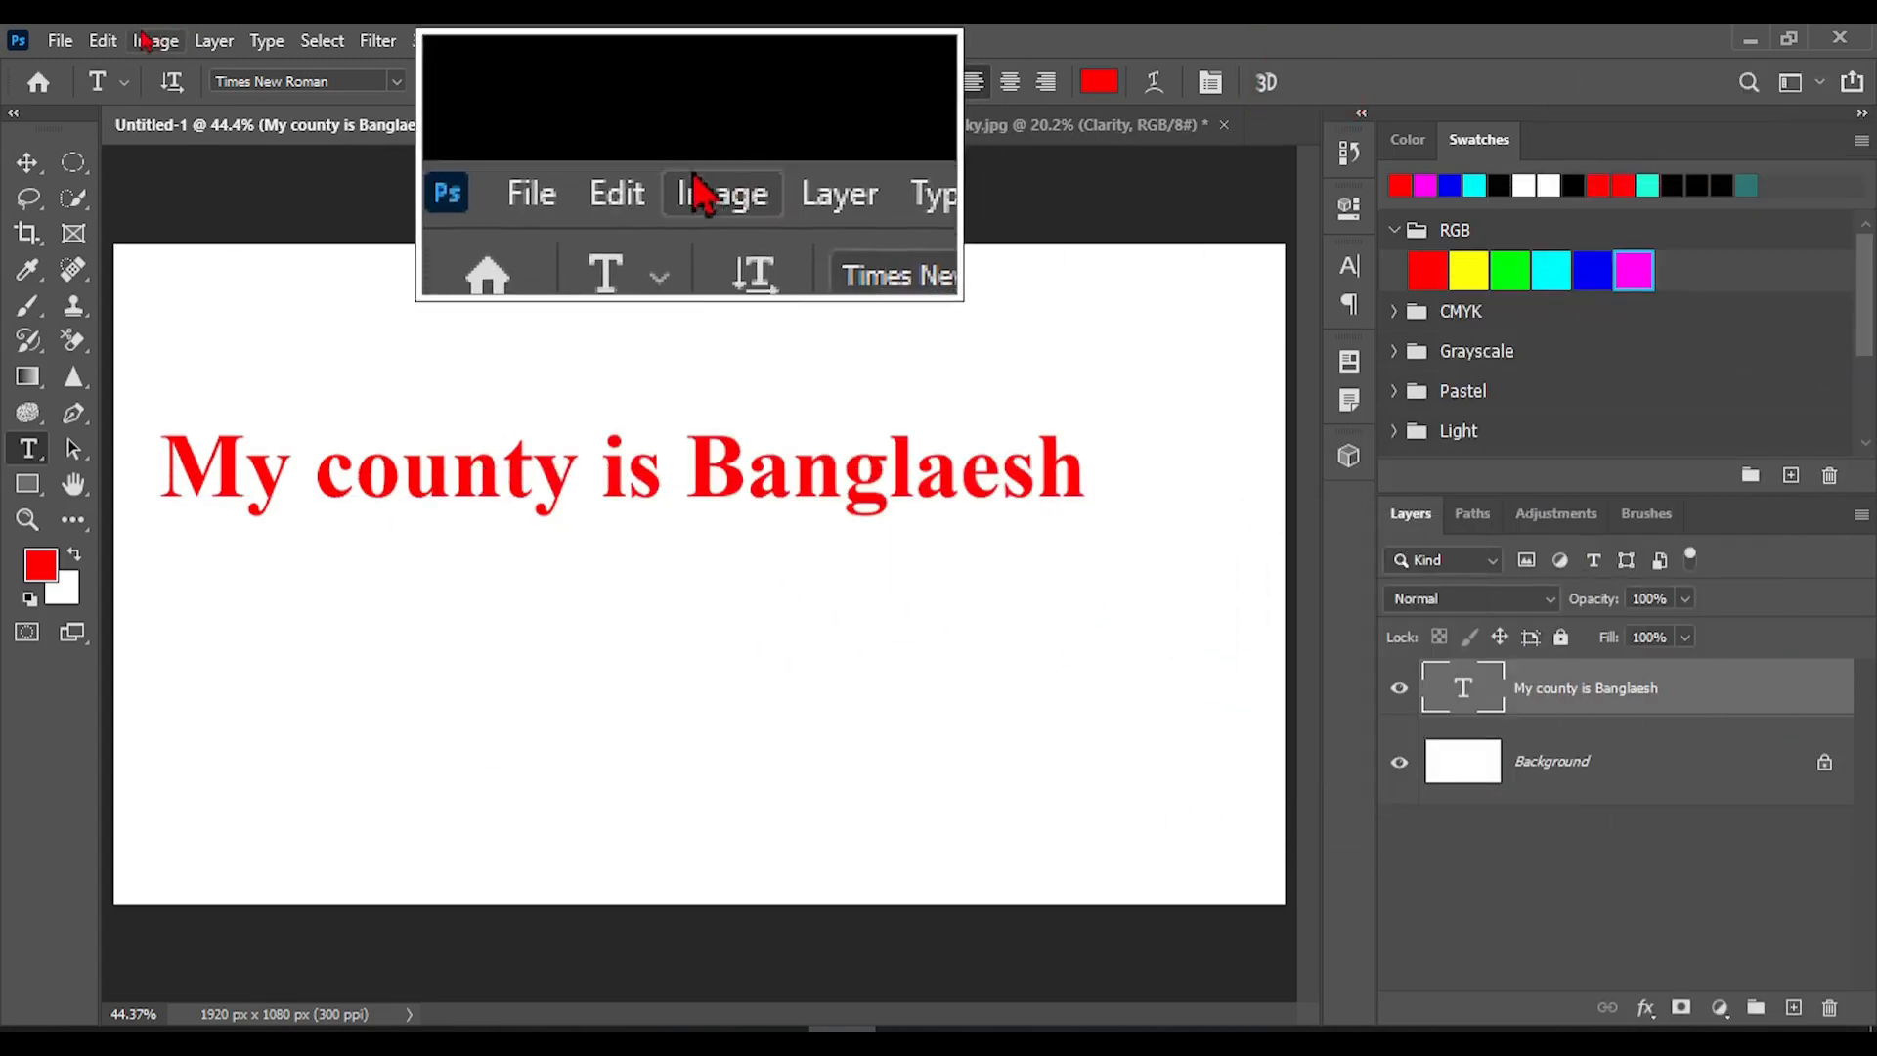
Run Check Spelling from the start of the text line and change "Banglaesh" to "Bangladesh".
click(103, 41)
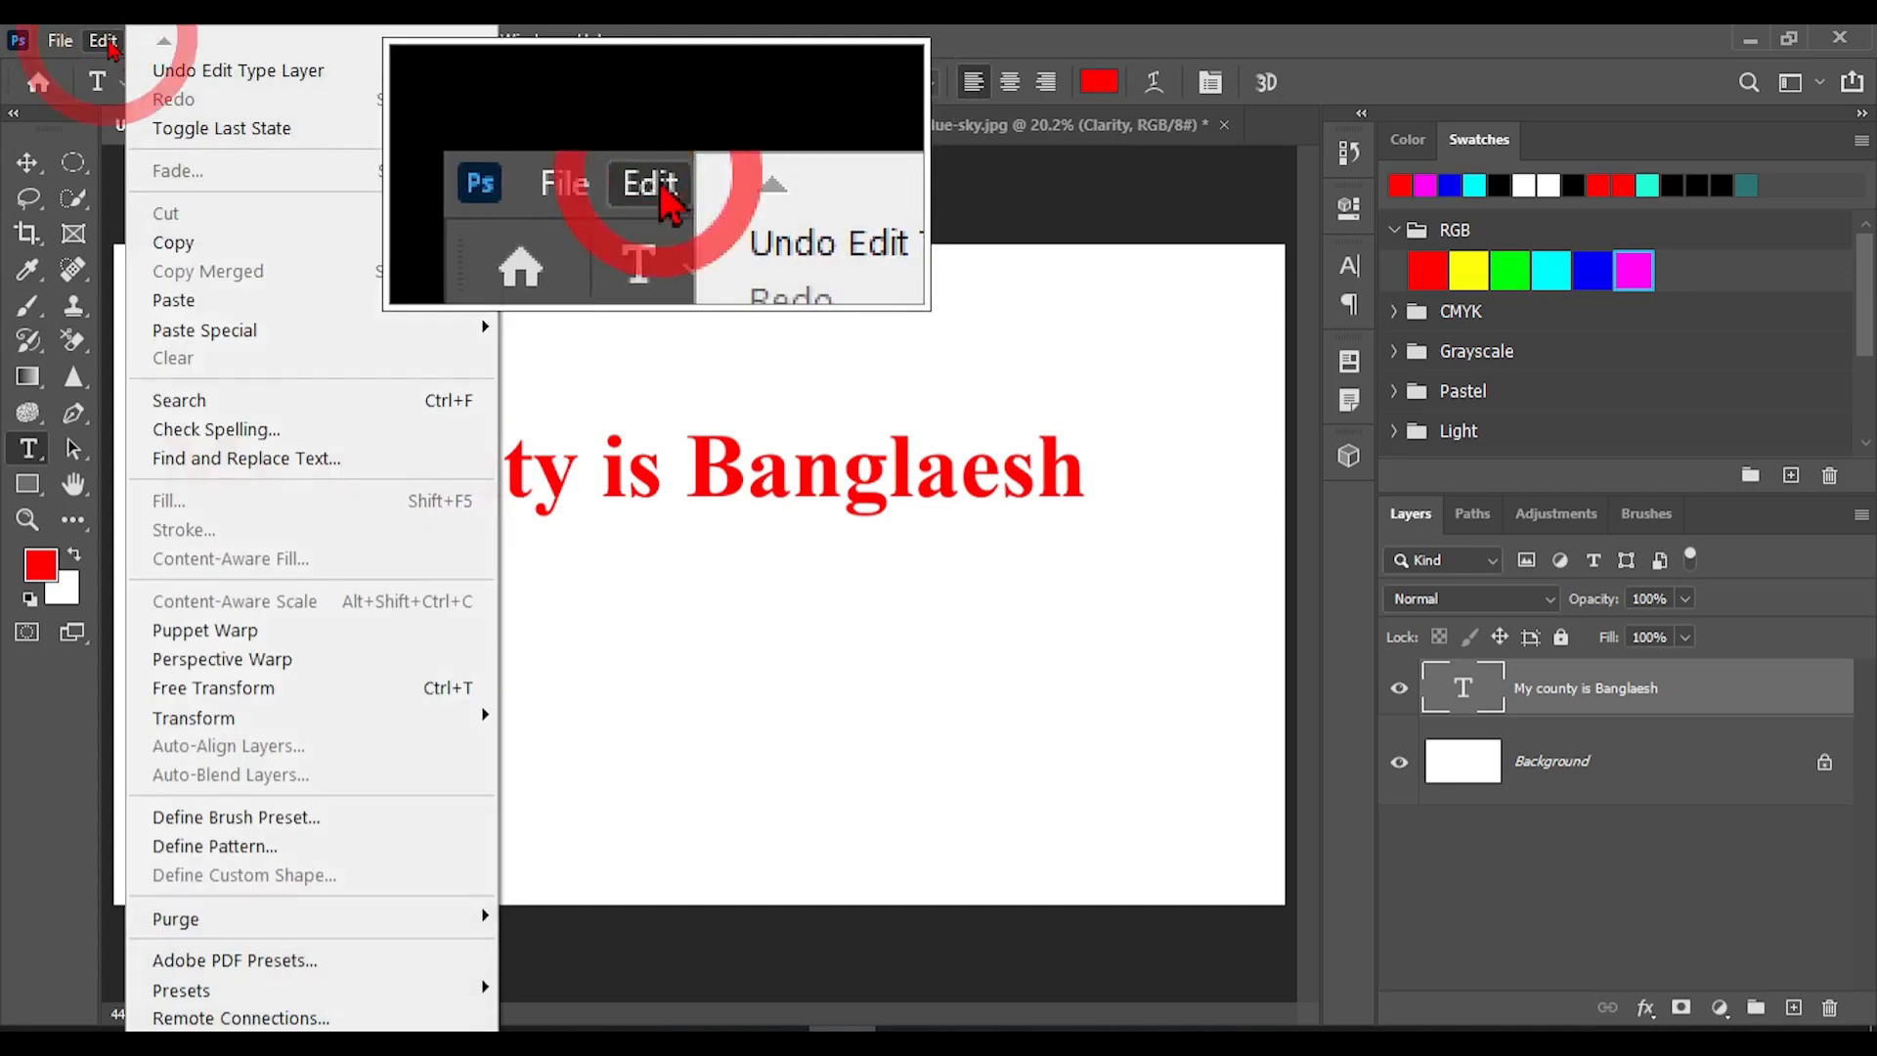
click(695, 445)
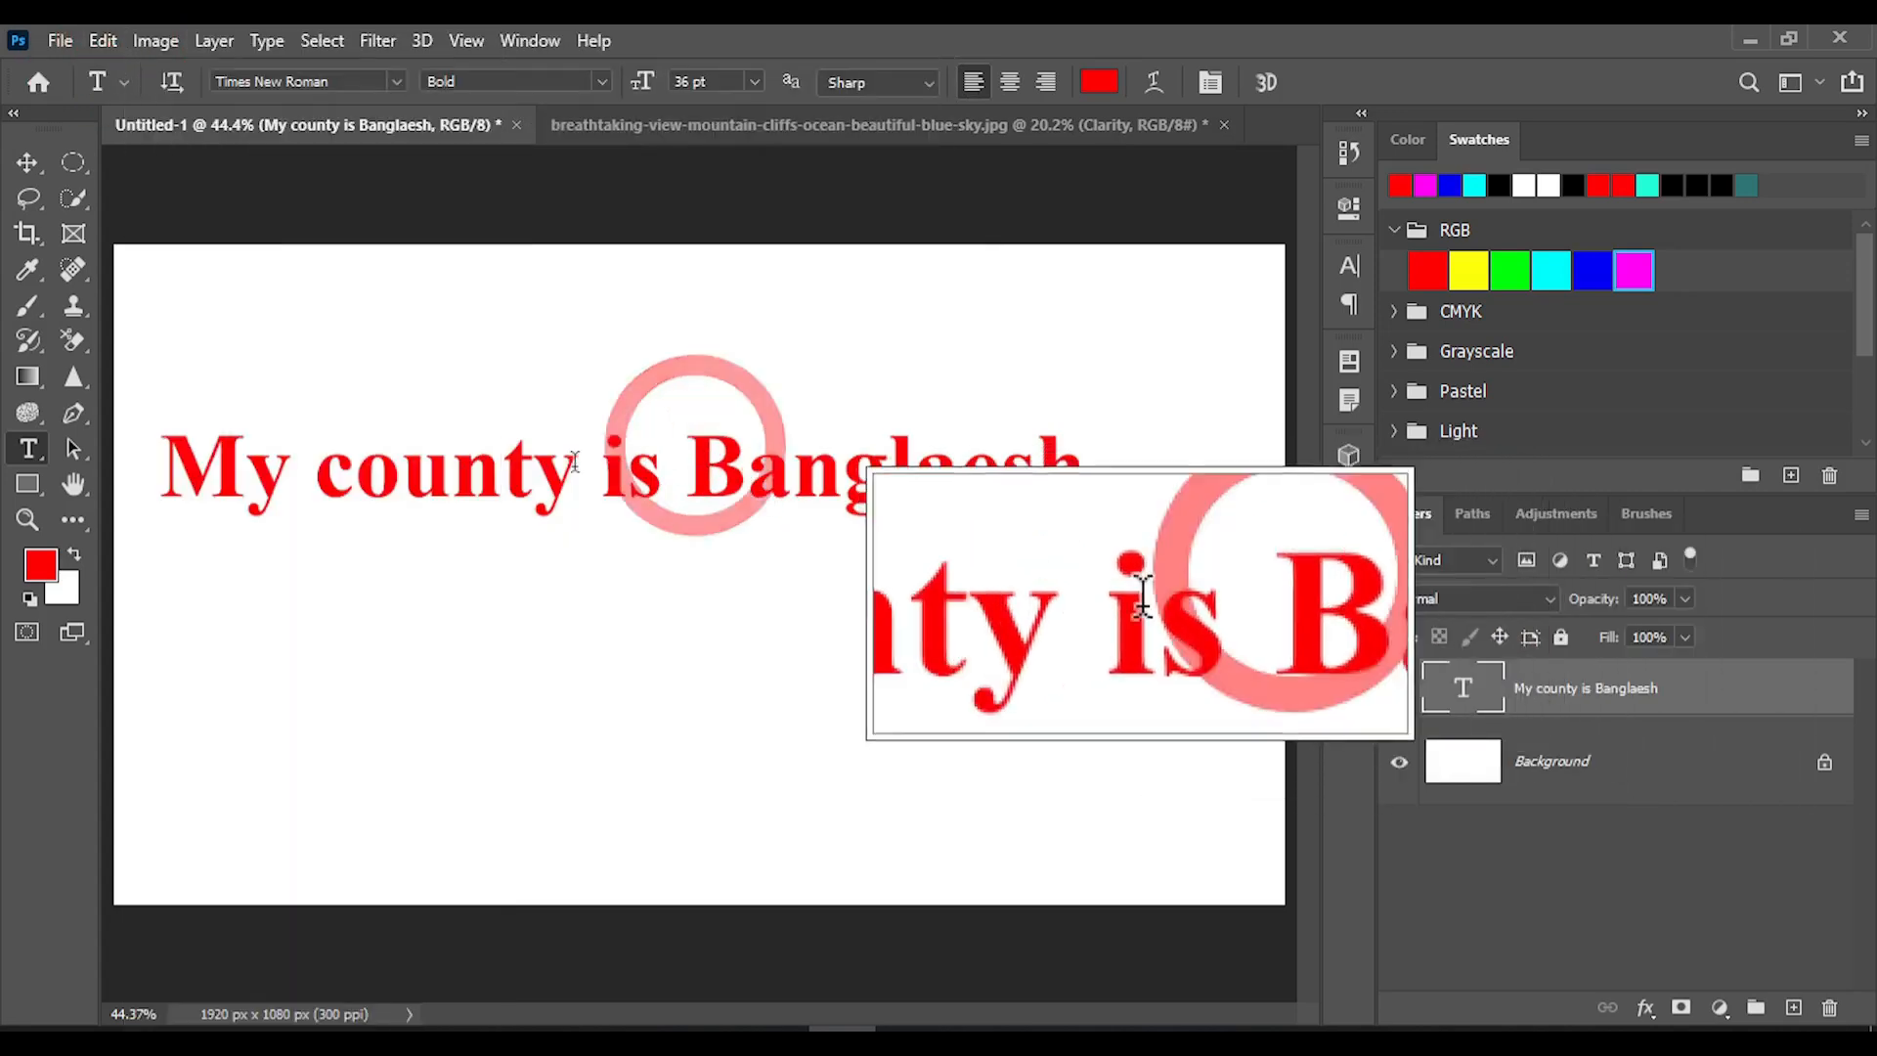
click(167, 471)
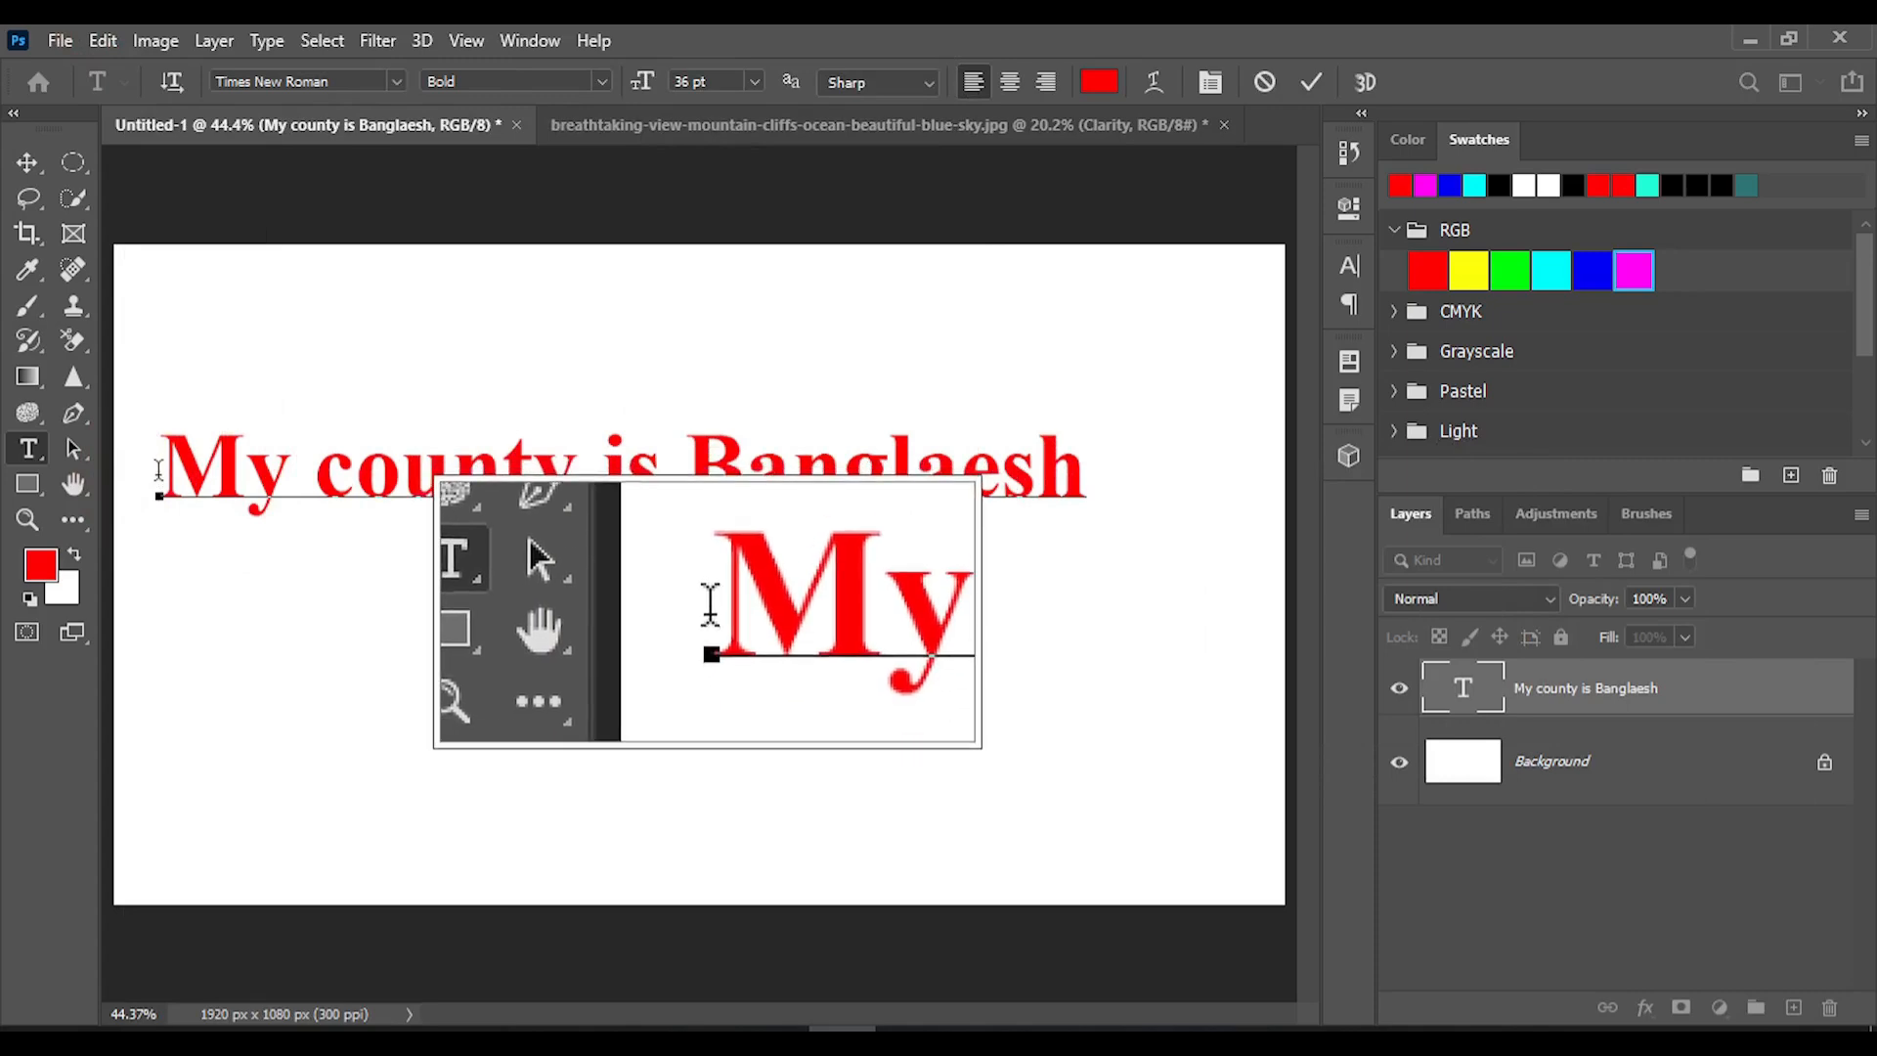
click(102, 40)
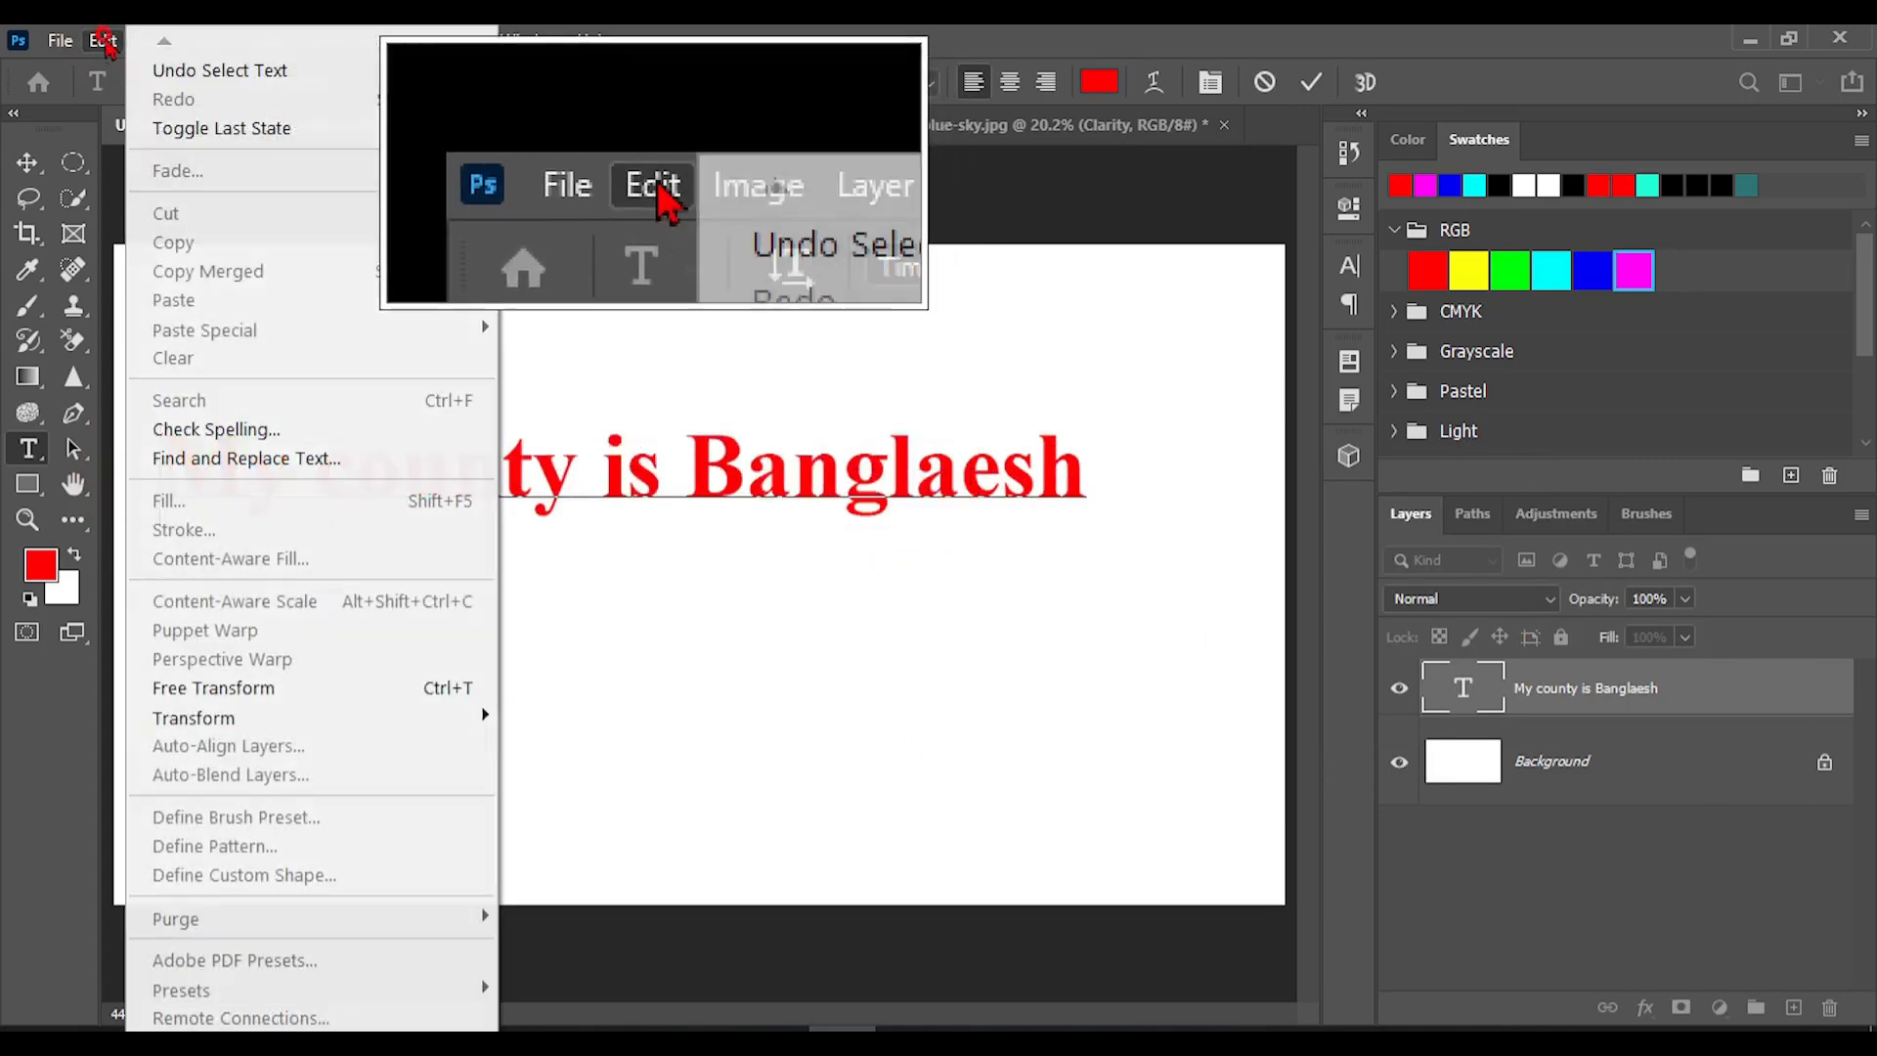
click(232, 431)
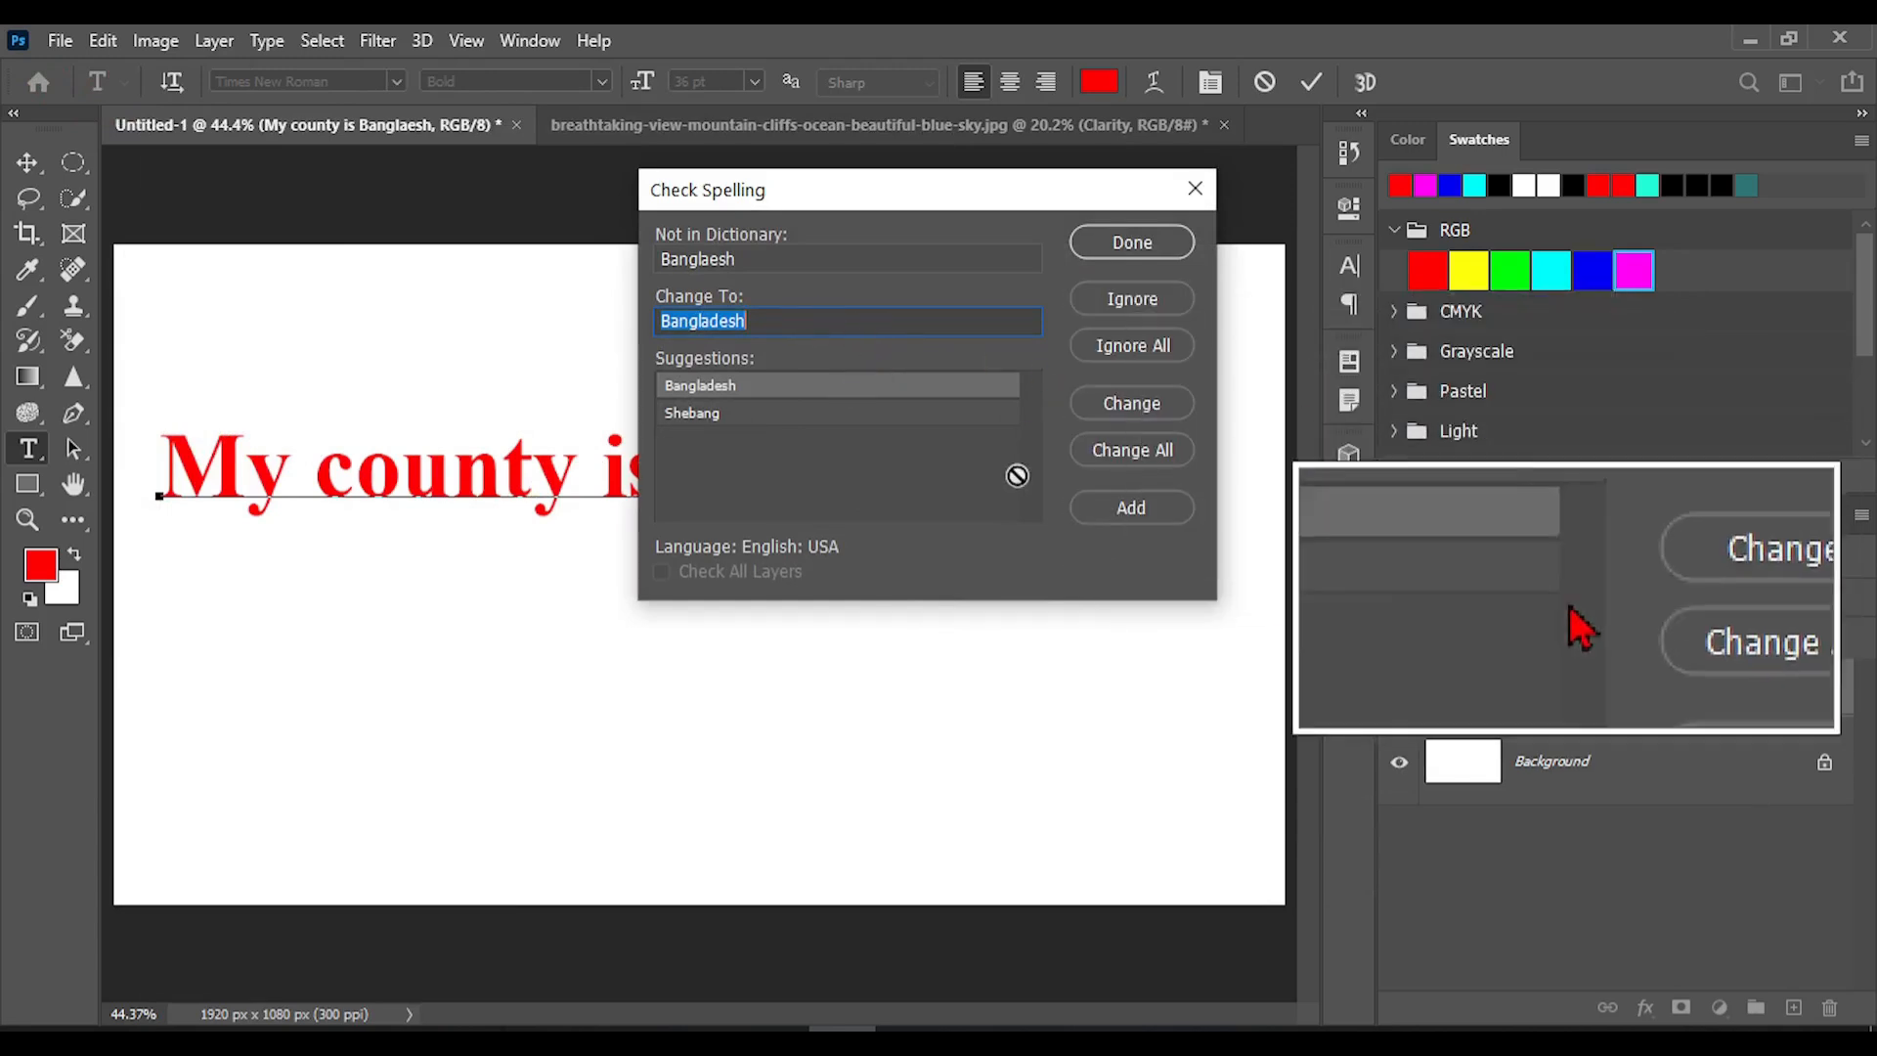
drag(915, 202, 1364, 337)
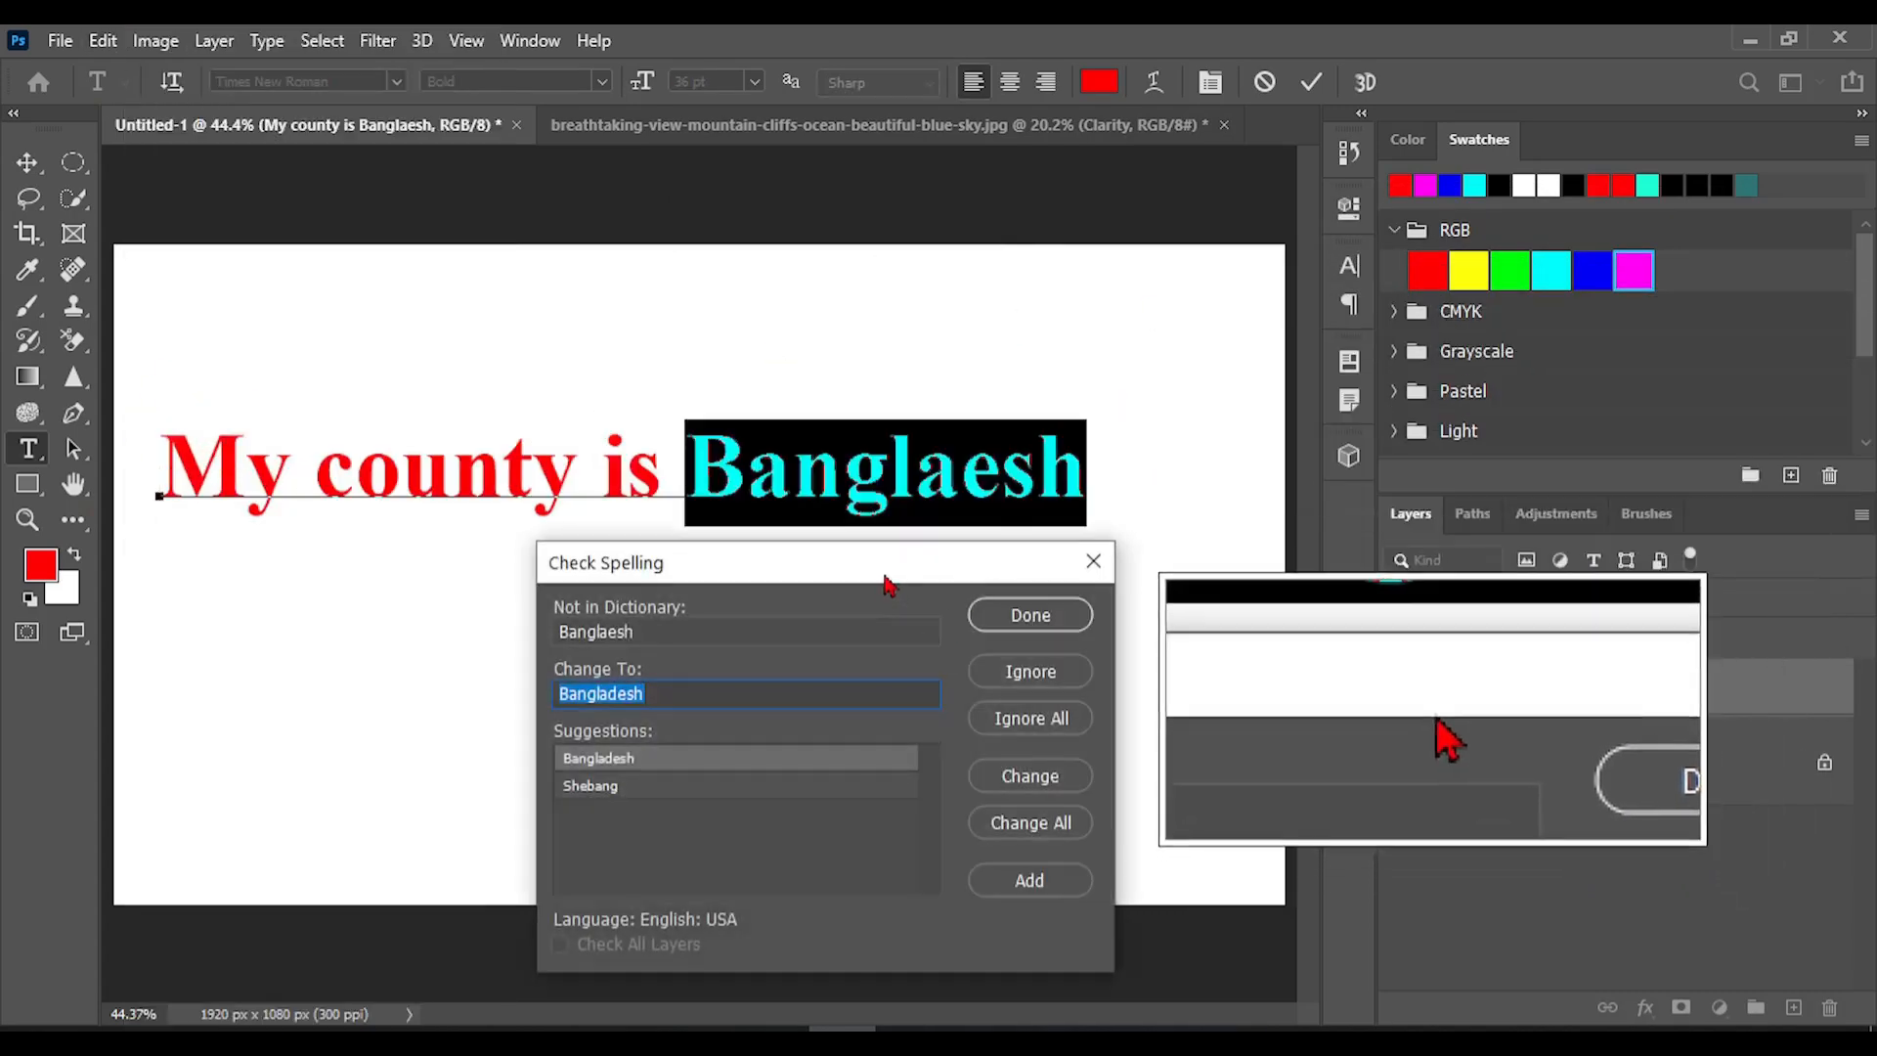
drag(880, 577, 1533, 359)
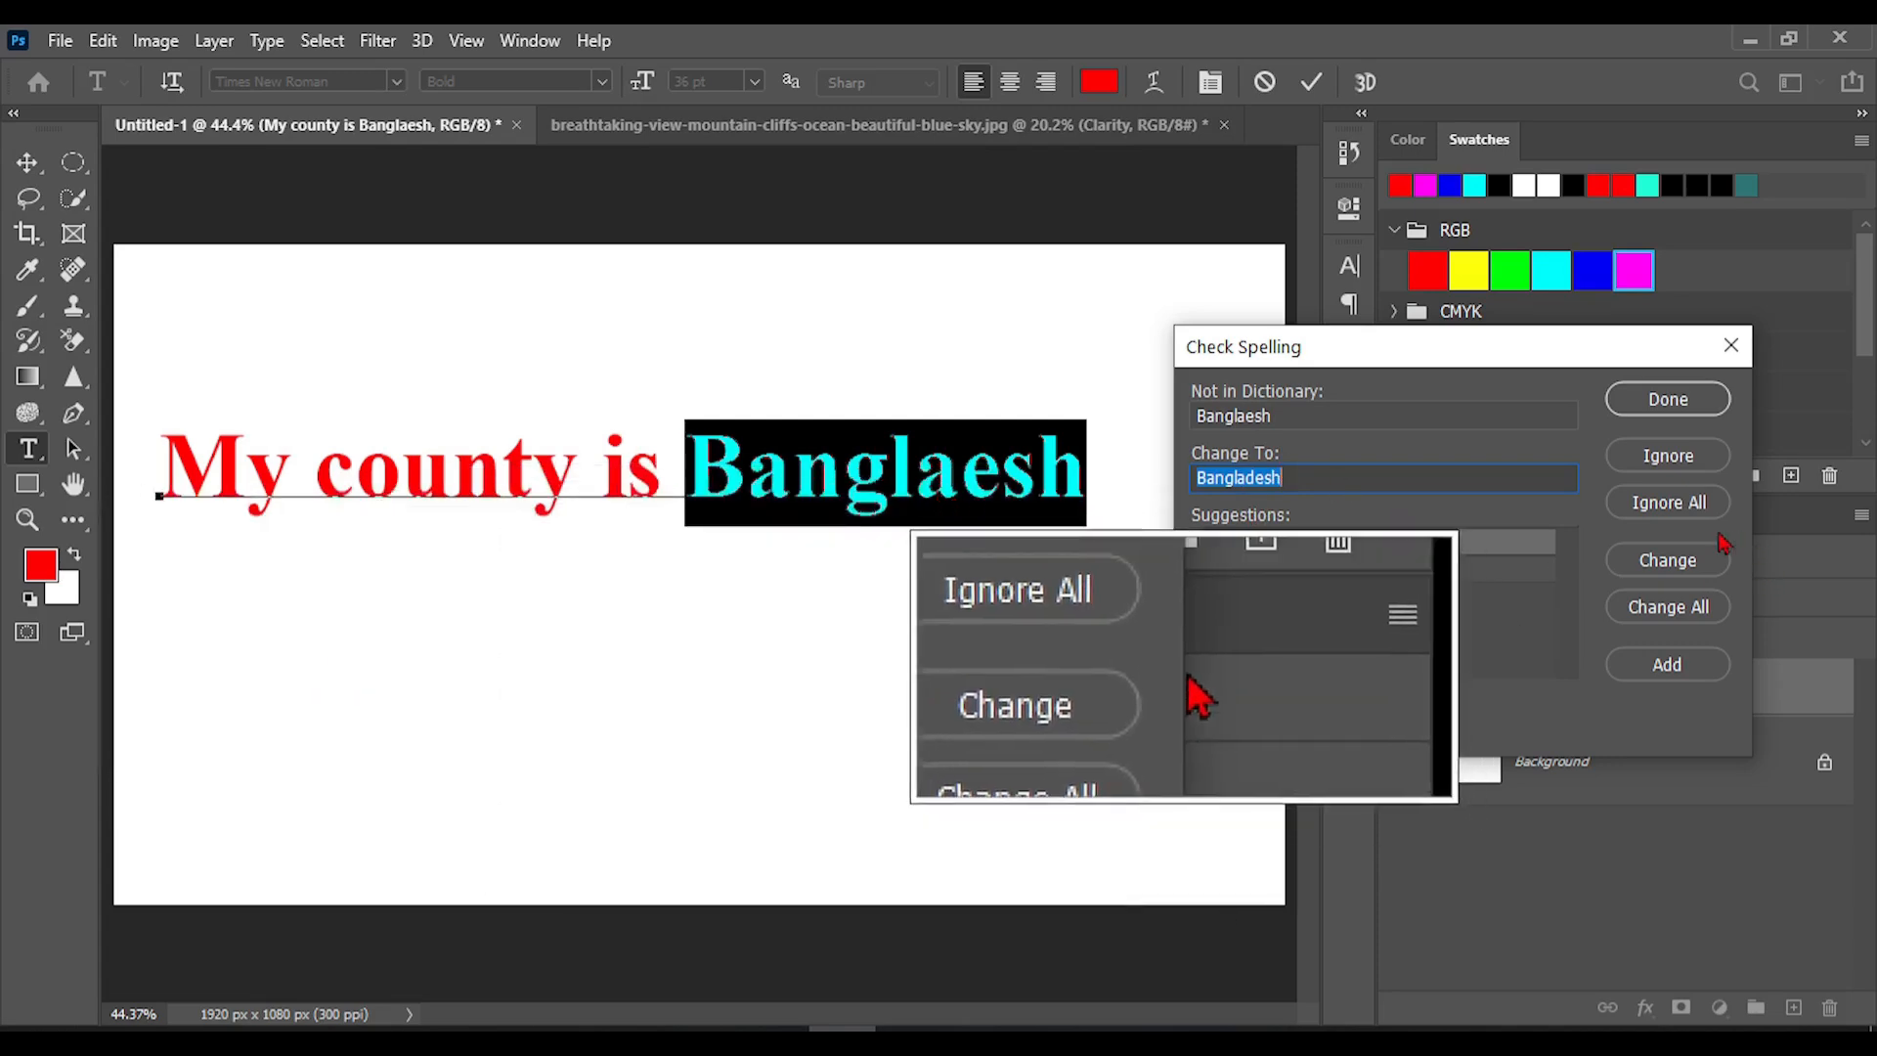
click(1668, 559)
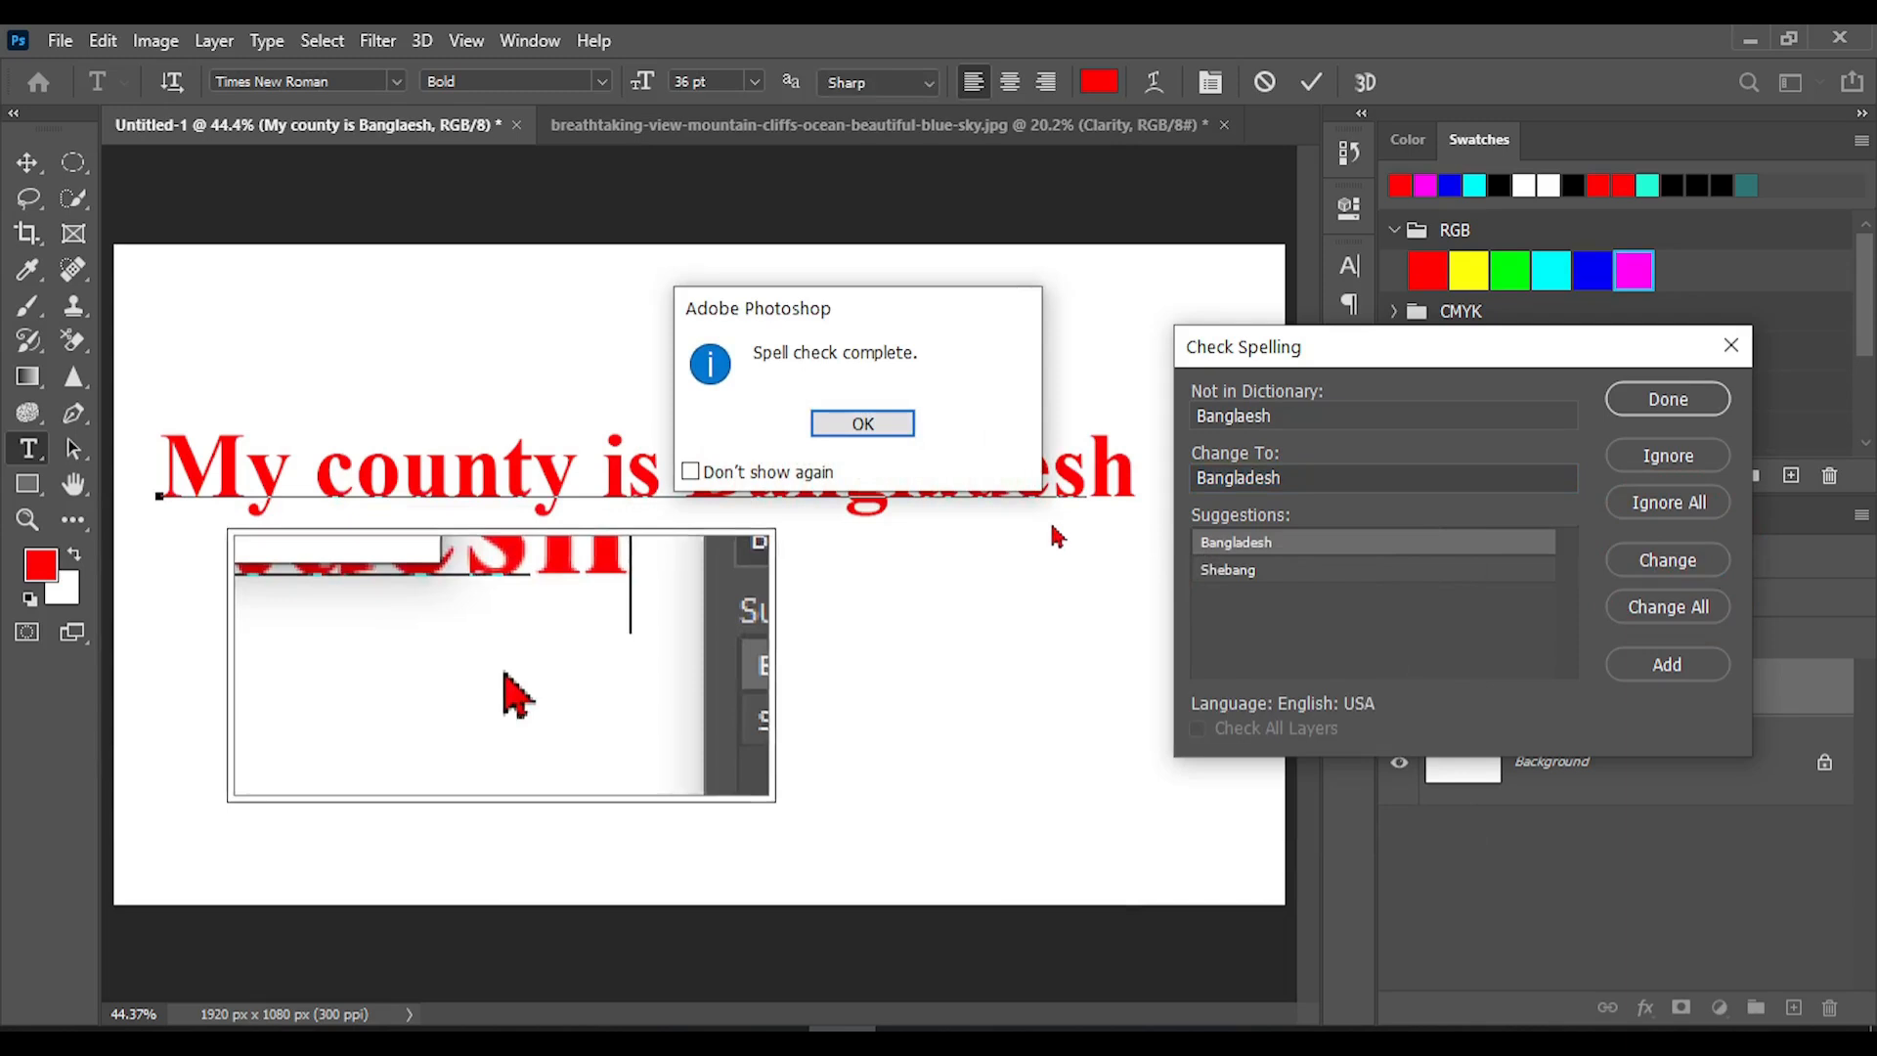
click(862, 422)
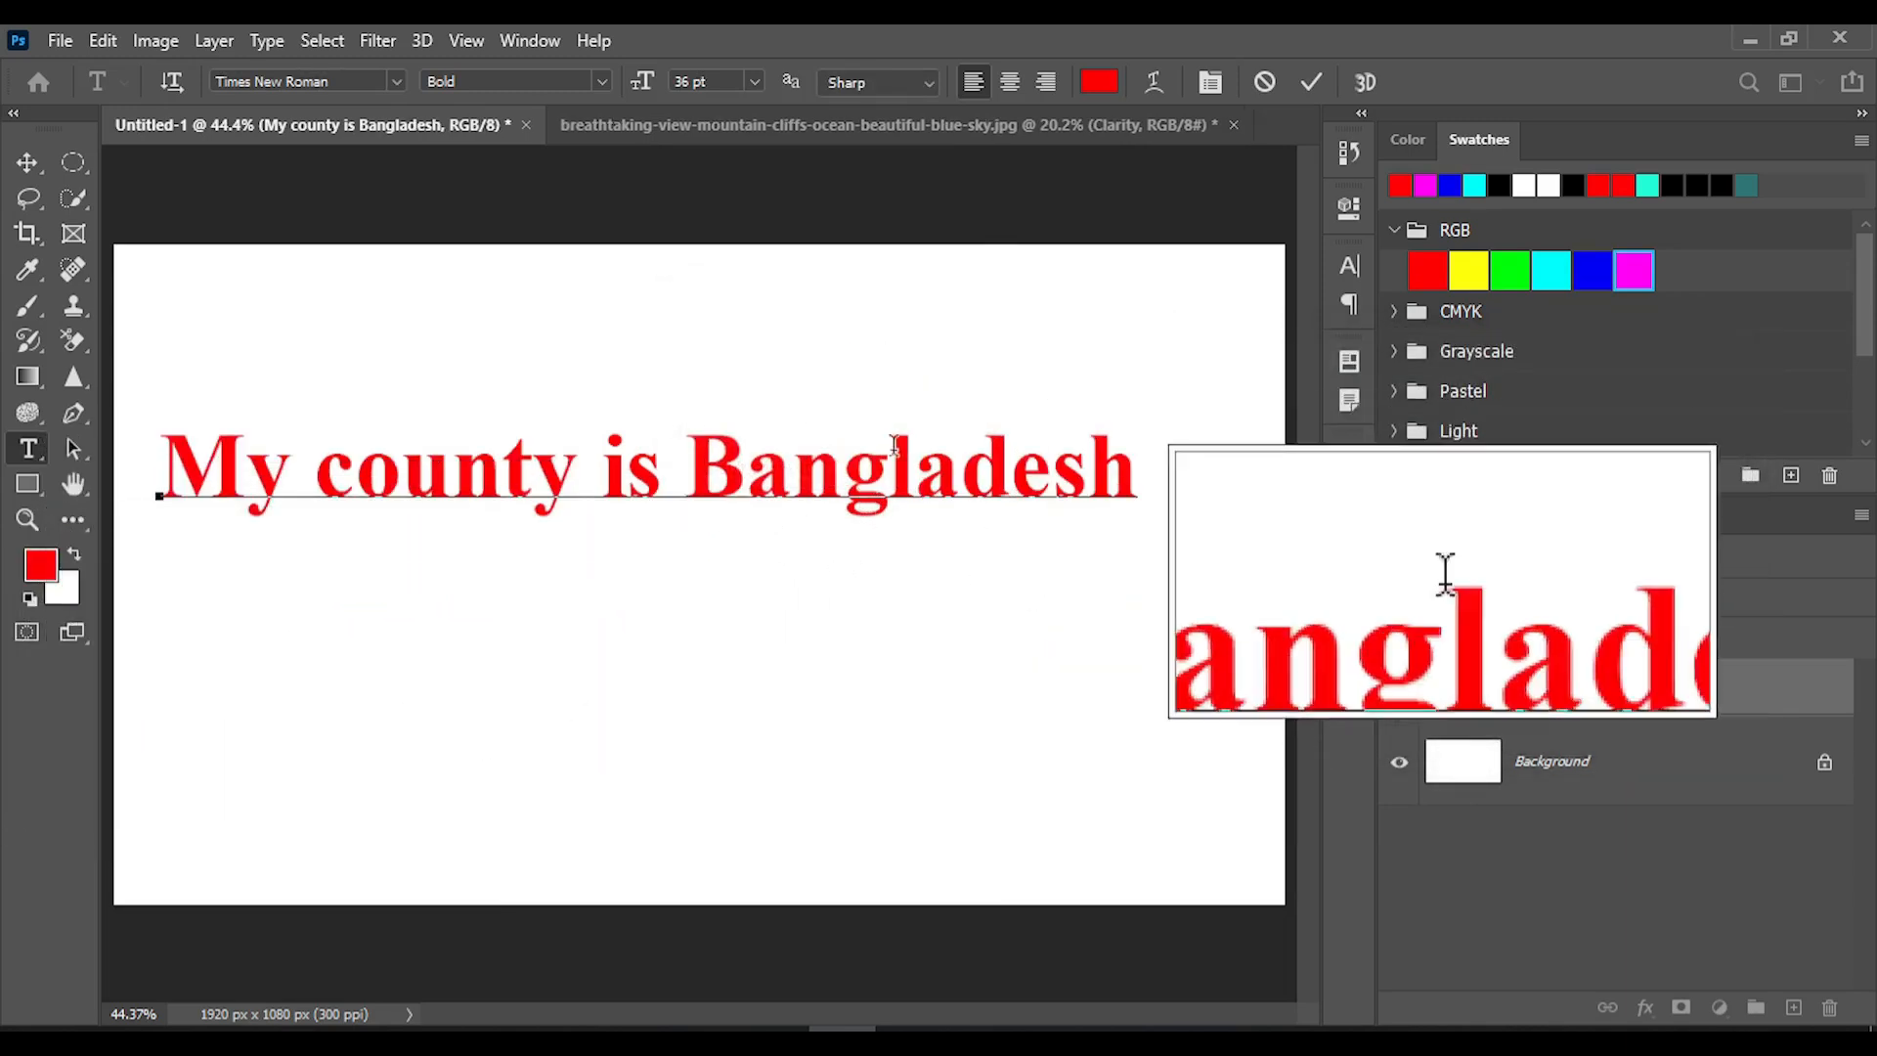
Correct "county" to "country" in the text line by adding the missing r, and commit the edit.
text(r)
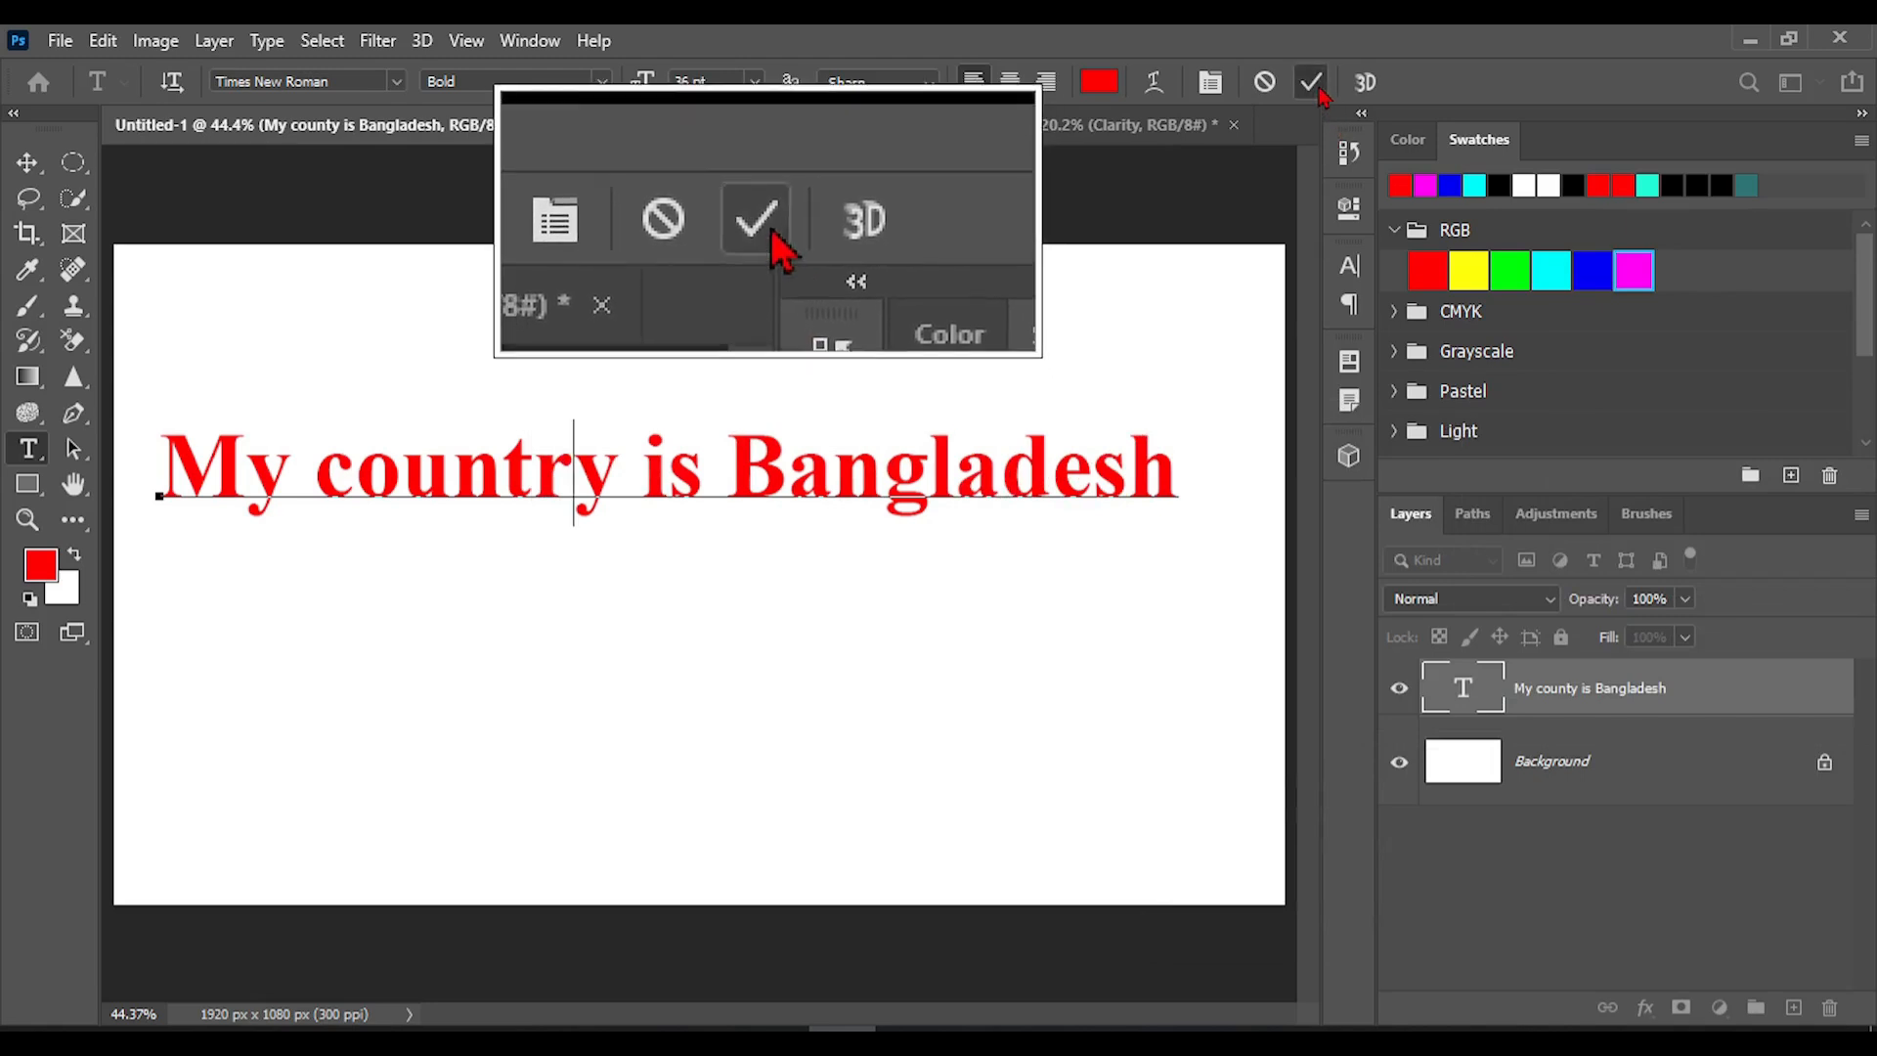
click(1311, 81)
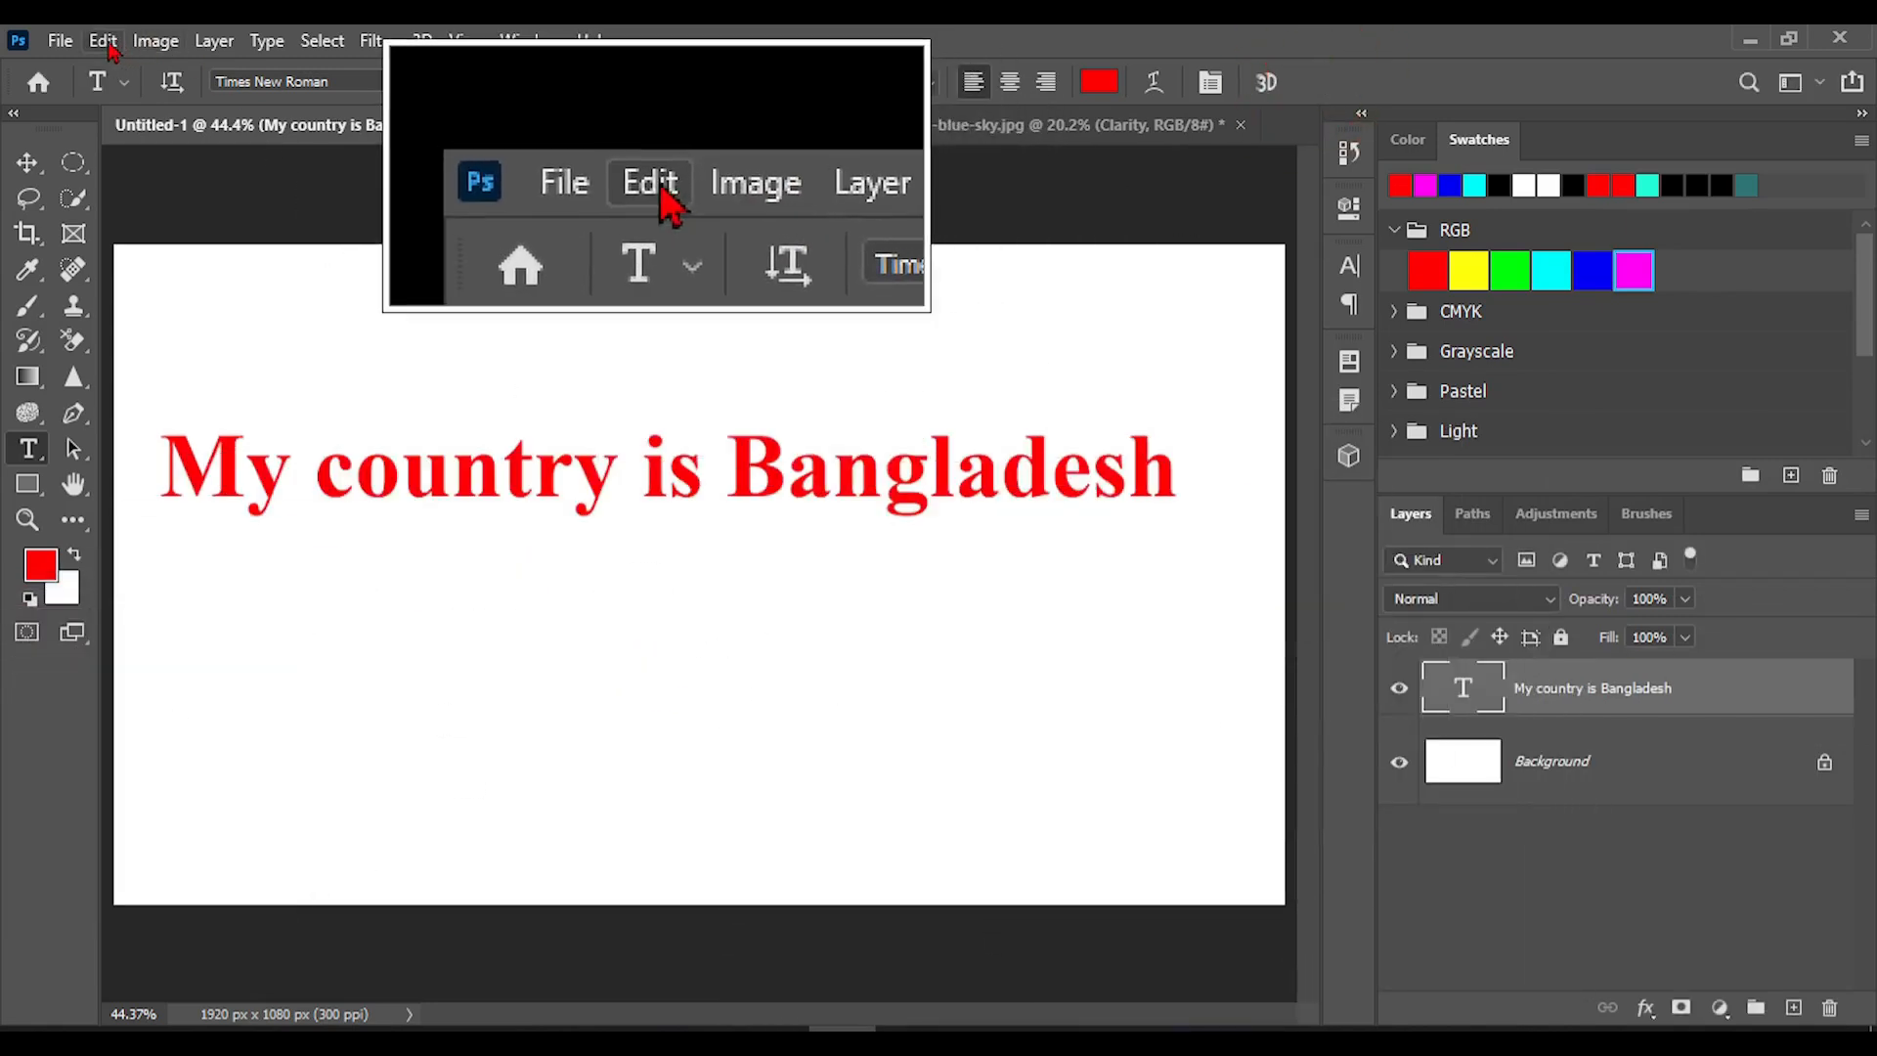
click(104, 41)
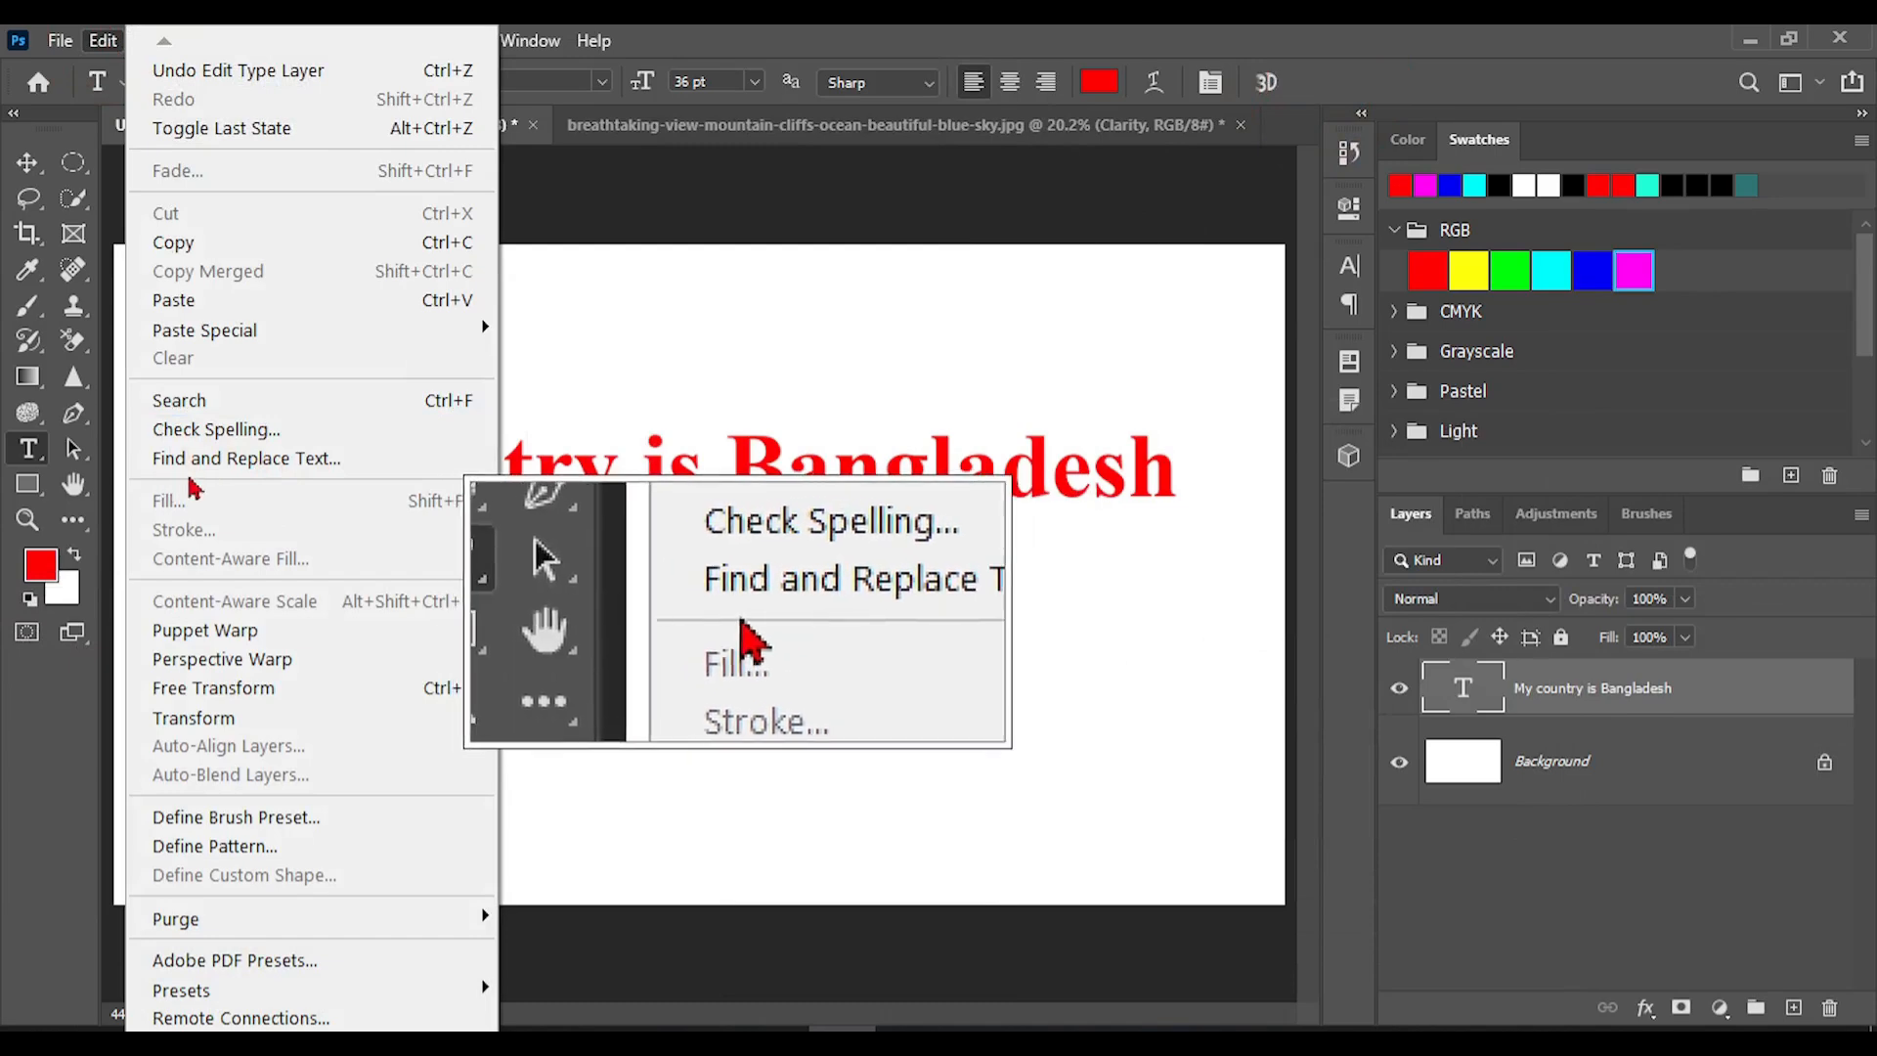
click(605, 489)
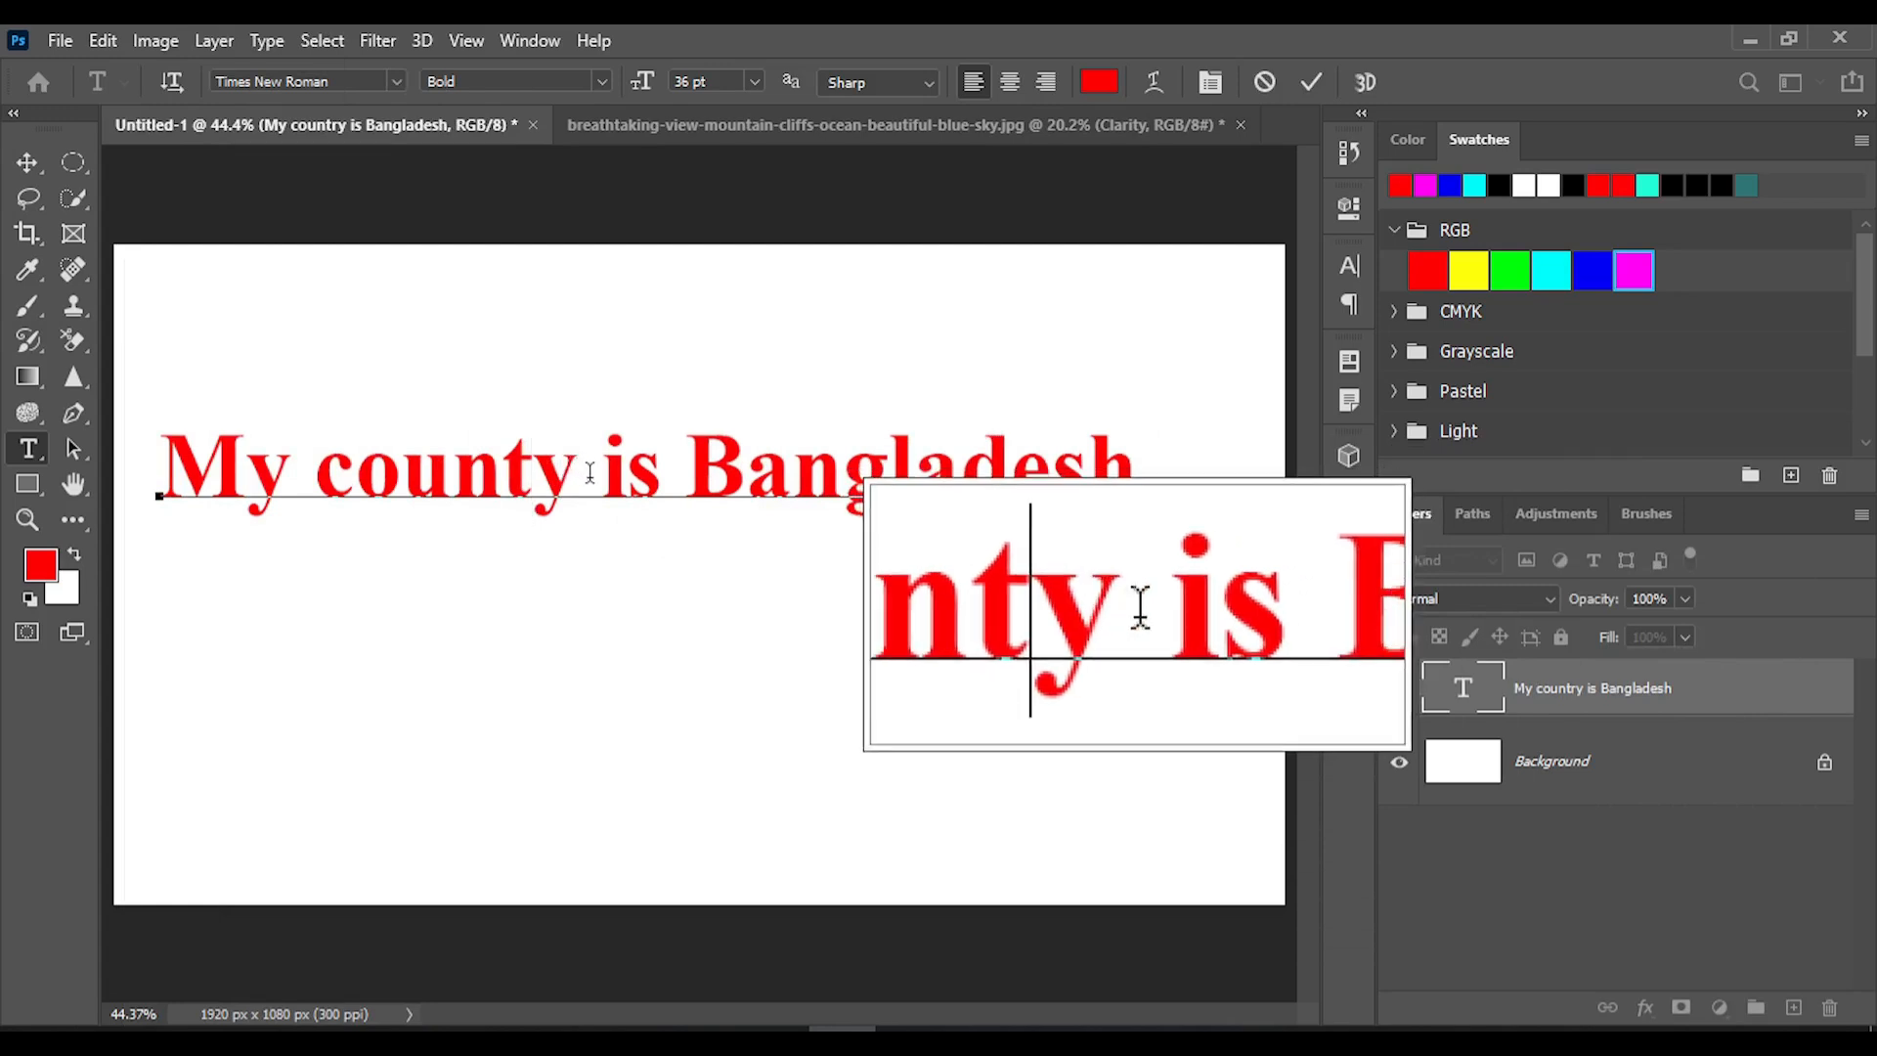
text(r)
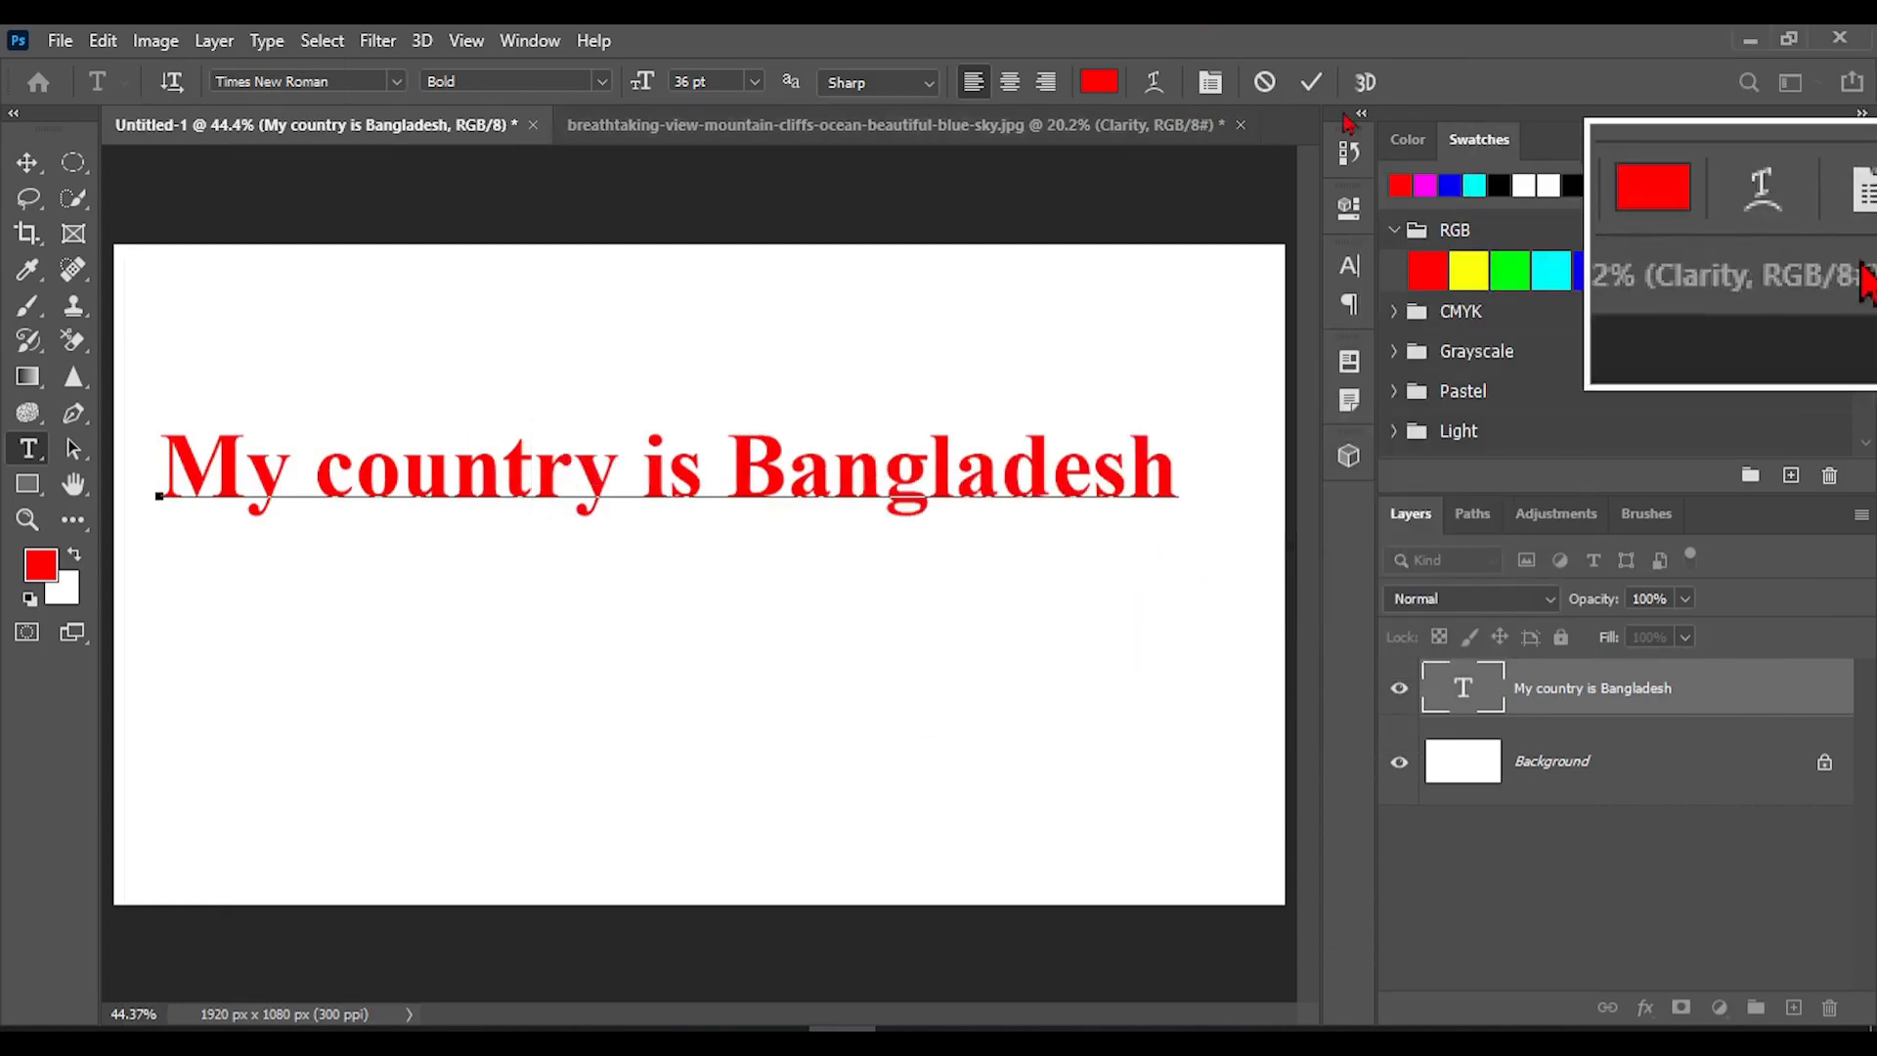
click(1311, 82)
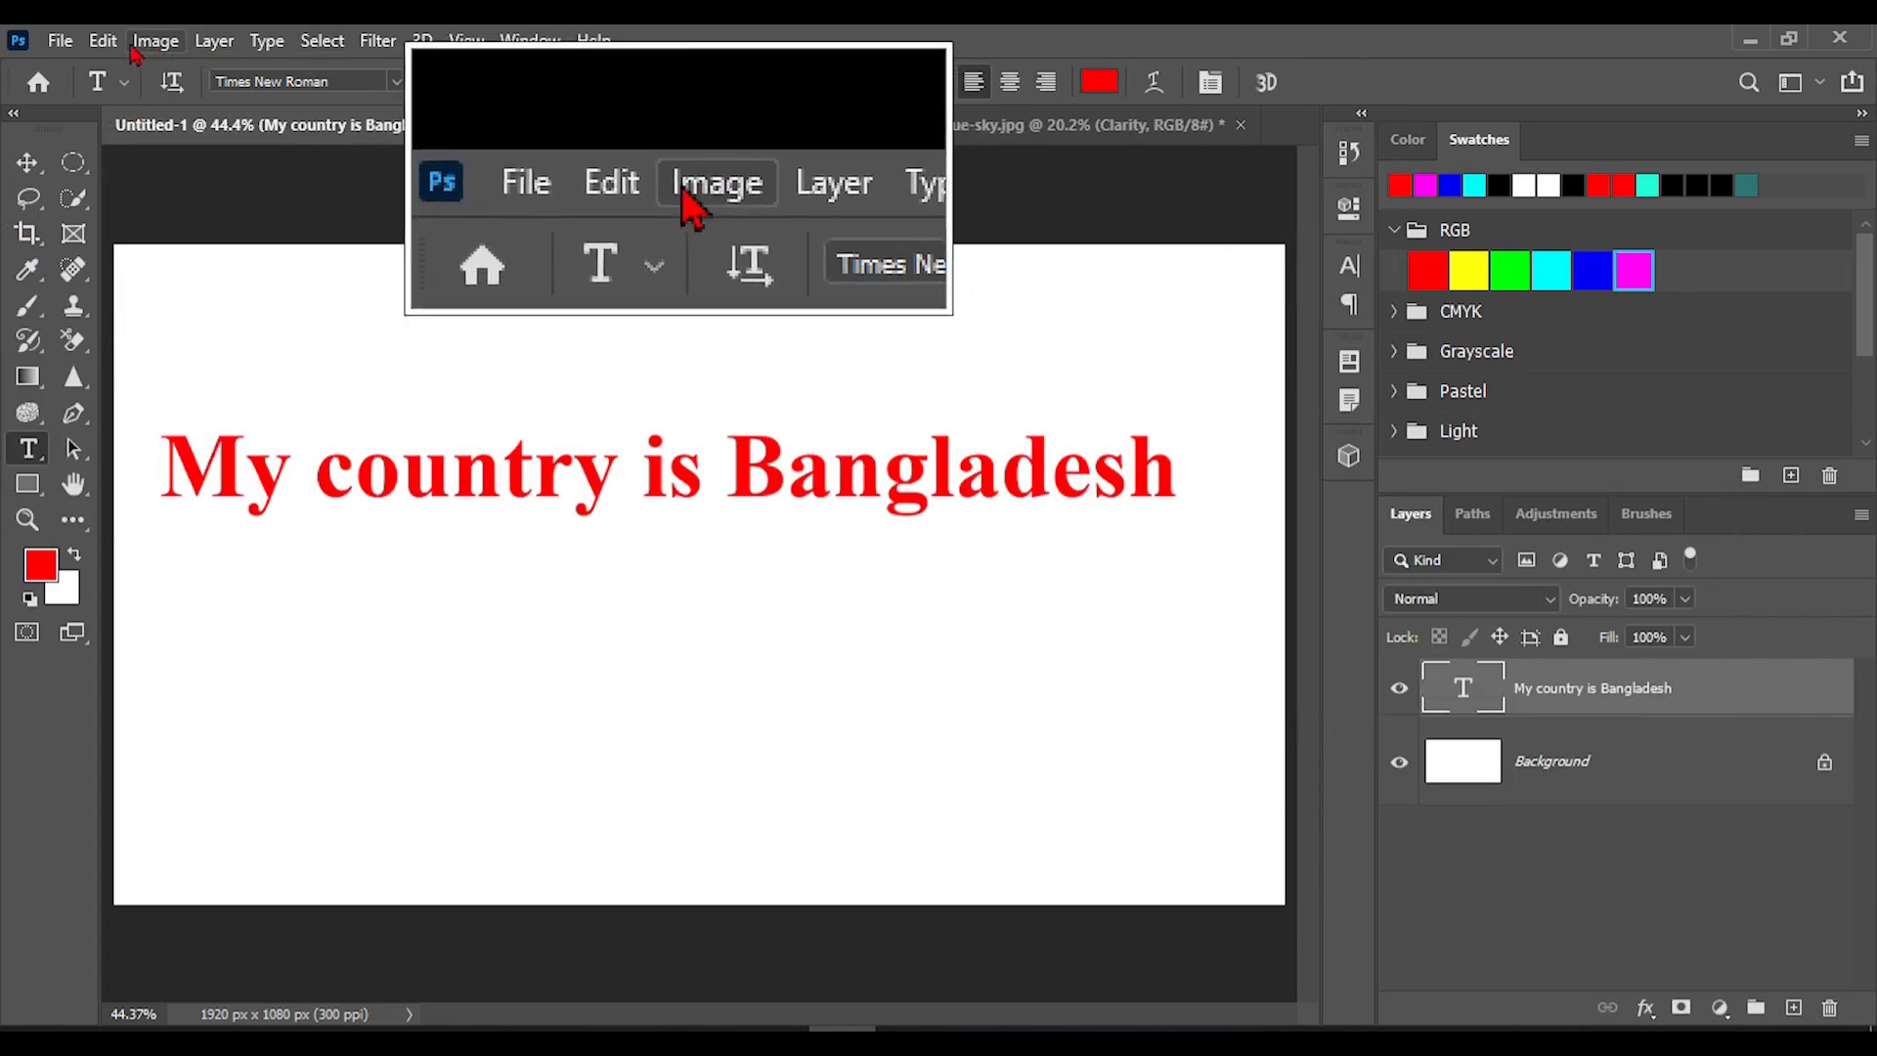
Use Find and Replace Text to change "Bangladesh" to "India" in the text line, and finish the replacement.
click(103, 40)
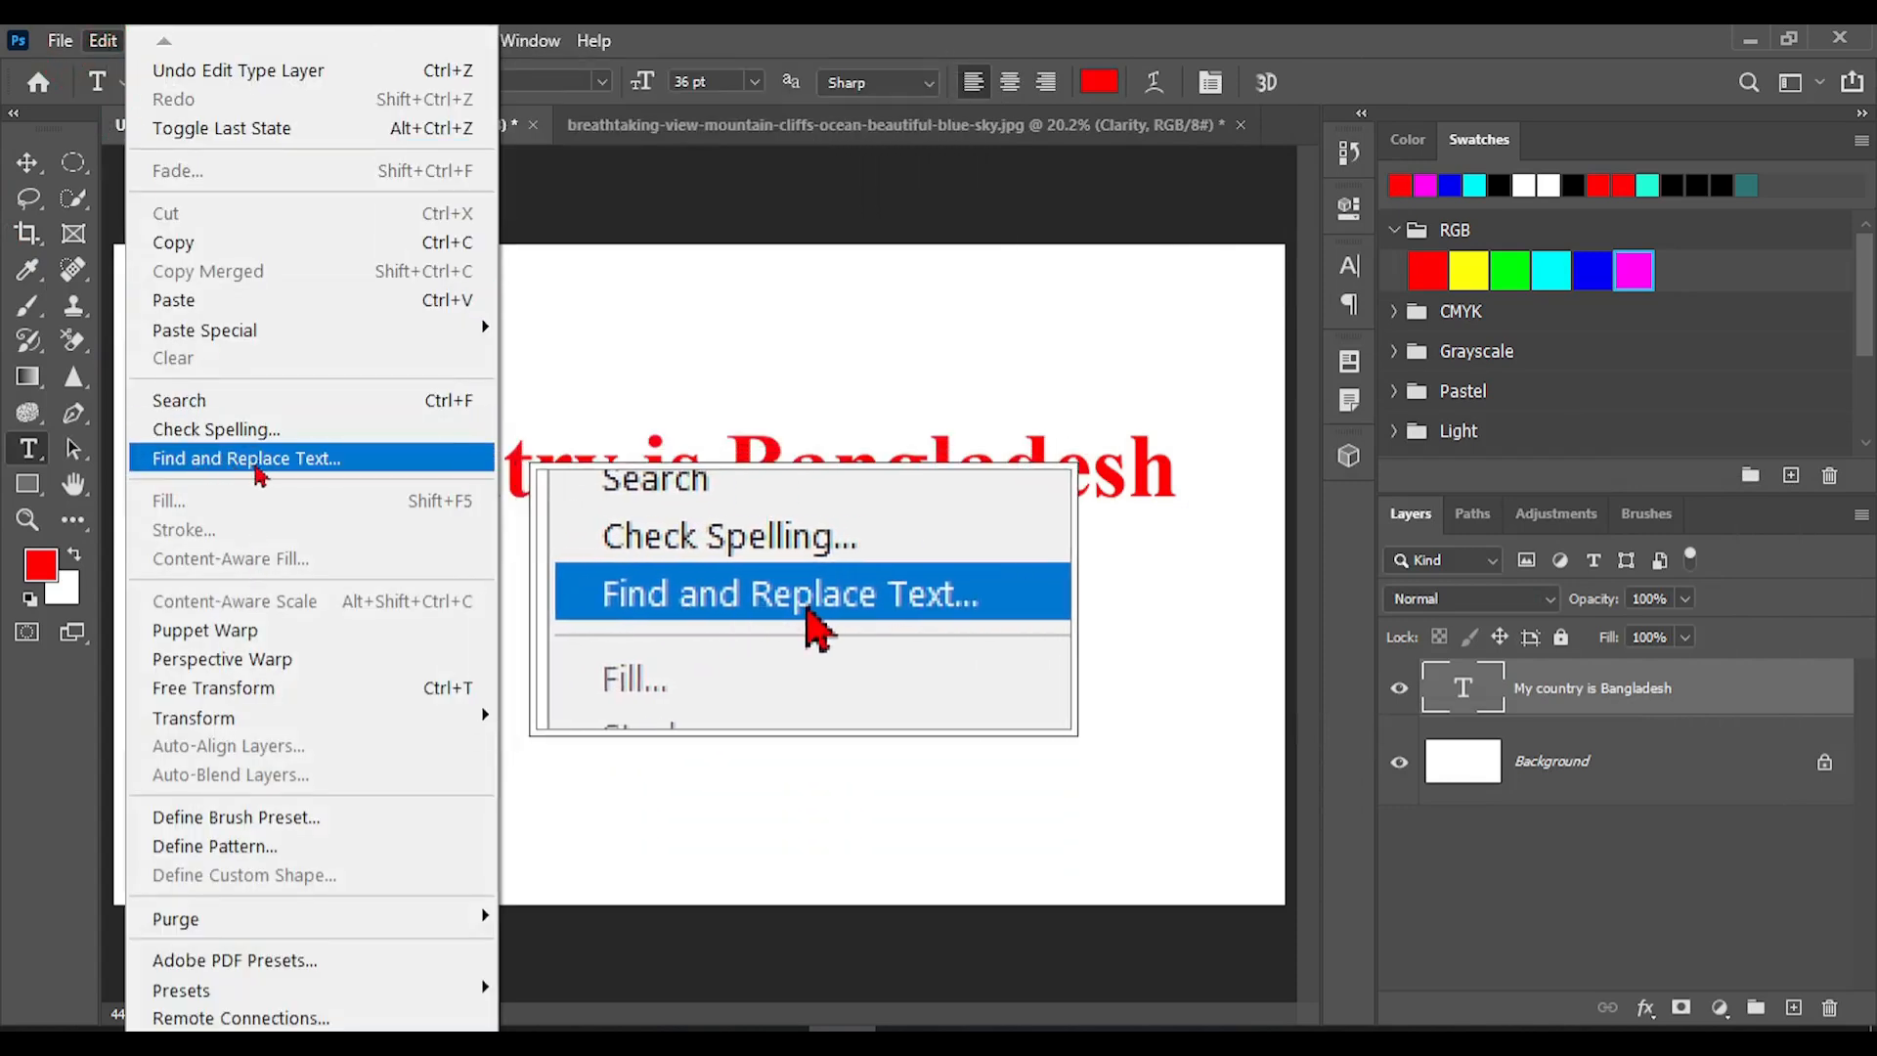
click(249, 468)
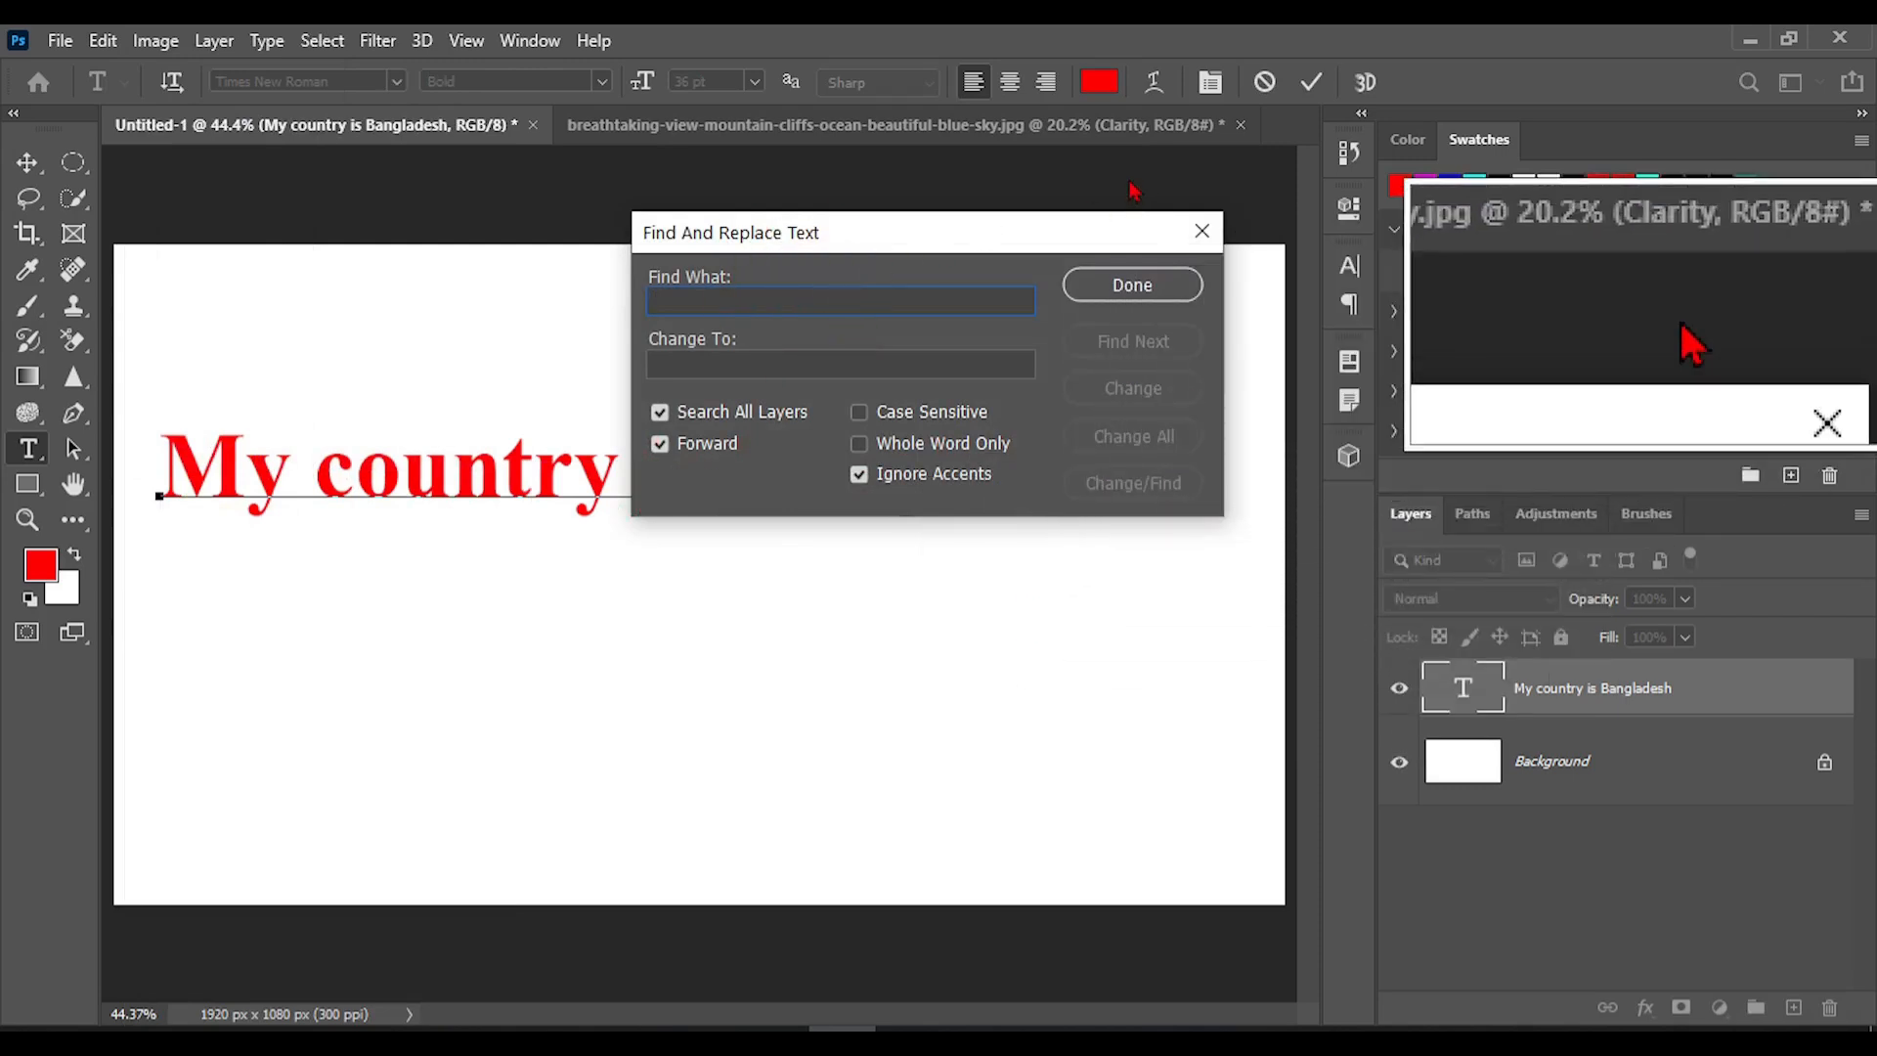
text(Bangladesh)
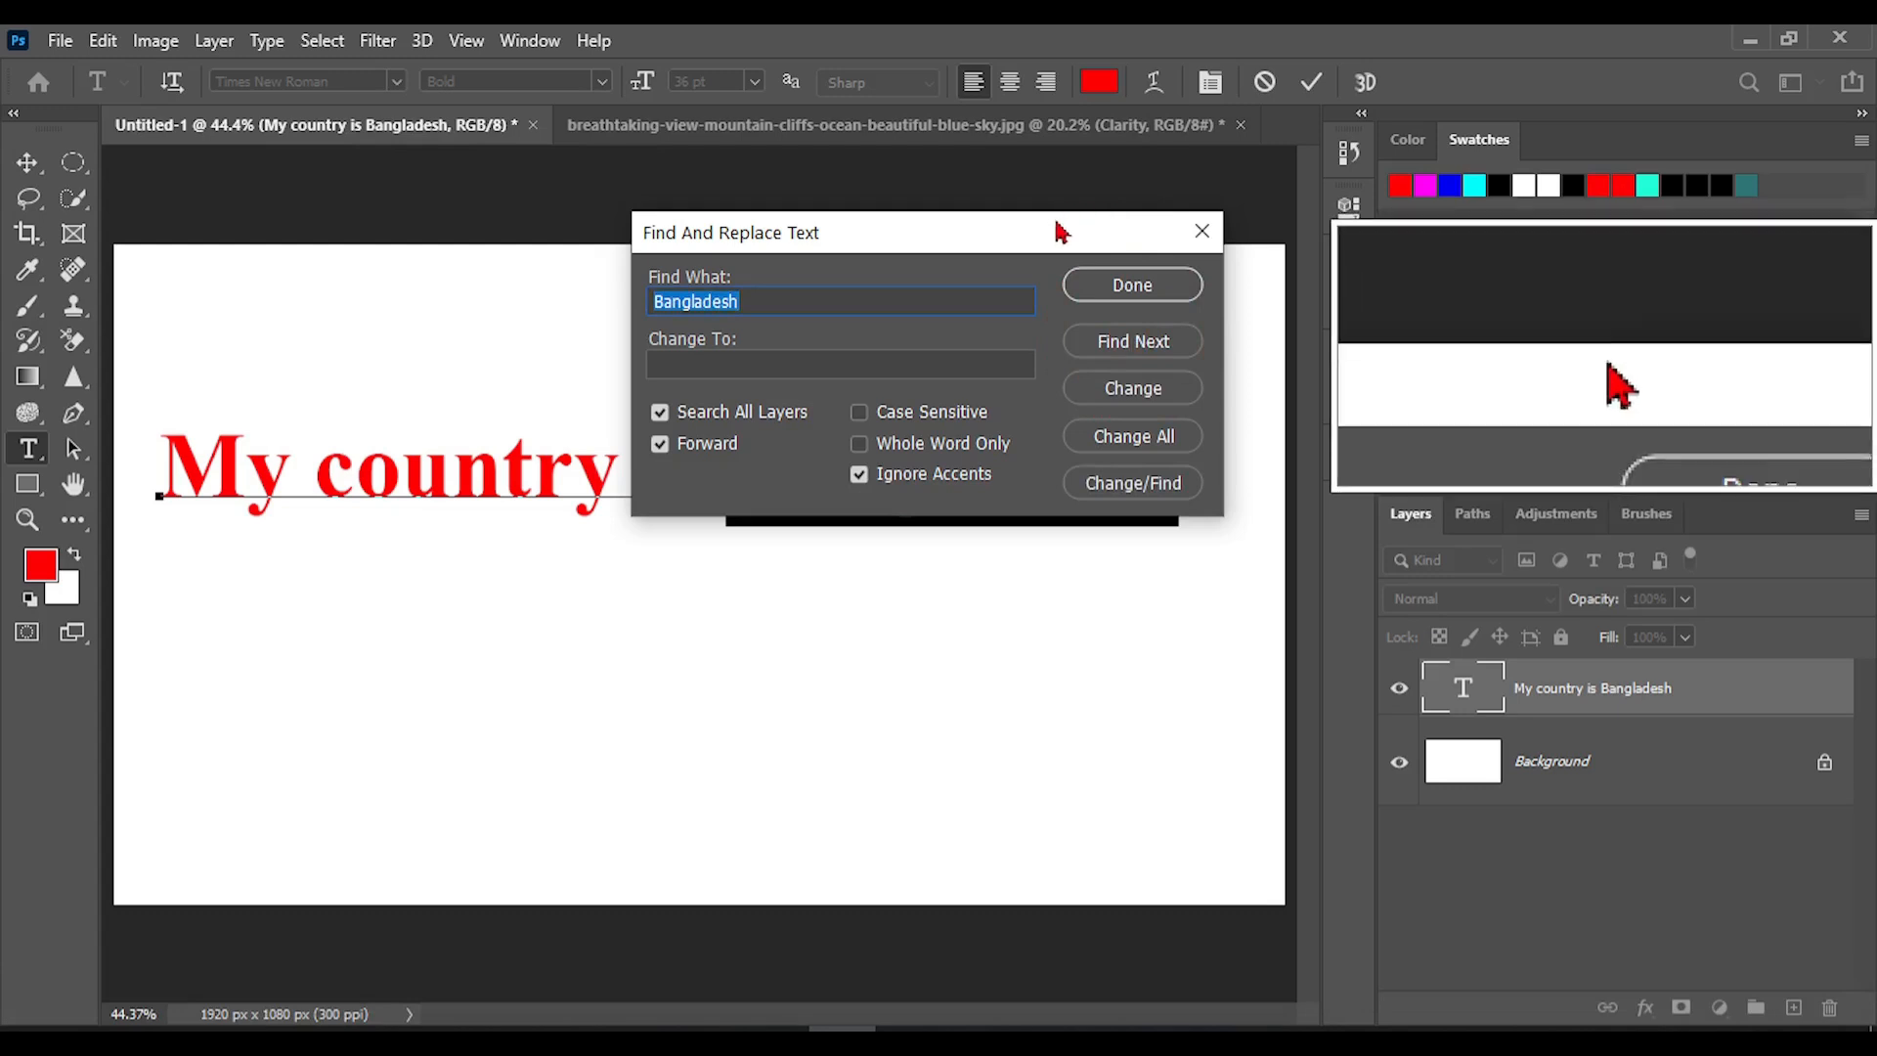
drag(1061, 231, 1039, 566)
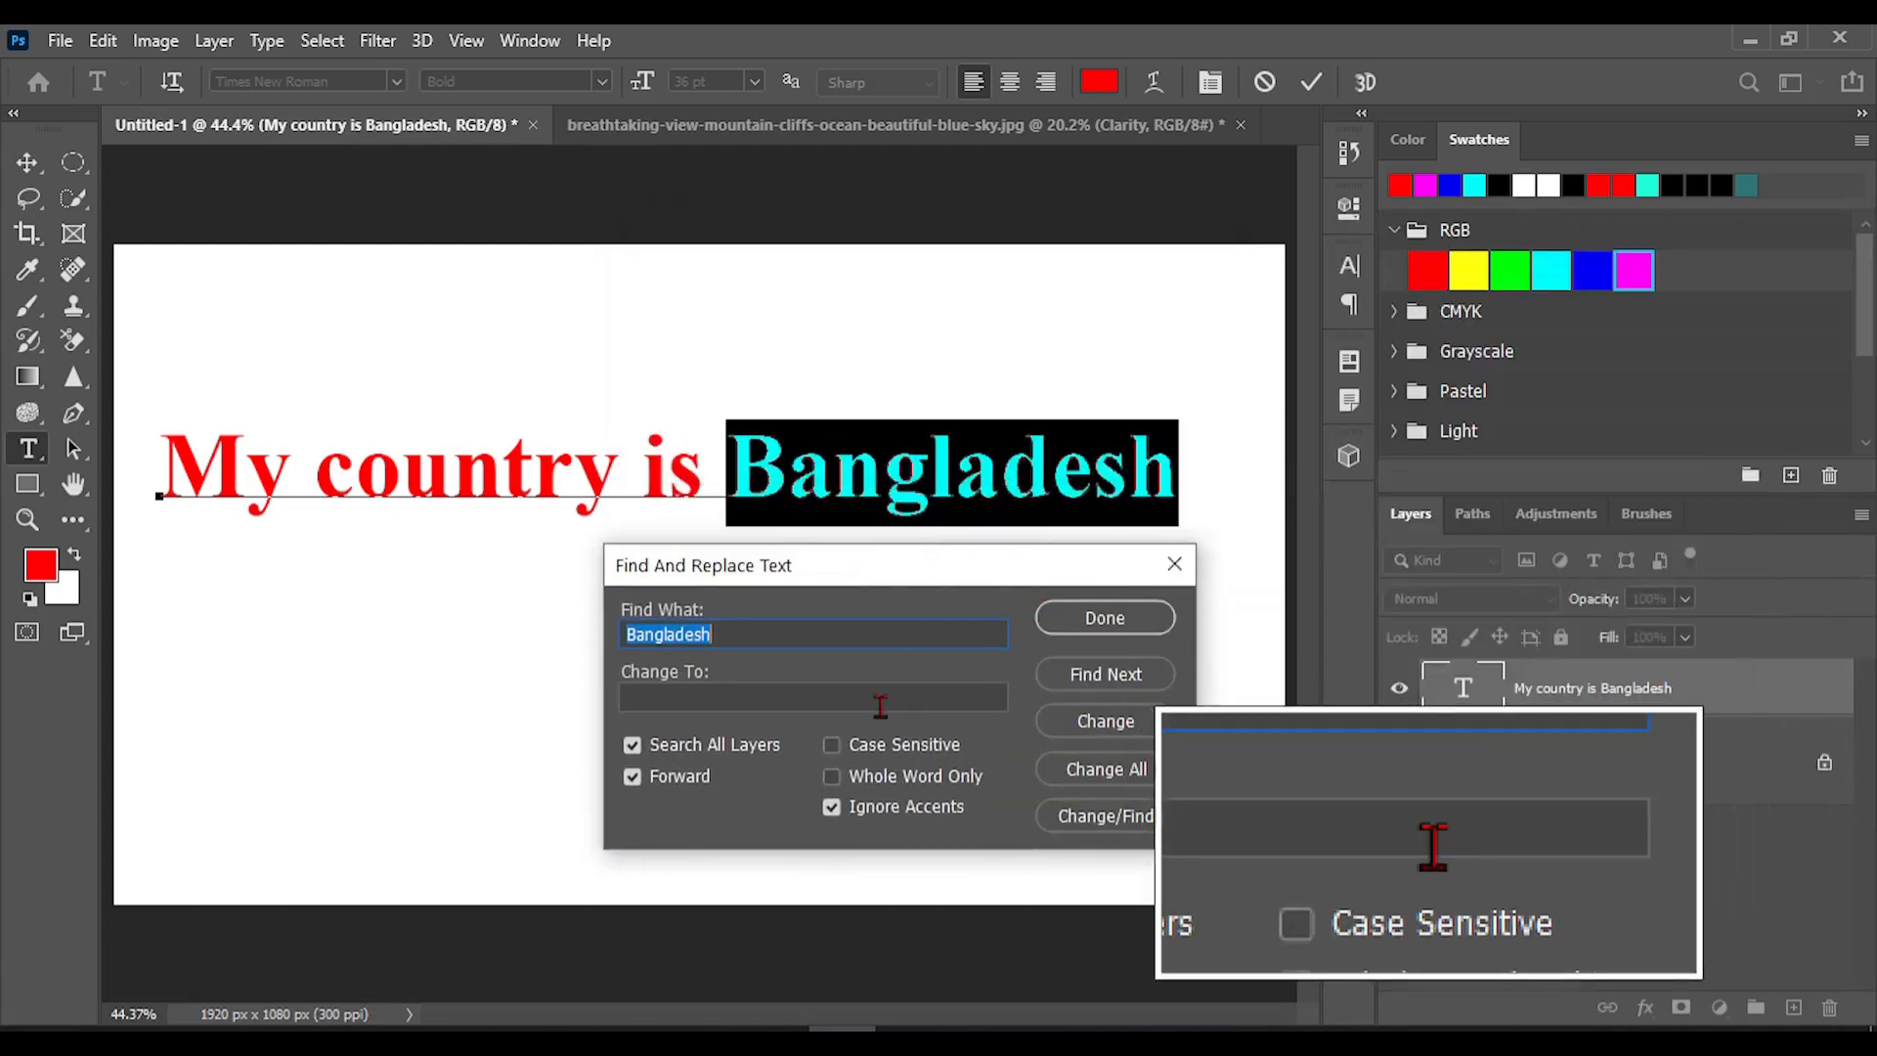
click(880, 706)
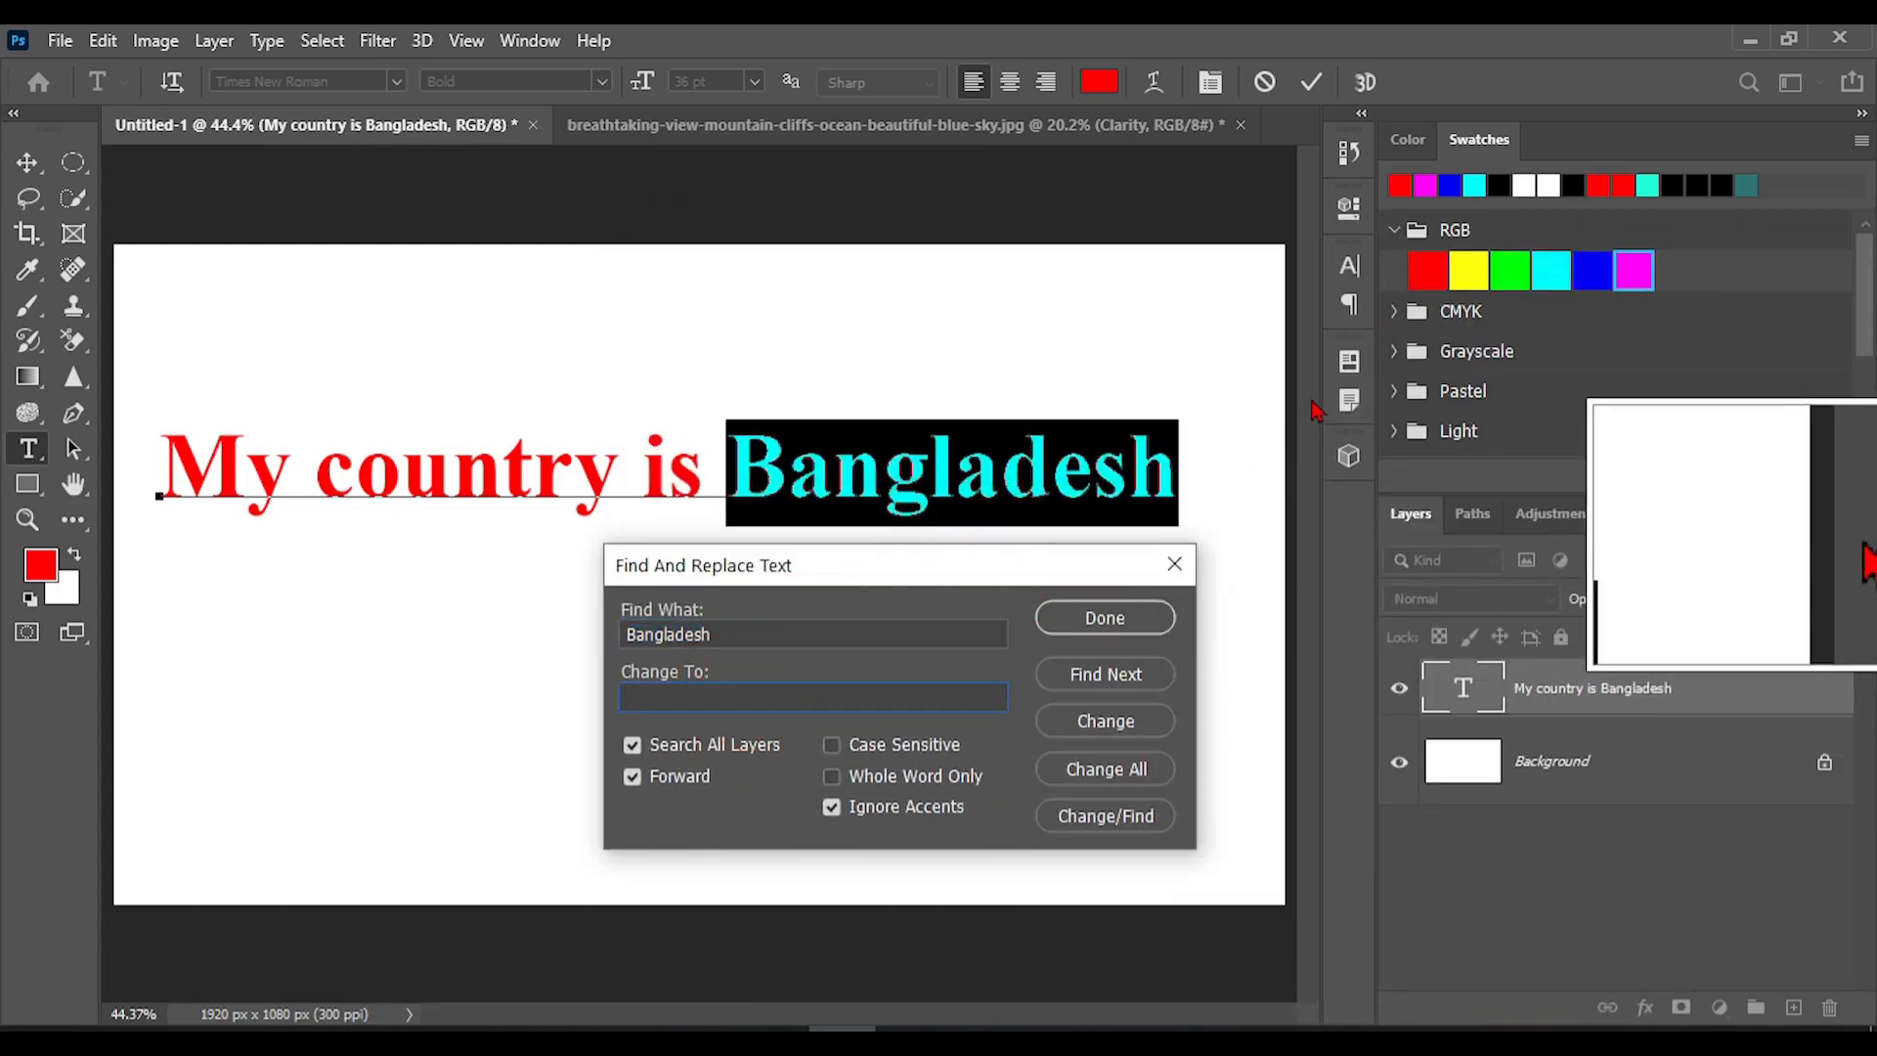
key(shift)
key(shift)
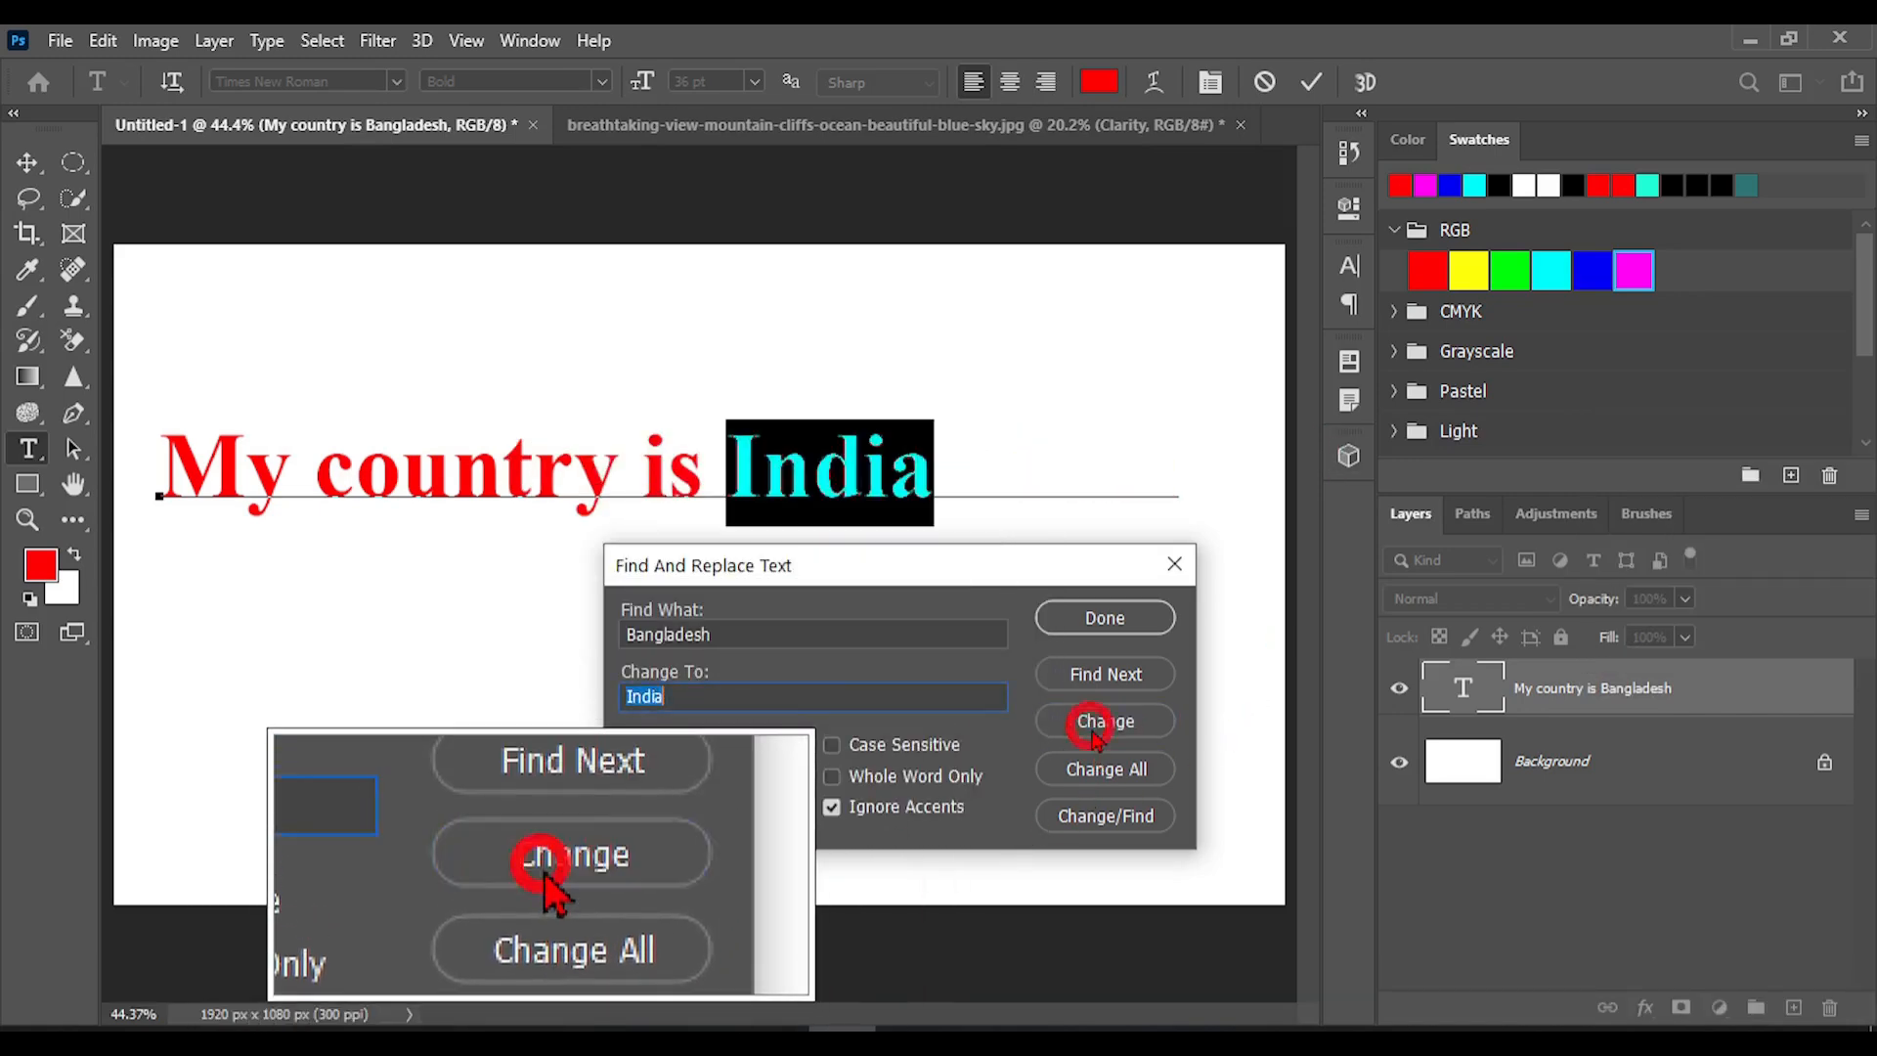
click(1096, 626)
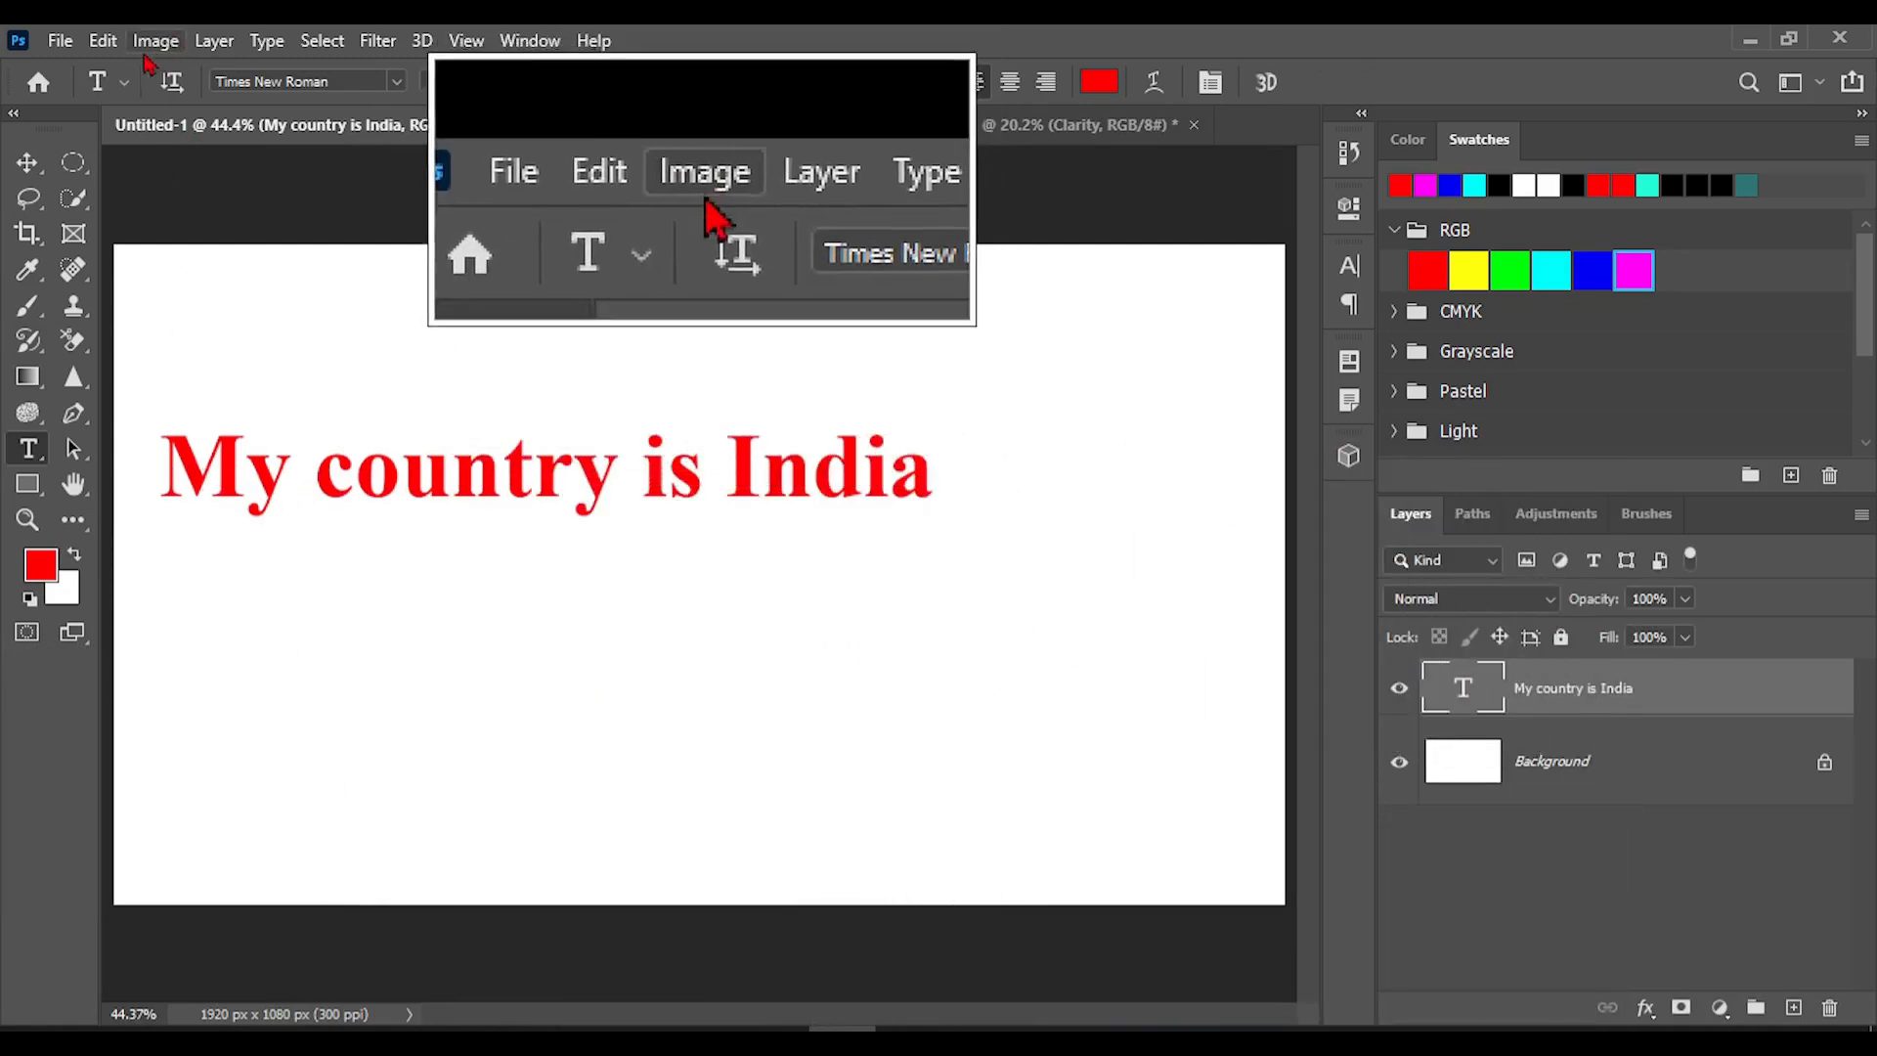
Switch to the mountain cliffs photo document and revert it to its original snapshot in the history.
click(103, 44)
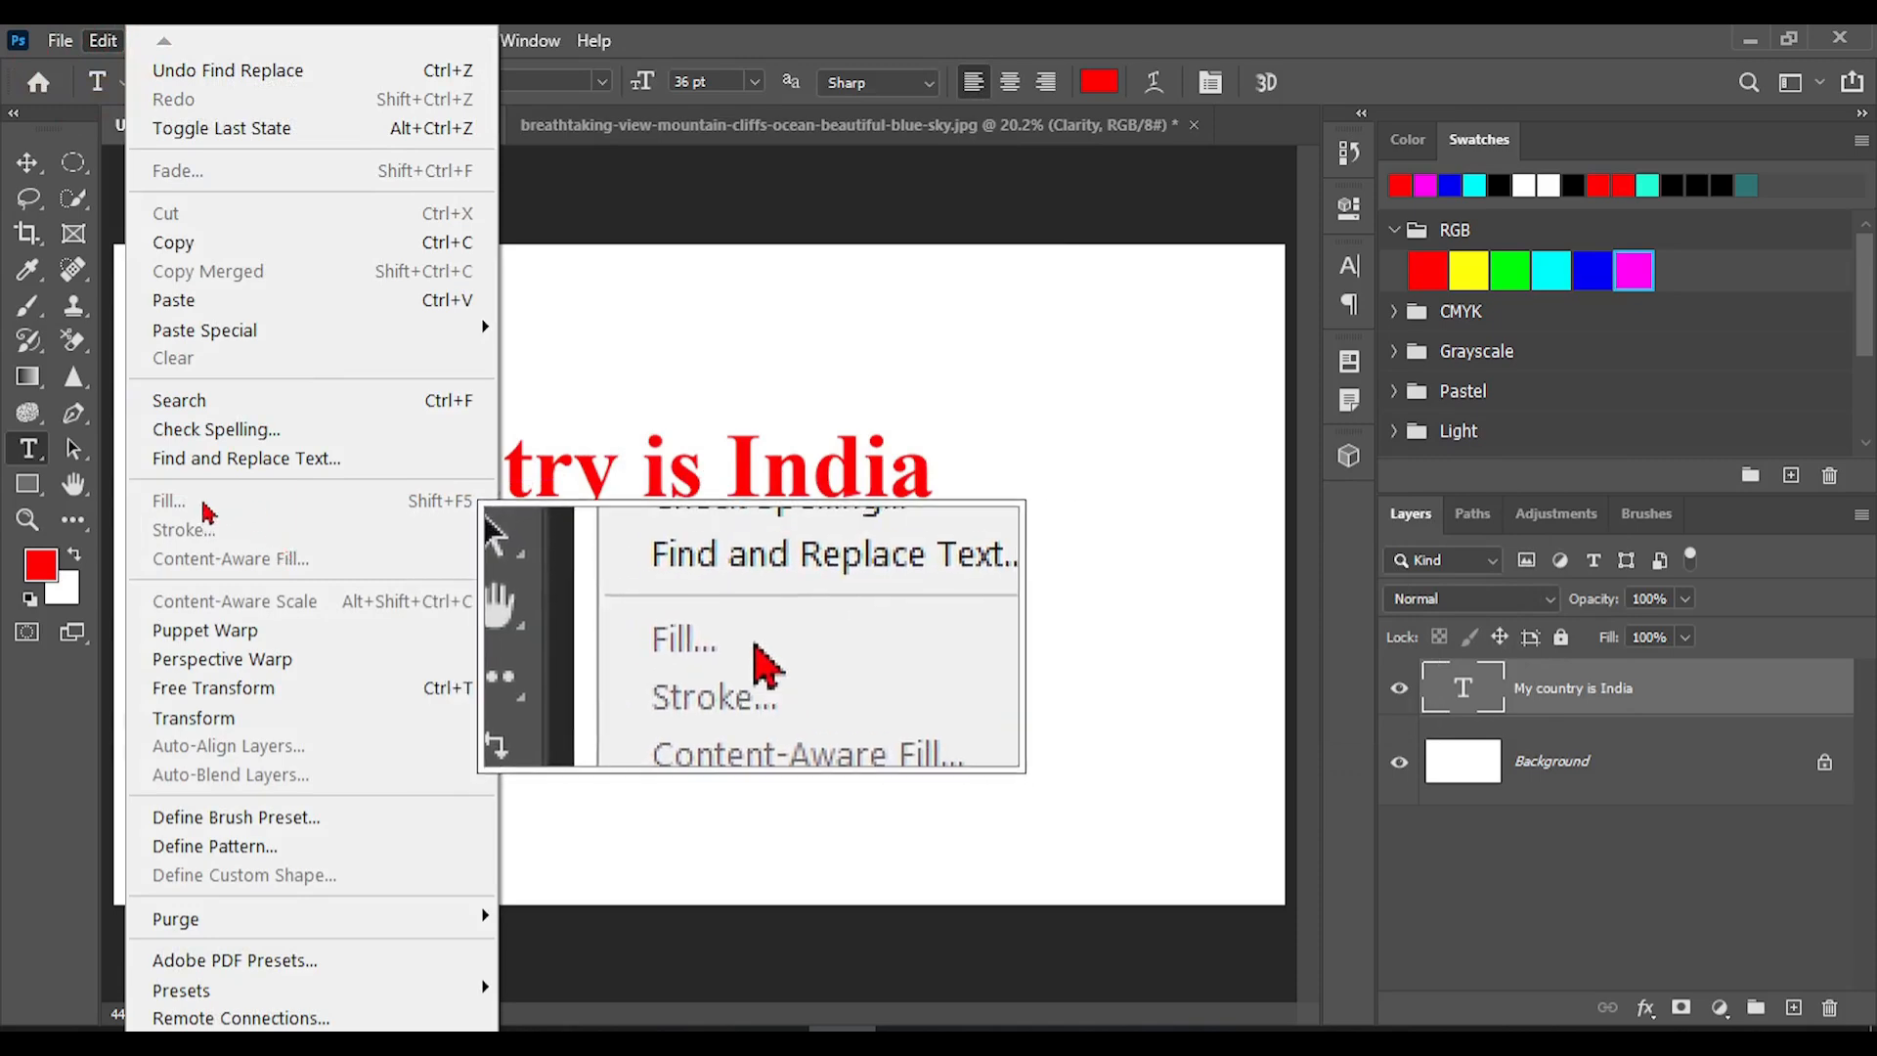
click(762, 313)
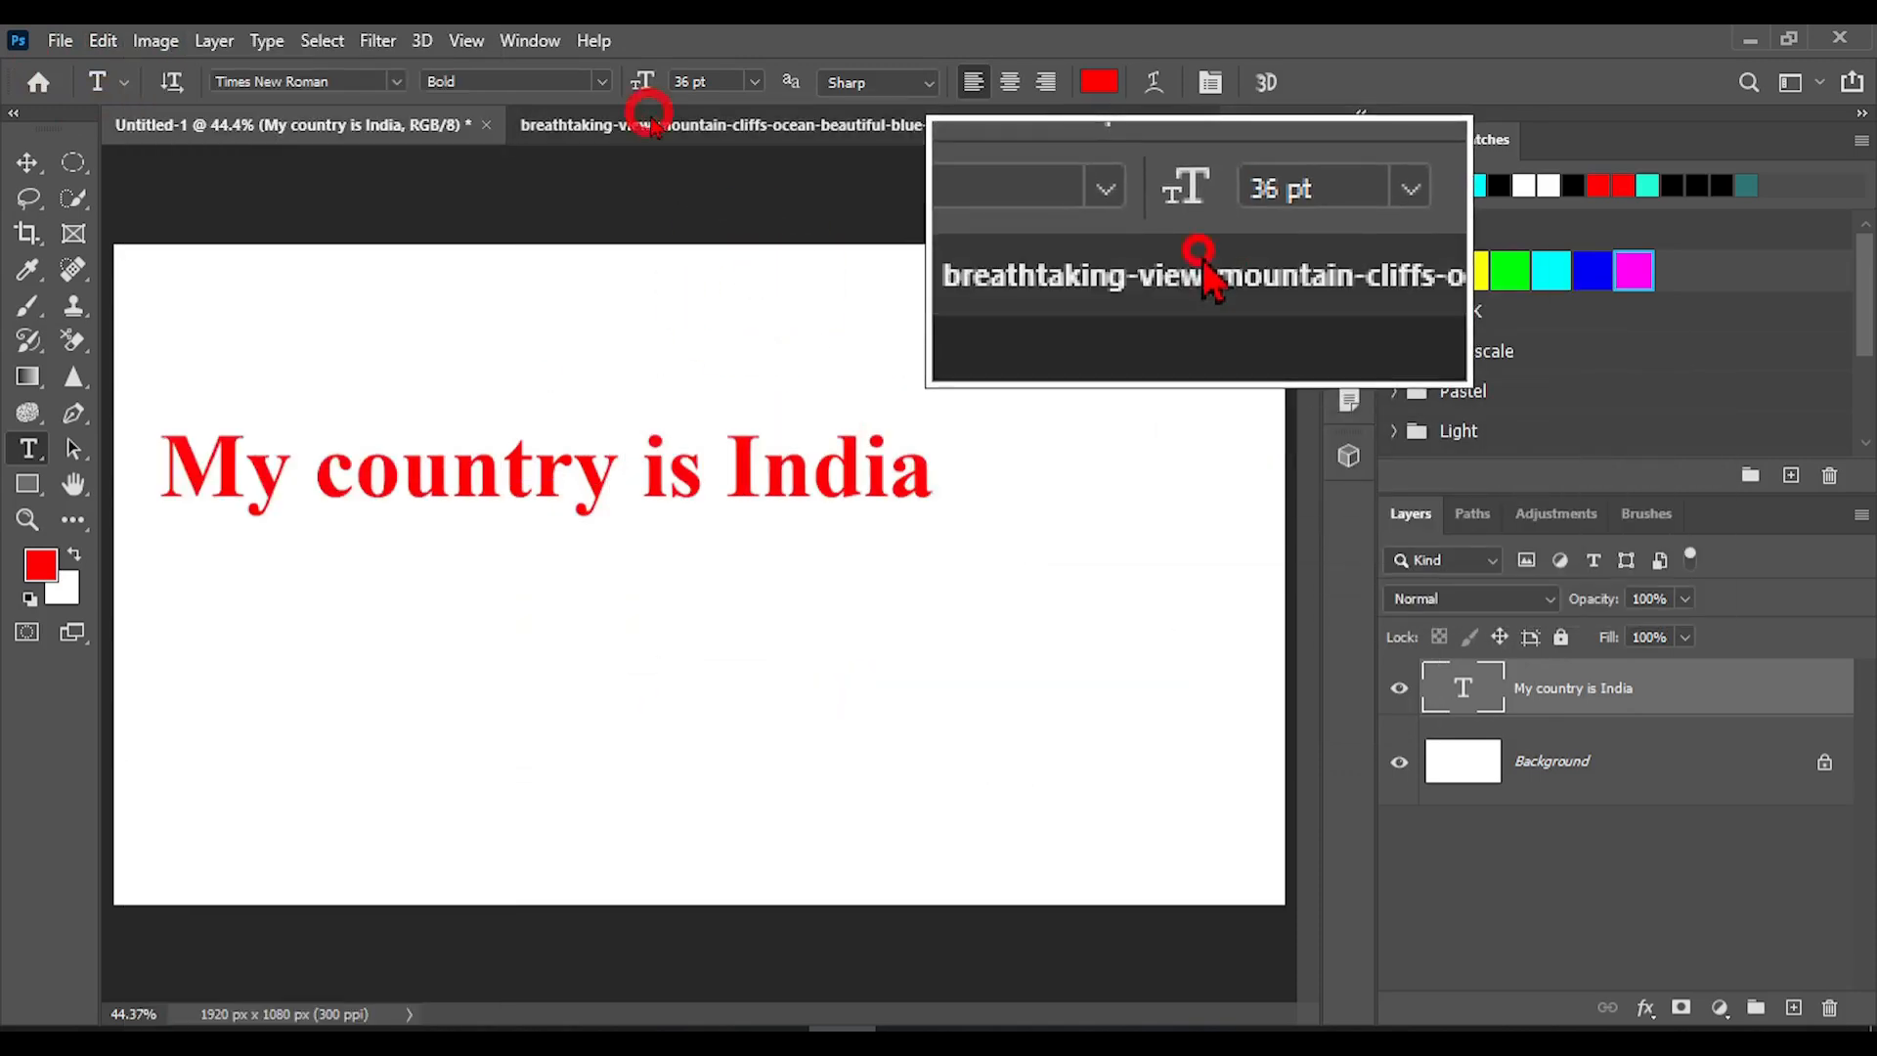
click(650, 124)
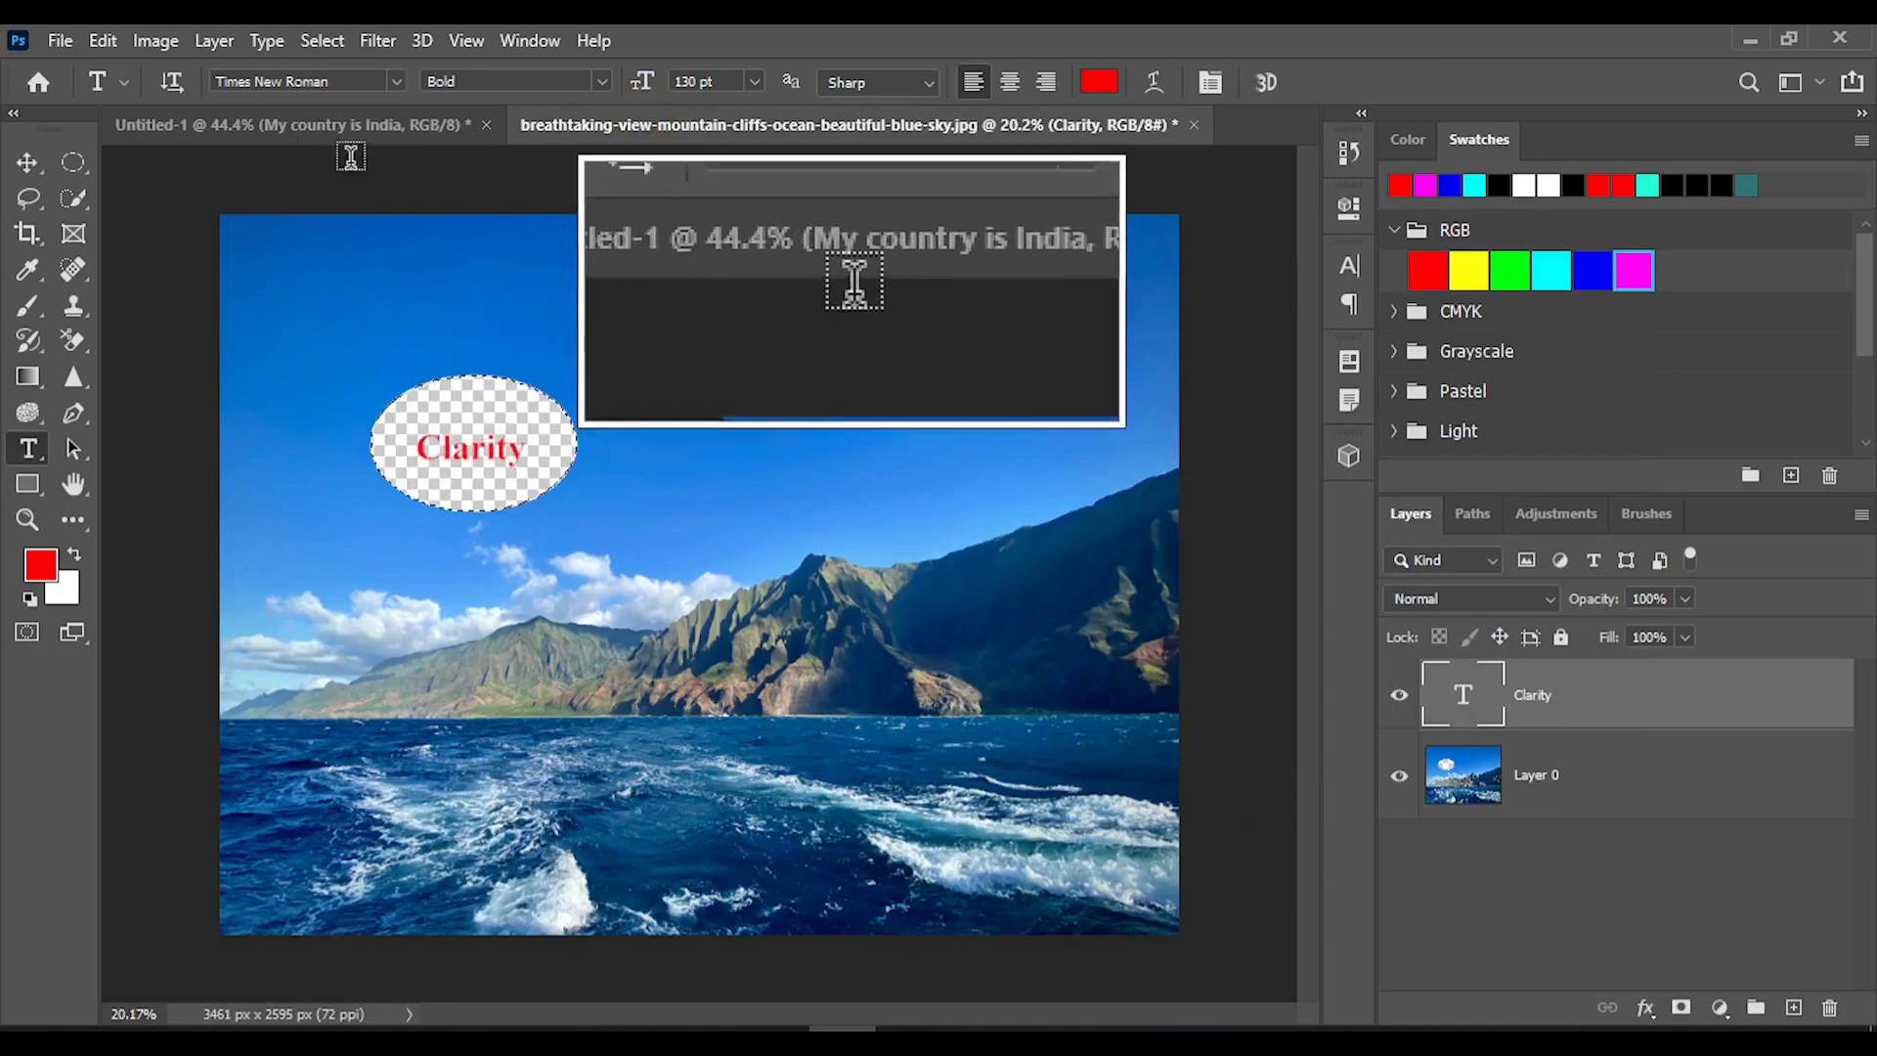
click(1350, 154)
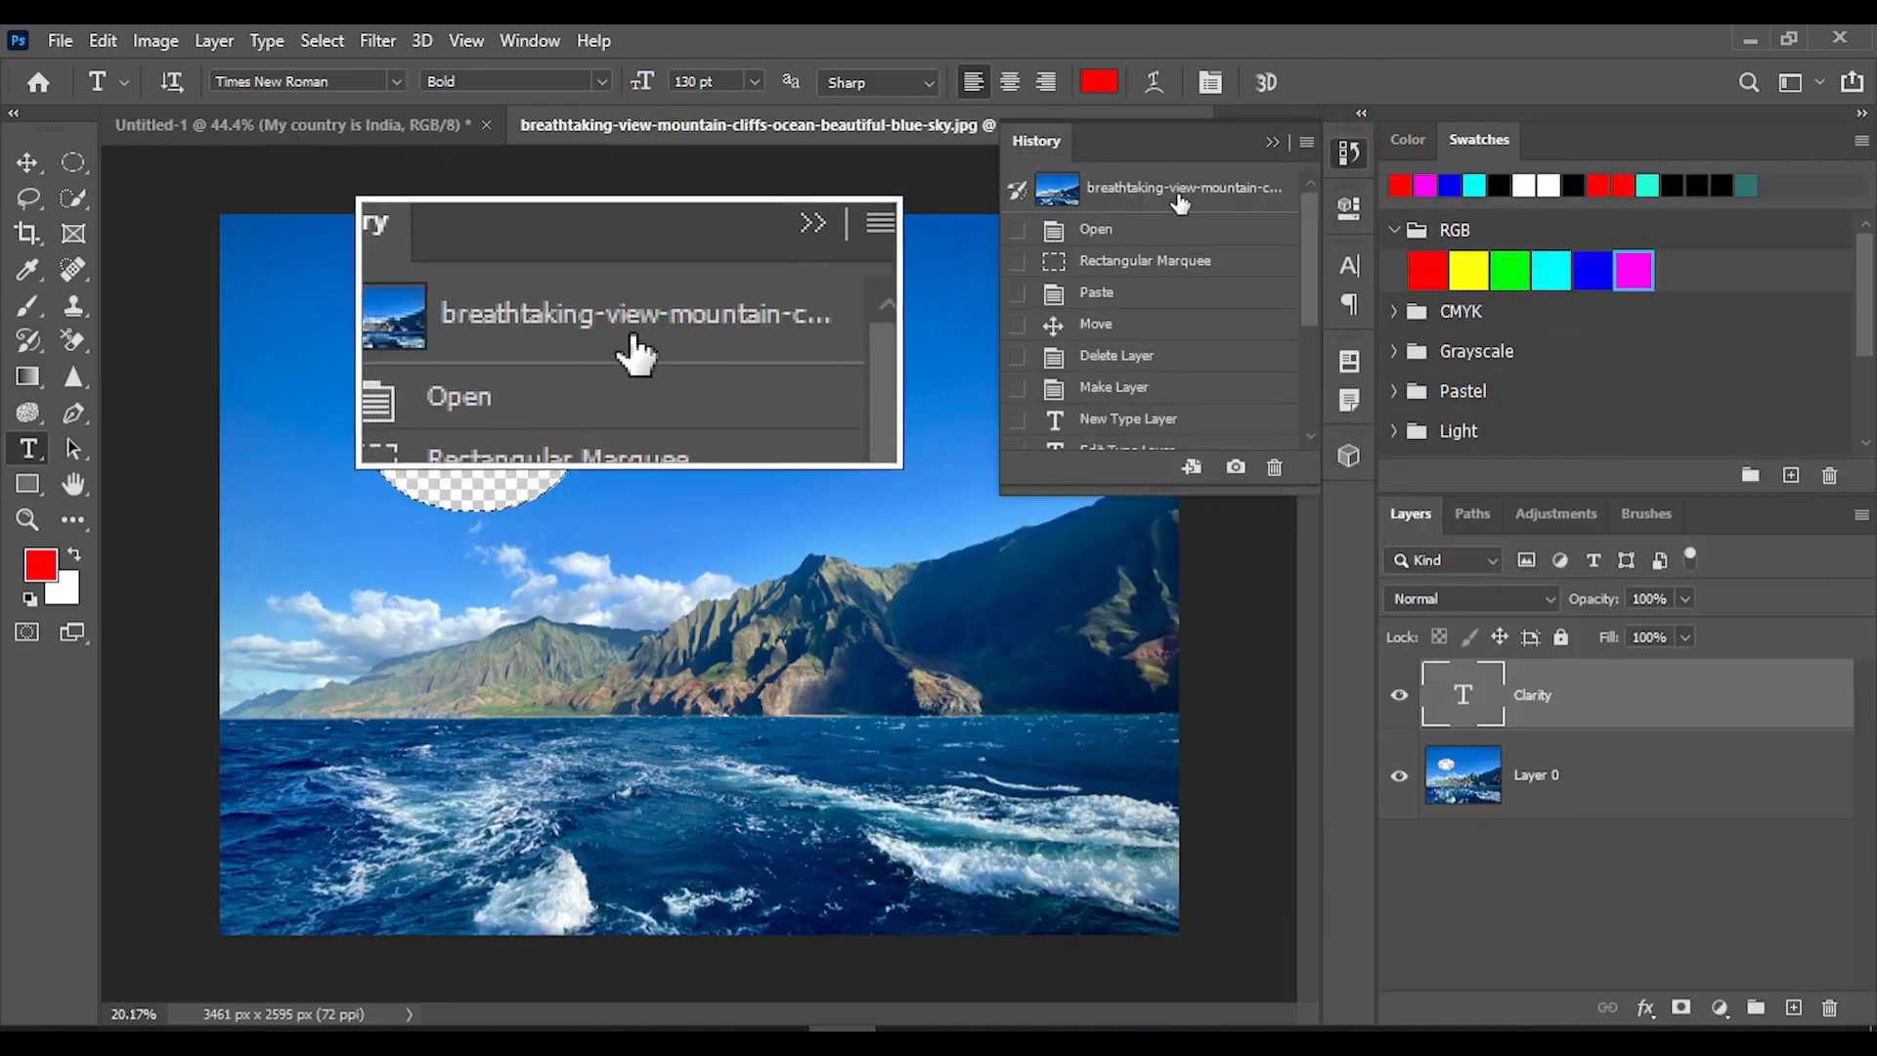
click(1180, 195)
click(1272, 142)
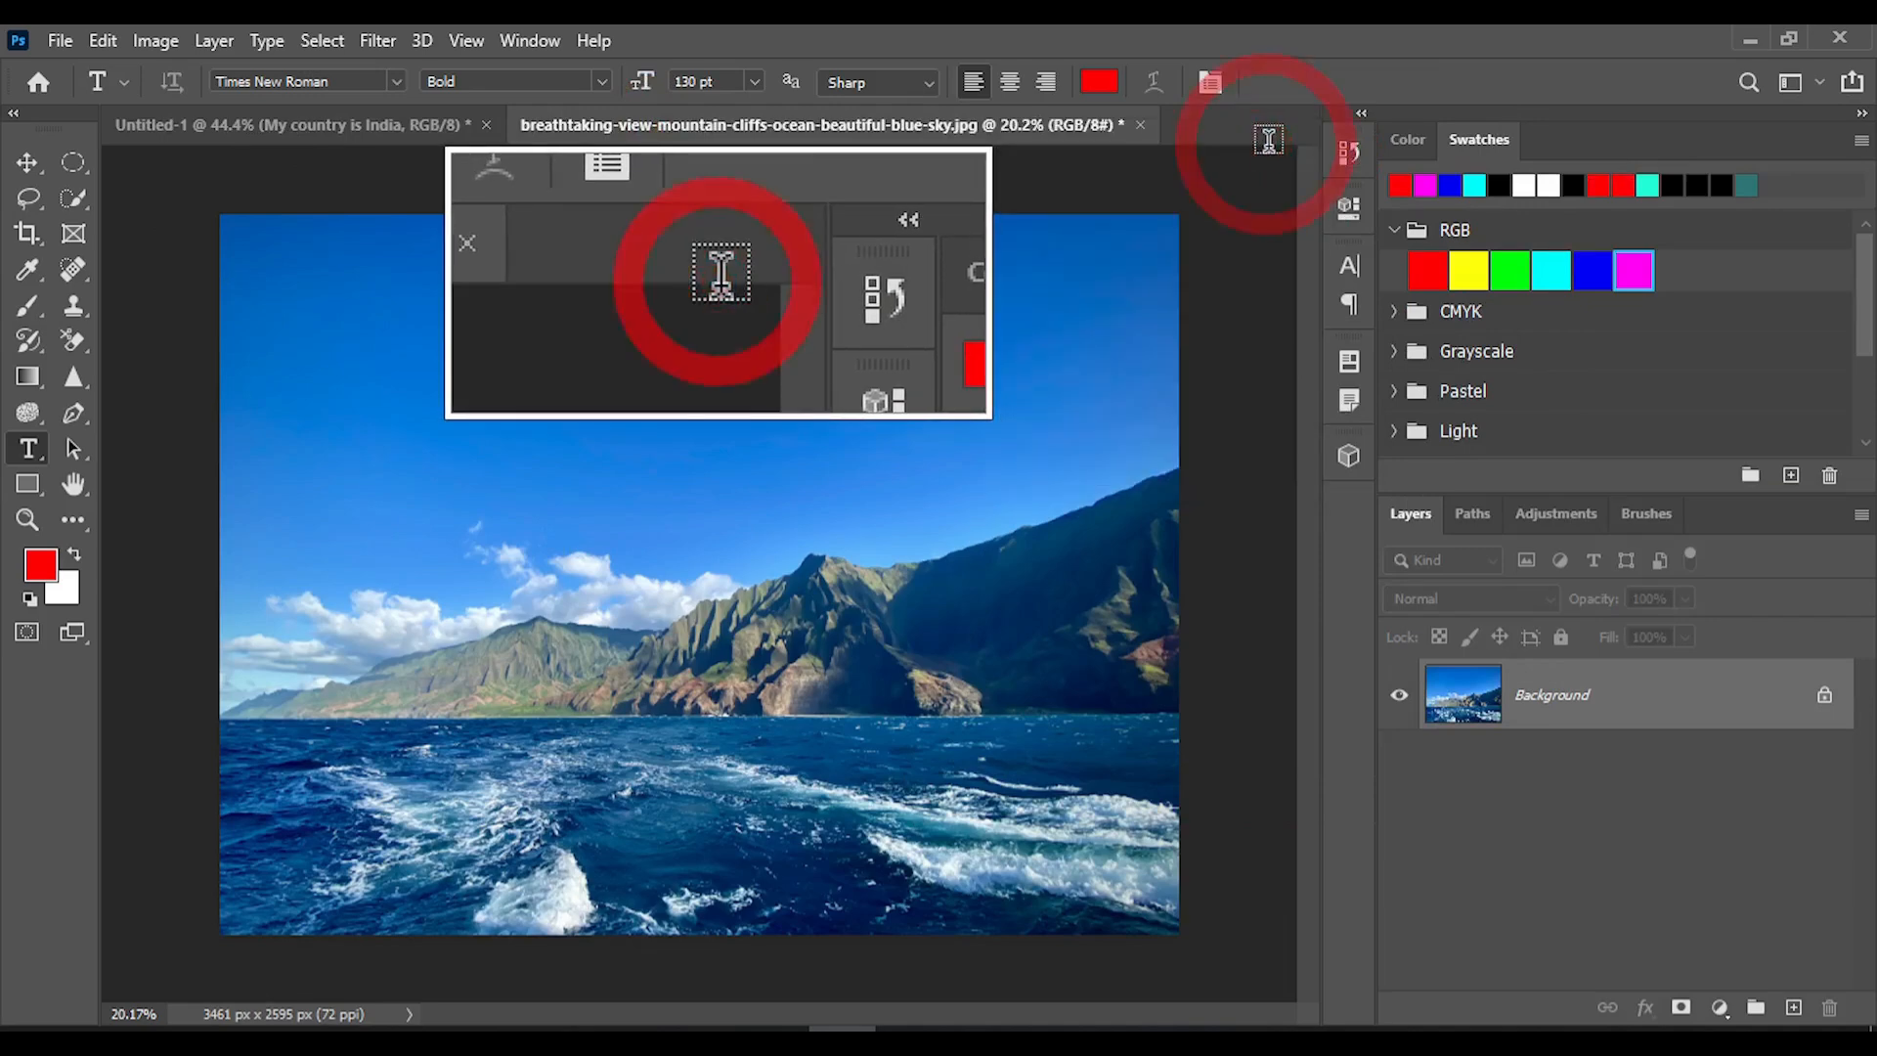
Return to the Untitled-1 document and revert it to its blank original snapshot in the history.
click(413, 125)
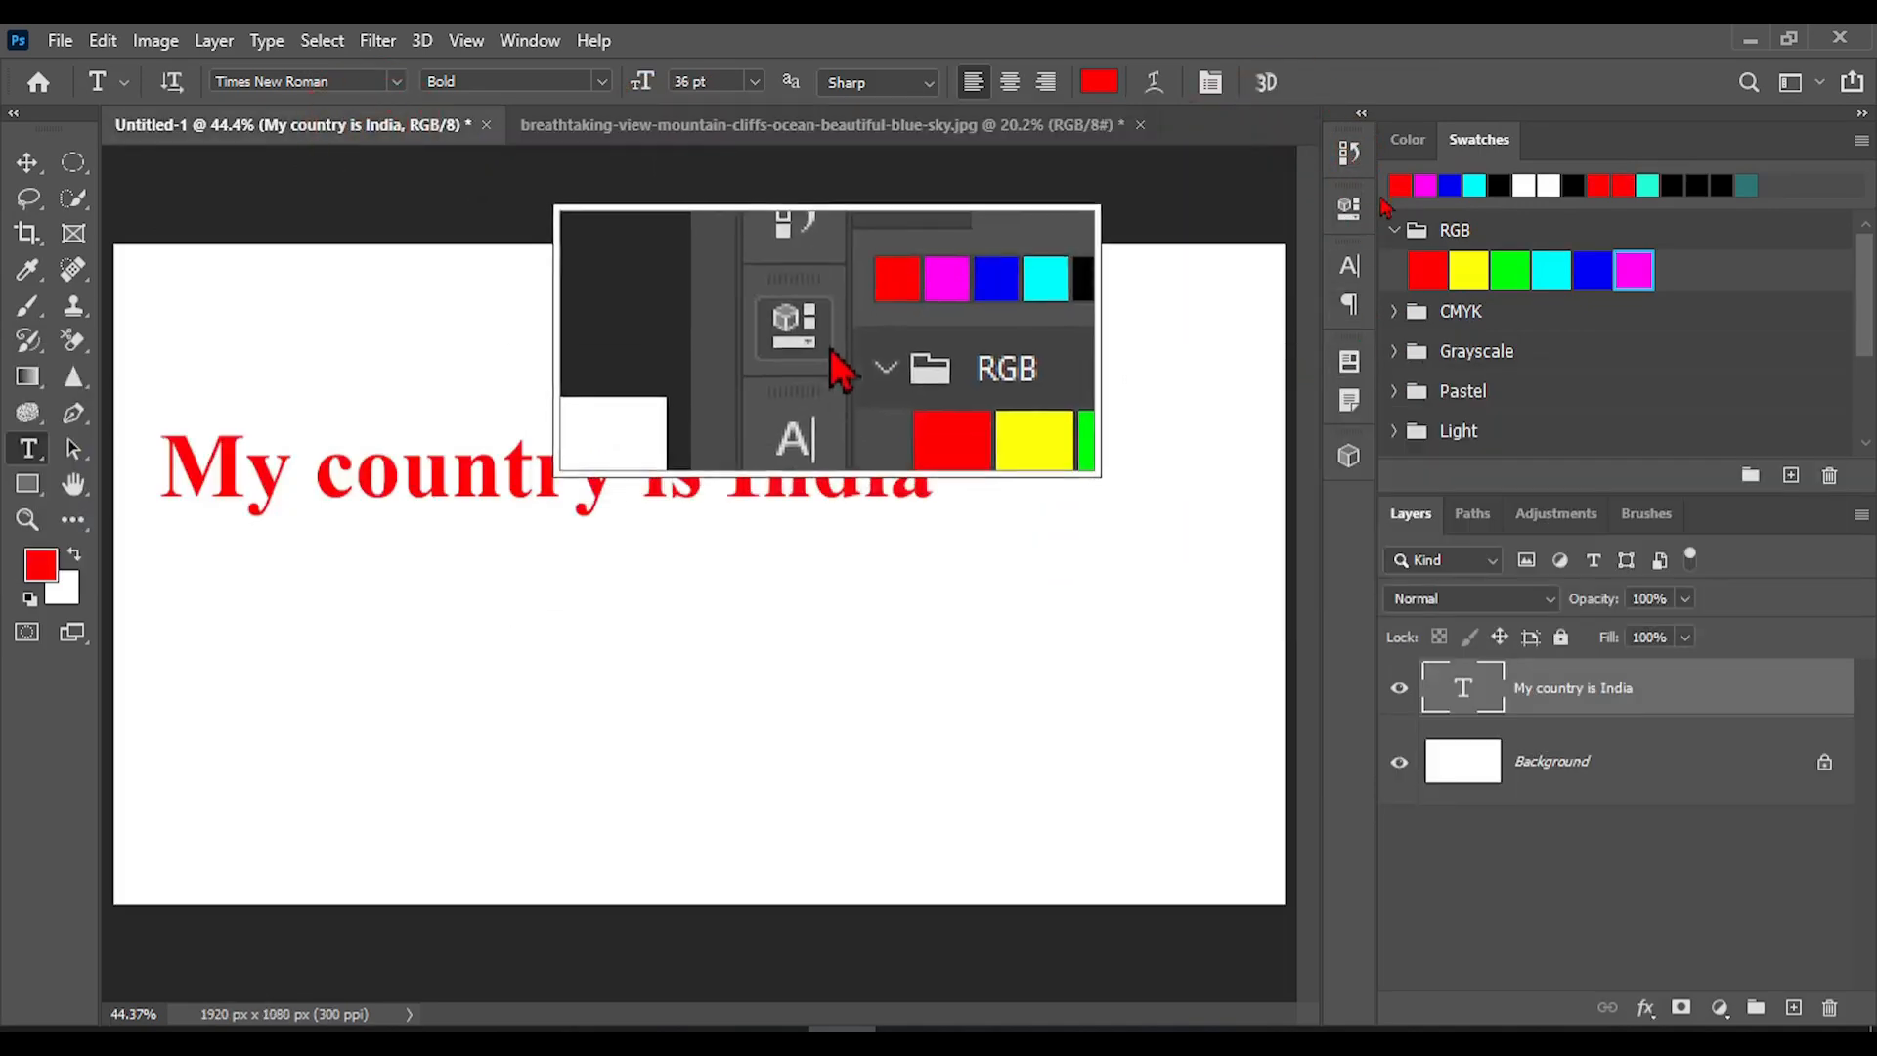
click(1349, 154)
click(1139, 186)
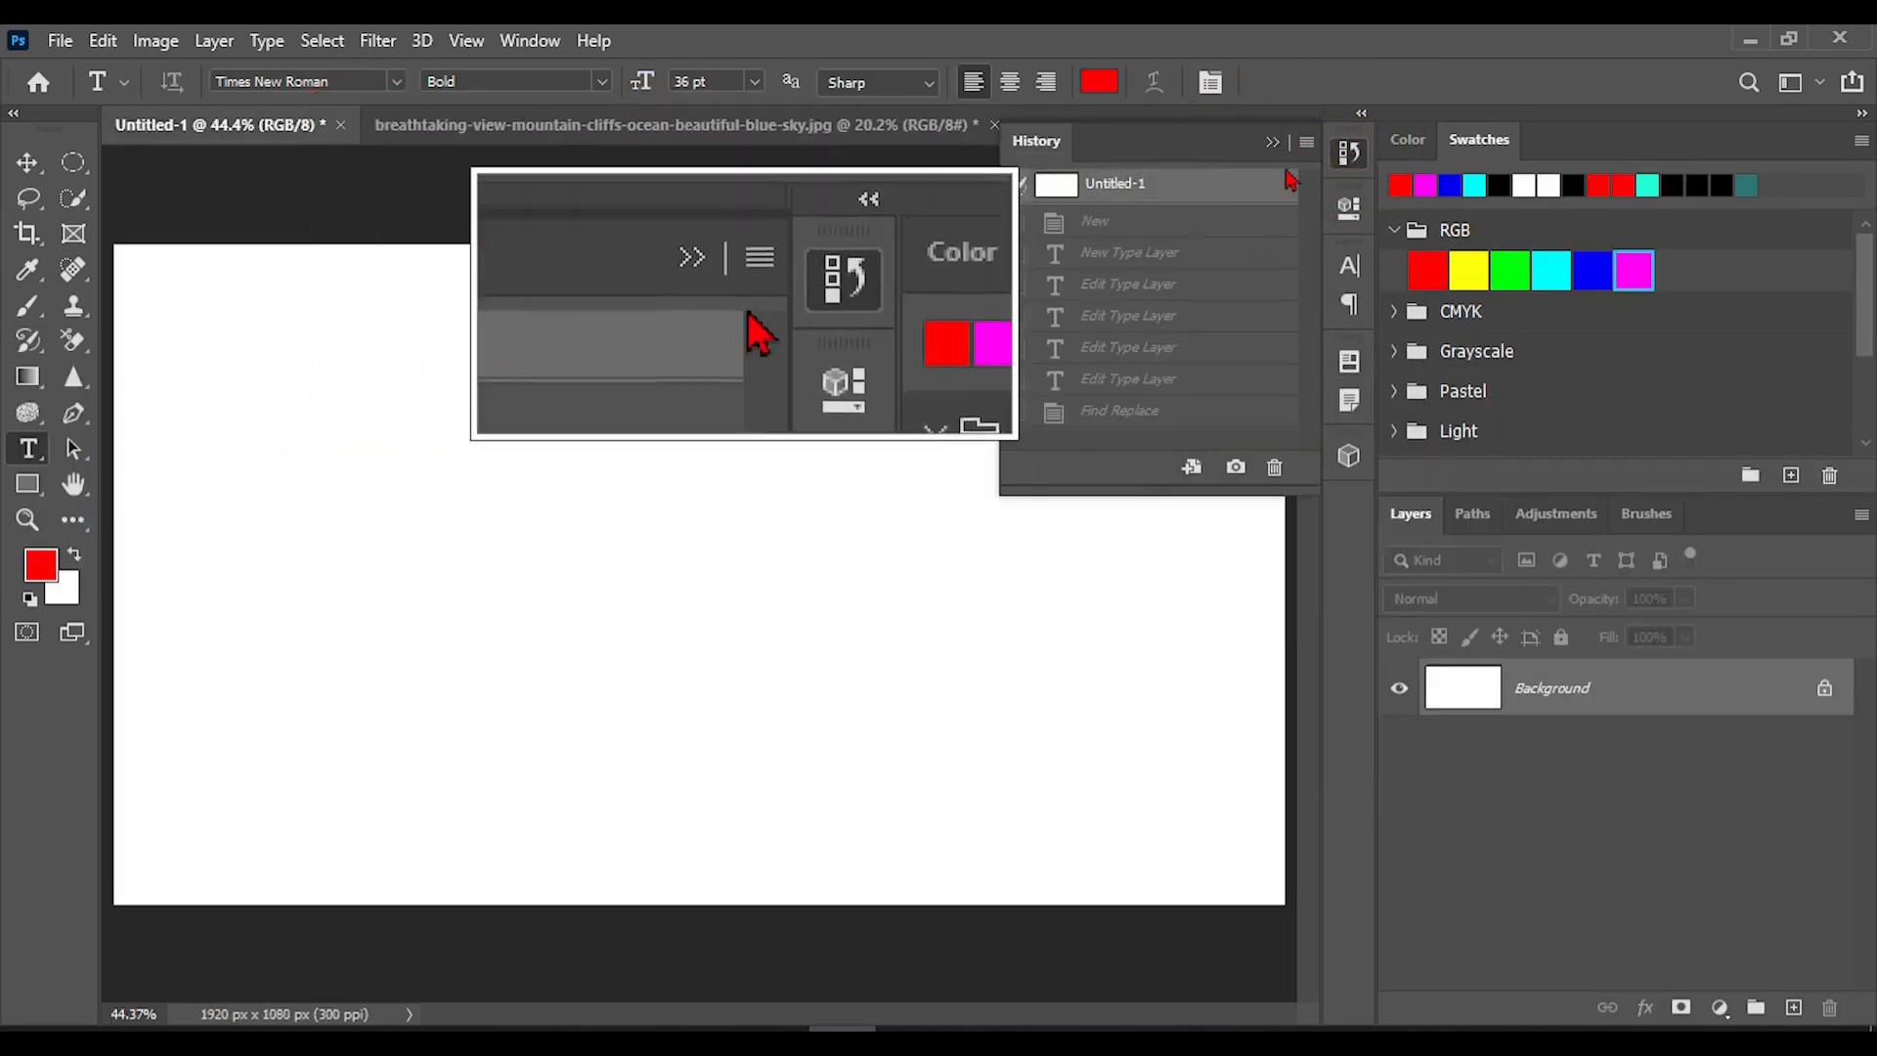
click(1272, 143)
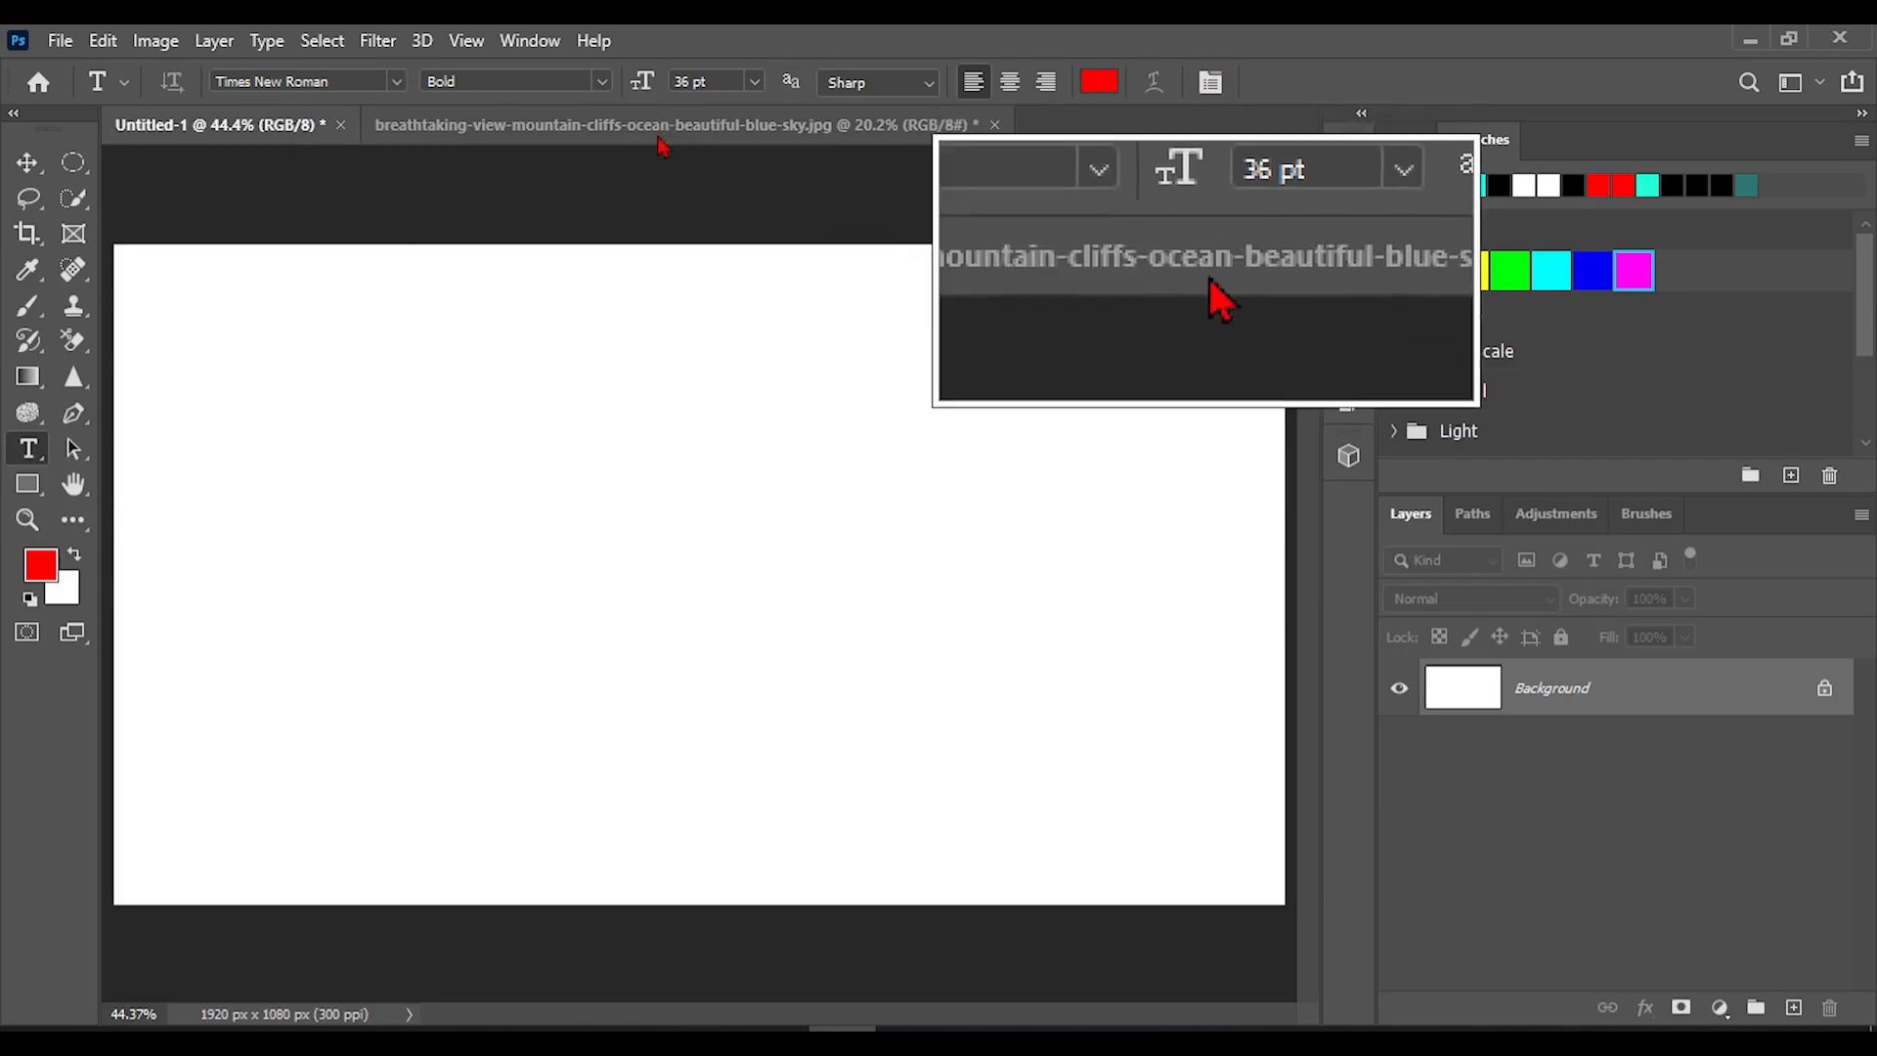
Copy the mountain cliffs photo onto the Untitled-1 canvas as a new layer with the Move tool.
click(689, 125)
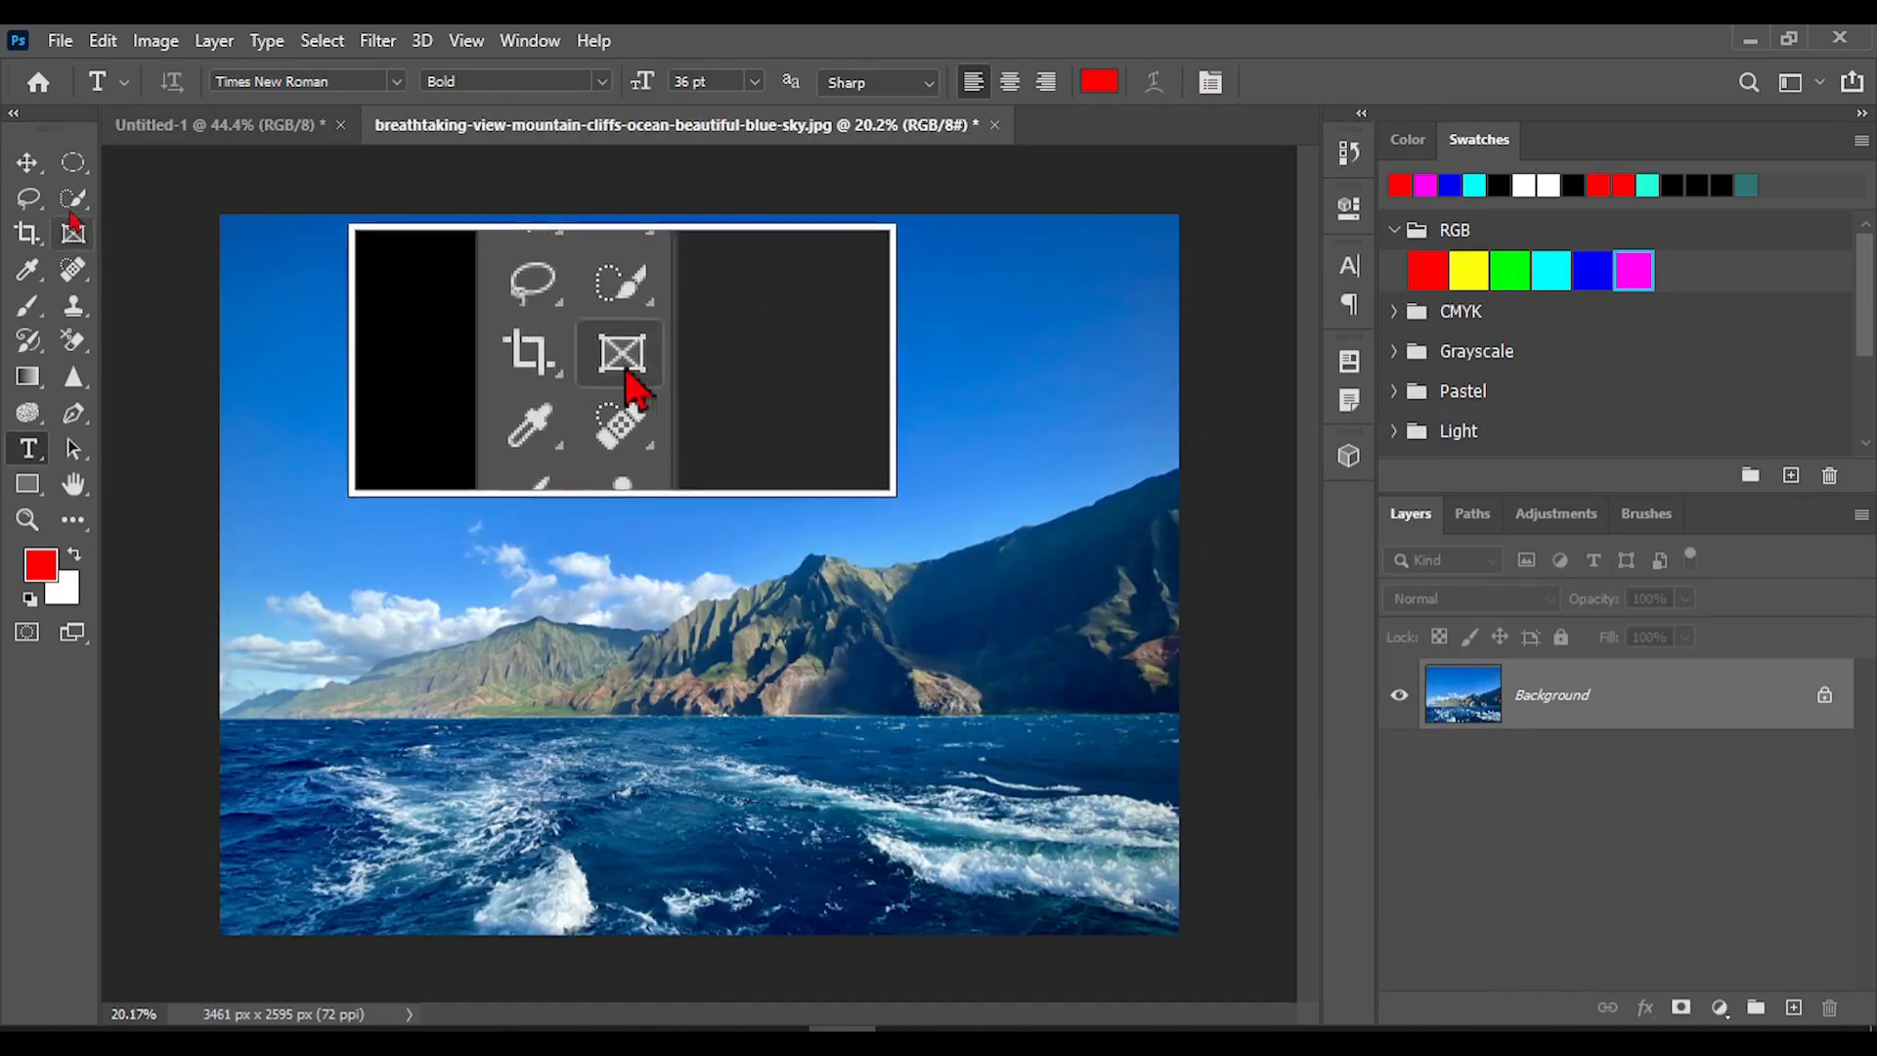
click(27, 162)
drag(745, 724, 658, 725)
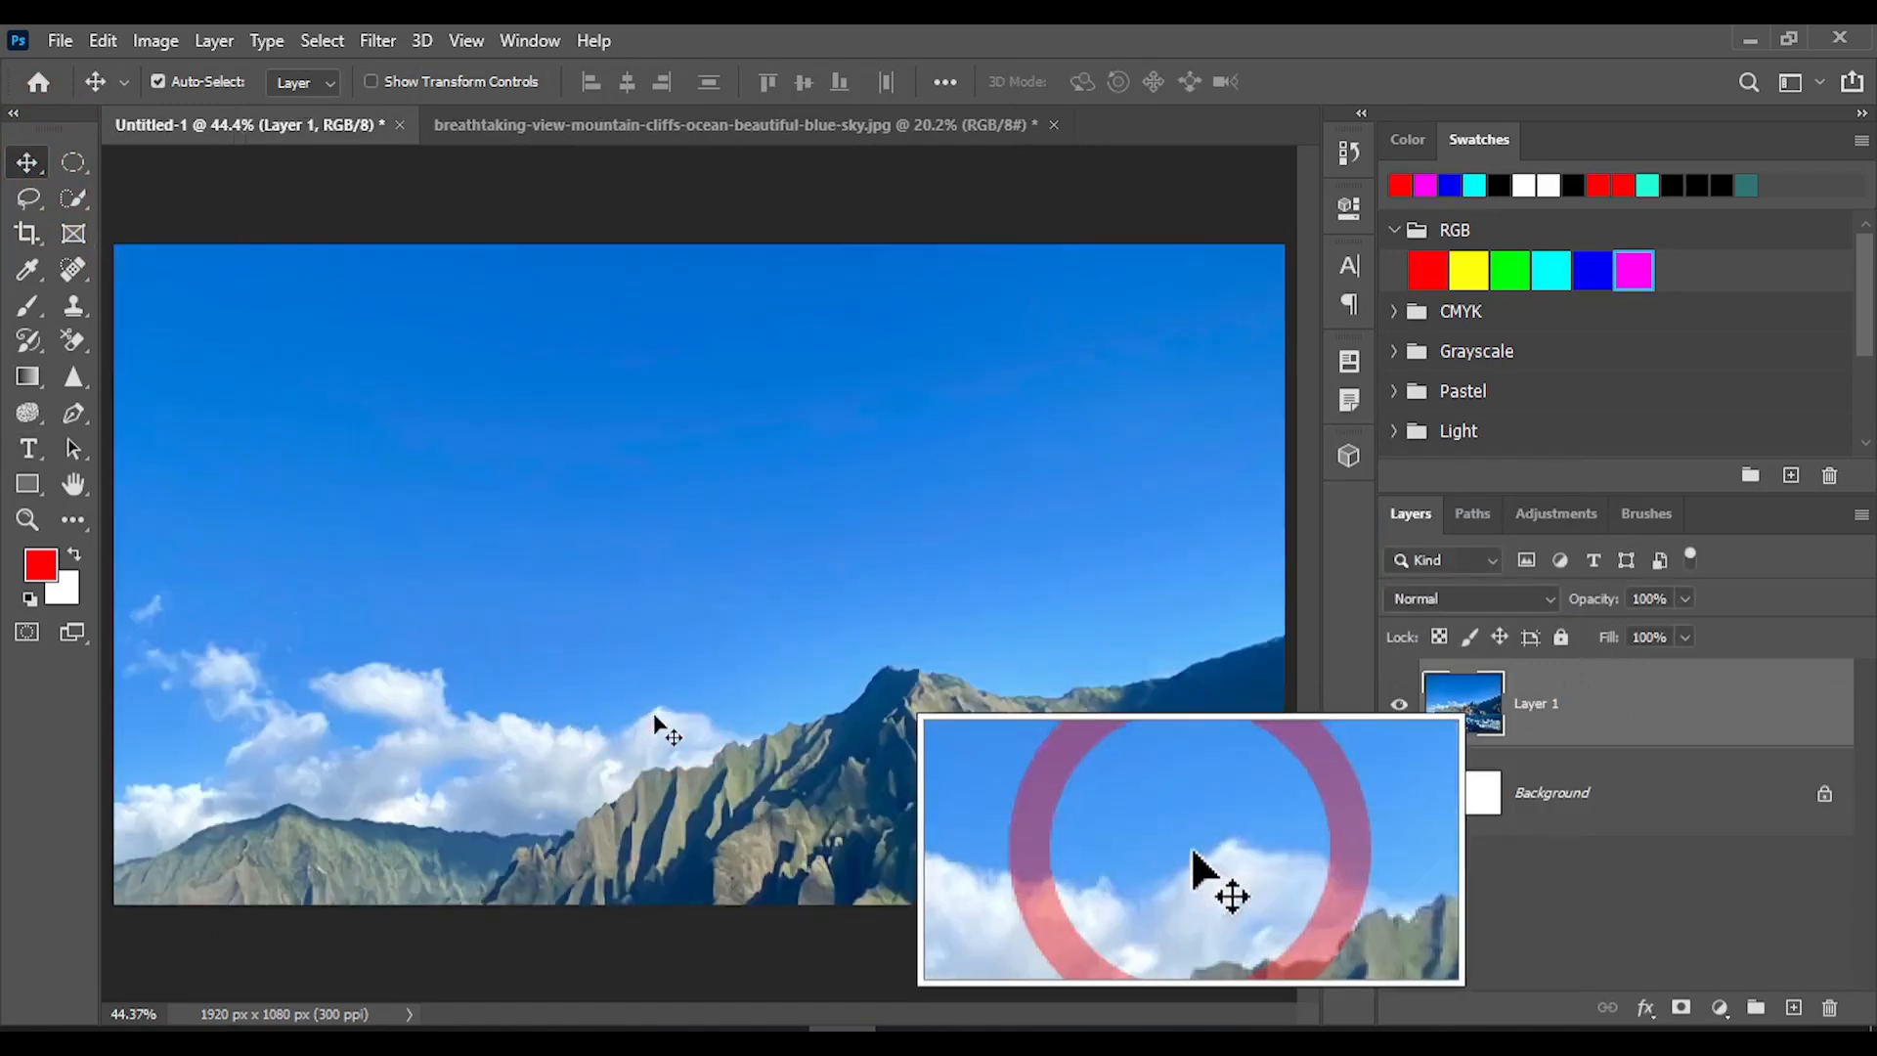
Switch to the mountain cliffs photo and extend its canvas on both sides with the Crop tool to about 4472 × 2595 px.
click(691, 125)
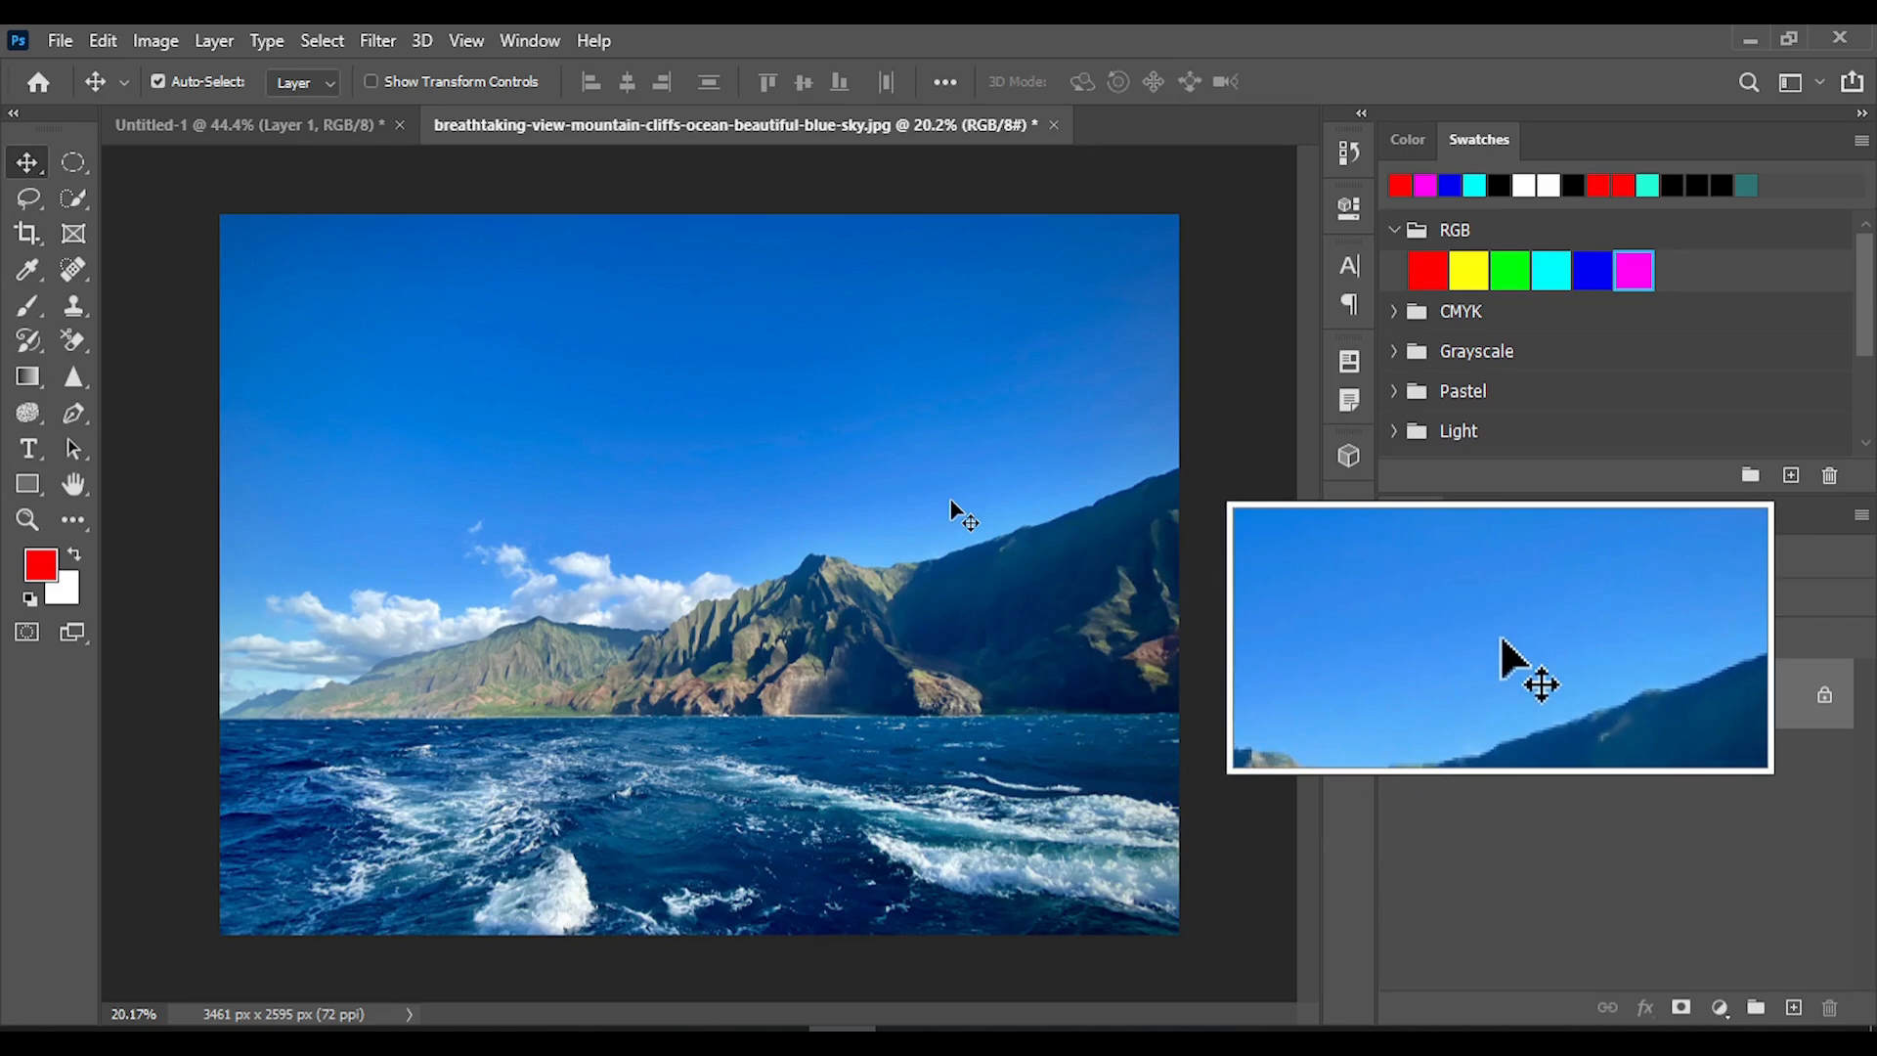
key(ctrl+t)
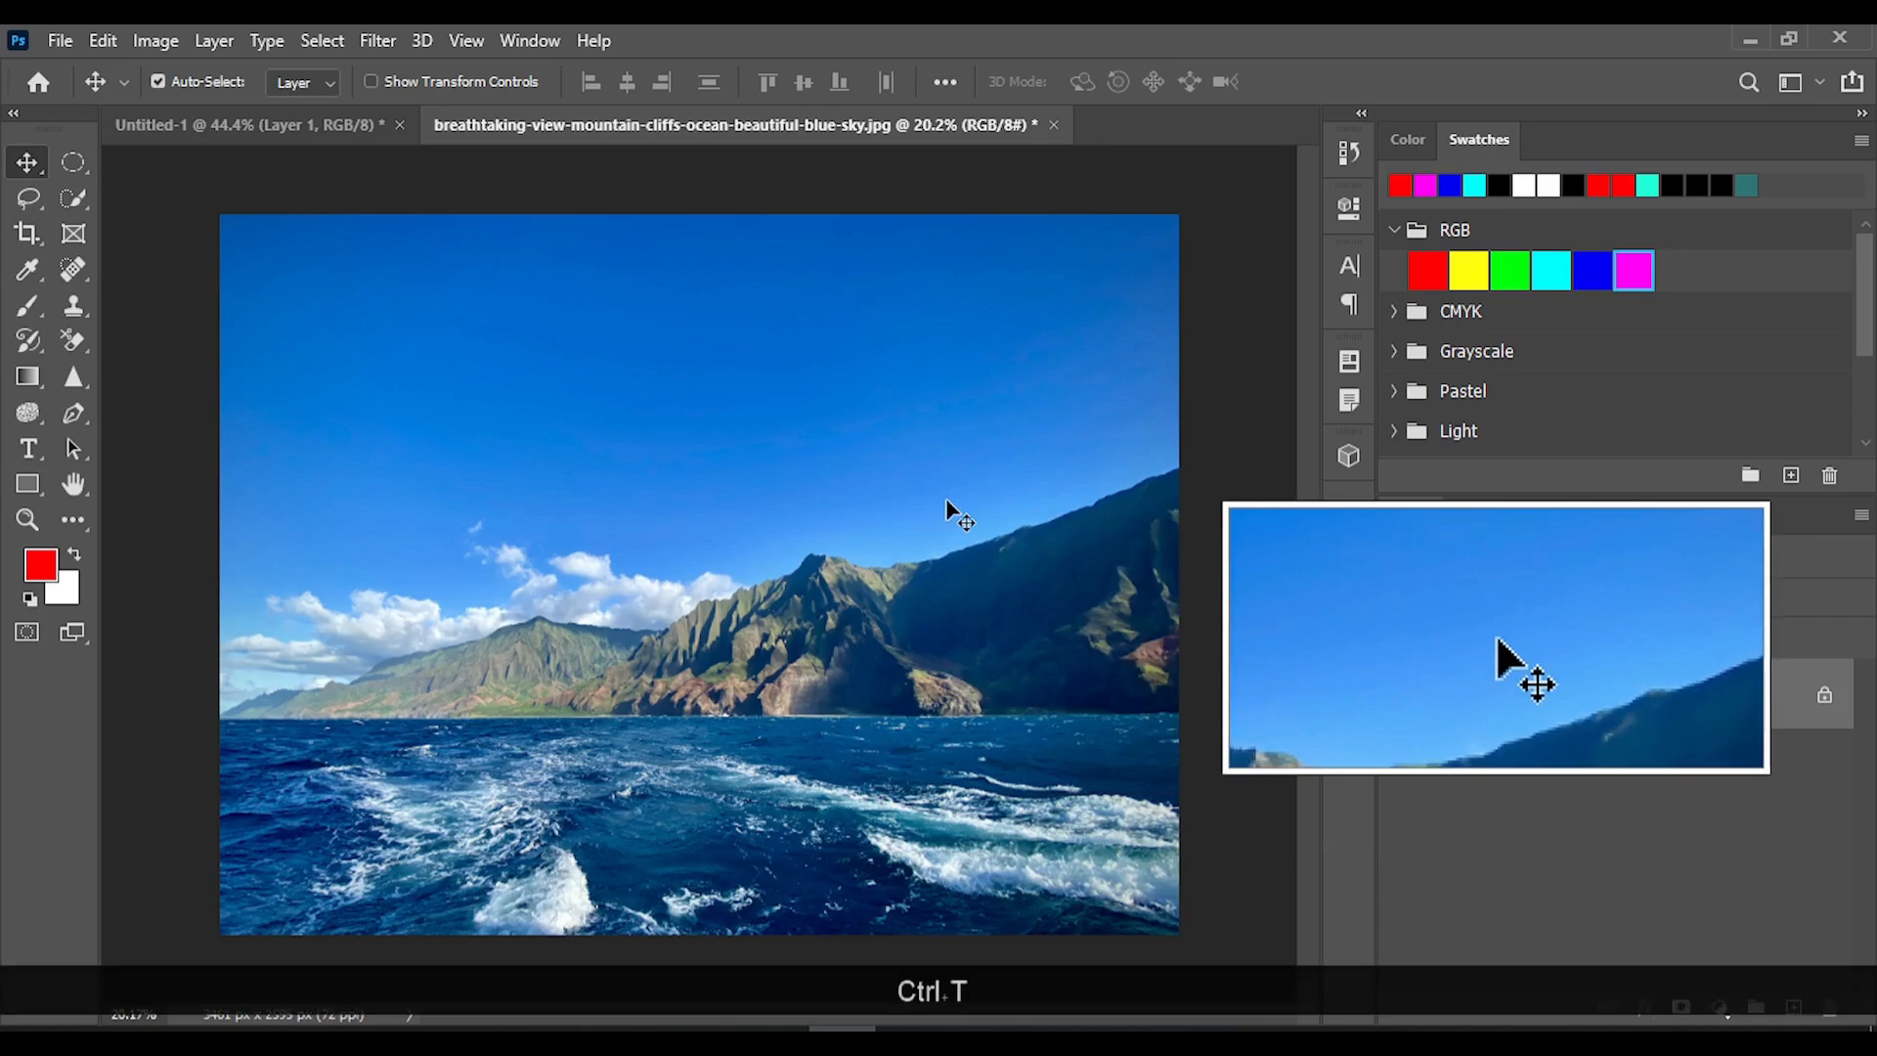
click(43, 240)
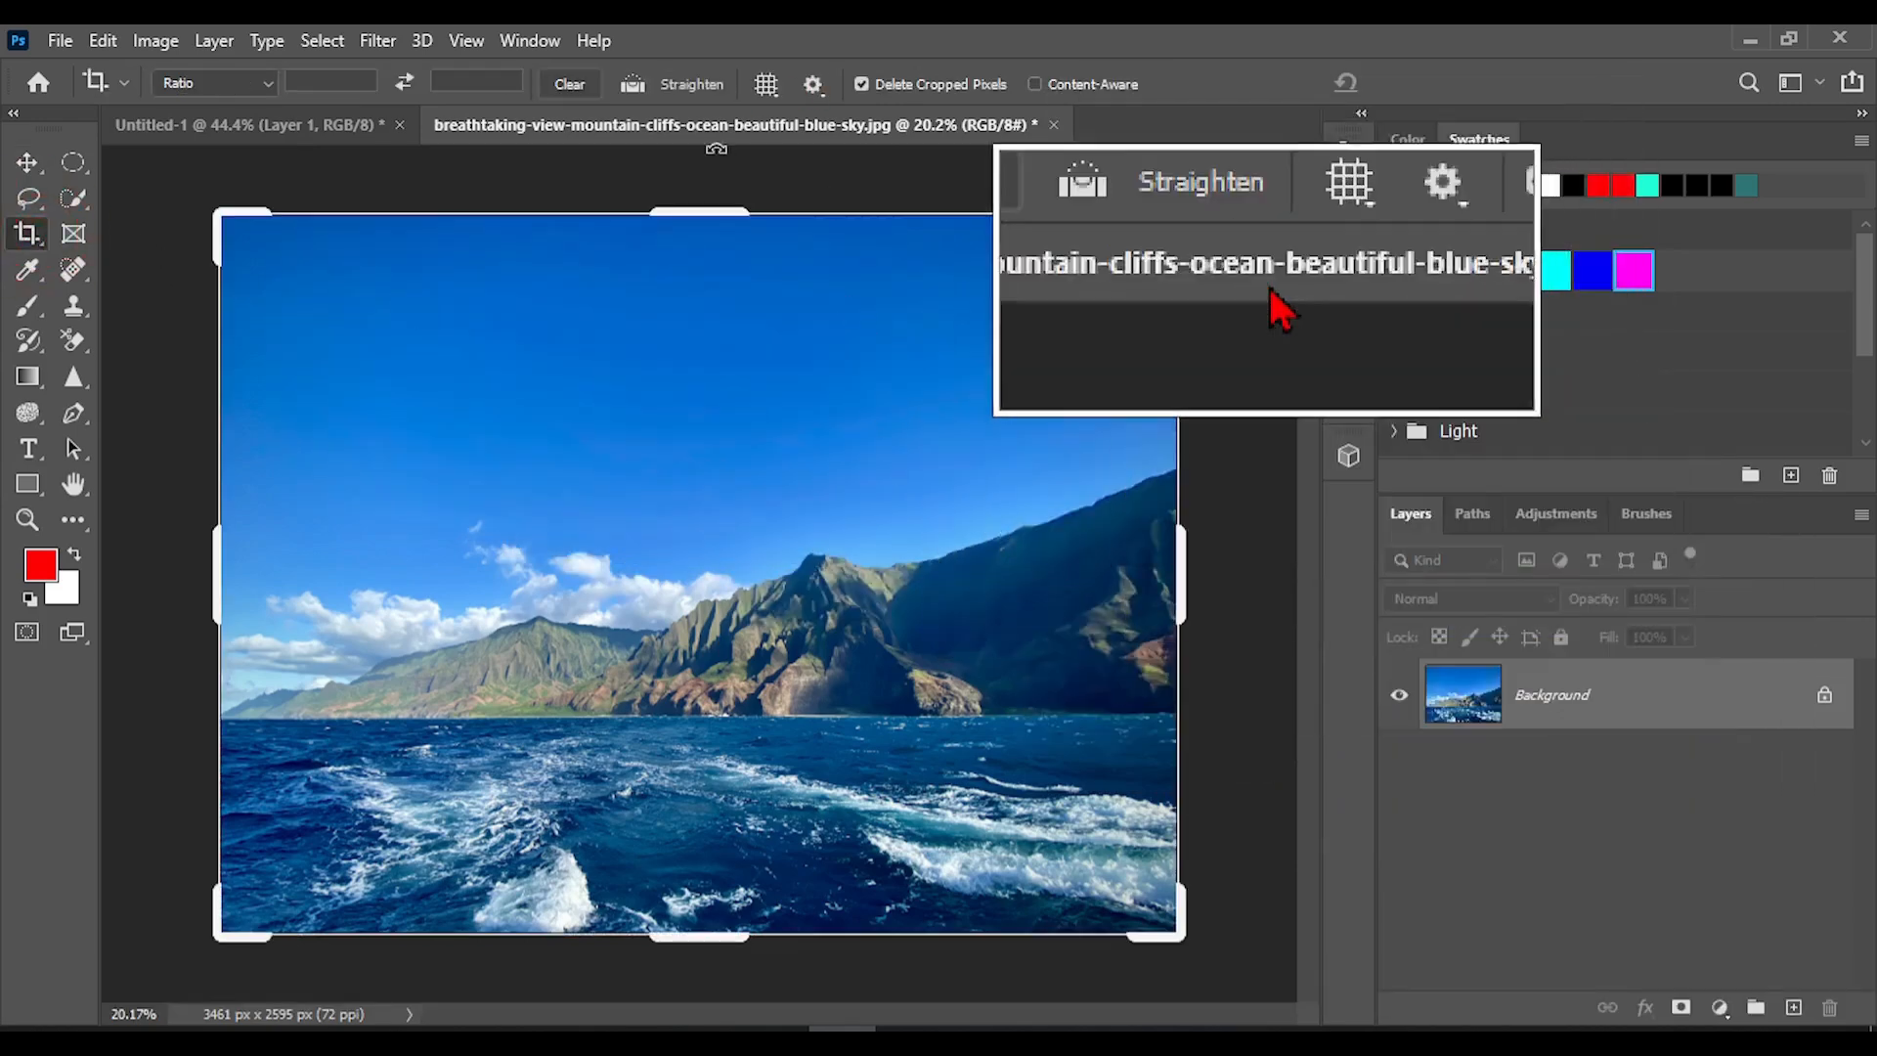
drag(213, 584, 143, 587)
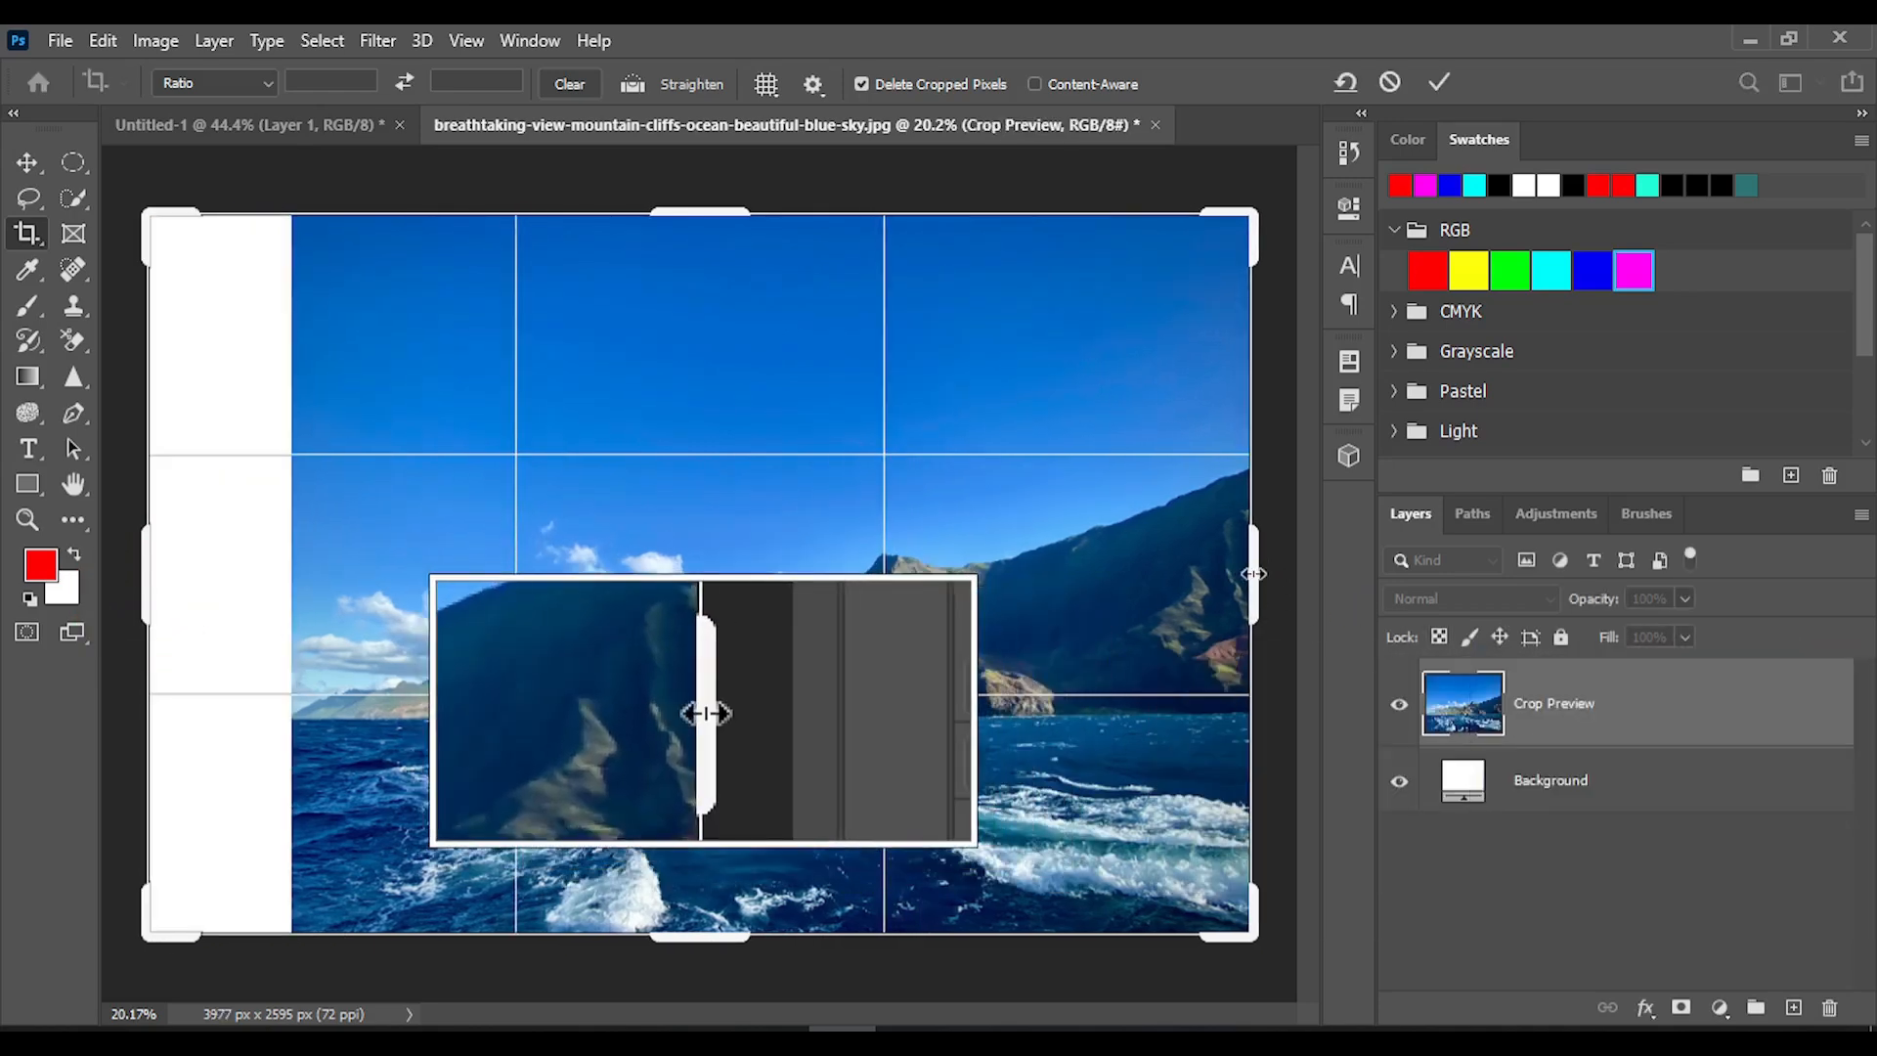
drag(1253, 574, 1222, 597)
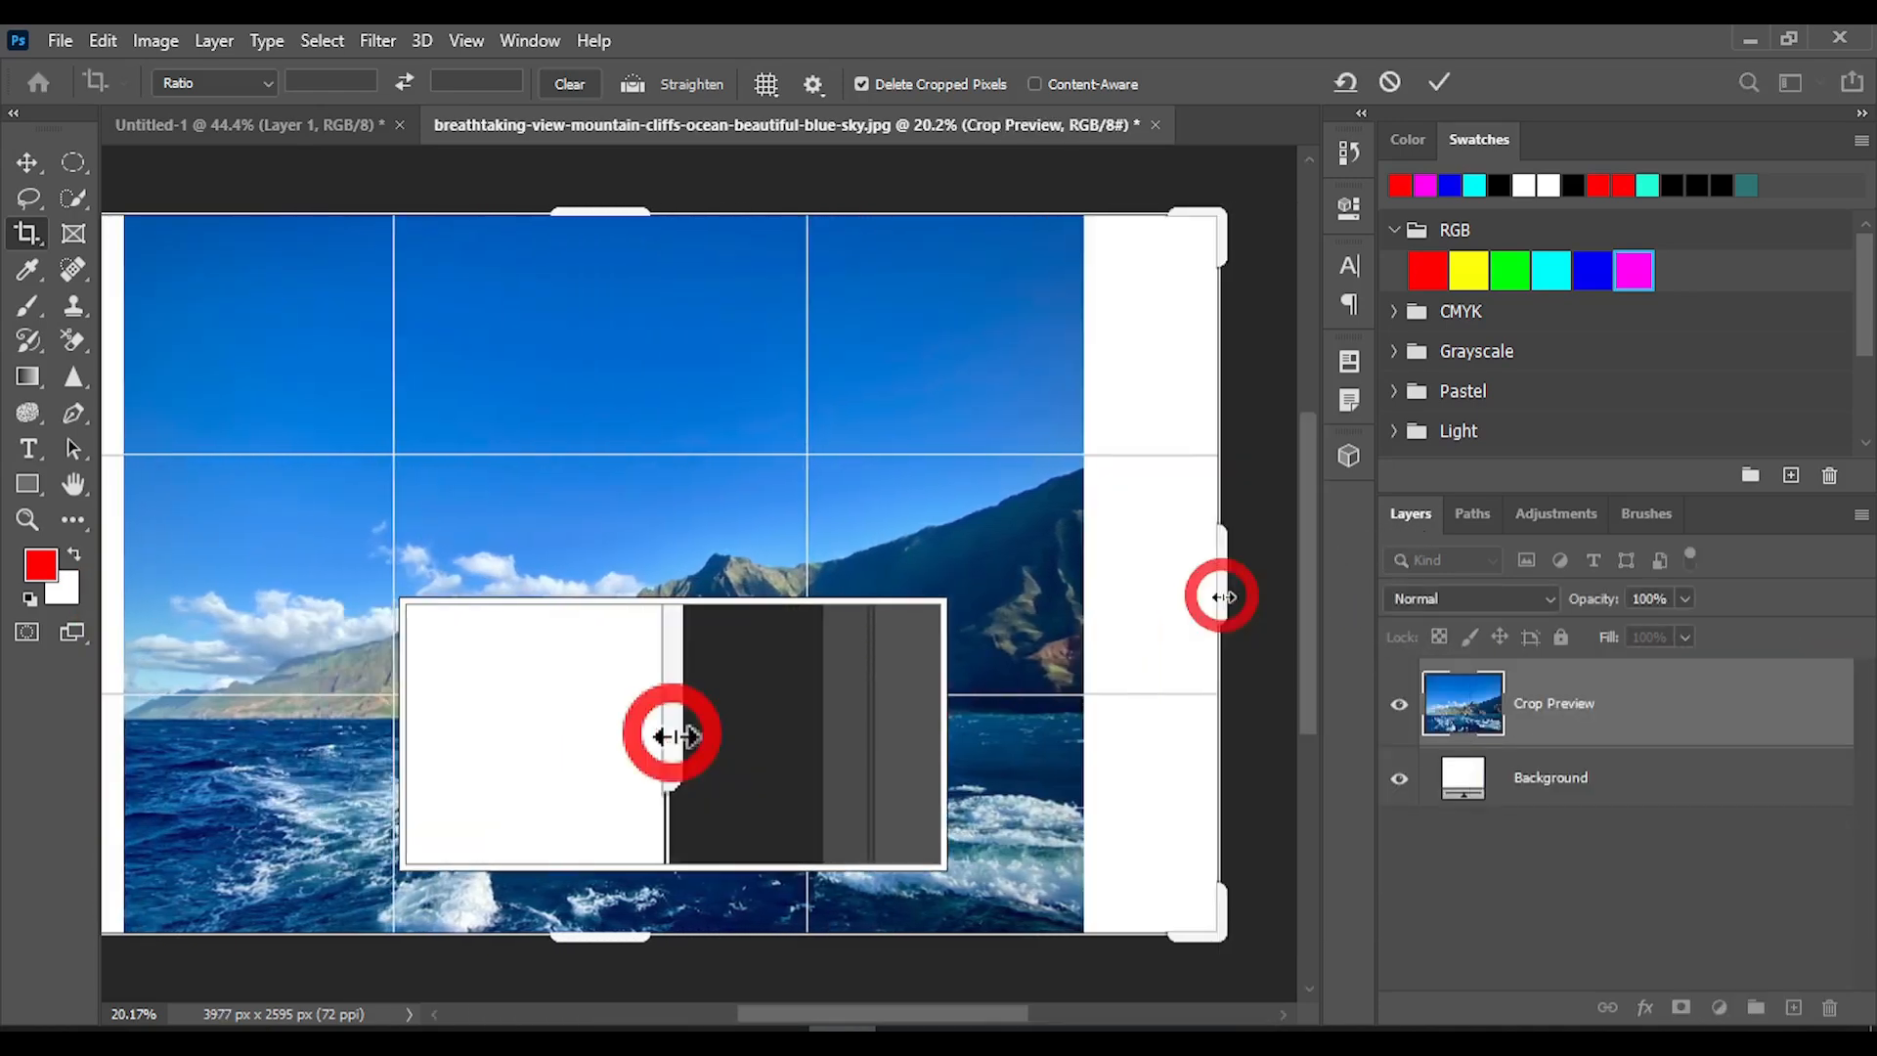
scroll(810, 590, down, 2)
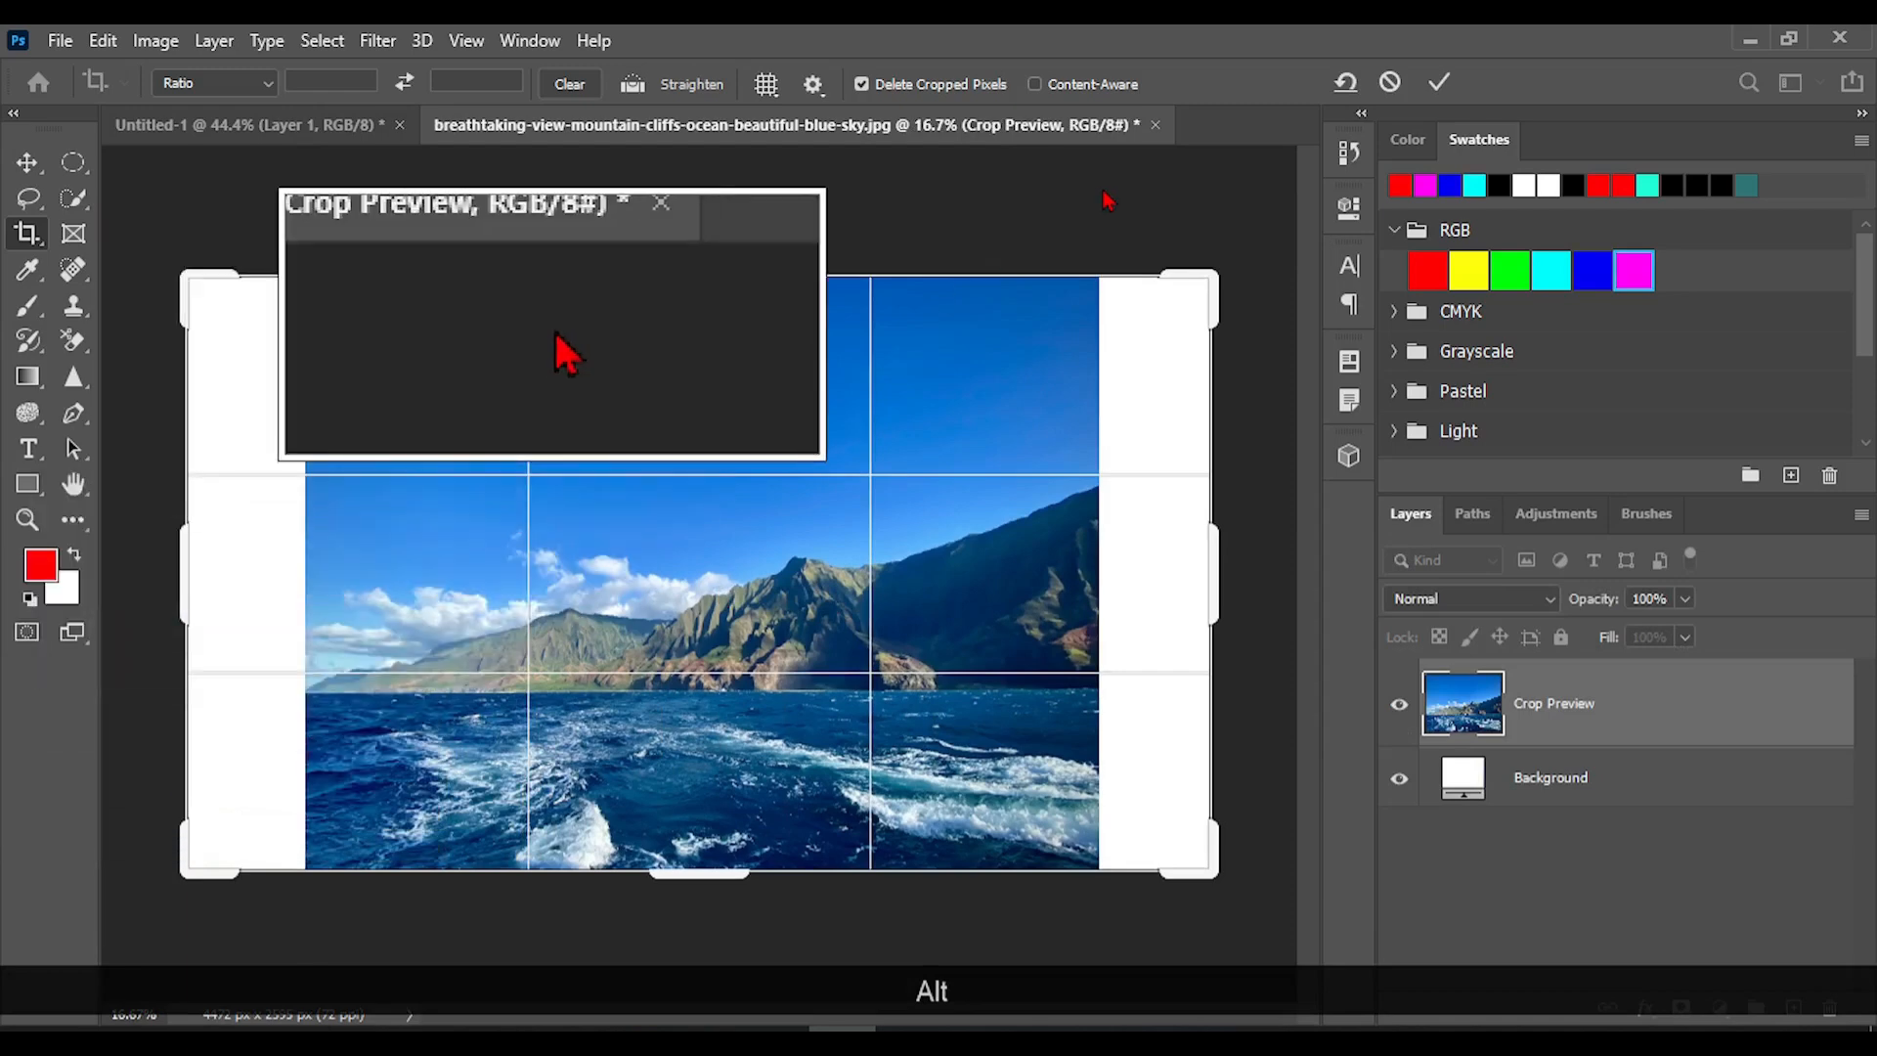
click(1439, 81)
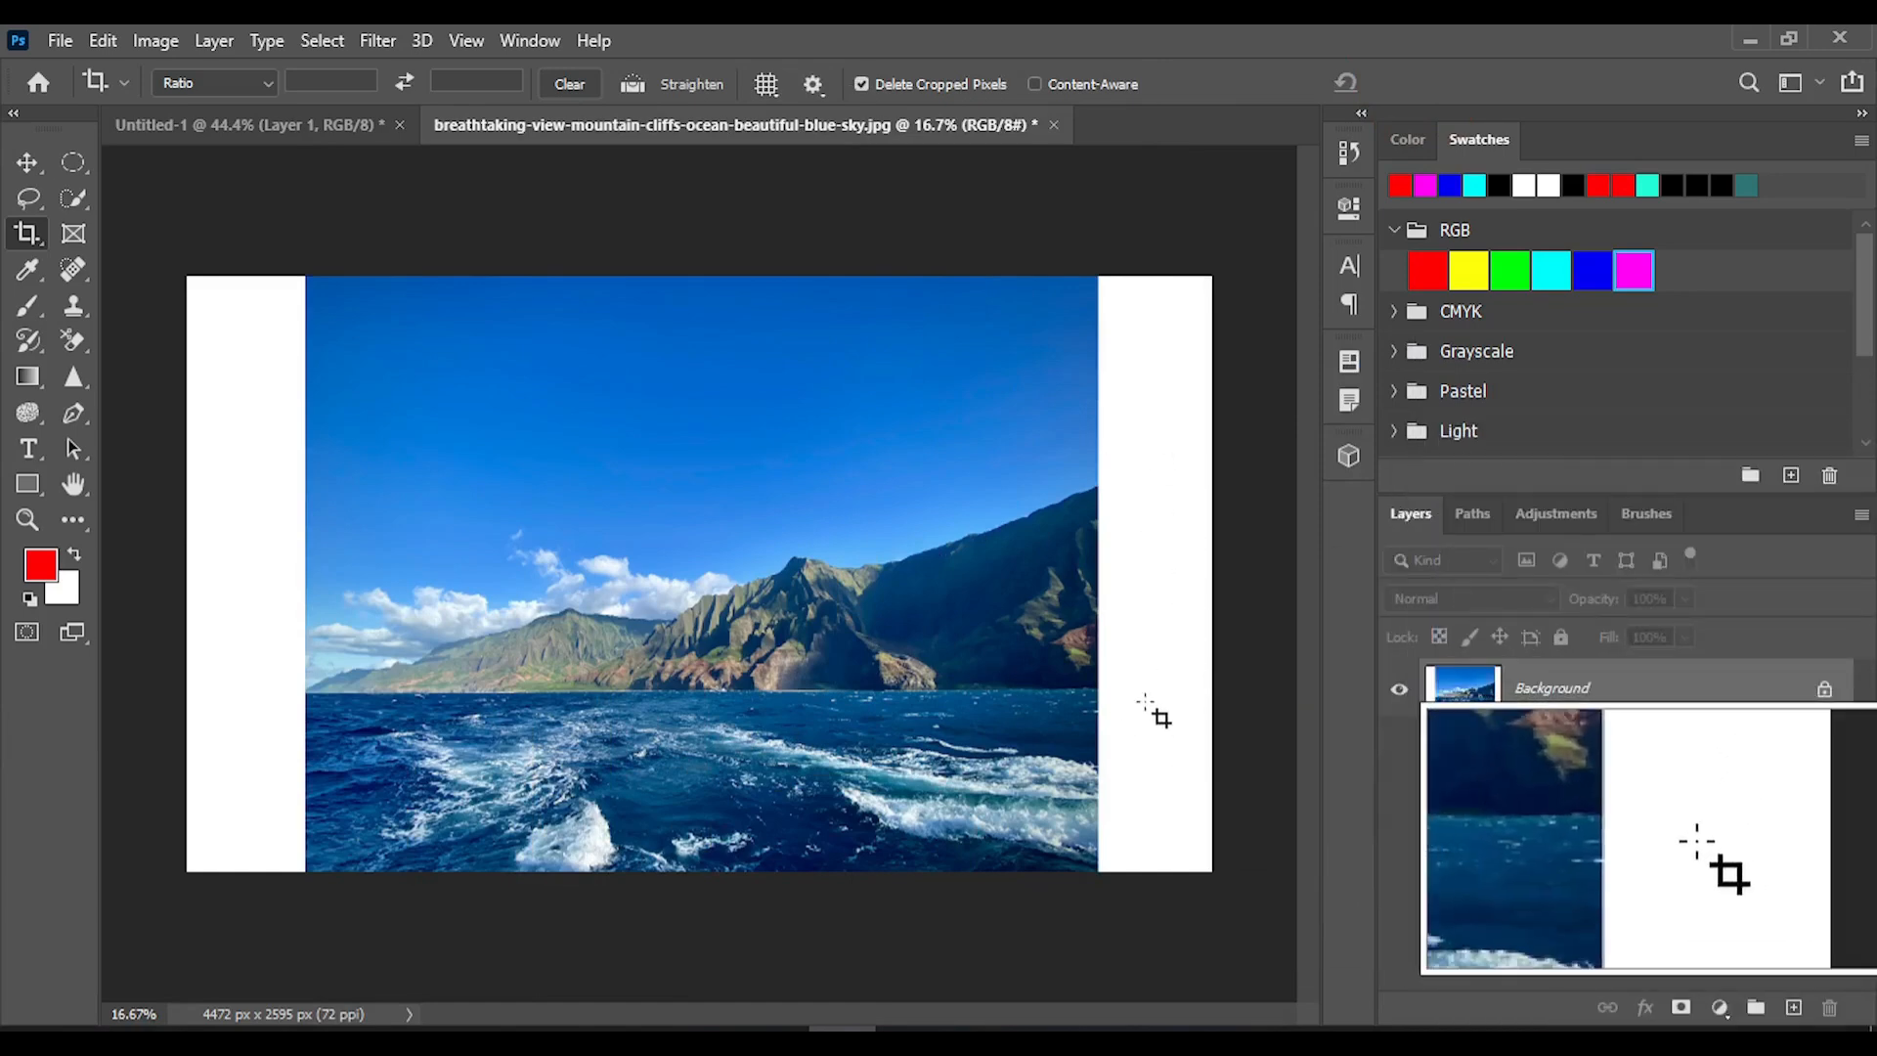
Select both white side strips with the Rectangular Marquee, slightly overlapping the photo's edges, adding the left strip about 588 px wide to the right one.
click(73, 167)
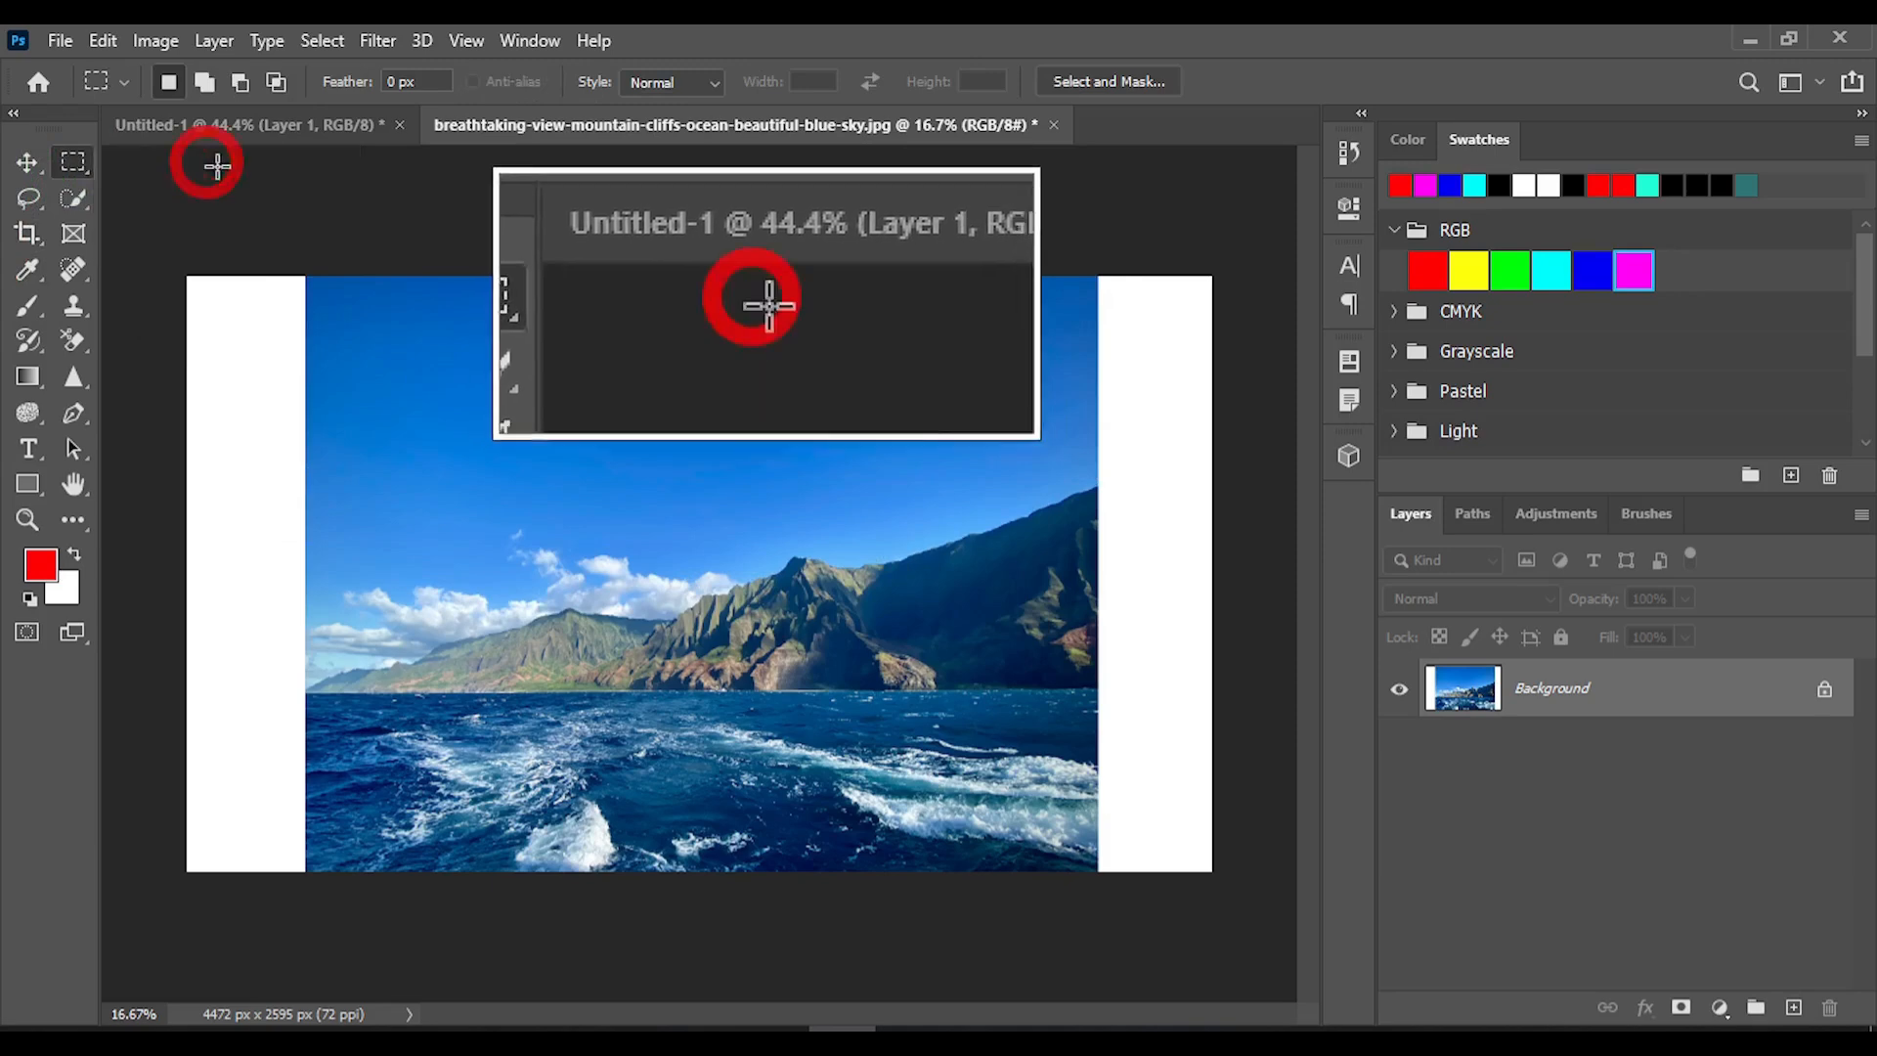
click(209, 160)
drag(1078, 252, 1275, 921)
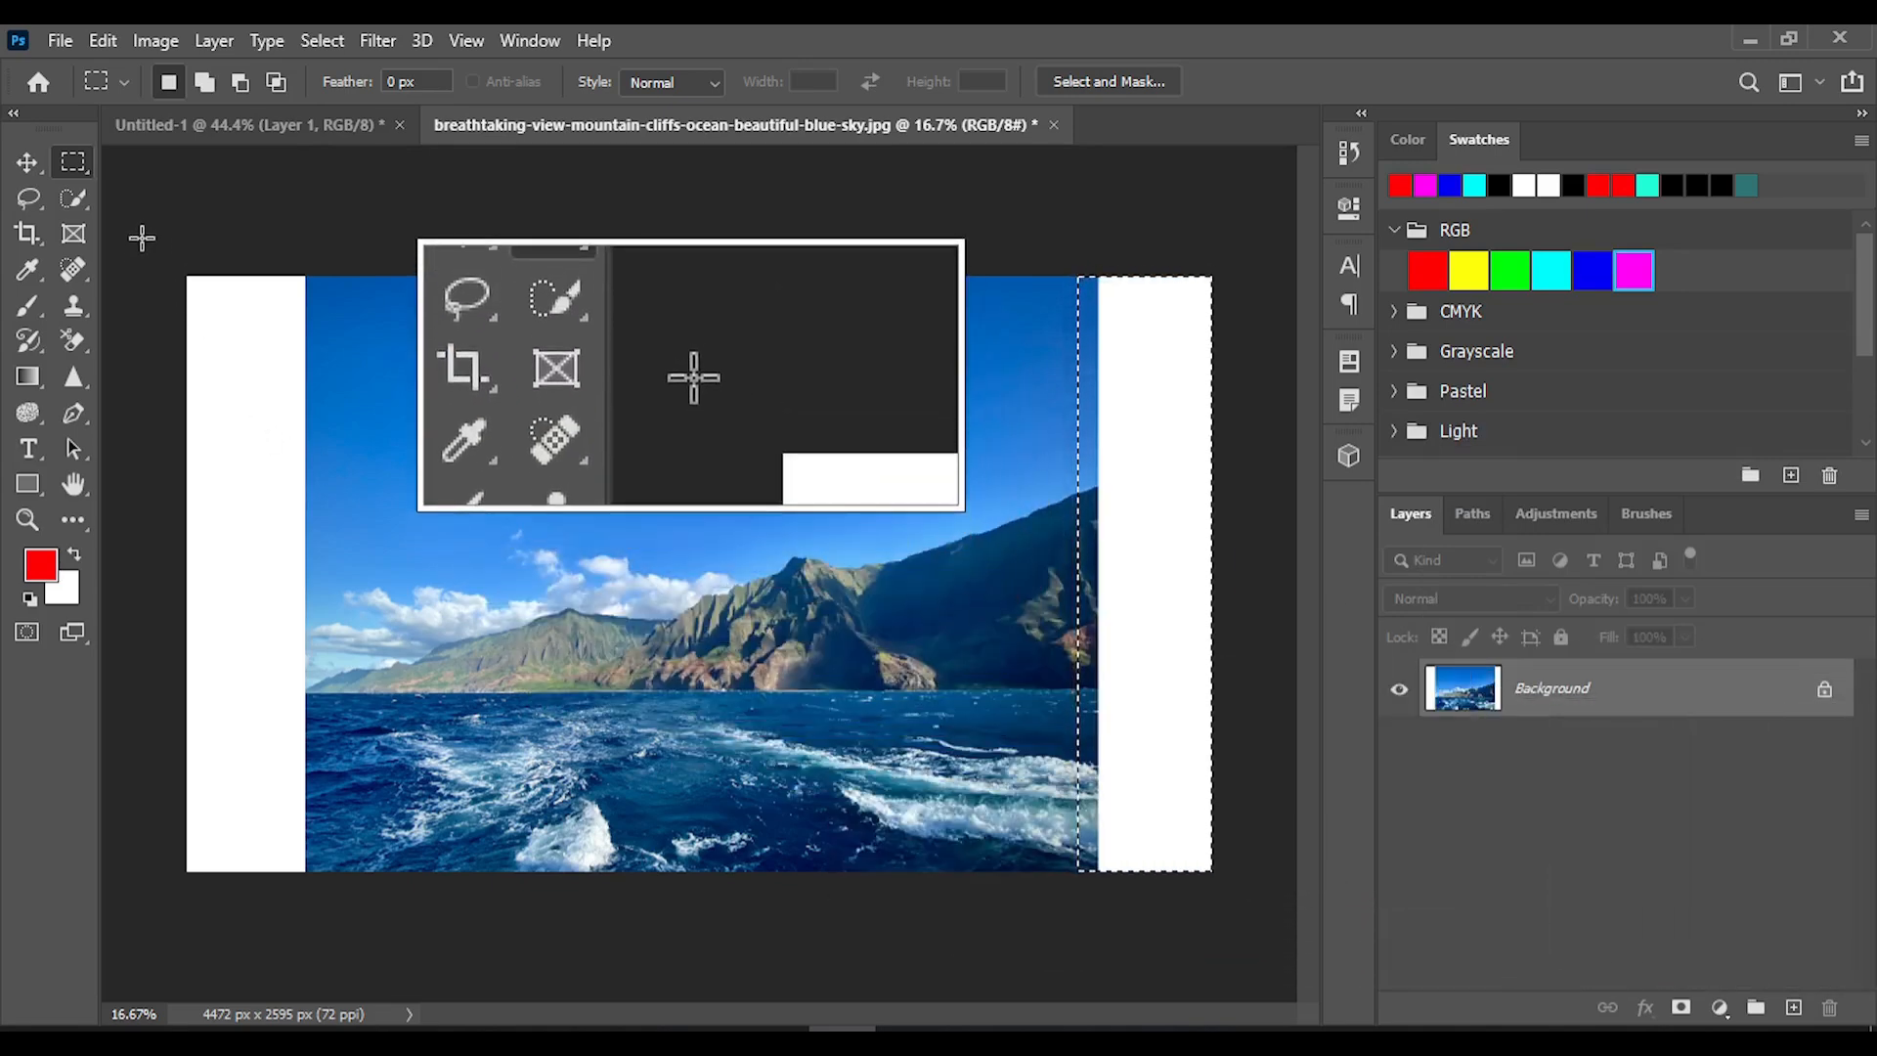
drag(142, 238, 330, 910)
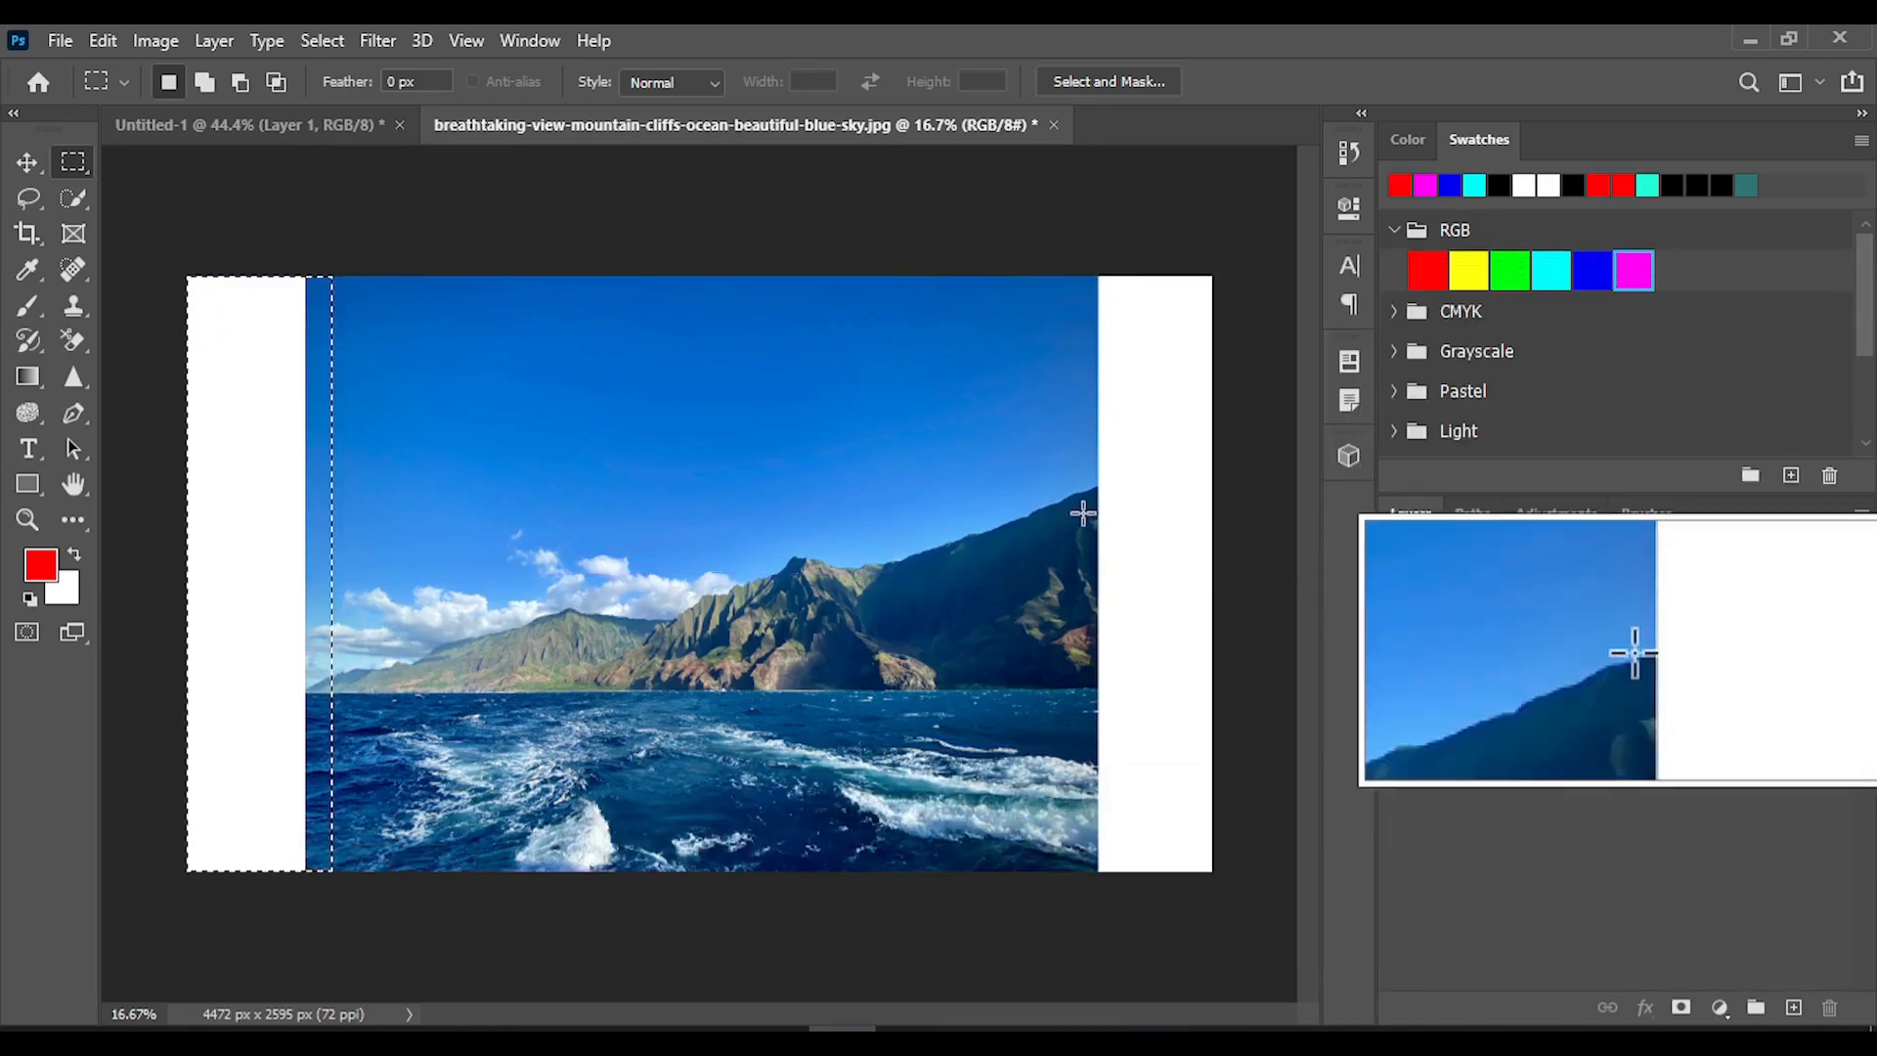
key(ctrl+z)
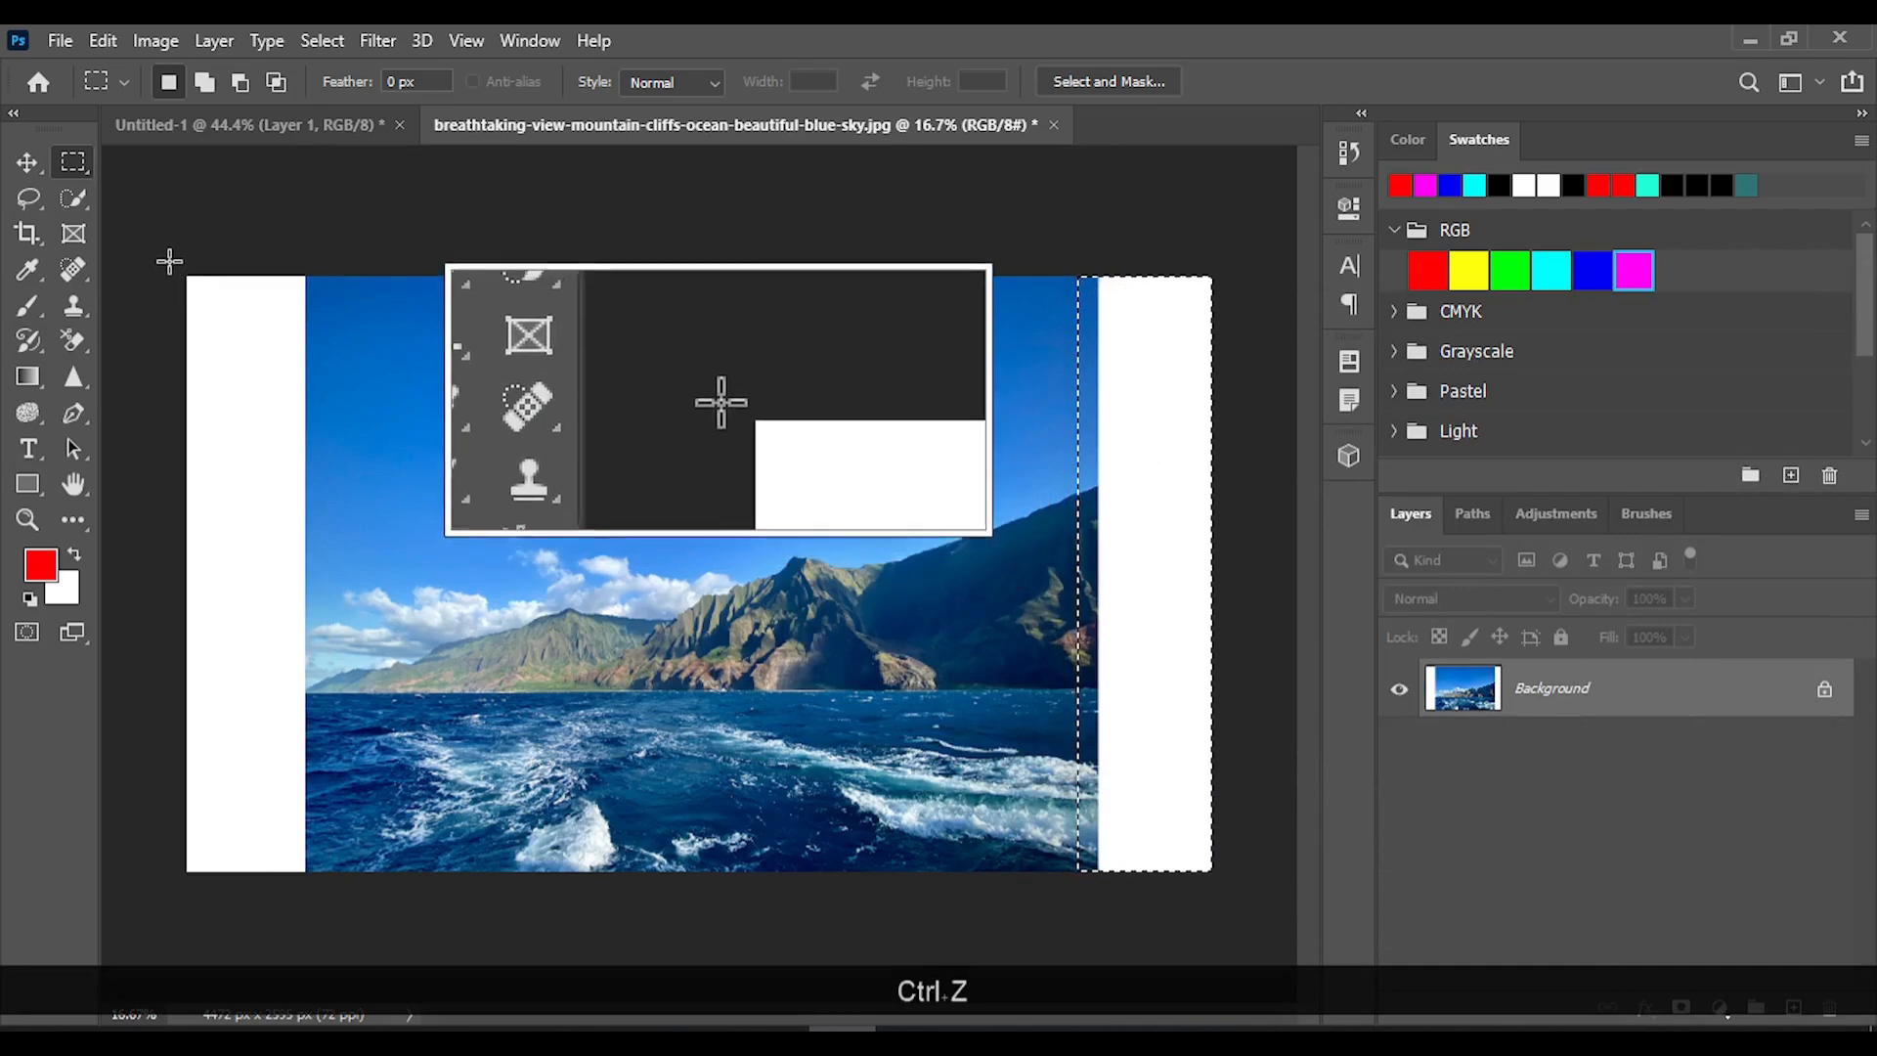
drag(171, 264, 332, 906)
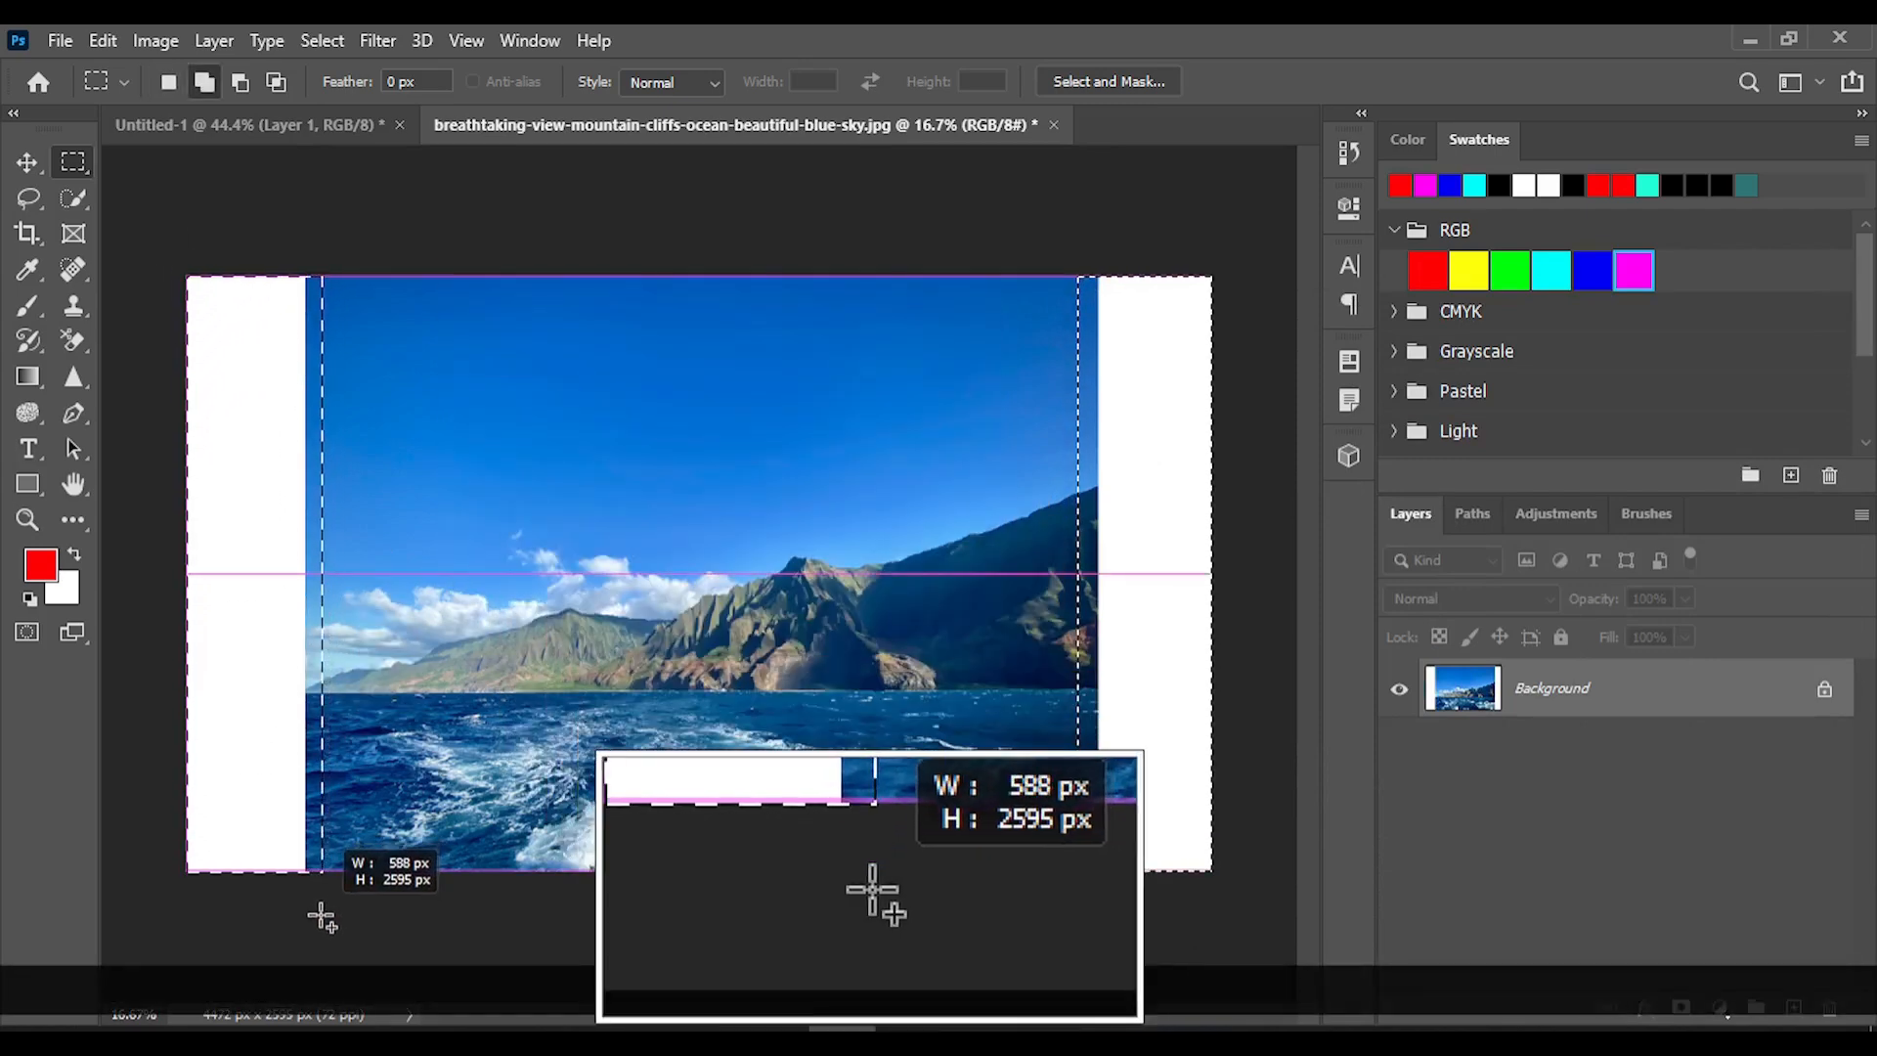
drag(359, 930, 320, 916)
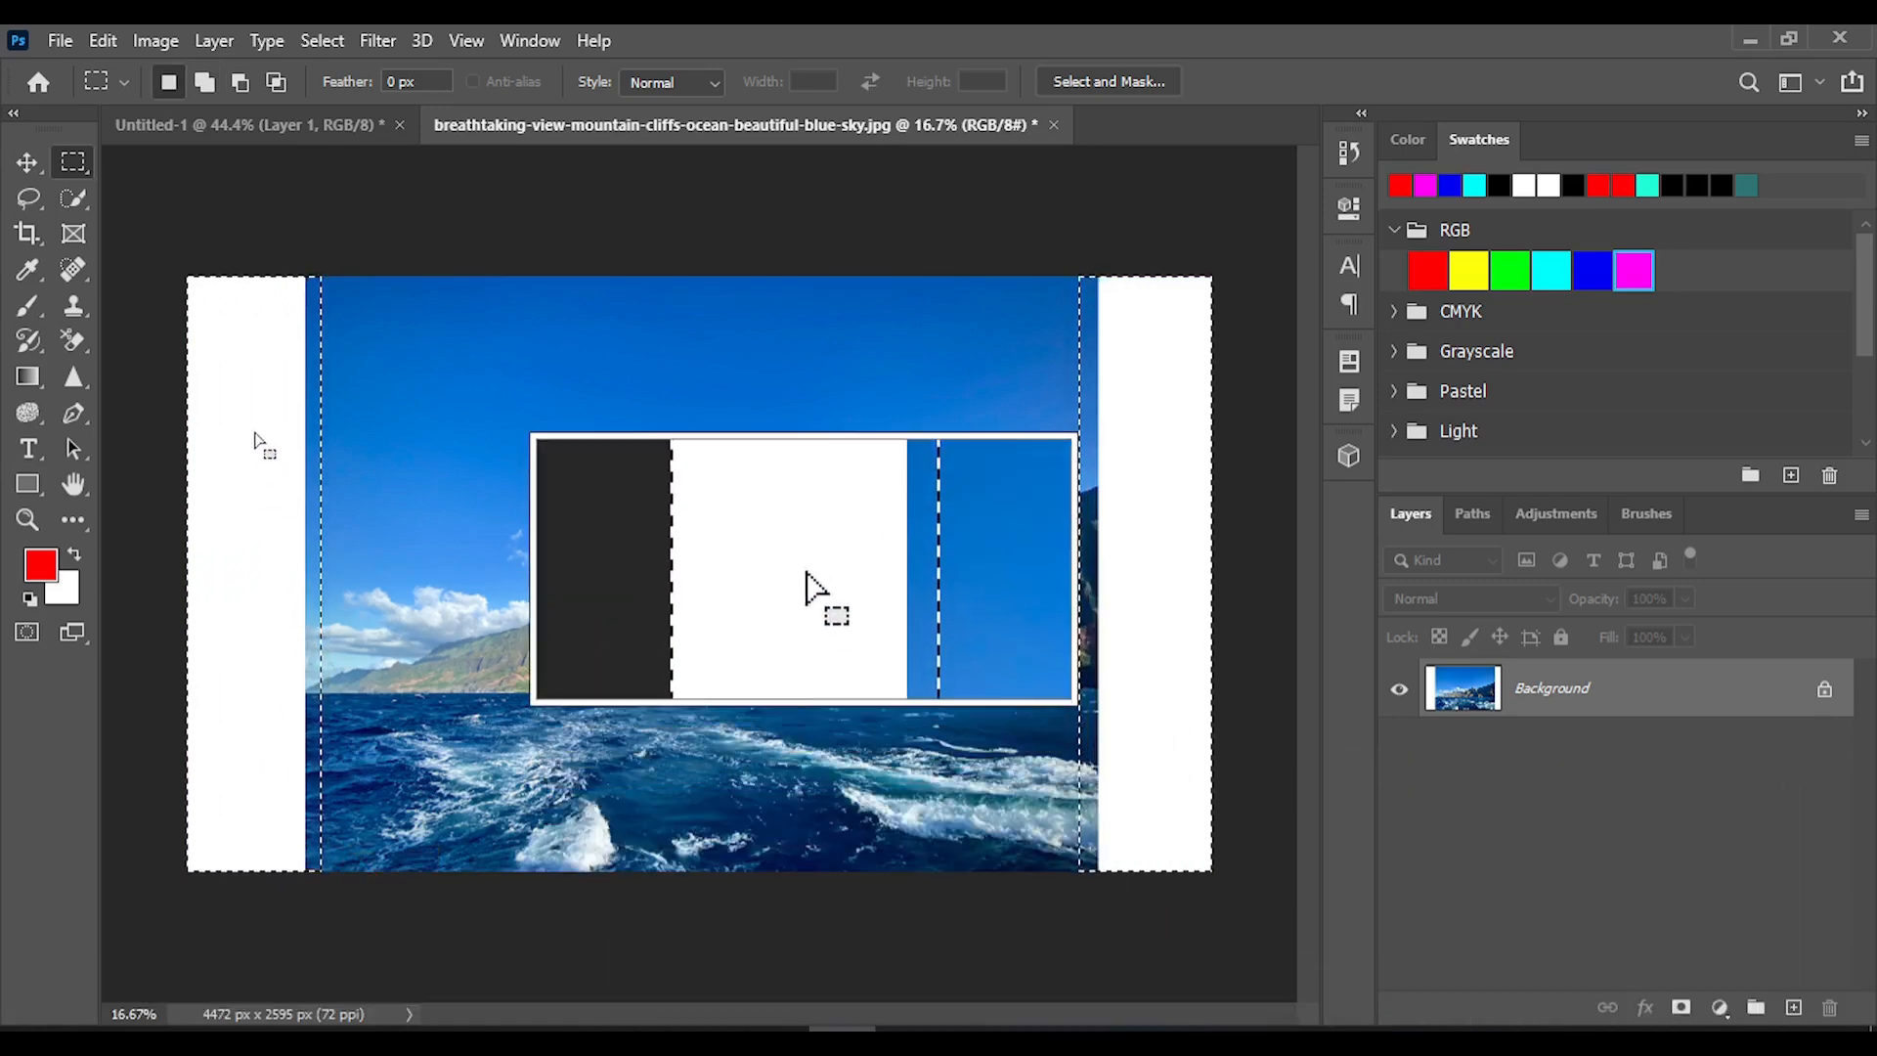
Fill the selected side strips using Content-Aware with Color Adaptation on, Normal mode and 100% opacity, and deselect.
right_click(257, 443)
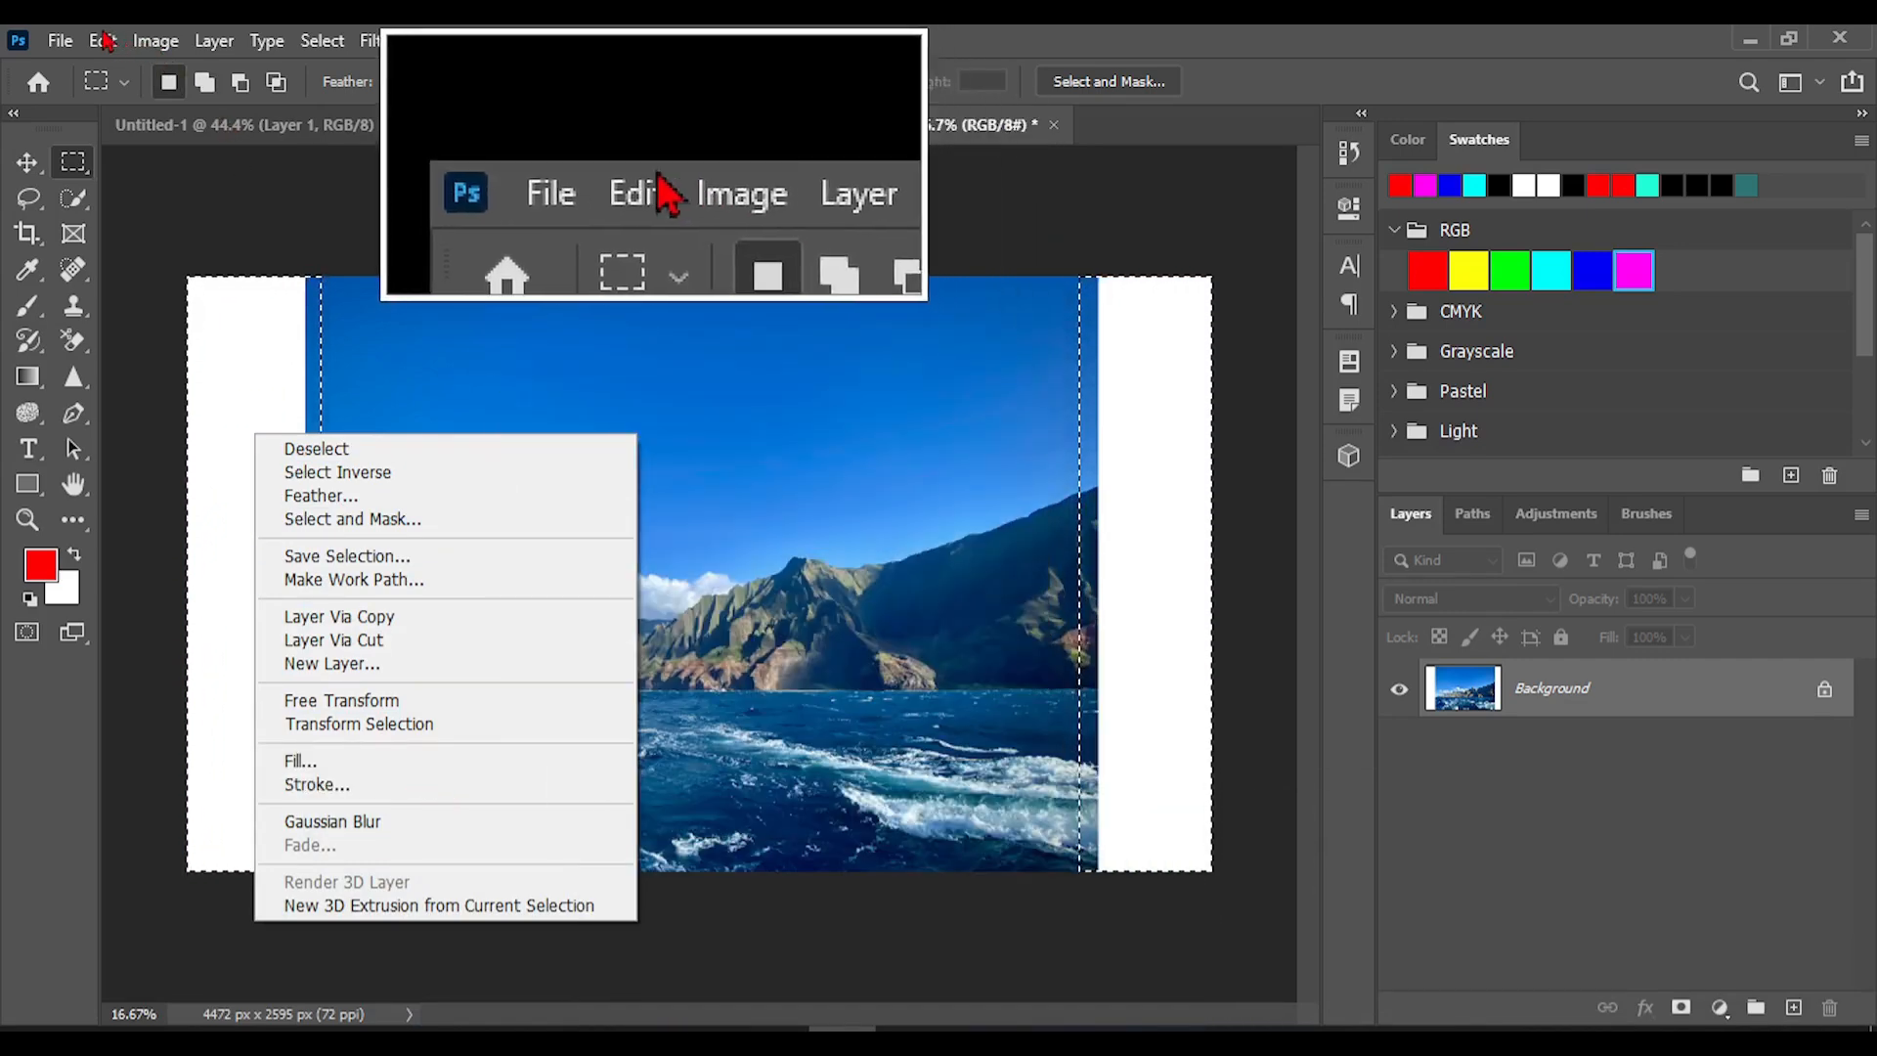
click(98, 40)
click(98, 40)
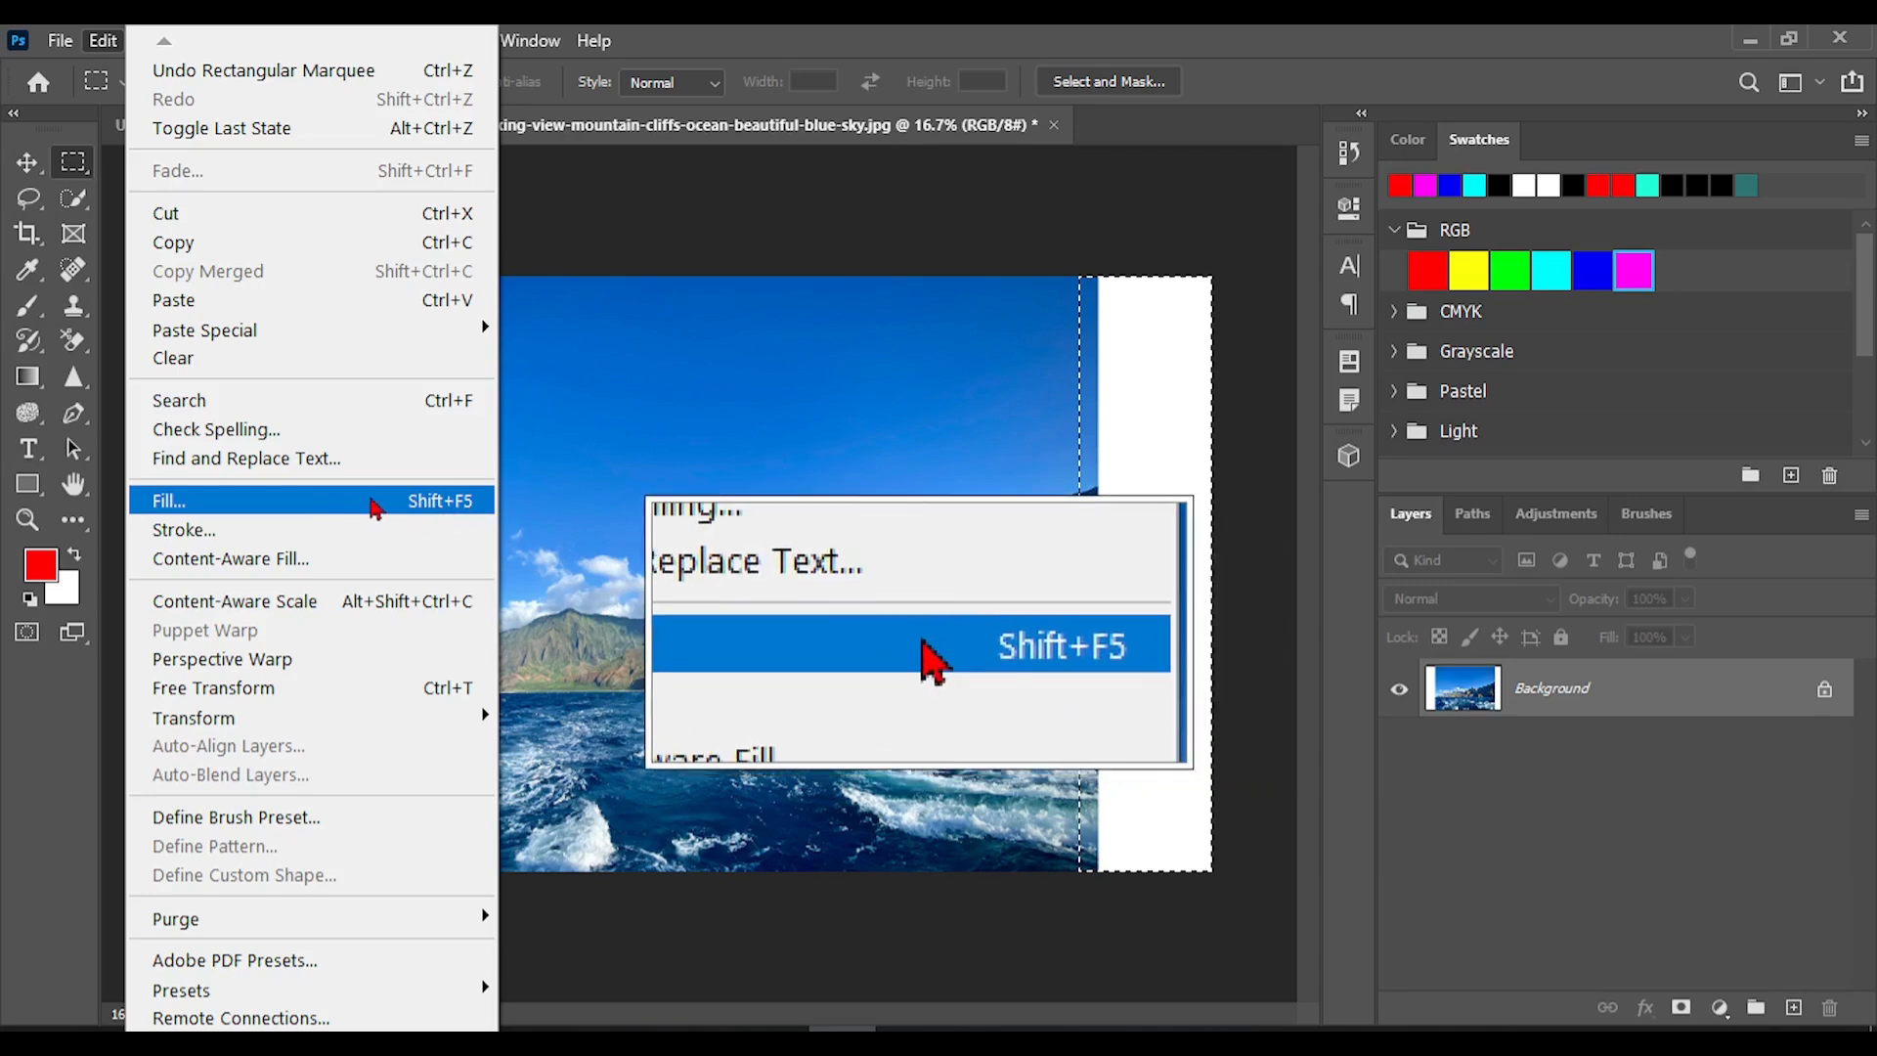
click(364, 507)
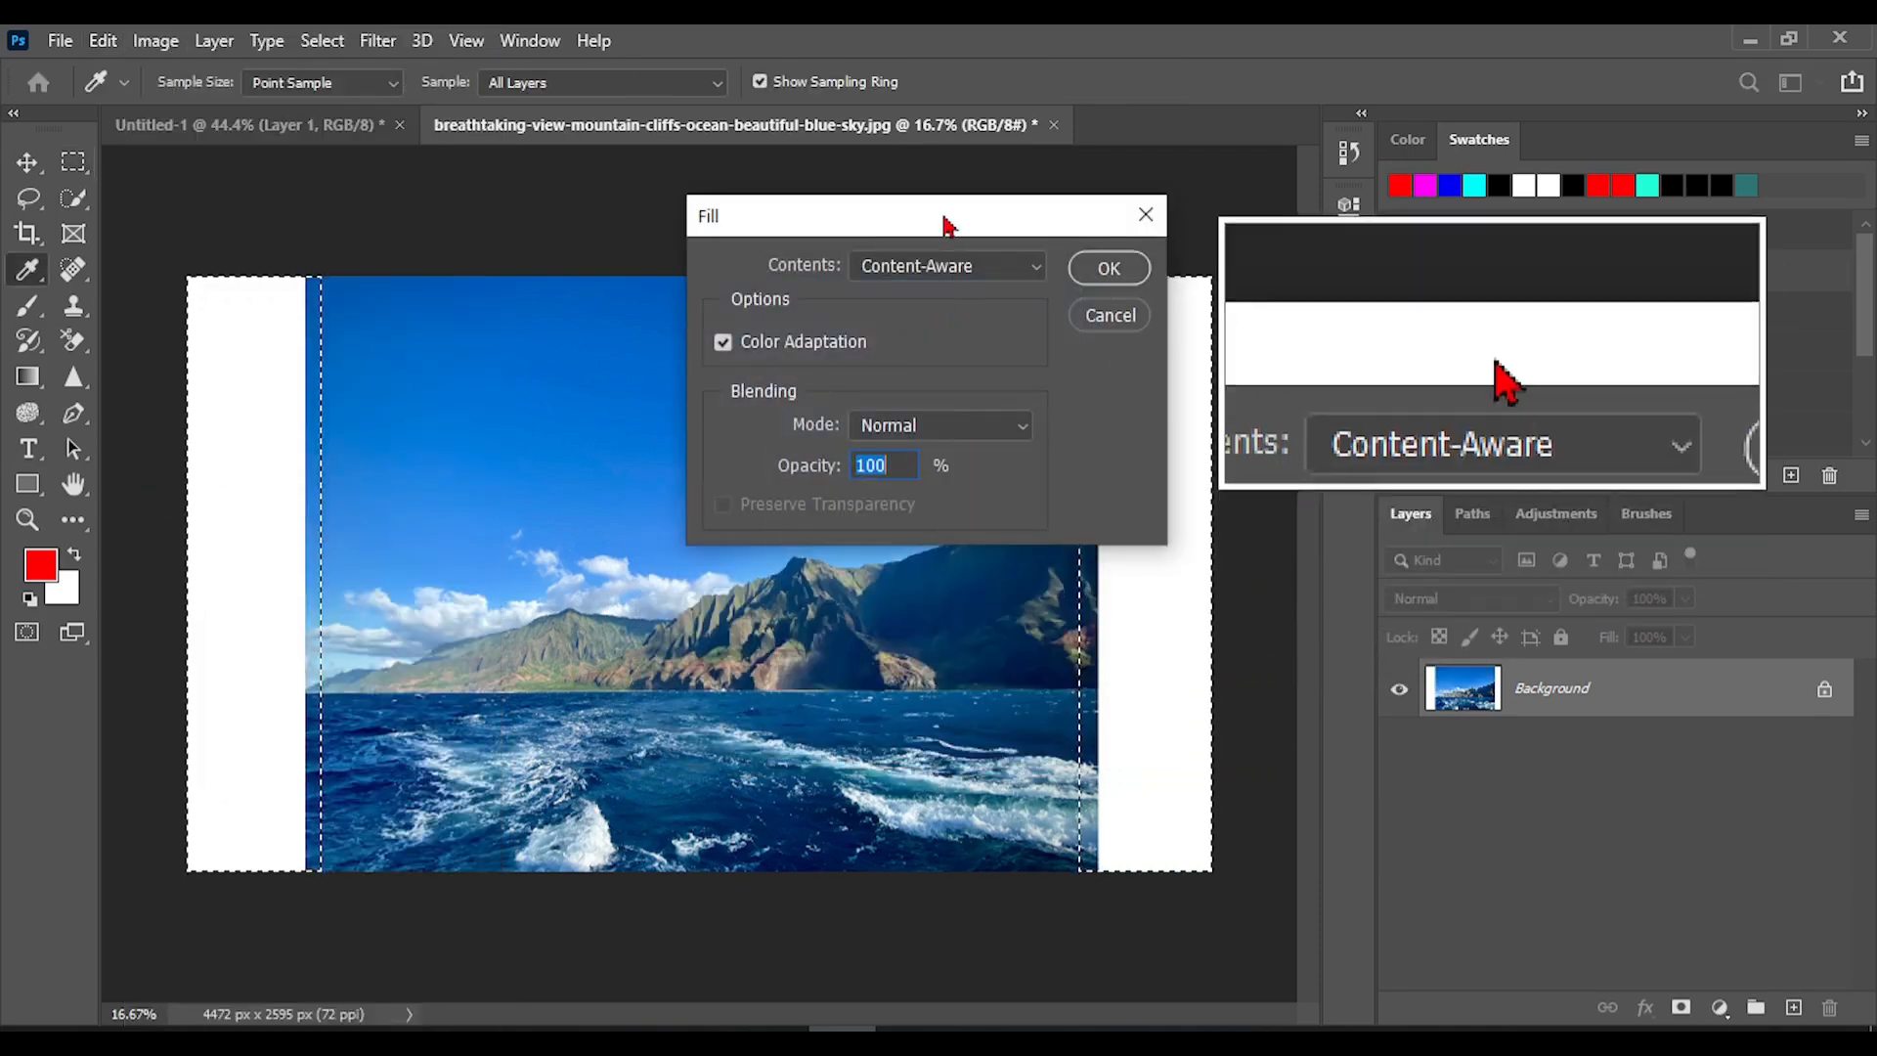
drag(895, 217, 798, 202)
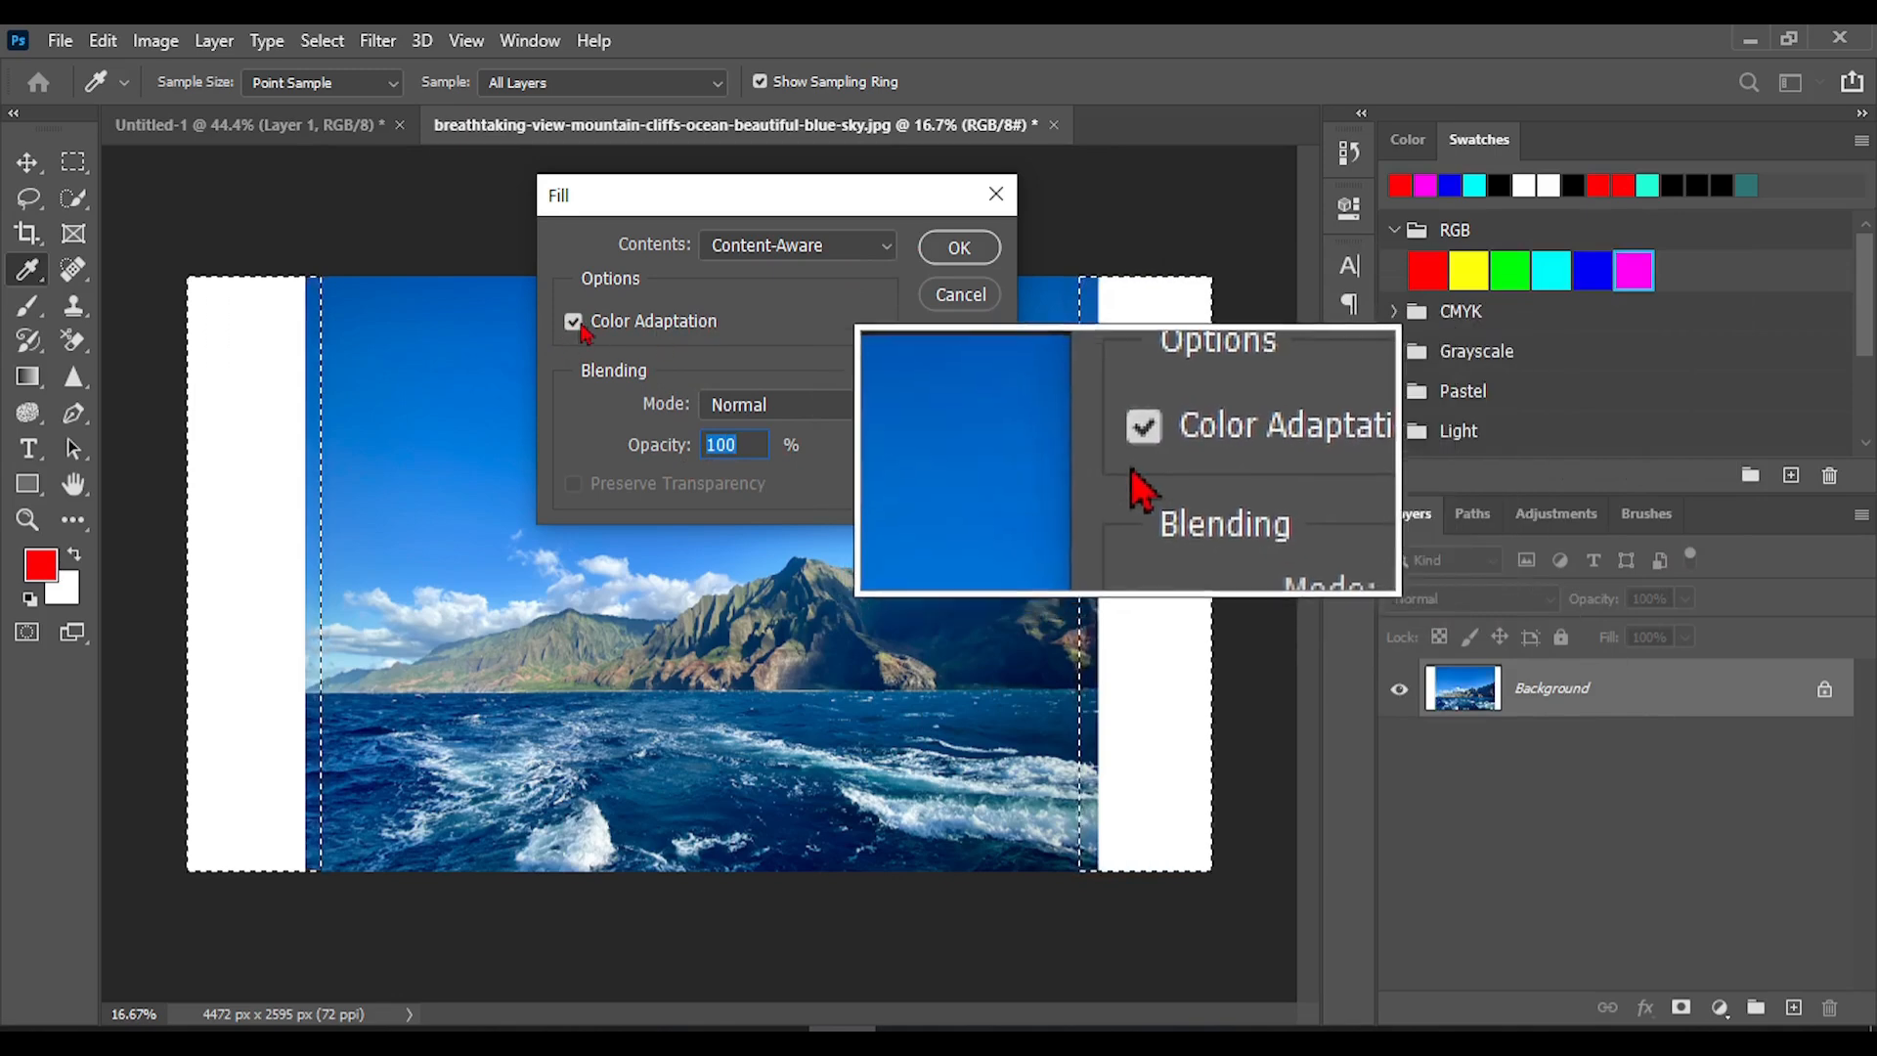
click(577, 322)
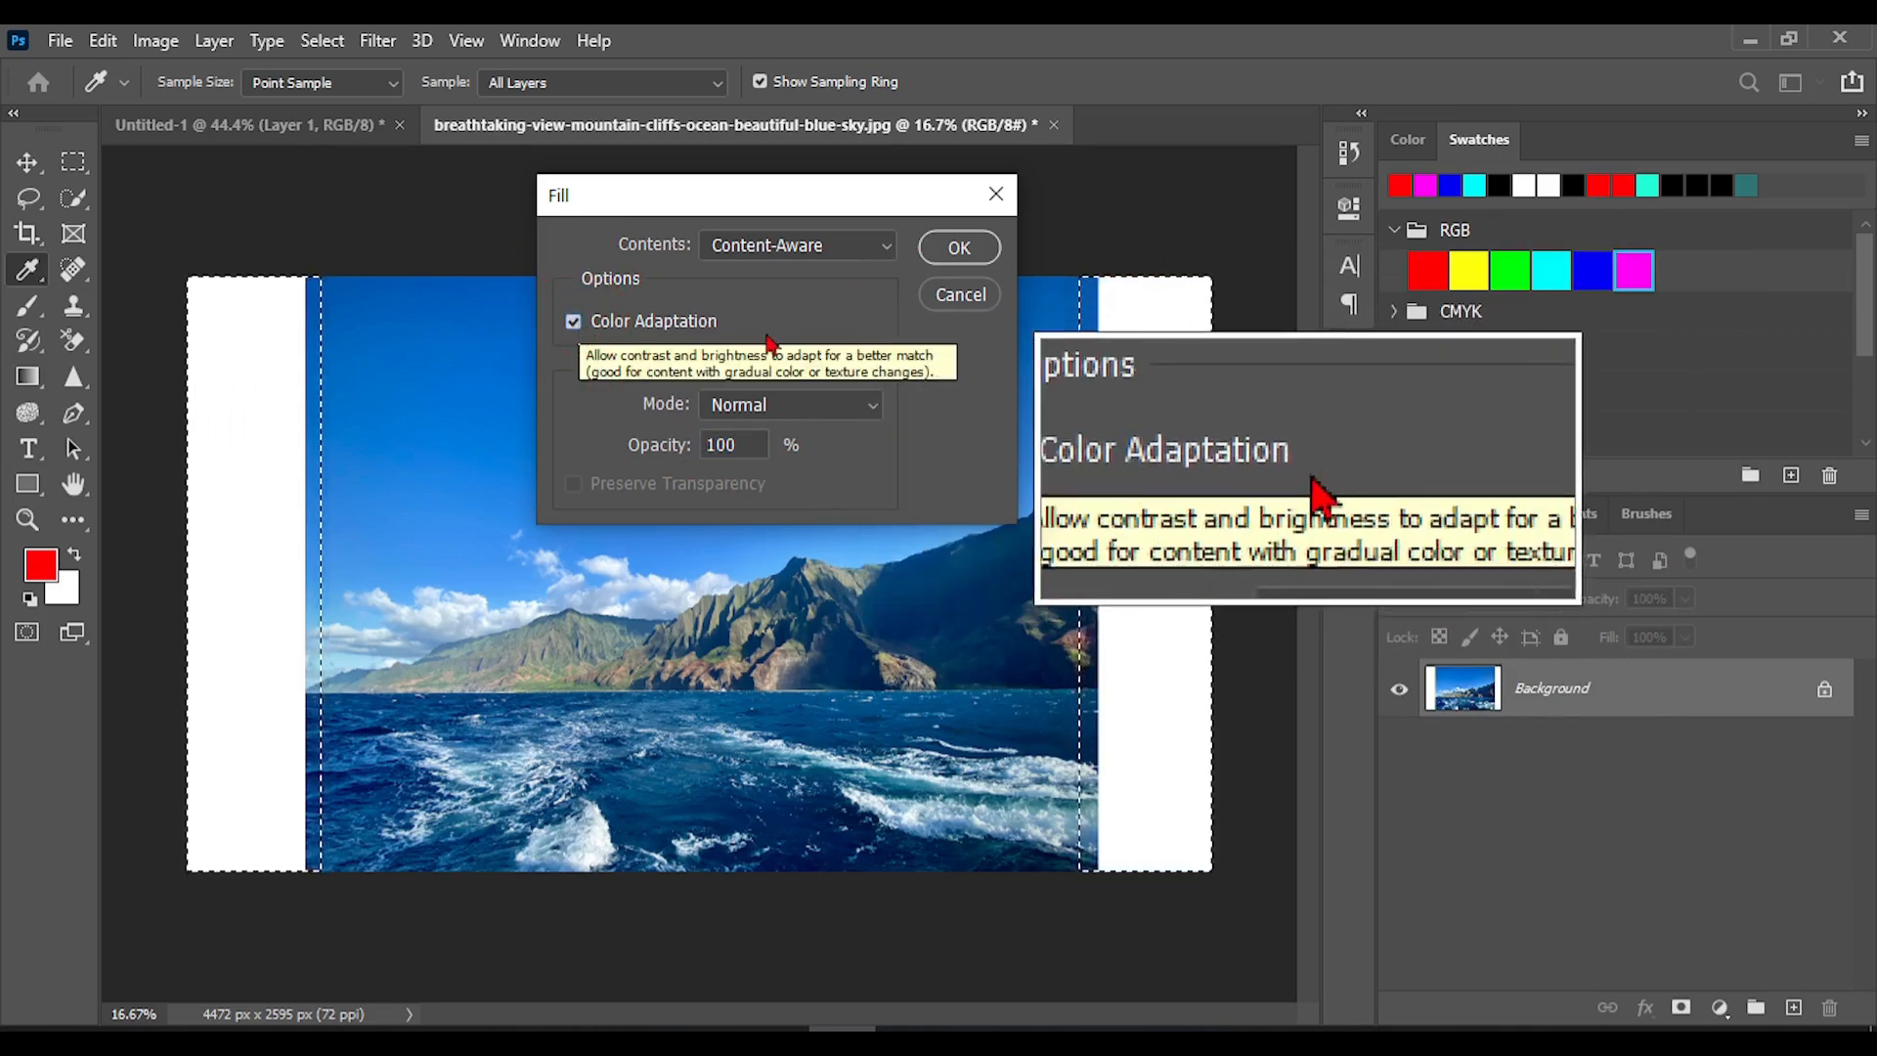
click(956, 248)
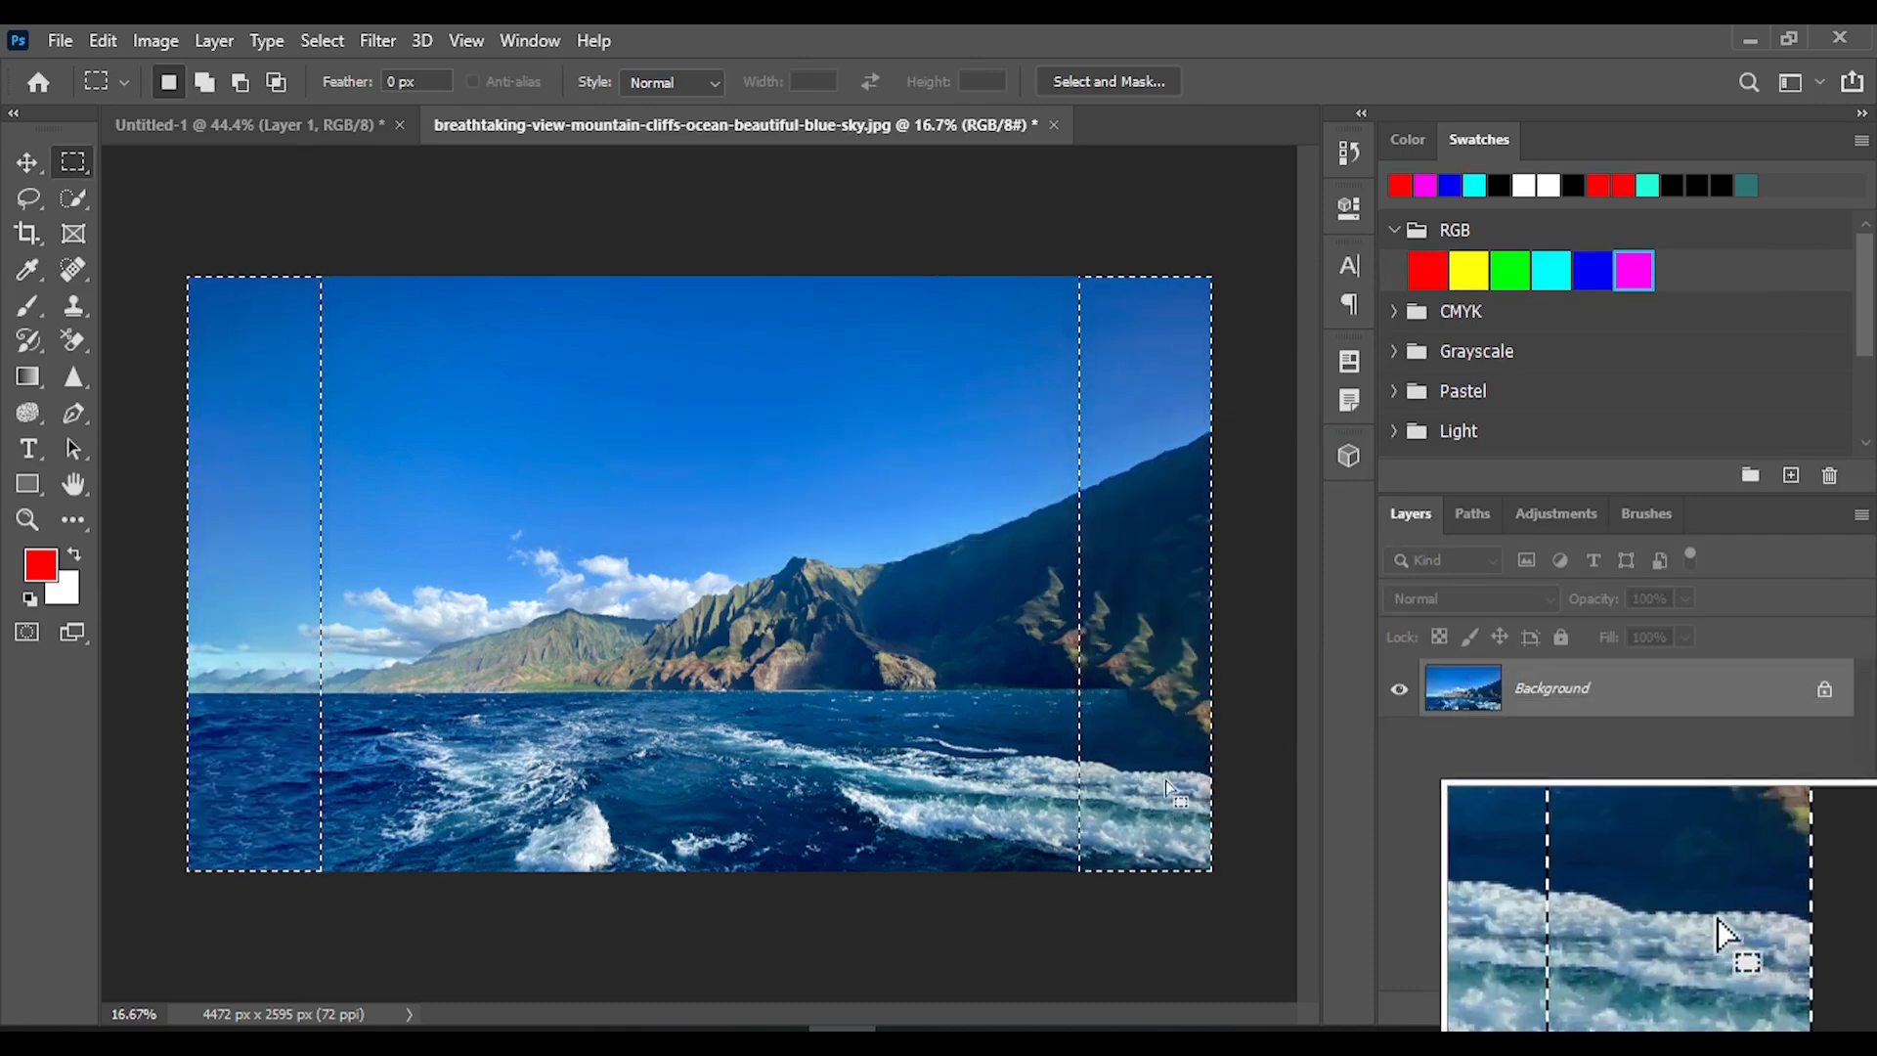
key(ctrl)
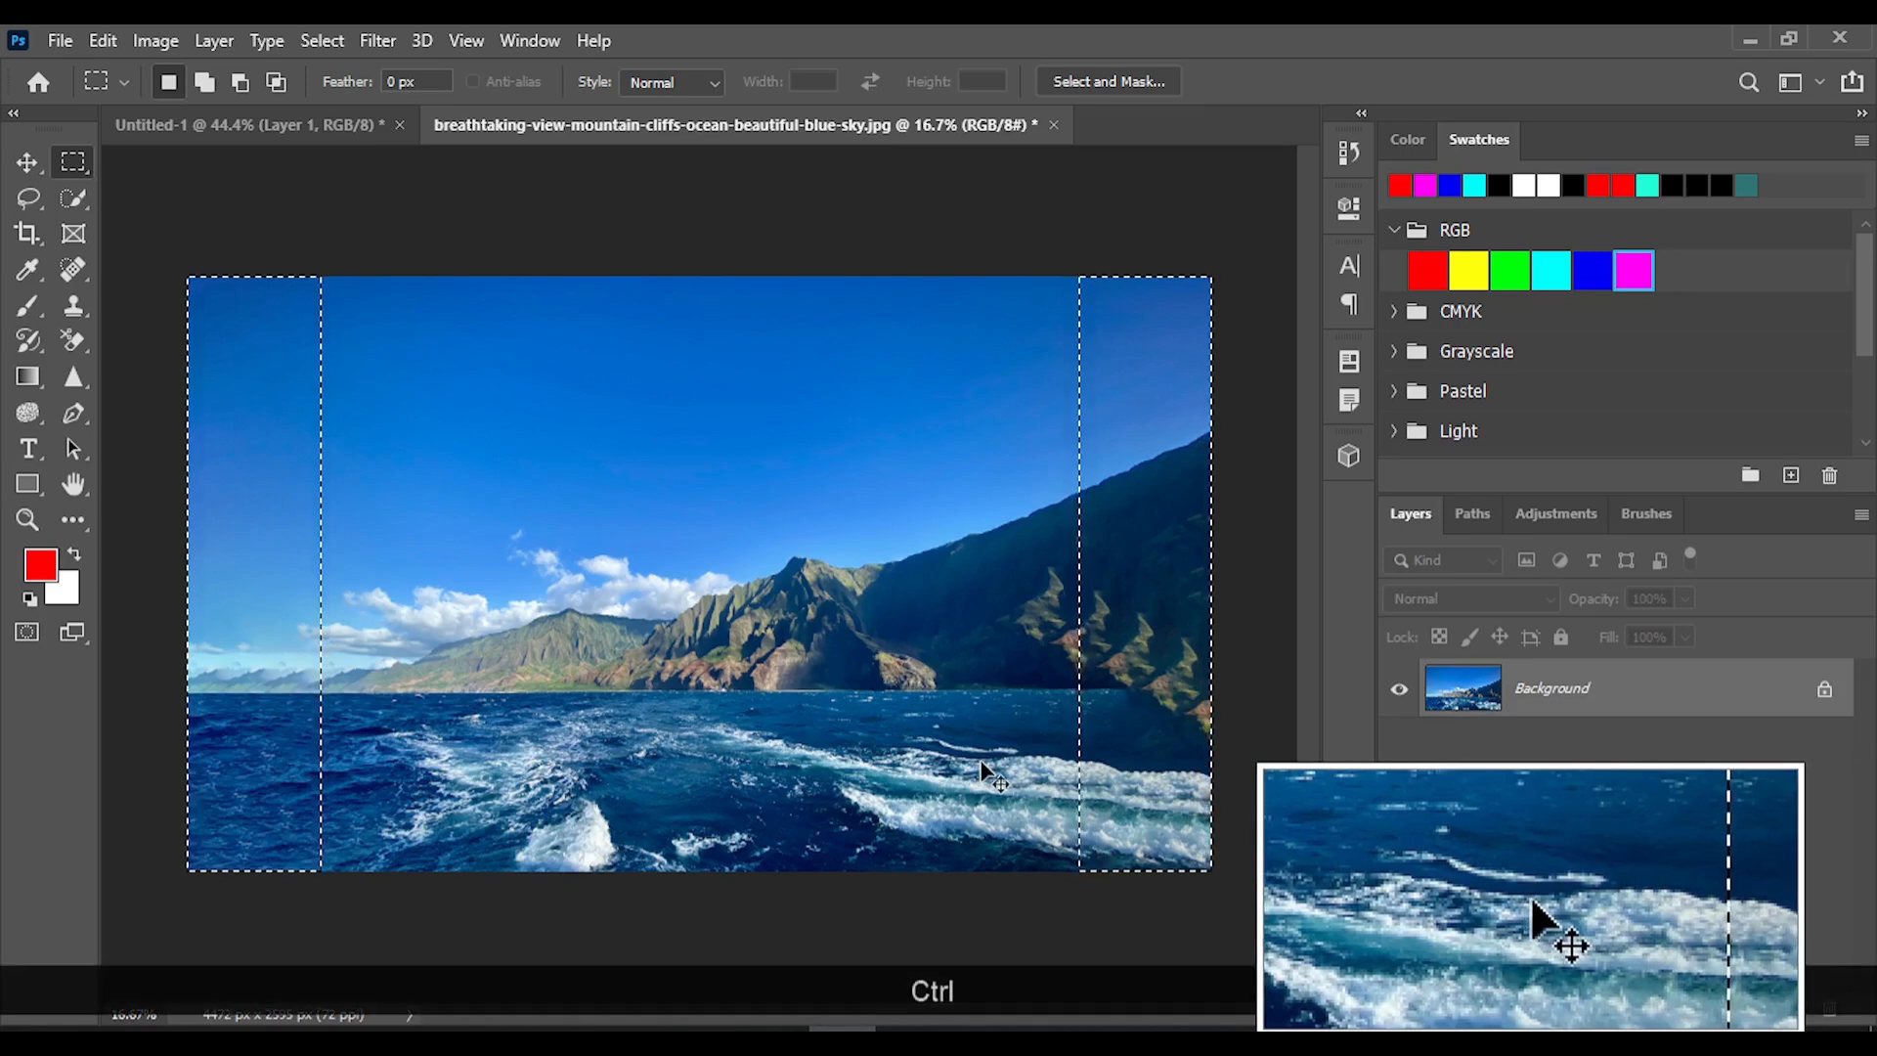
key(ctrl+d)
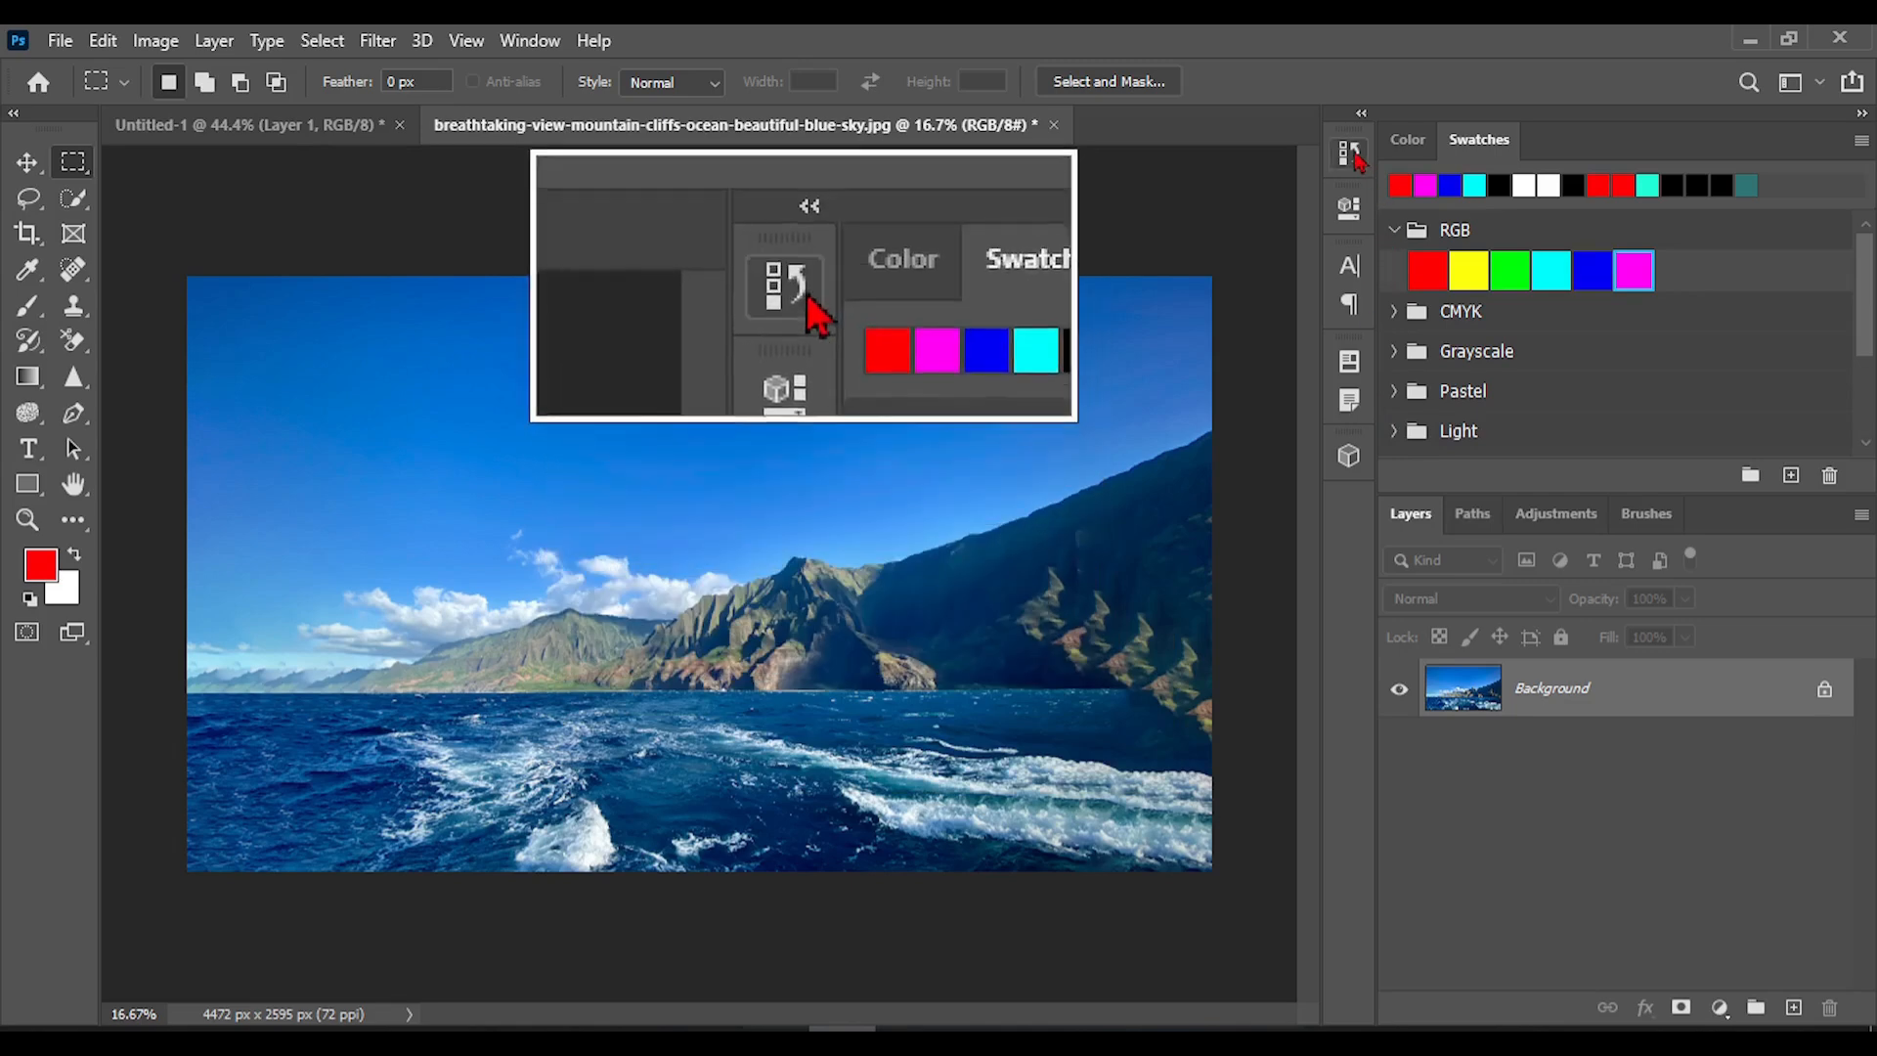
Step through the photo's history states, including the original snapshot, the last marquee, Fill and Deselect, to compare it before and after filling.
click(1350, 152)
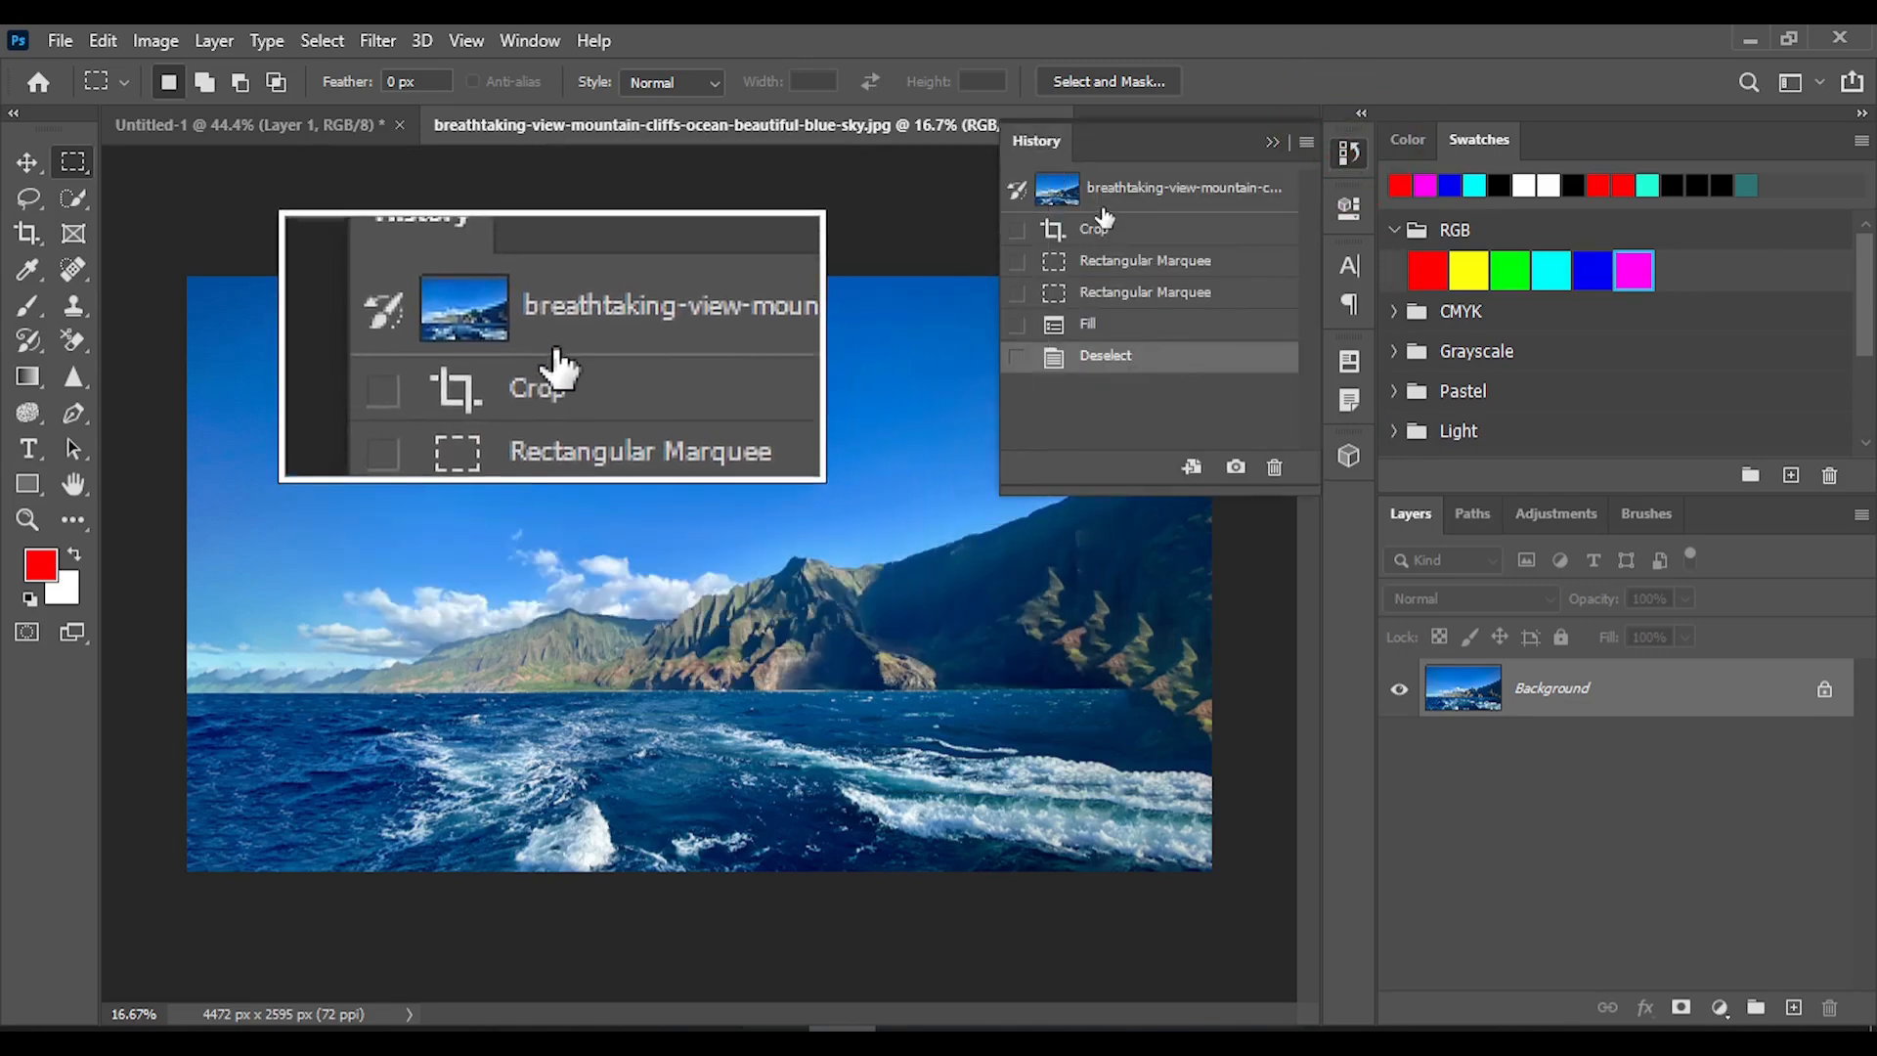
click(1099, 195)
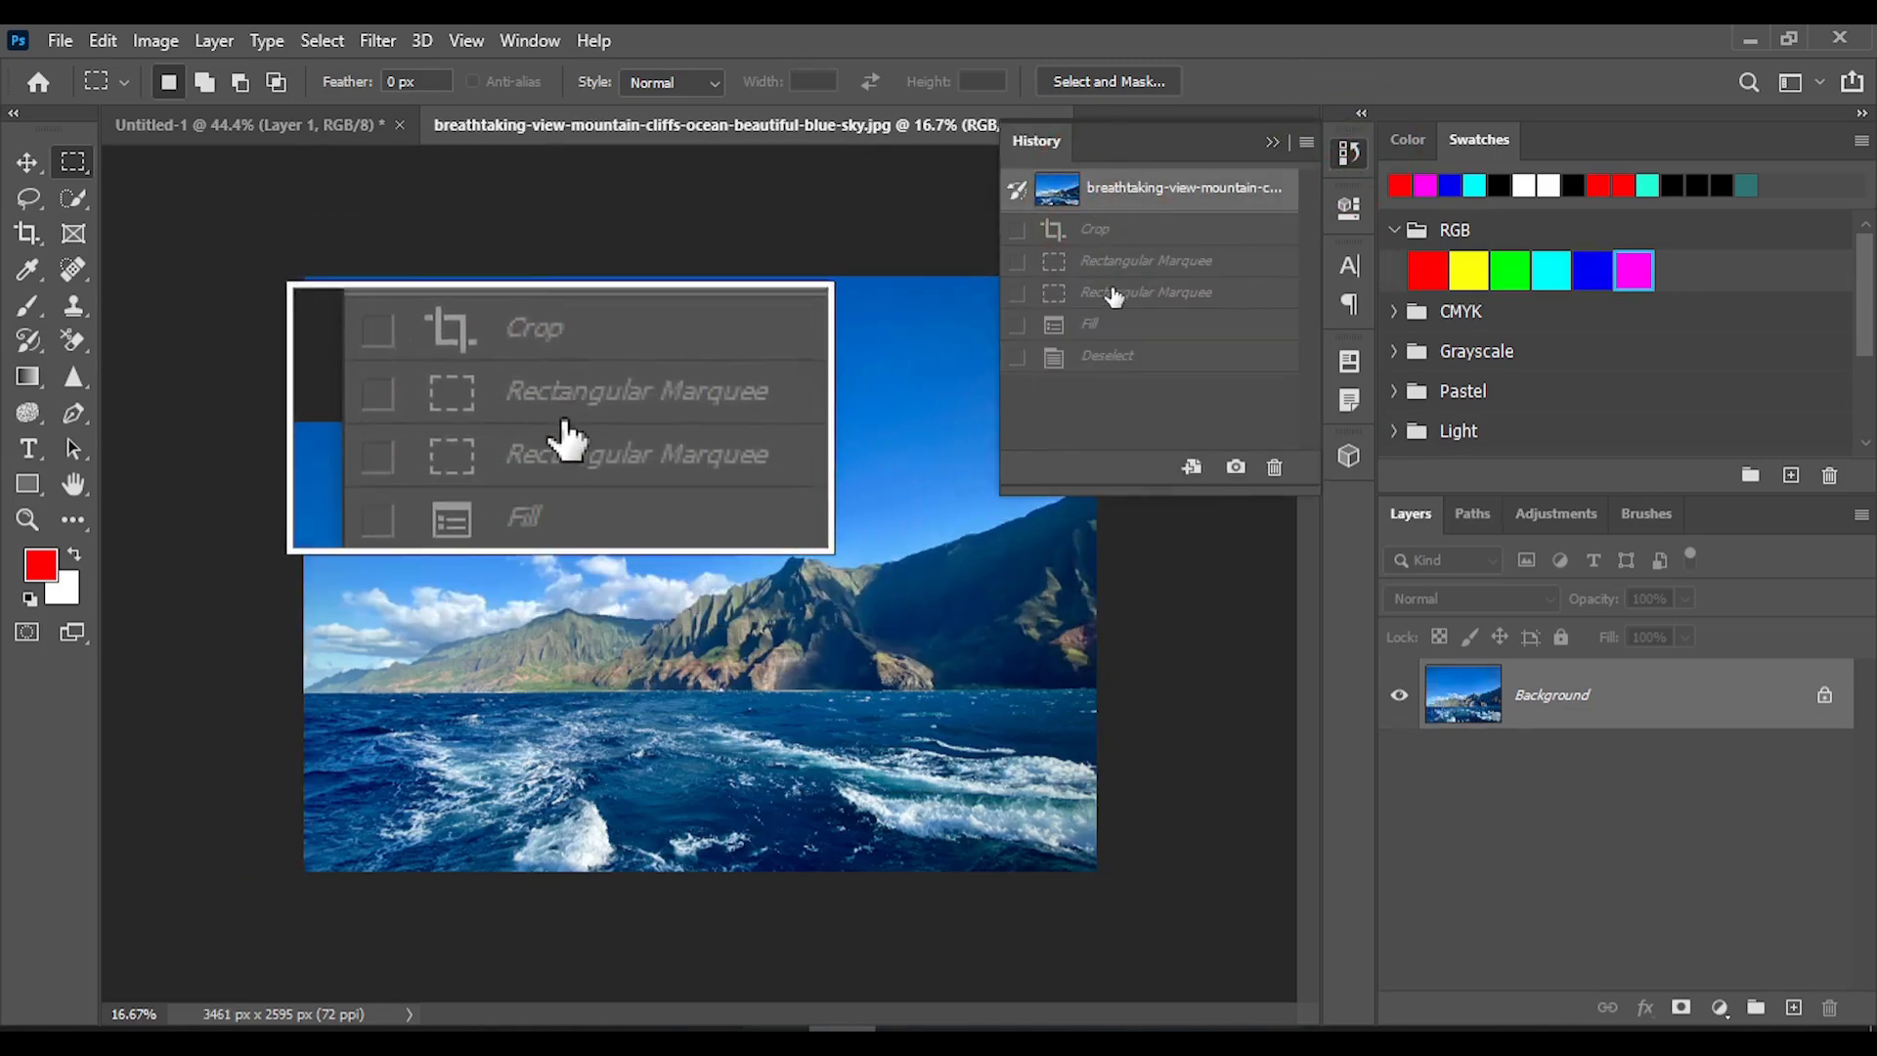
click(1102, 357)
click(1099, 328)
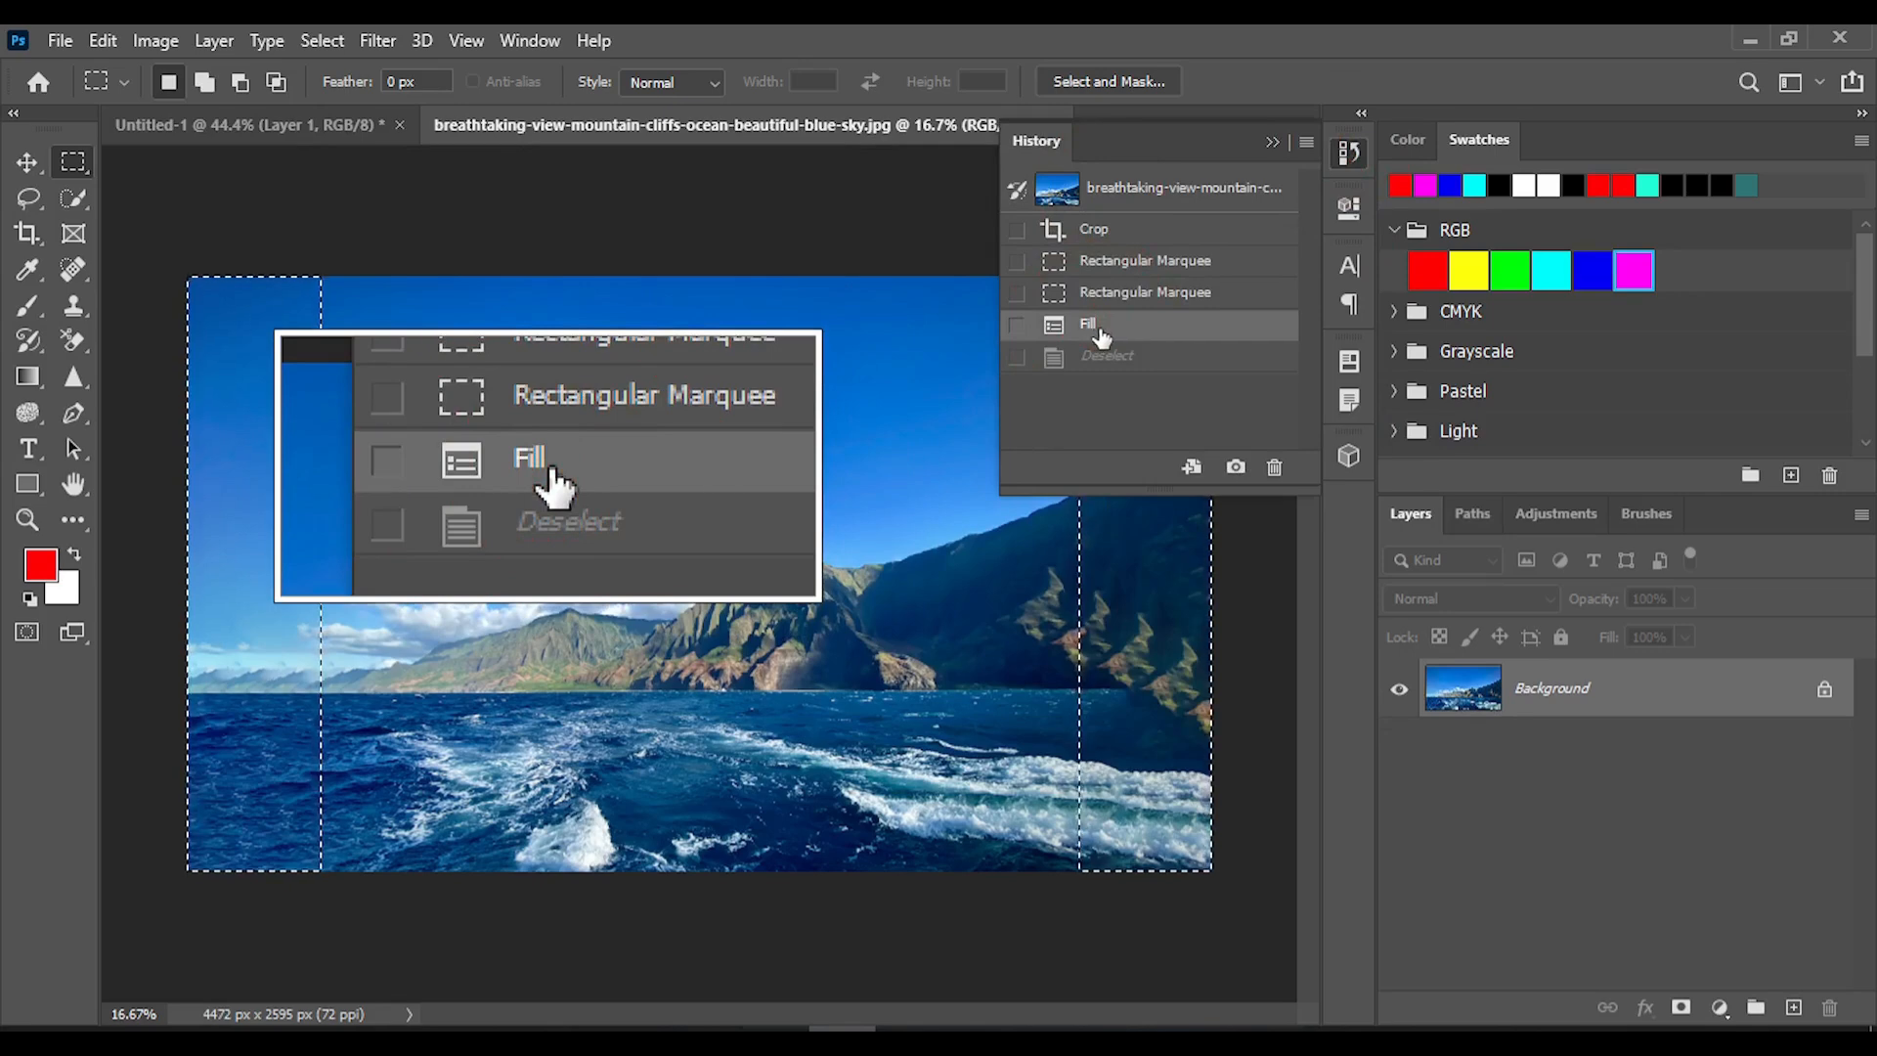
click(1104, 292)
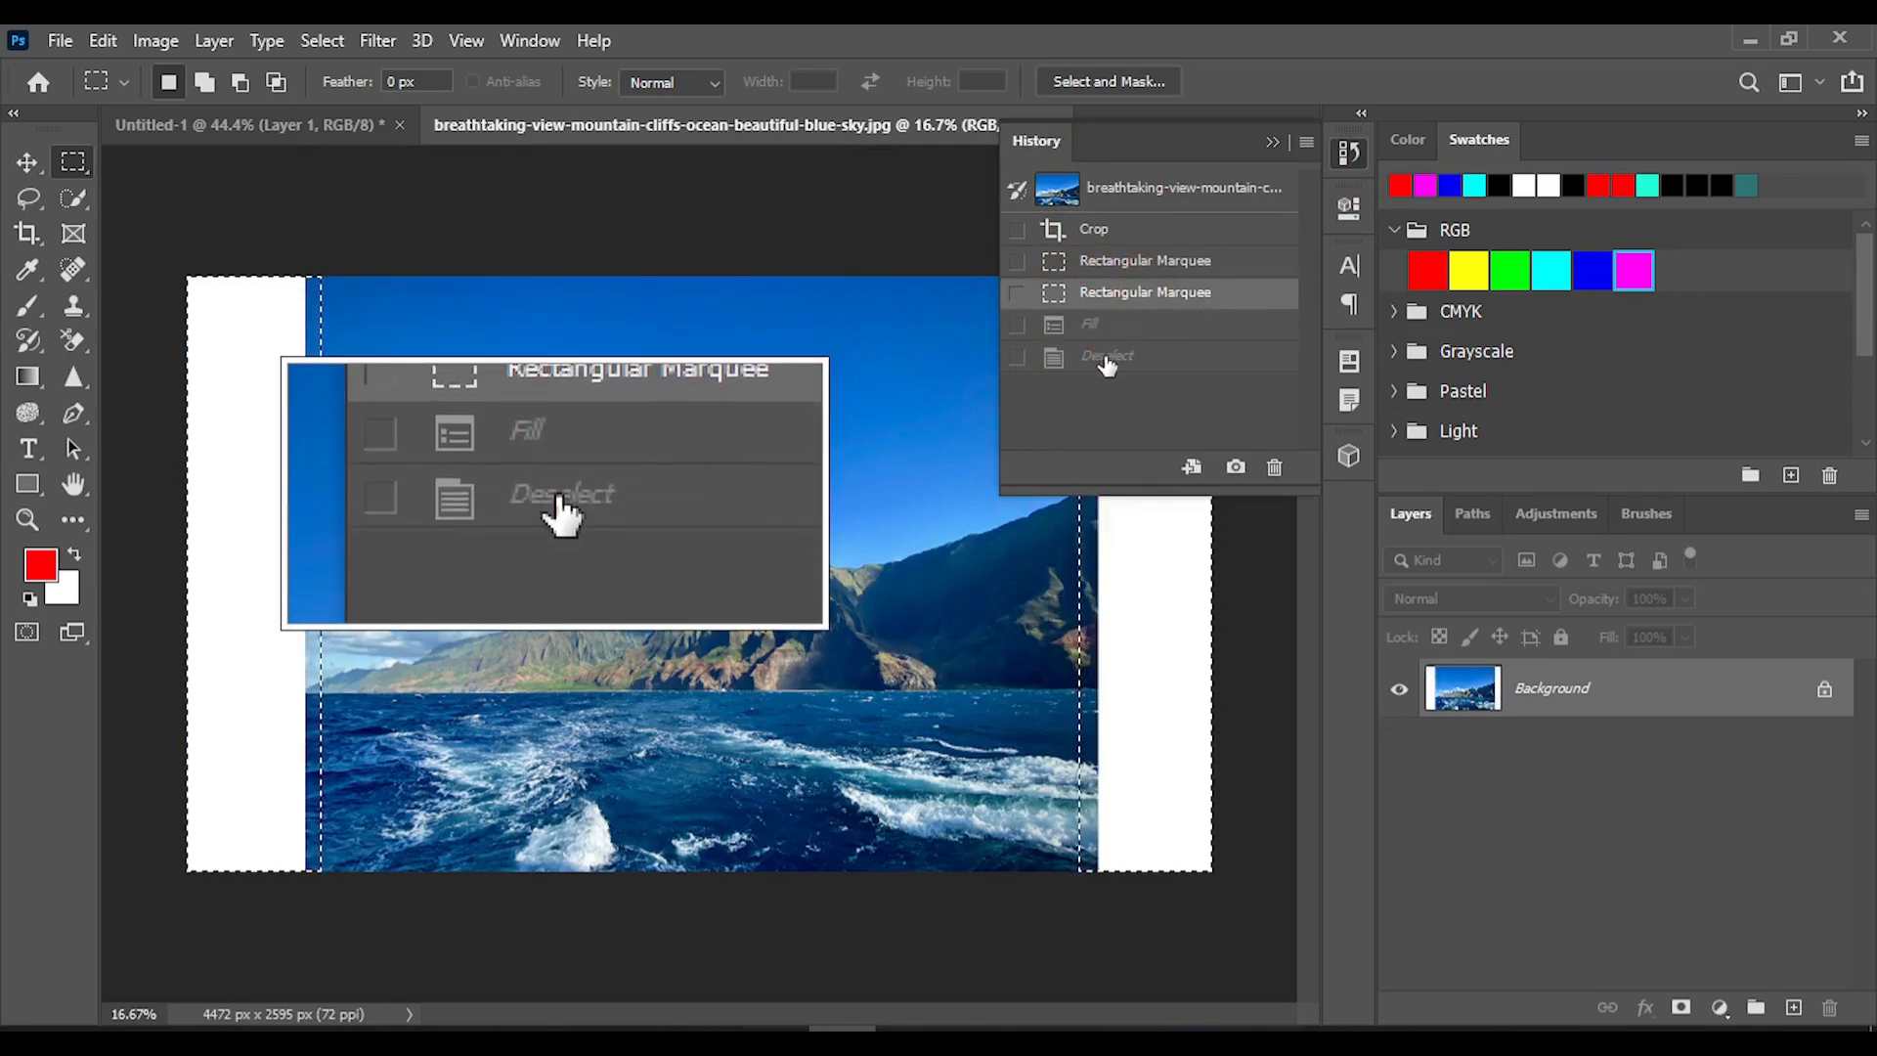
click(1105, 360)
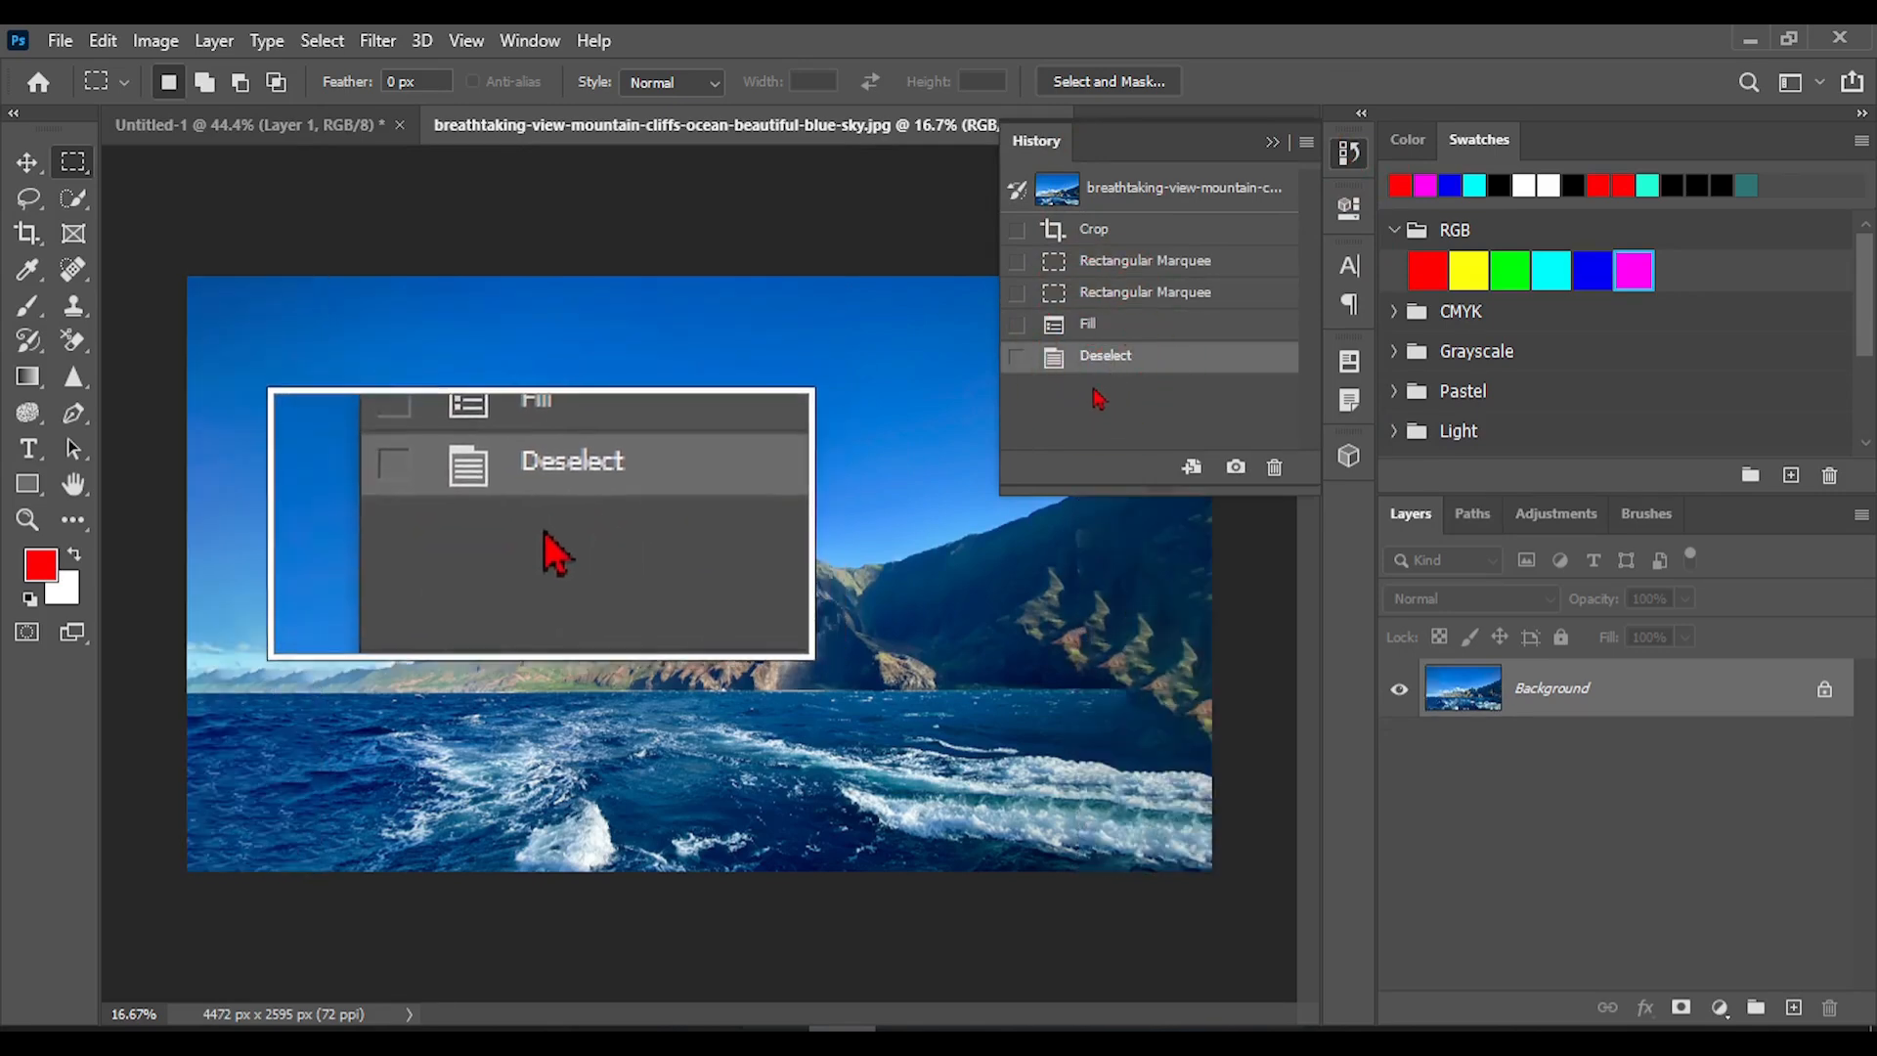
click(1273, 142)
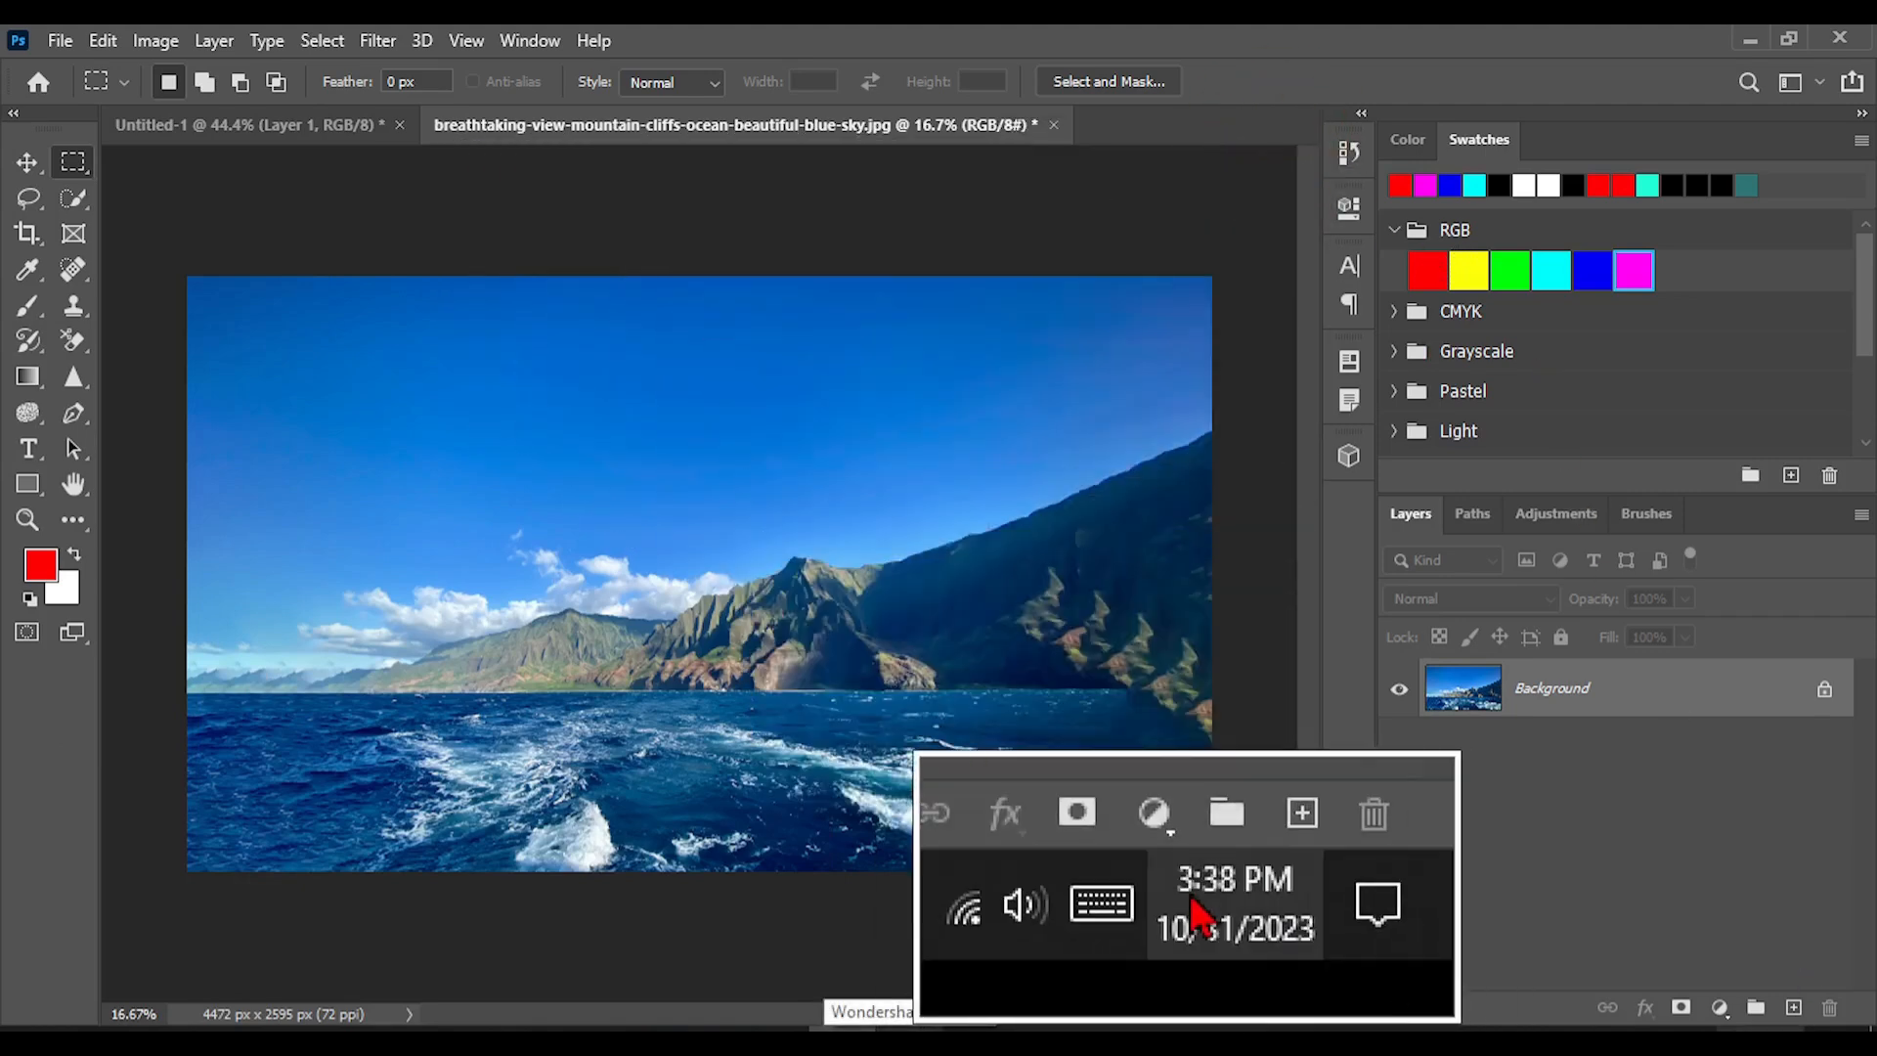
Undo the deselection and the content-aware fill so the two white side strips are selected again.
click(103, 40)
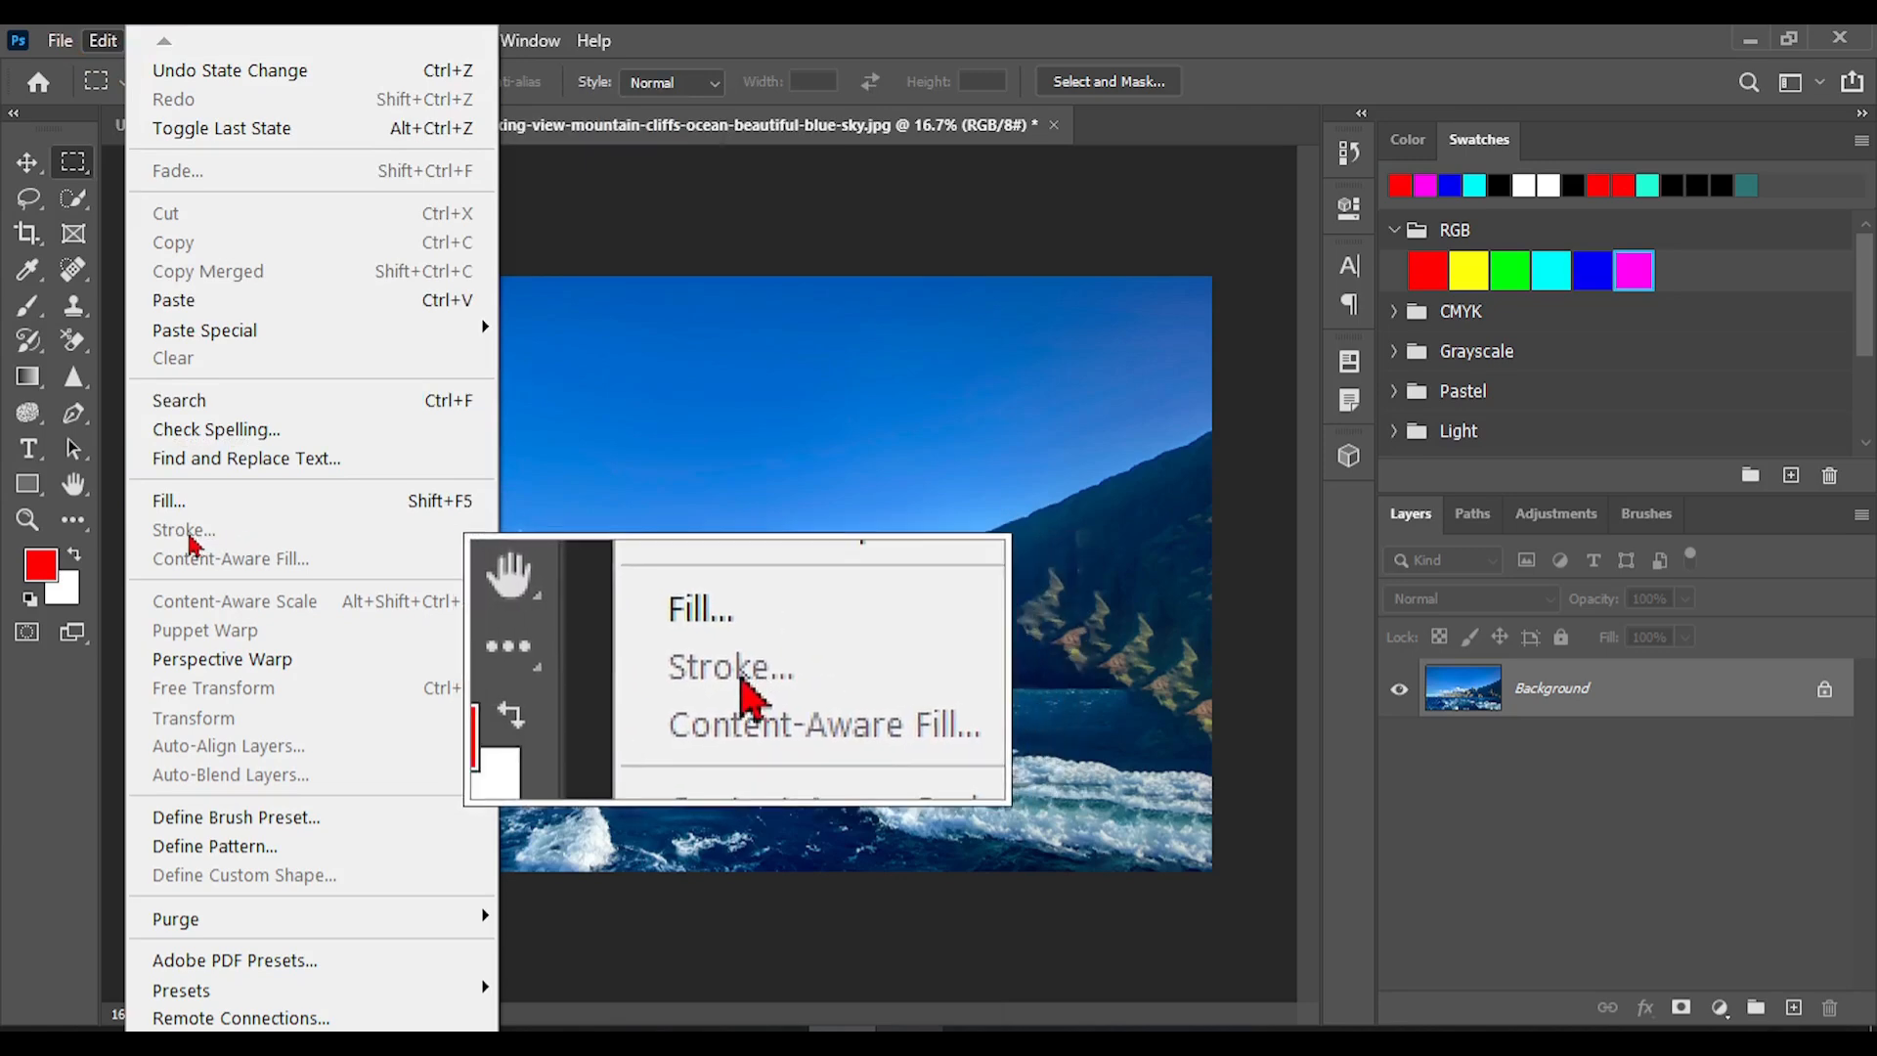
click(812, 500)
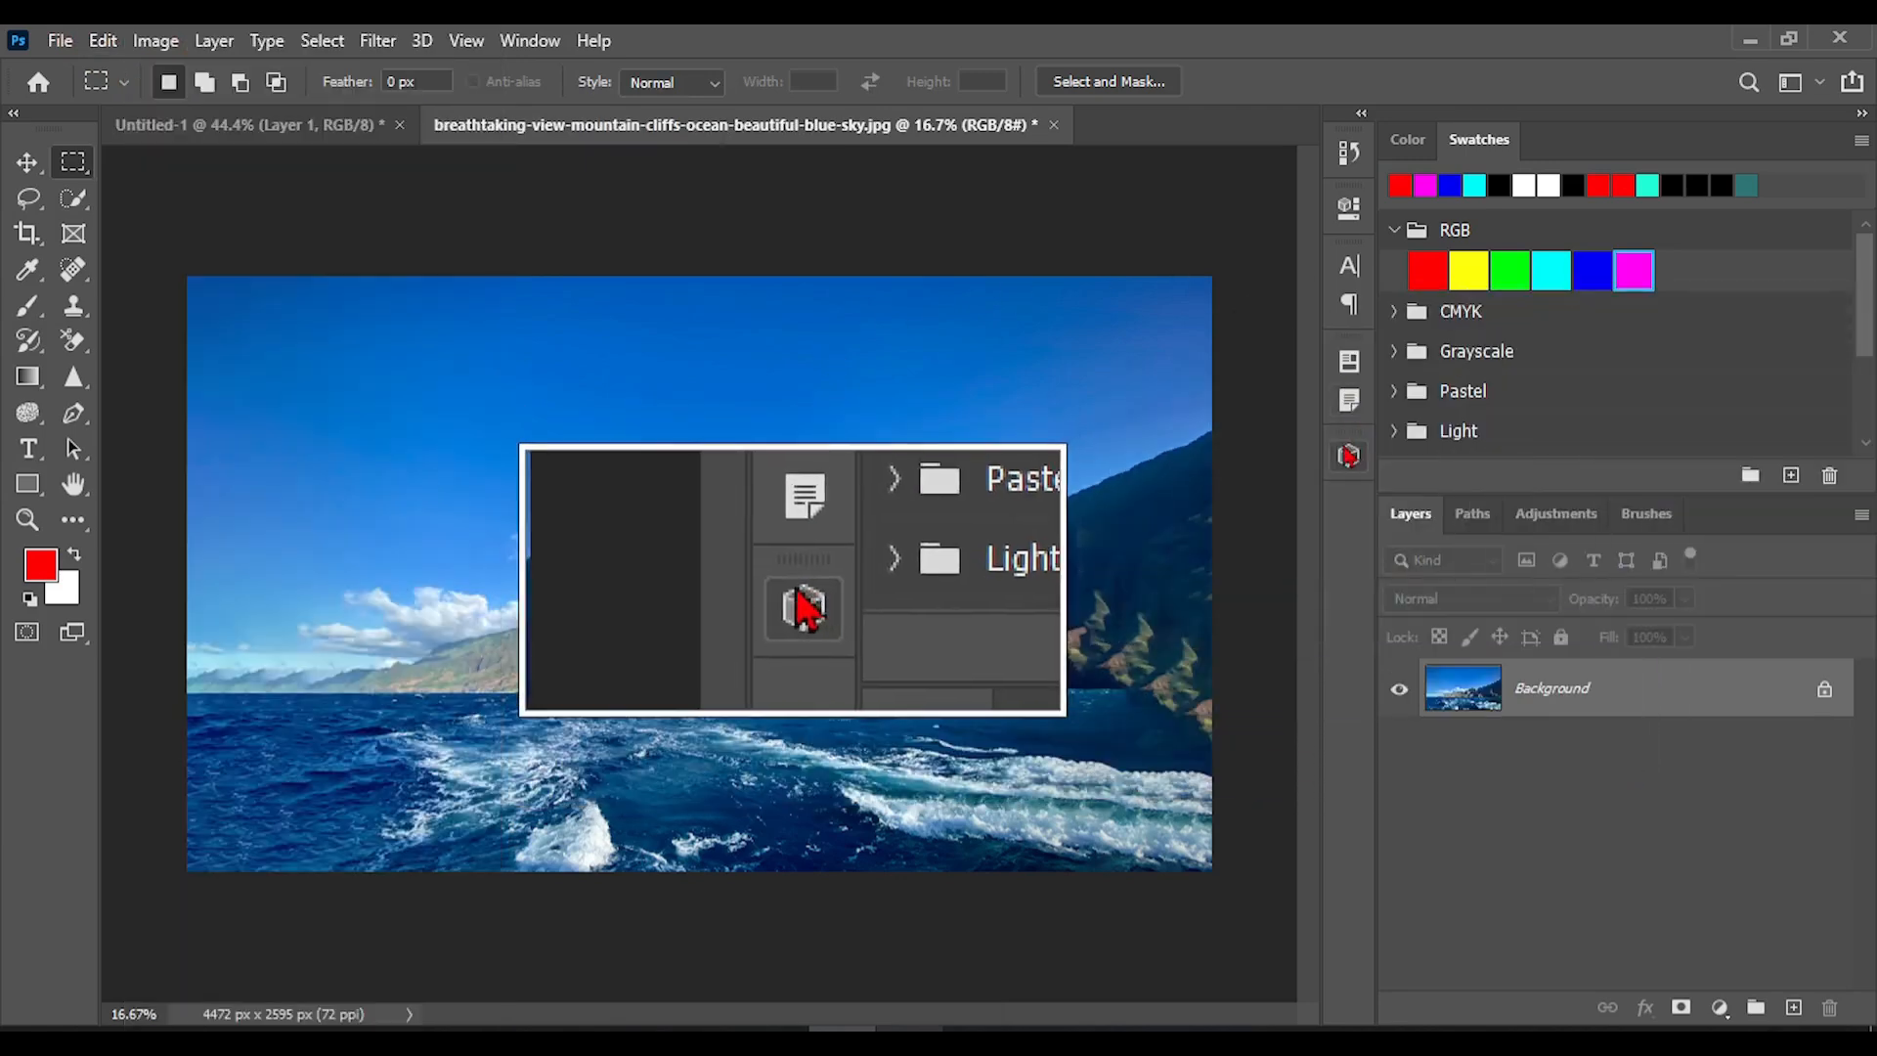
key(ctrl+z)
key(ctrl+z)
key(ctrl+z)
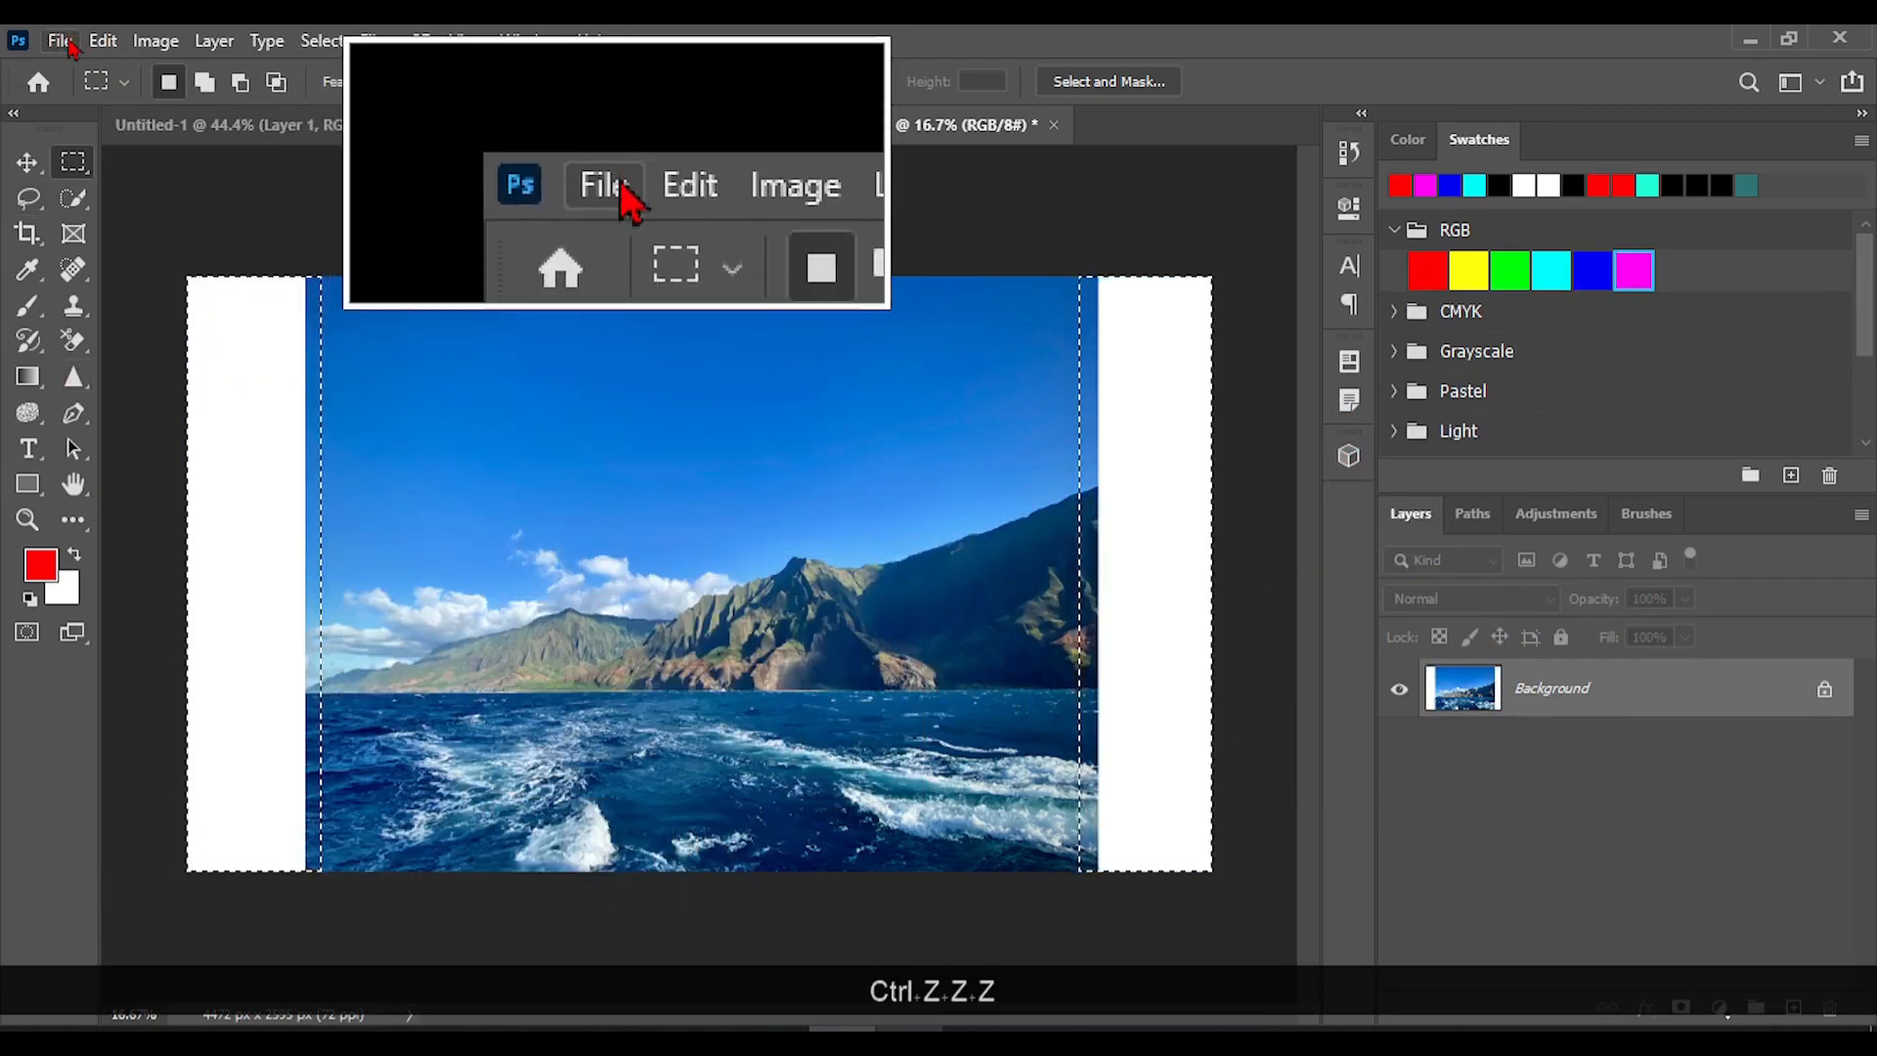
Stroke the selected side strips with a red outline 5 px wide, located Outside, in Normal mode at 100% opacity.
click(103, 40)
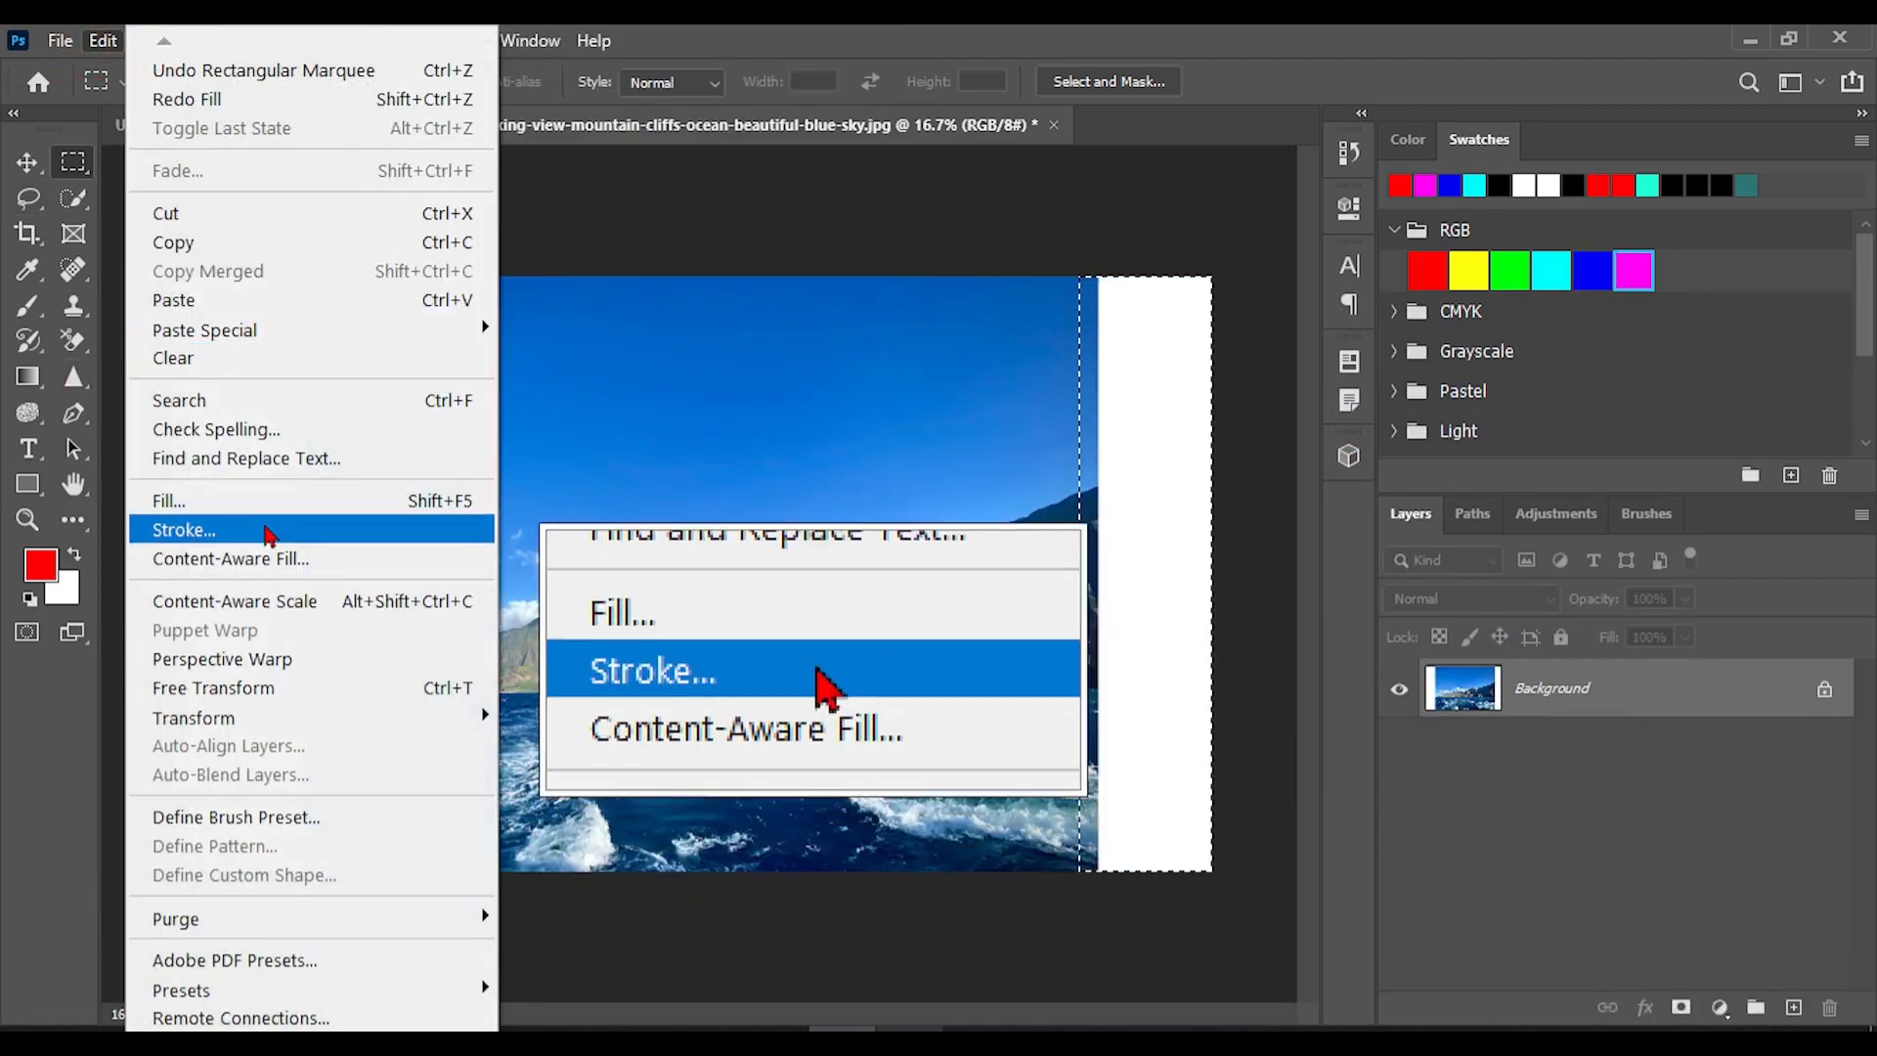
click(262, 529)
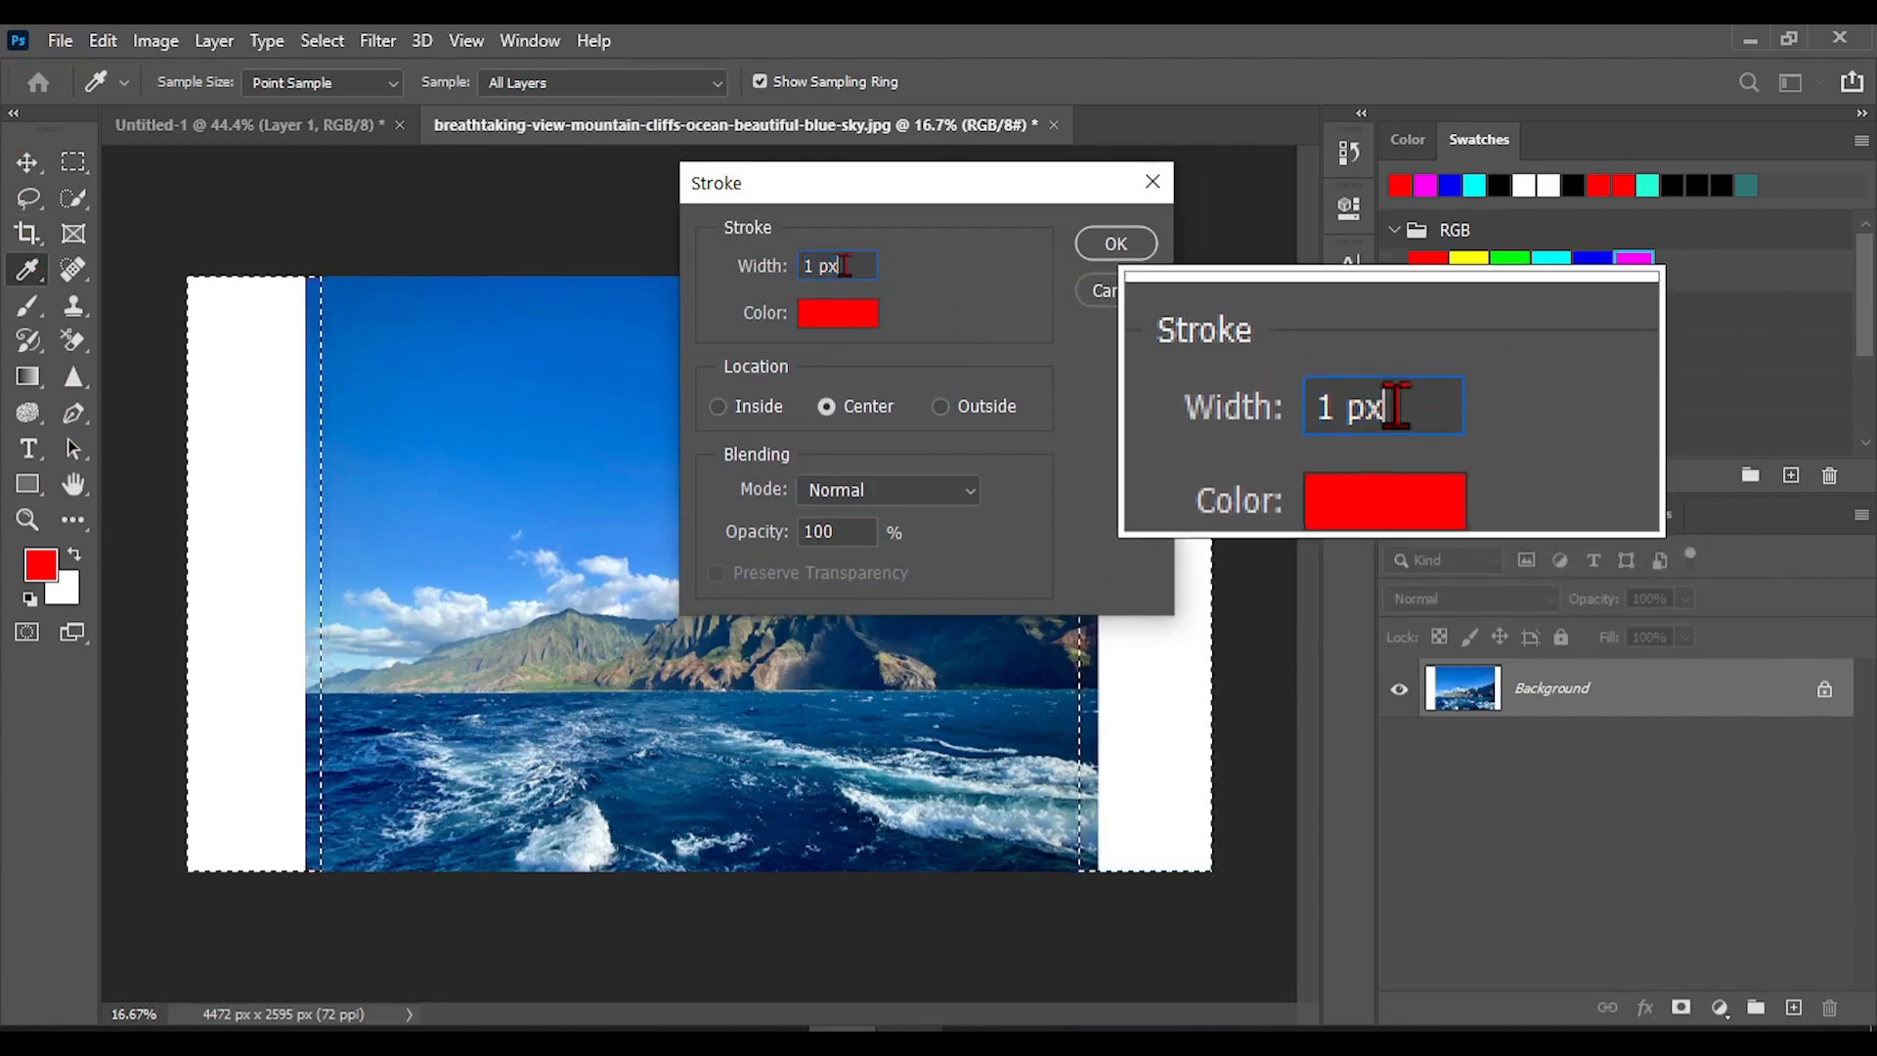
drag(844, 265, 801, 265)
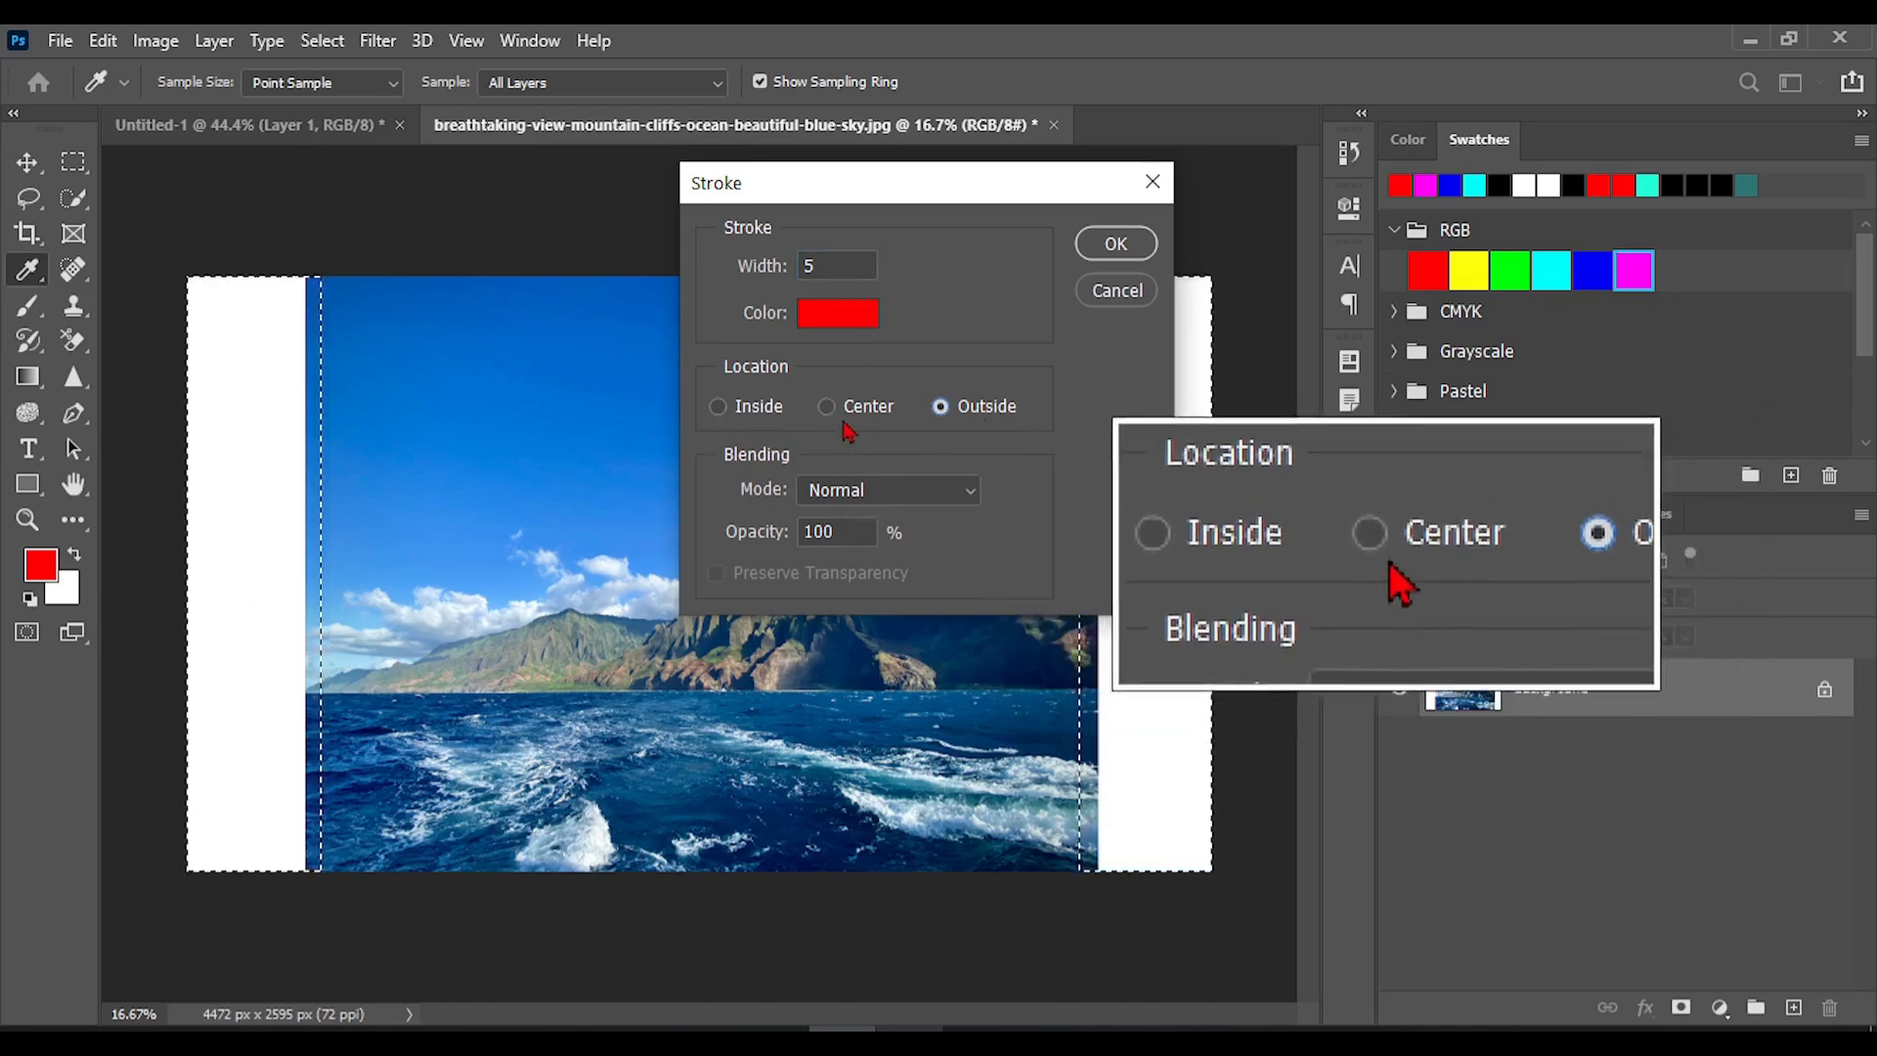
click(1116, 243)
Marquee a rectangle over the sky and mountains, stroke it with a 5 px red outline located Outside, and deselect.
key(m)
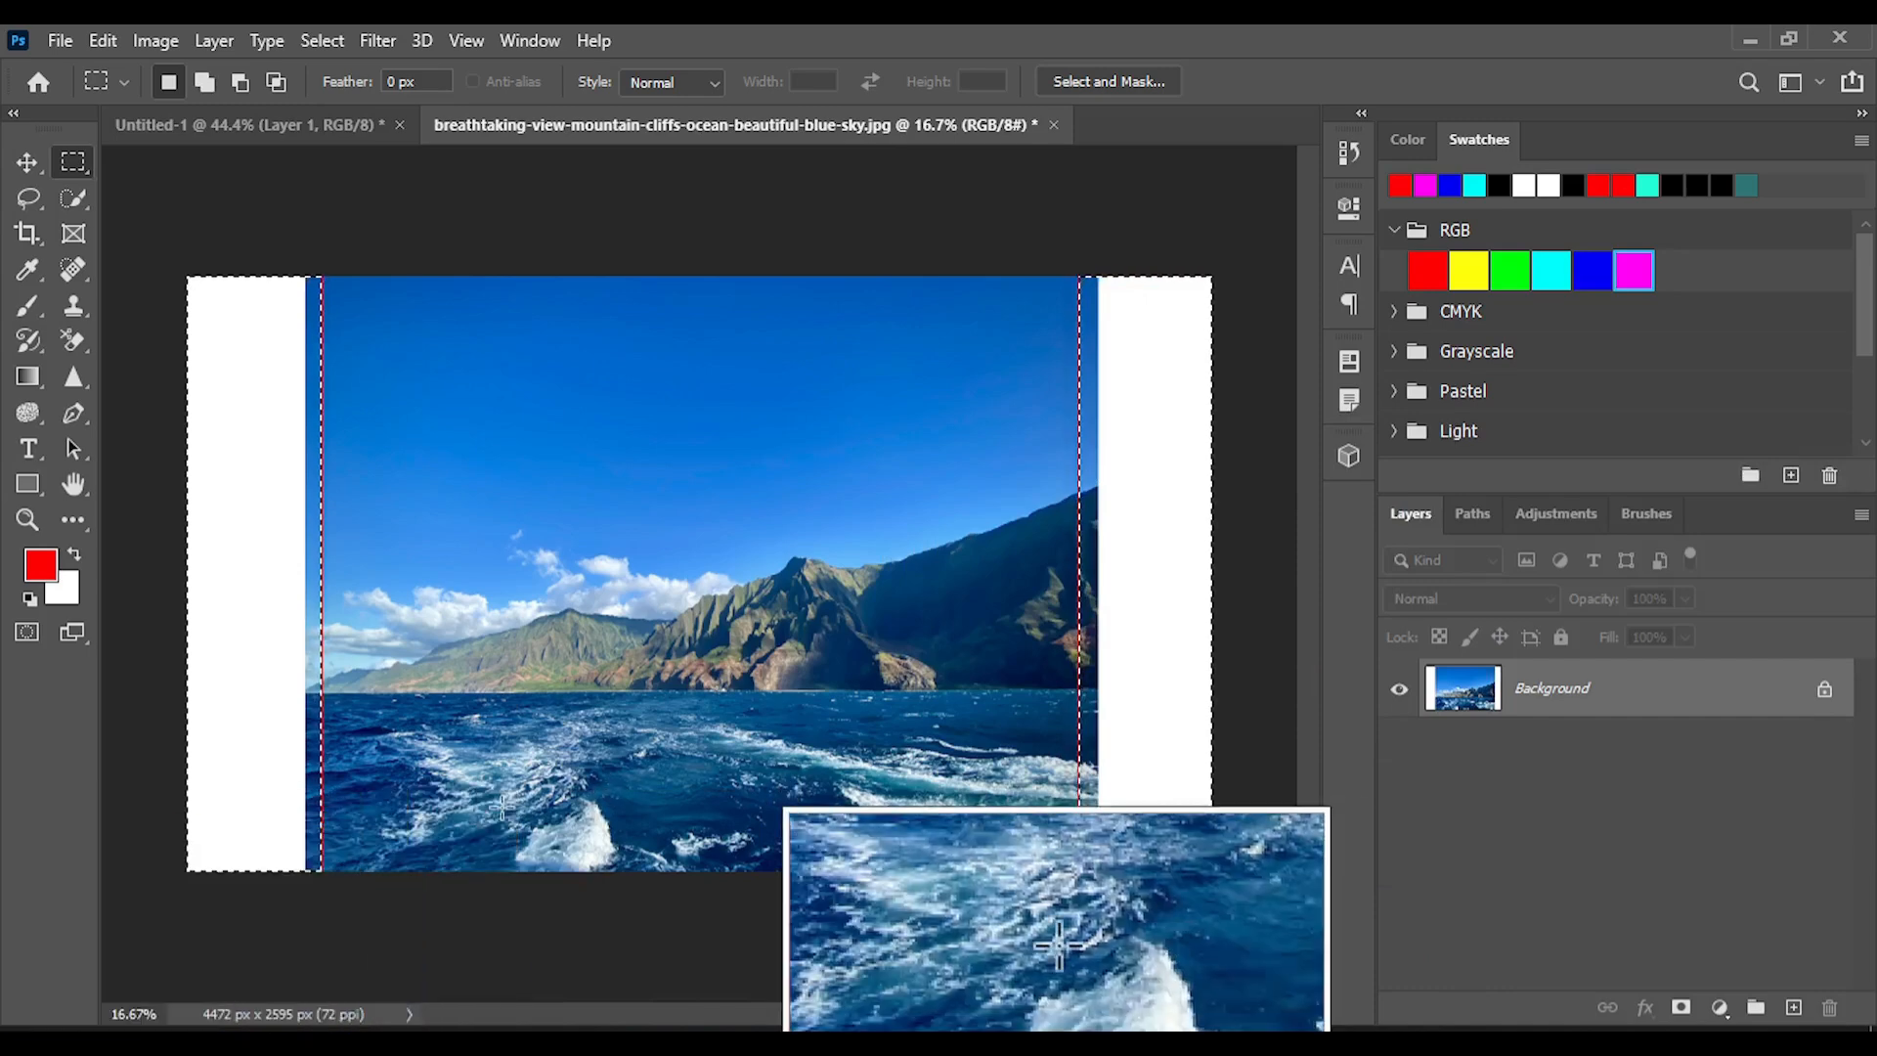
drag(519, 419, 894, 684)
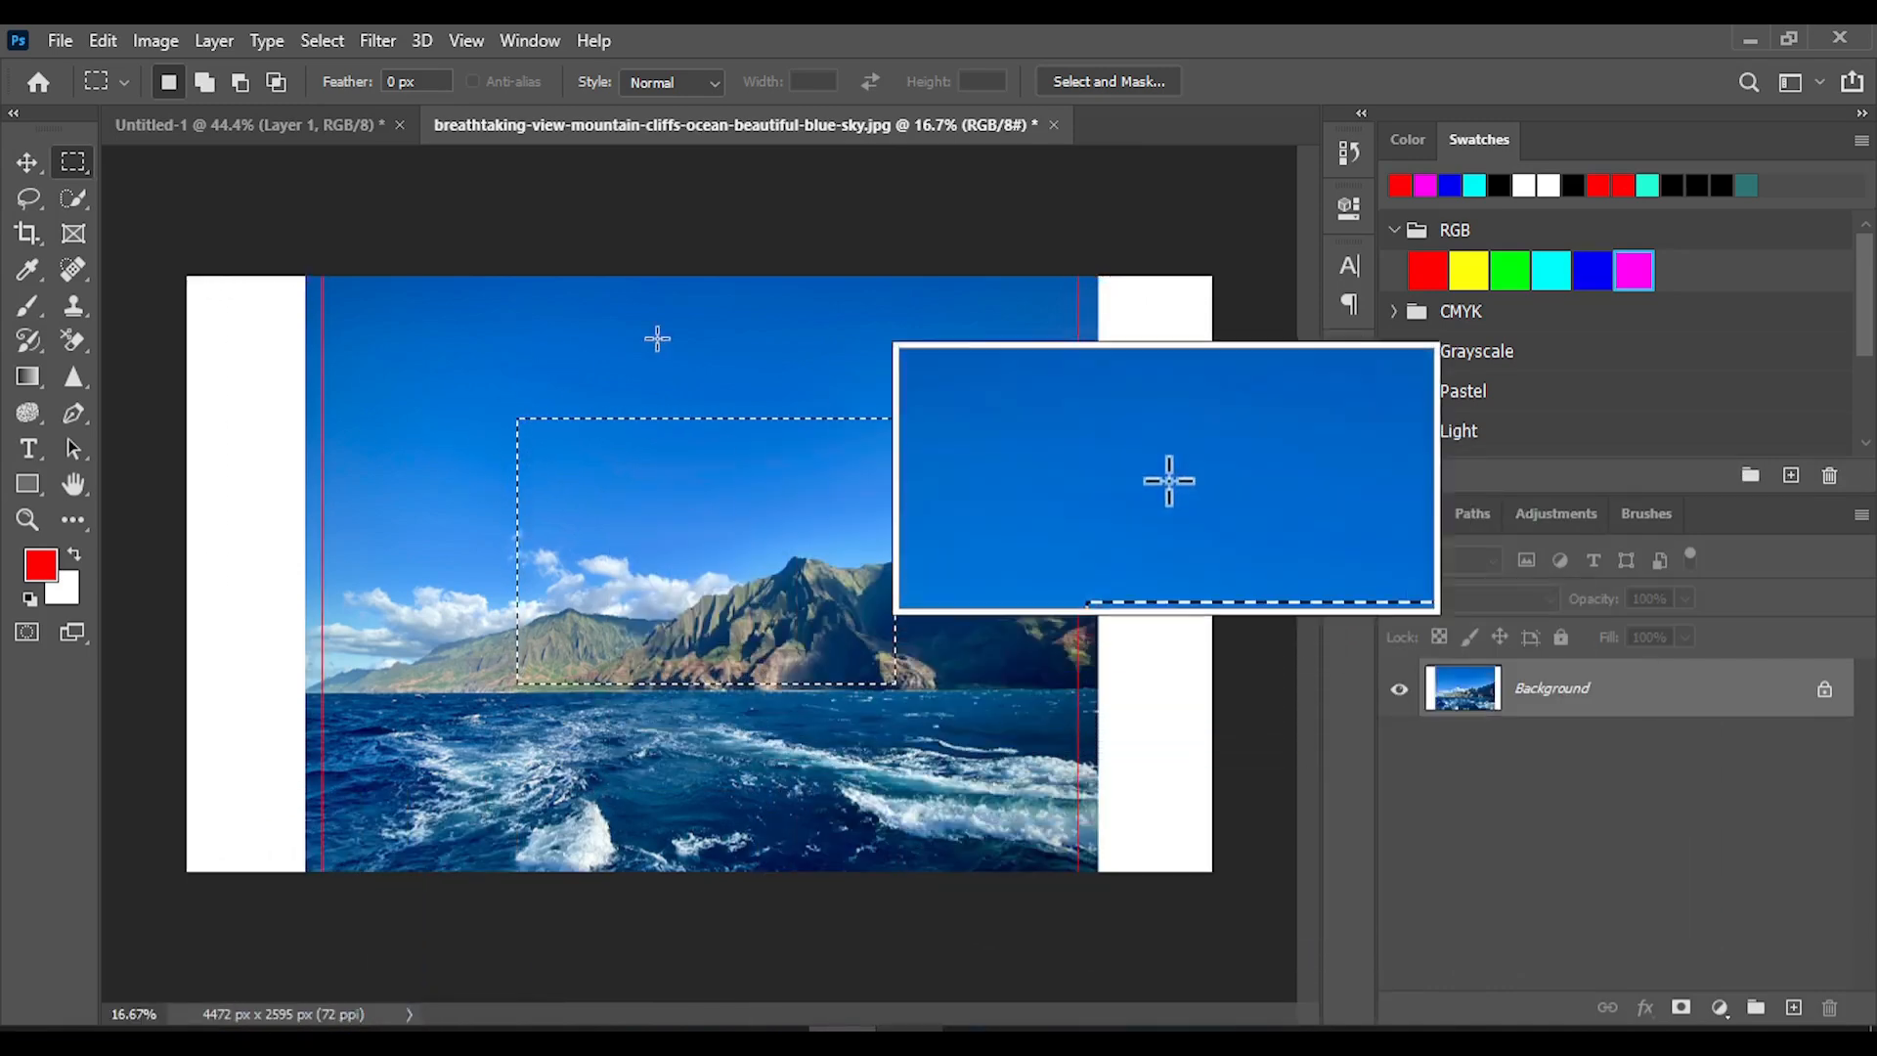
click(101, 47)
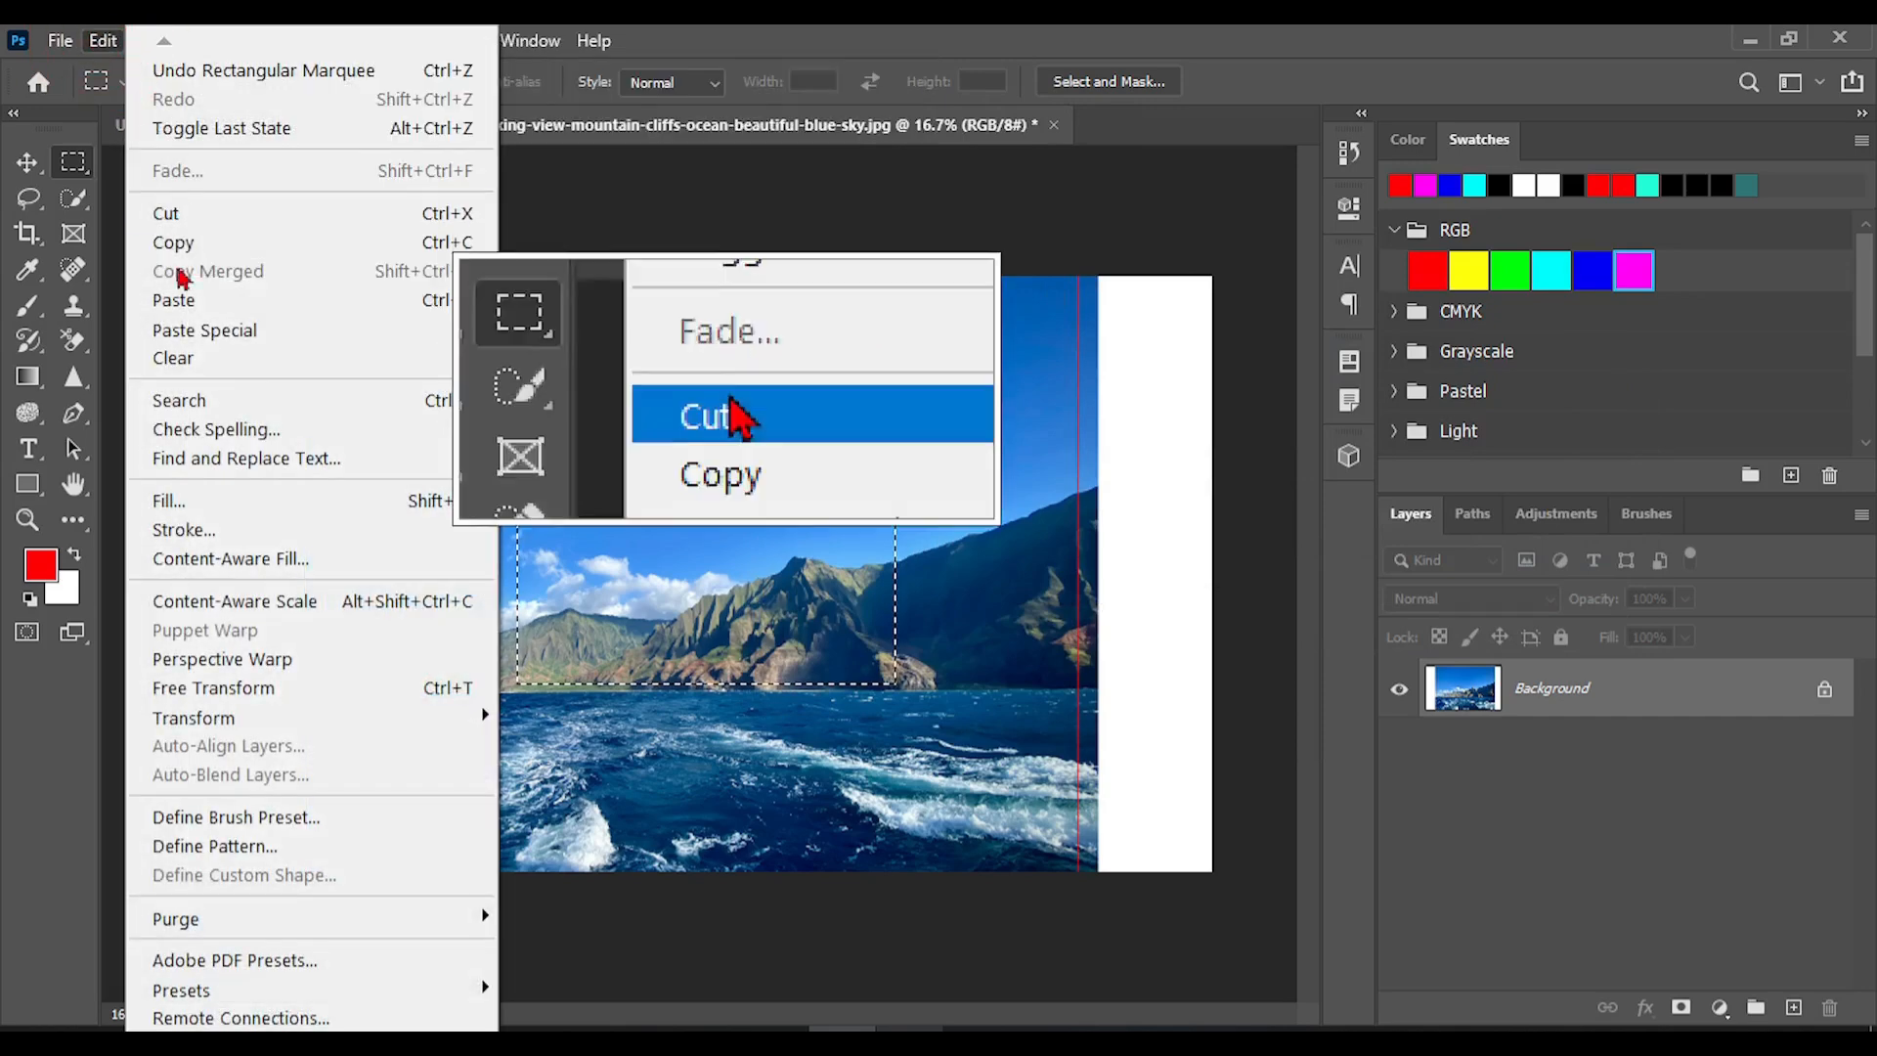
click(221, 533)
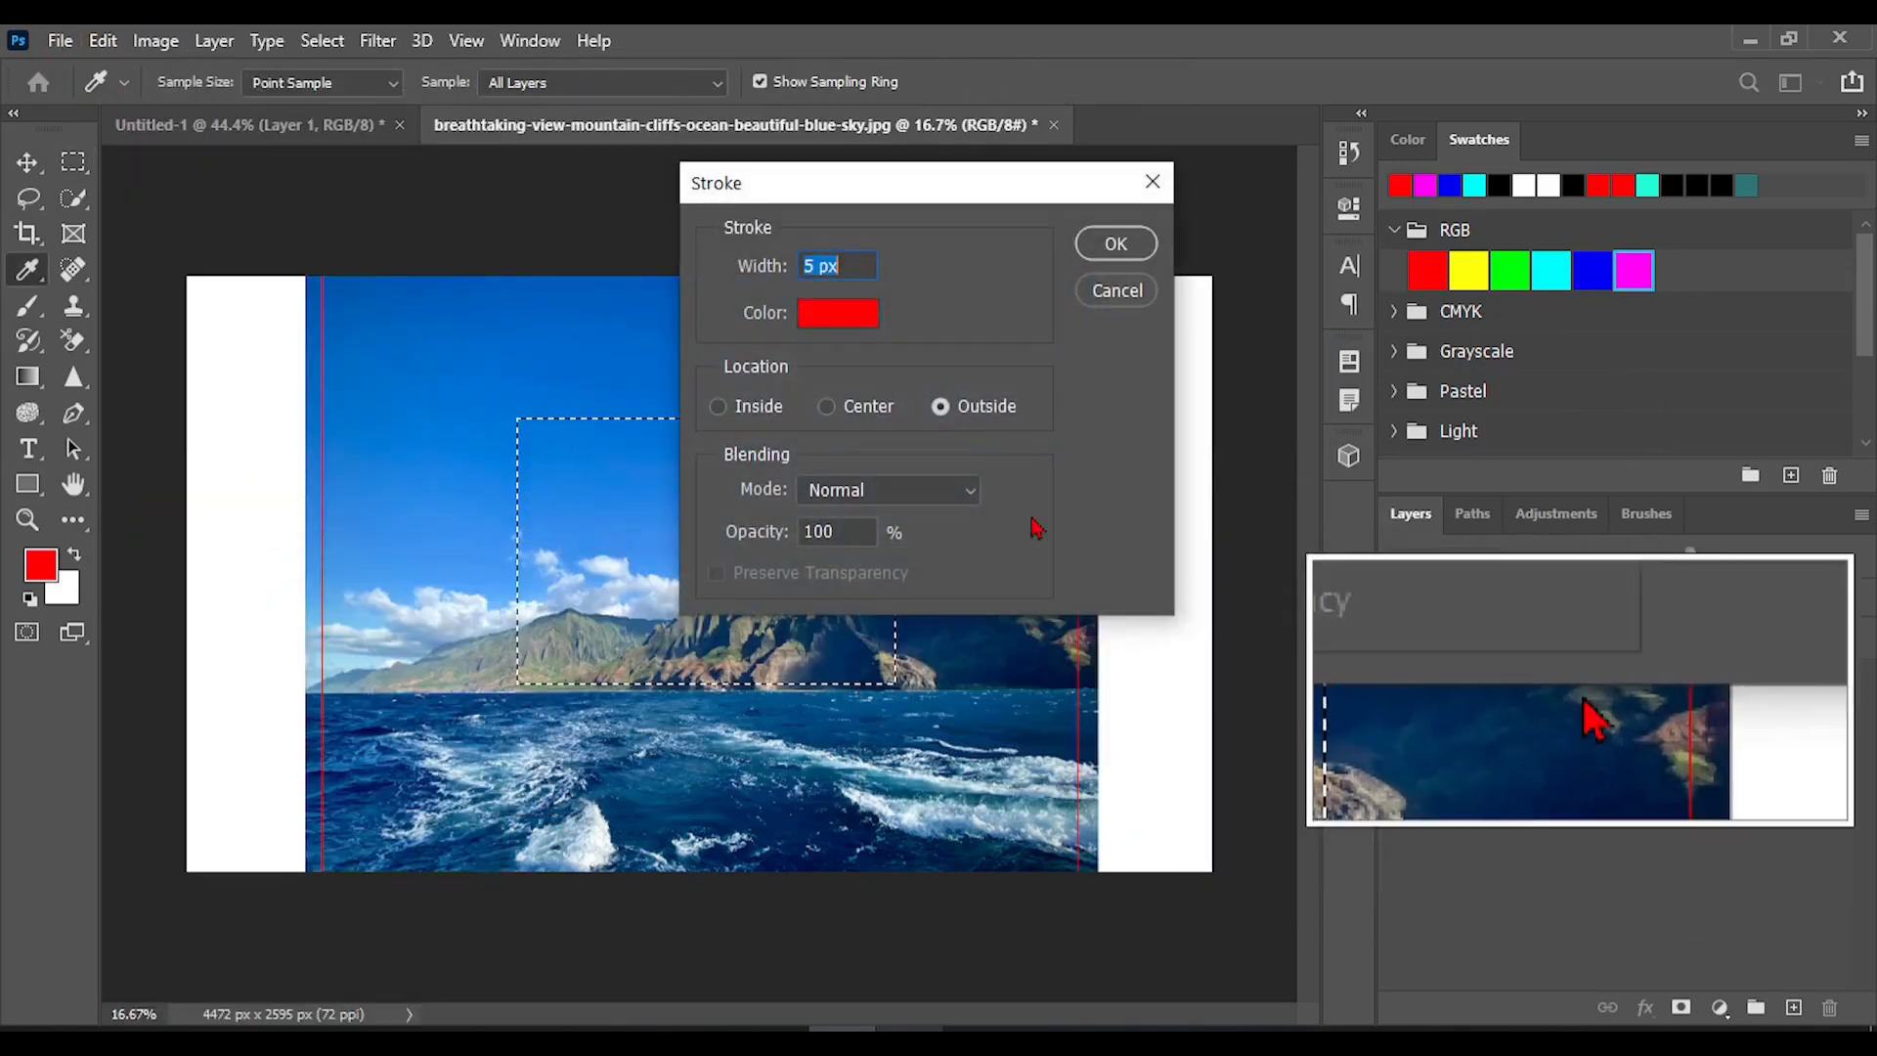
click(1117, 246)
key(m)
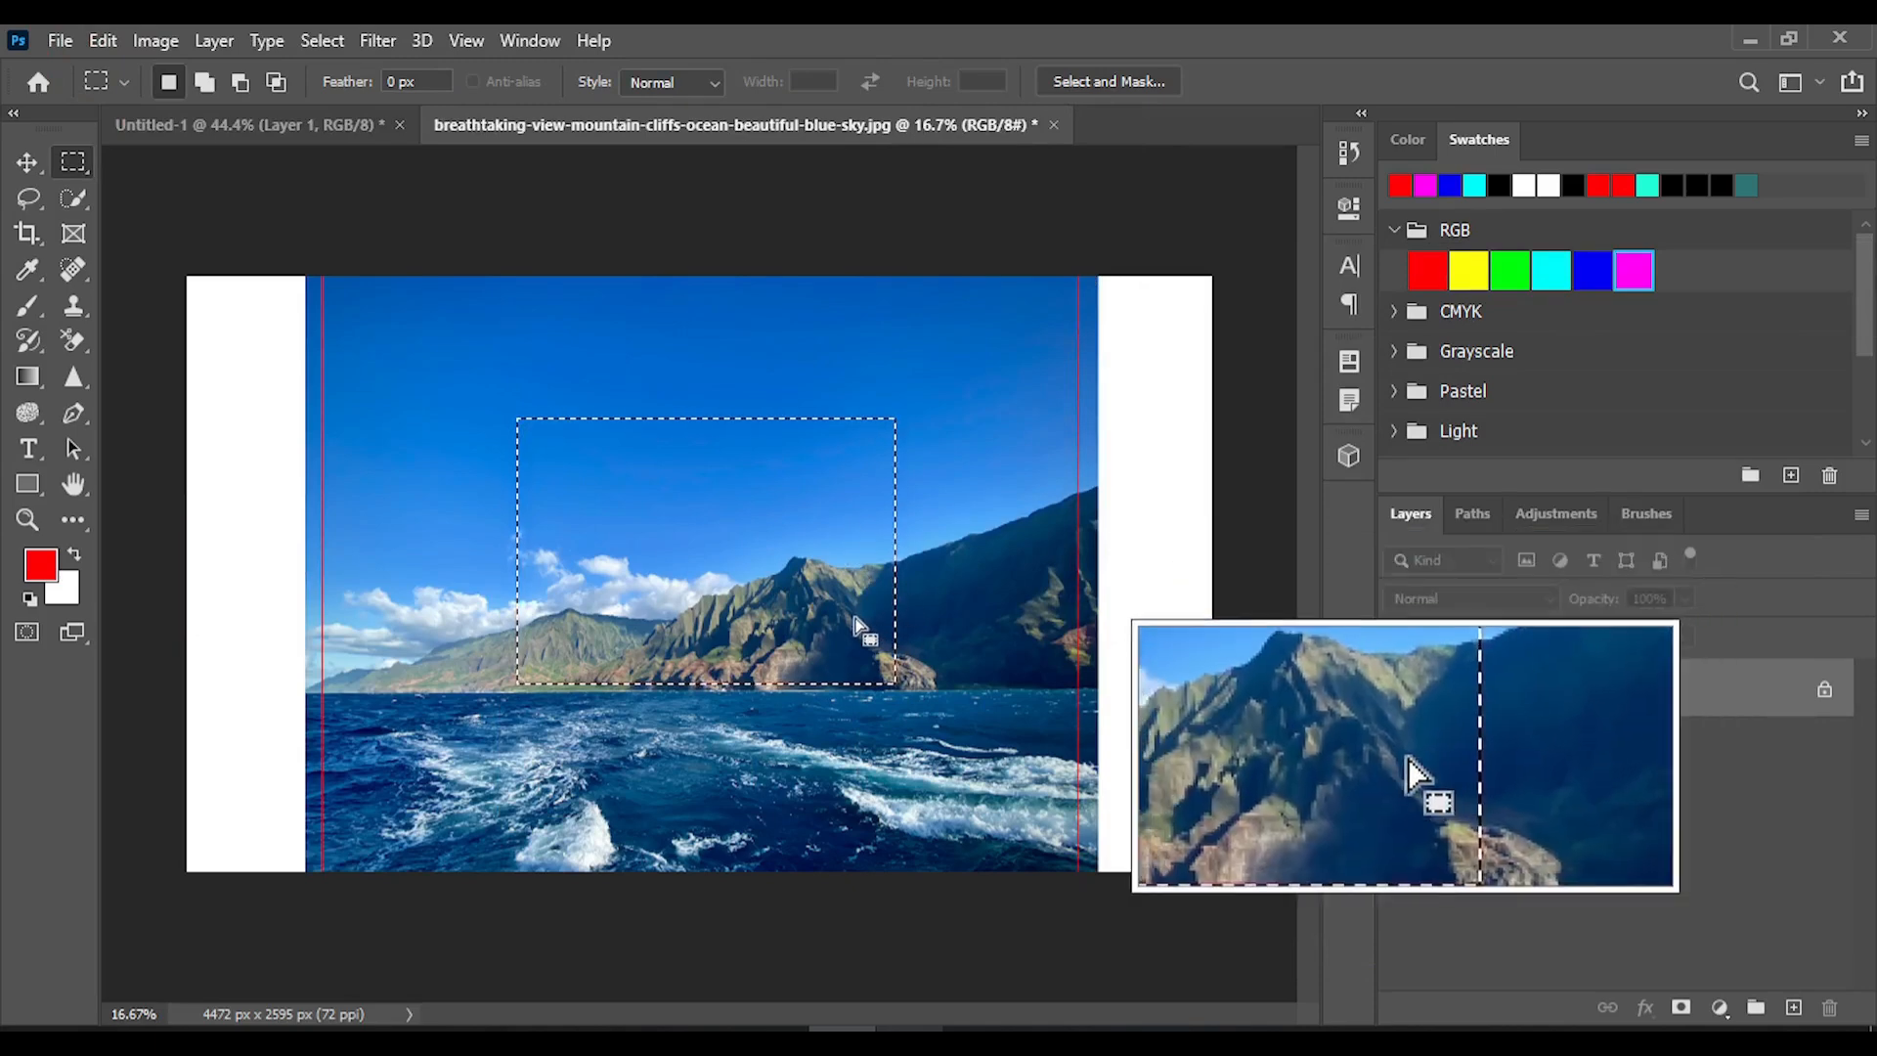
key(ctrl+d)
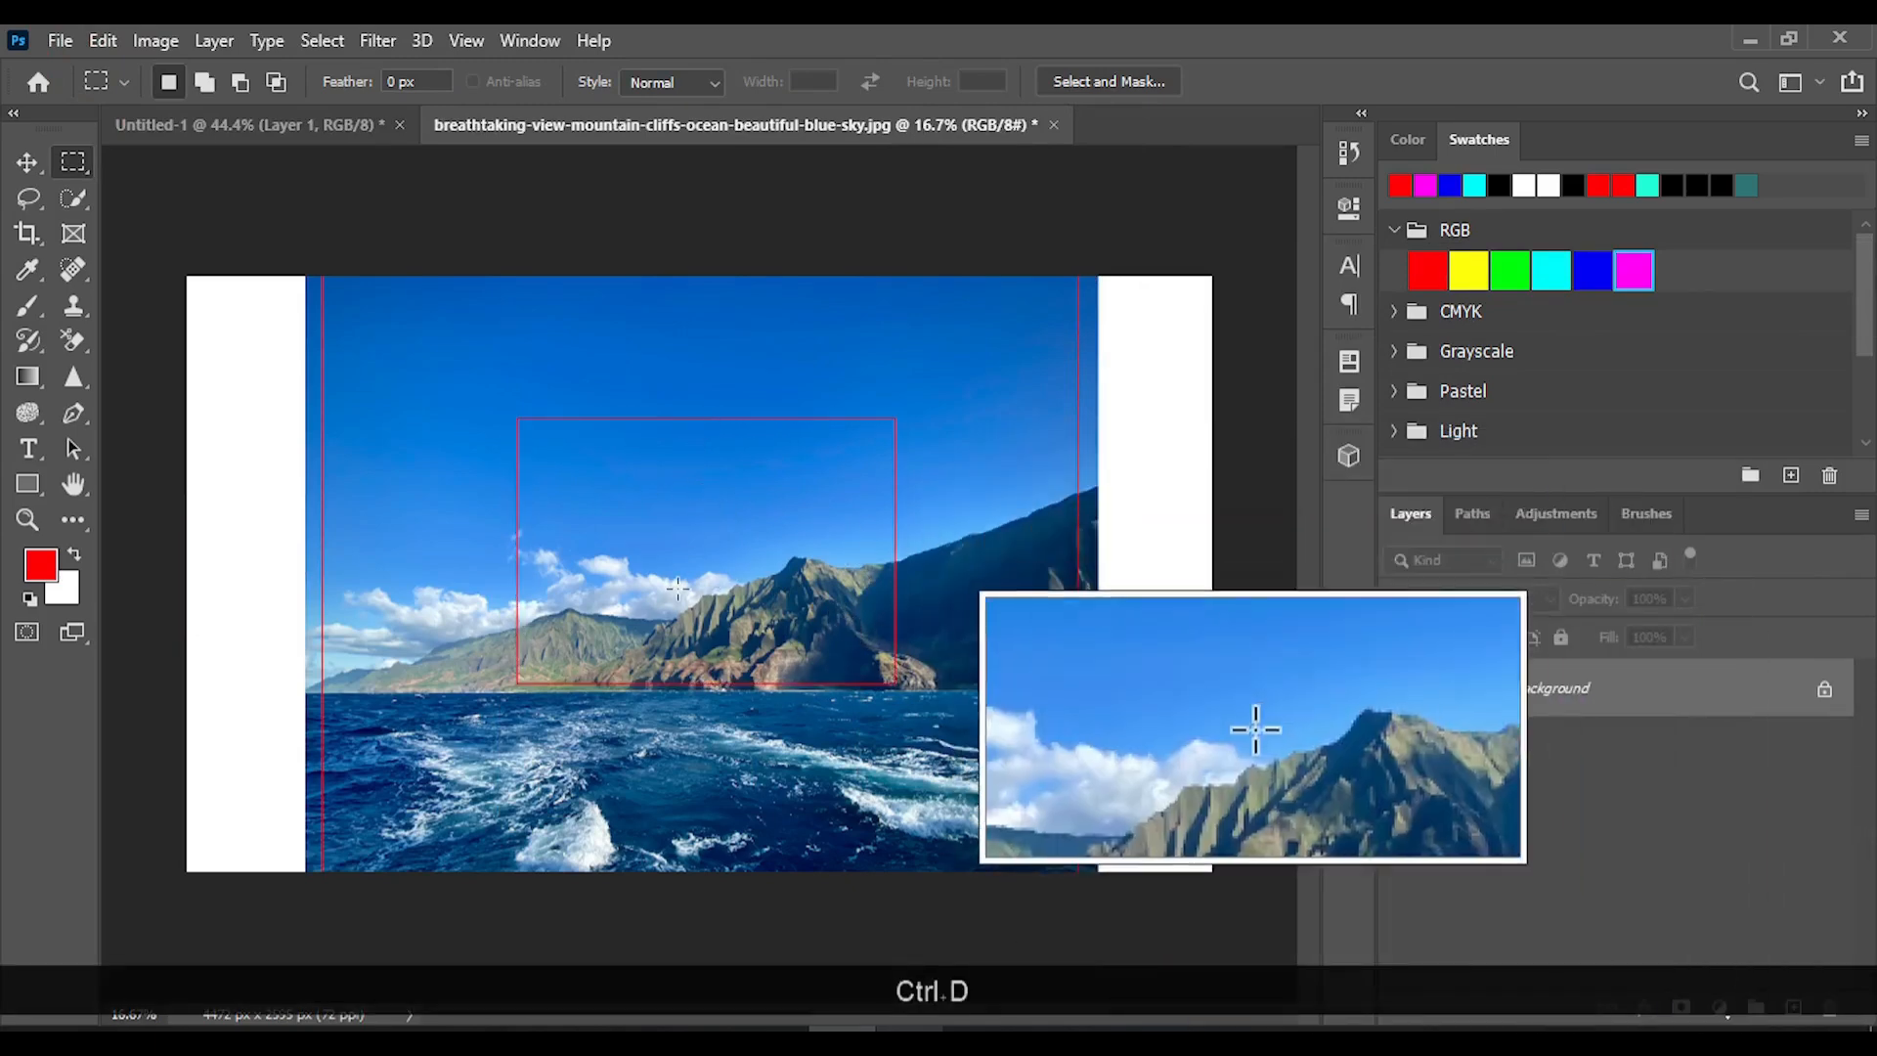
Undo the deselection, the rectangle's red stroke and the rectangular selection.
key(ctrl+z)
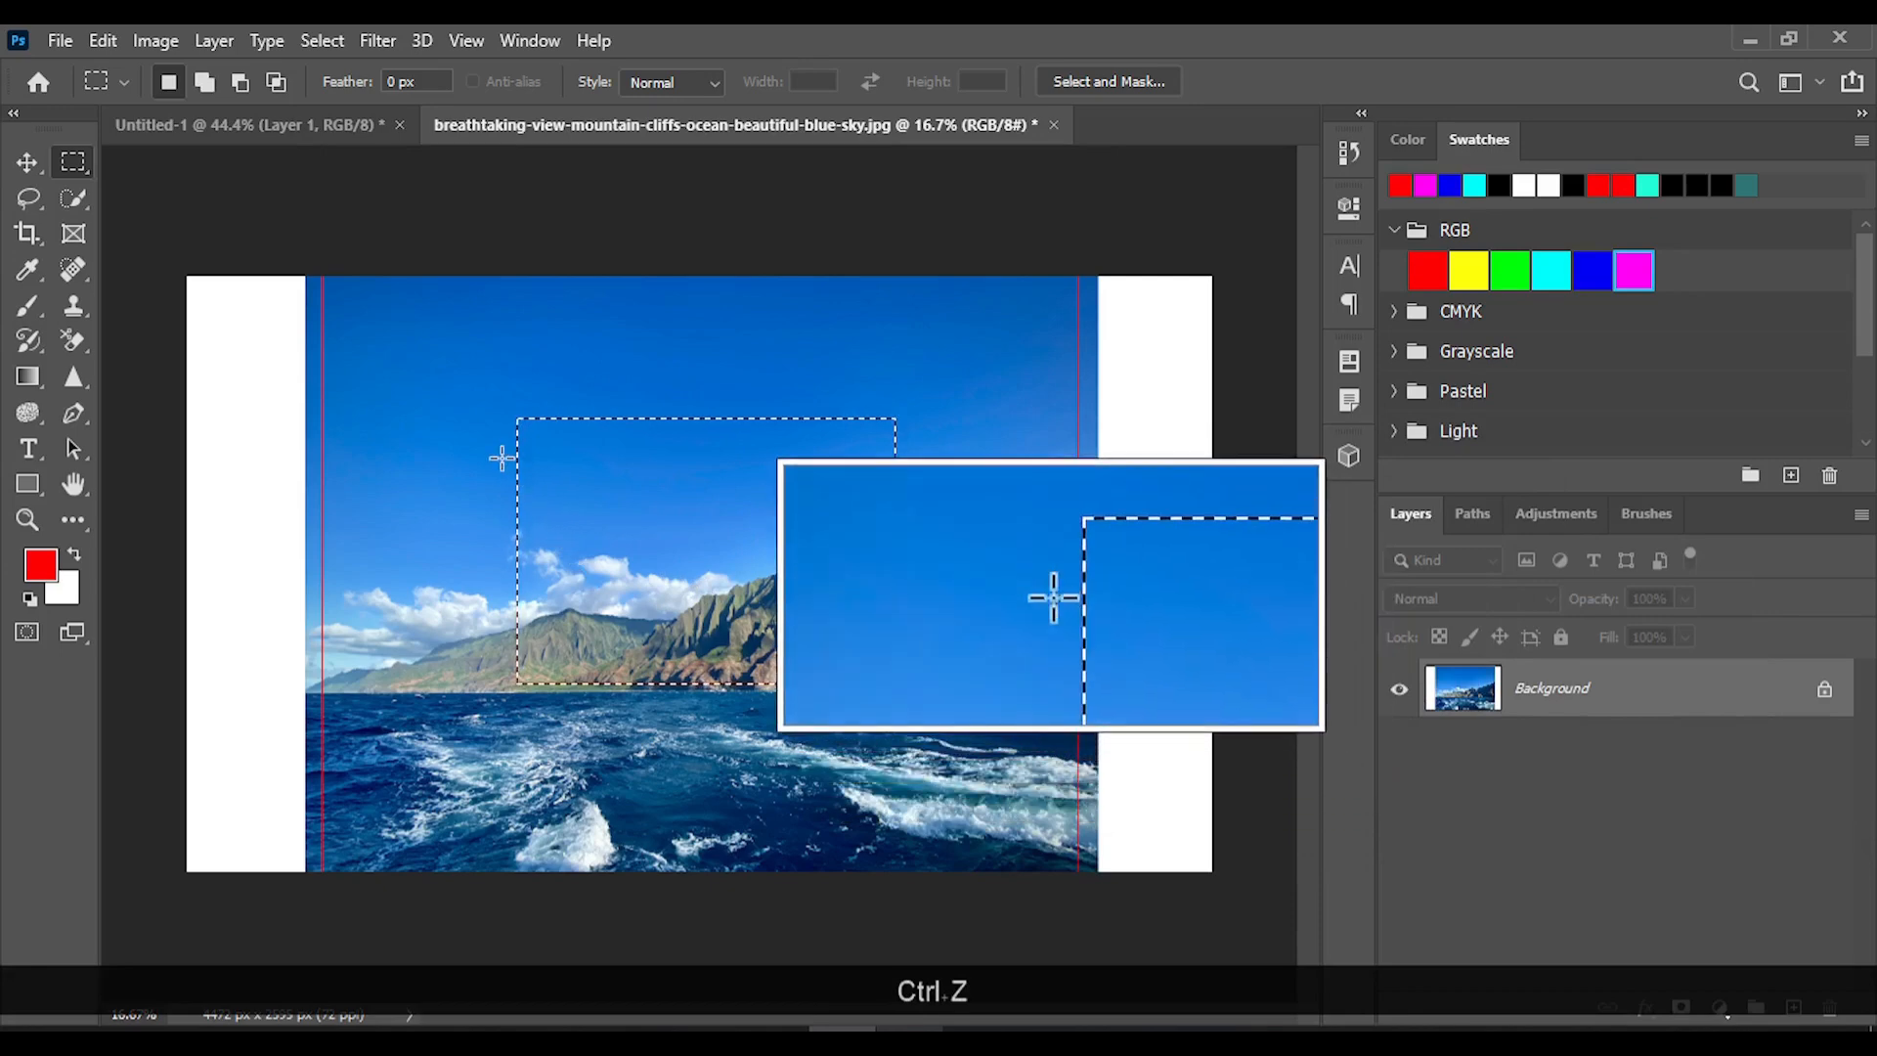
key(ctrl+z)
key(ctrl+z)
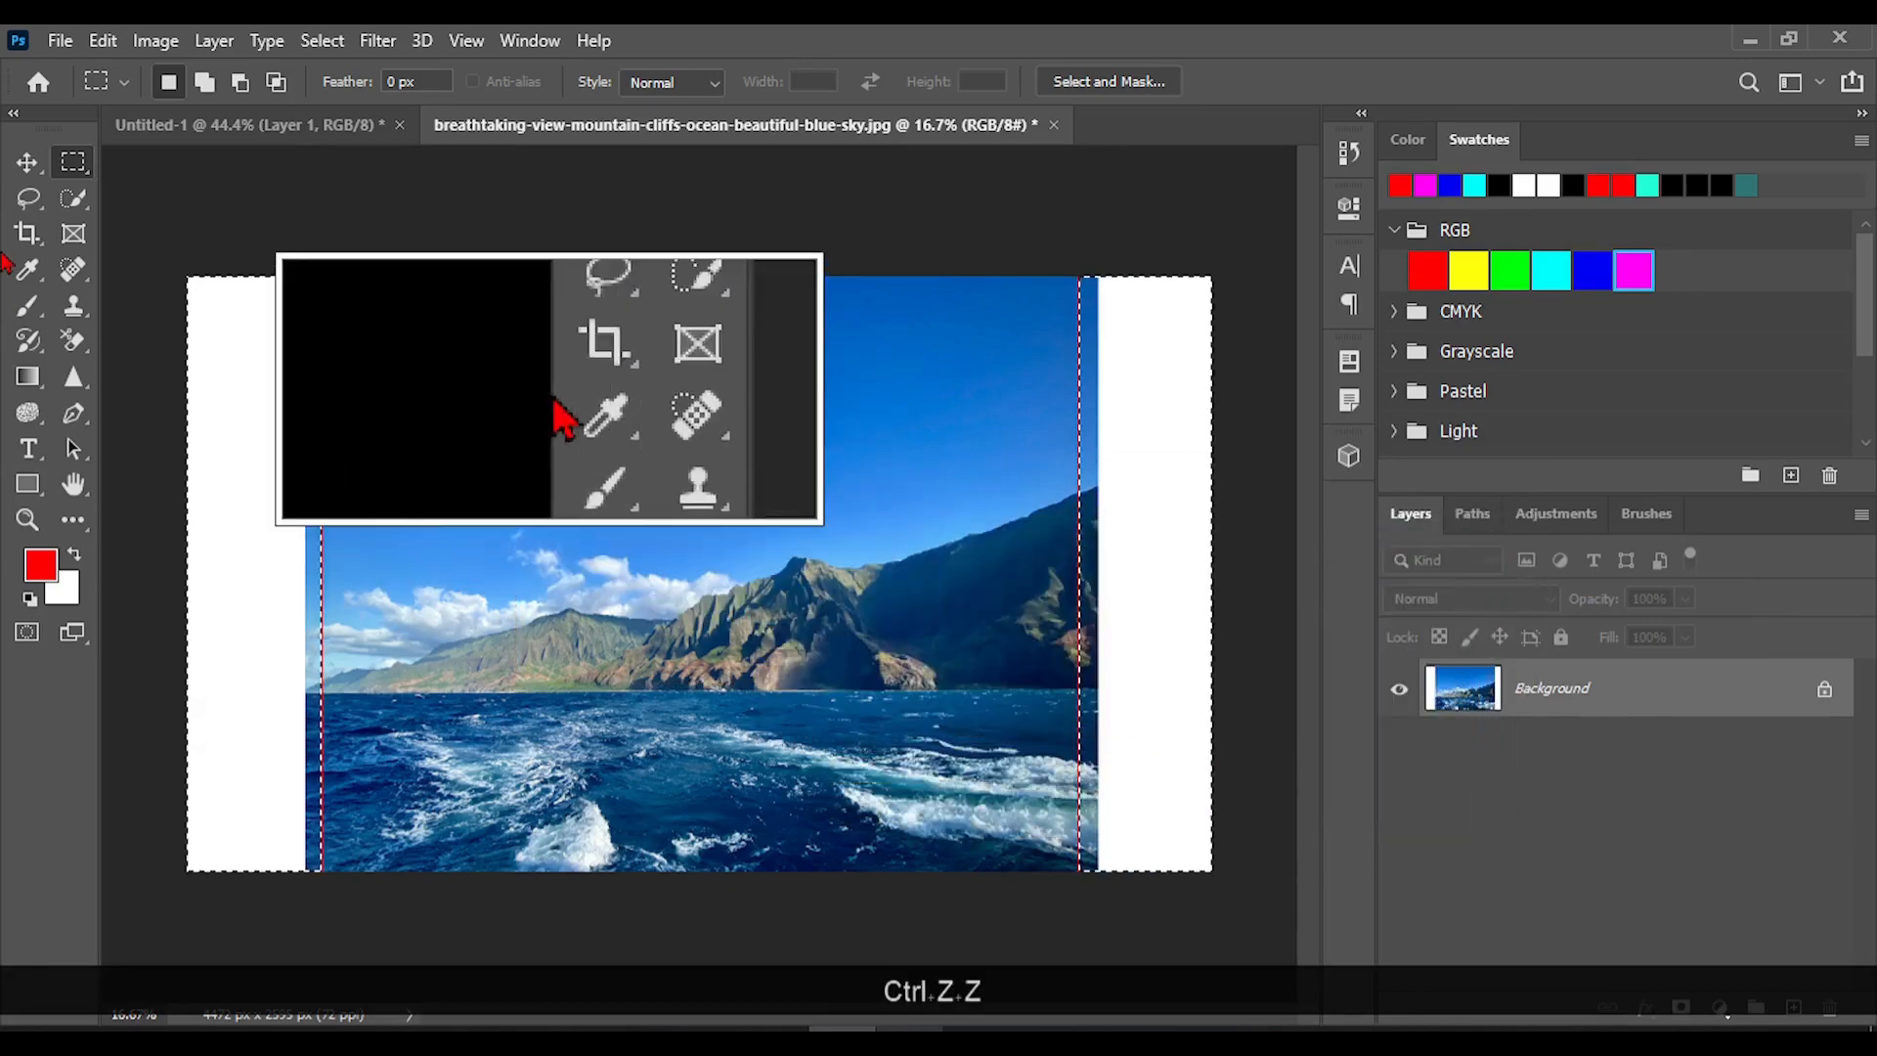
Draw a circular selection over the sky and mountains with the Elliptical Marquee tool.
right_click(73, 162)
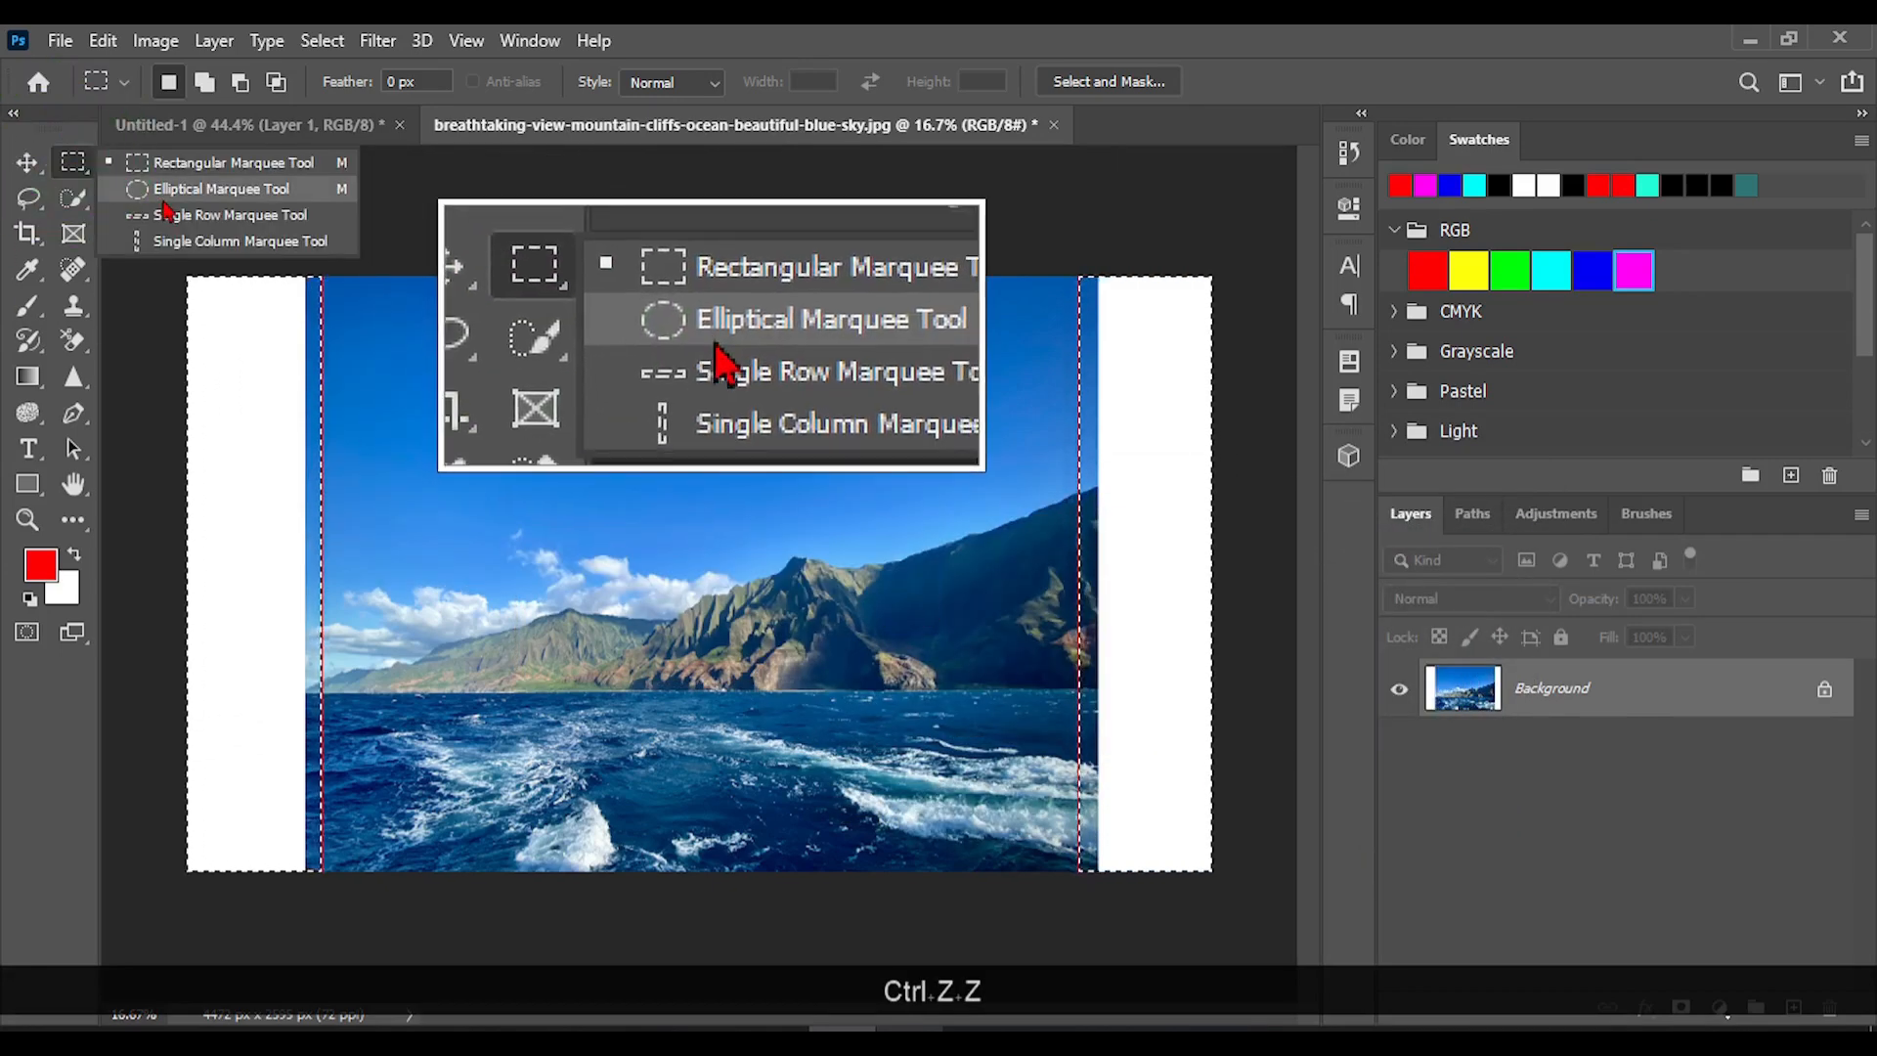
click(157, 190)
drag(531, 397, 832, 719)
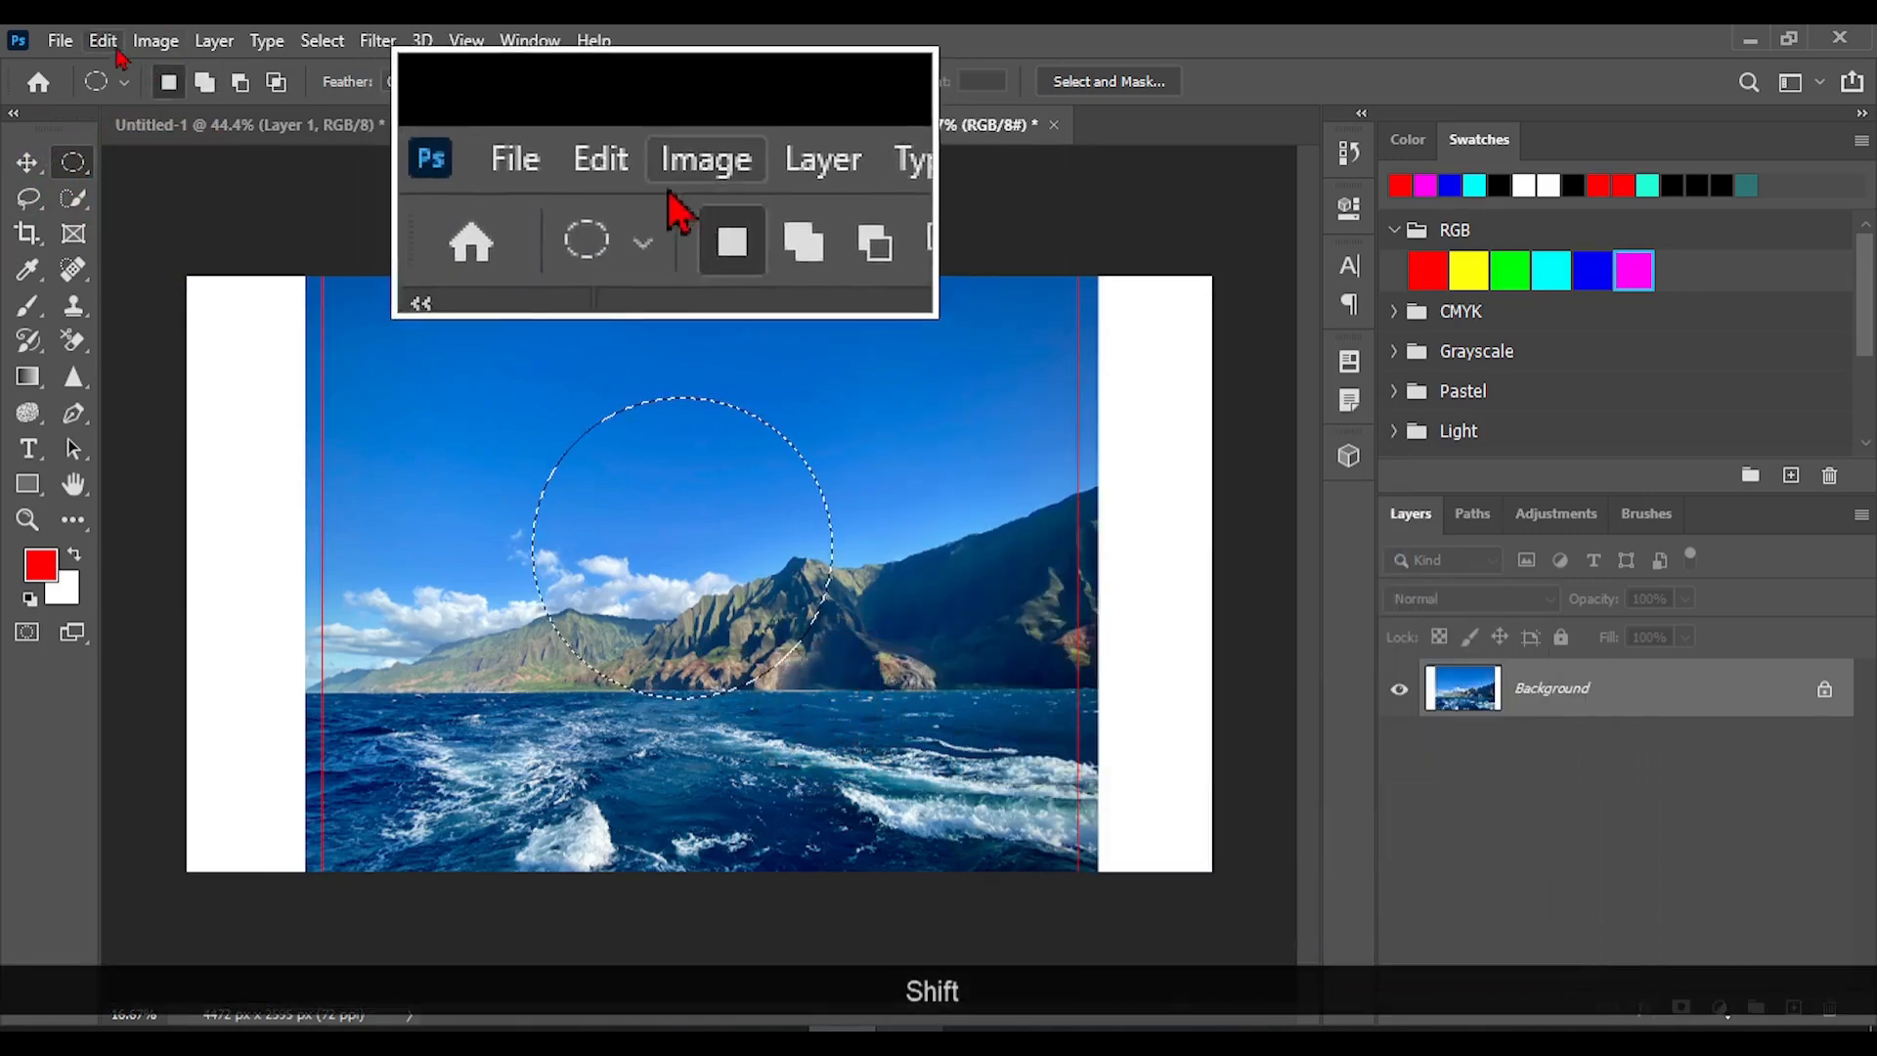
Stroke the circular selection with a 5 px red (ff0000) outline located Center, in Normal mode at 100% opacity.
click(103, 40)
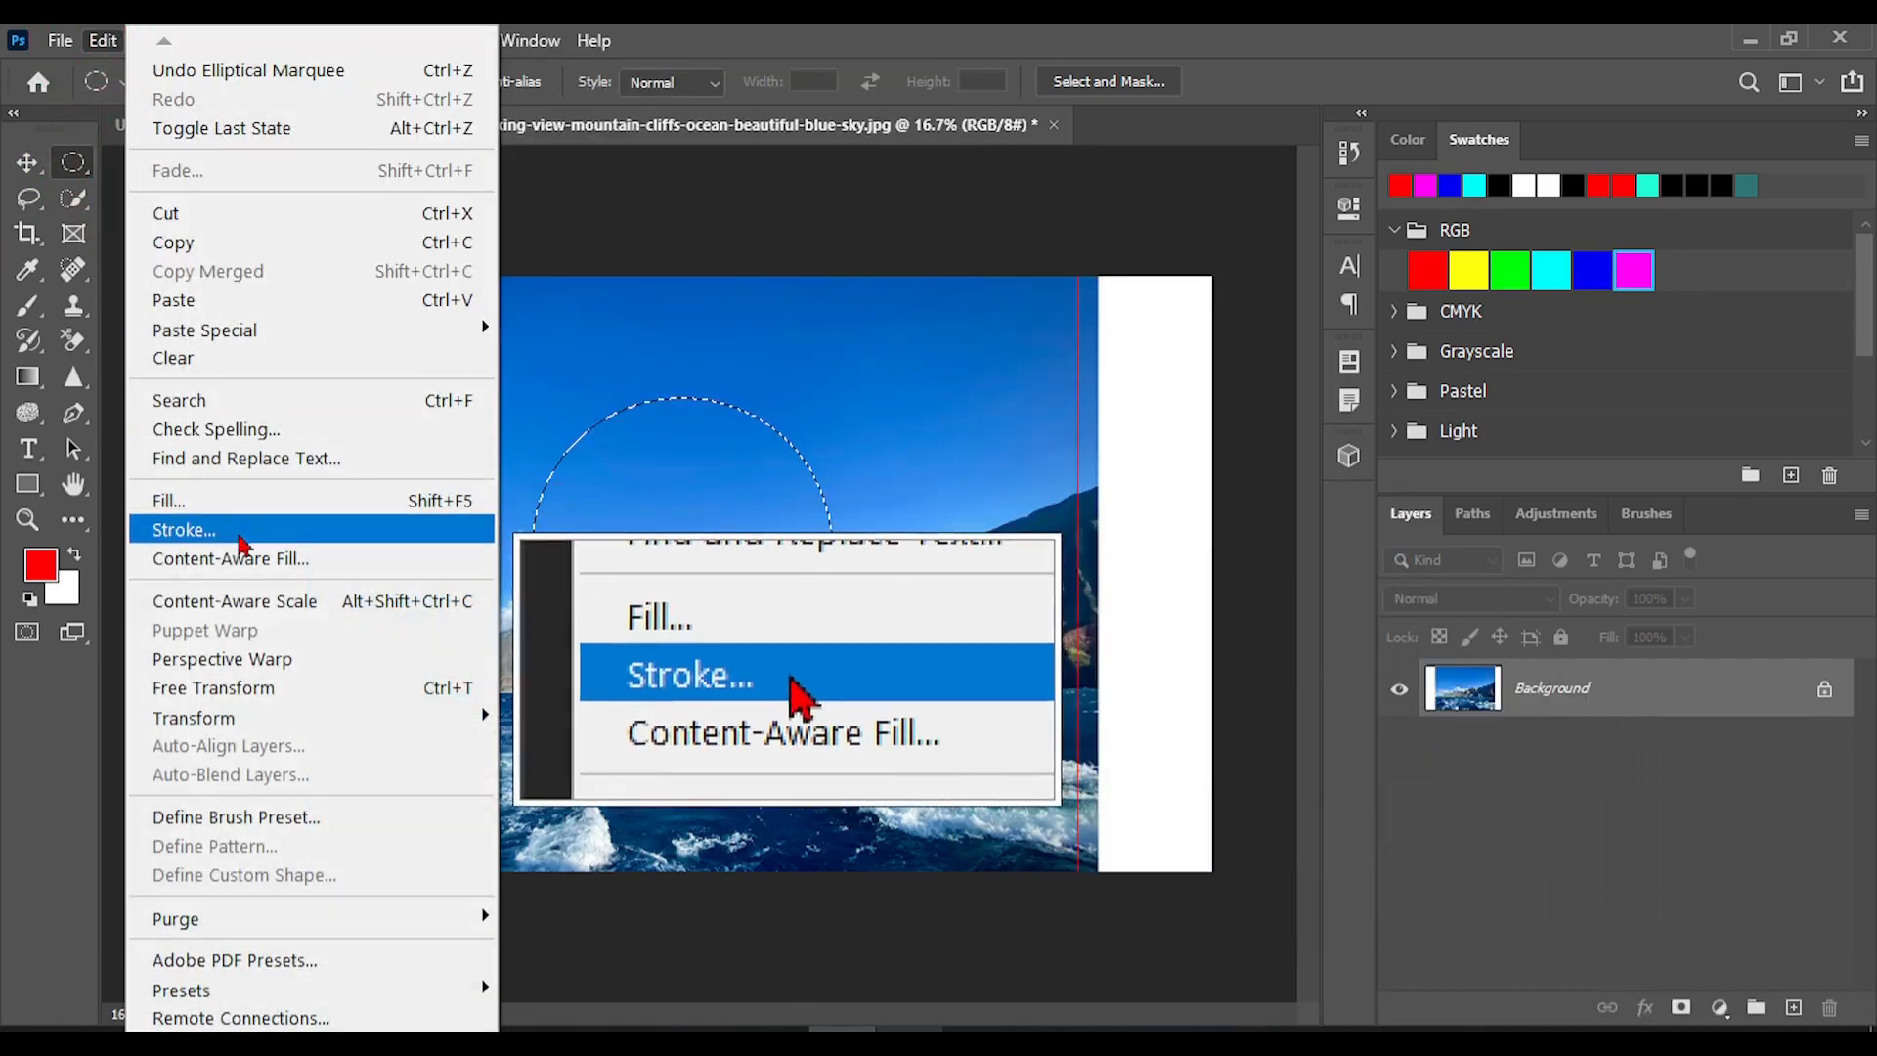
click(237, 528)
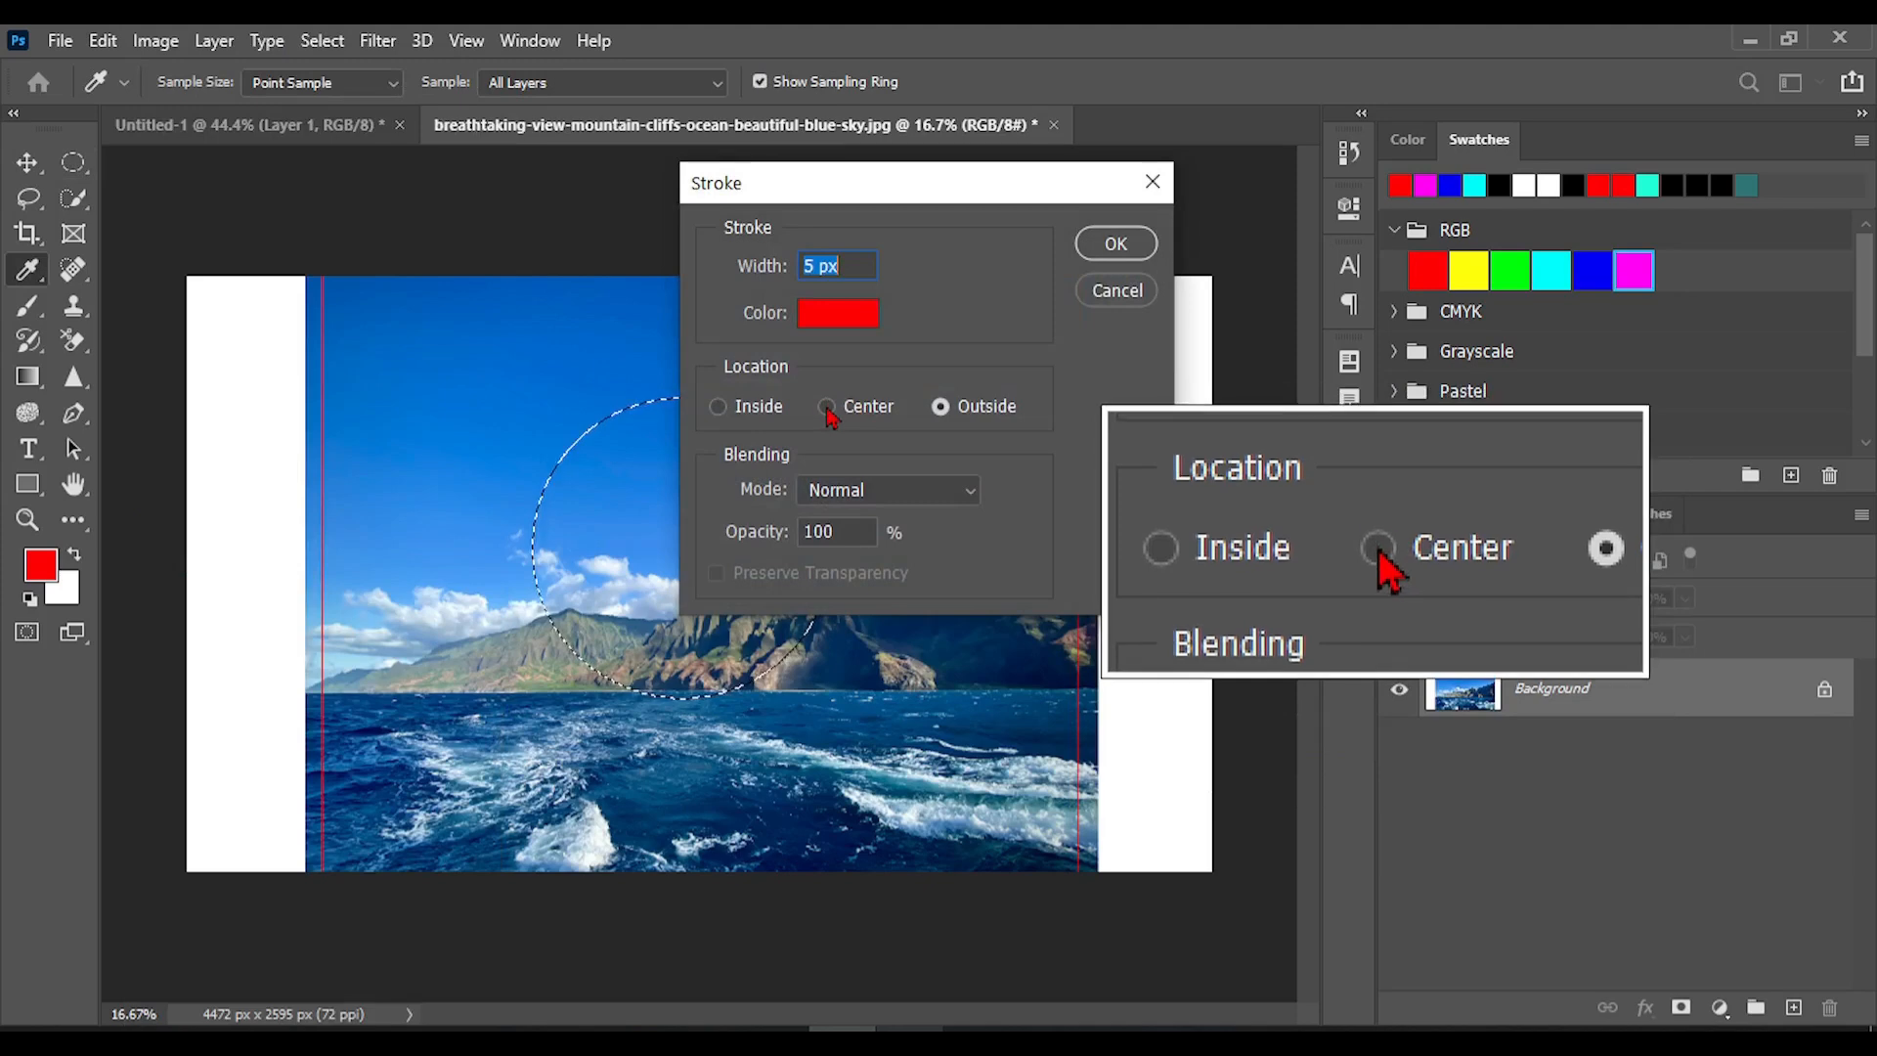
click(827, 407)
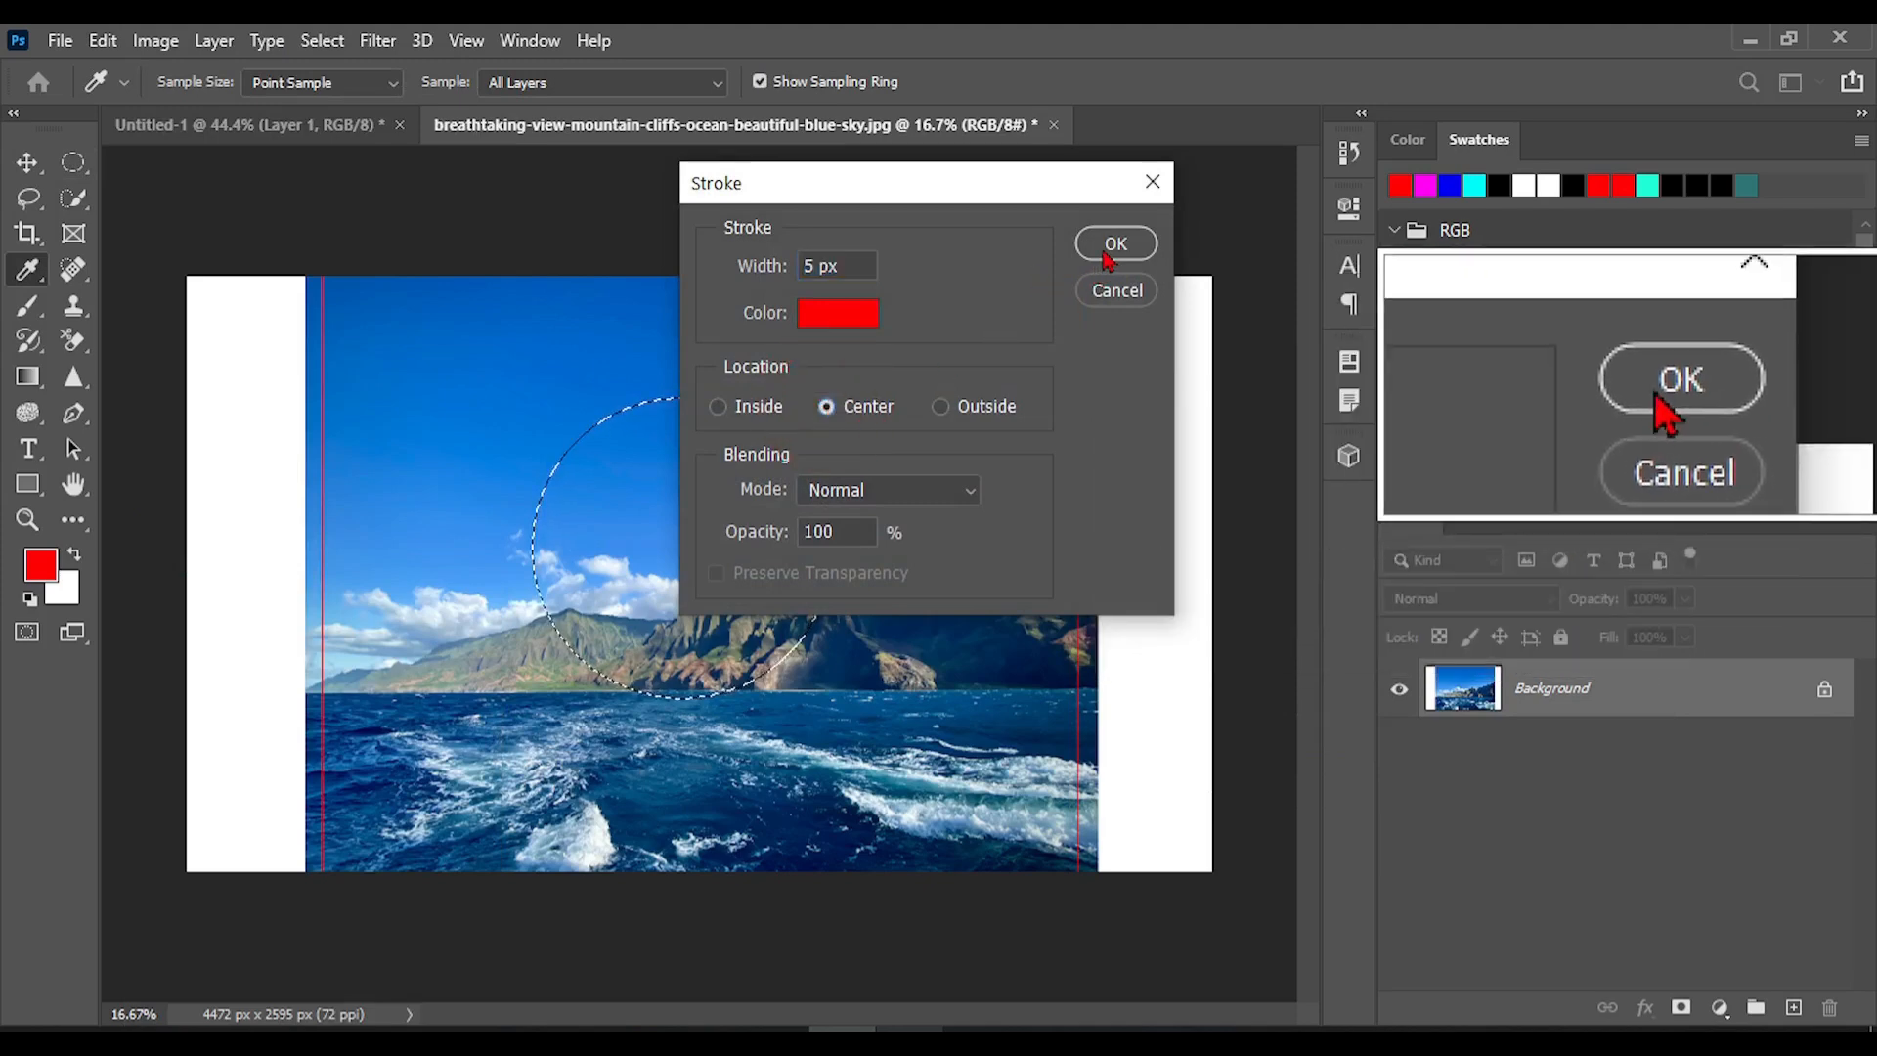
click(836, 313)
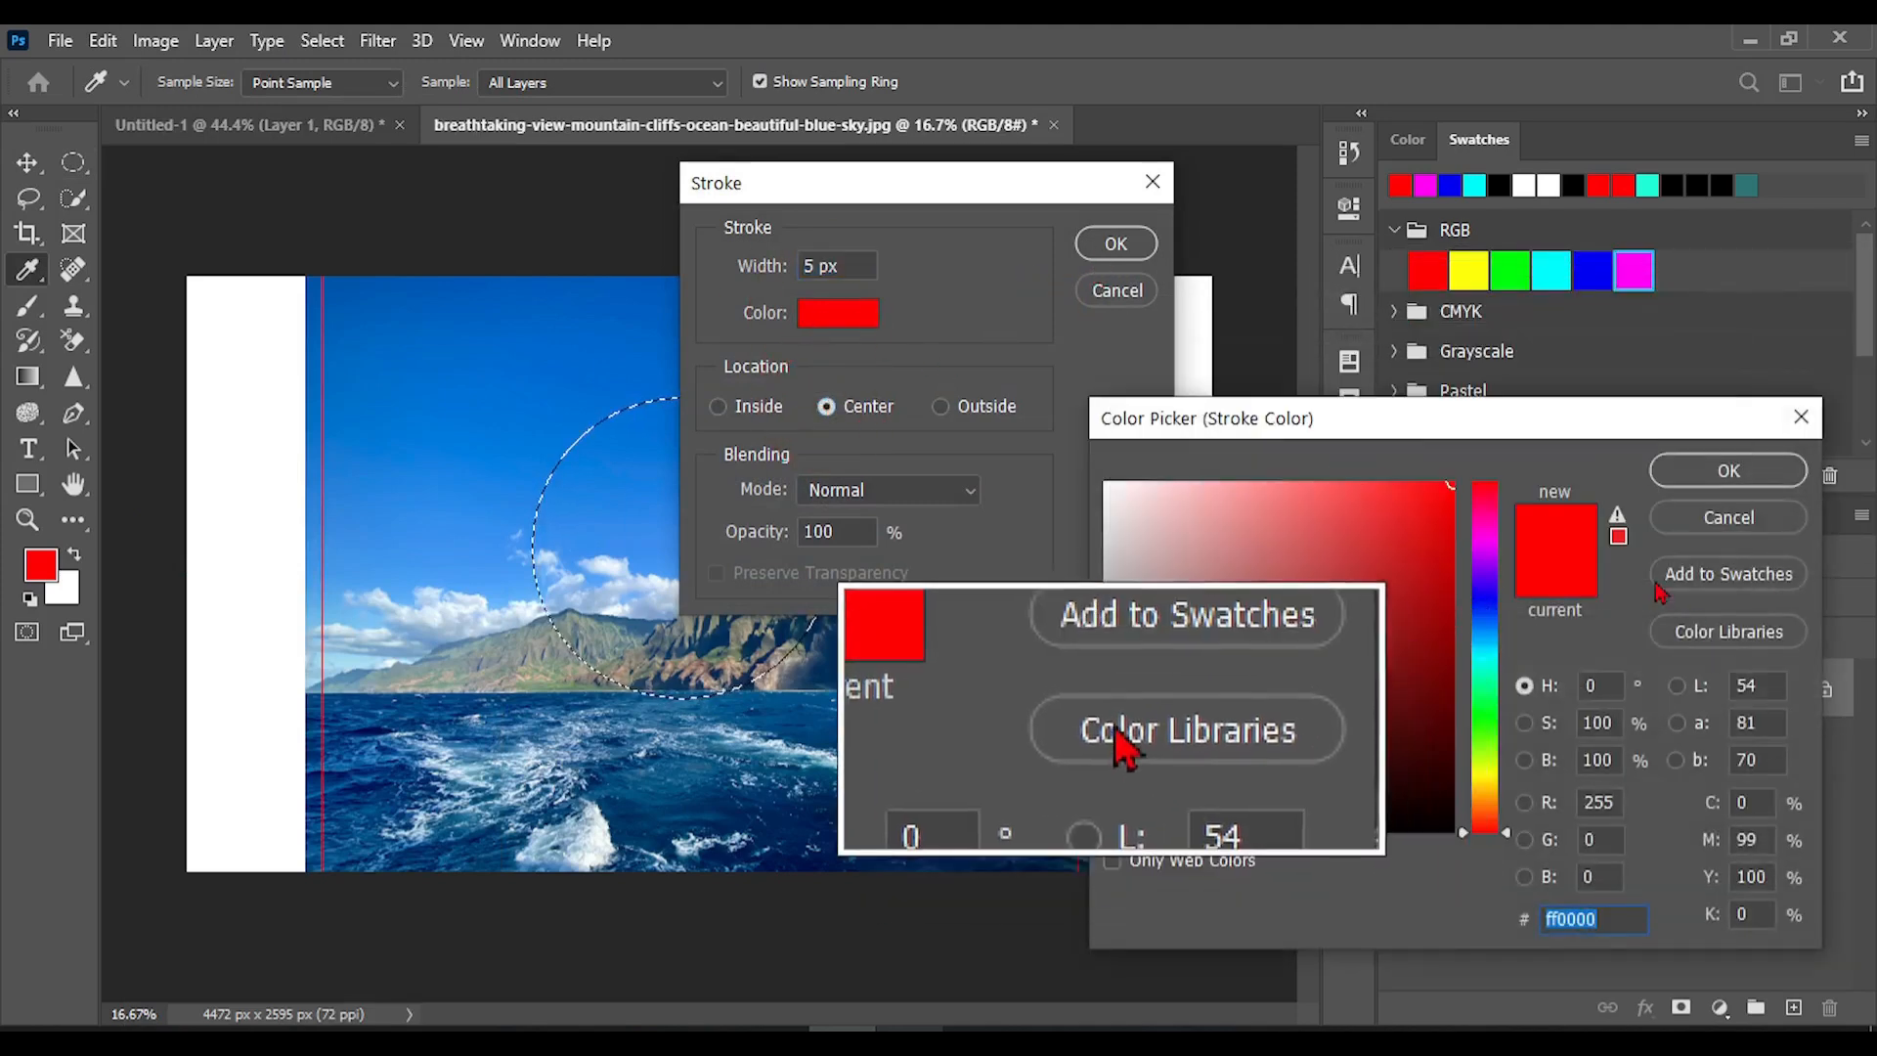
click(1729, 471)
click(1111, 243)
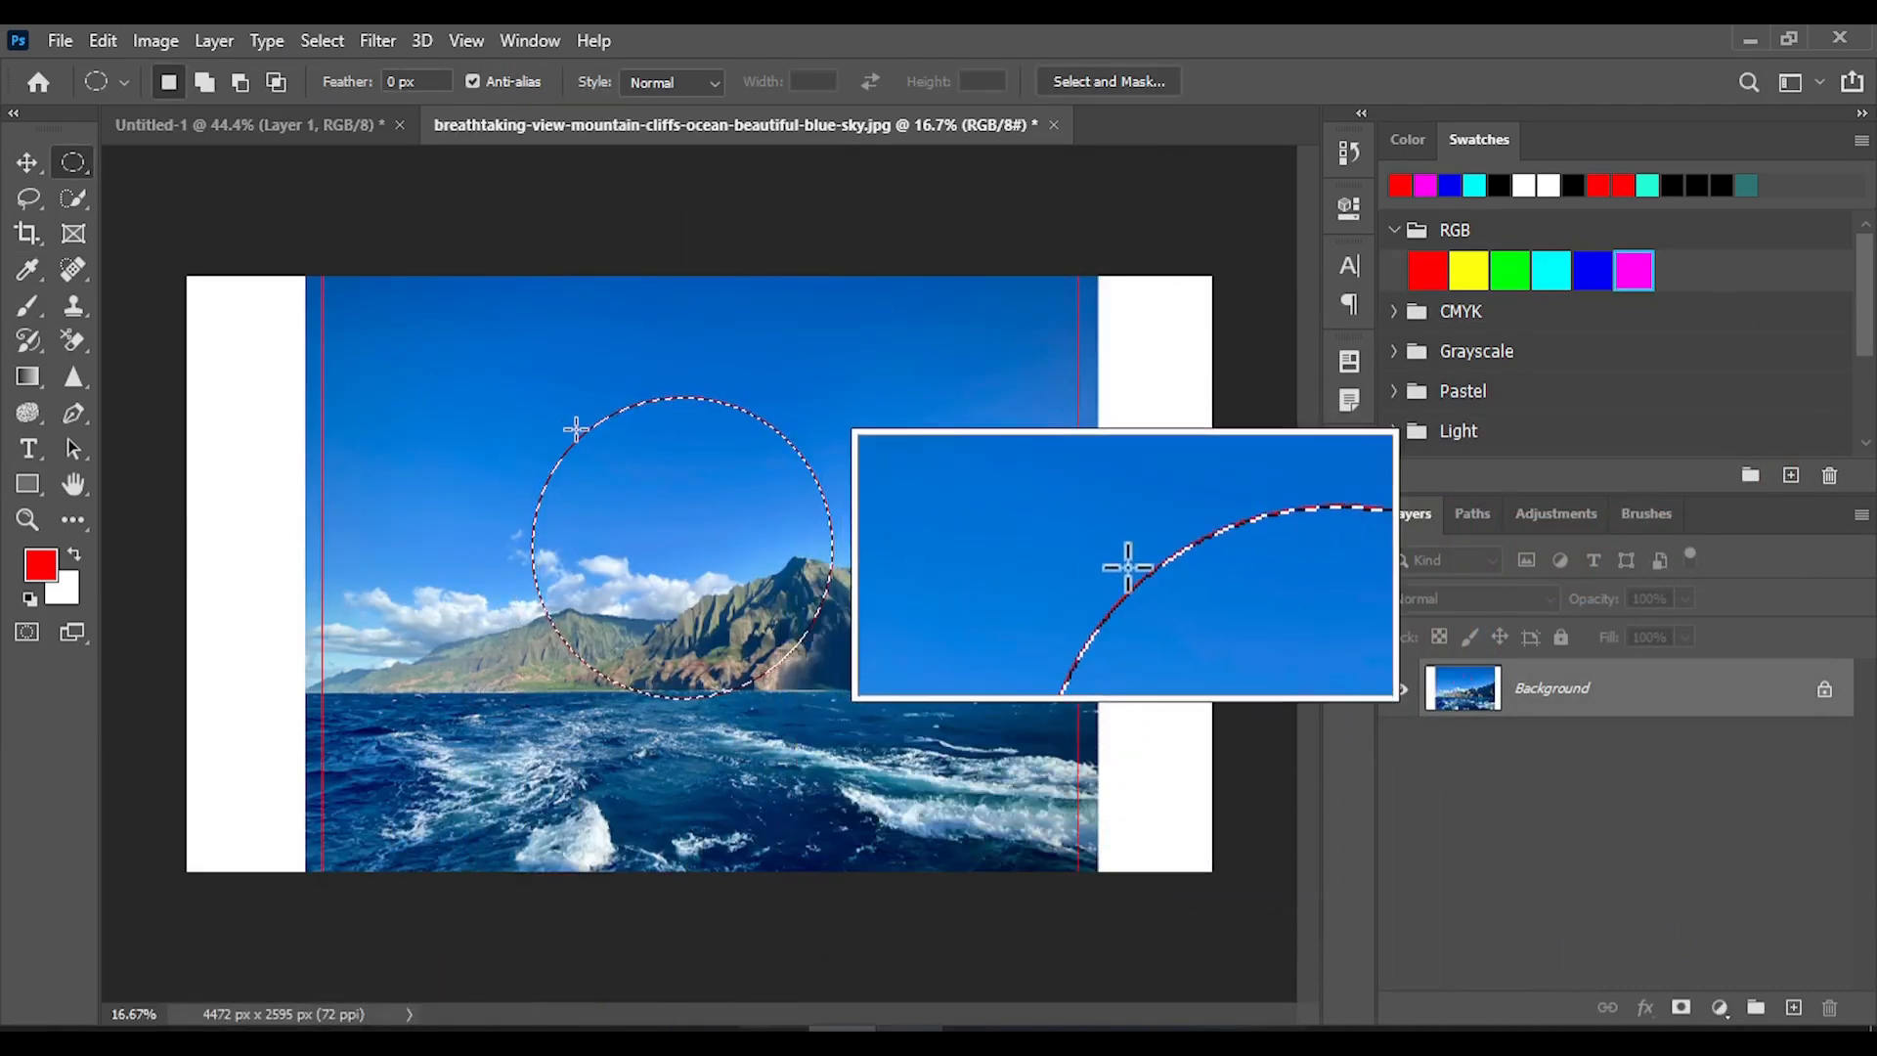
Inspect how the centred stroke sits on the circular selection's edge up close, and undo the stroke.
alt+scroll(567, 422, up, 4)
alt+scroll(540, 414, up, 5)
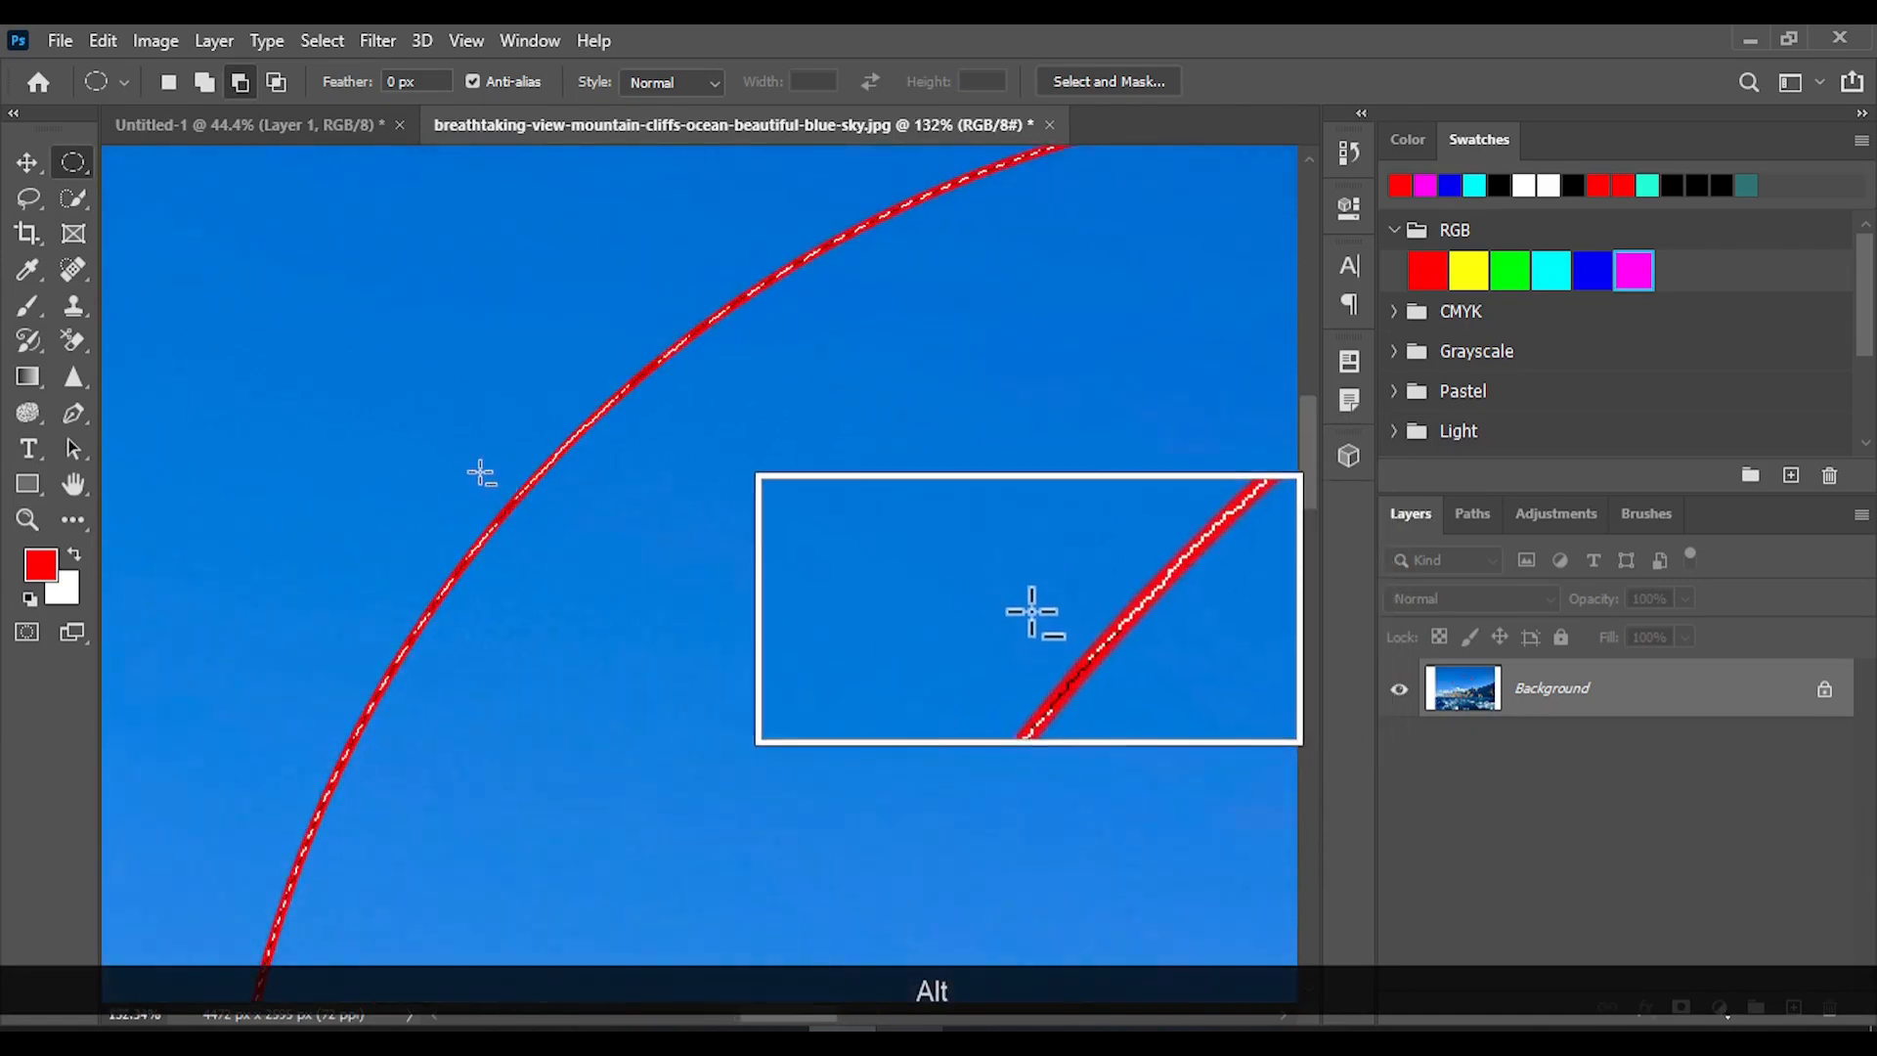
alt+scroll(404, 479, up, 5)
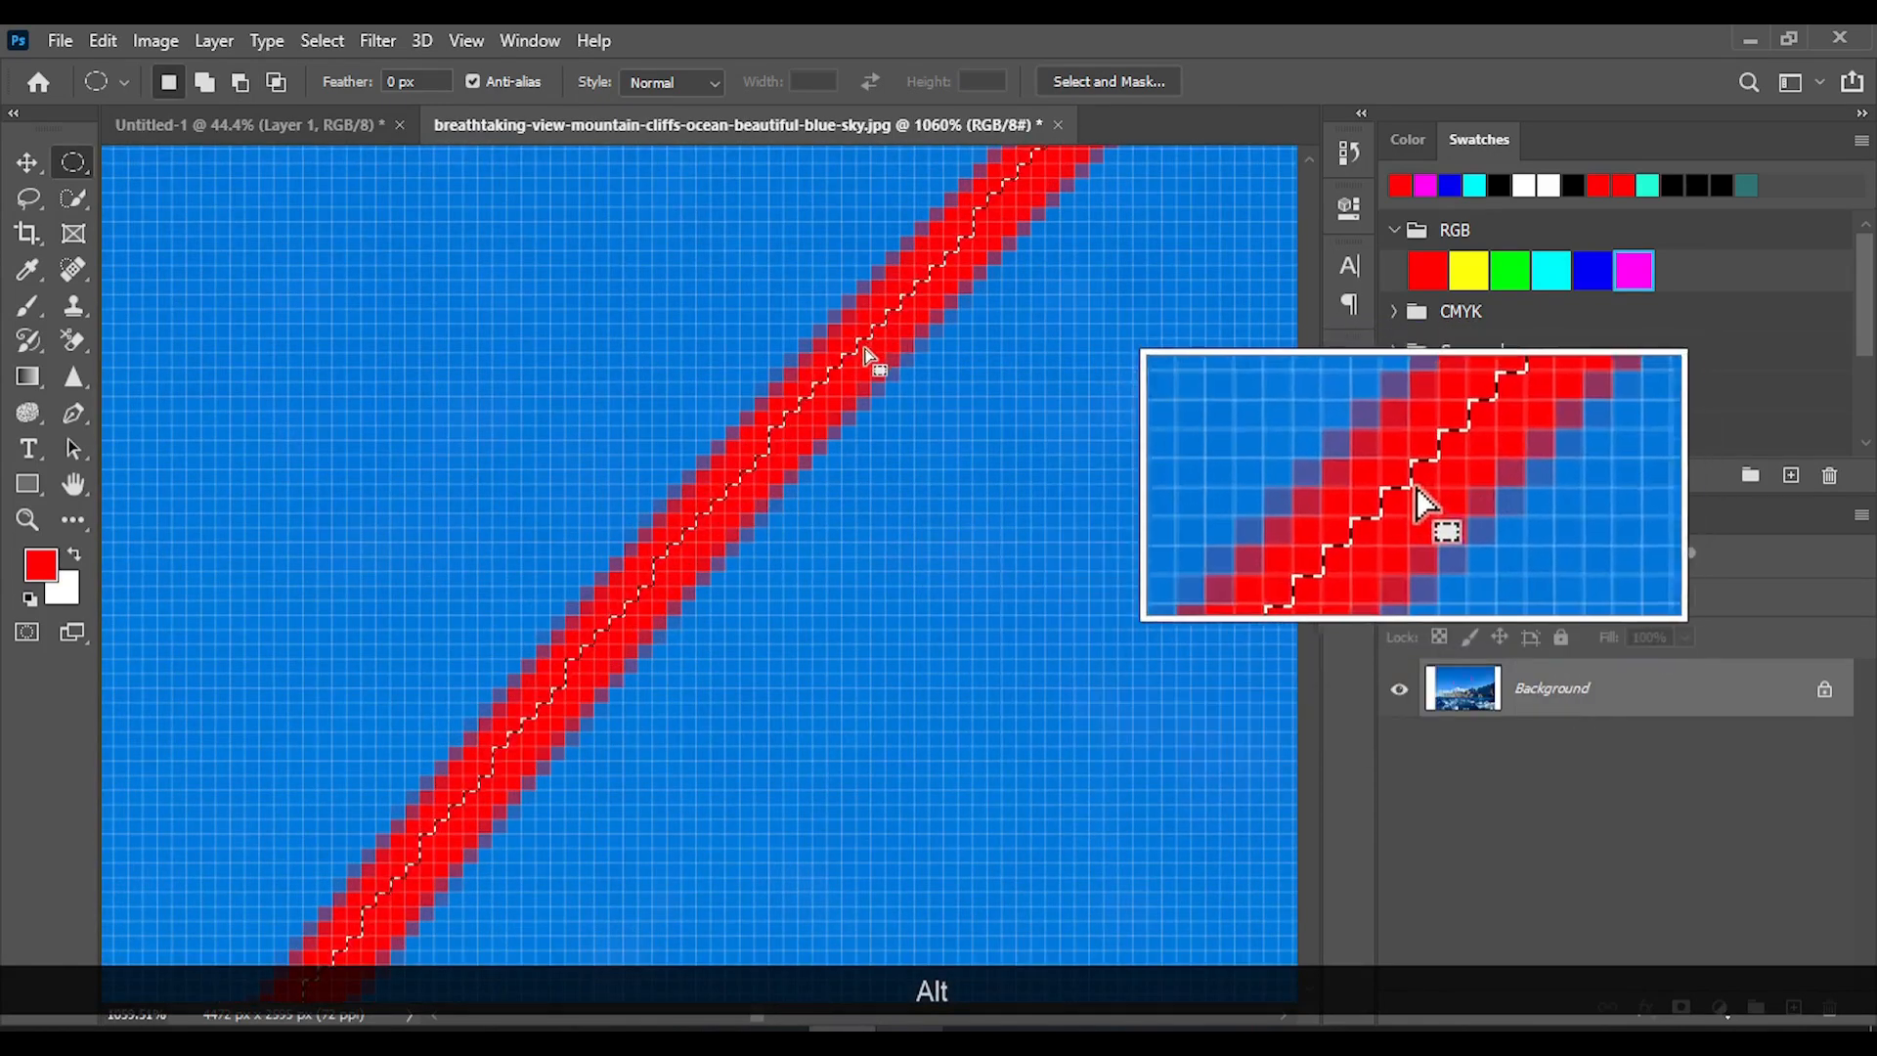
alt+scroll(912, 328, down, 10)
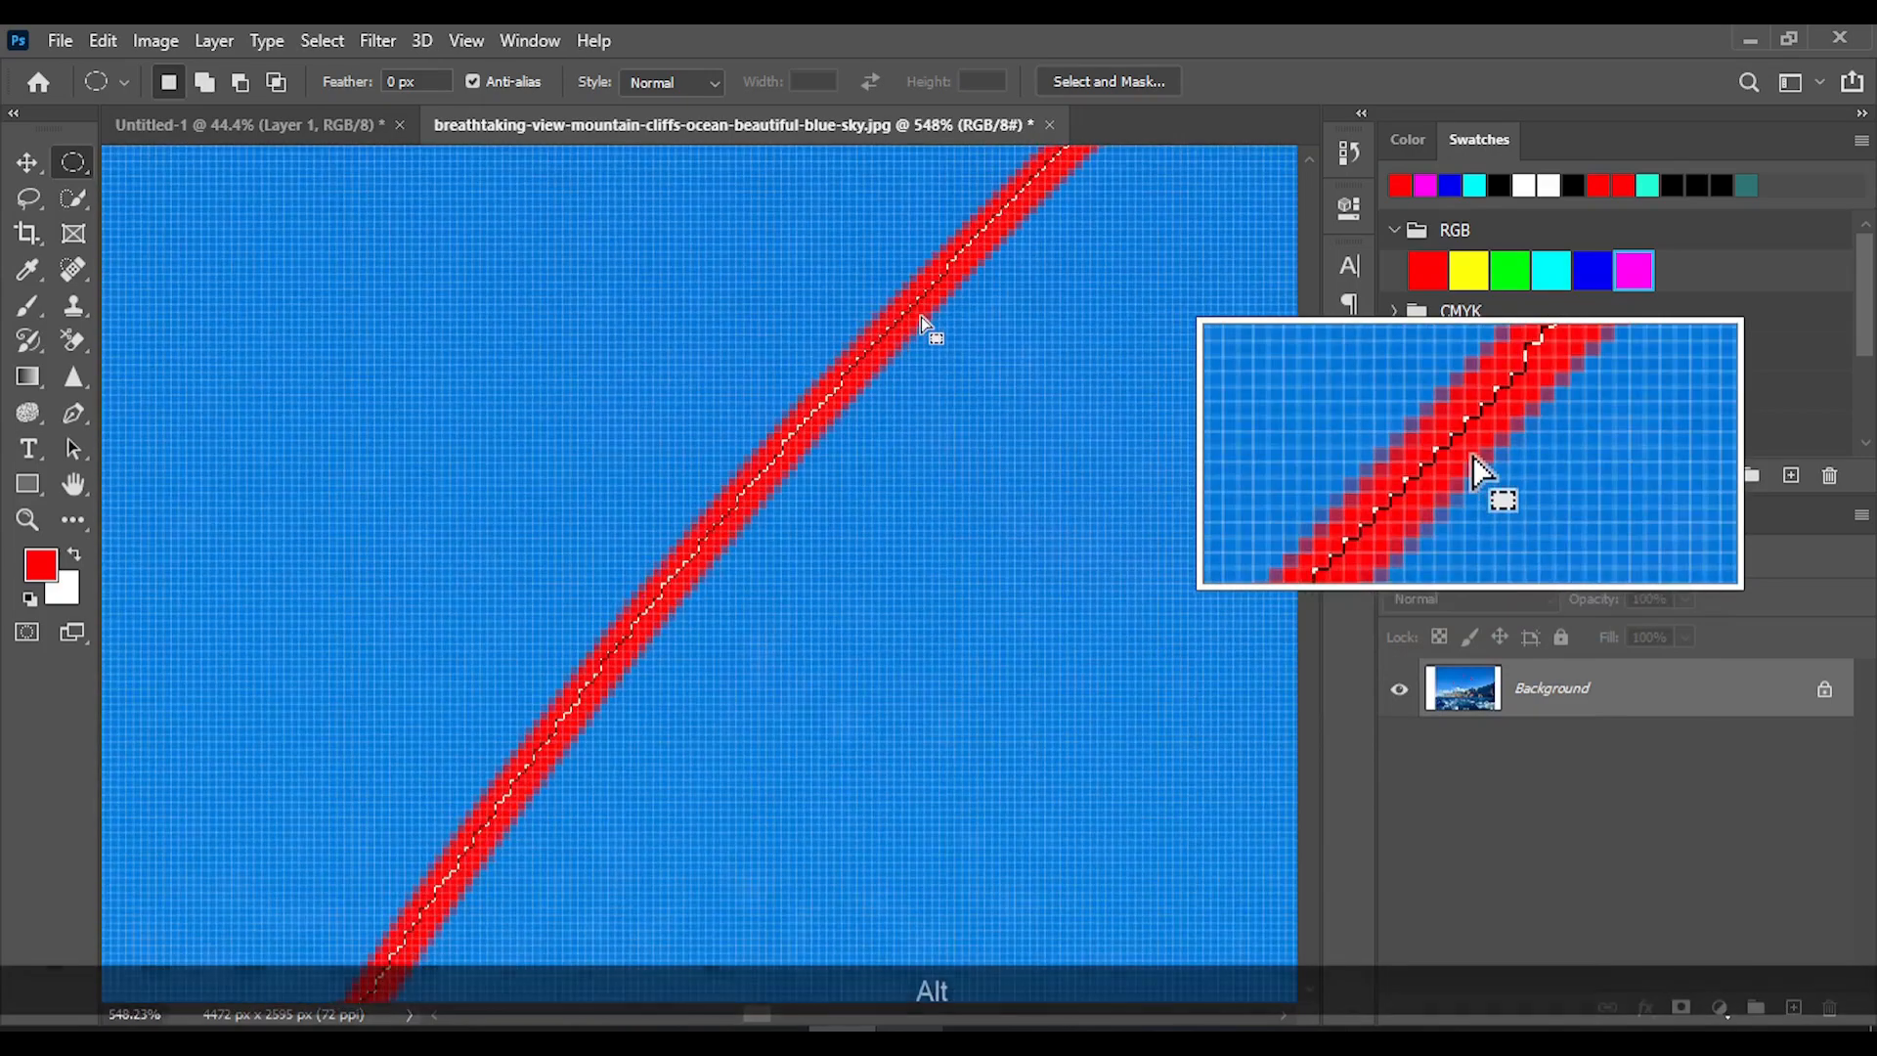
alt+scroll(912, 328, down, 8)
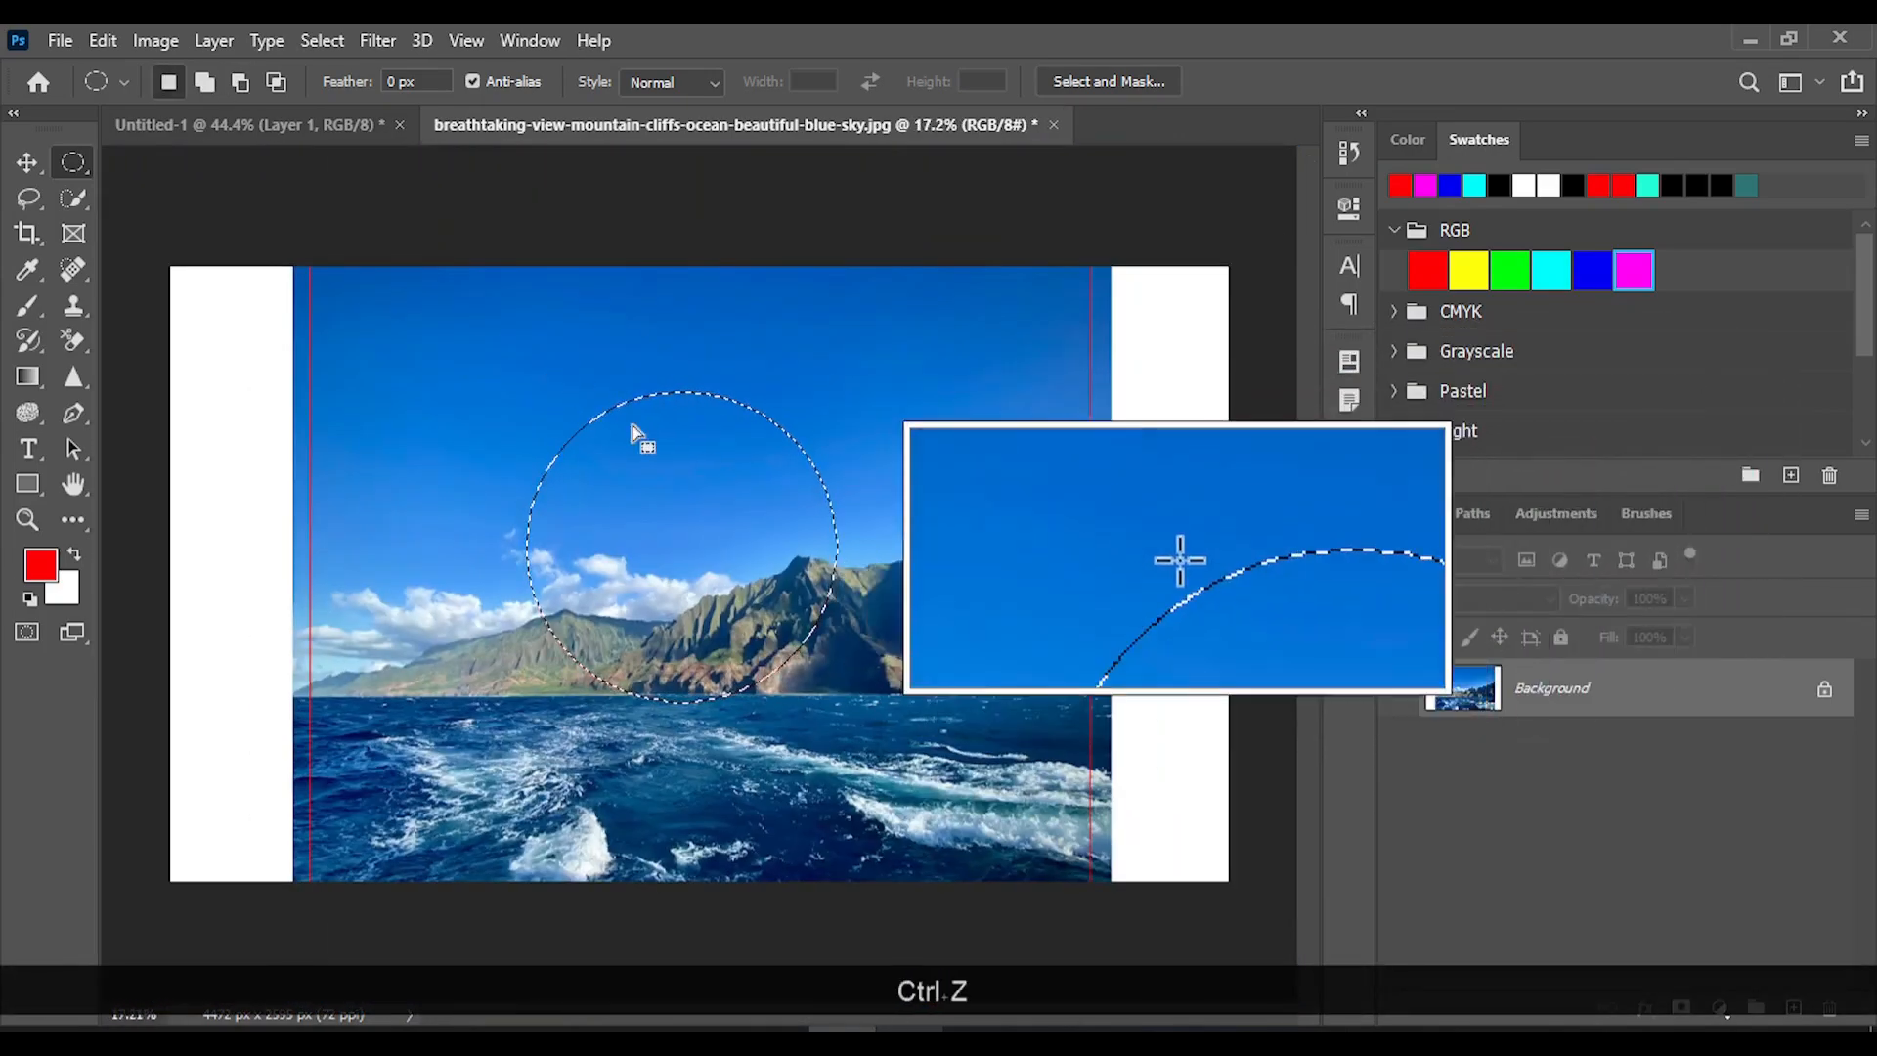
Stroke the circular selection with a 5 px red outline located Inside and inspect its edge up close.
click(102, 40)
click(204, 533)
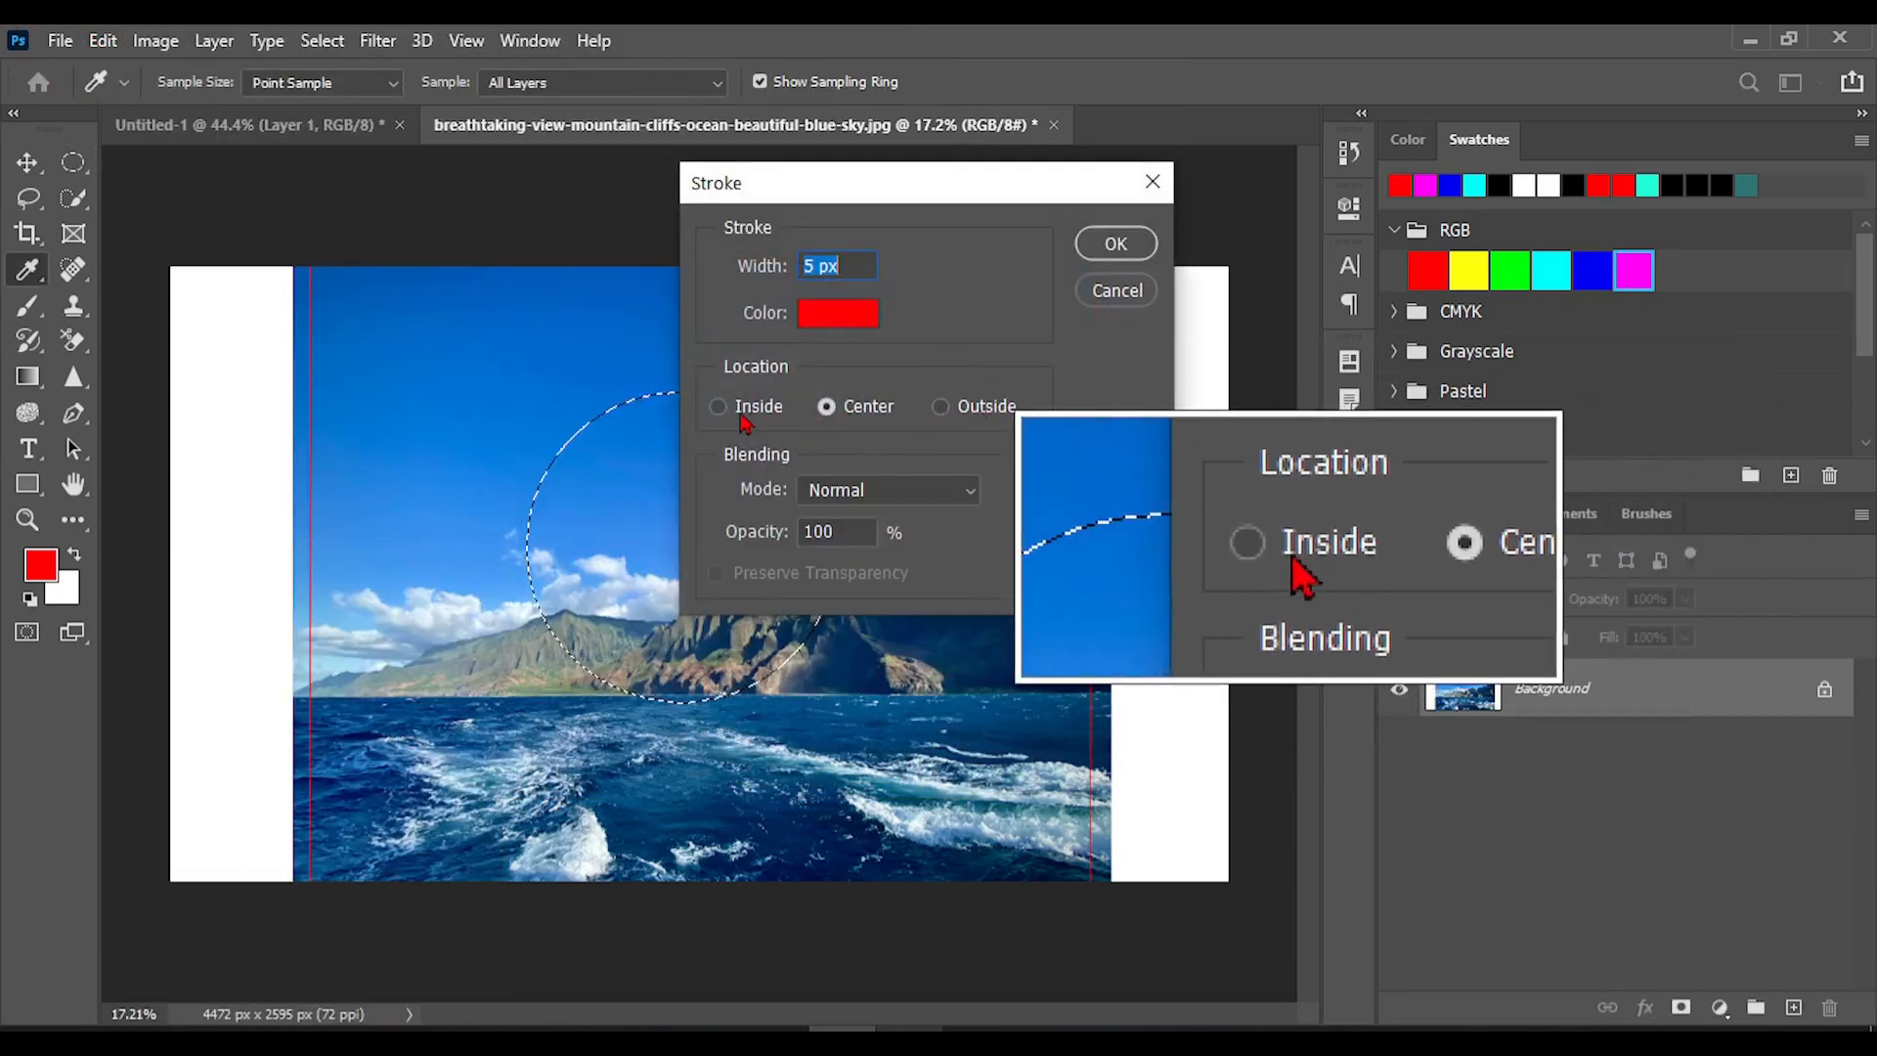
click(741, 417)
click(1115, 243)
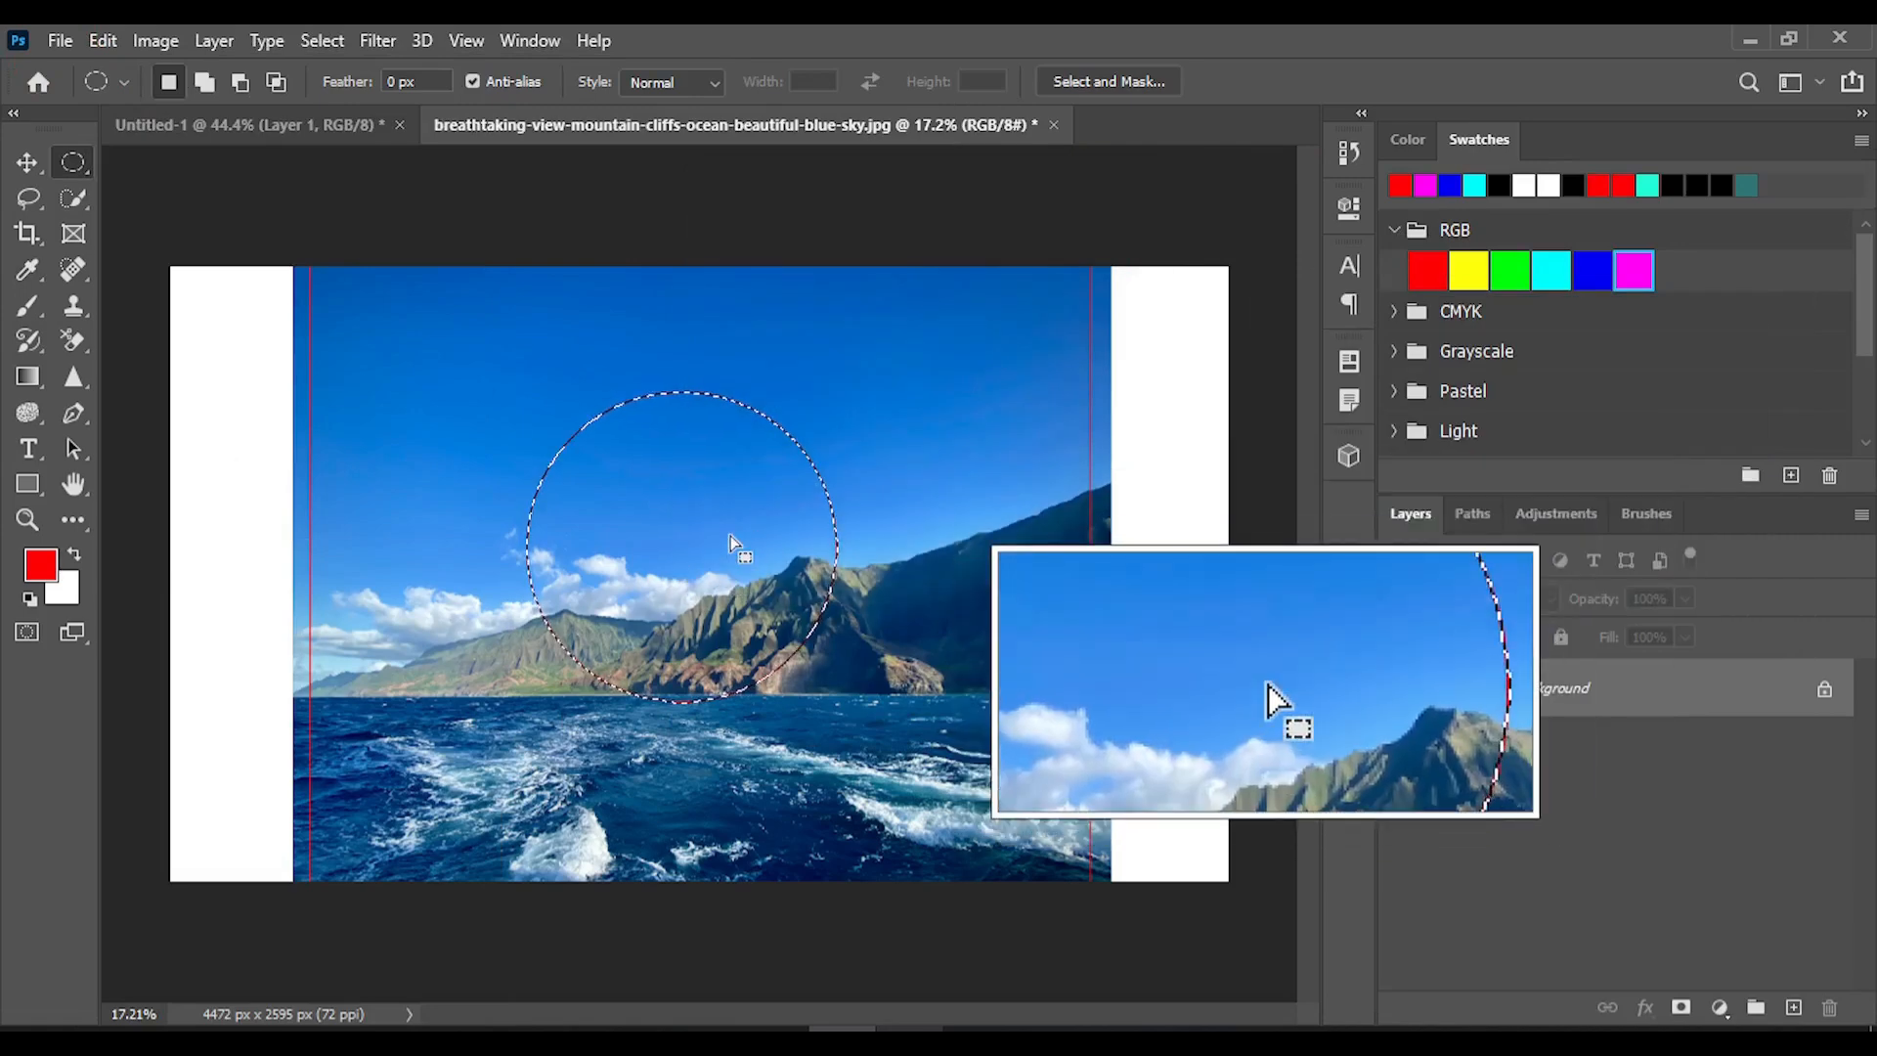
scroll(674, 401, up, 10)
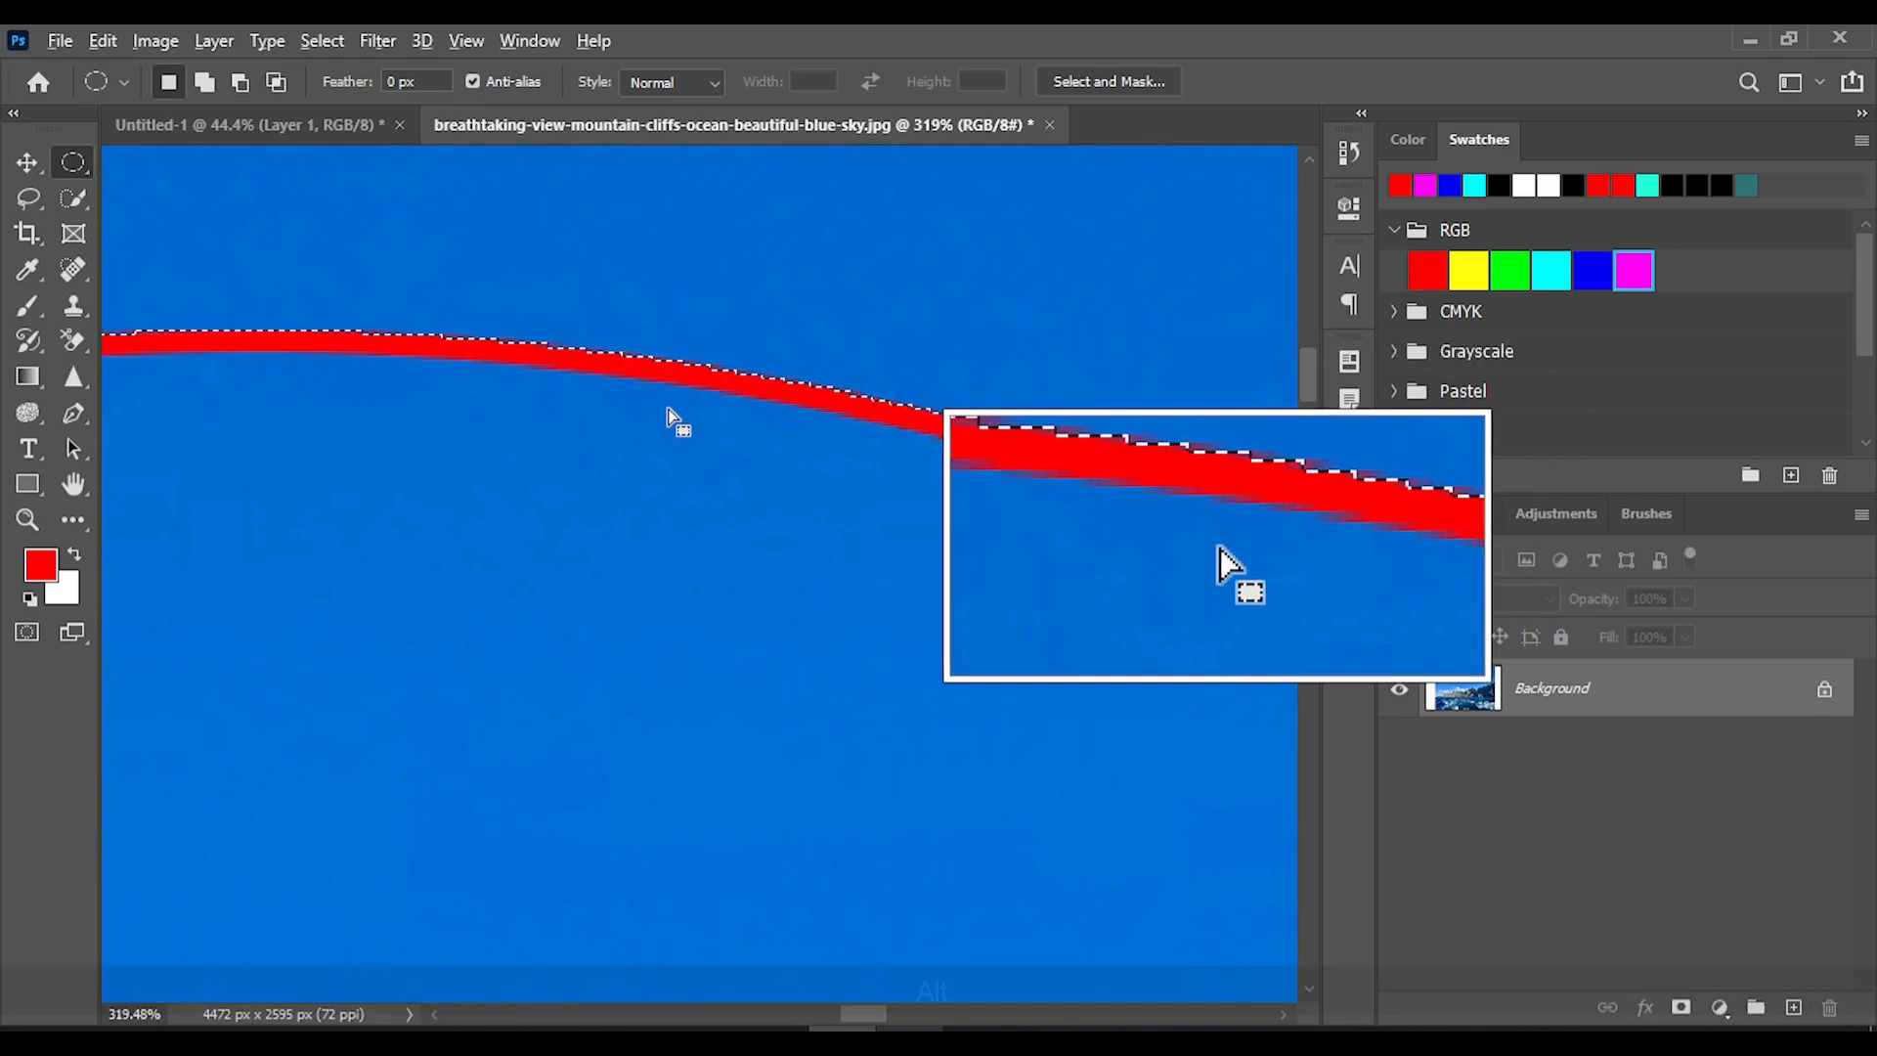
scroll(668, 411, down, 10)
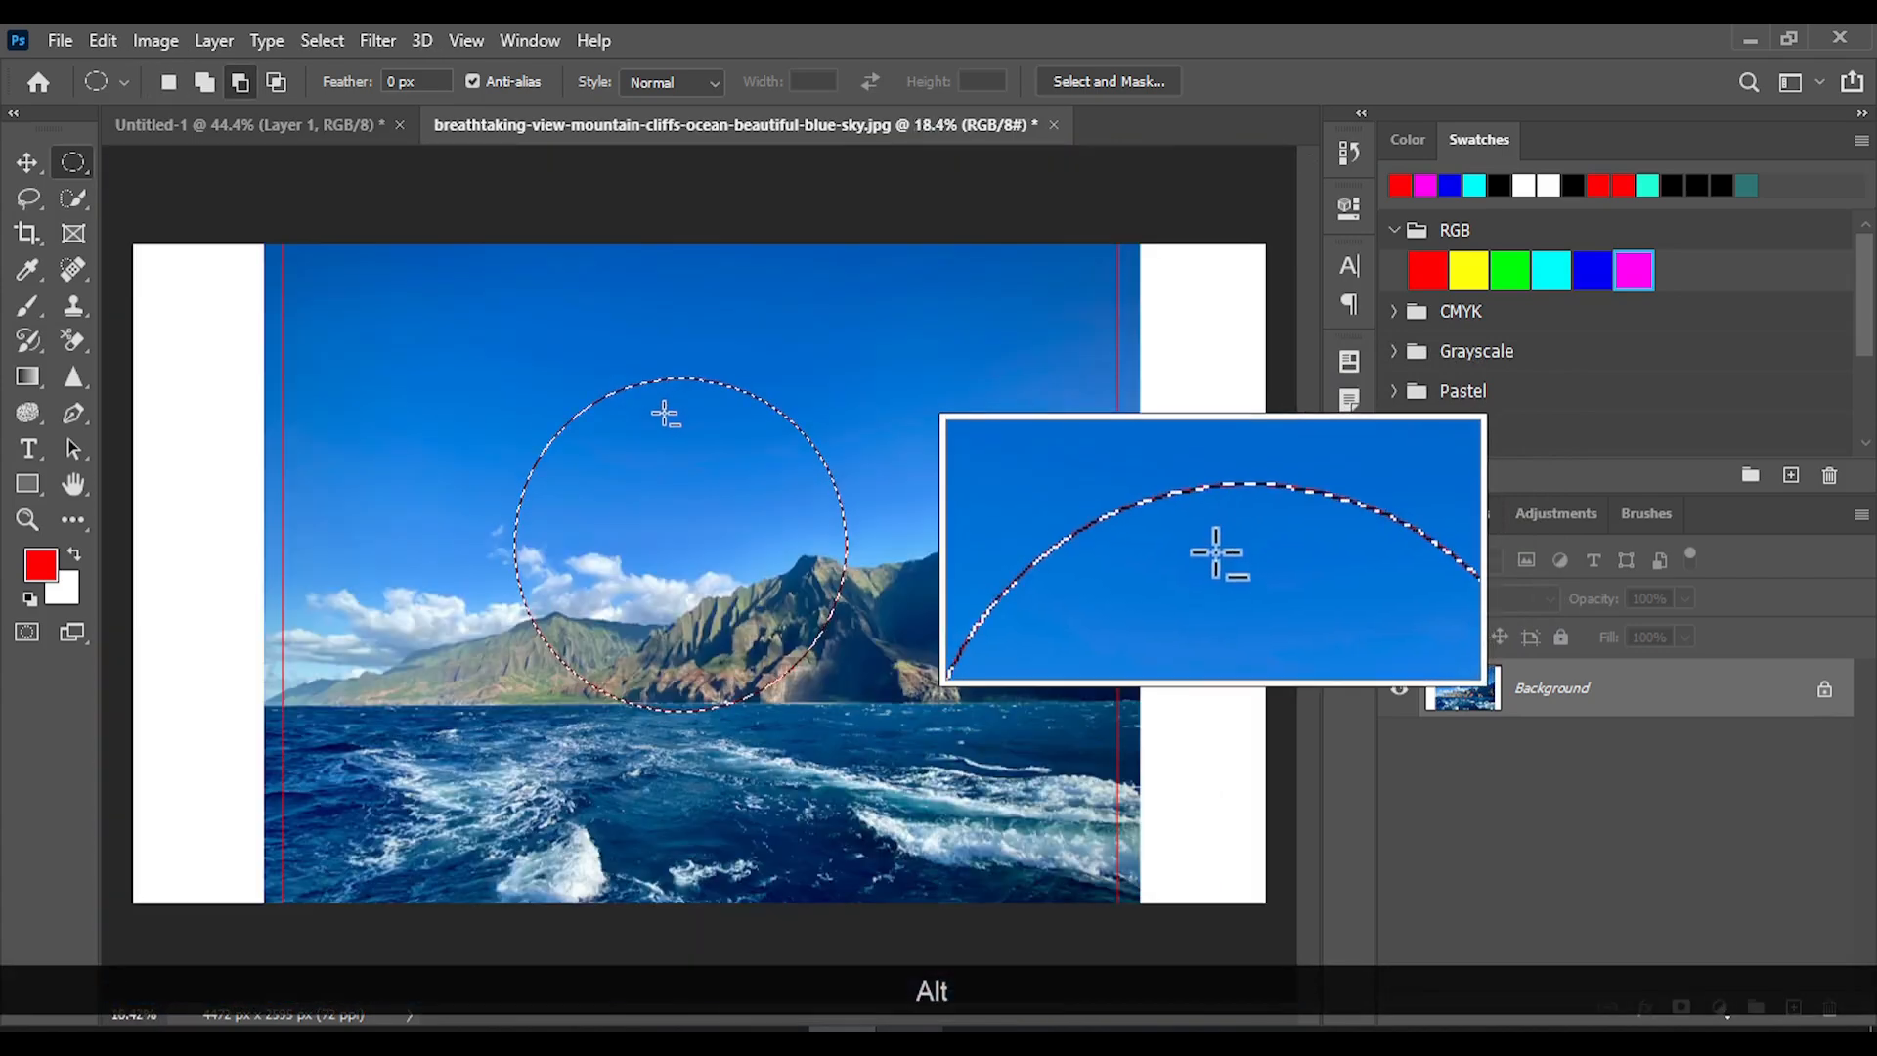
scroll(668, 414, down, 1)
scroll(668, 414, up, 1)
Undo the circle's stroke and selection, as well as the side strips' stroke and selection.
click(106, 40)
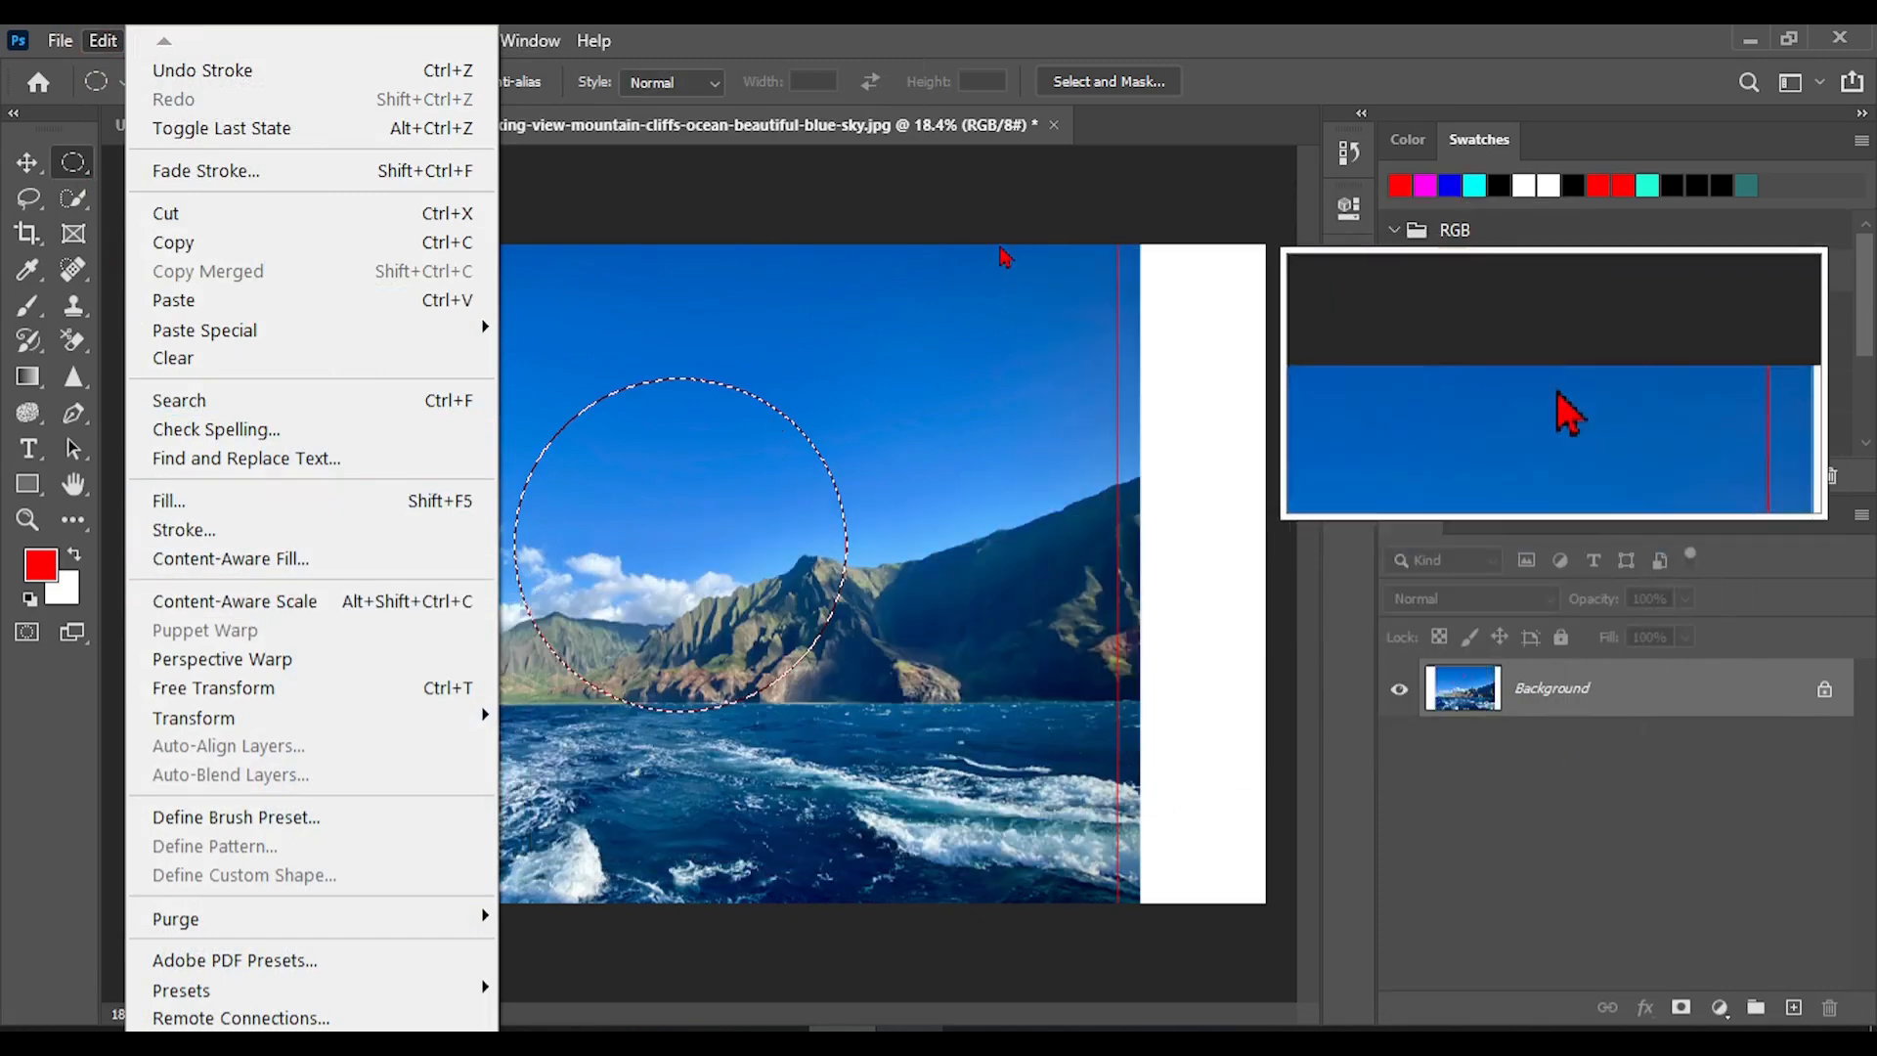
click(989, 232)
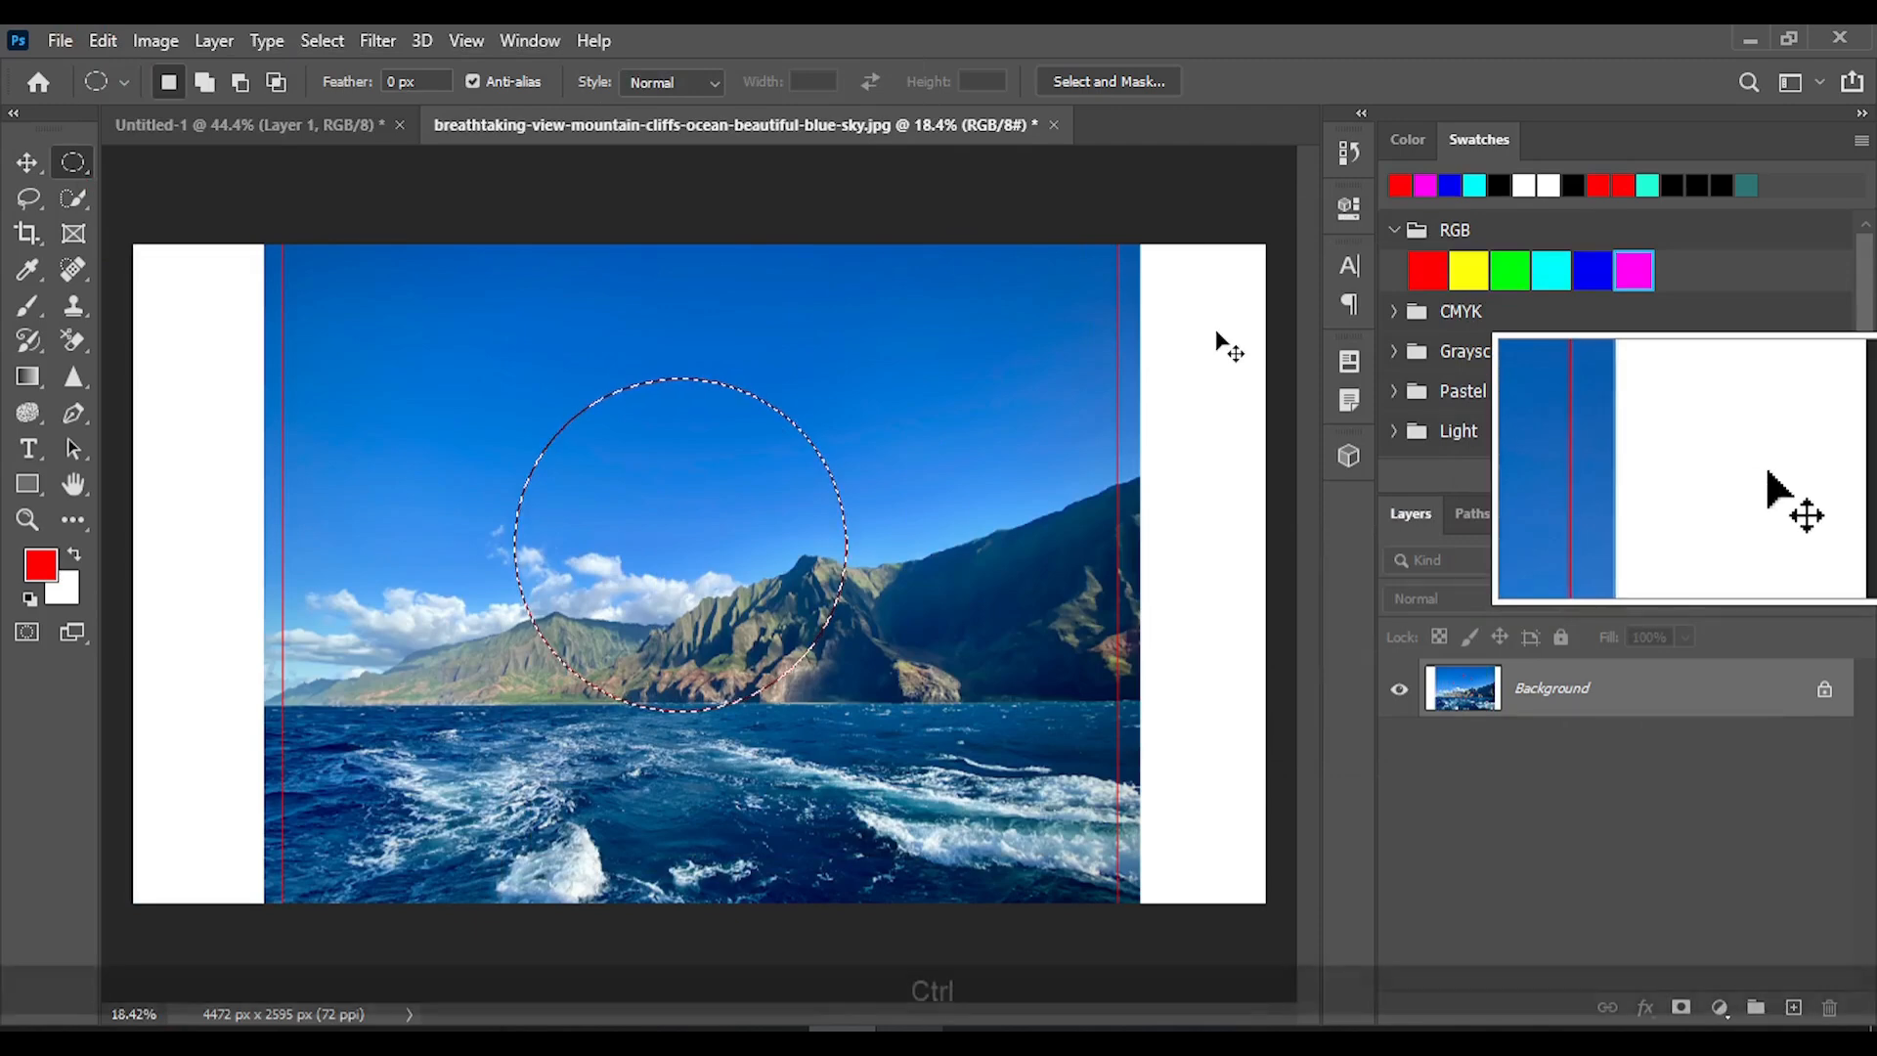
key(ctrl+z)
key(ctrl+z)
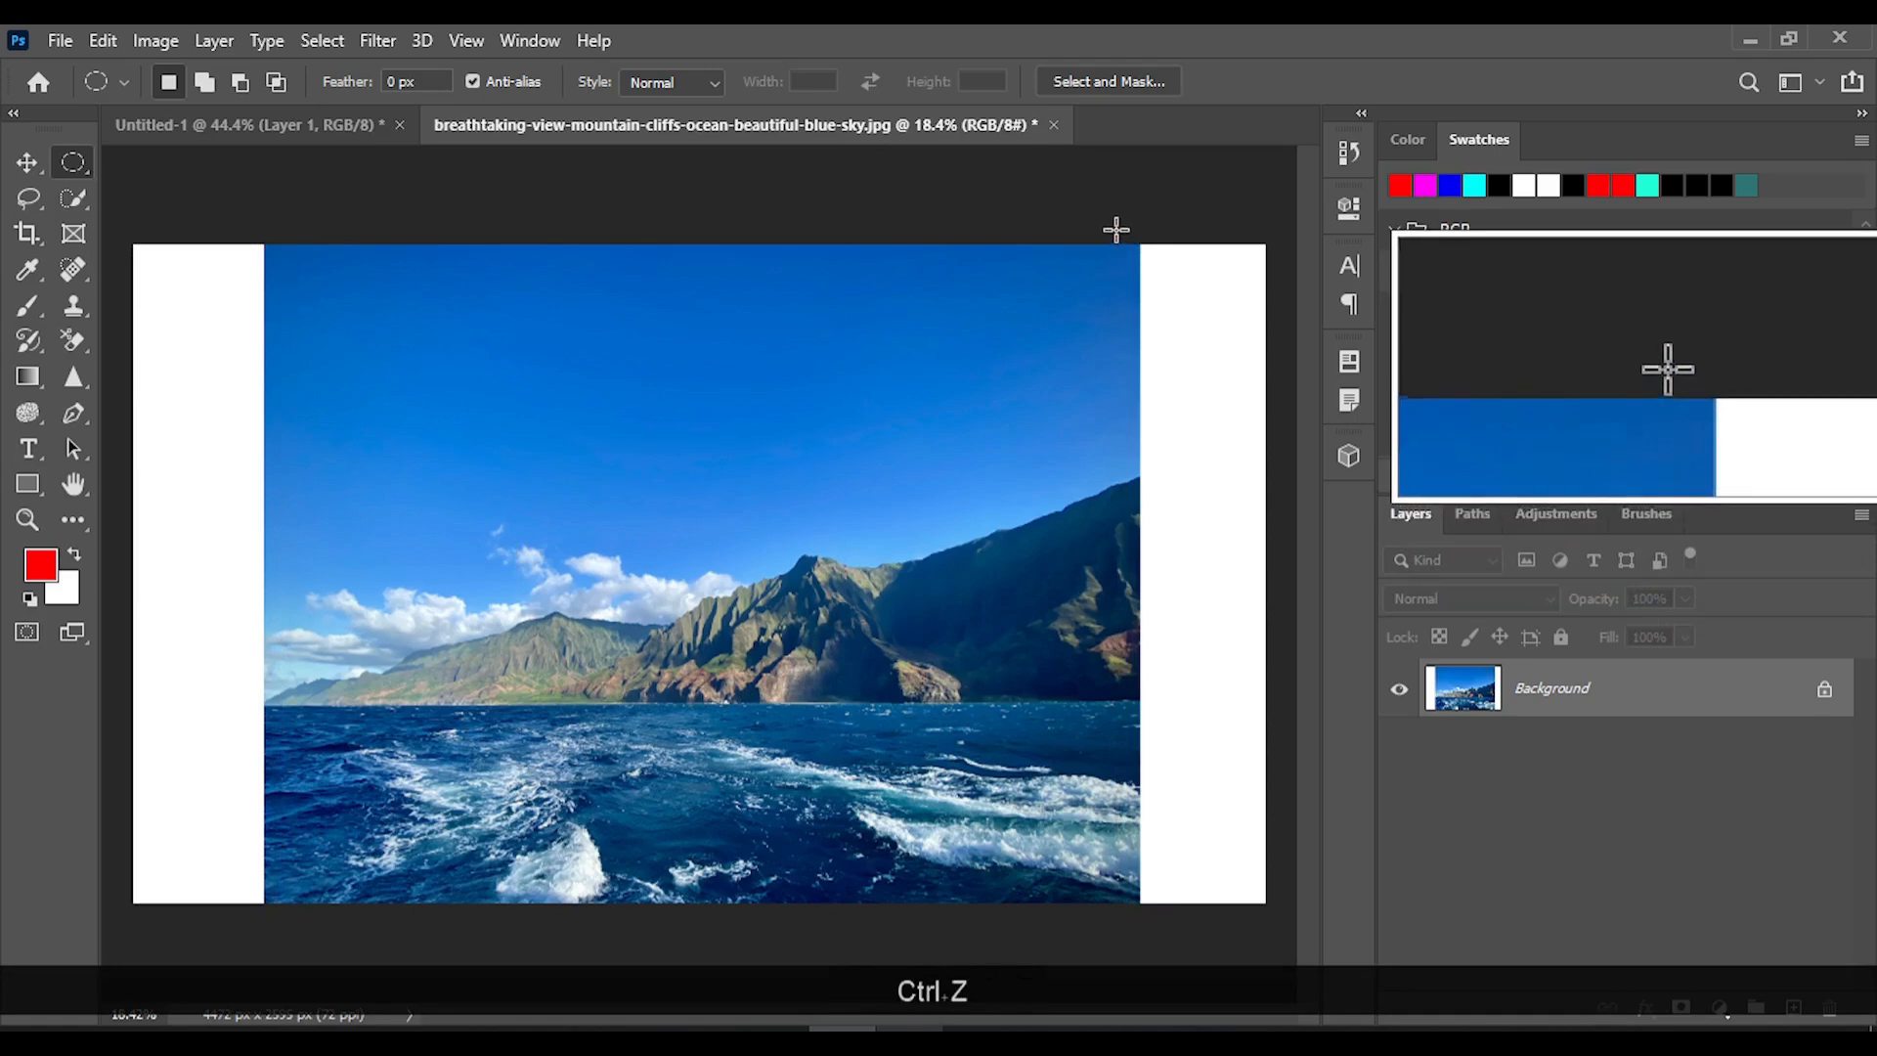
Select the white strip at the photo's right edge, overlapping the image slightly, with the Rectangular Marquee tool.
drag(1116, 230, 1229, 888)
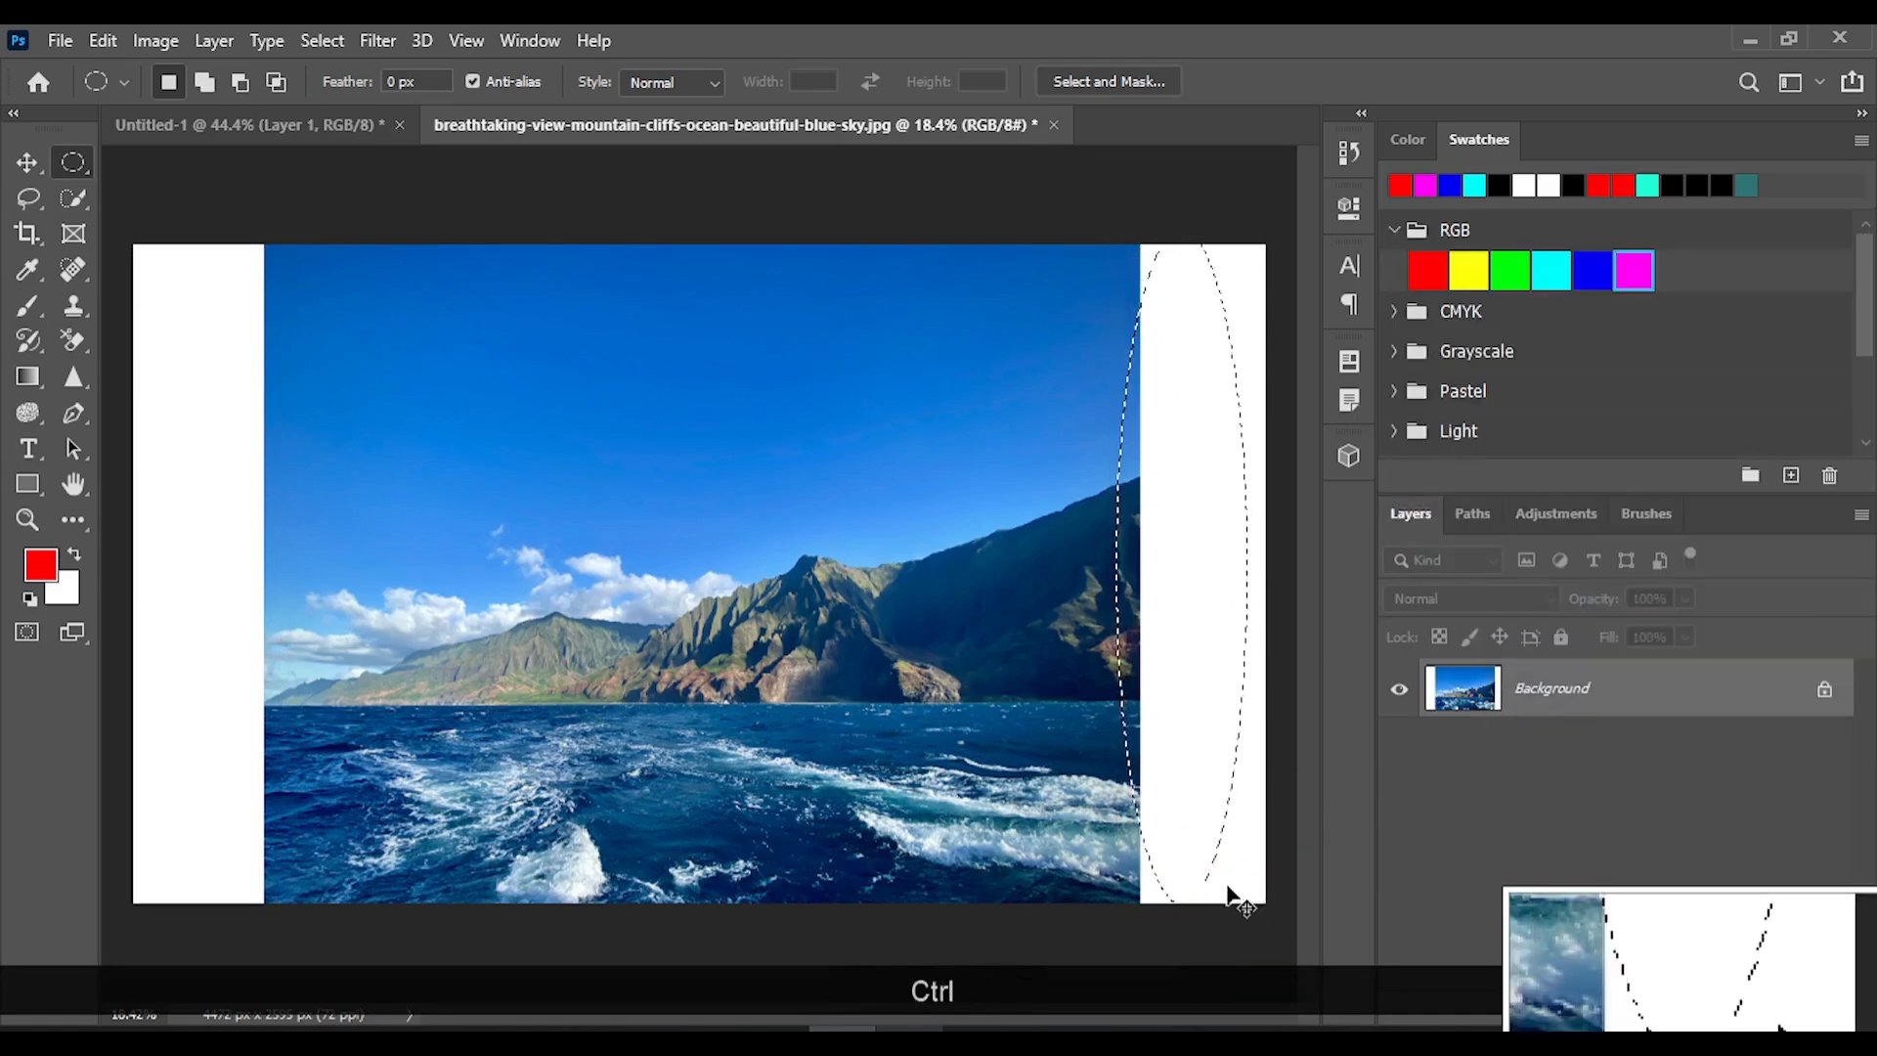
key(ctrl+d)
right_click(73, 162)
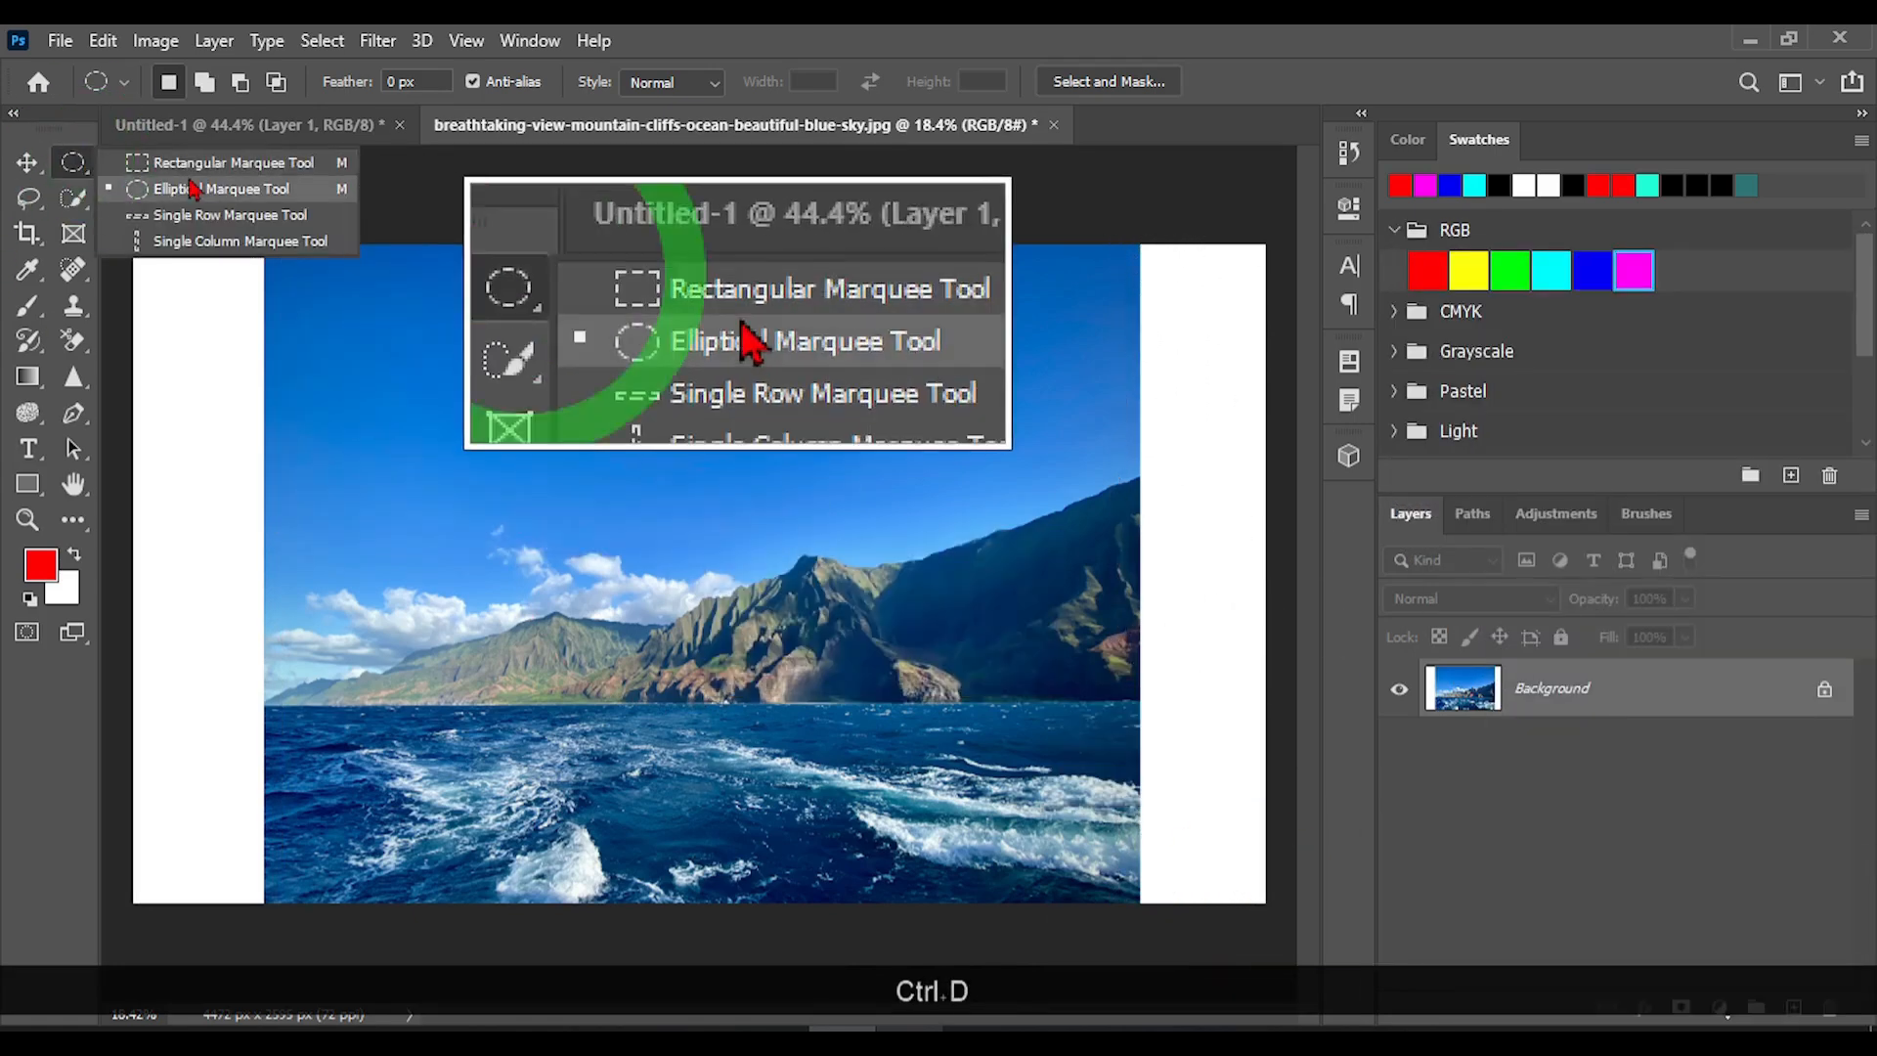
click(180, 159)
drag(1102, 214, 1284, 980)
Apply Content-Aware Fill to the selected right strip with Auto sampling, Default color adaptation and no rotation adaptation, output to a new layer.
click(103, 40)
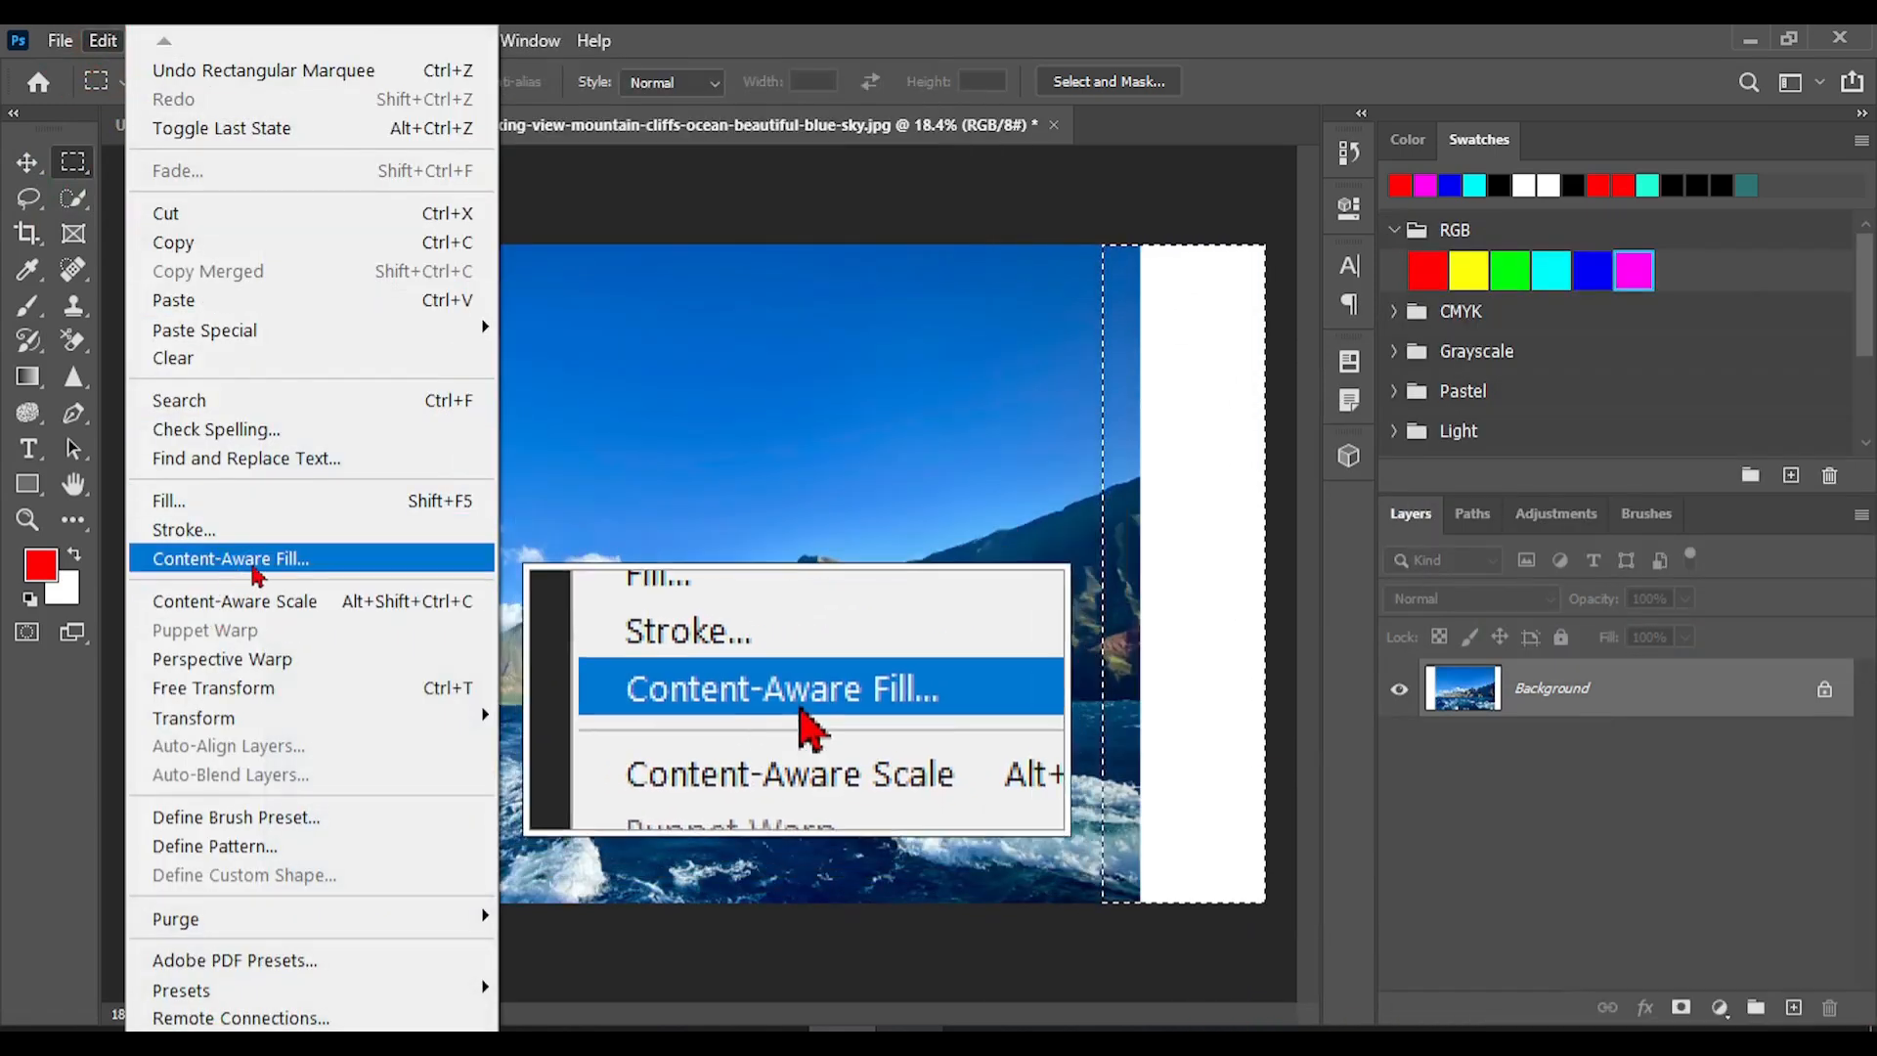
click(275, 562)
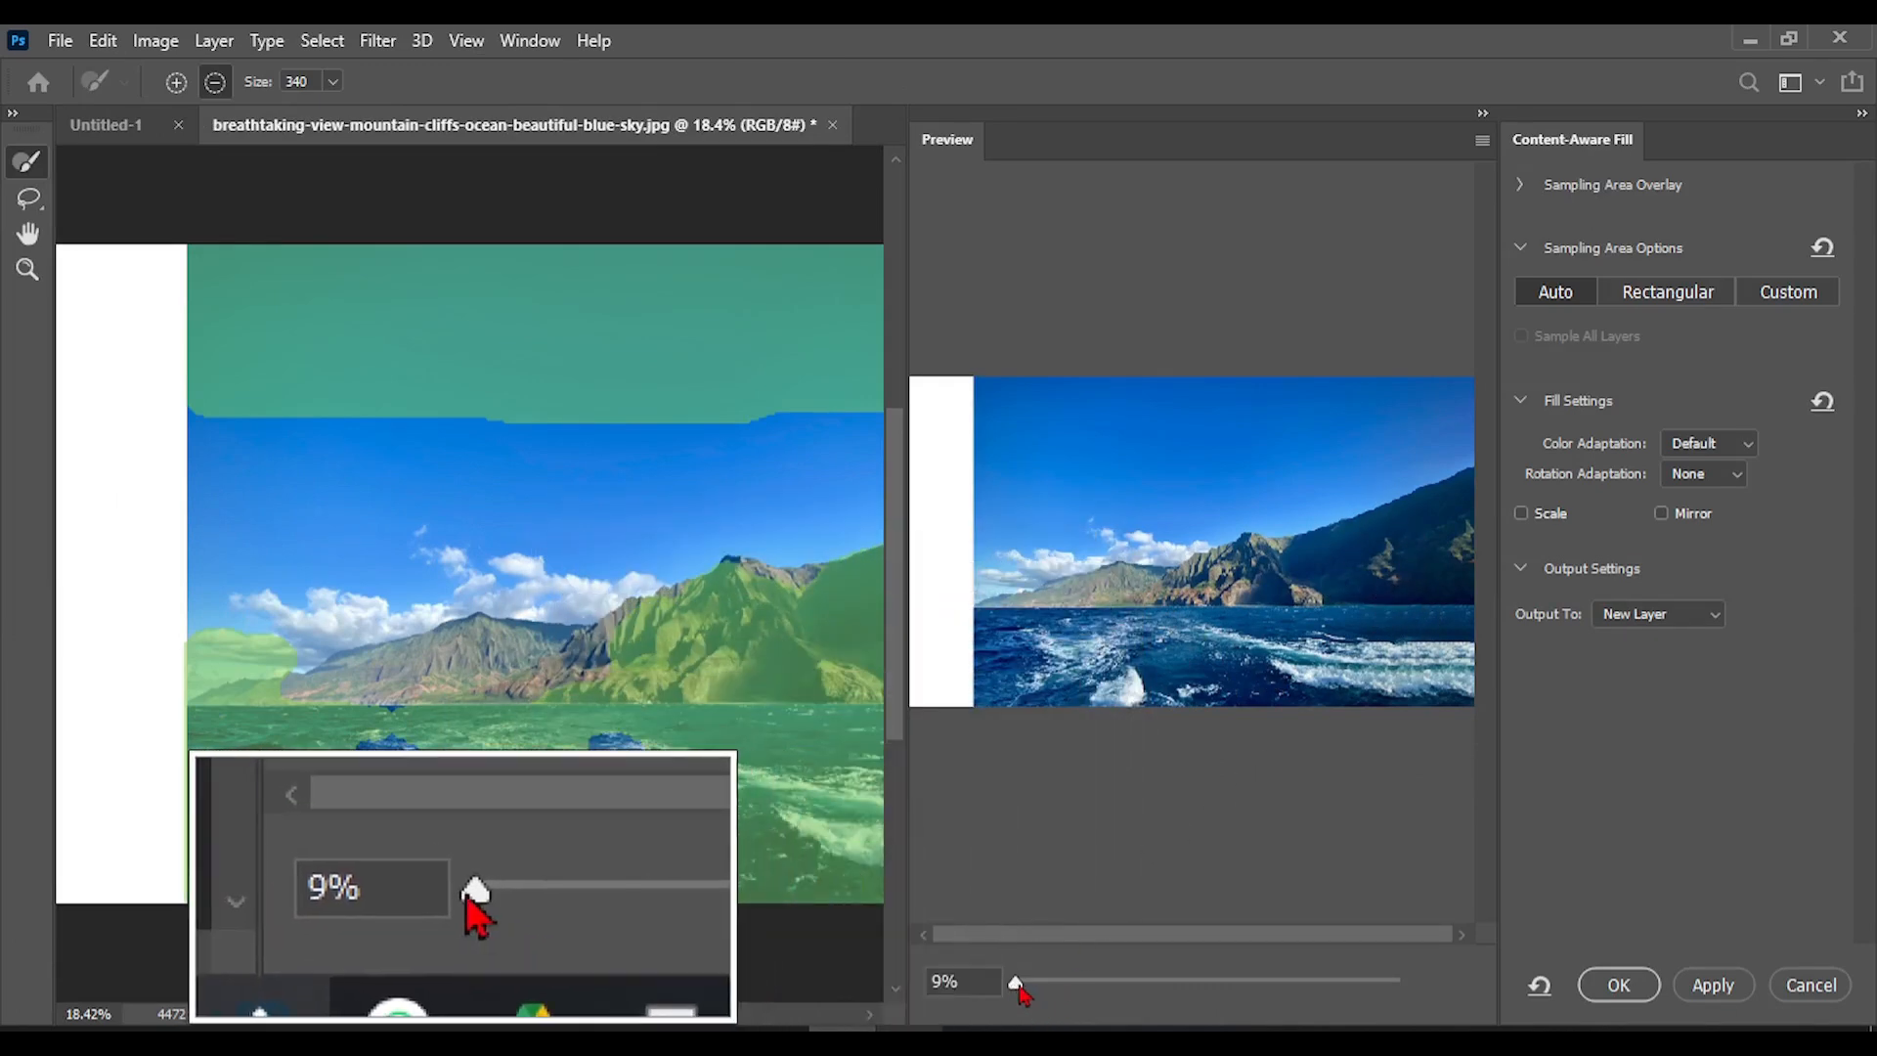
mouse_move(1019, 992)
mouse_down()
mouse_move(1079, 993)
mouse_move(1051, 993)
mouse_up()
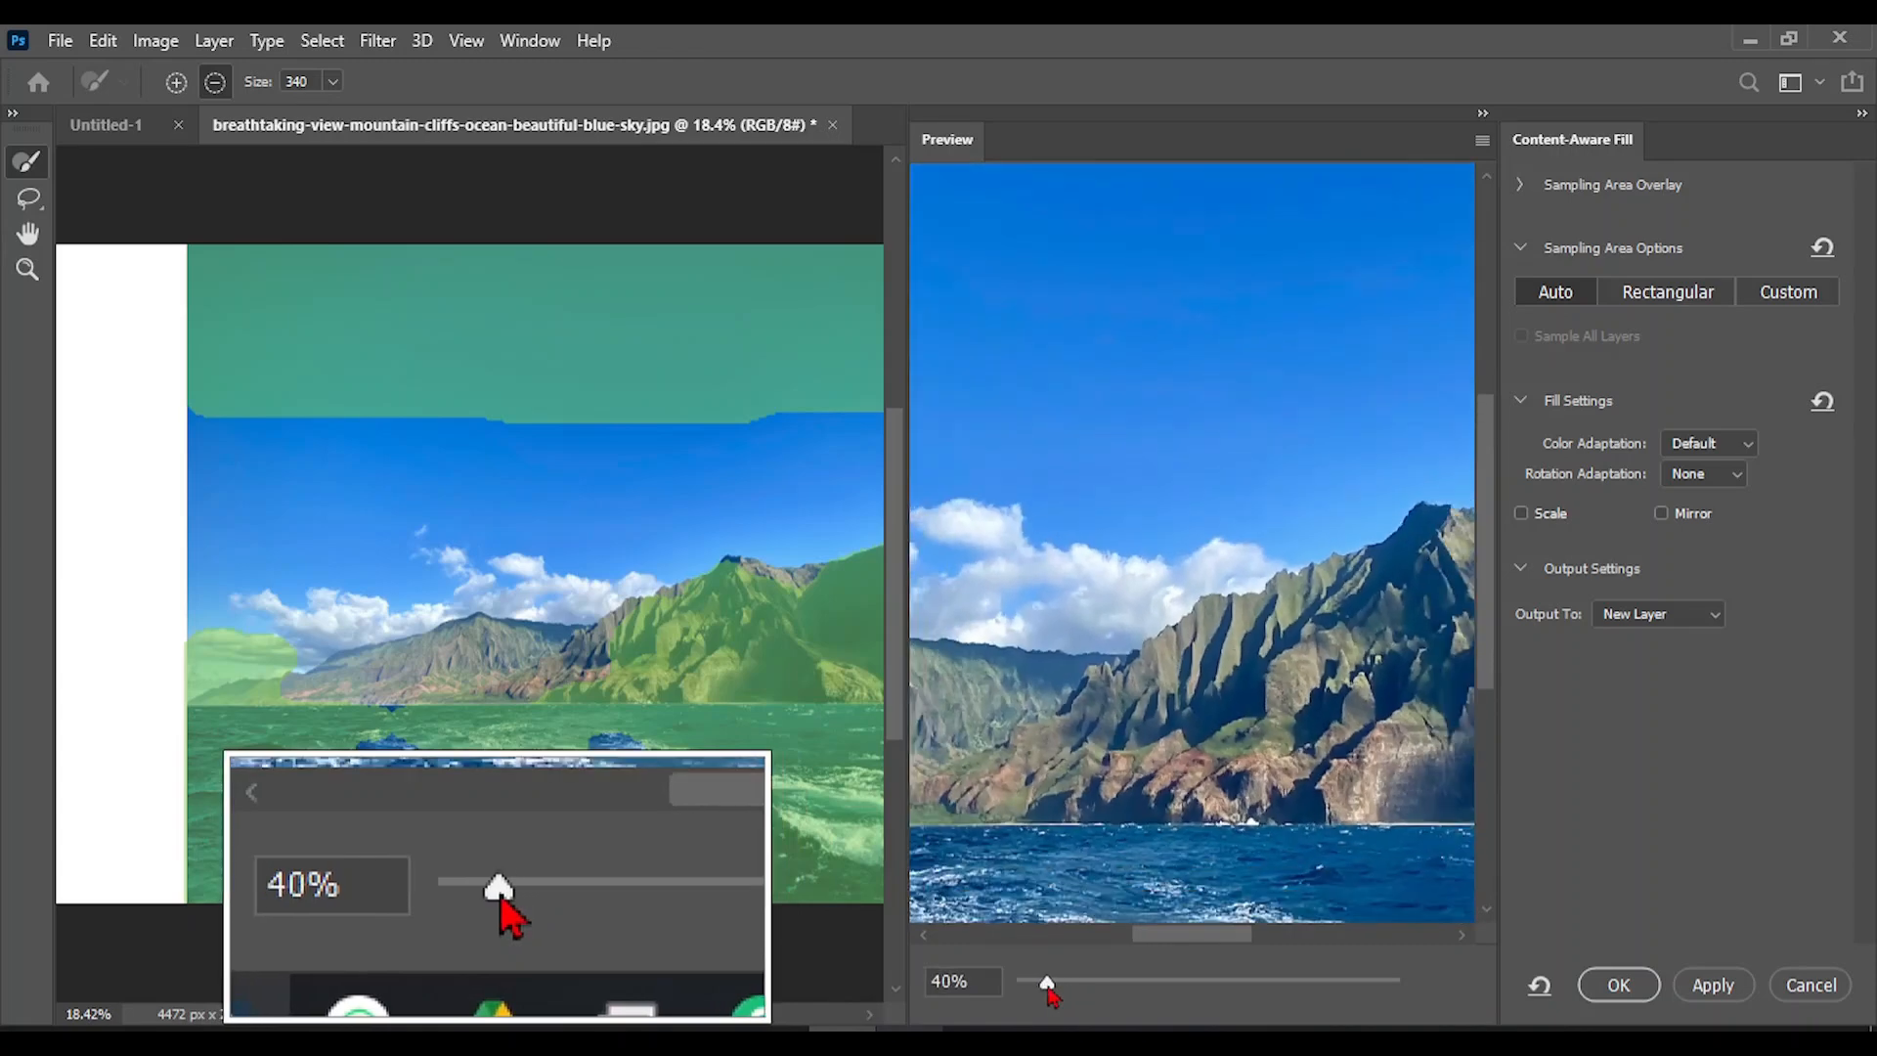
drag(1217, 696, 977, 657)
drag(1395, 658, 1008, 626)
drag(1290, 691, 1034, 642)
drag(1217, 675, 847, 627)
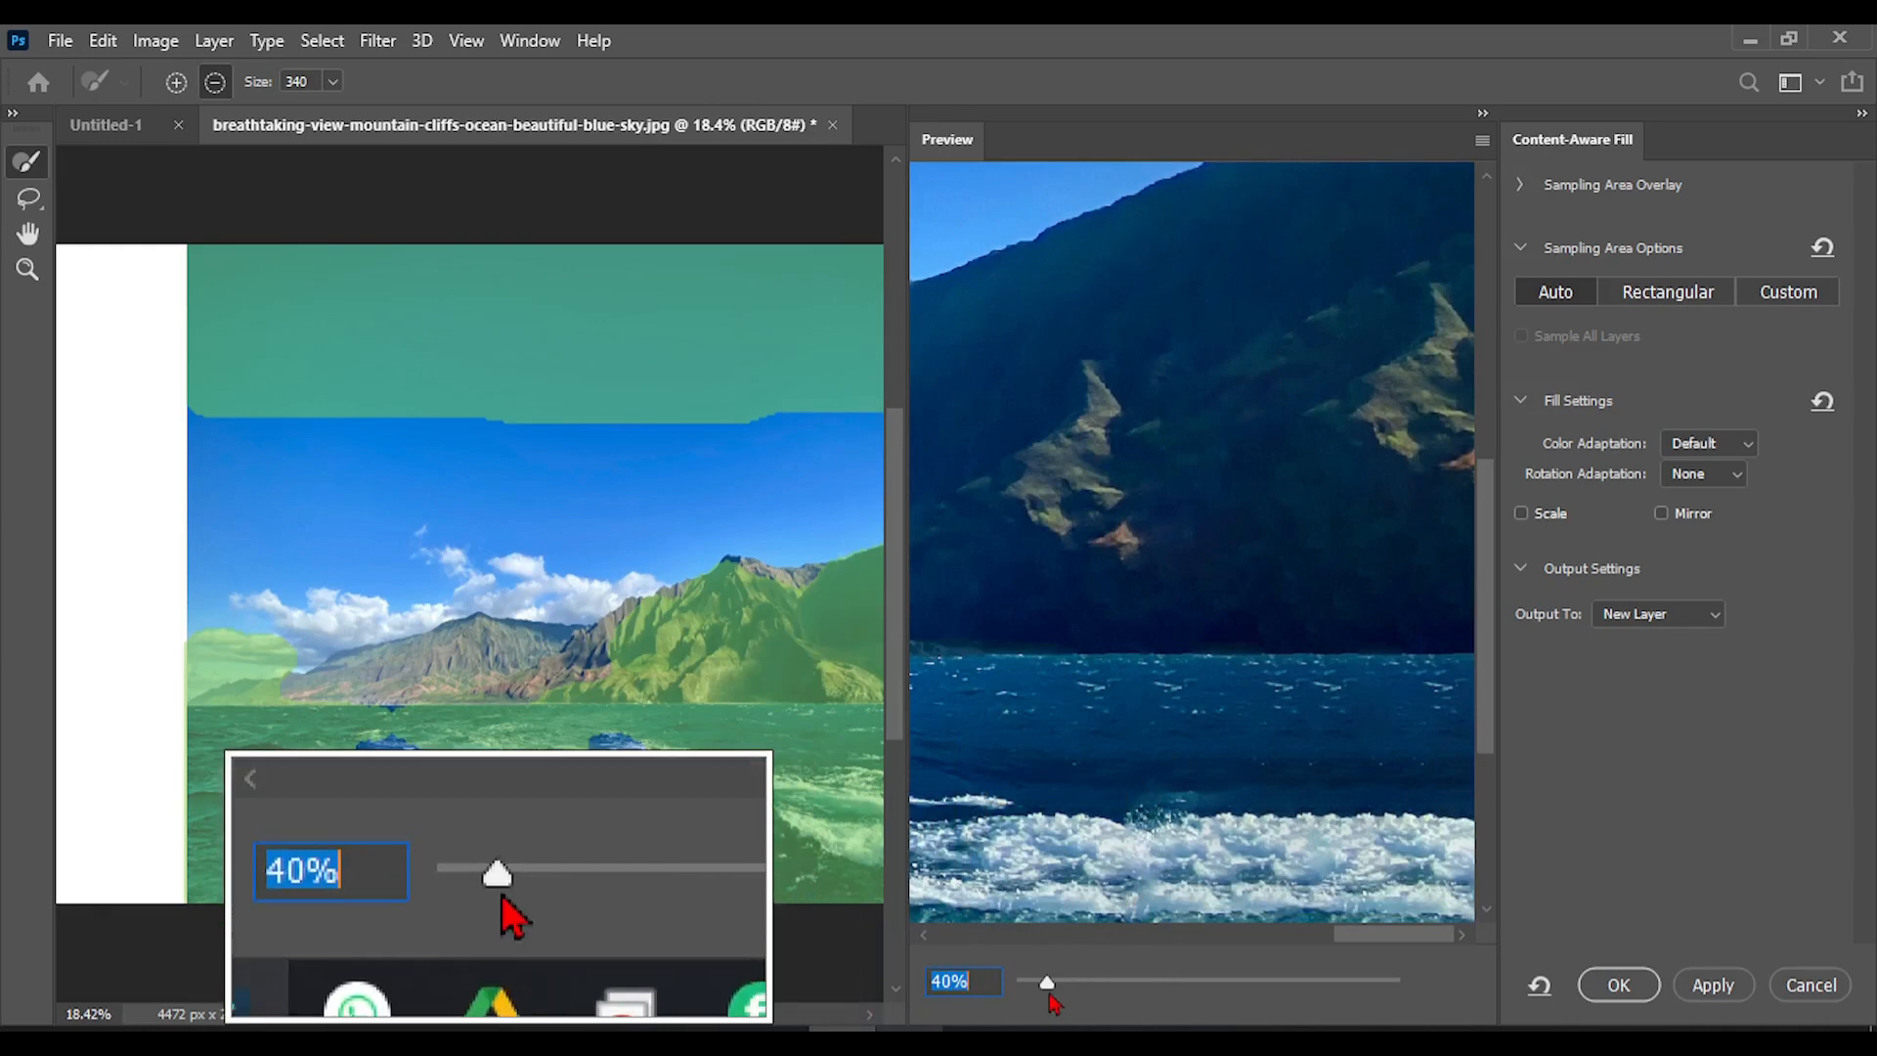
drag(1048, 989, 1011, 994)
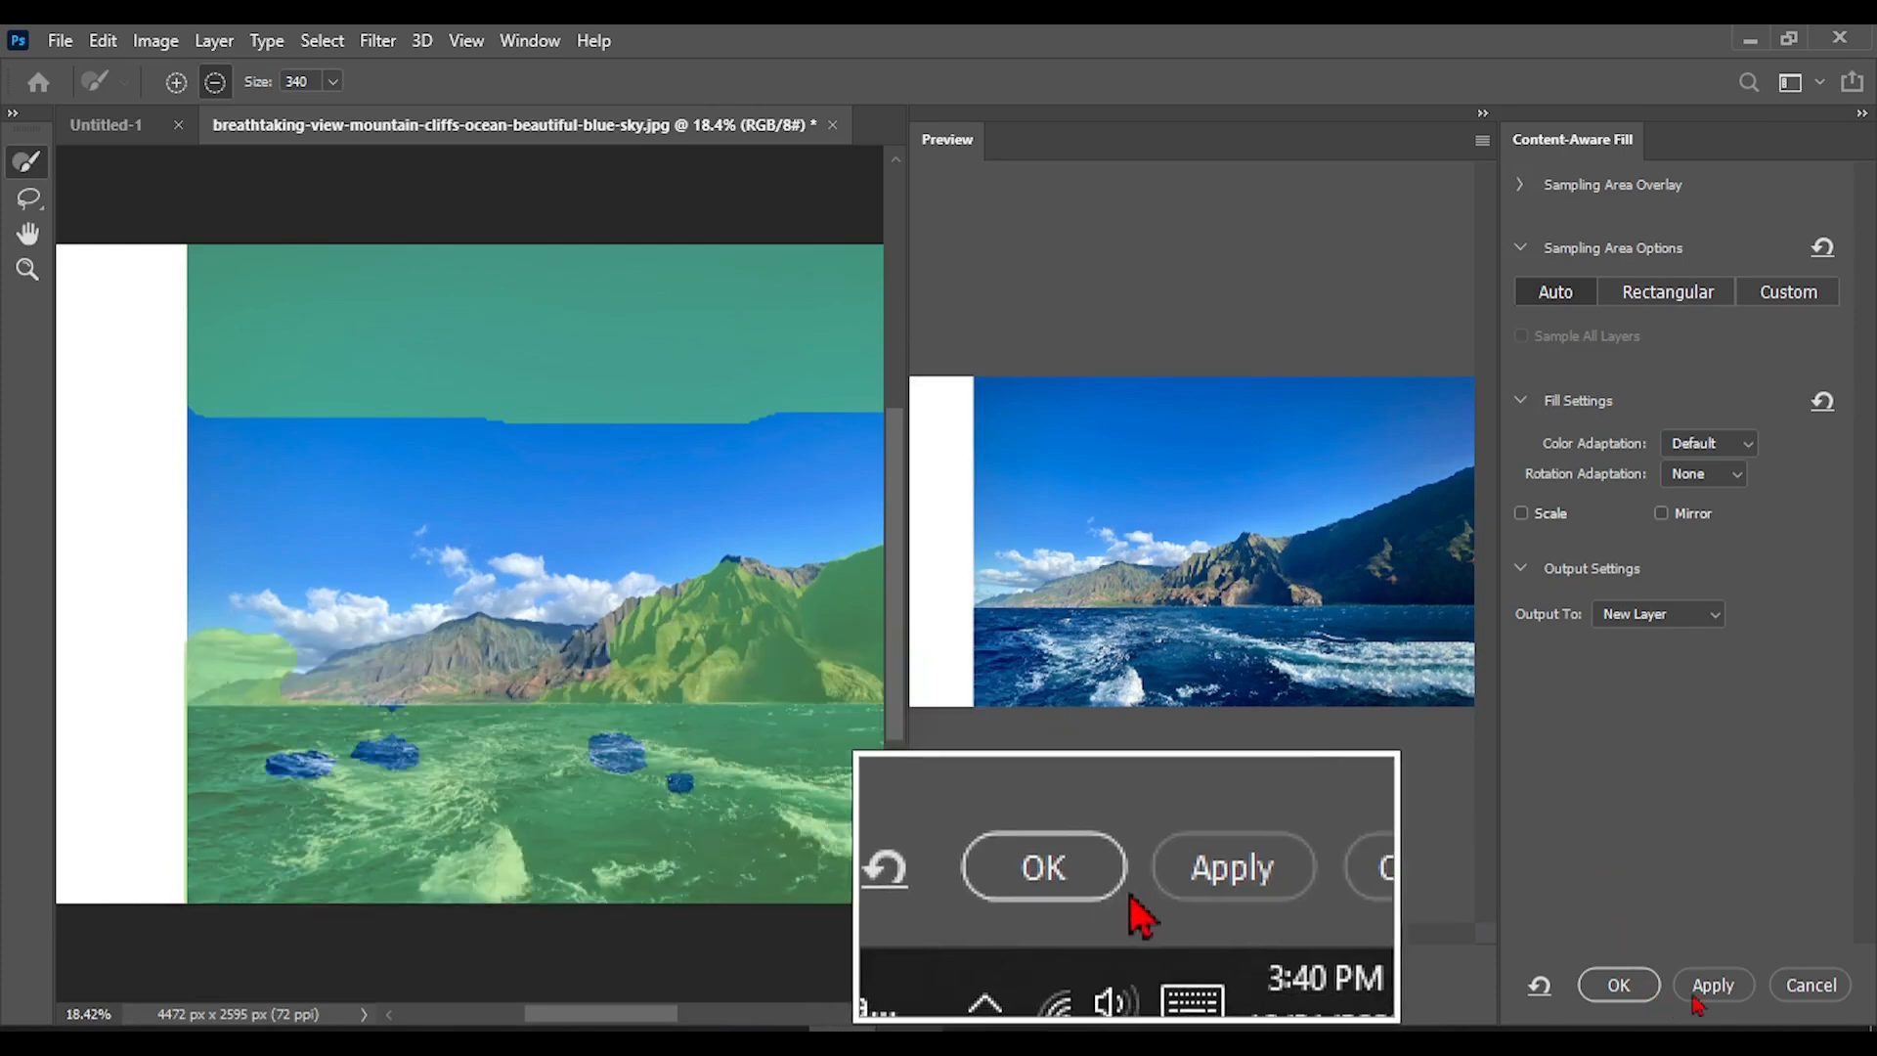
click(1611, 989)
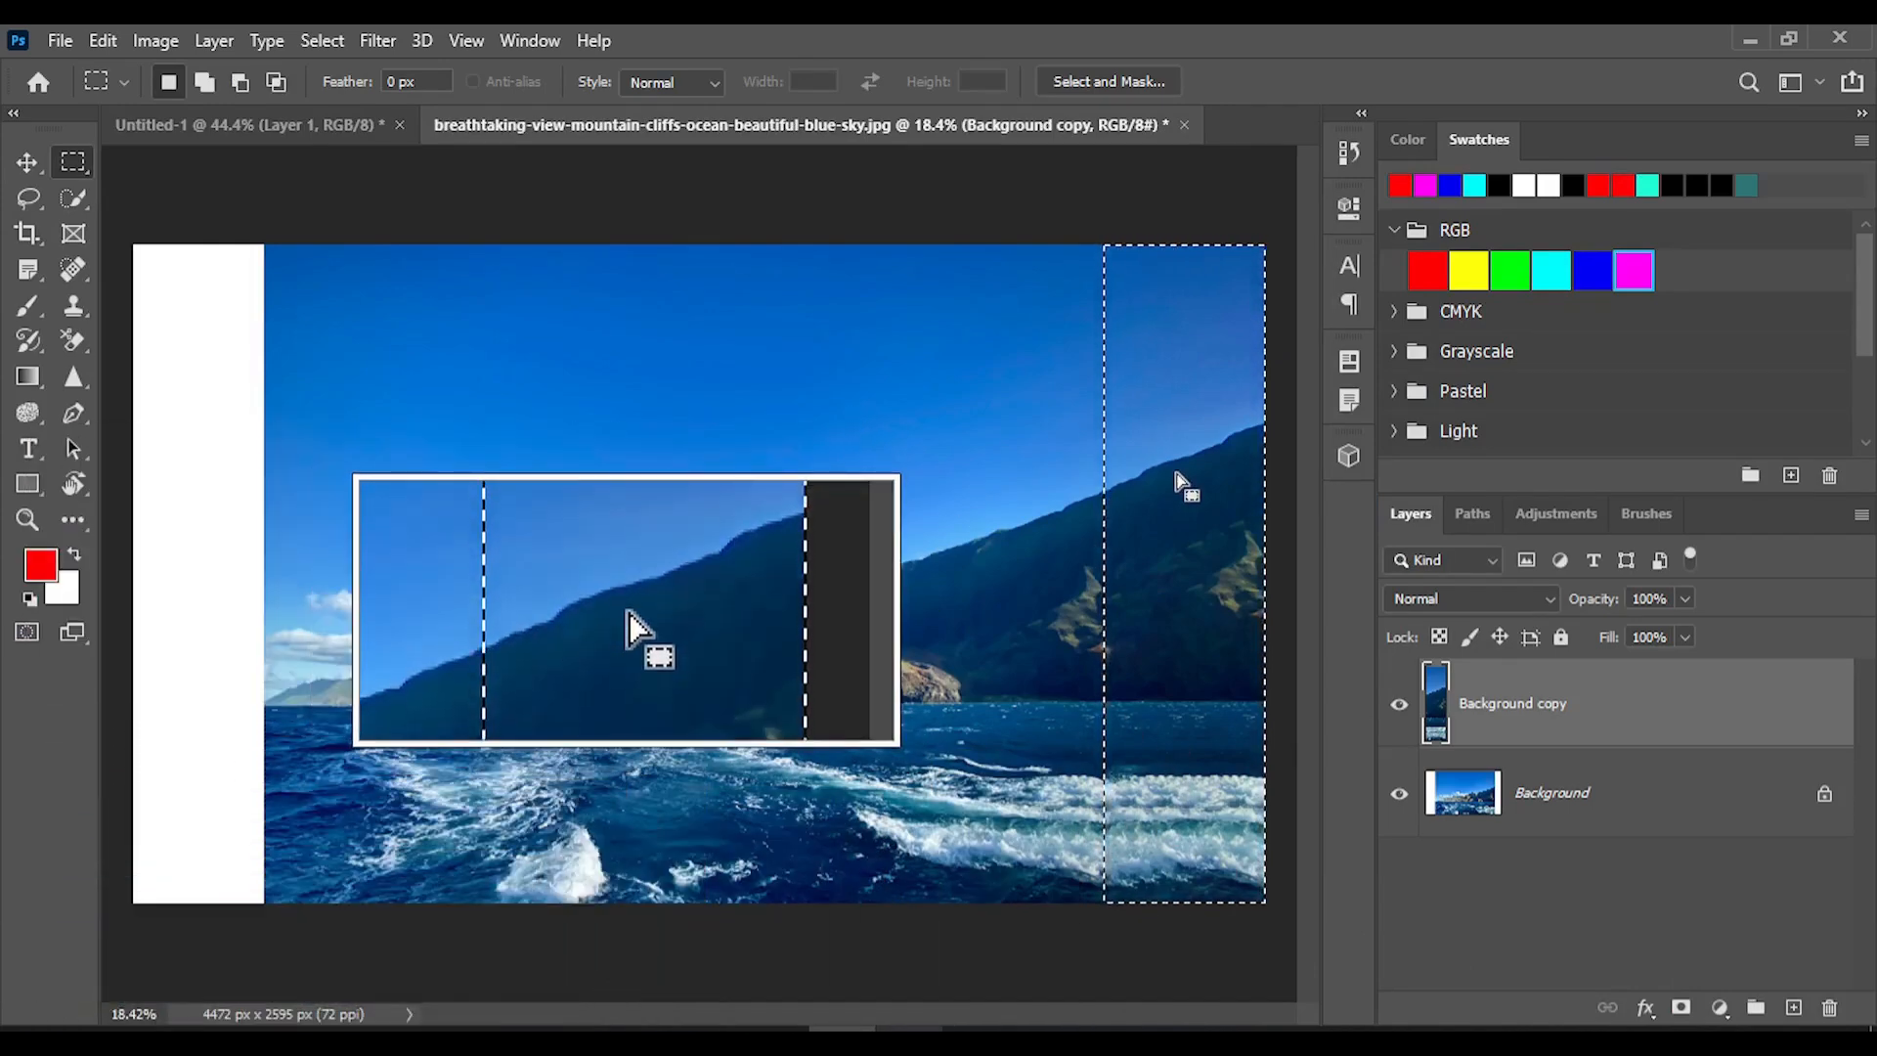
click(103, 40)
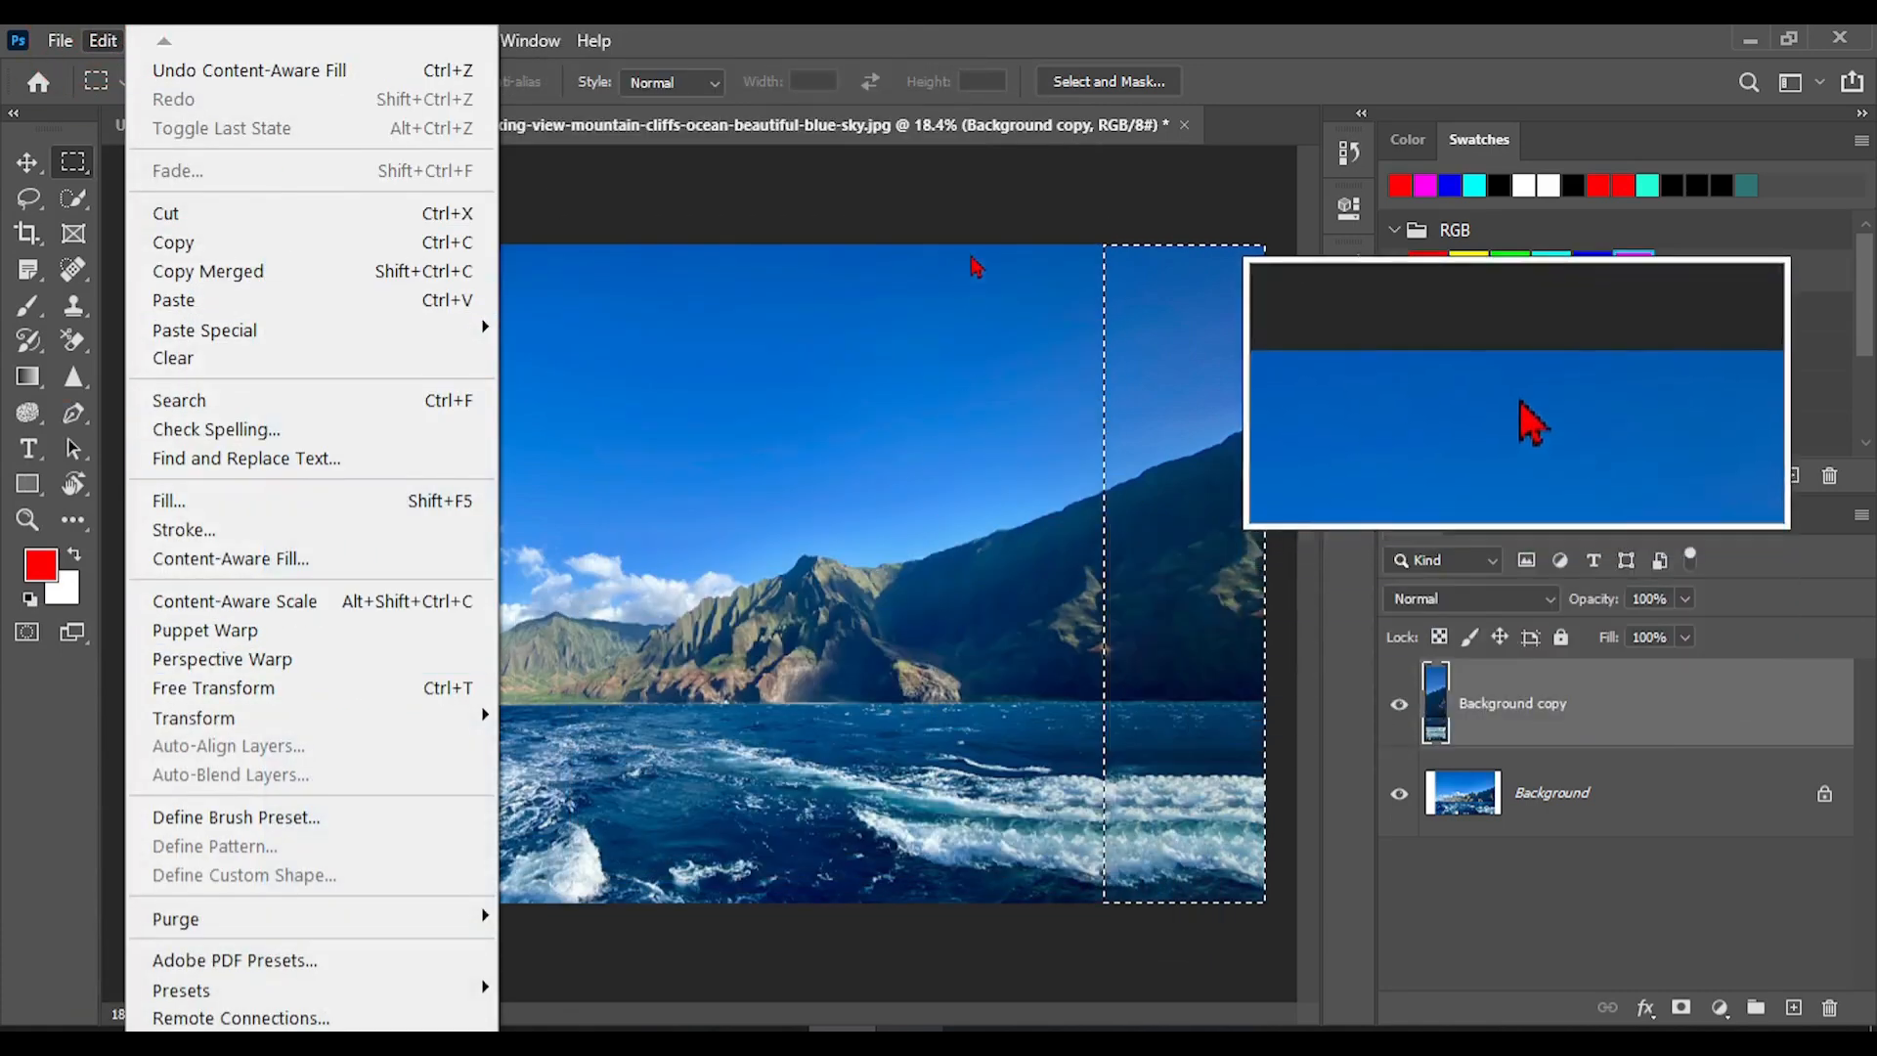
Undo the Content-Aware Fill and try Content-Aware Scale on the selected right strip, shrinking it and restoring it to 100%.
click(1063, 198)
key(ctrl+z)
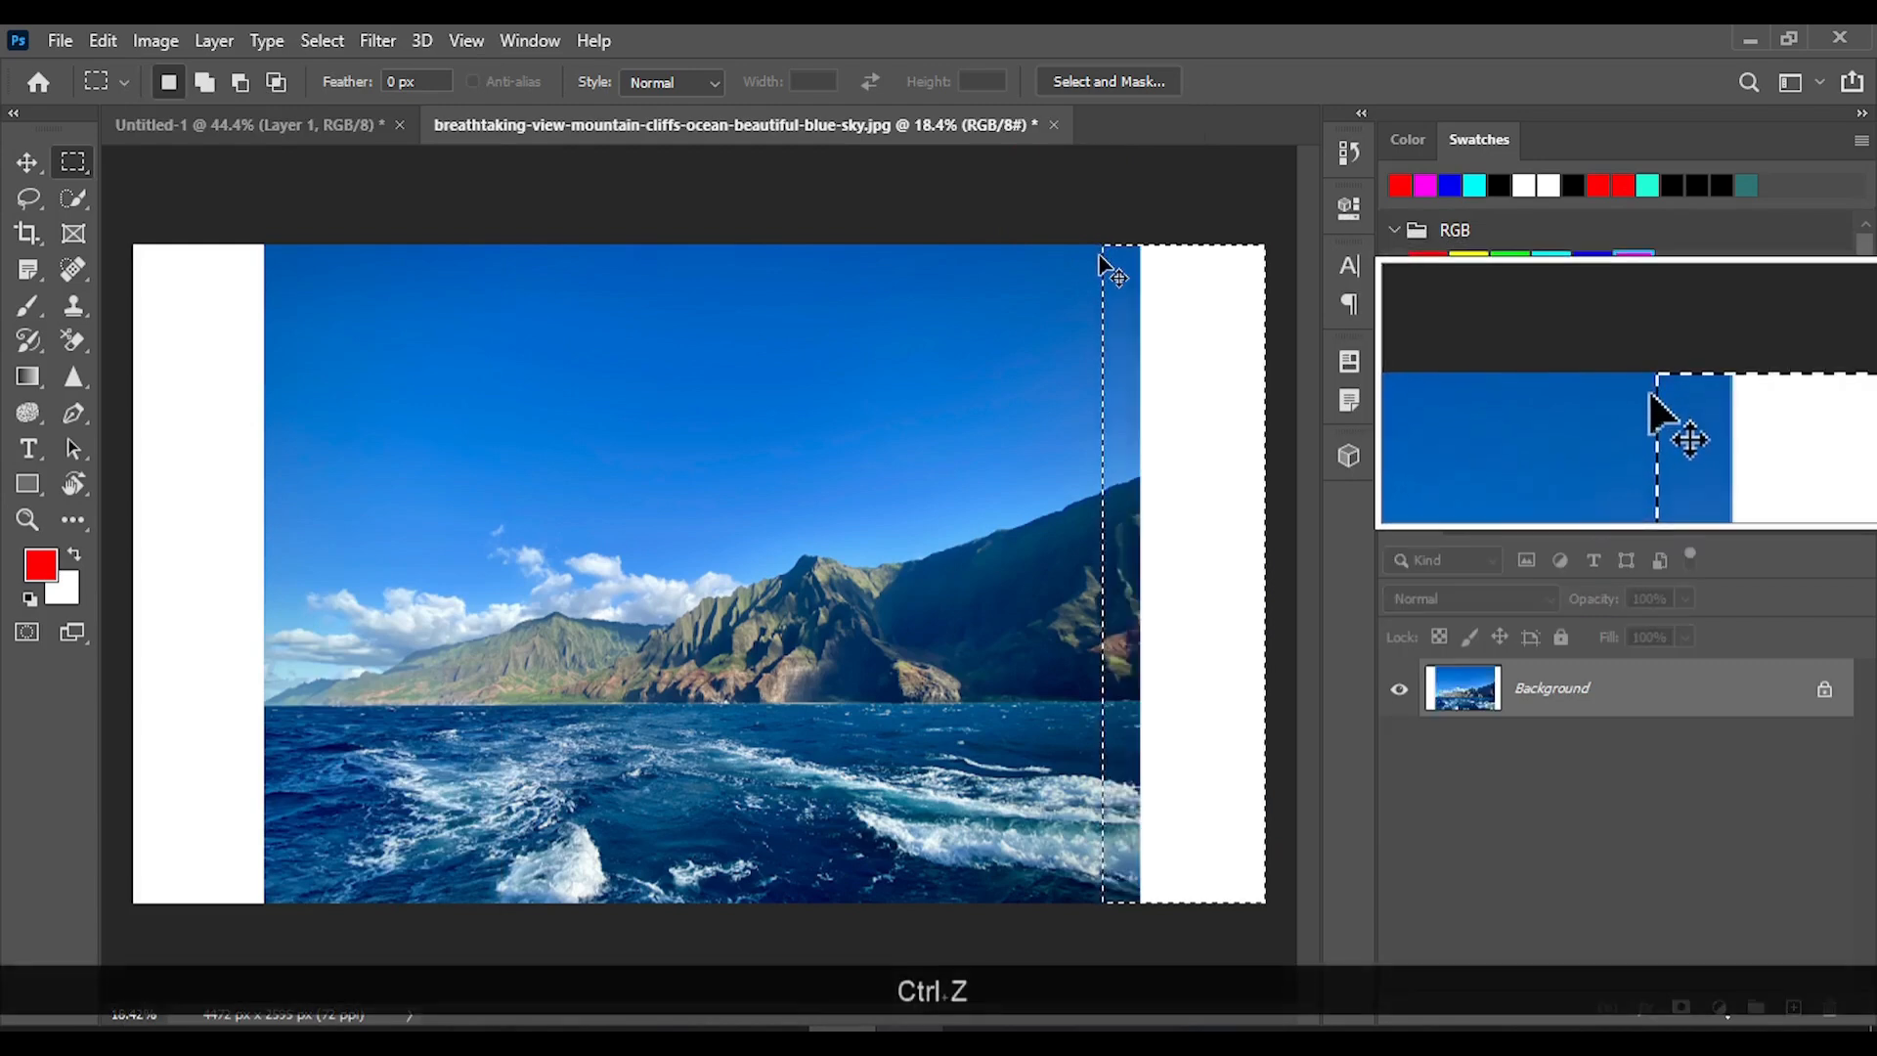
click(102, 40)
click(266, 612)
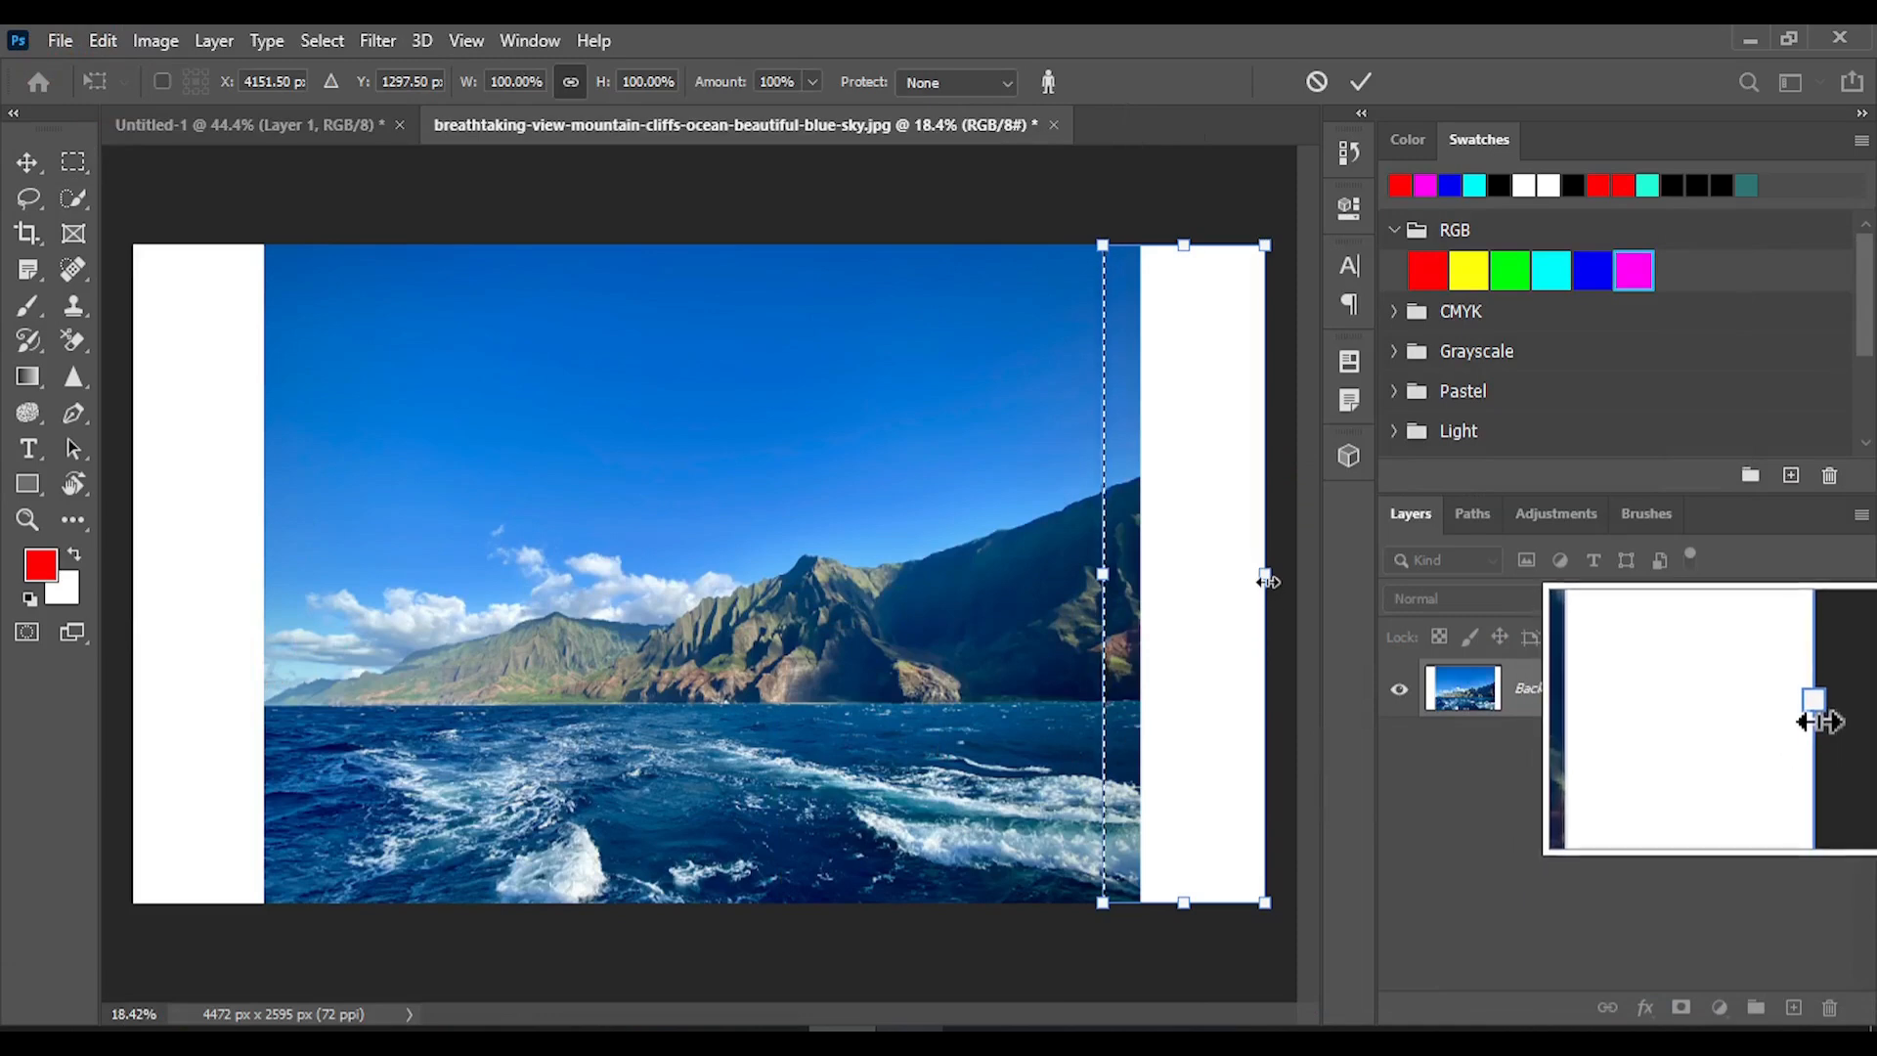
drag(1236, 585, 1183, 587)
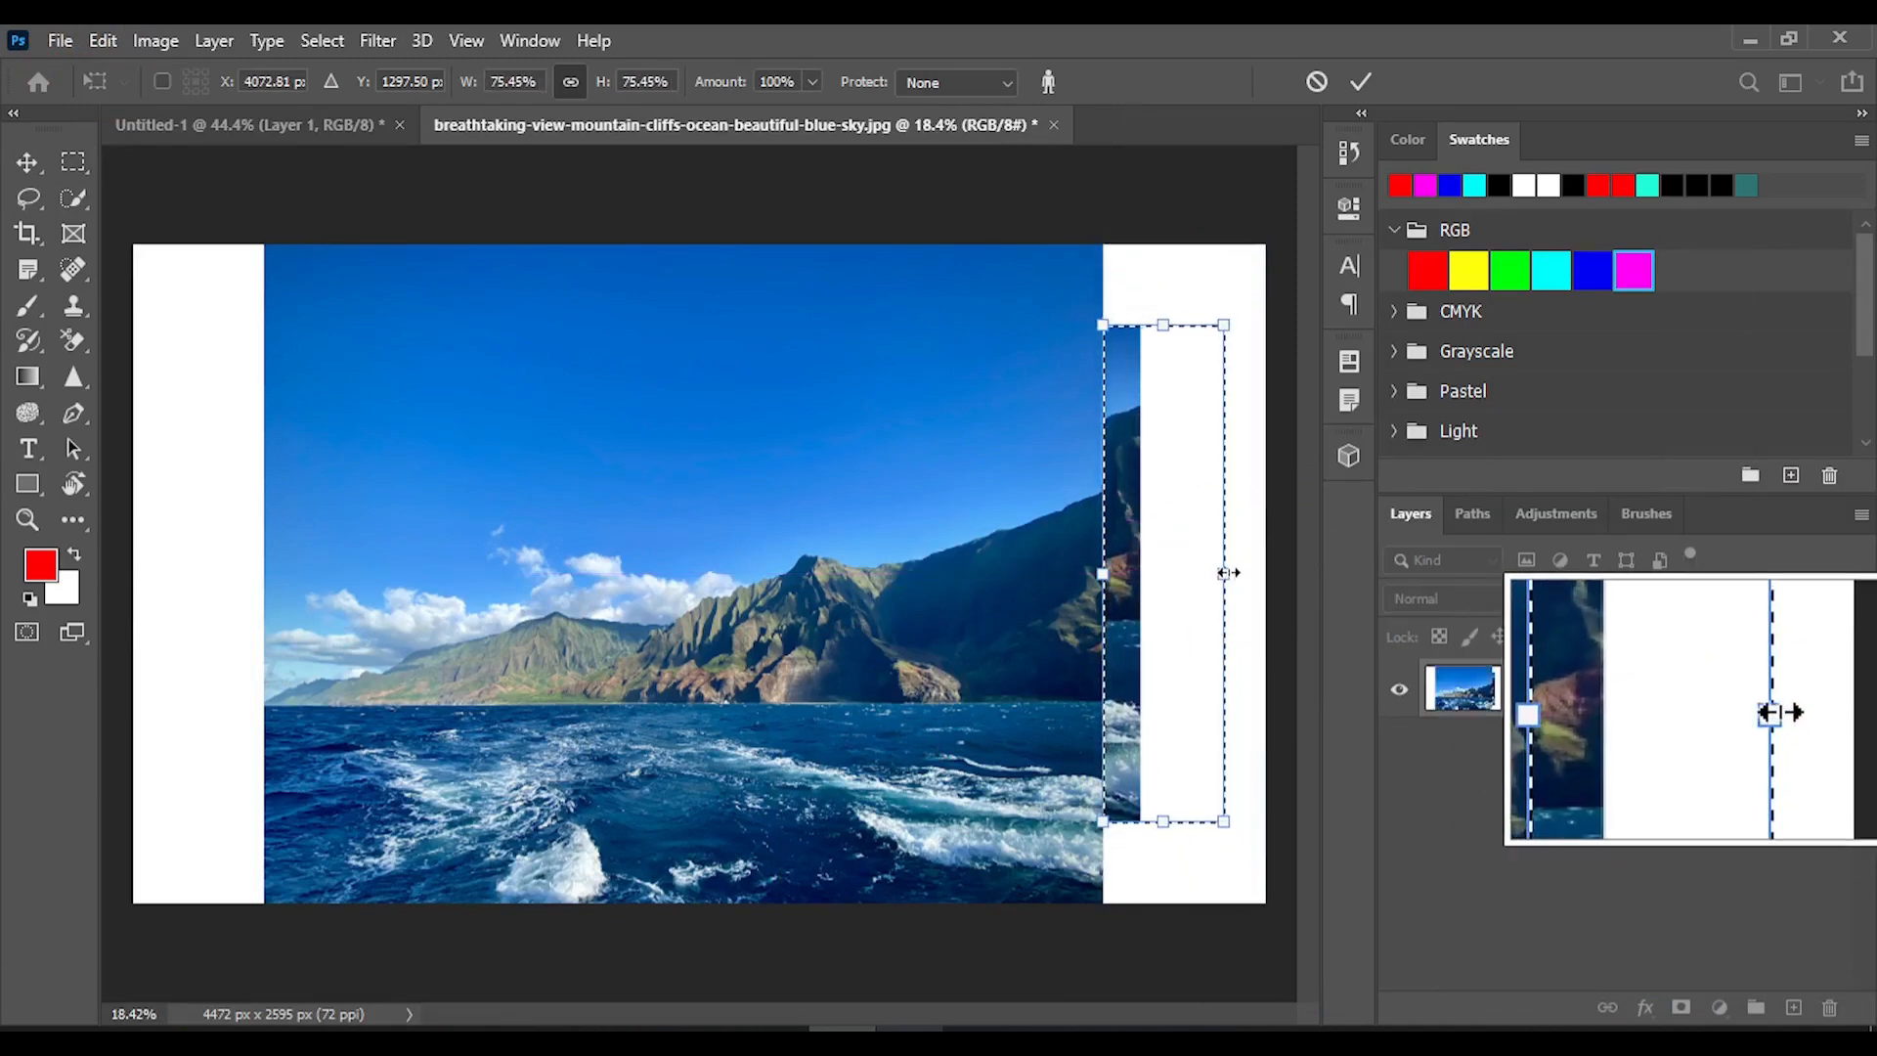
mouse_move(1208, 575)
mouse_down()
mouse_move(1163, 580)
mouse_move(1189, 576)
mouse_up()
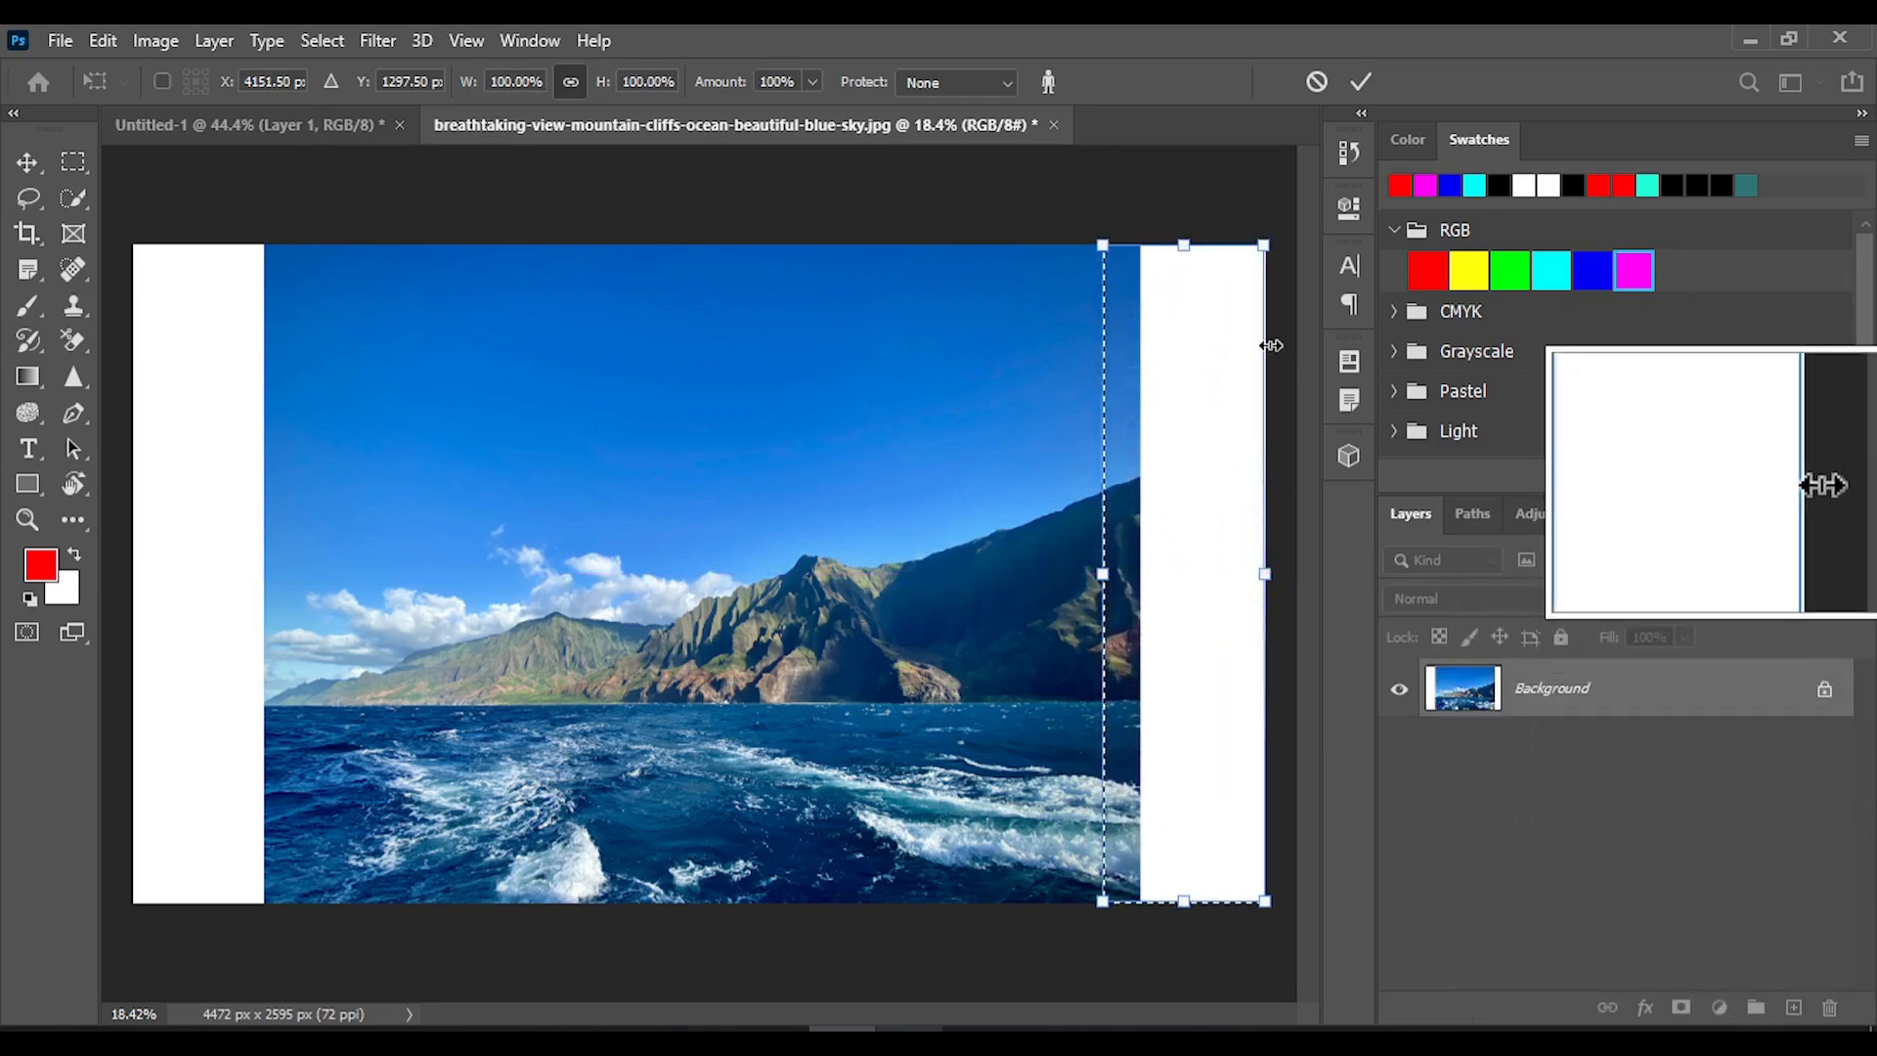
click(1361, 81)
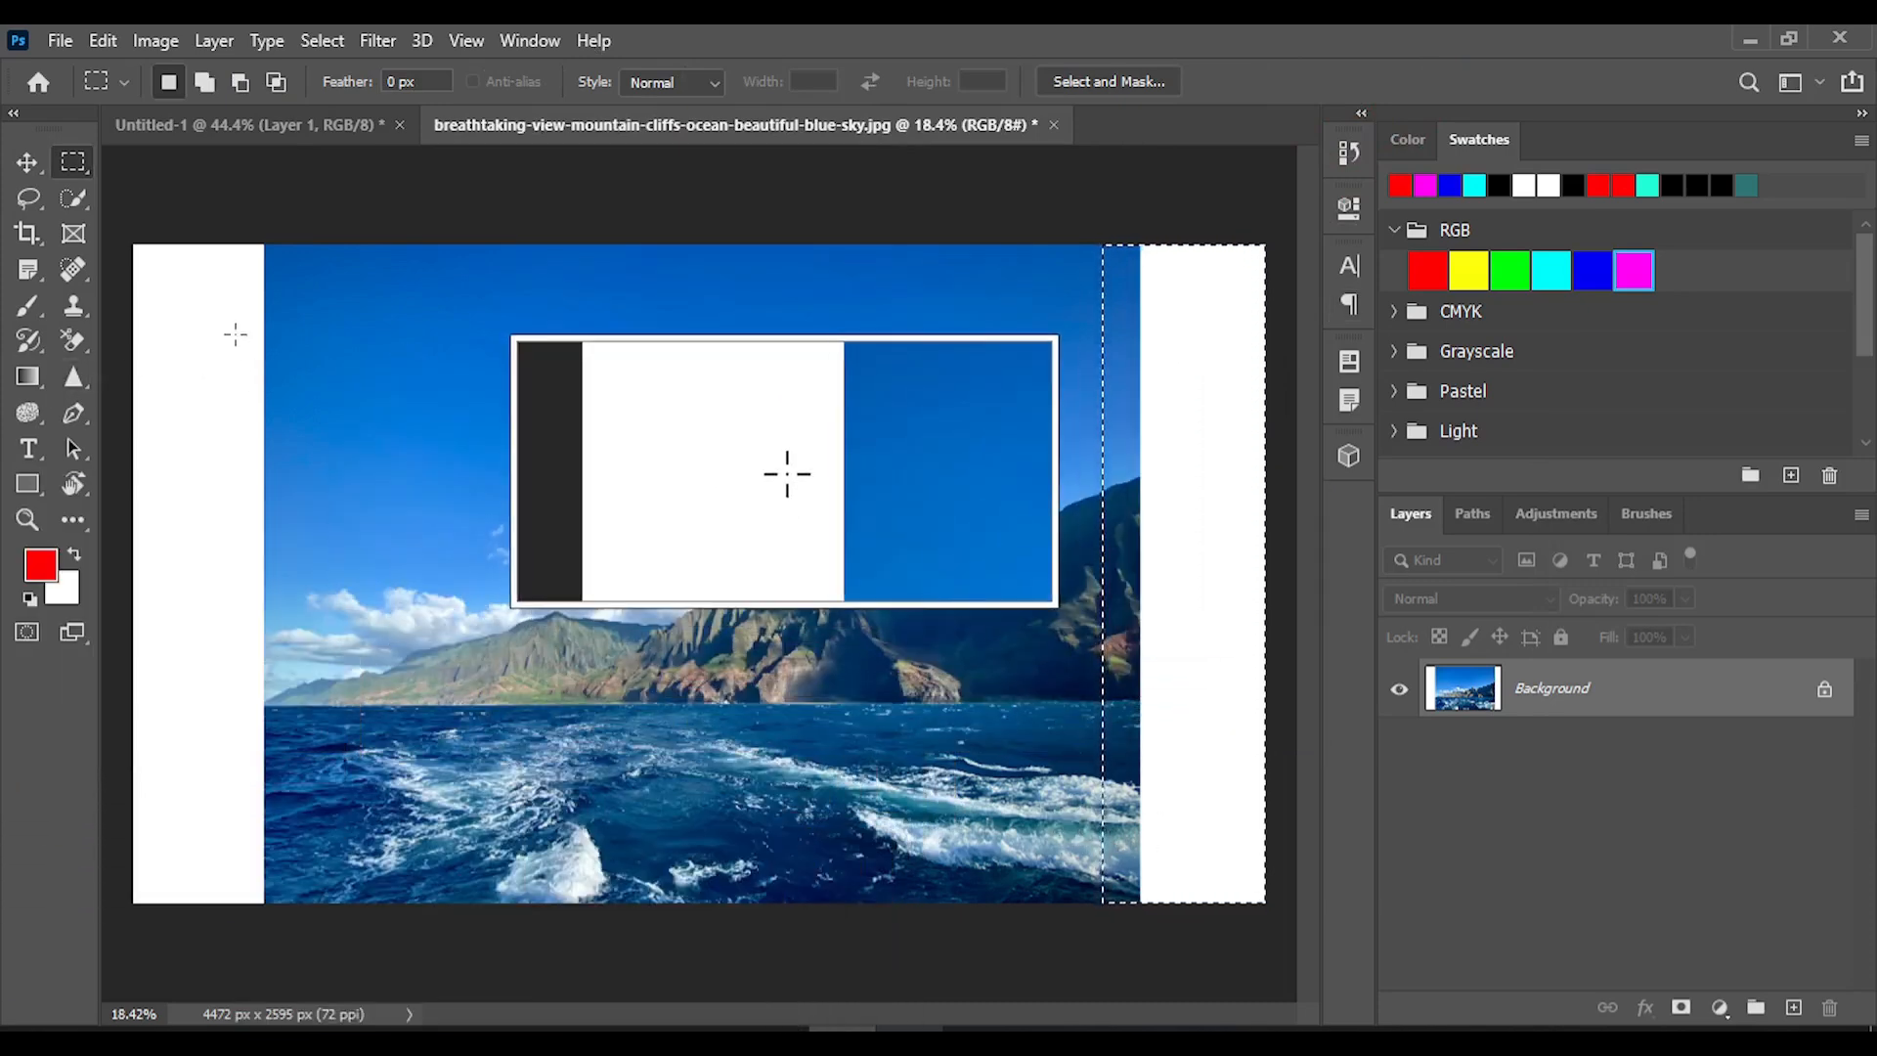
Select a rectangular area of the photo and move the selection to the image centre over the cliffs and sea.
mouse_move(235, 334)
mouse_down()
mouse_move(381, 537)
mouse_move(754, 621)
mouse_move(871, 746)
mouse_move(723, 687)
mouse_up()
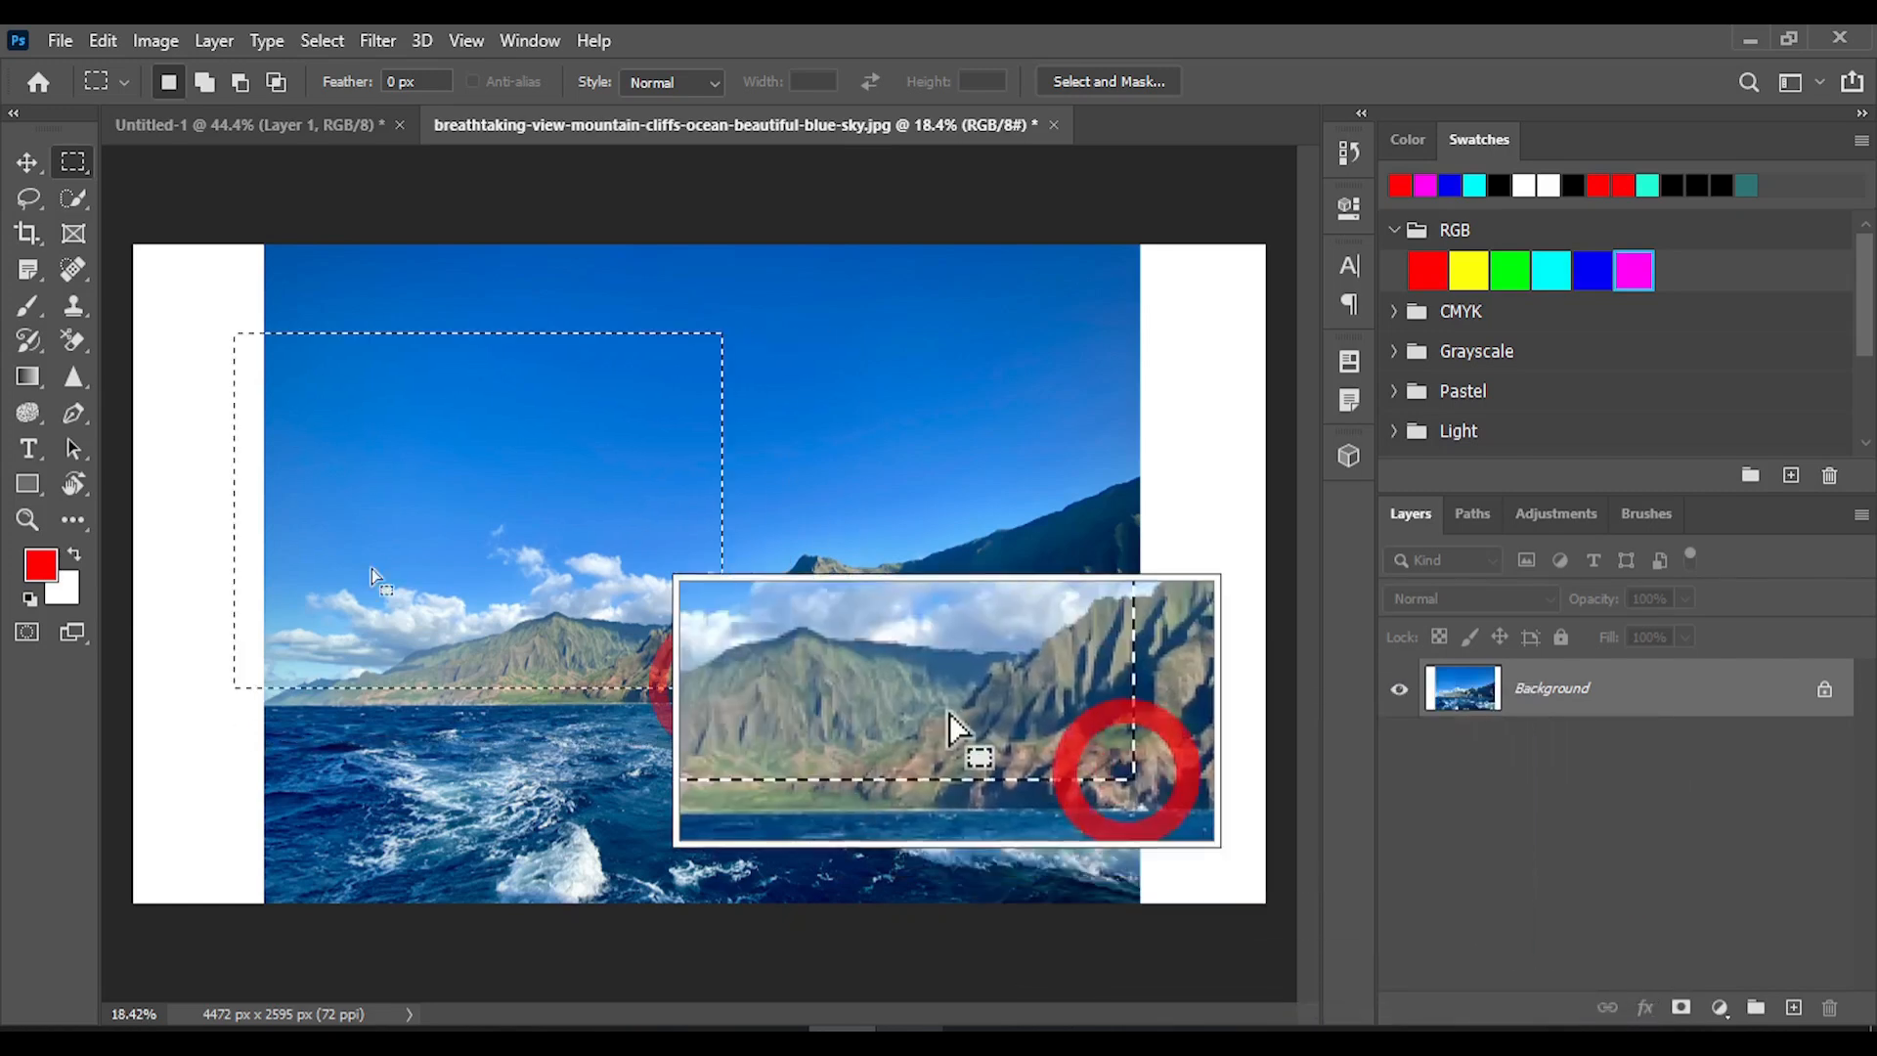
drag(373, 471, 573, 560)
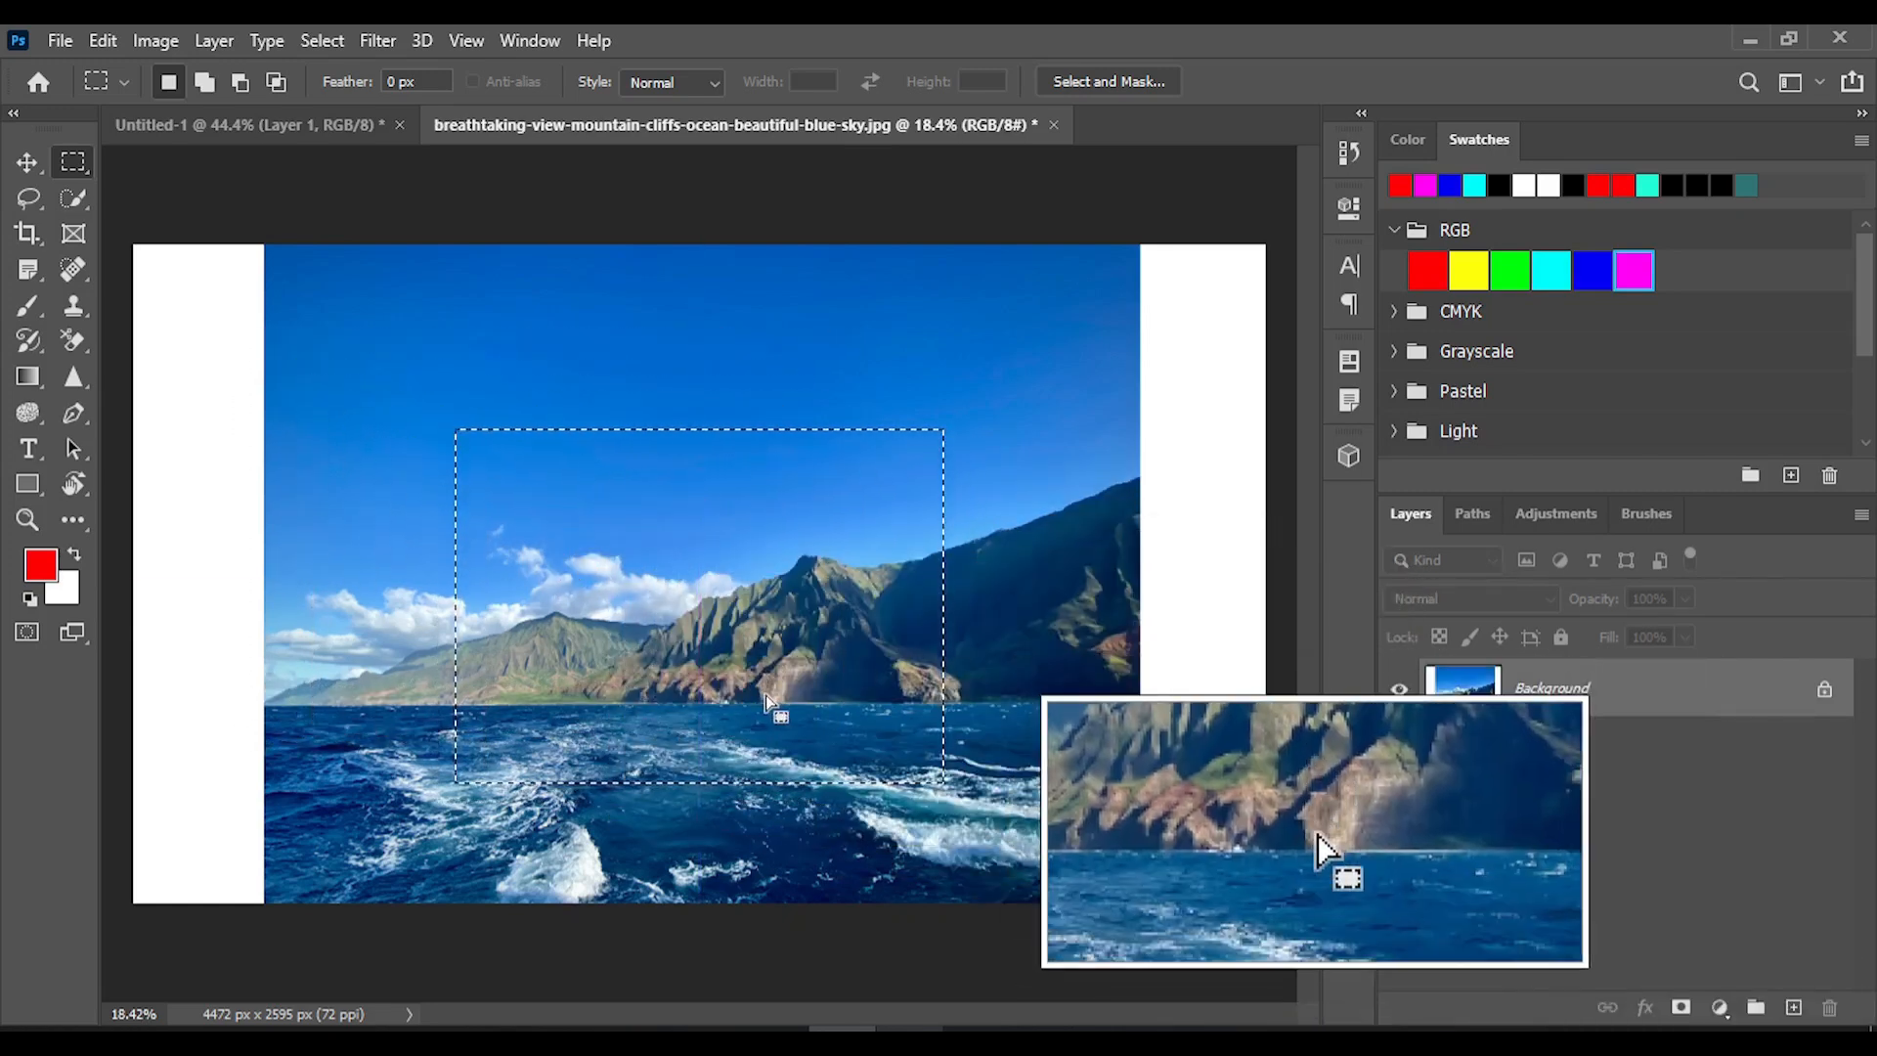
drag(769, 702, 768, 670)
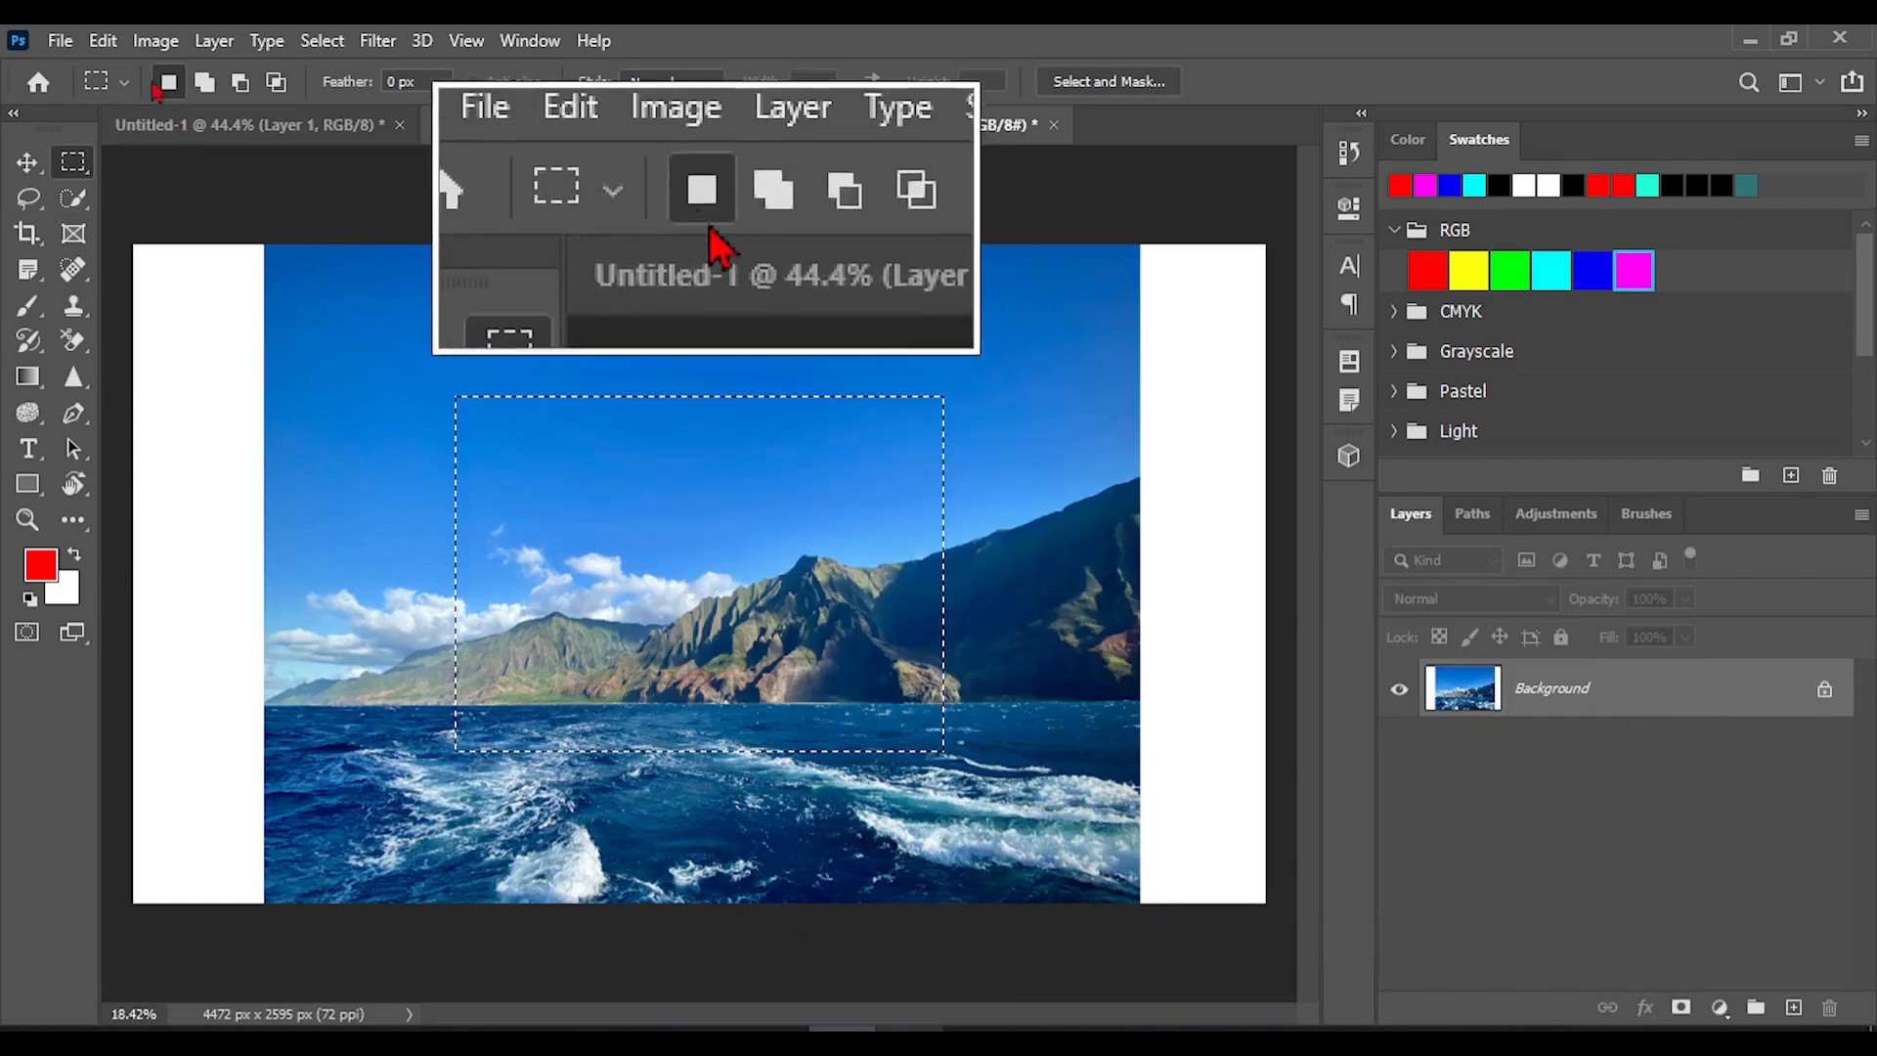
Shrink the selected area to 92.25% with Content-Aware Scale, centre it inside the white gap, apply the scaling and deselect.
click(102, 40)
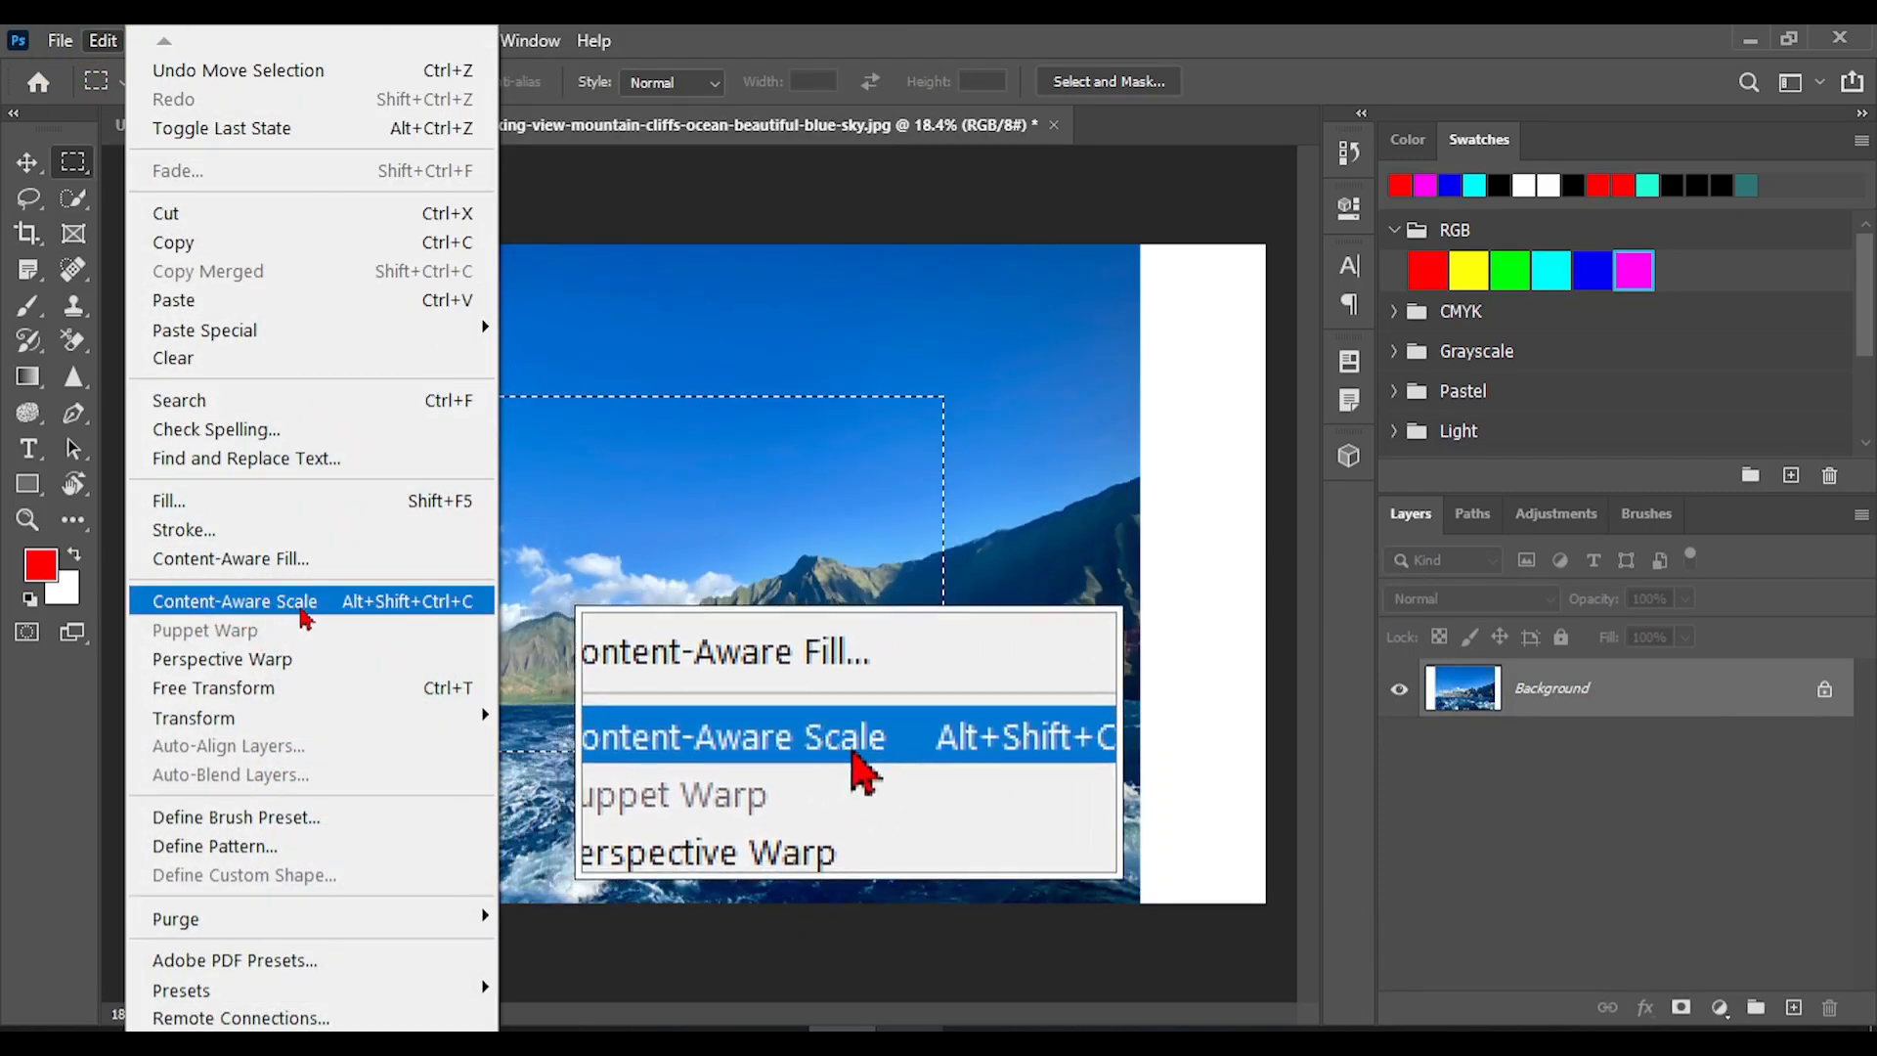
click(303, 612)
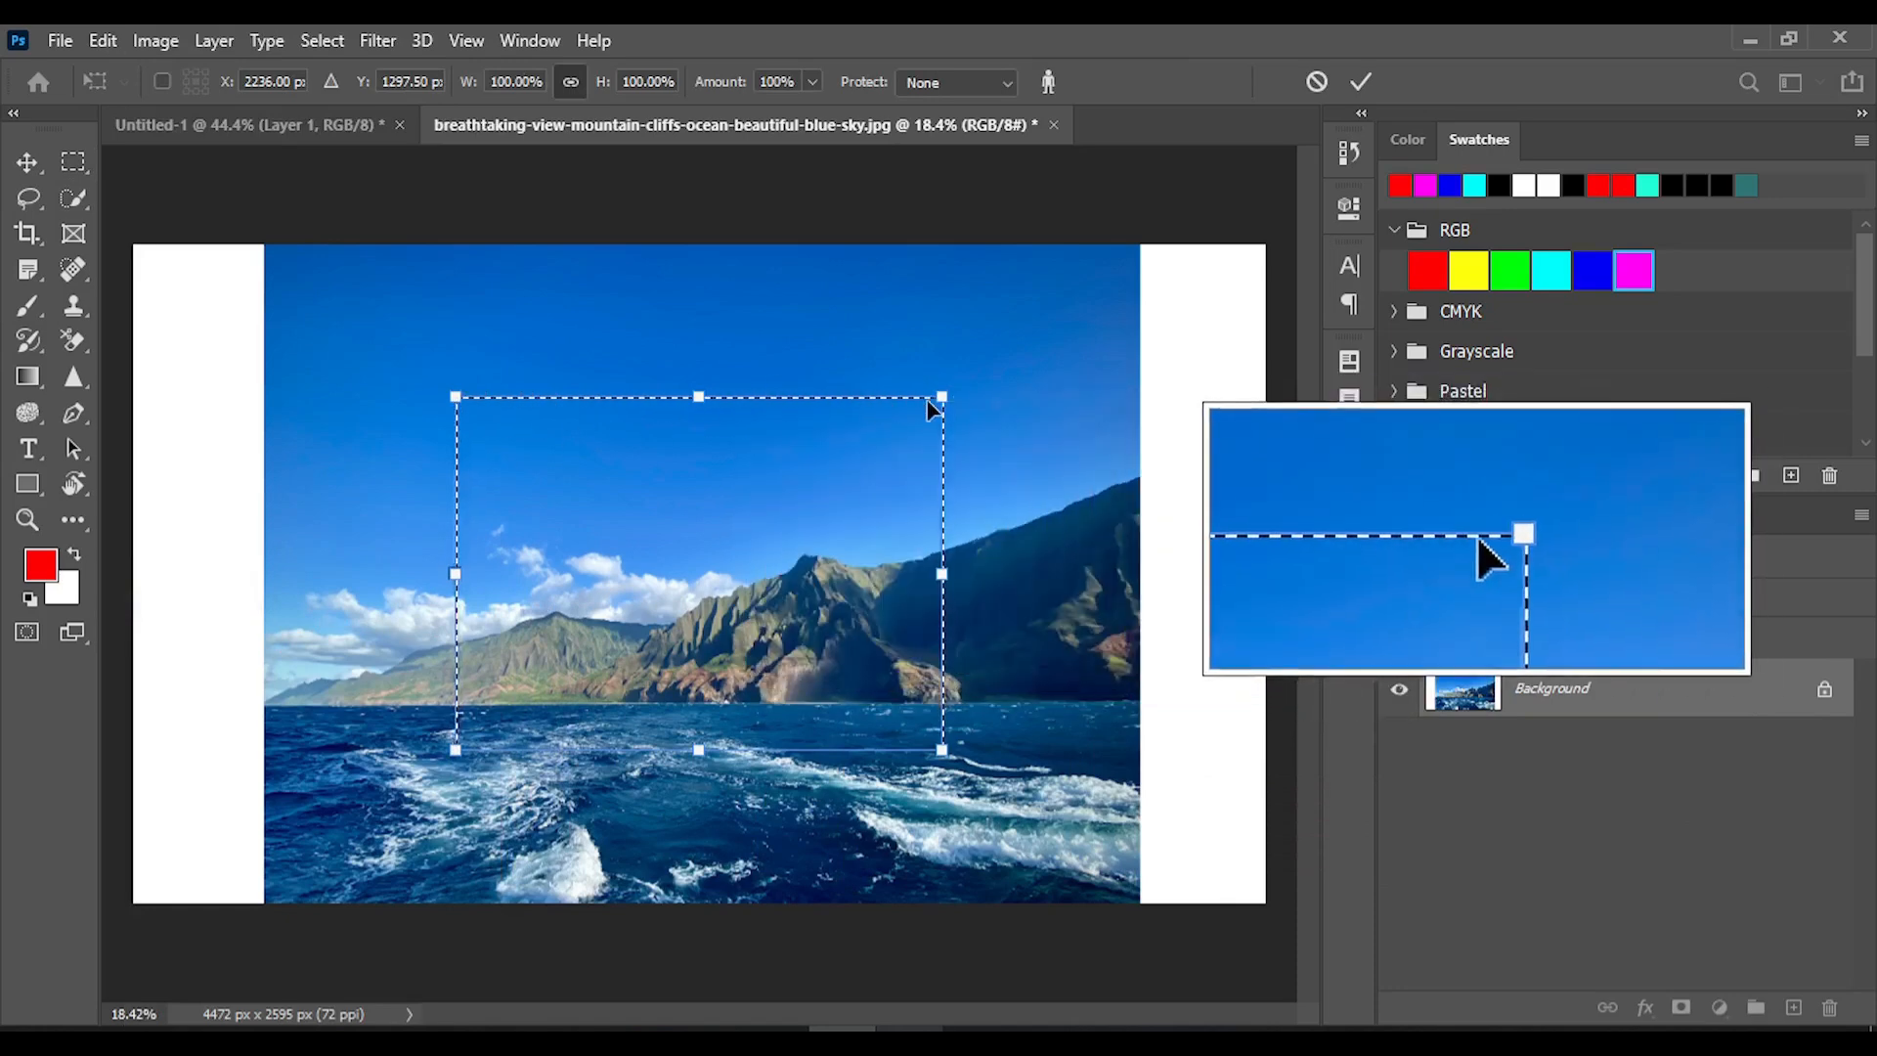
drag(944, 397, 788, 496)
drag(620, 645, 712, 589)
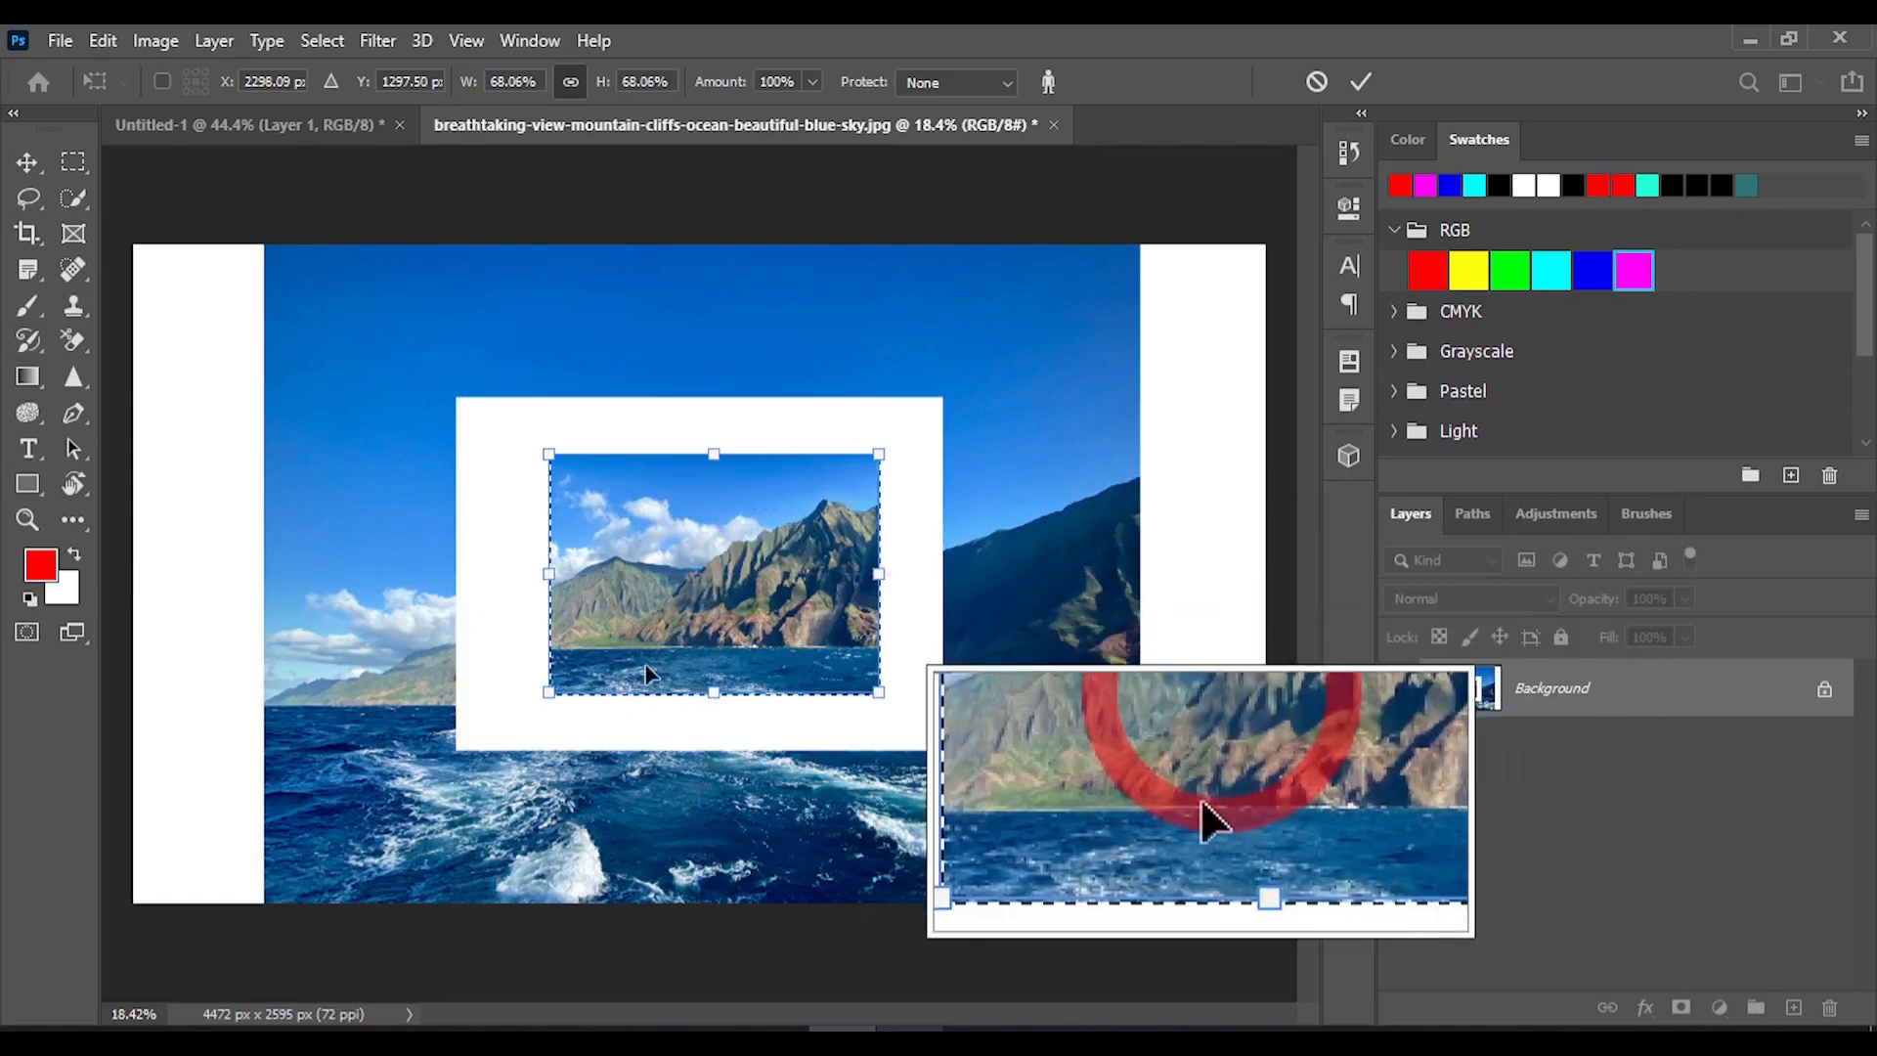
drag(541, 696, 499, 728)
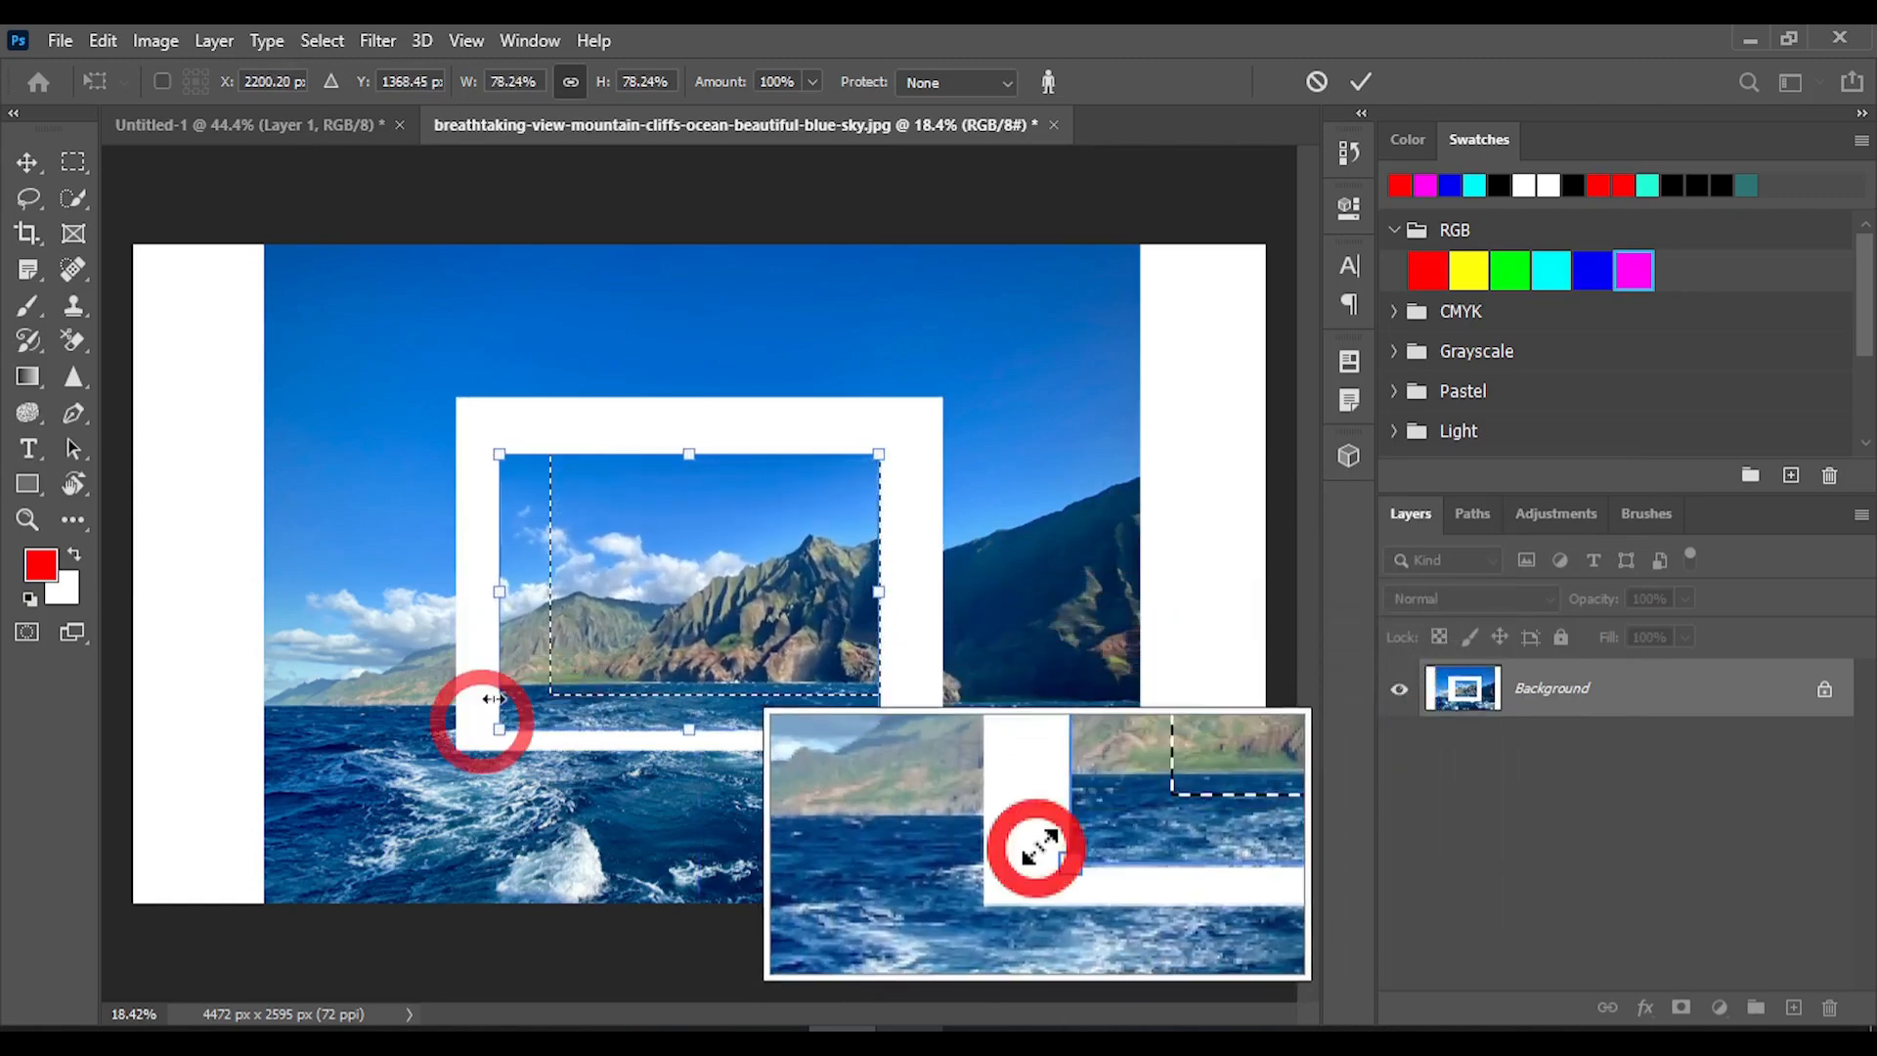
drag(693, 454, 715, 405)
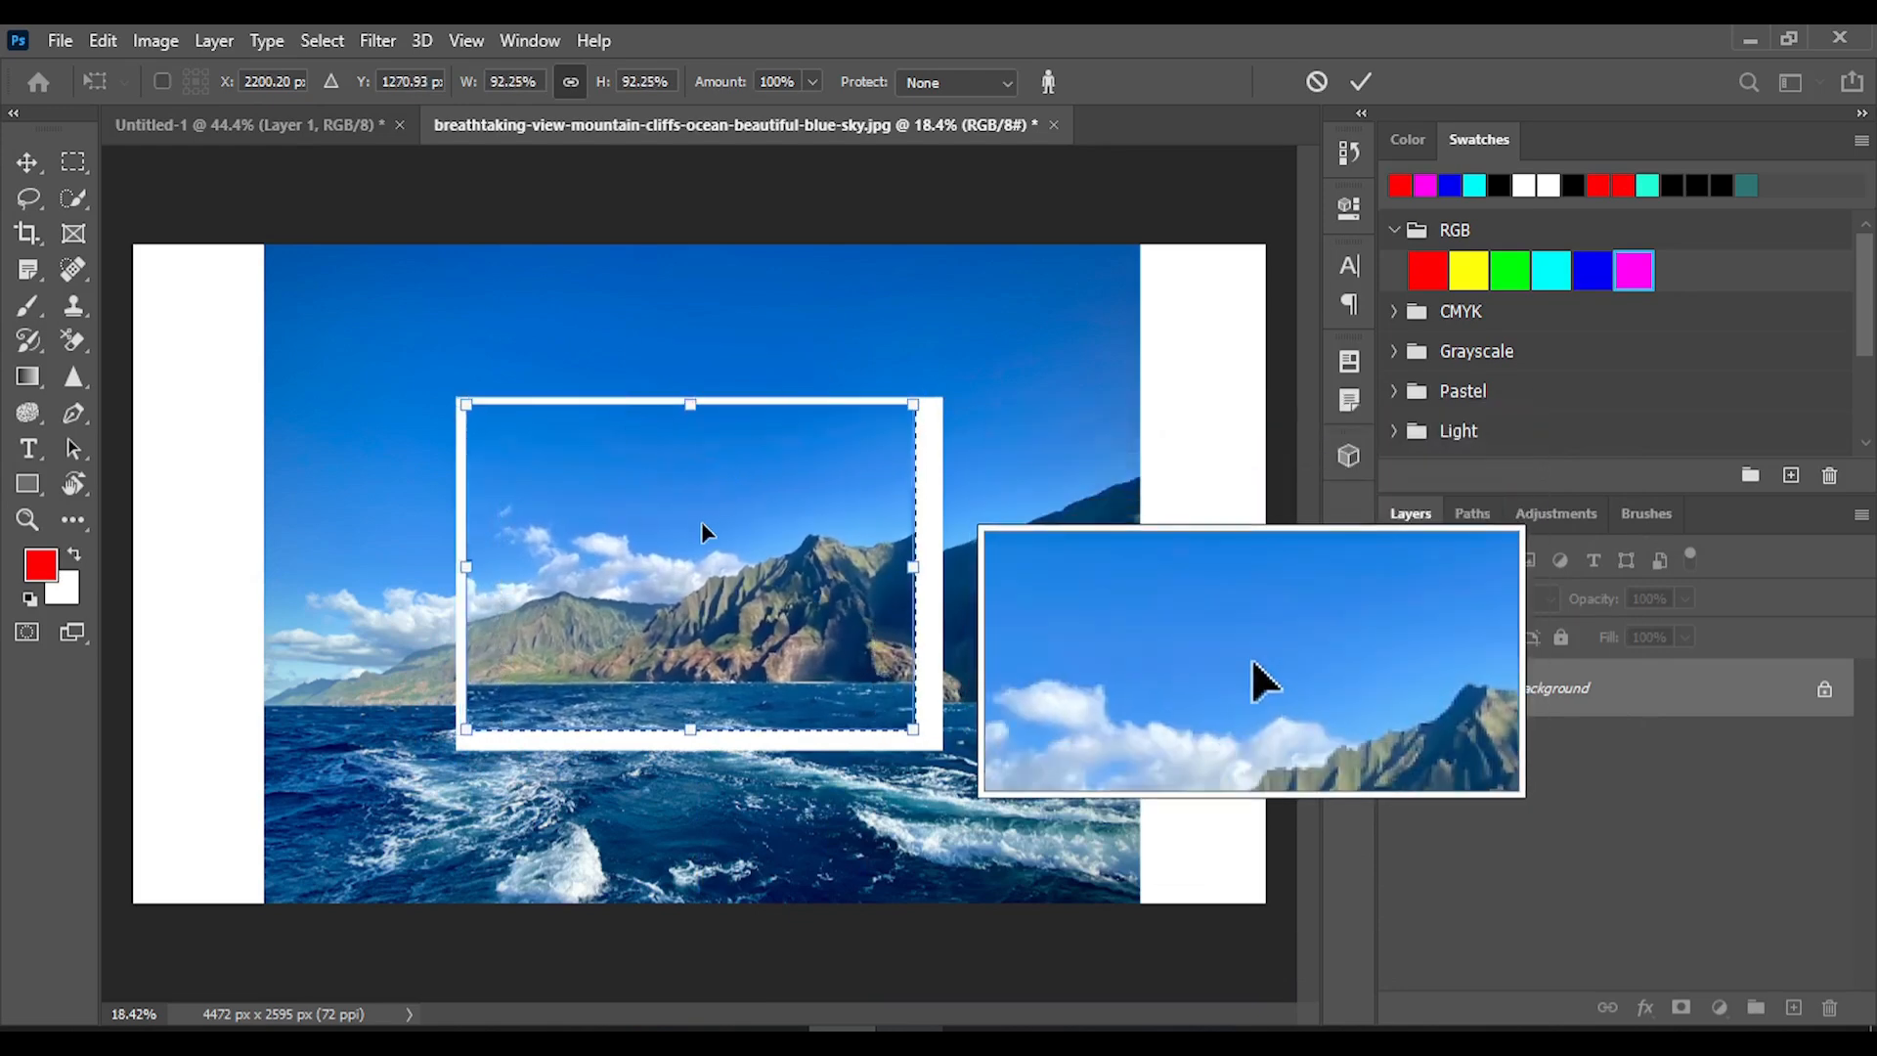
drag(702, 521, 719, 531)
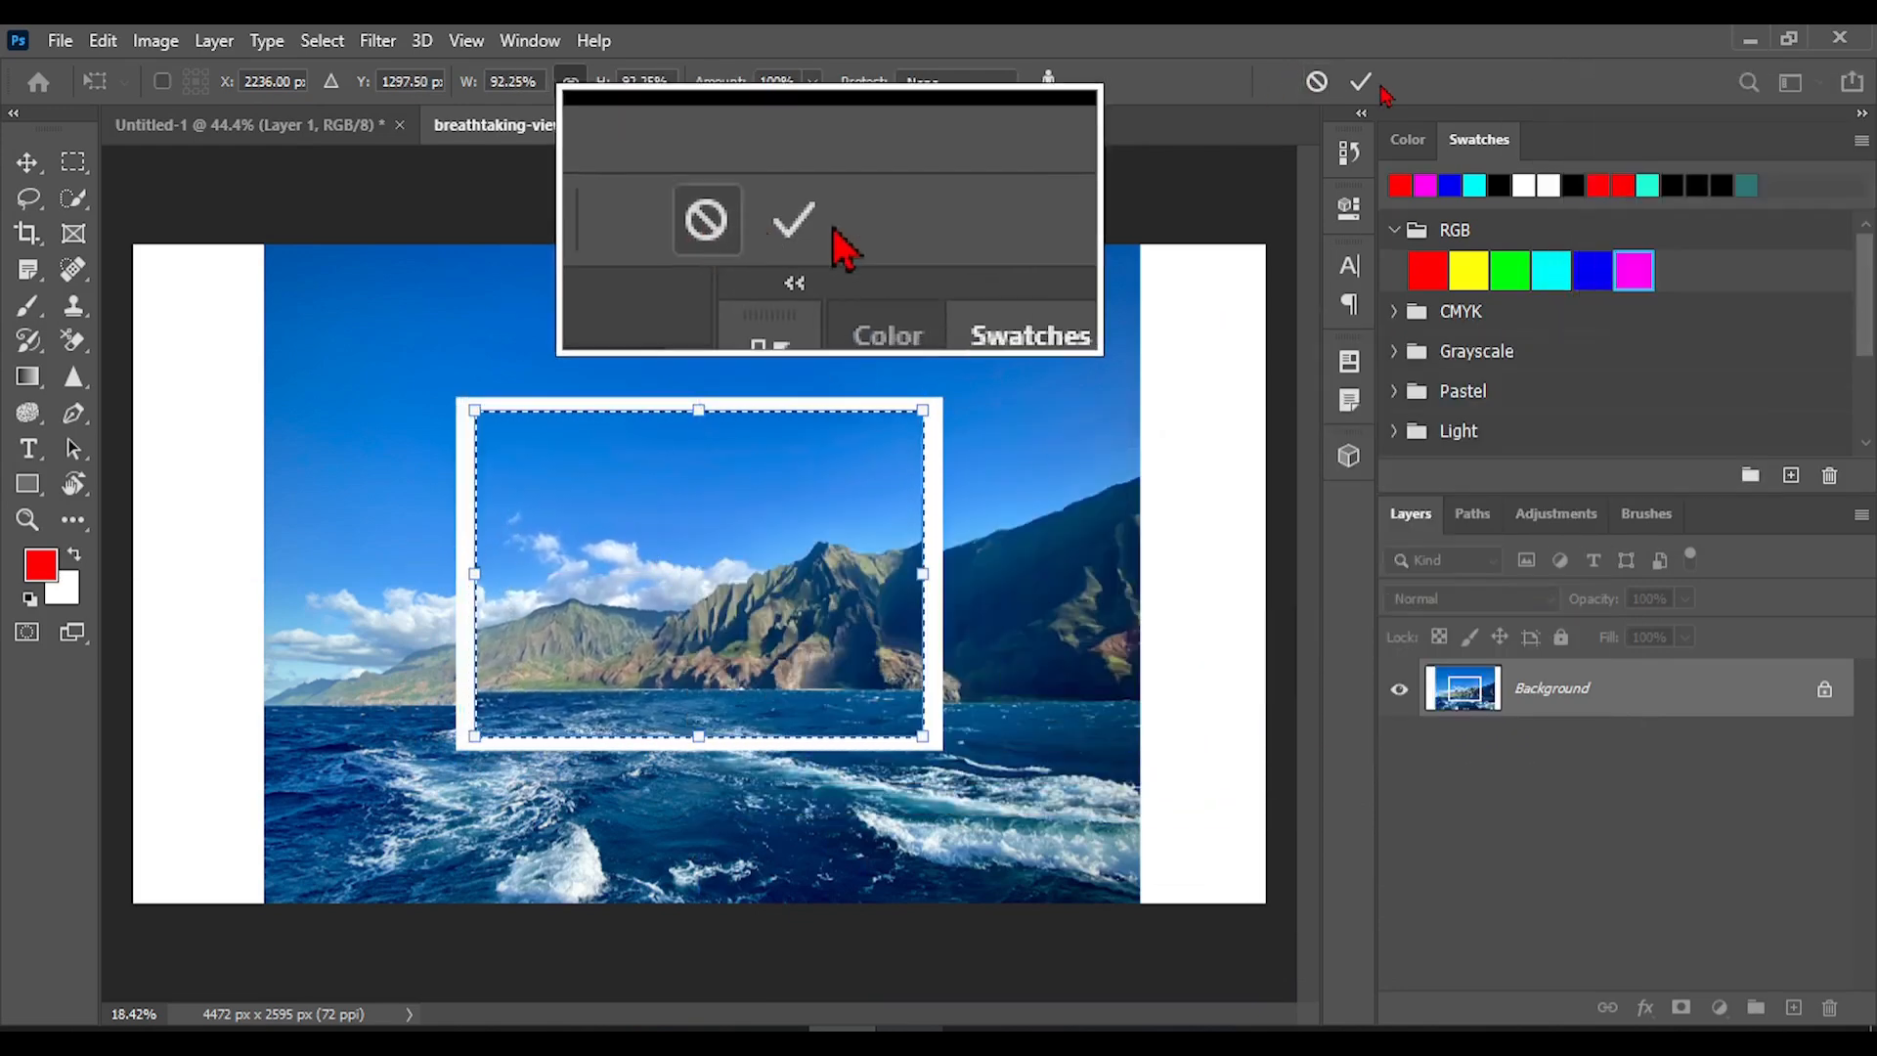
click(1361, 83)
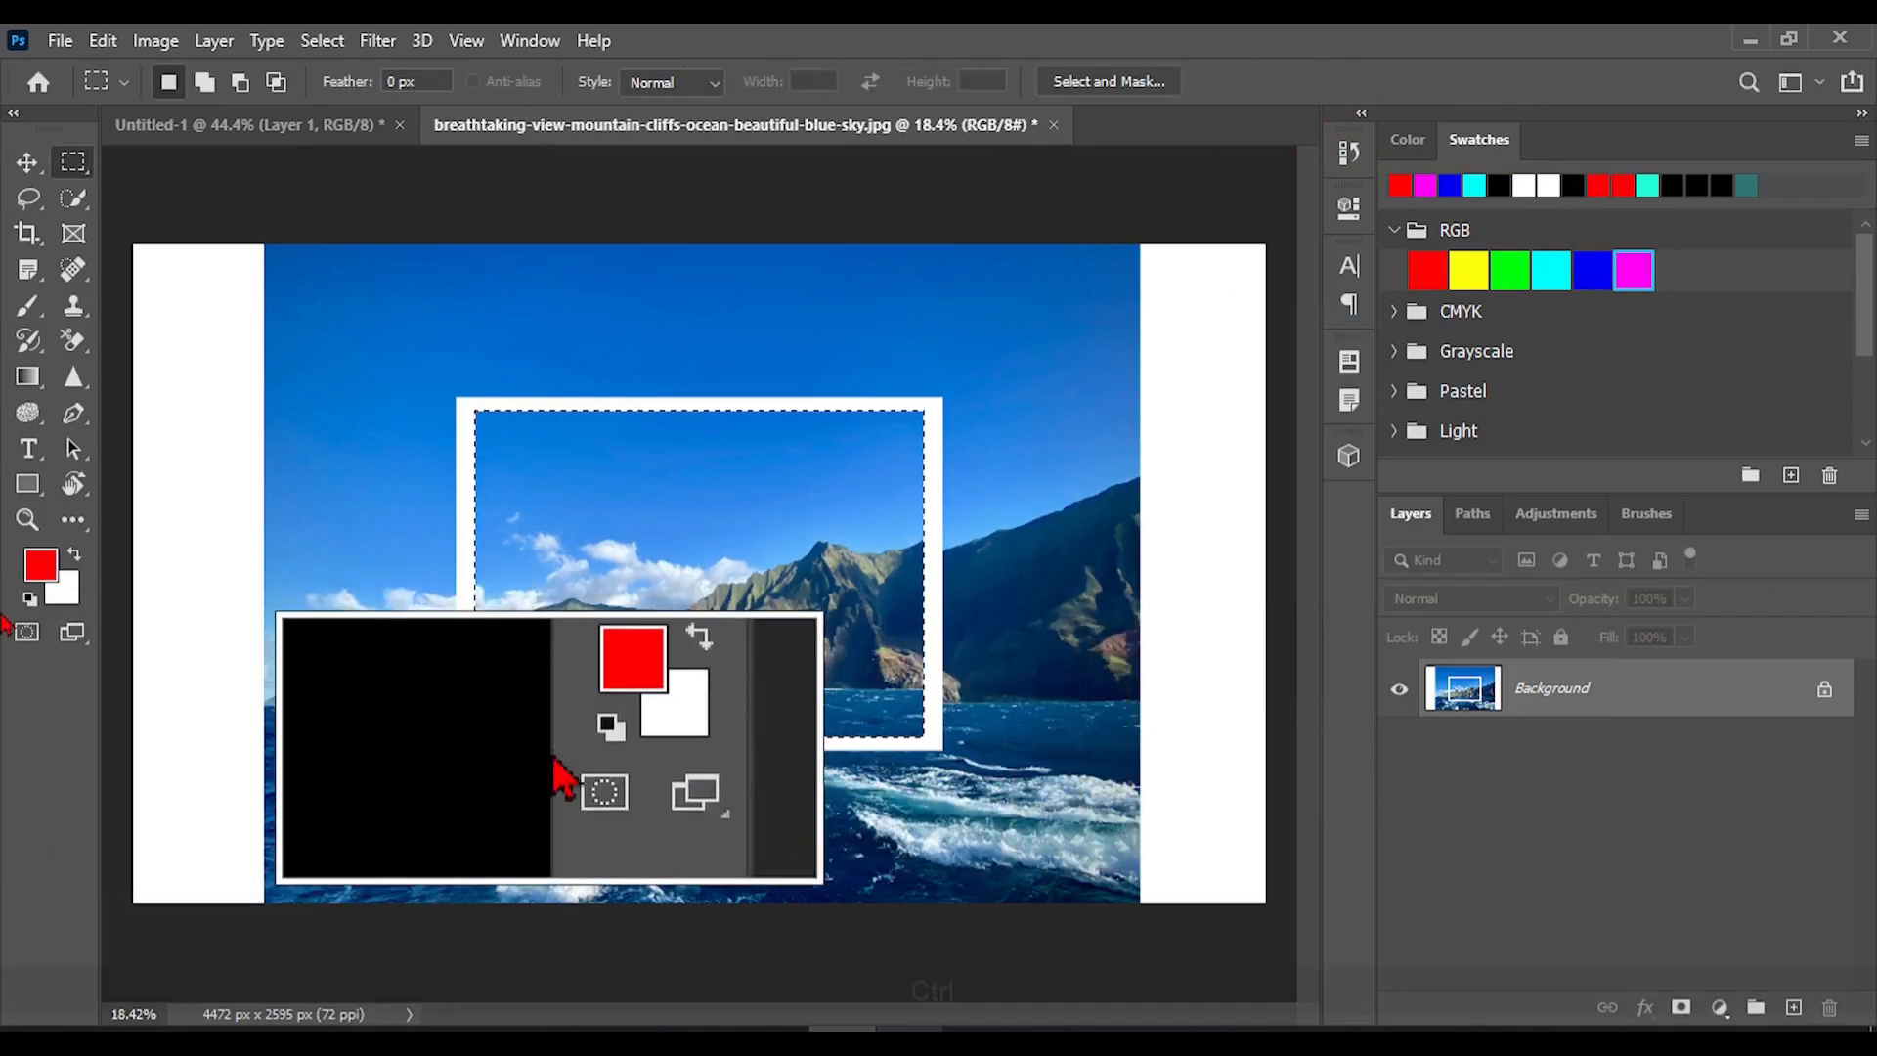
key(ctrl+d)
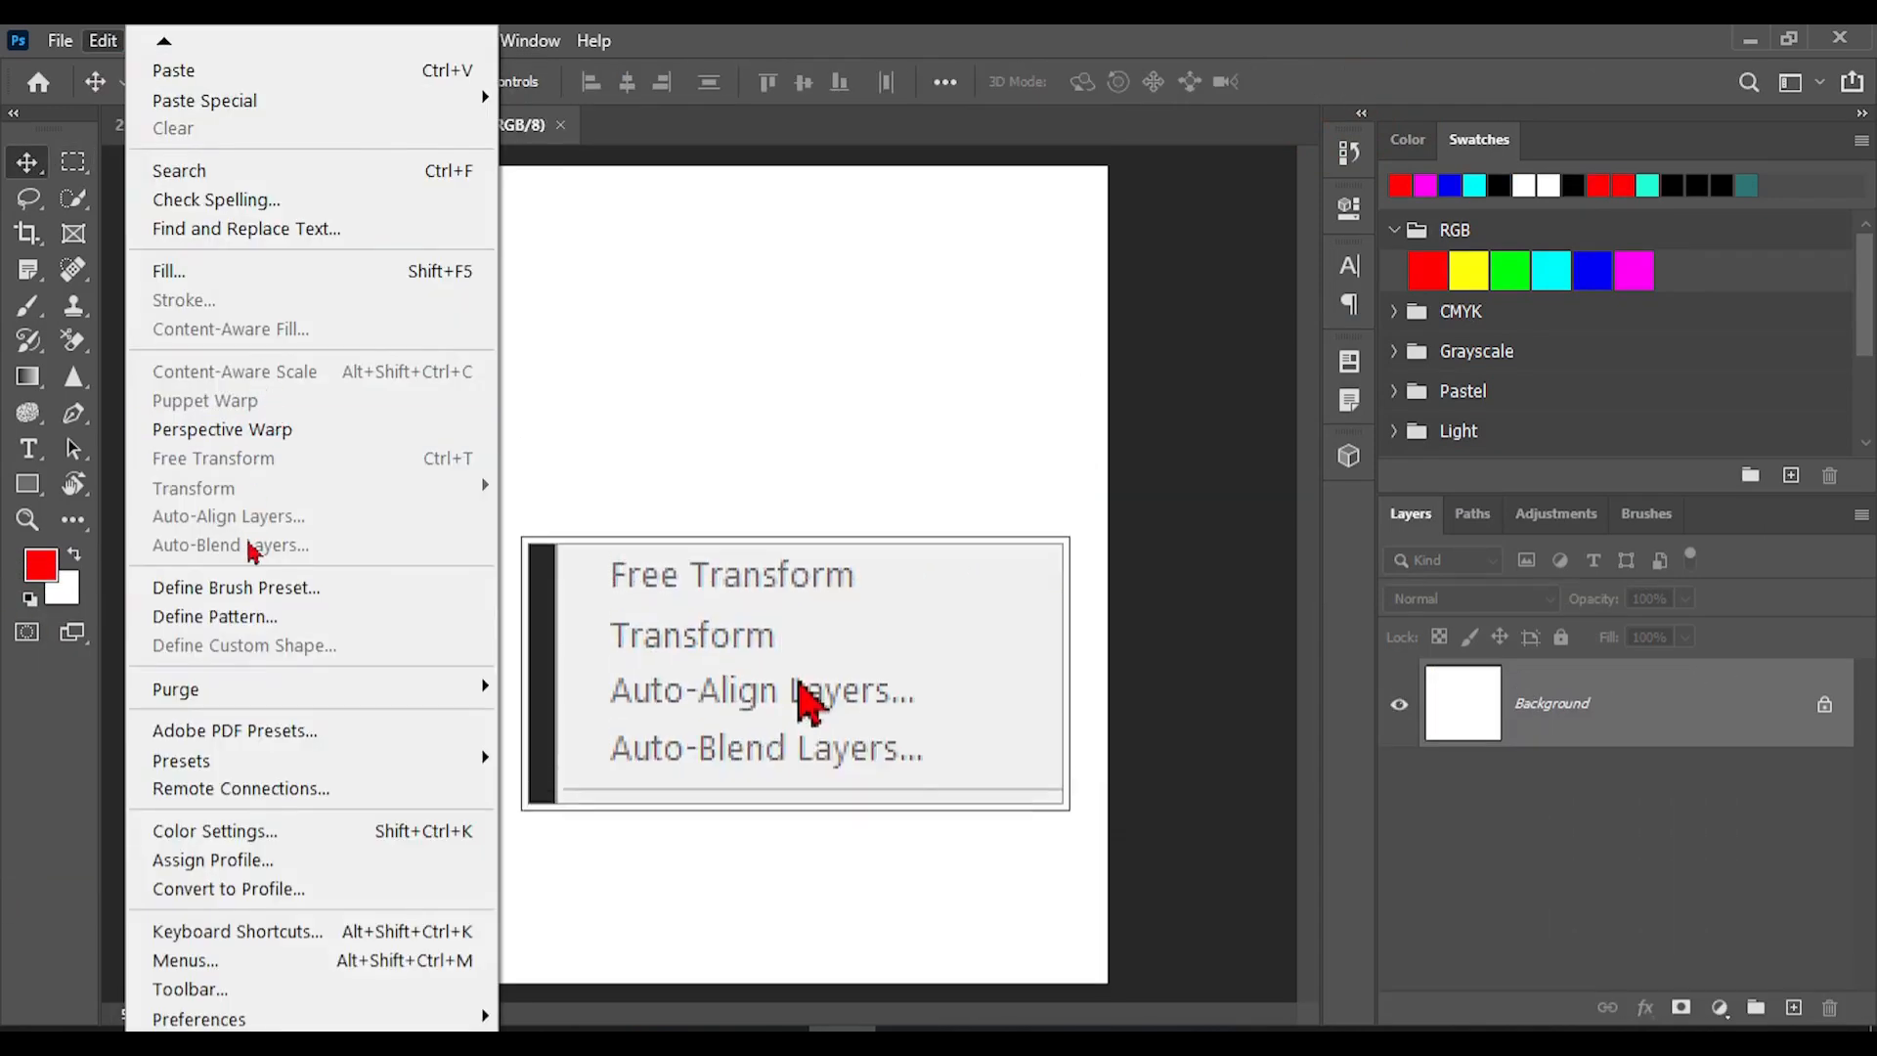
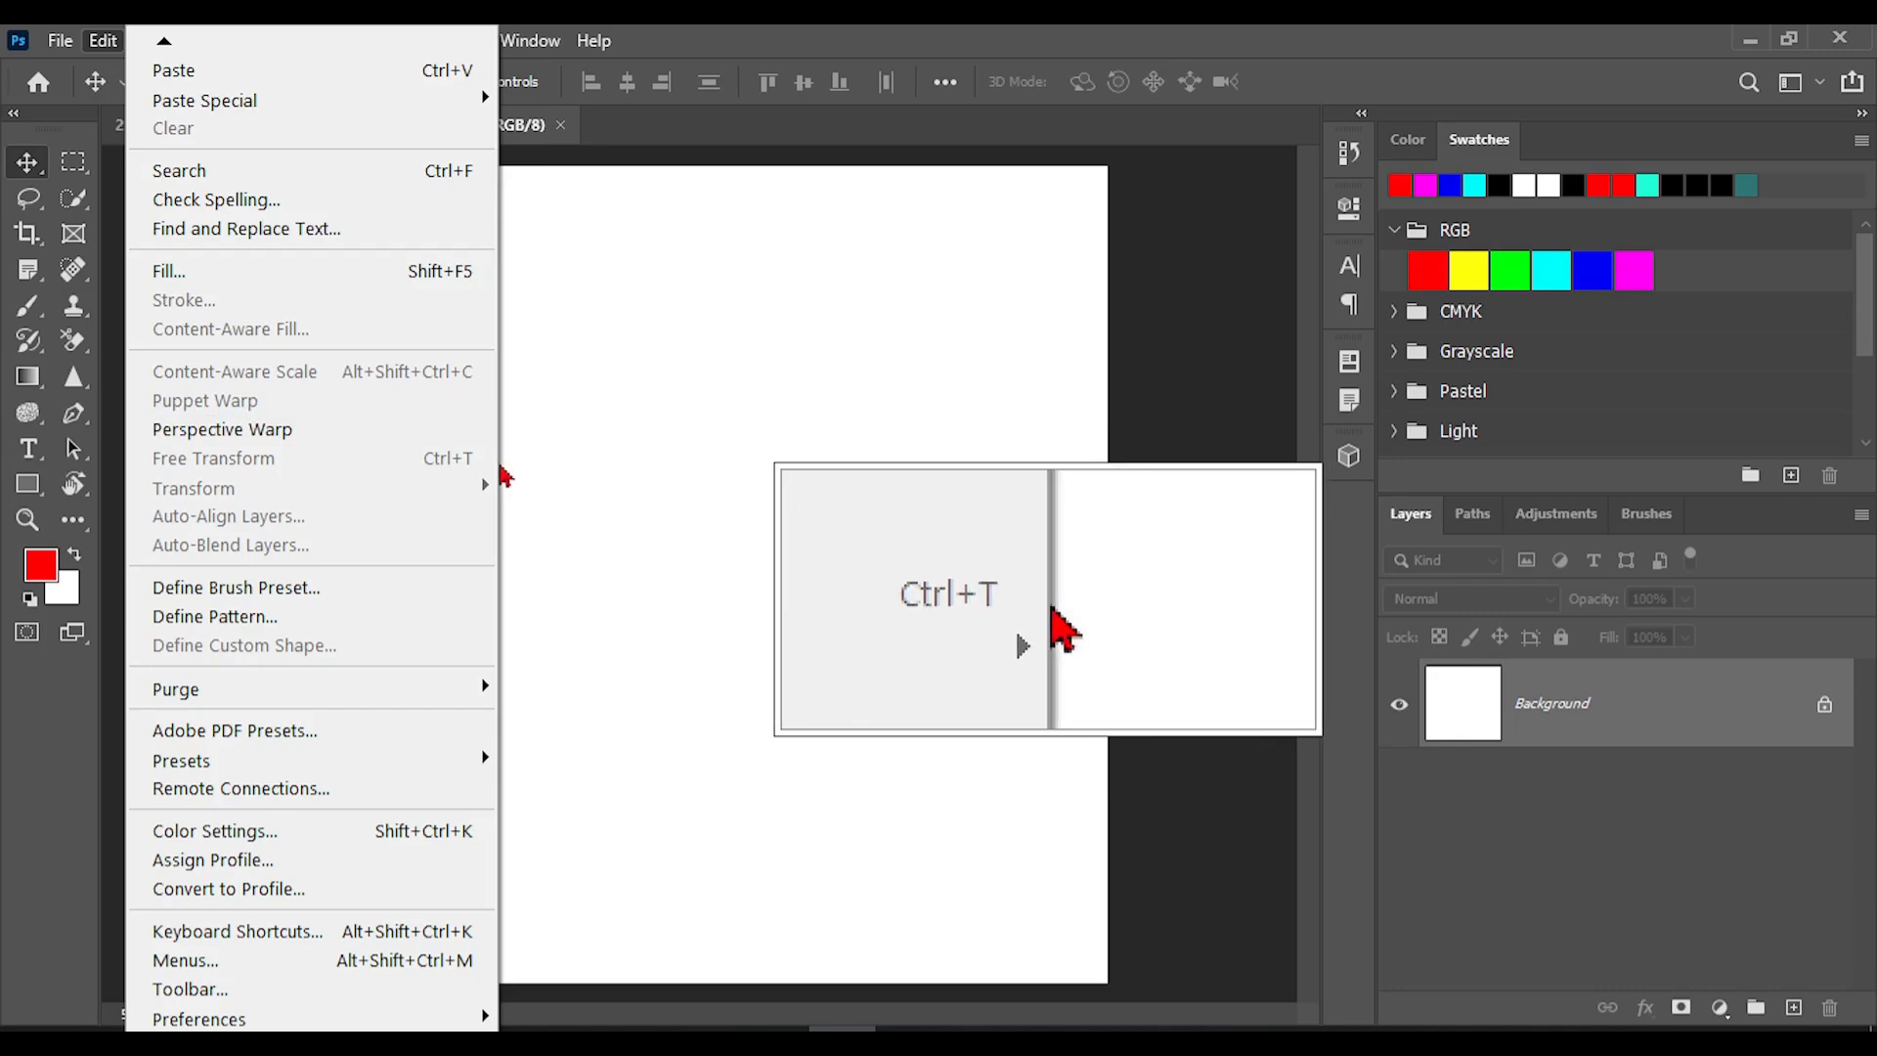
Switch to the 2354.png document and unlock its Background layer.
click(636, 331)
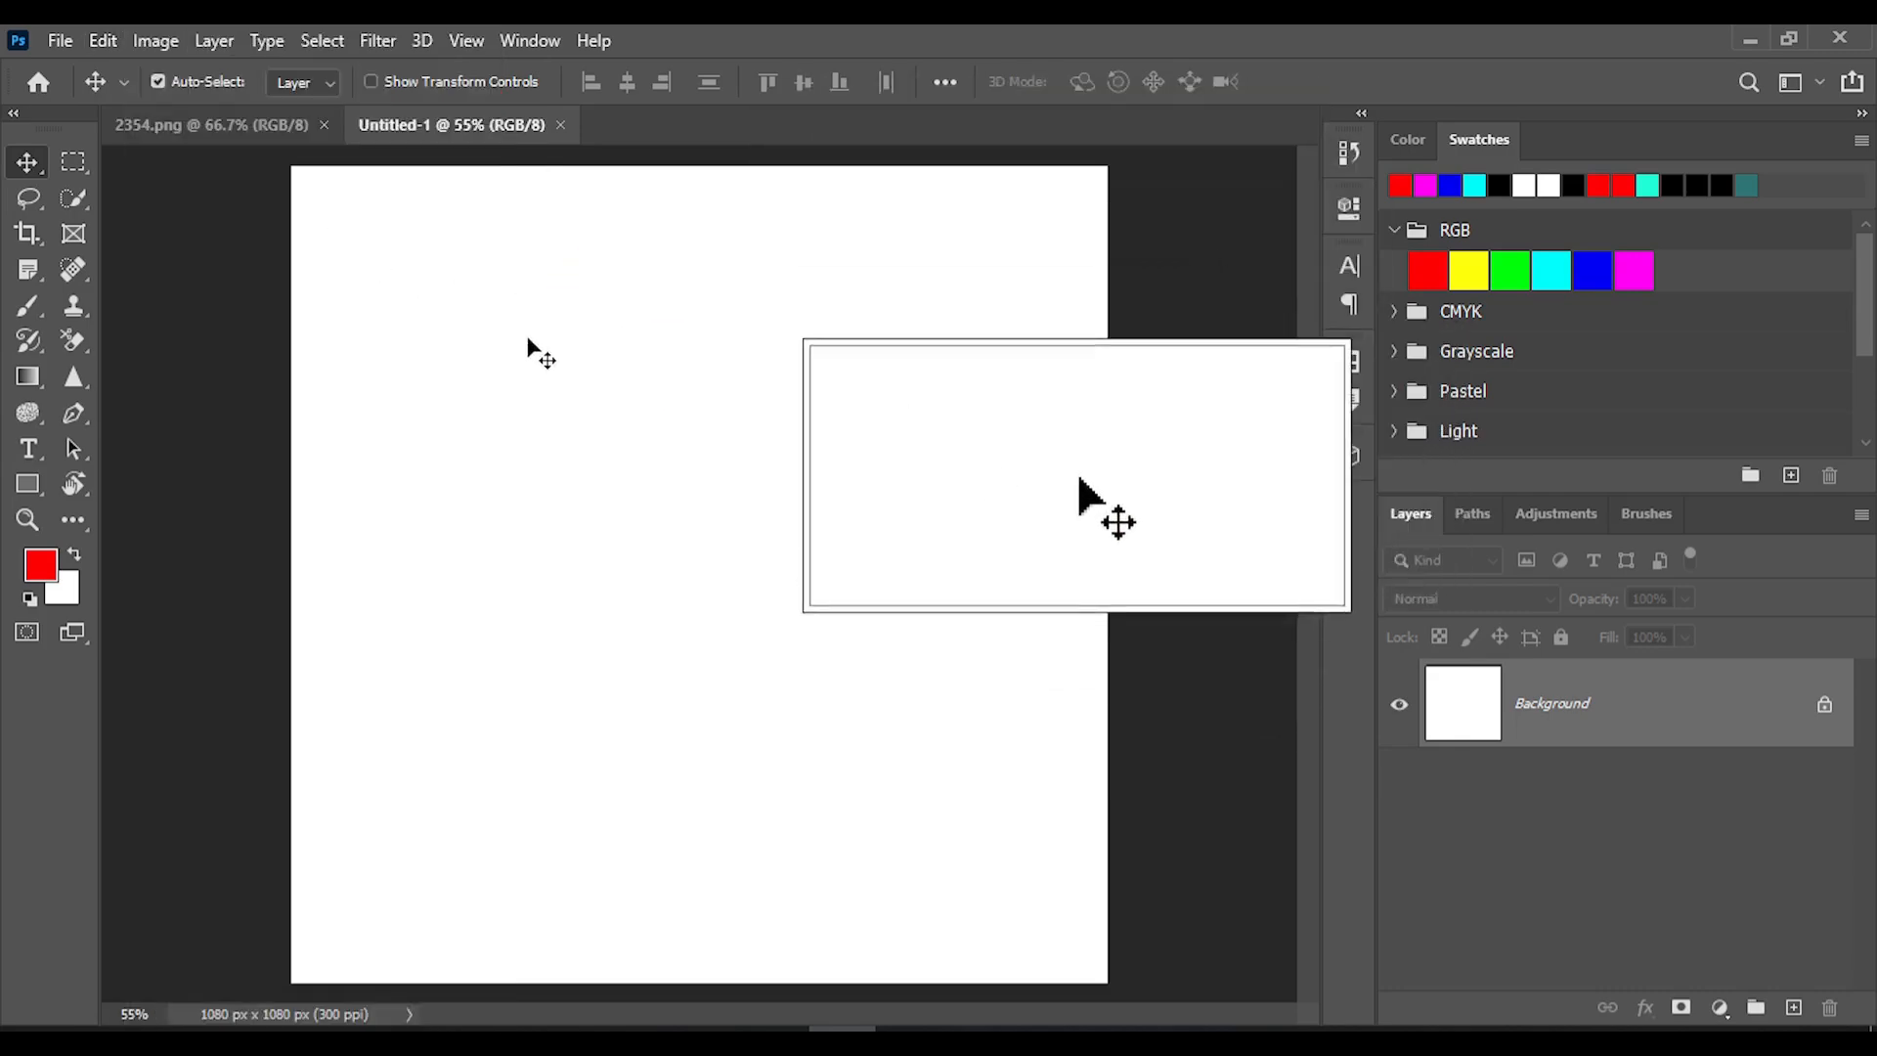
click(199, 125)
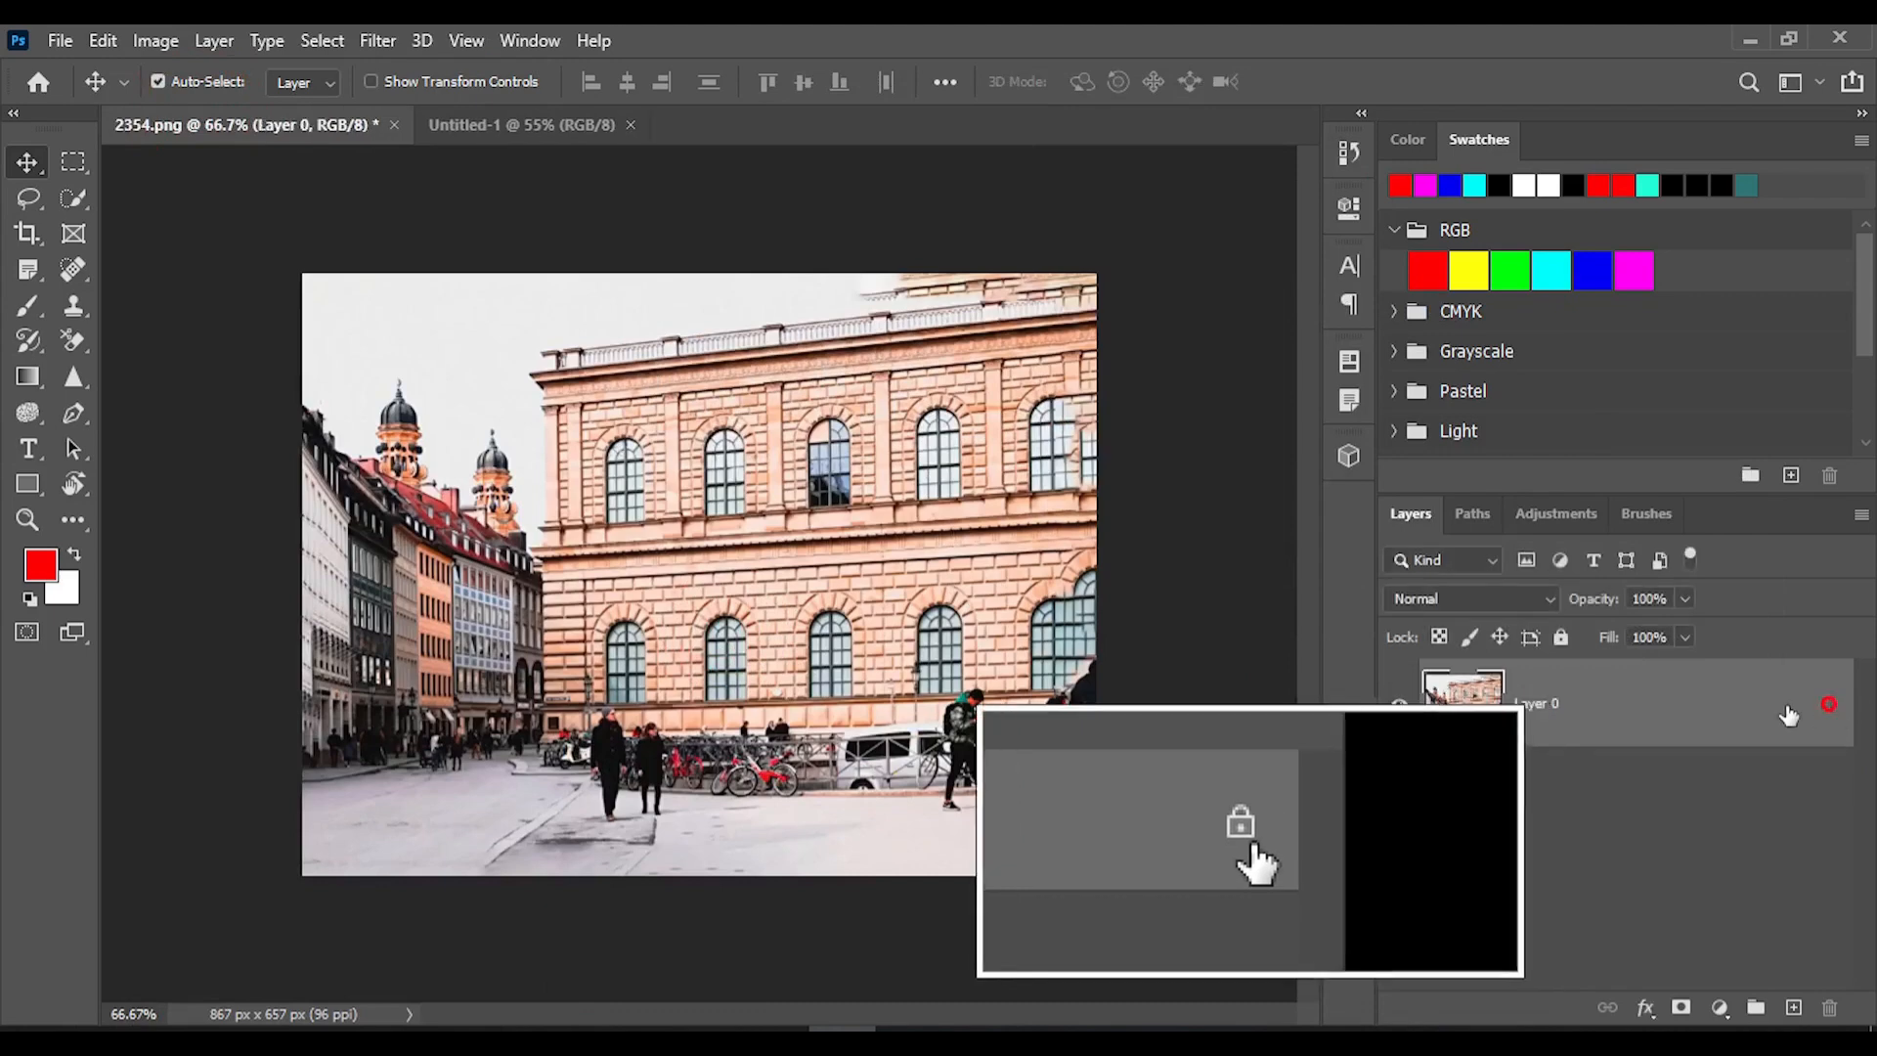
Try Free Transform on the building photo, rotating it 0.09° and scaling it to 91.33%, and cancel the transform.
click(101, 40)
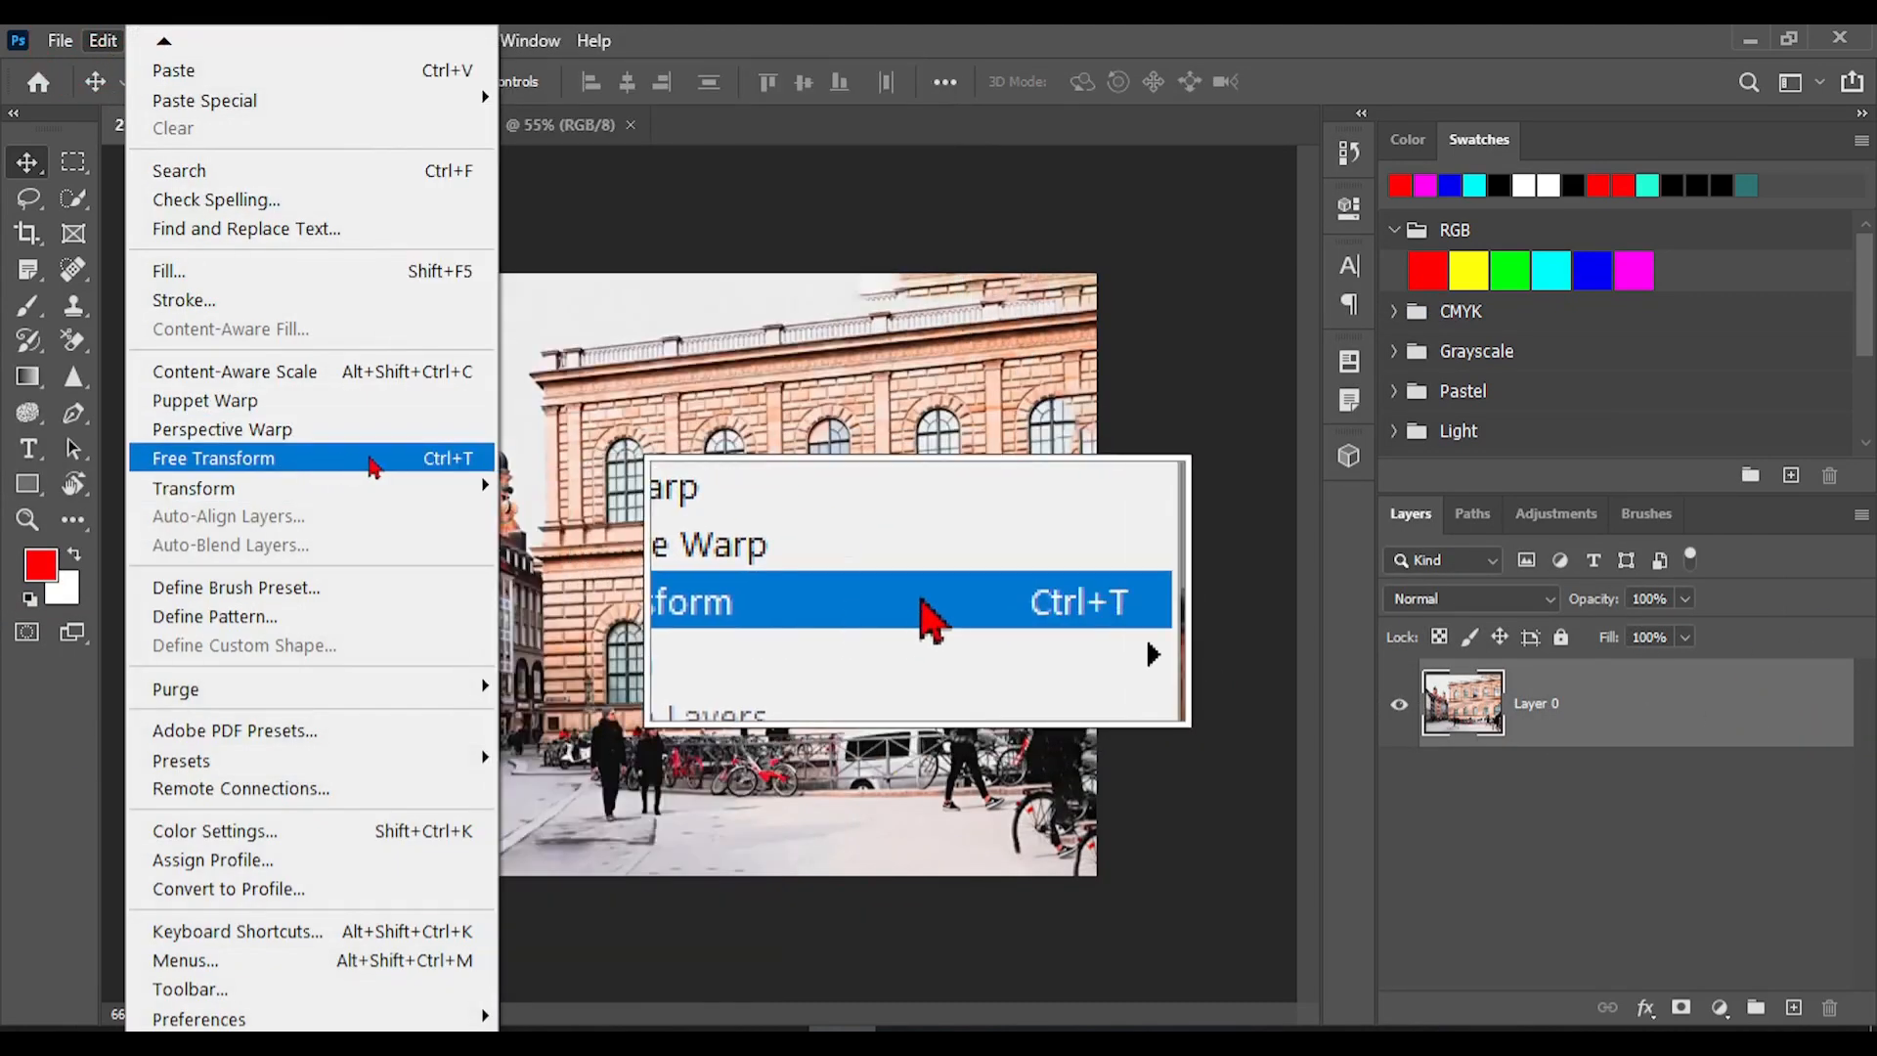
click(360, 465)
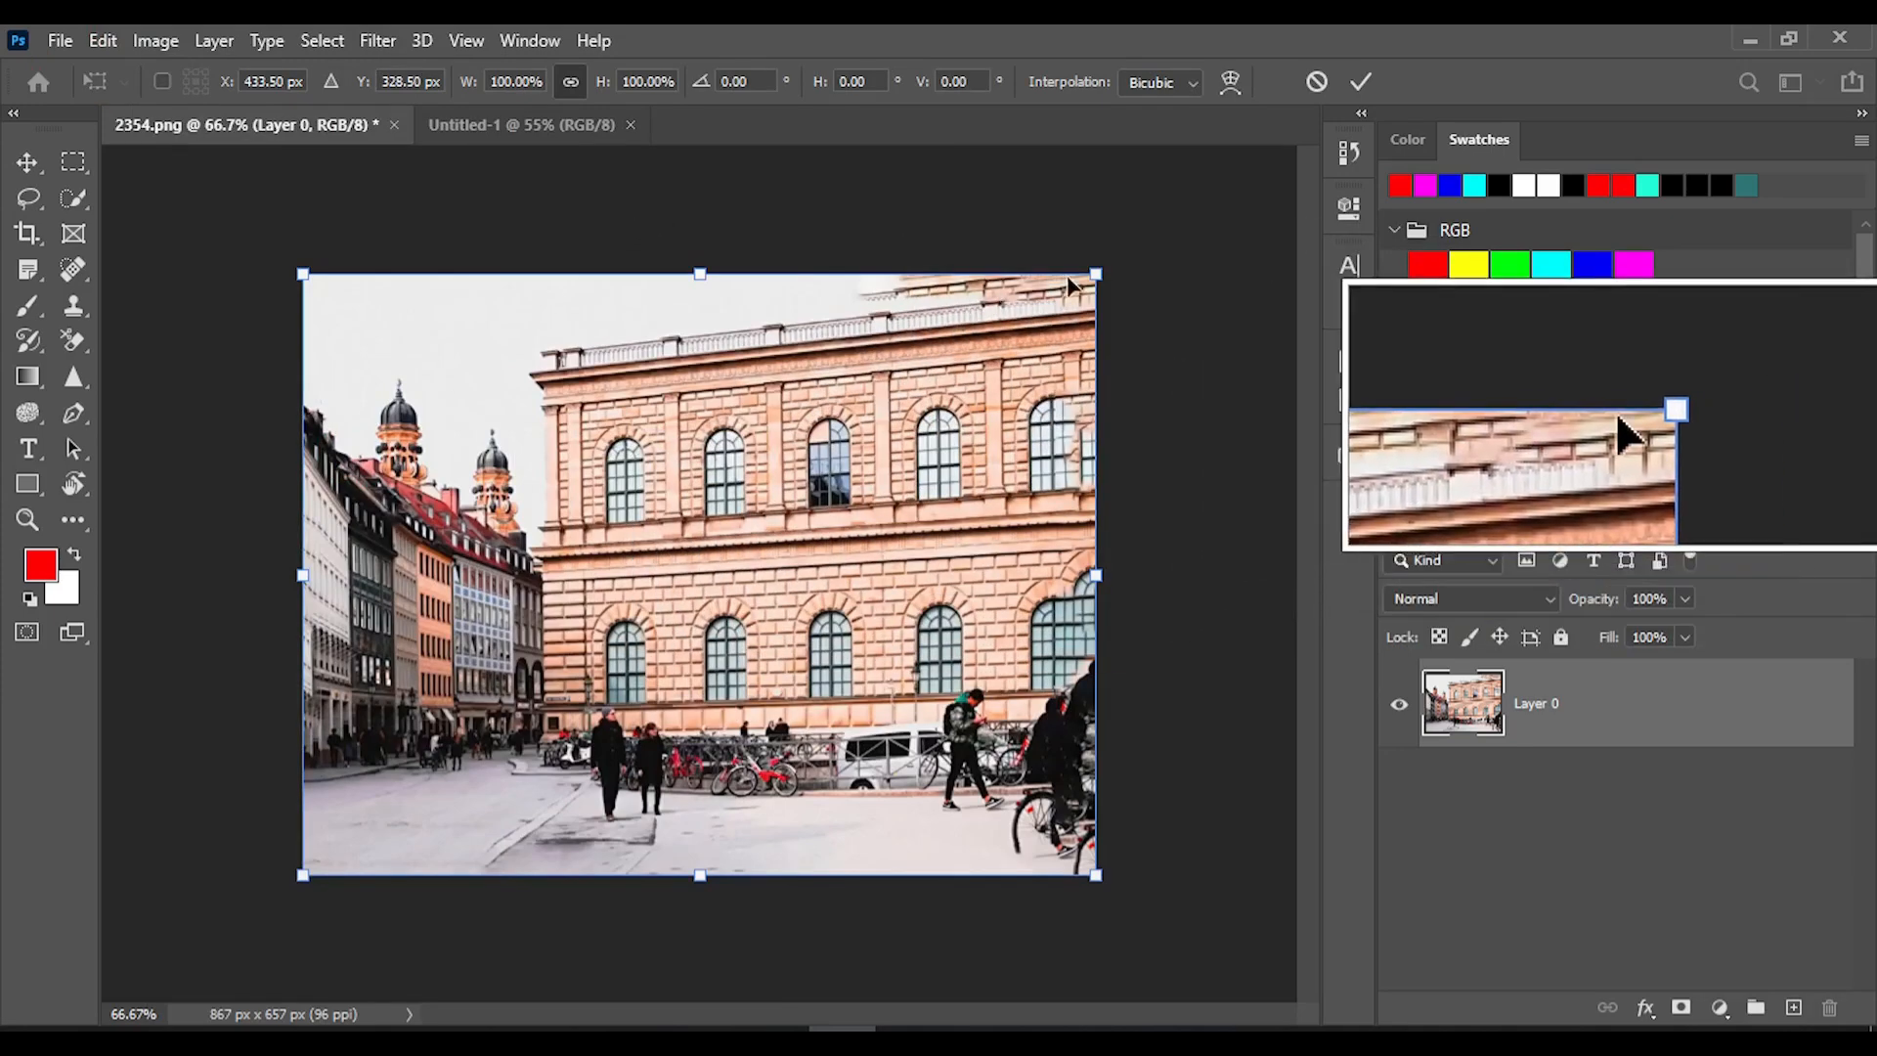
mouse_move(1093, 273)
mouse_down()
mouse_move(704, 465)
mouse_move(598, 569)
mouse_move(751, 520)
mouse_move(1111, 296)
mouse_up()
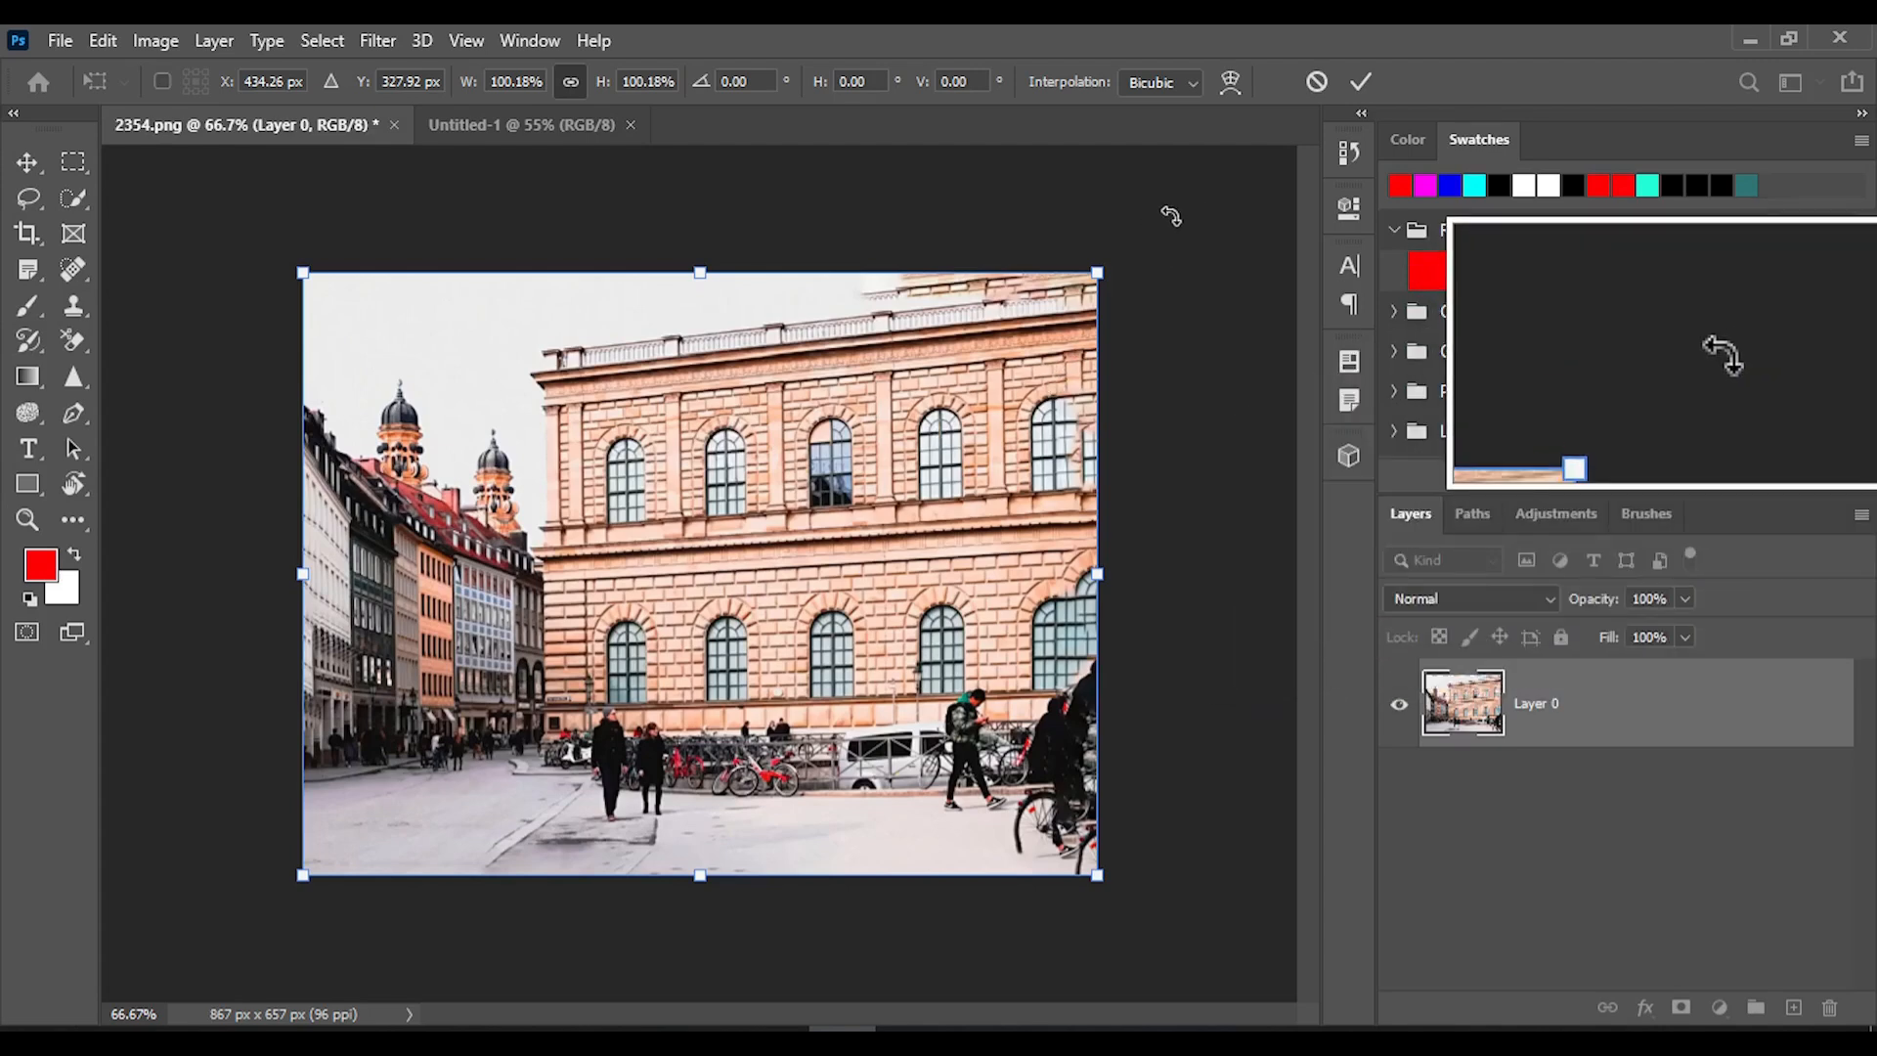
drag(1170, 216, 1029, 324)
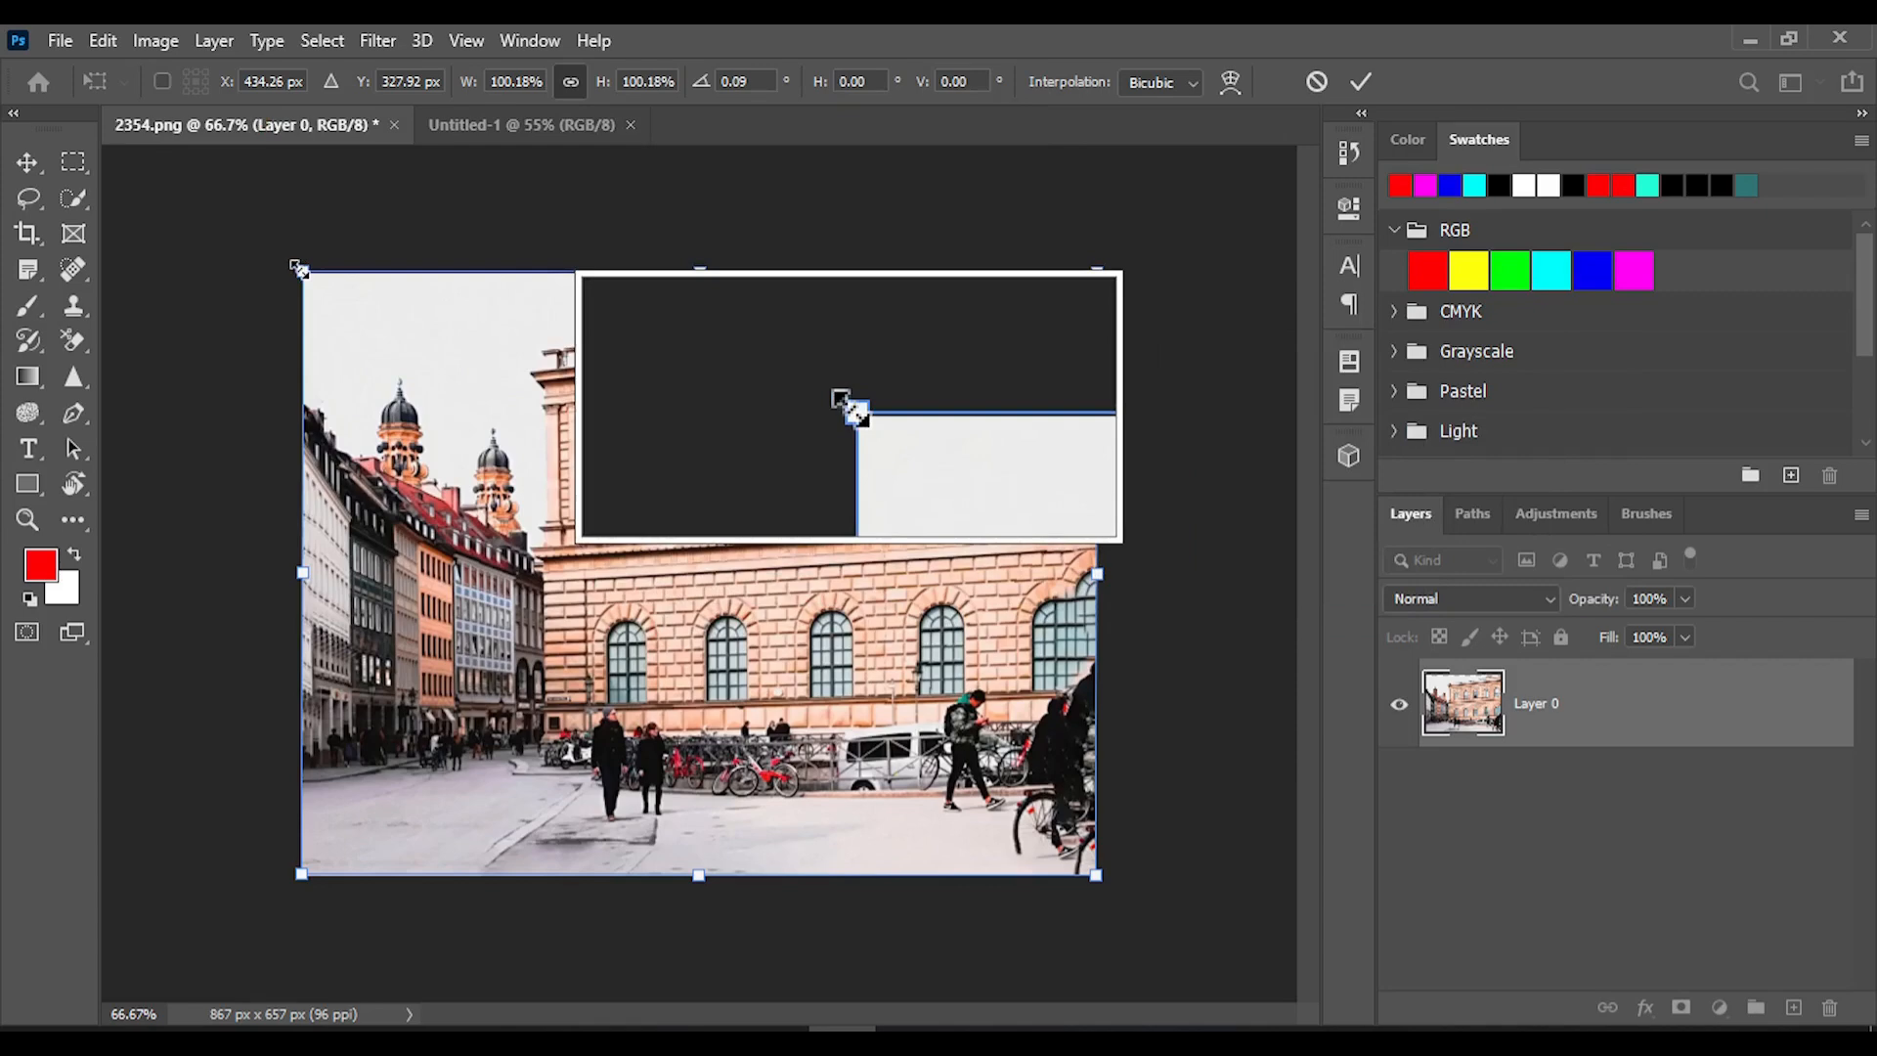
drag(298, 267, 372, 326)
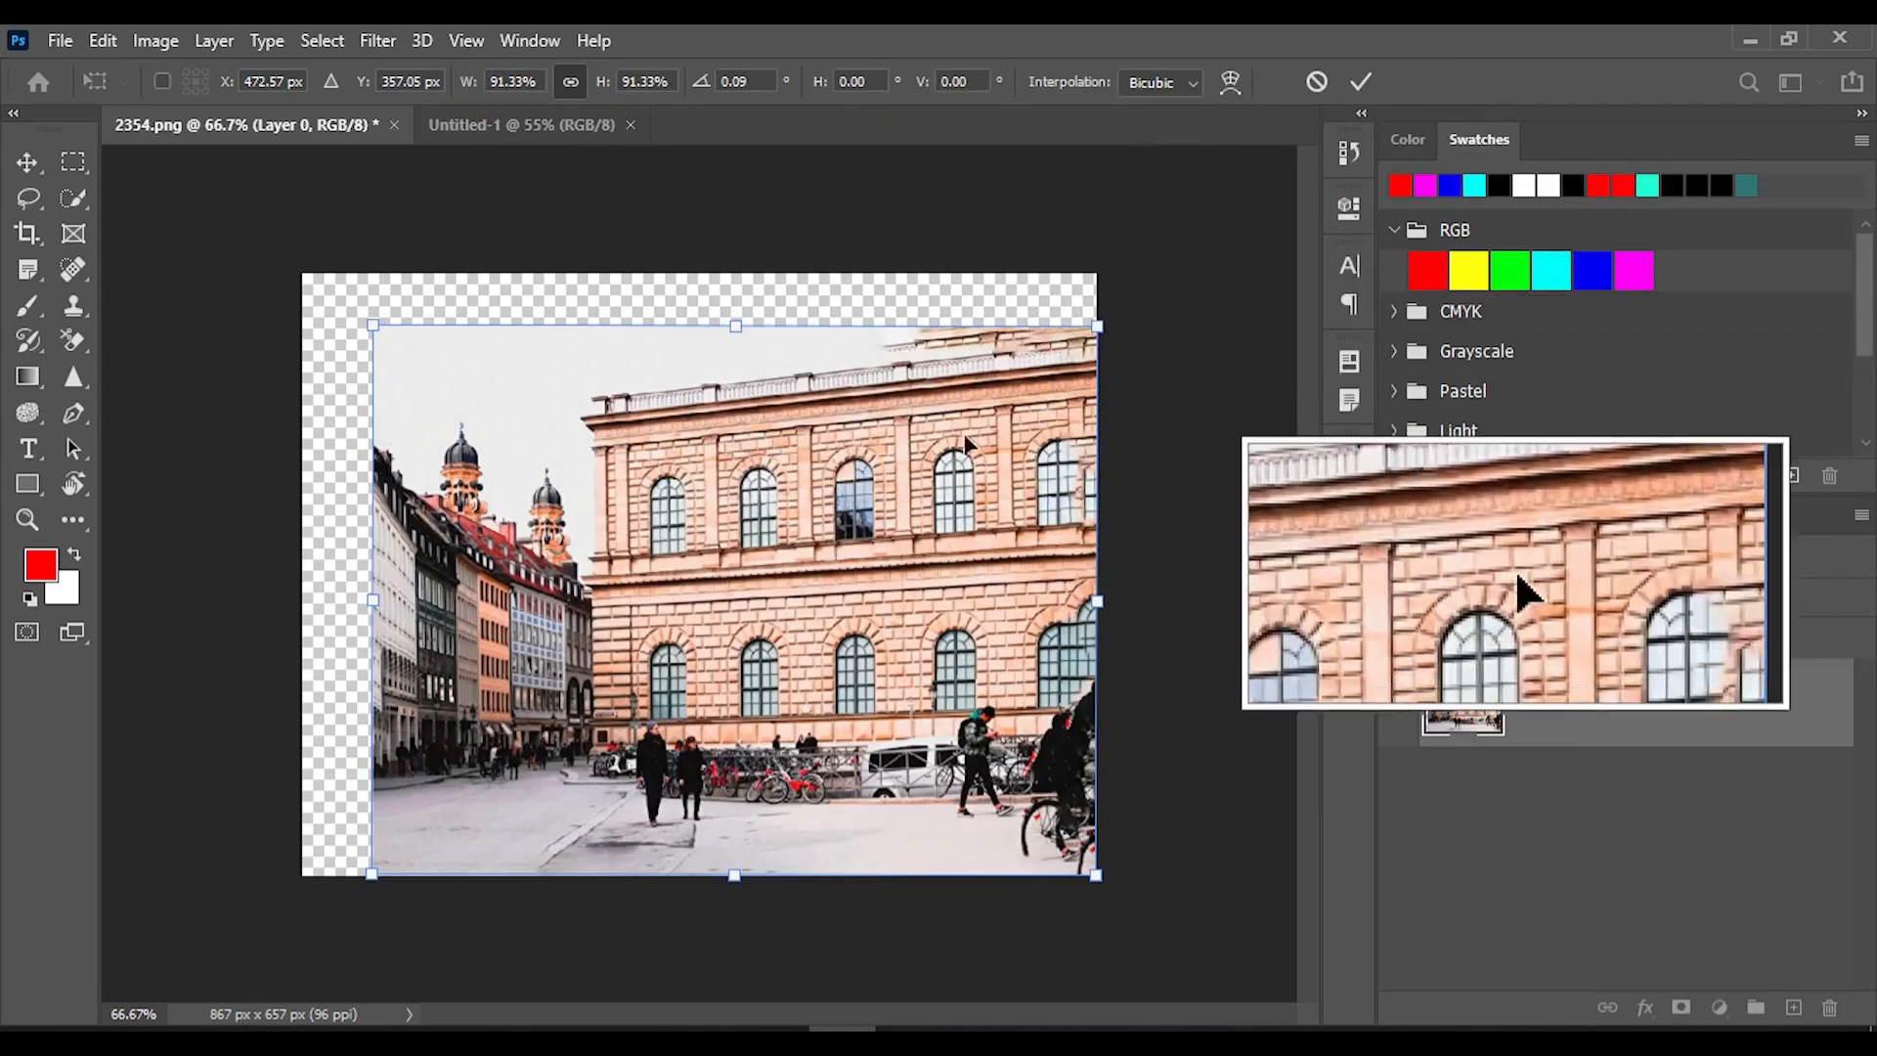
click(1315, 81)
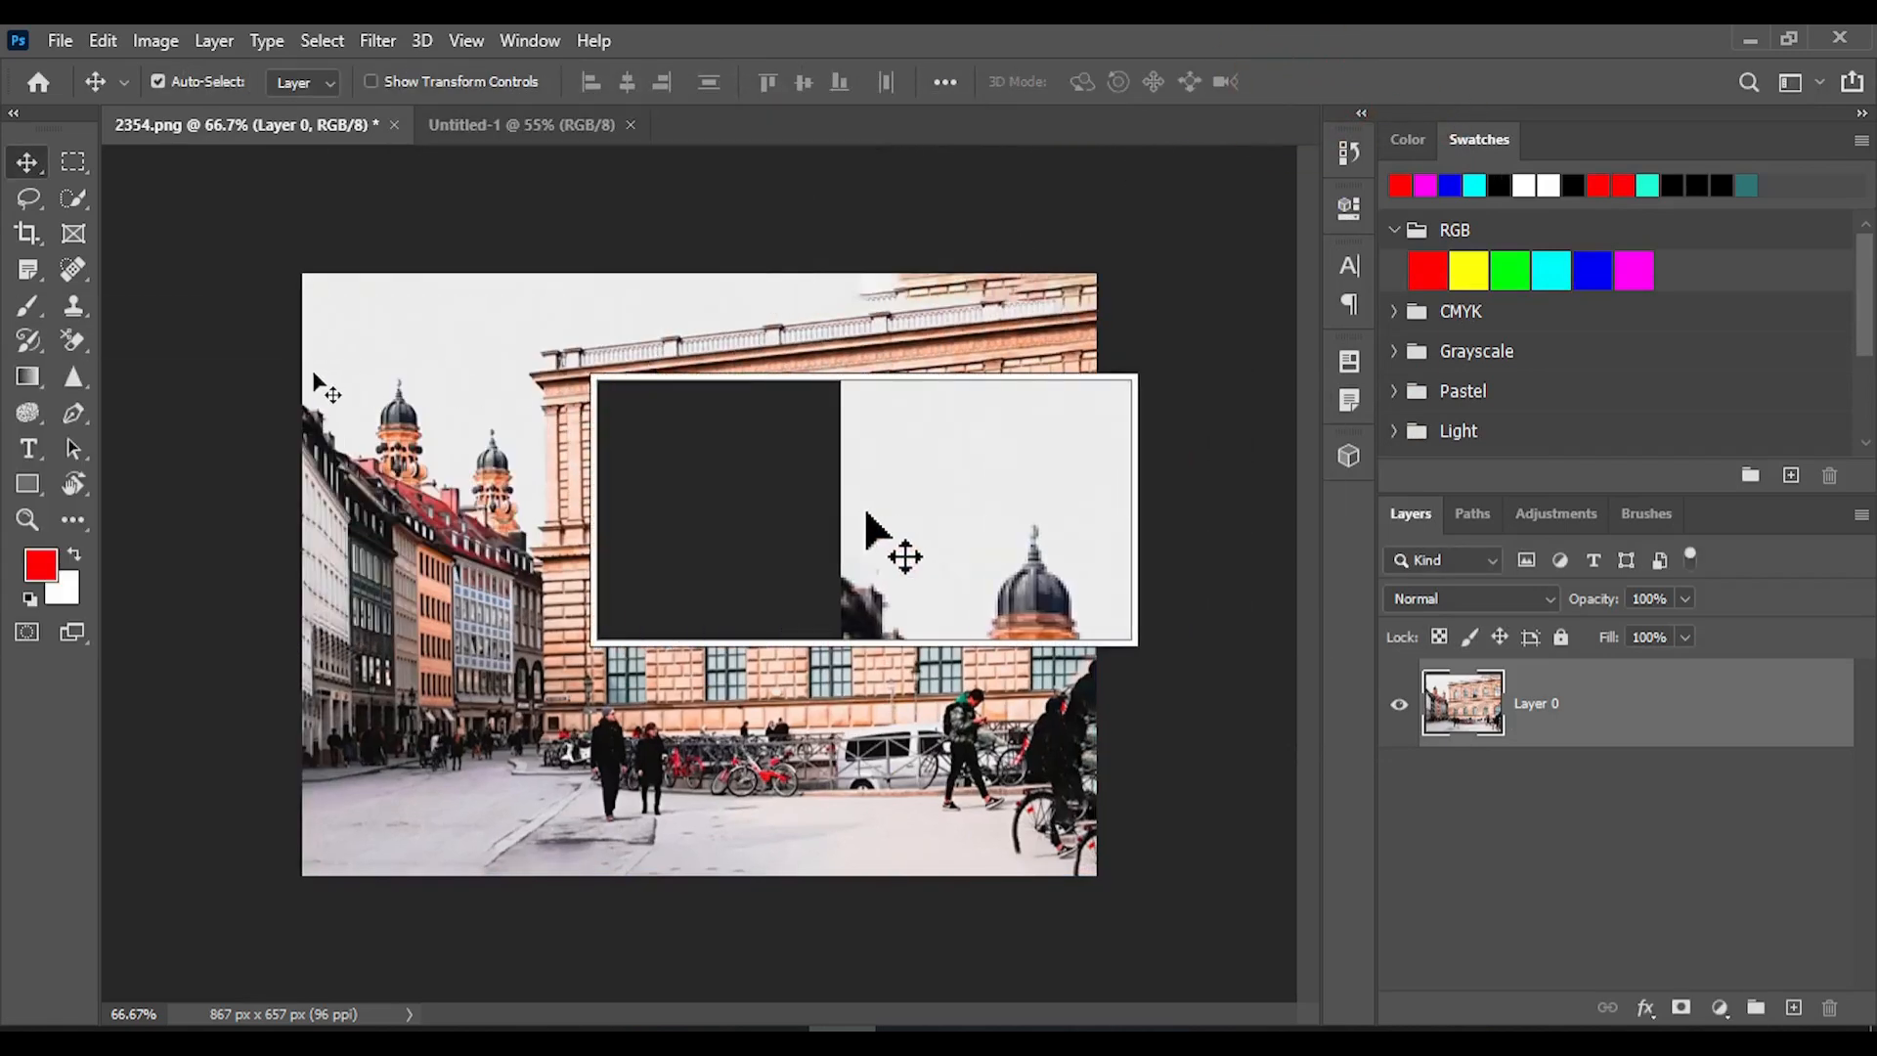
Look over the Transform commands and copy the building photo into the Untitled-1 document, placing it in the canvas's upper middle.
click(103, 40)
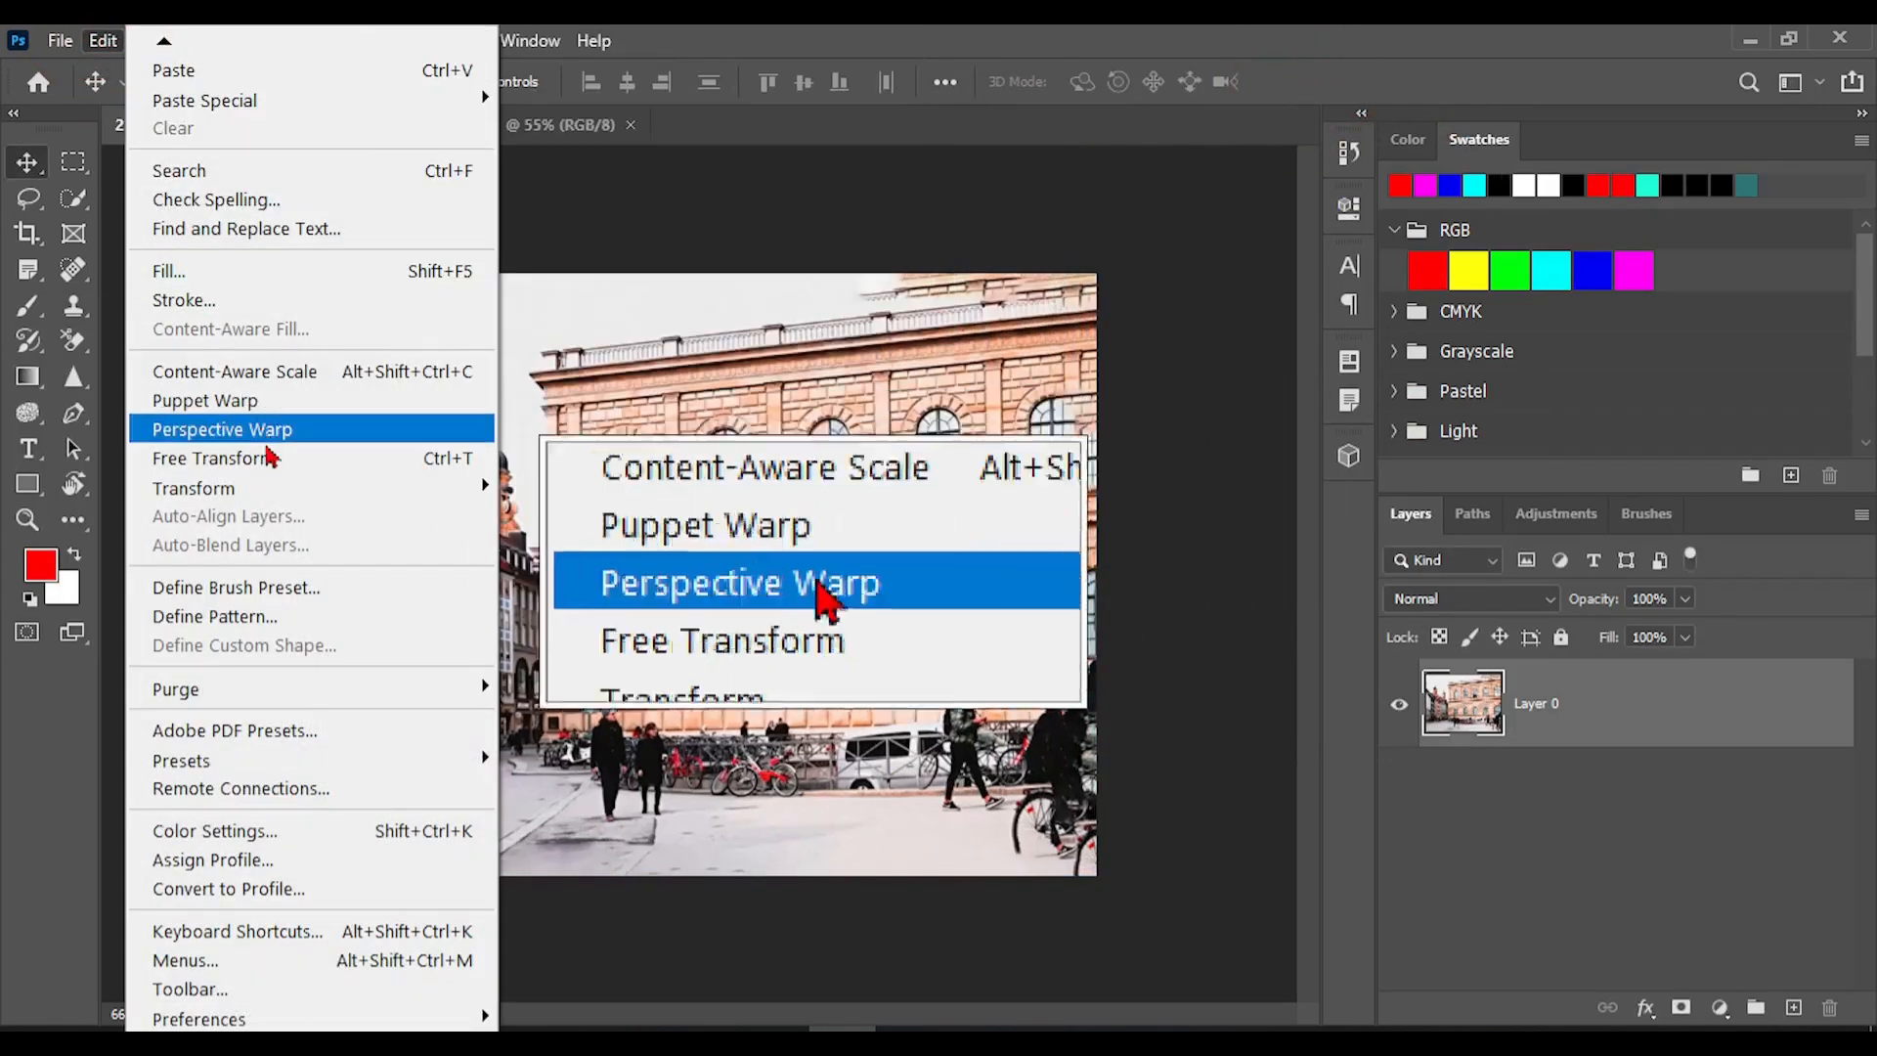
mouse_move(275, 495)
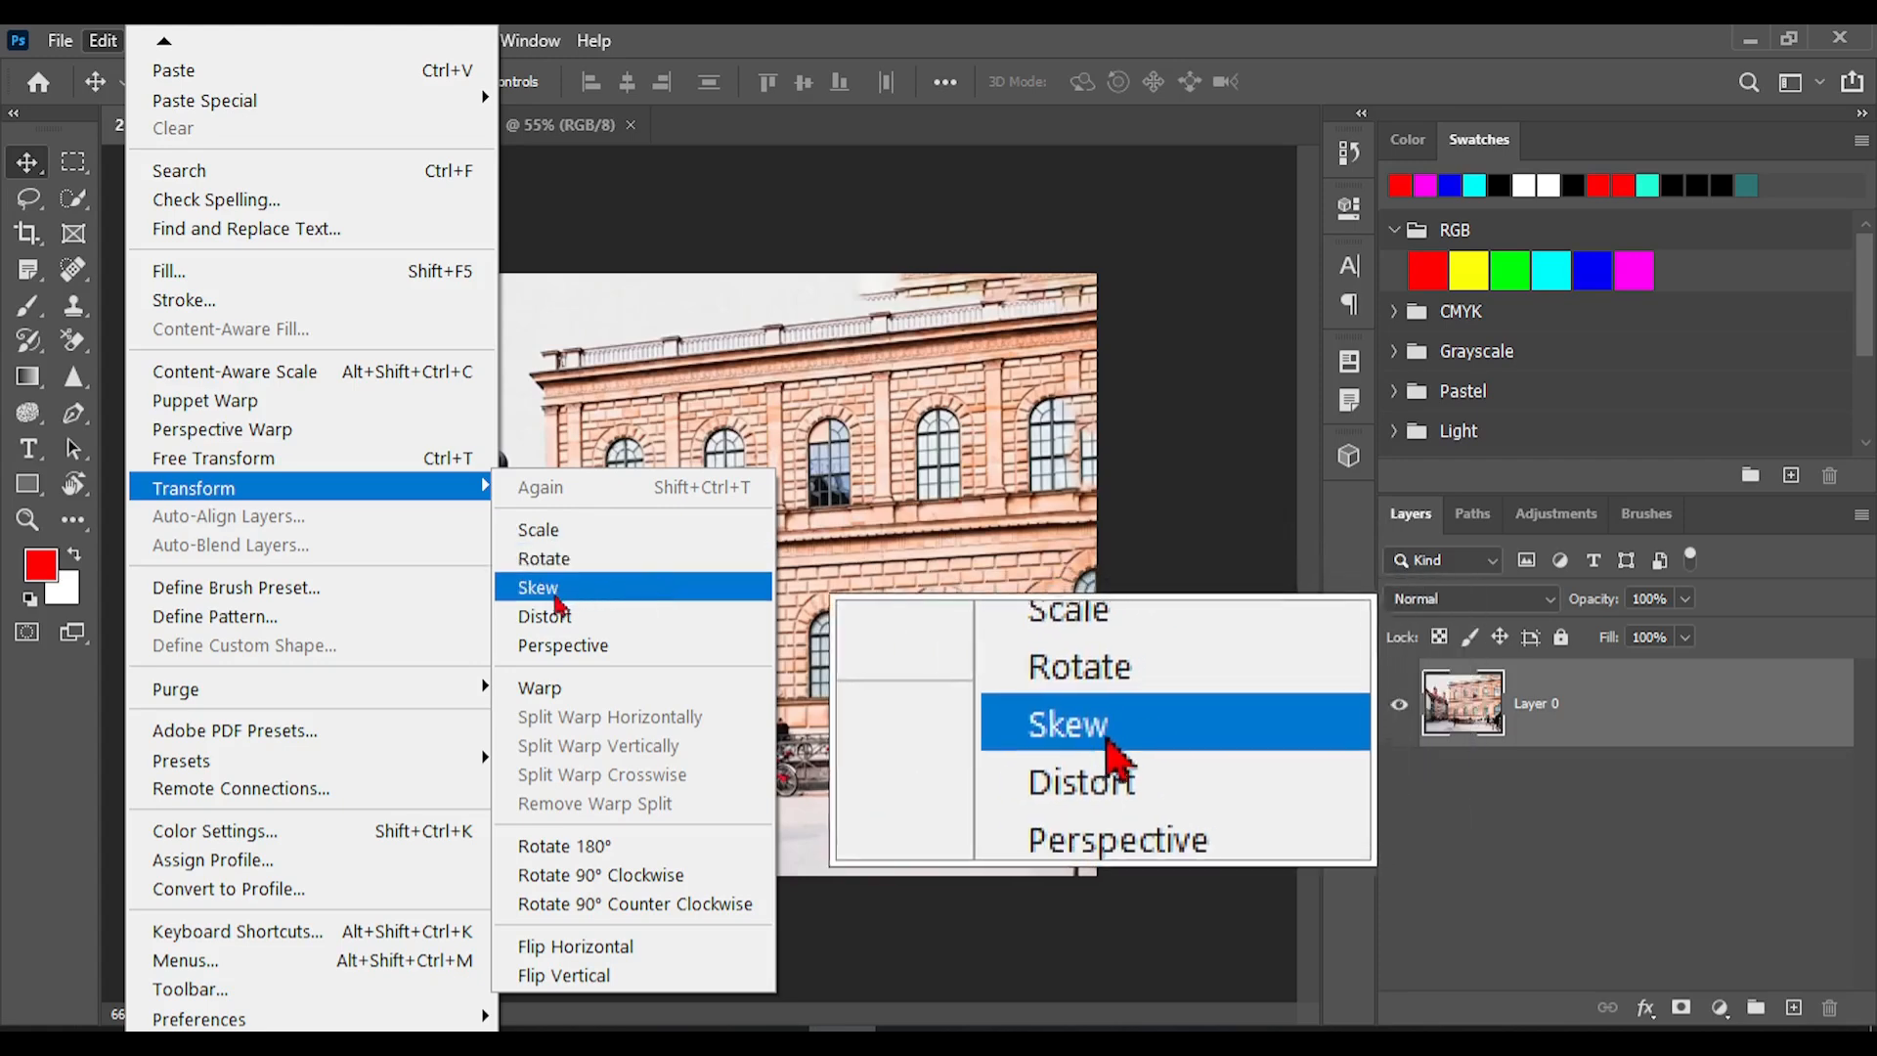
click(1005, 314)
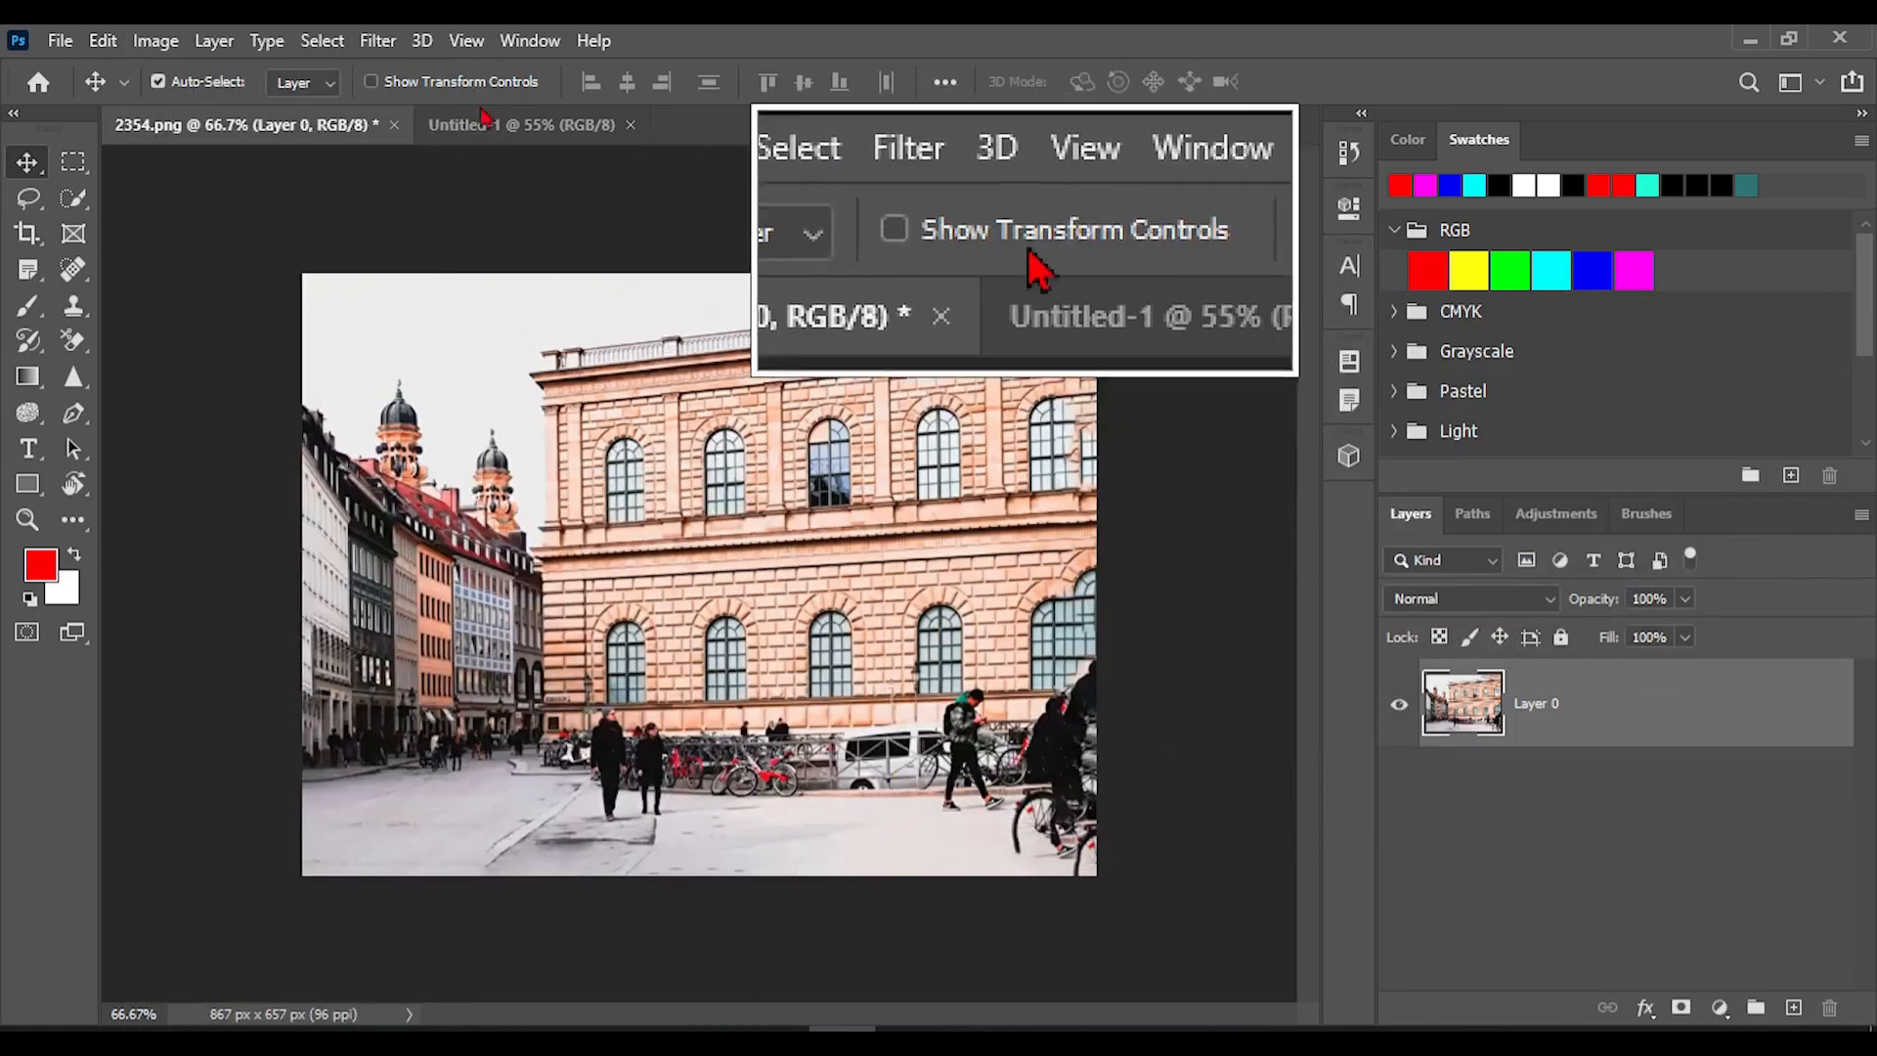
drag(792, 538, 708, 506)
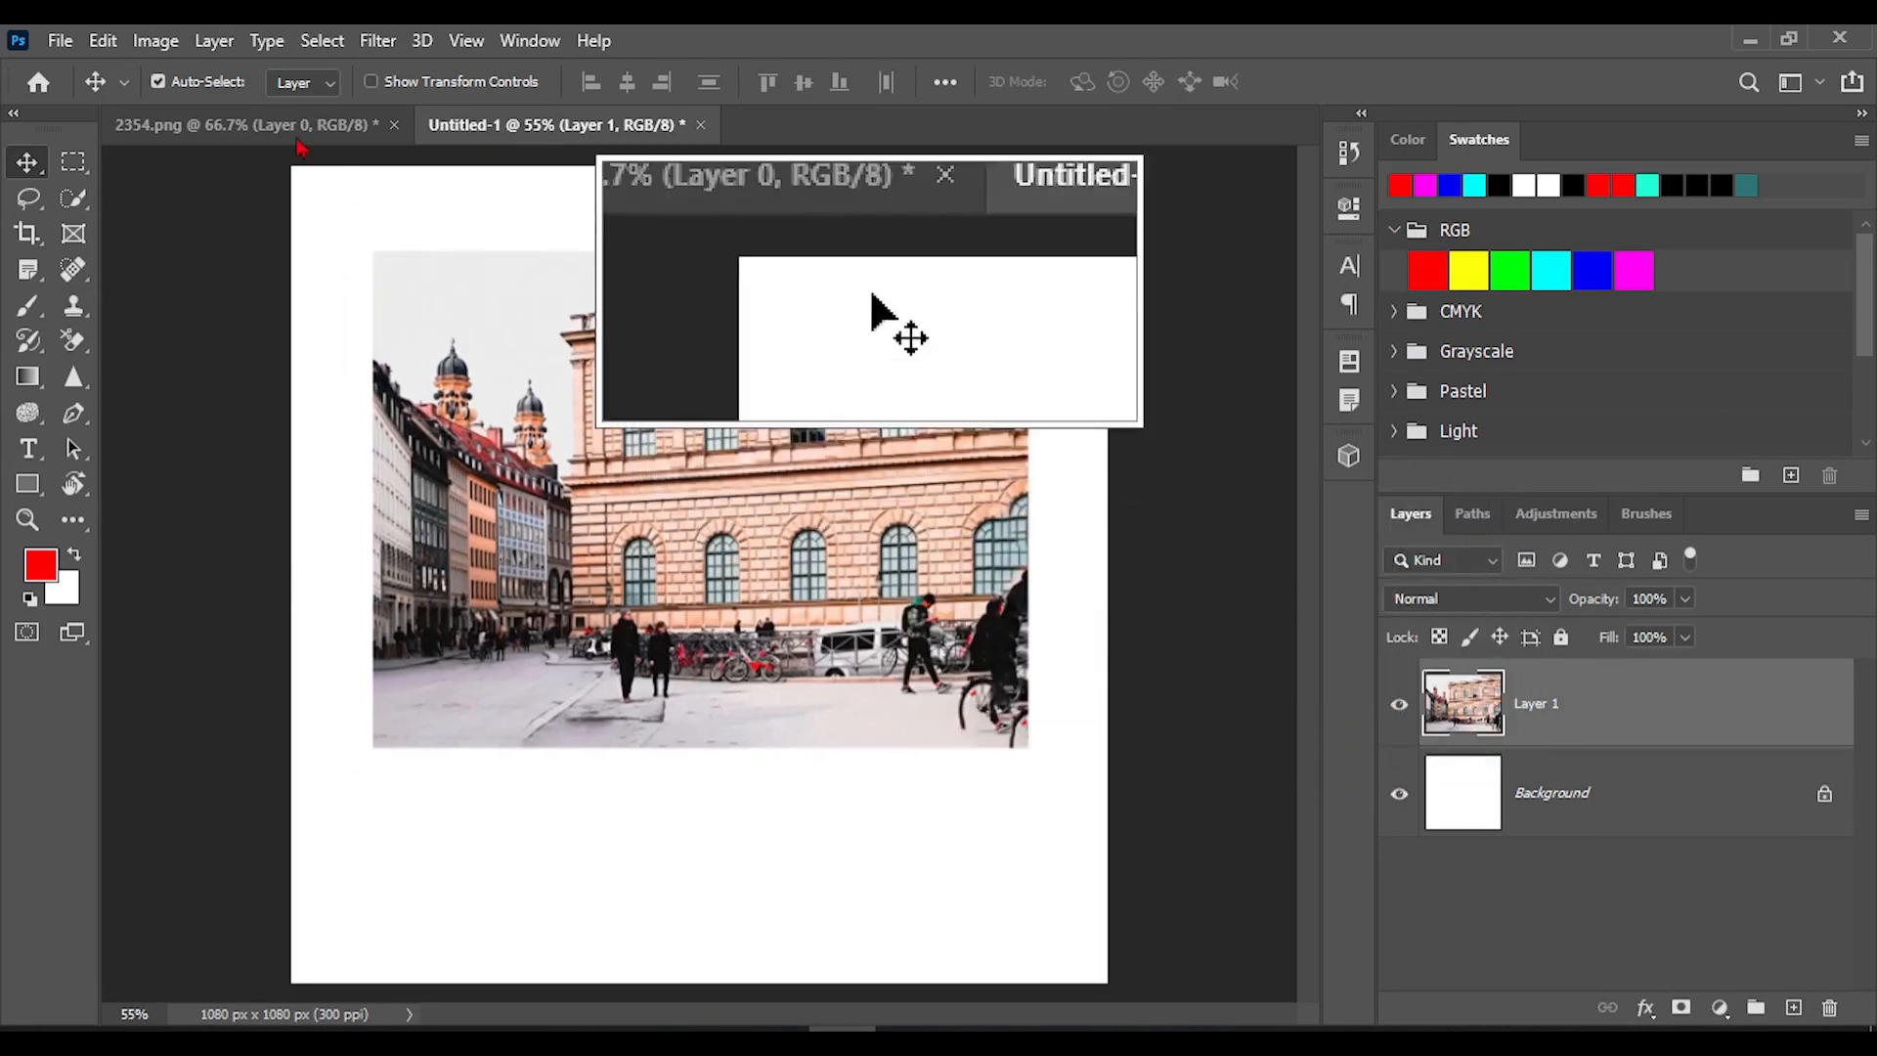
Examine the Transform commands available for the building photo layer, and start and cancel a Free Transform on it.
click(103, 43)
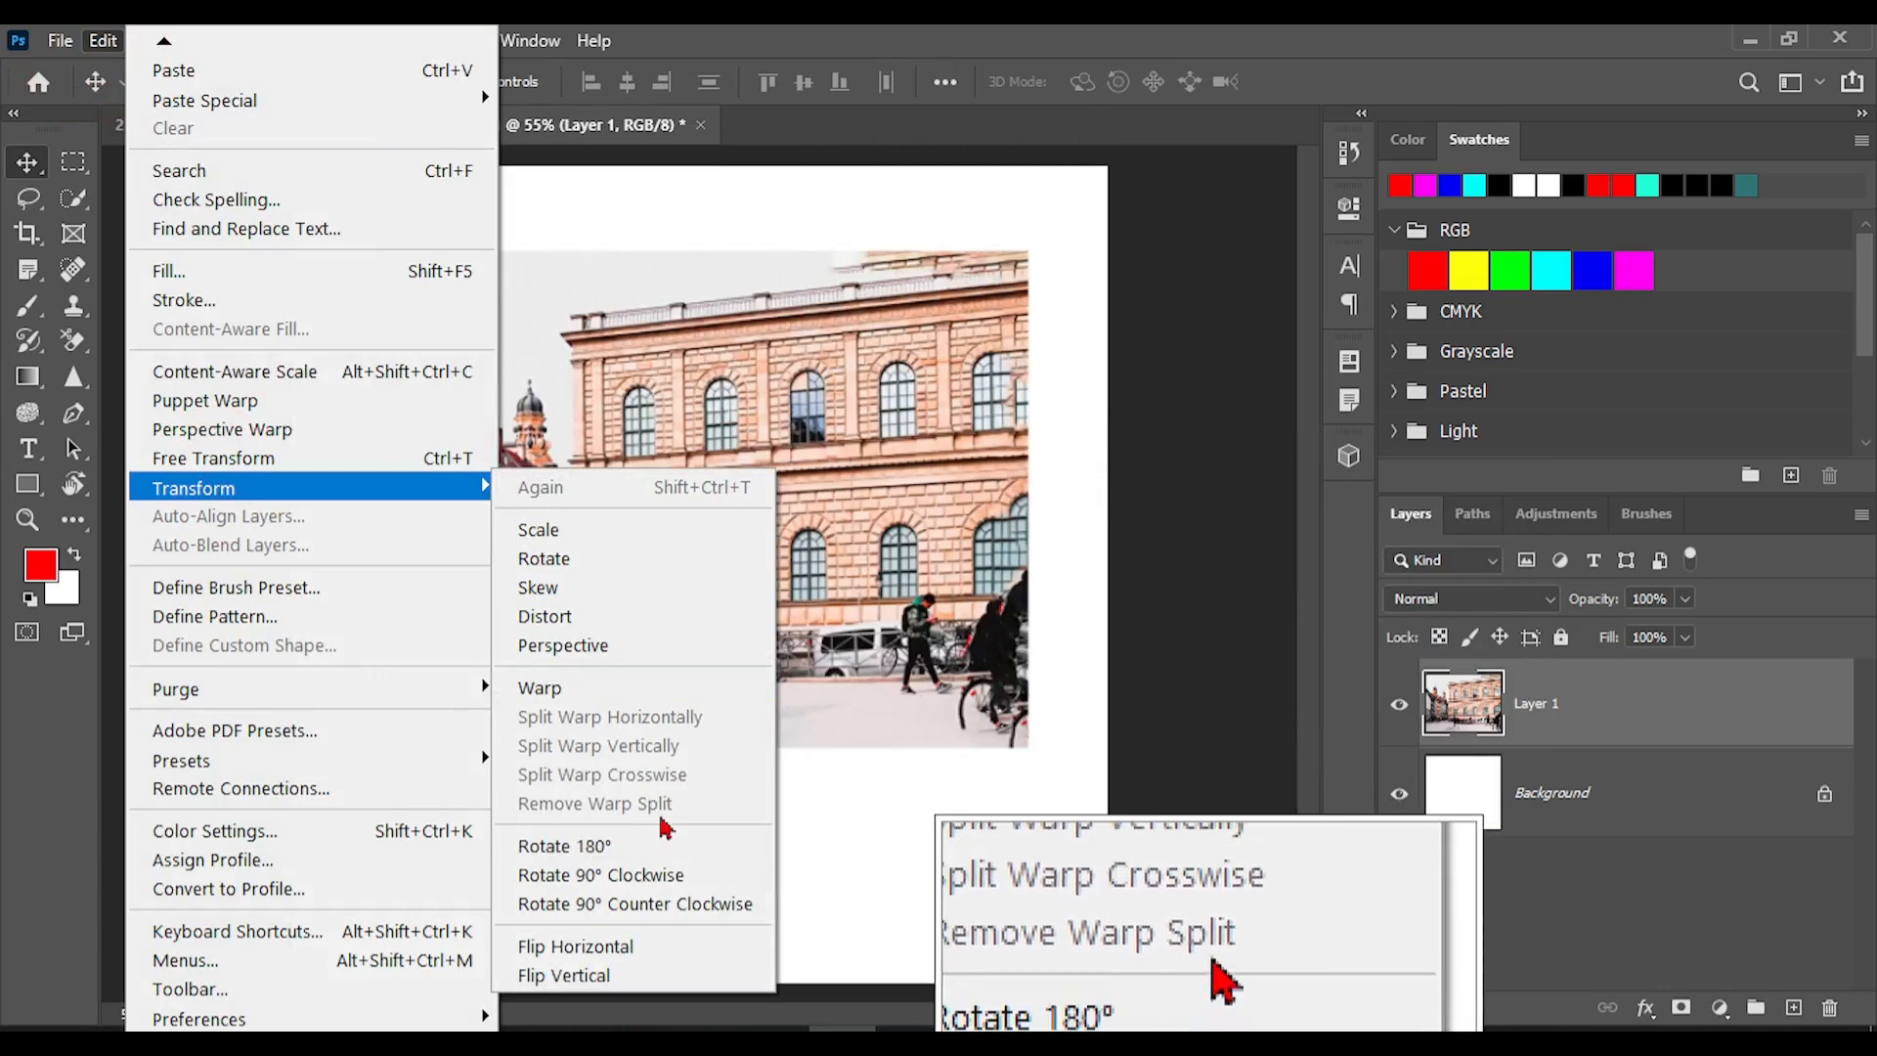
click(716, 388)
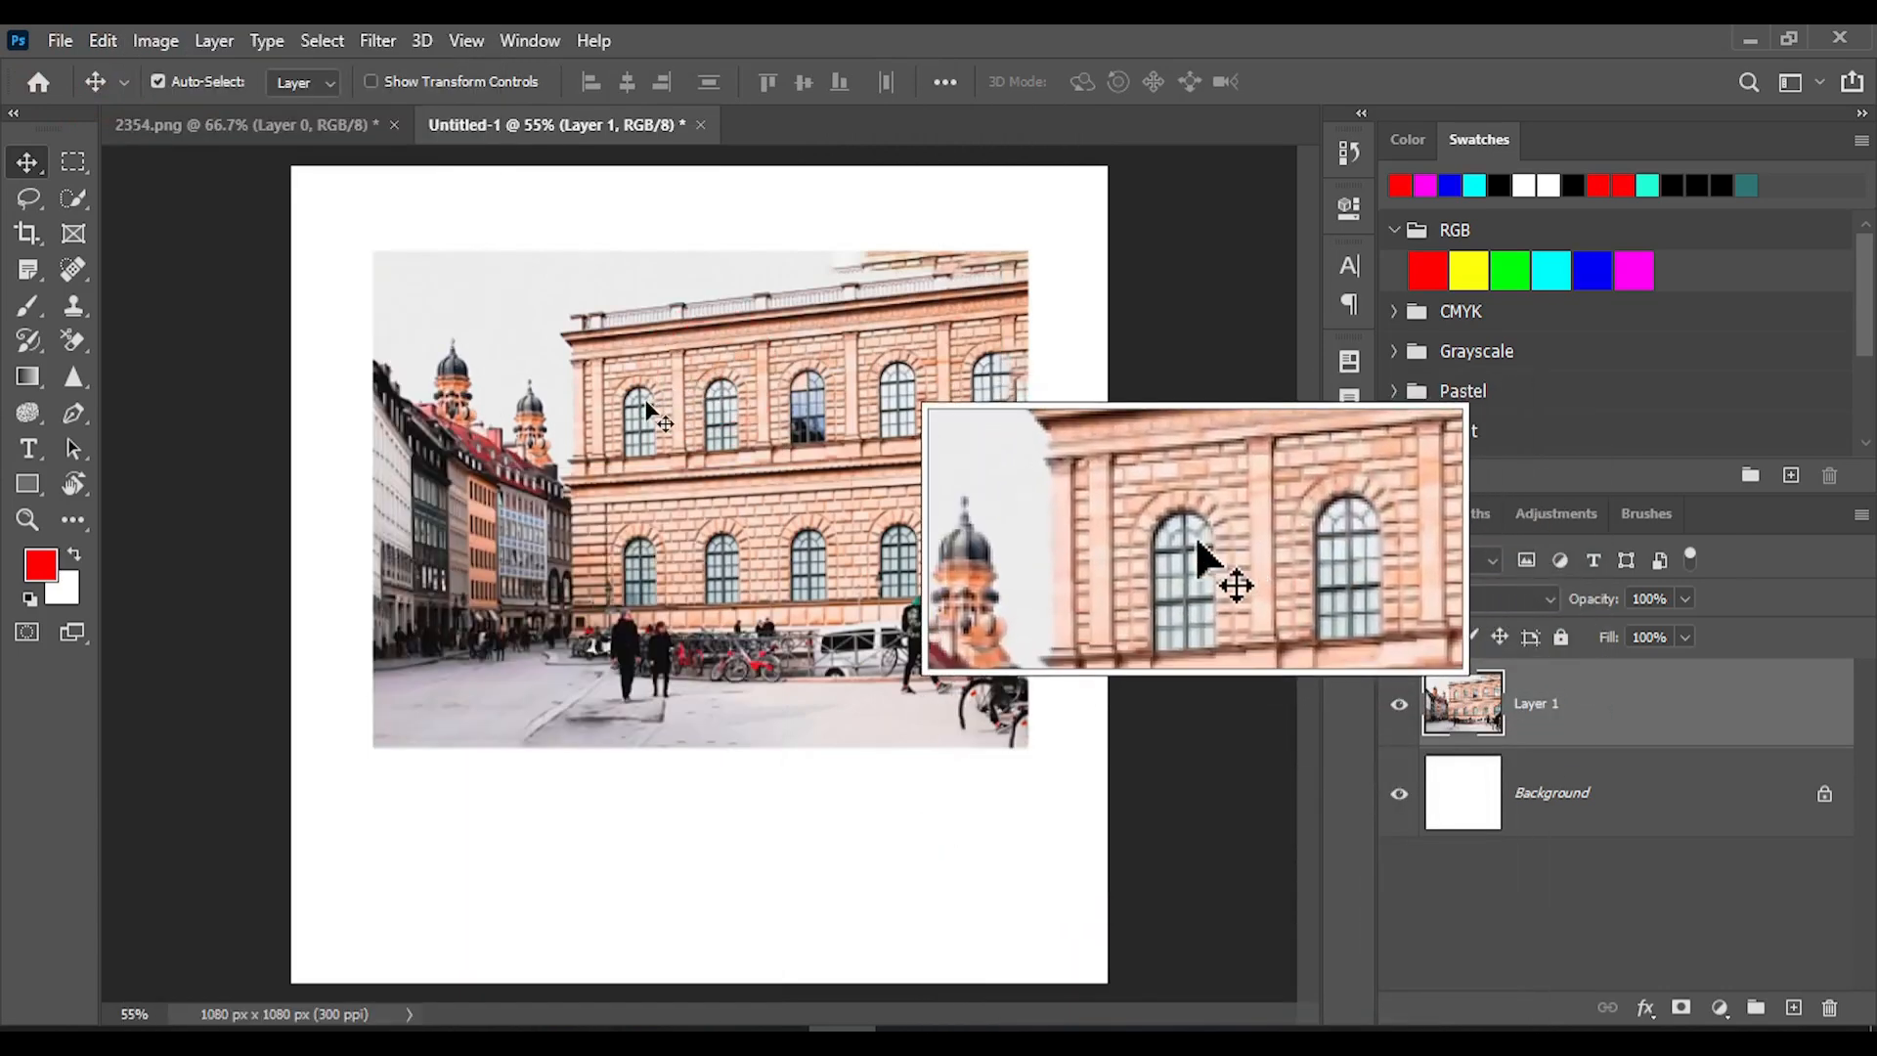
click(723, 373)
key(ctrl+t)
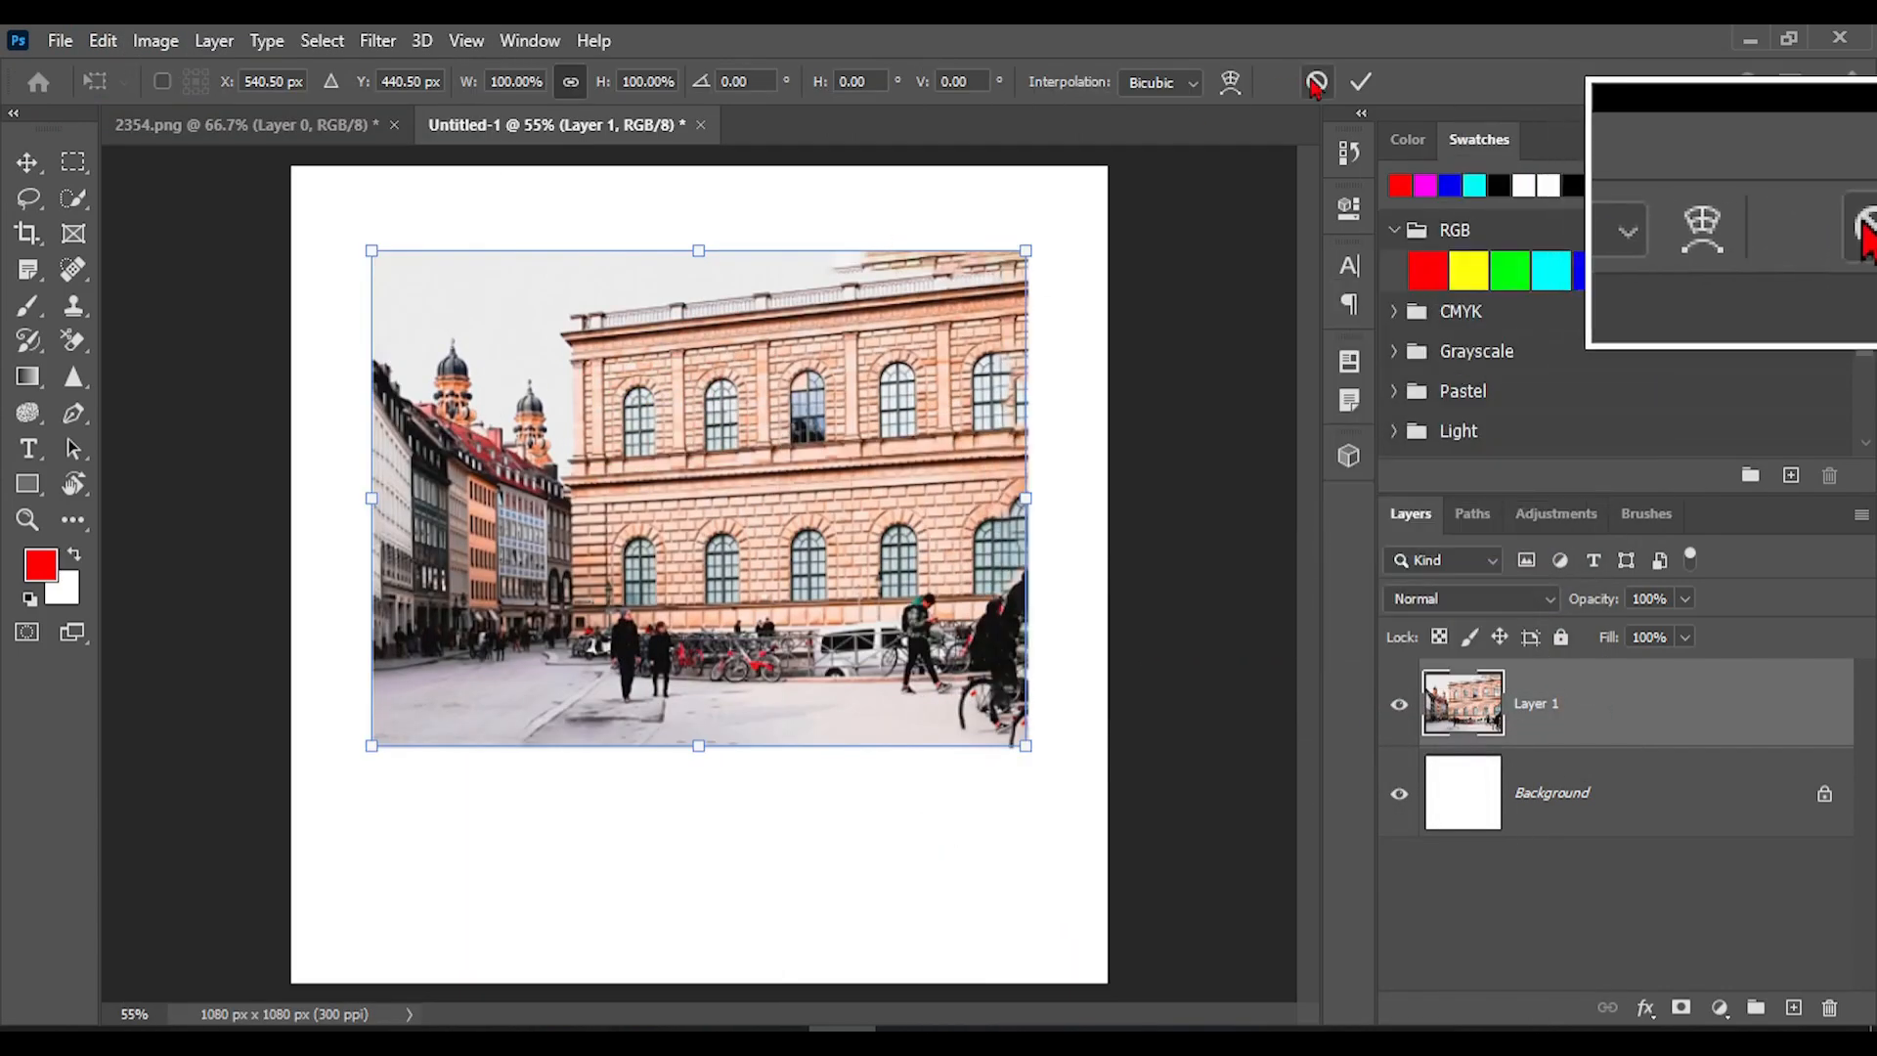
click(1316, 85)
click(108, 42)
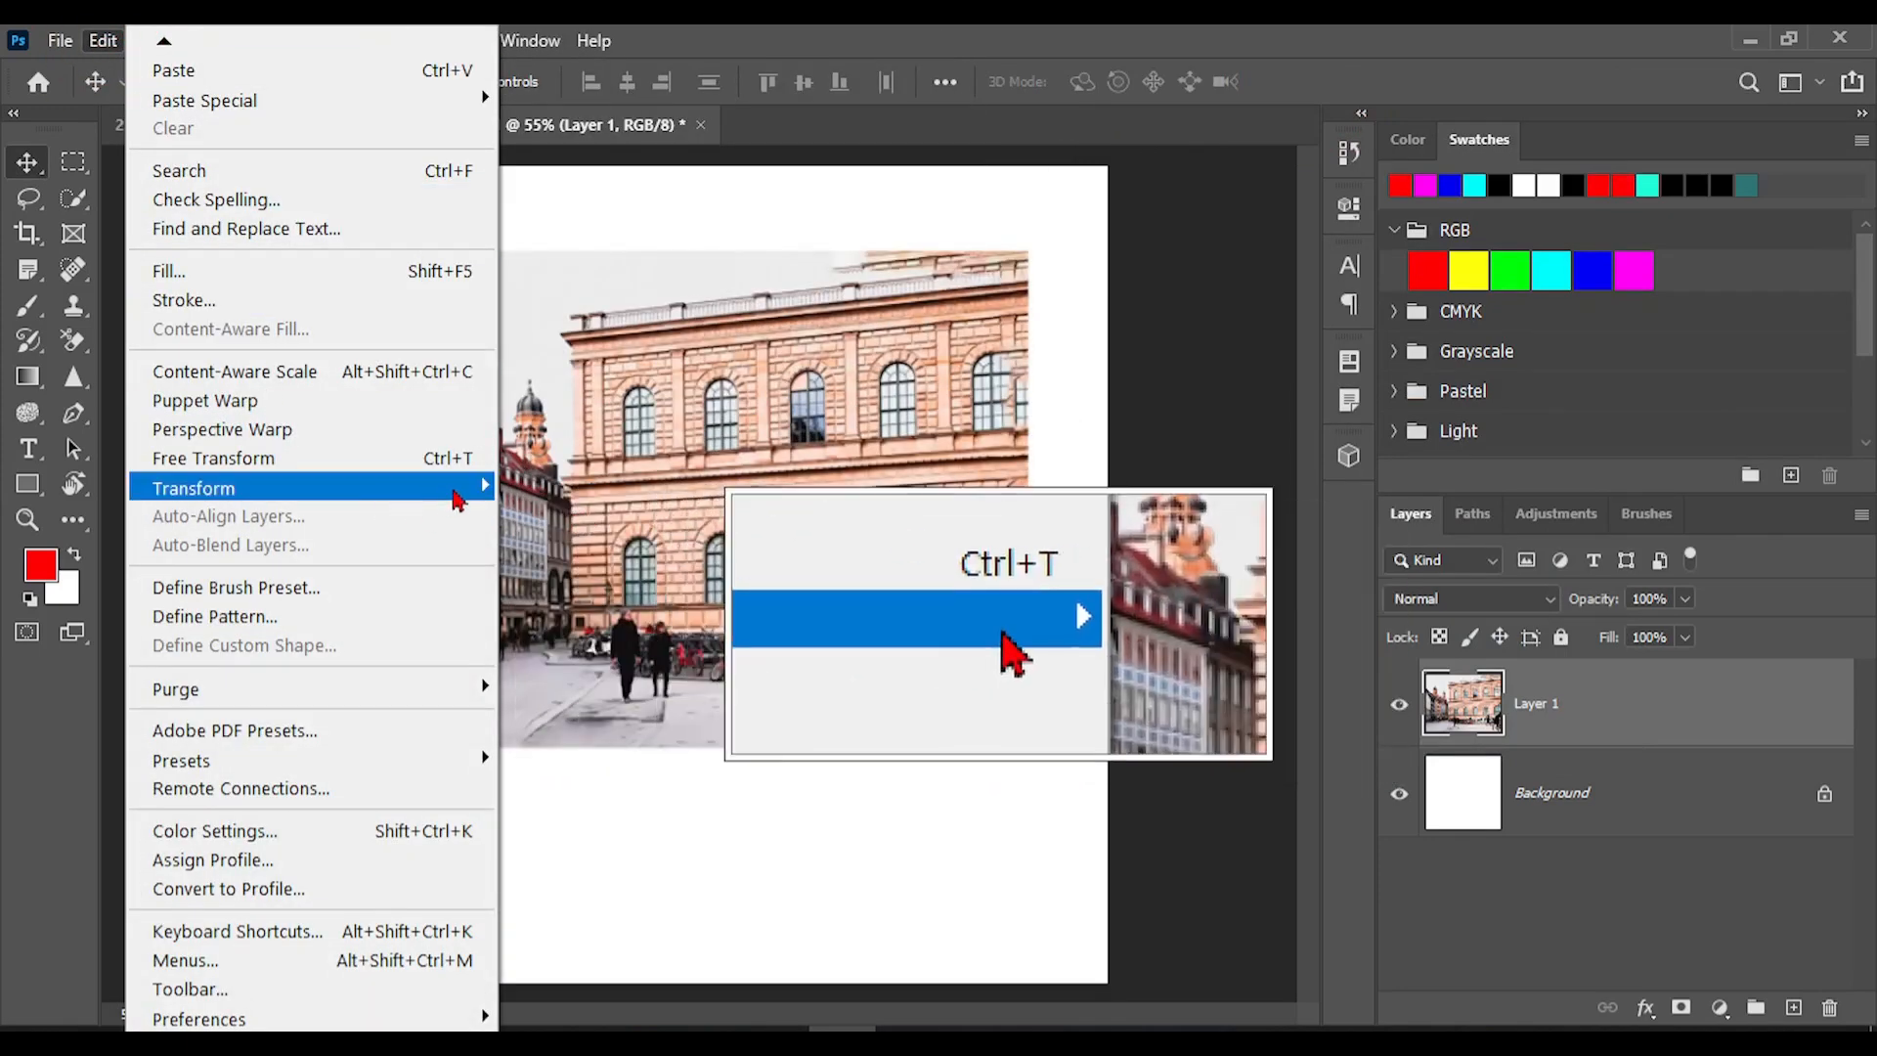
mouse_move(455, 500)
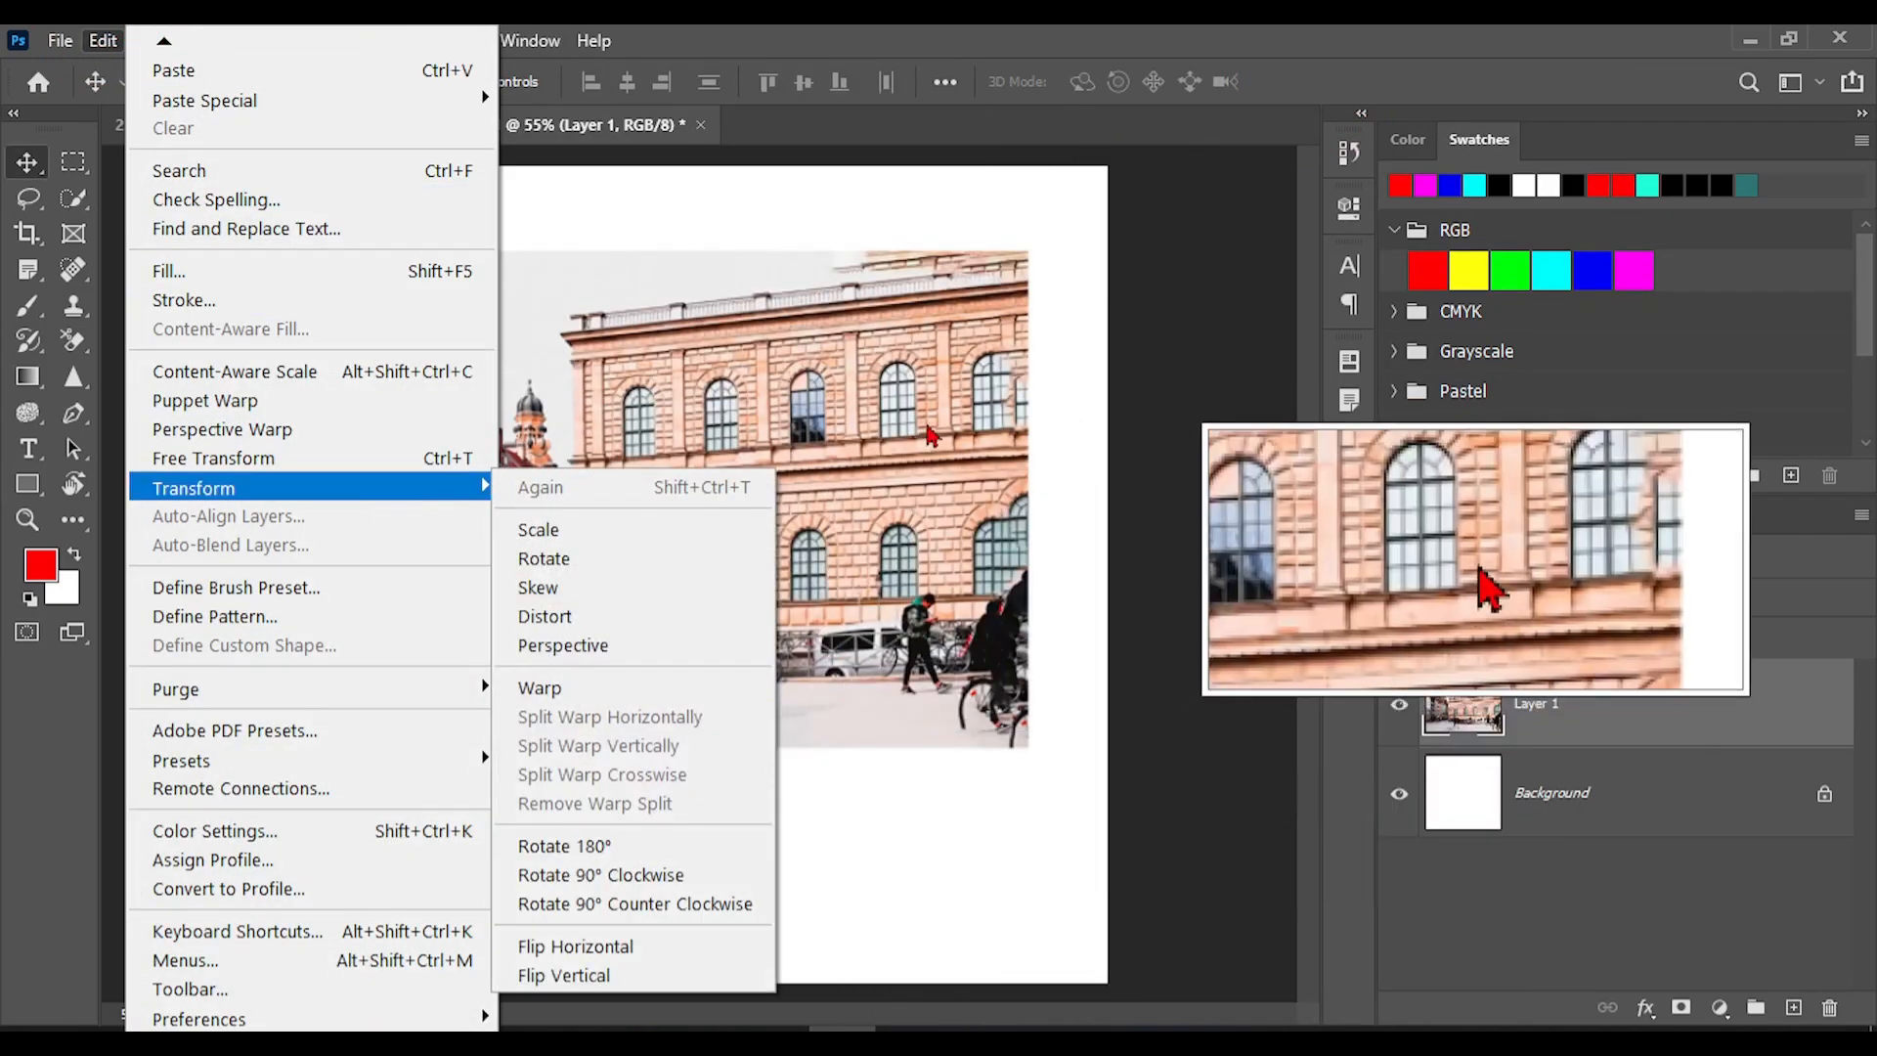
click(929, 435)
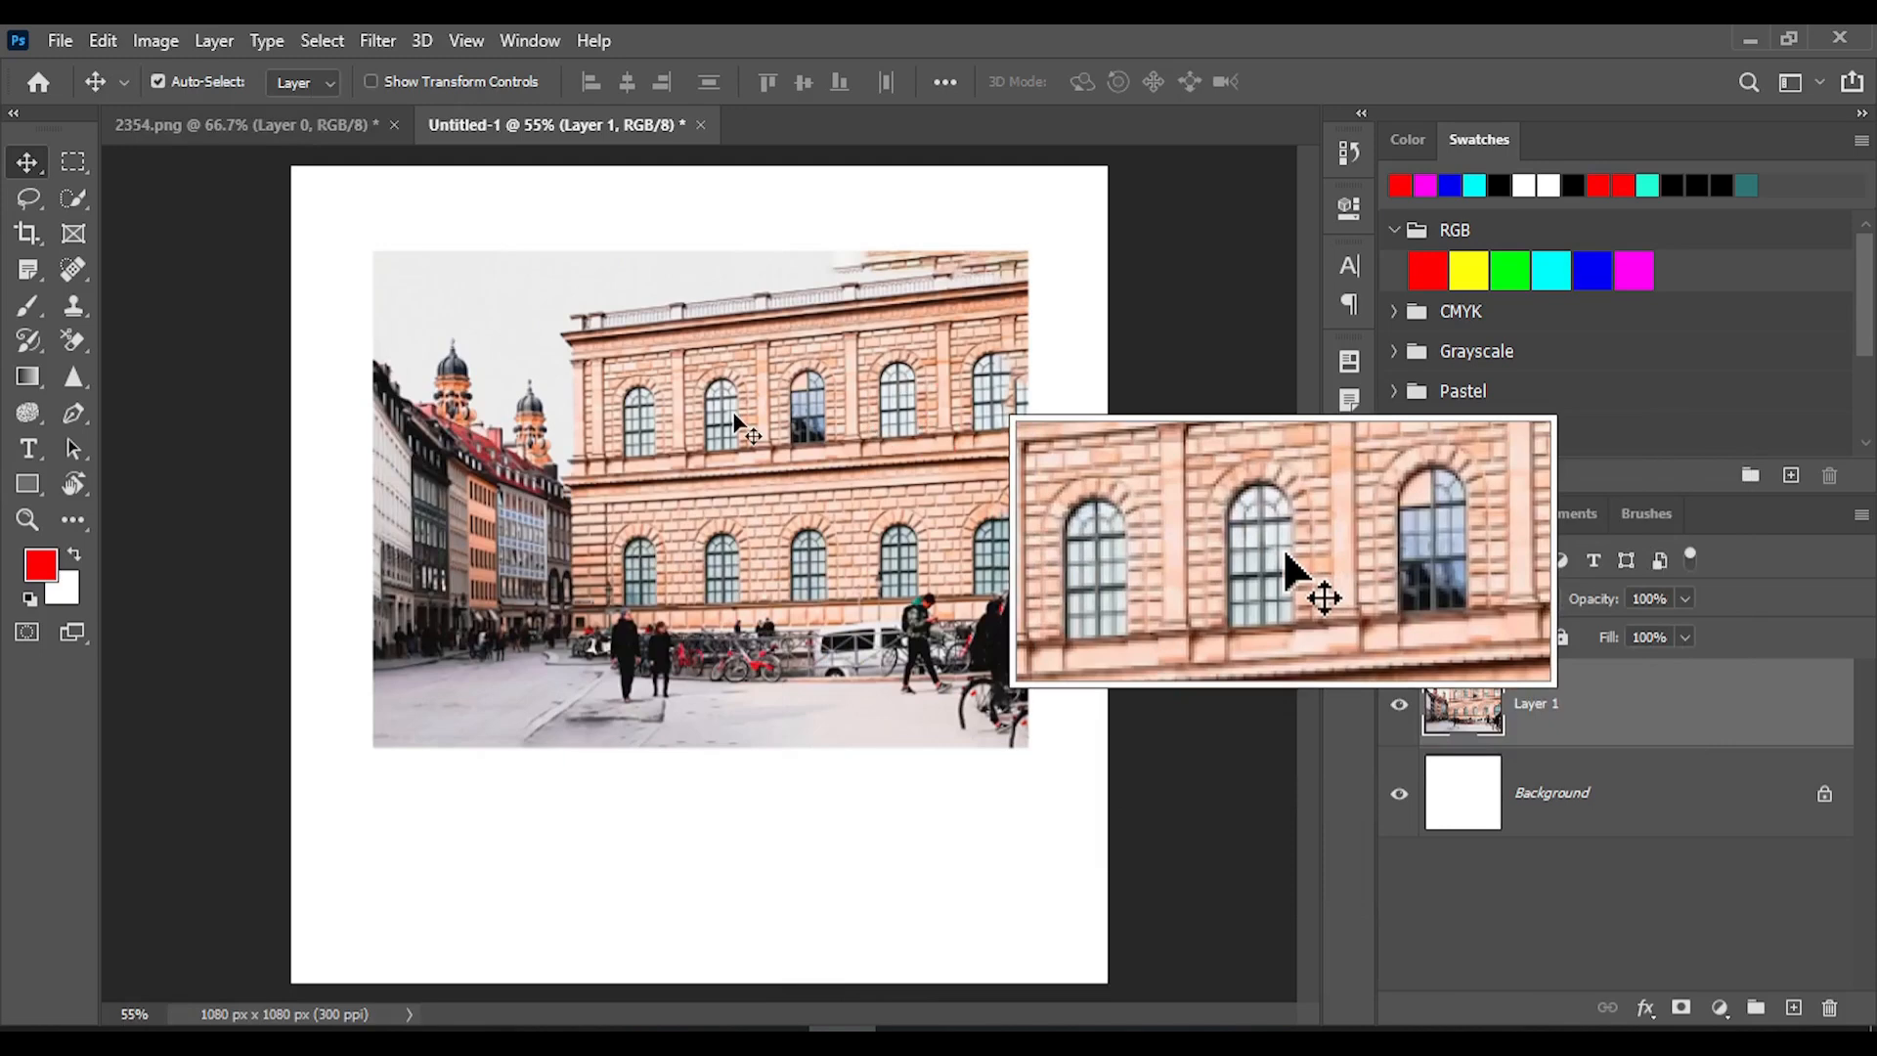
Try scaling the building photo to 96.58% from its upper-right corner and rotating it with the Transform commands.
key(ctrl+t)
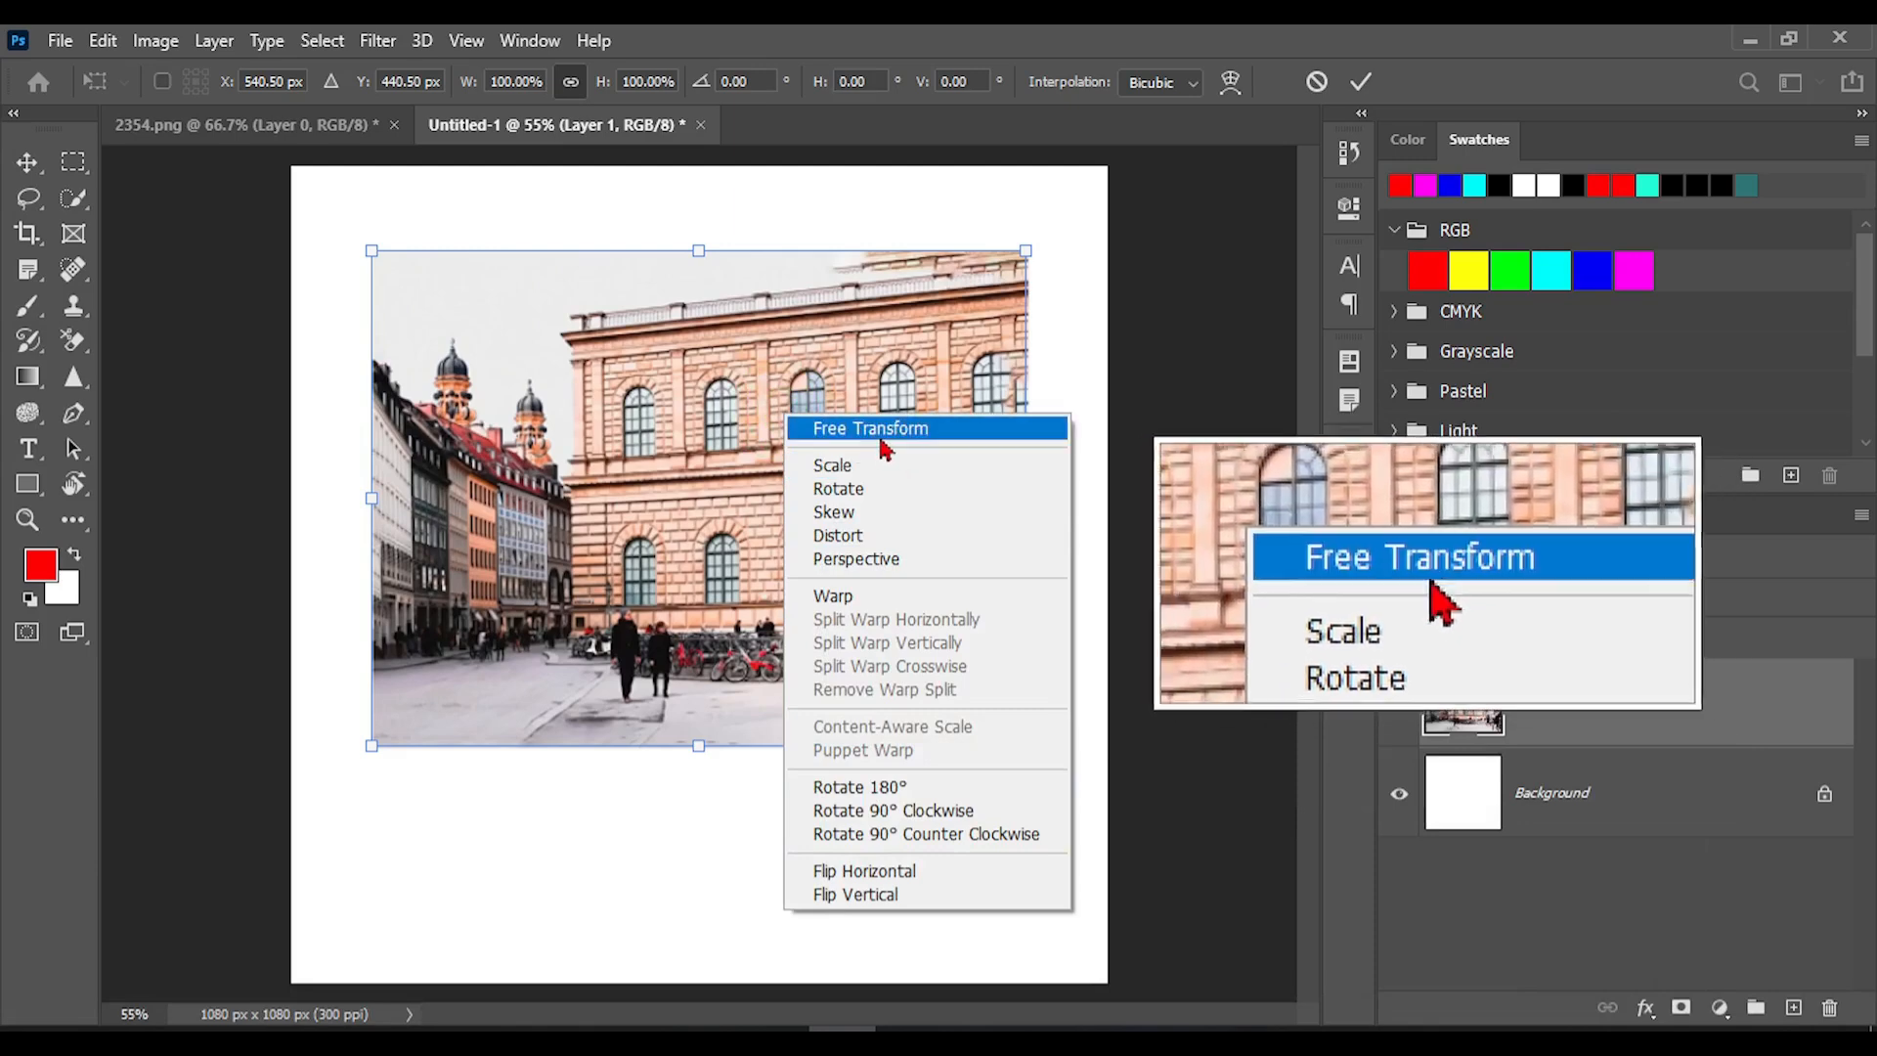
click(841, 473)
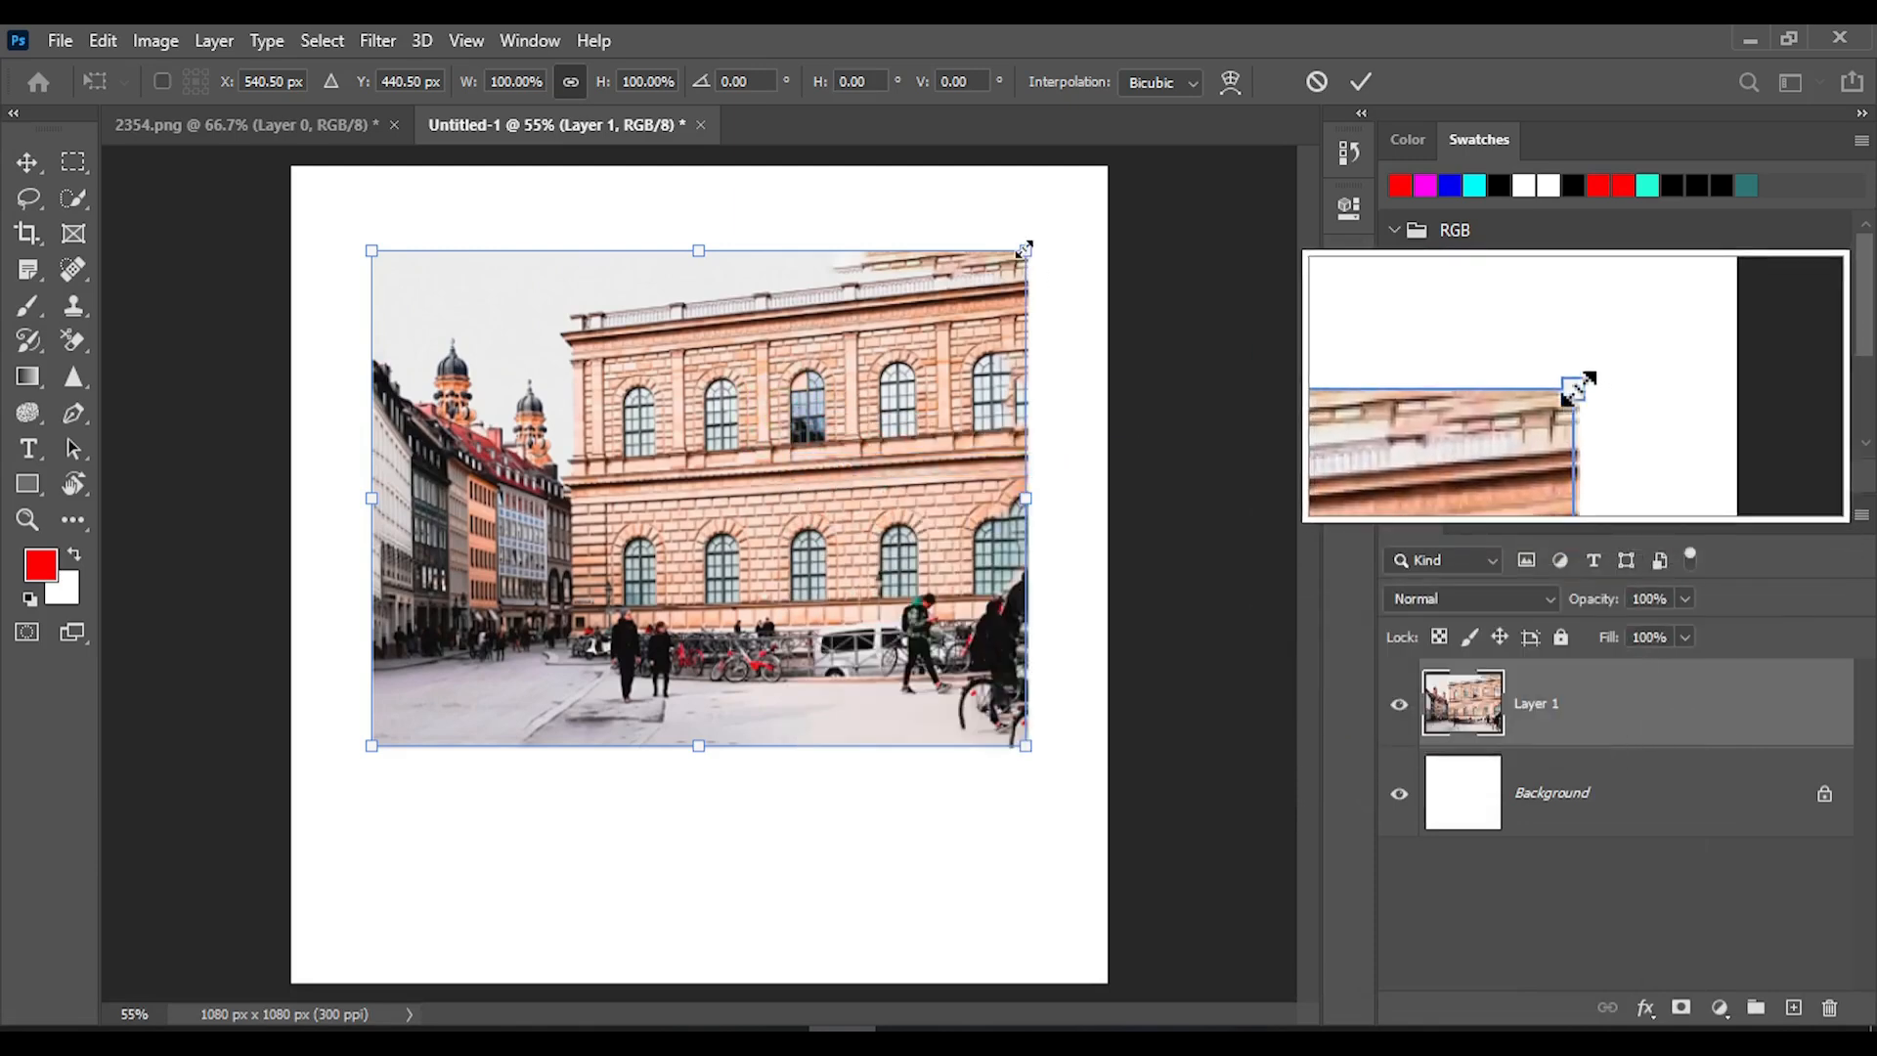
drag(1024, 248, 987, 237)
right_click(761, 391)
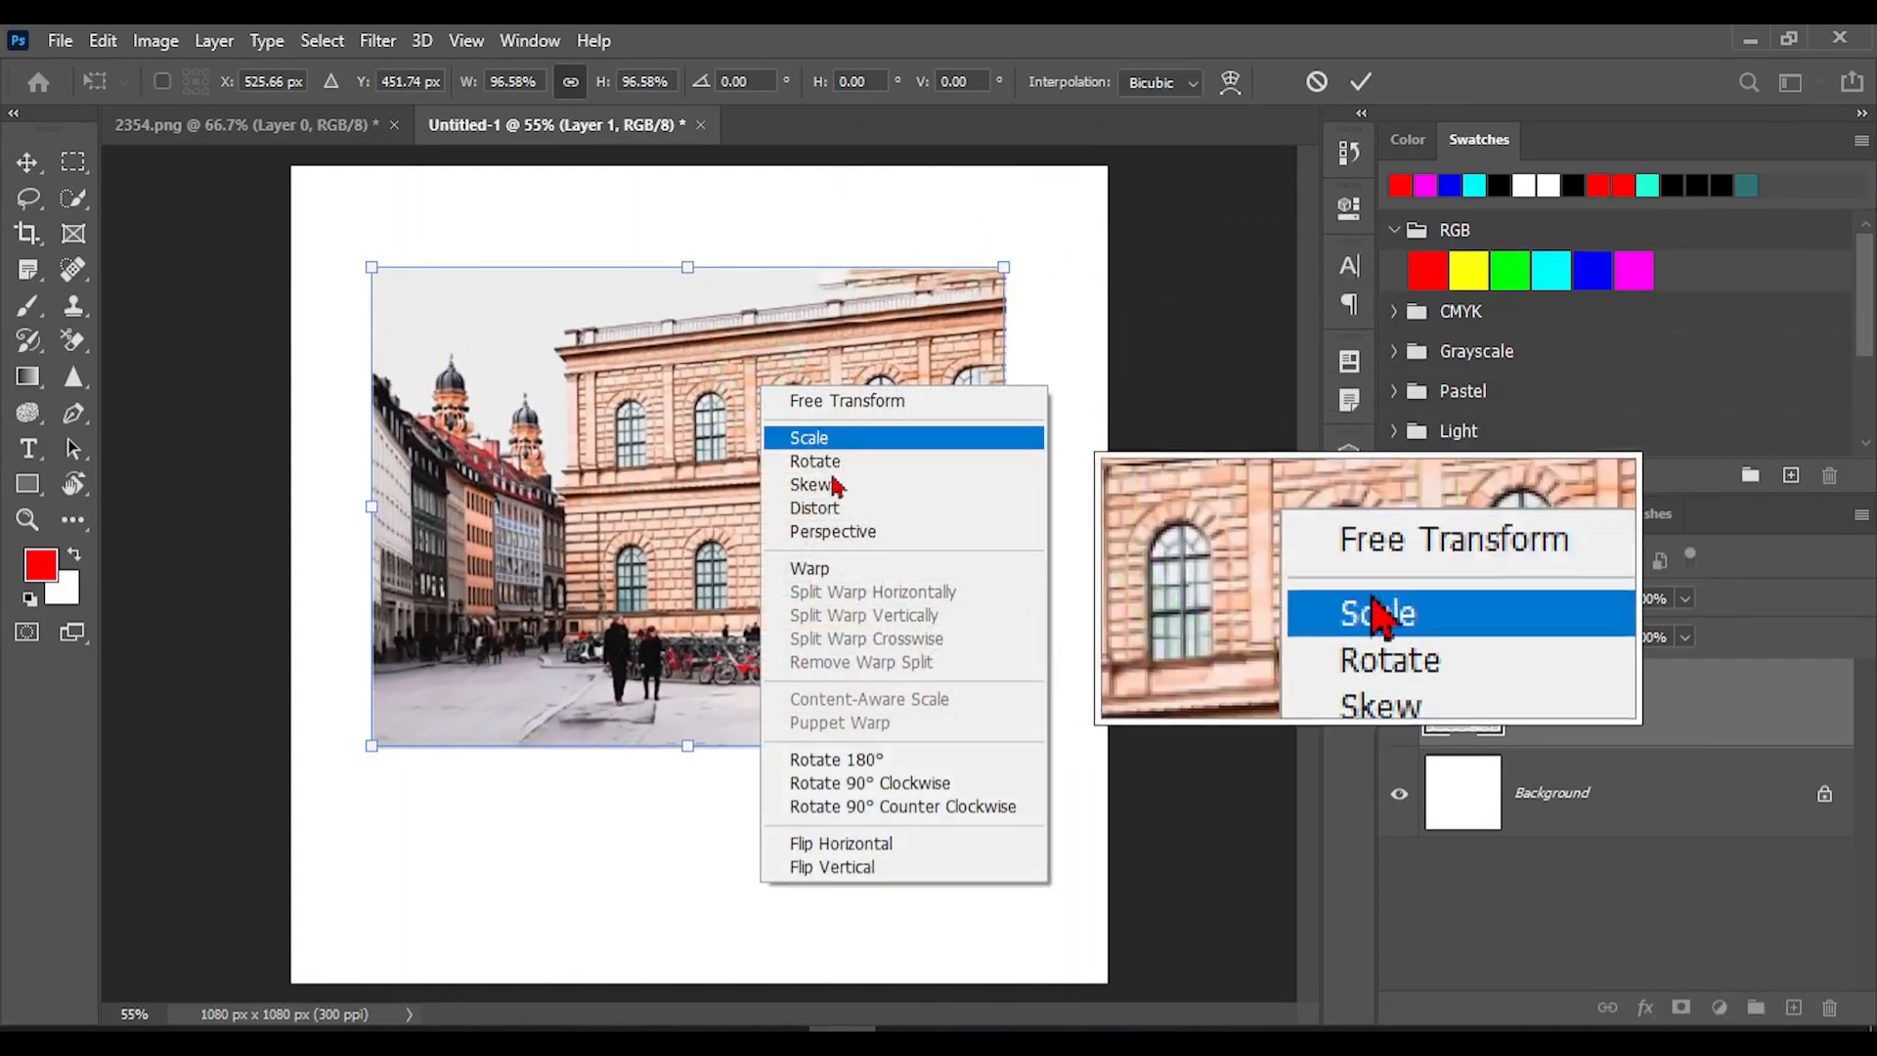
click(826, 462)
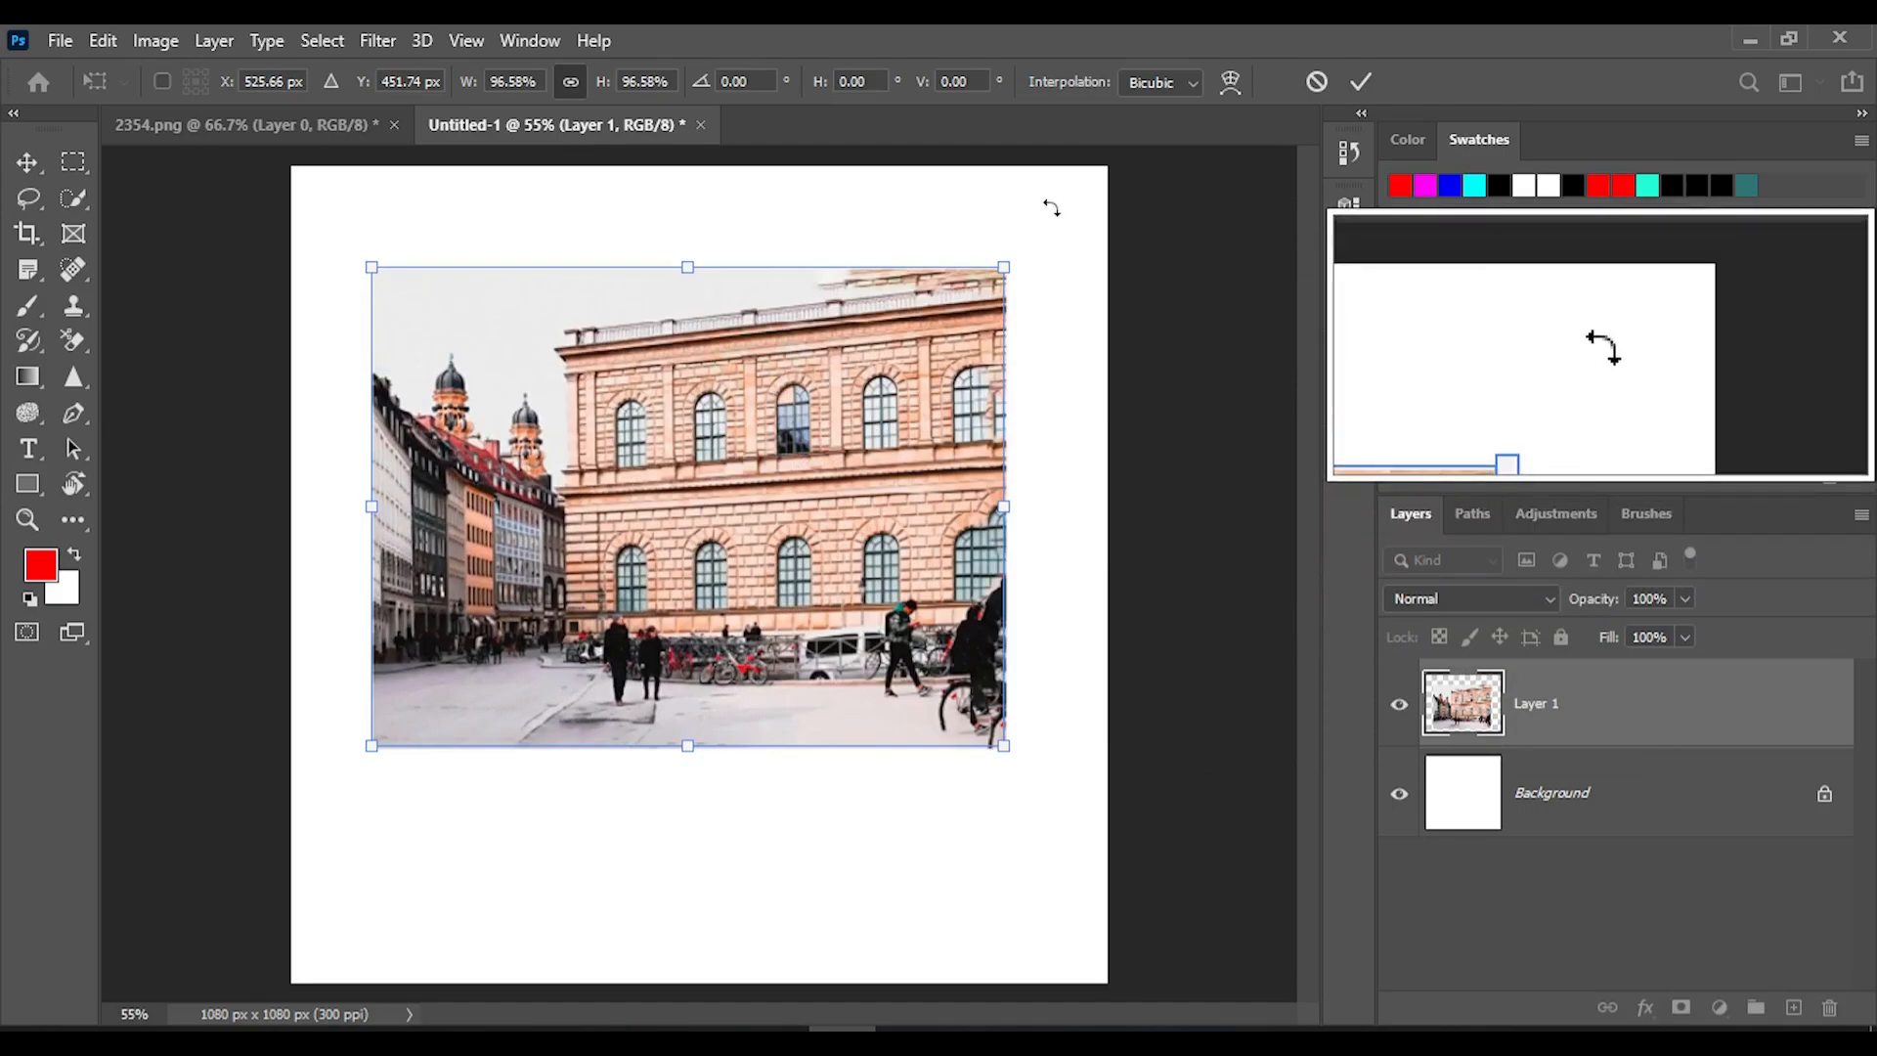
drag(1051, 207, 843, 393)
key(shift)
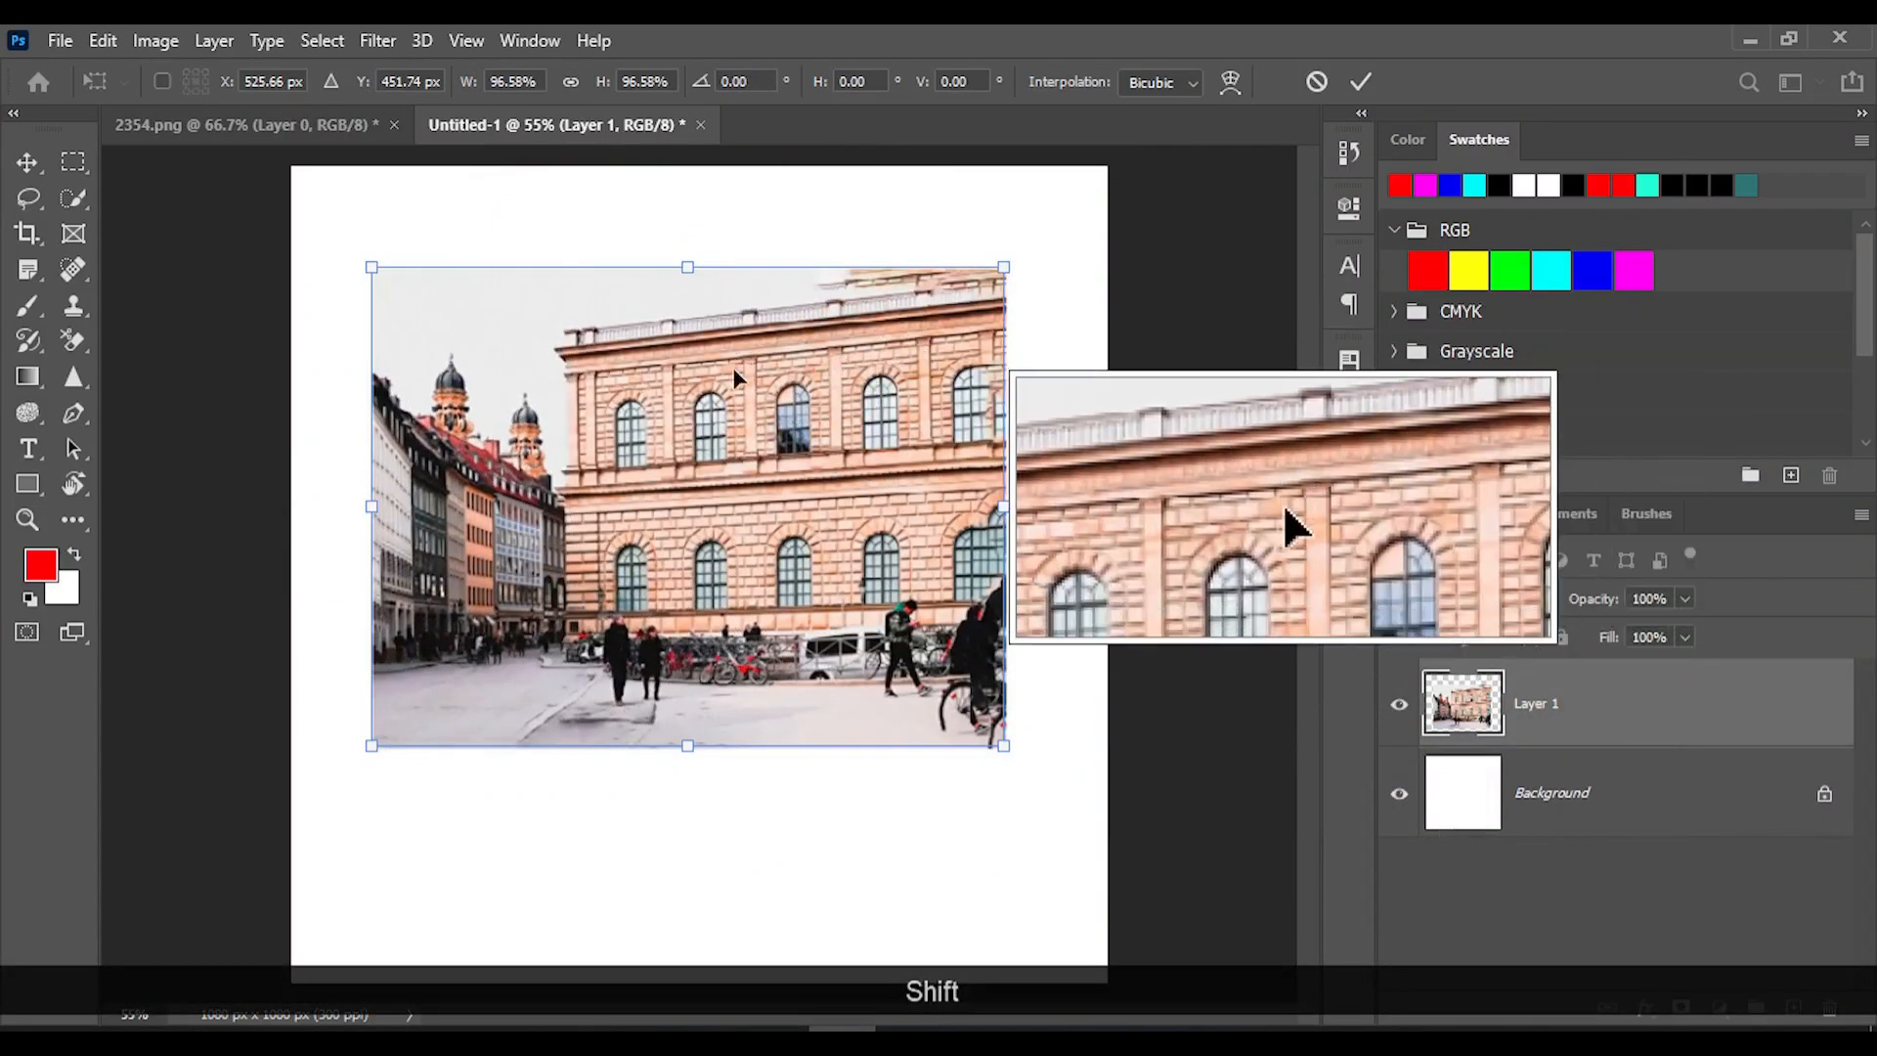
Try Skew on the building photo, shifting its upper-right corner sideways and its upper-left corner down, and cancel the transform.
right_click(729, 377)
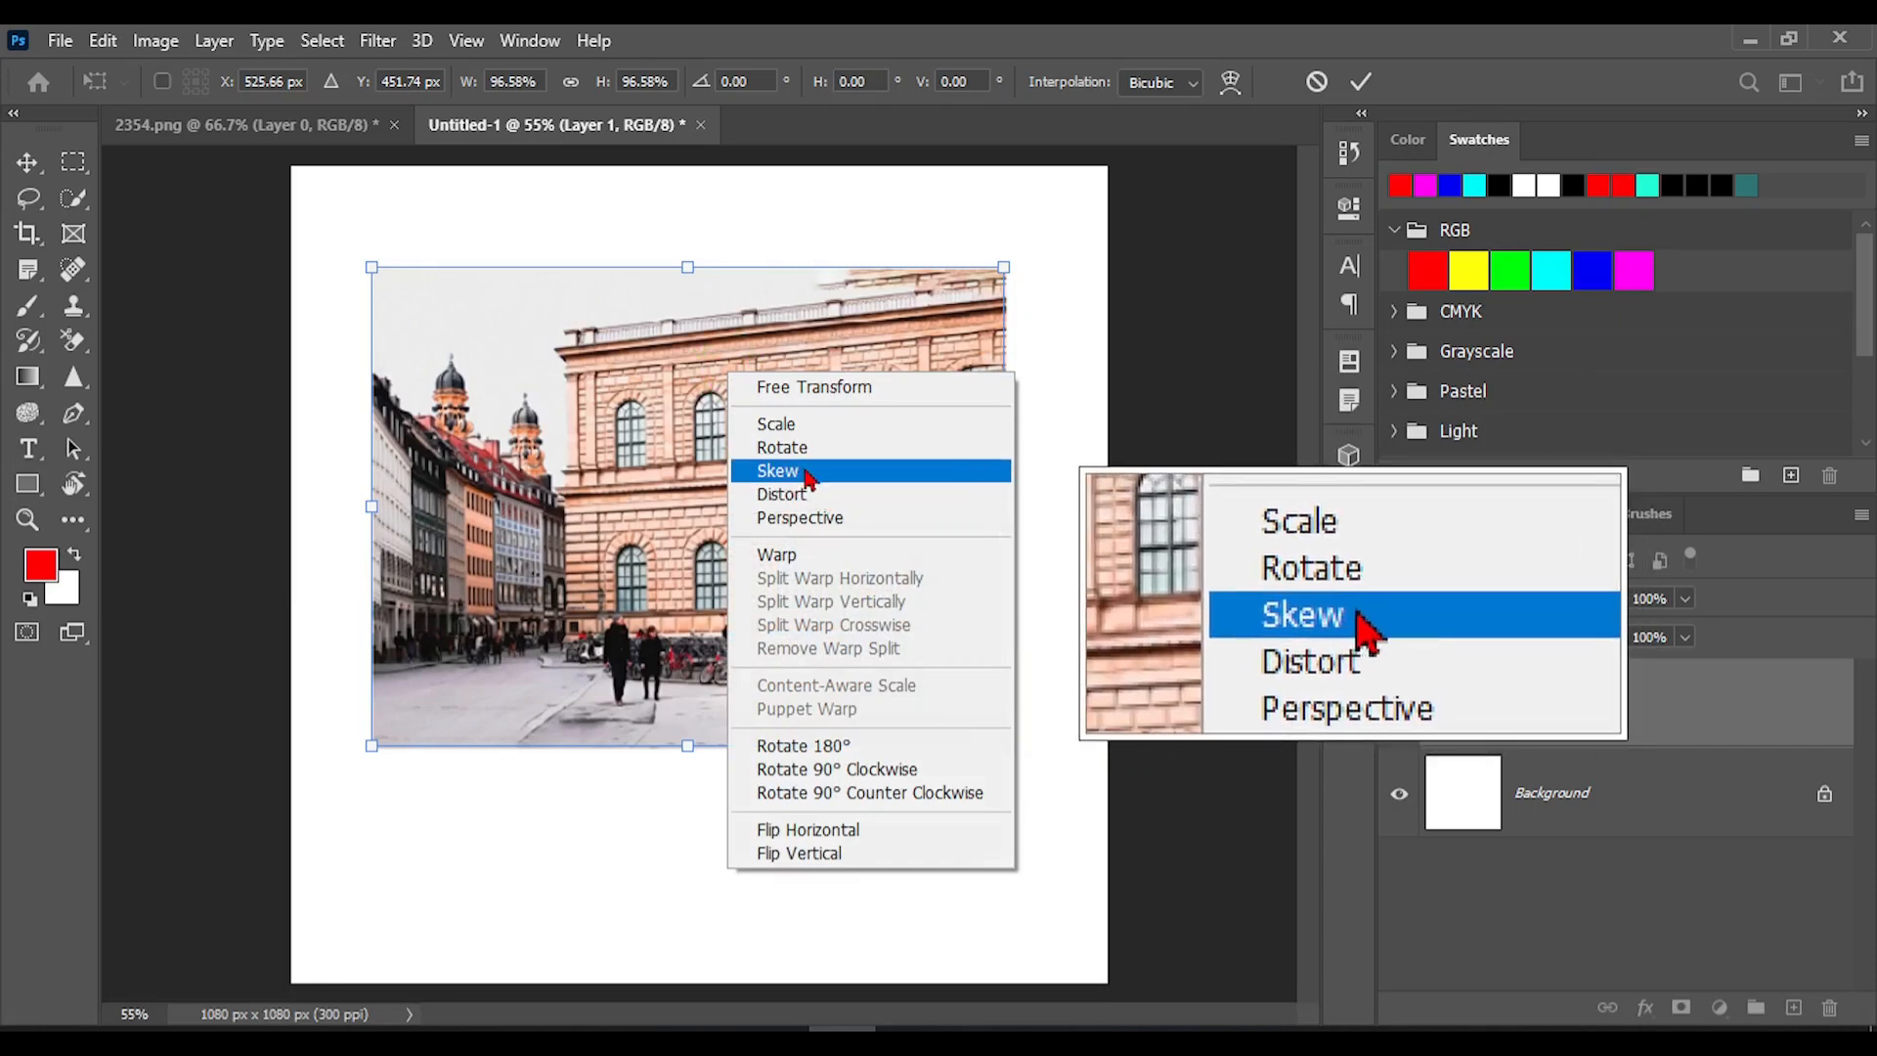
click(807, 472)
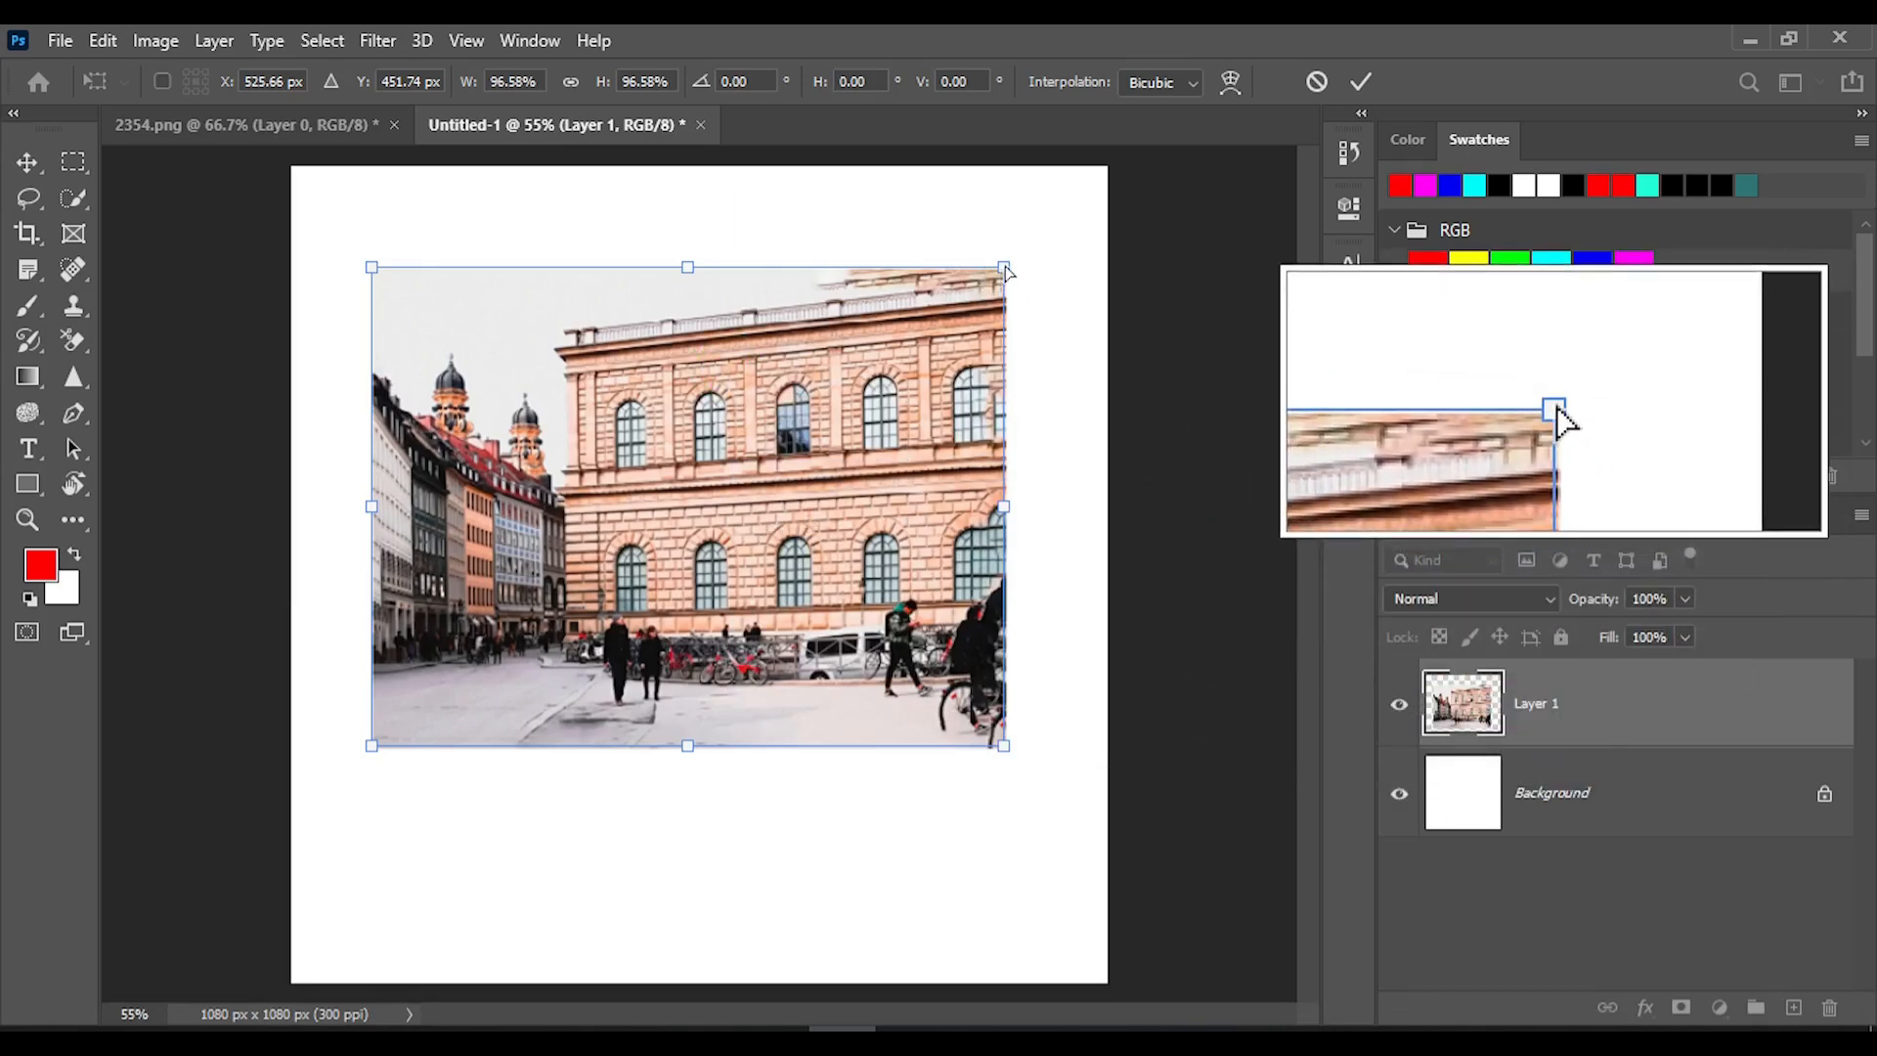
mouse_move(1007, 272)
mouse_down()
mouse_move(749, 274)
mouse_move(860, 272)
mouse_move(793, 266)
mouse_up()
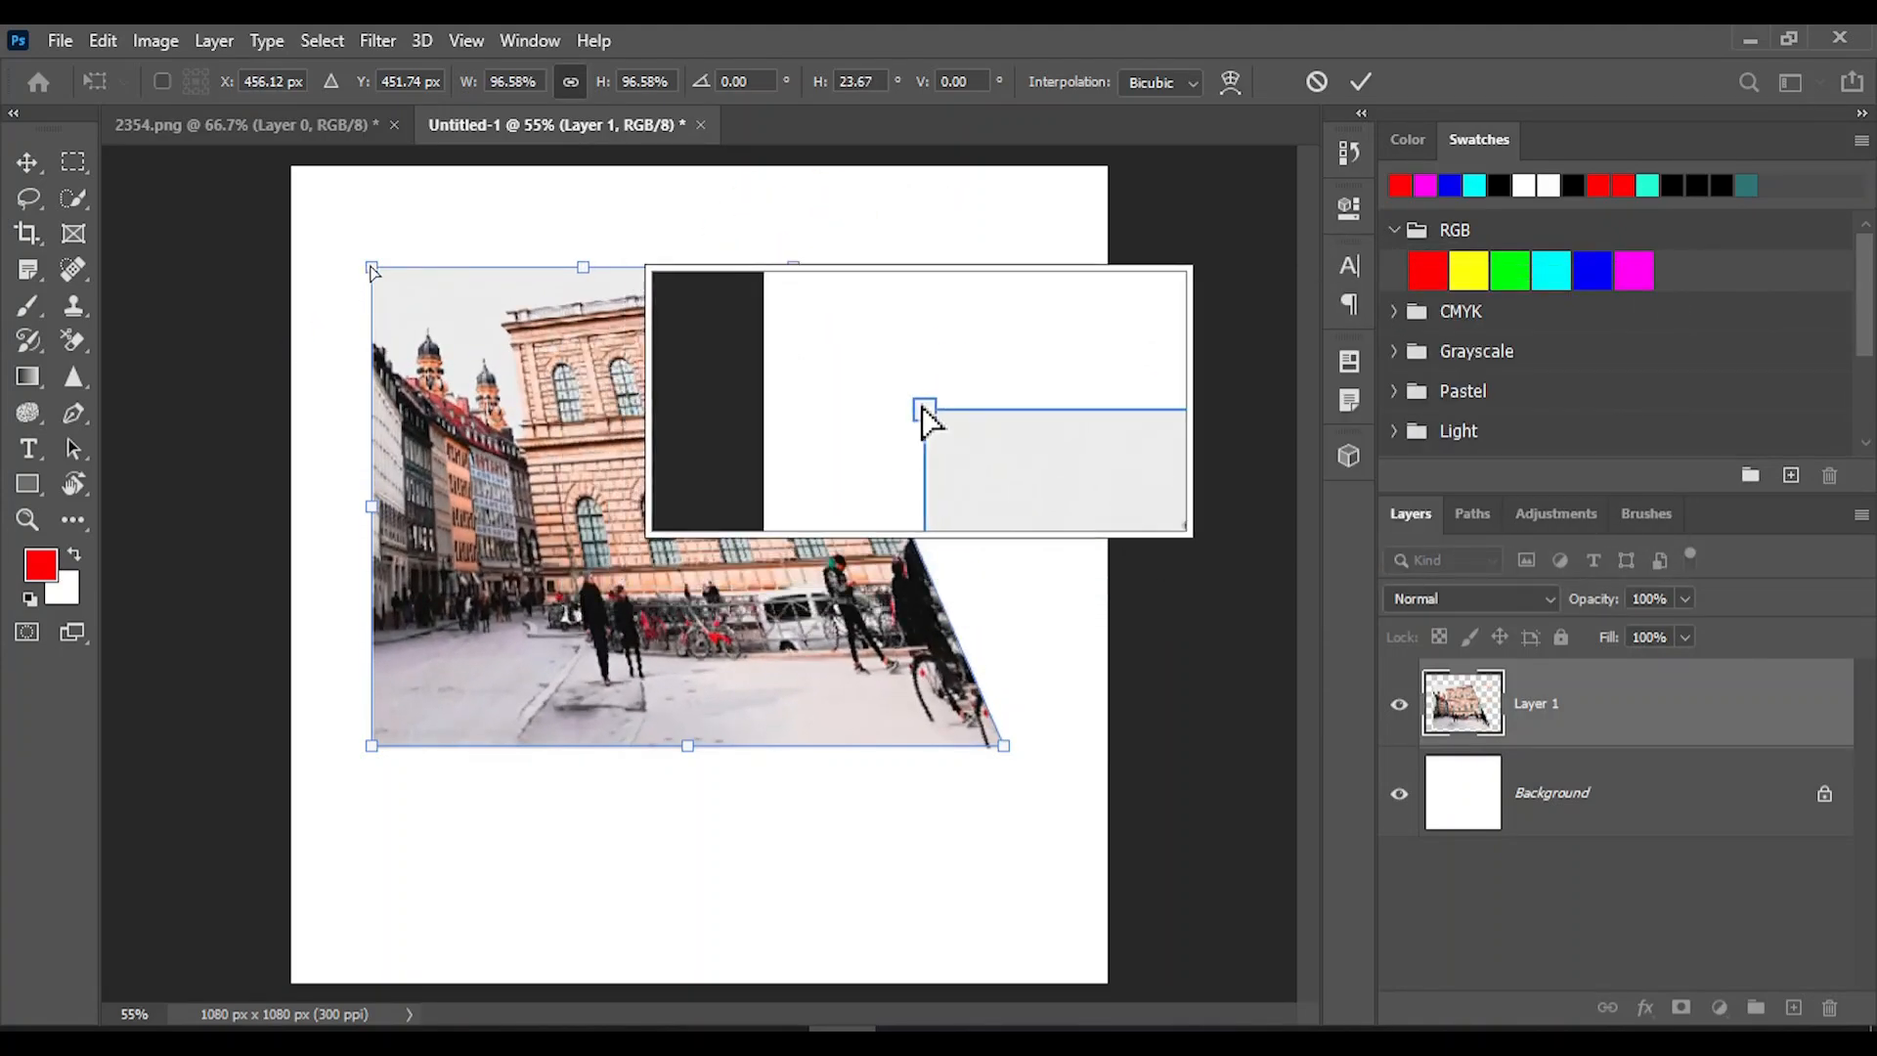
drag(372, 270, 373, 308)
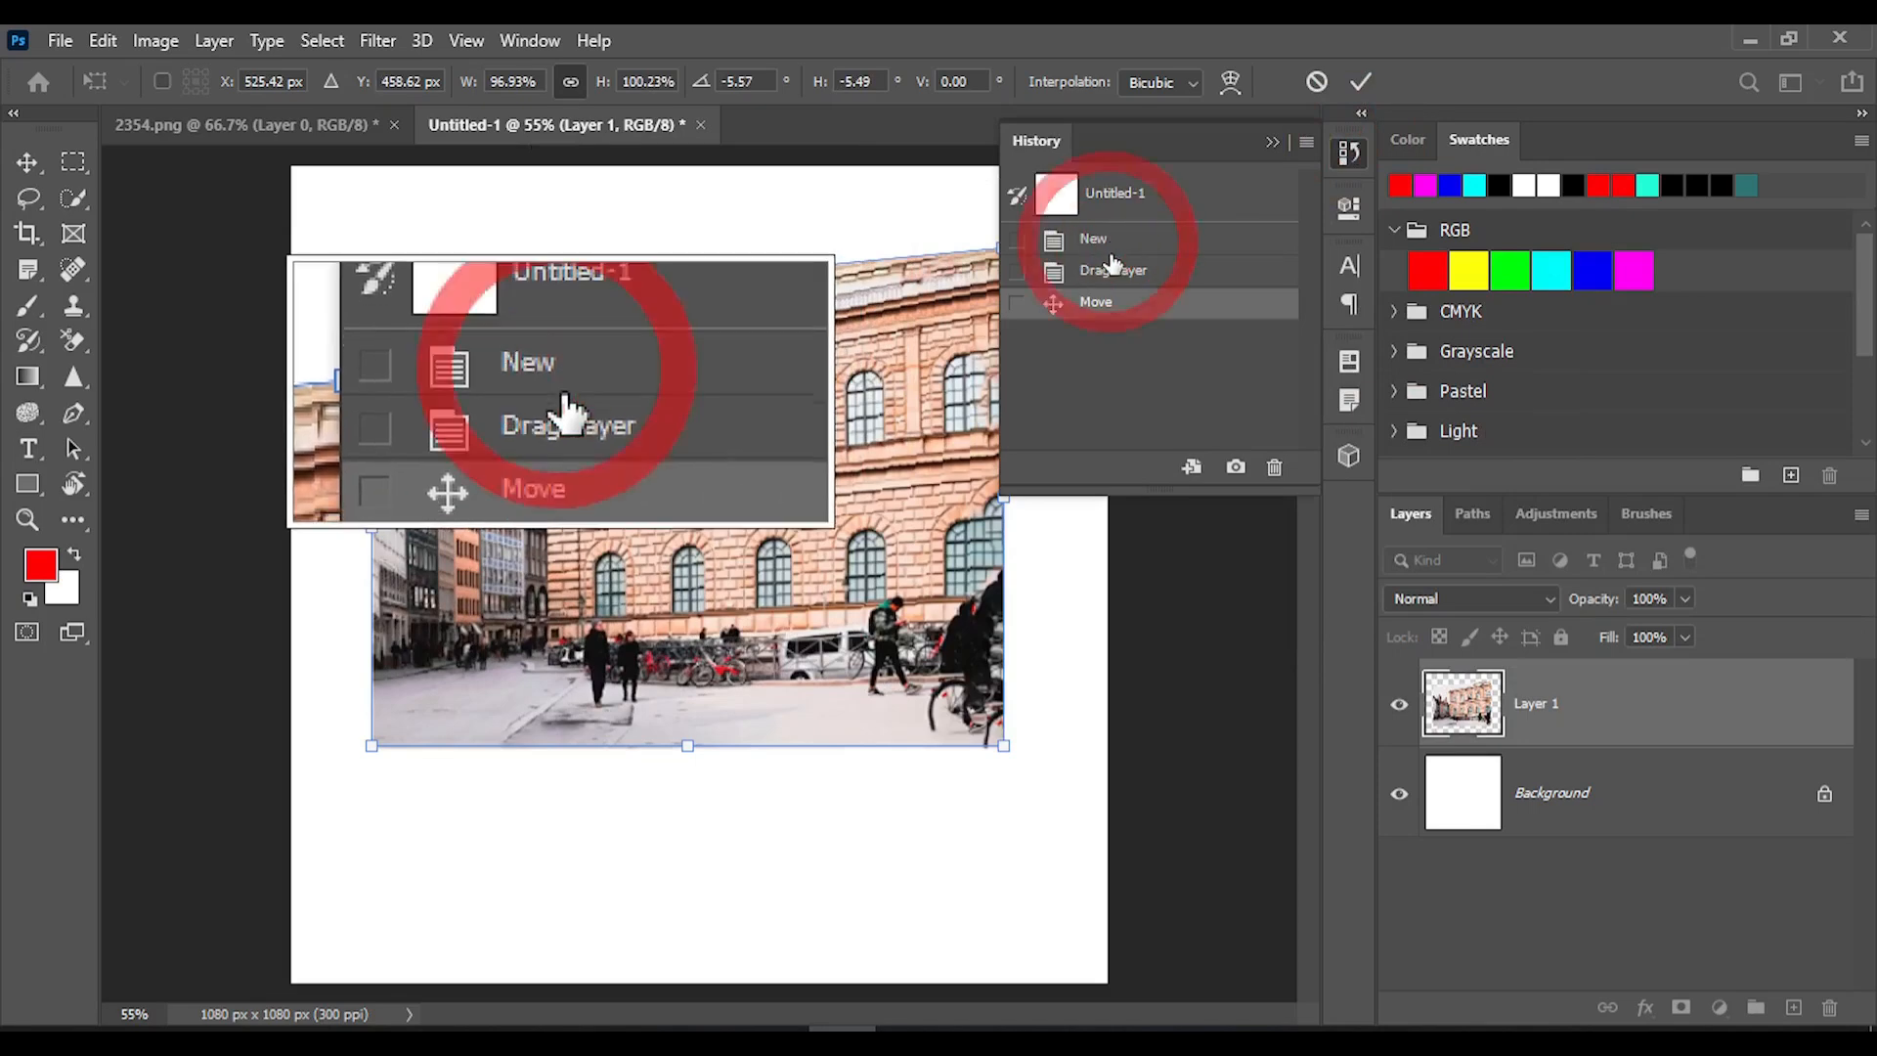
click(1073, 274)
click(1316, 81)
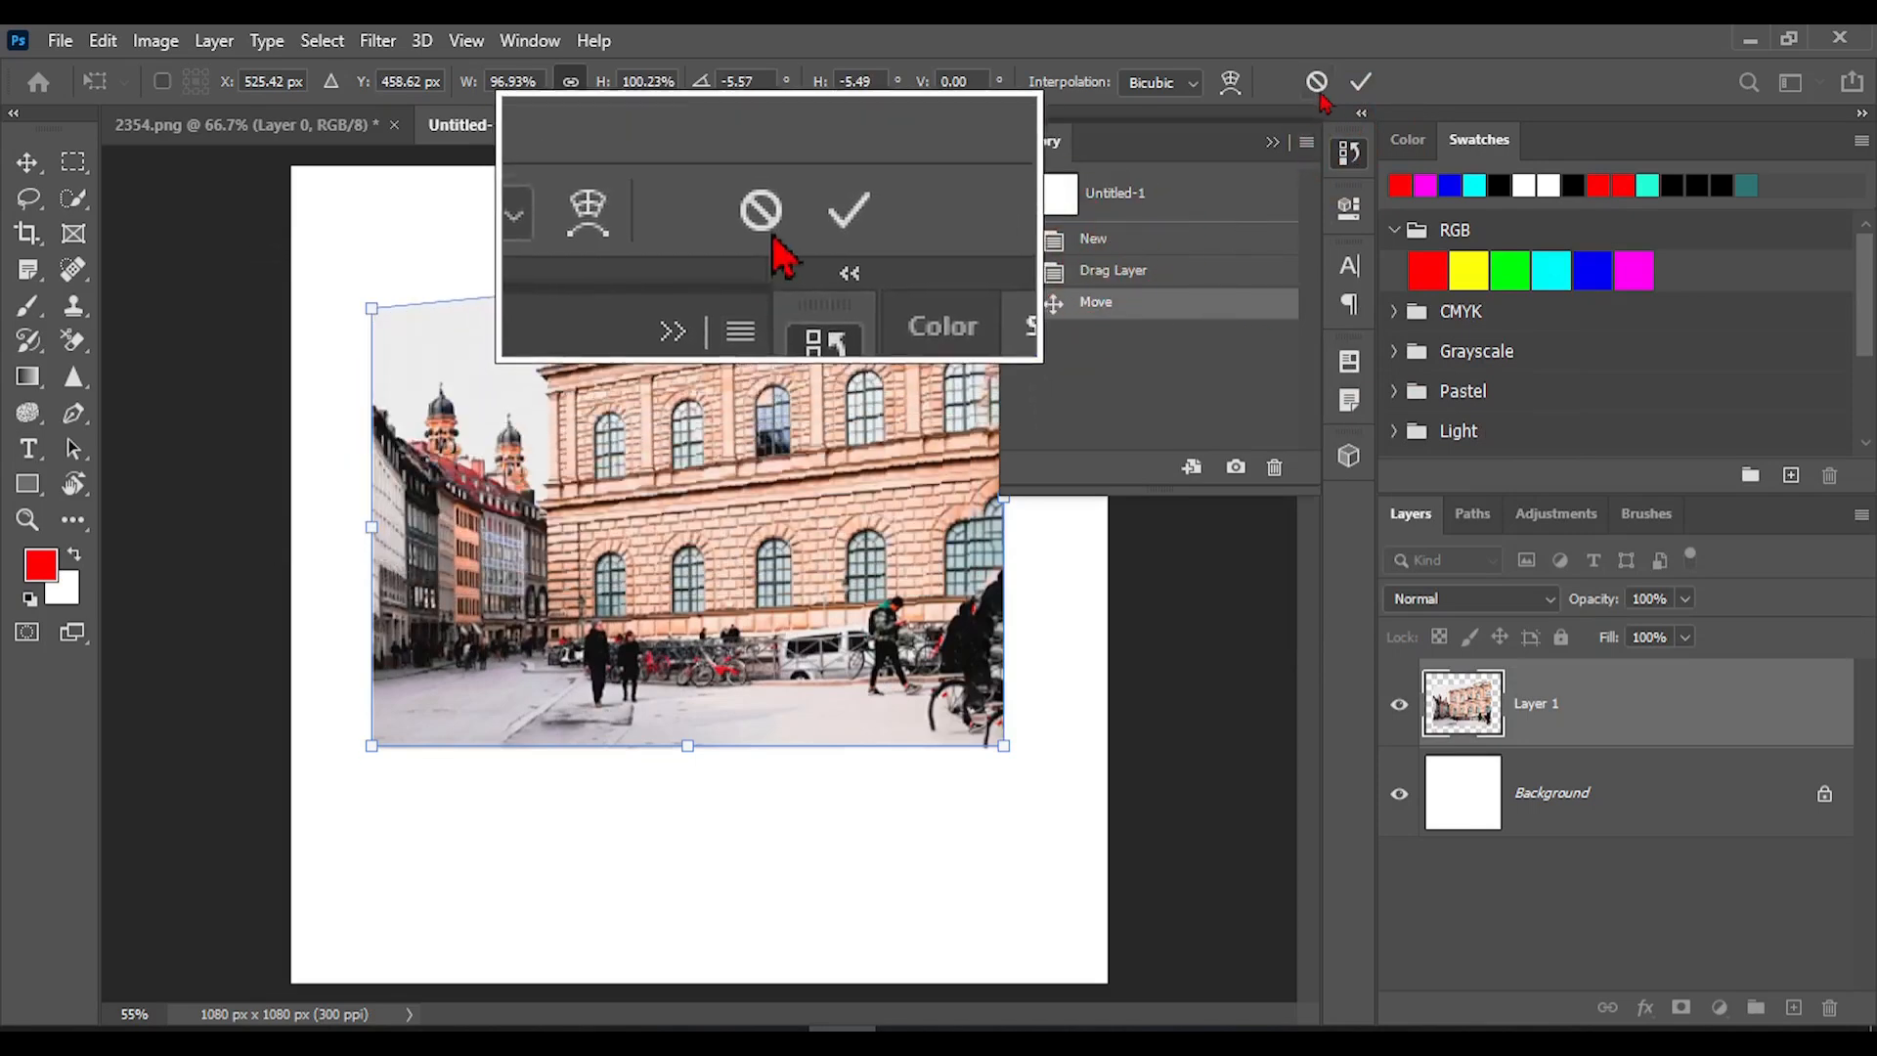
right_click(600, 390)
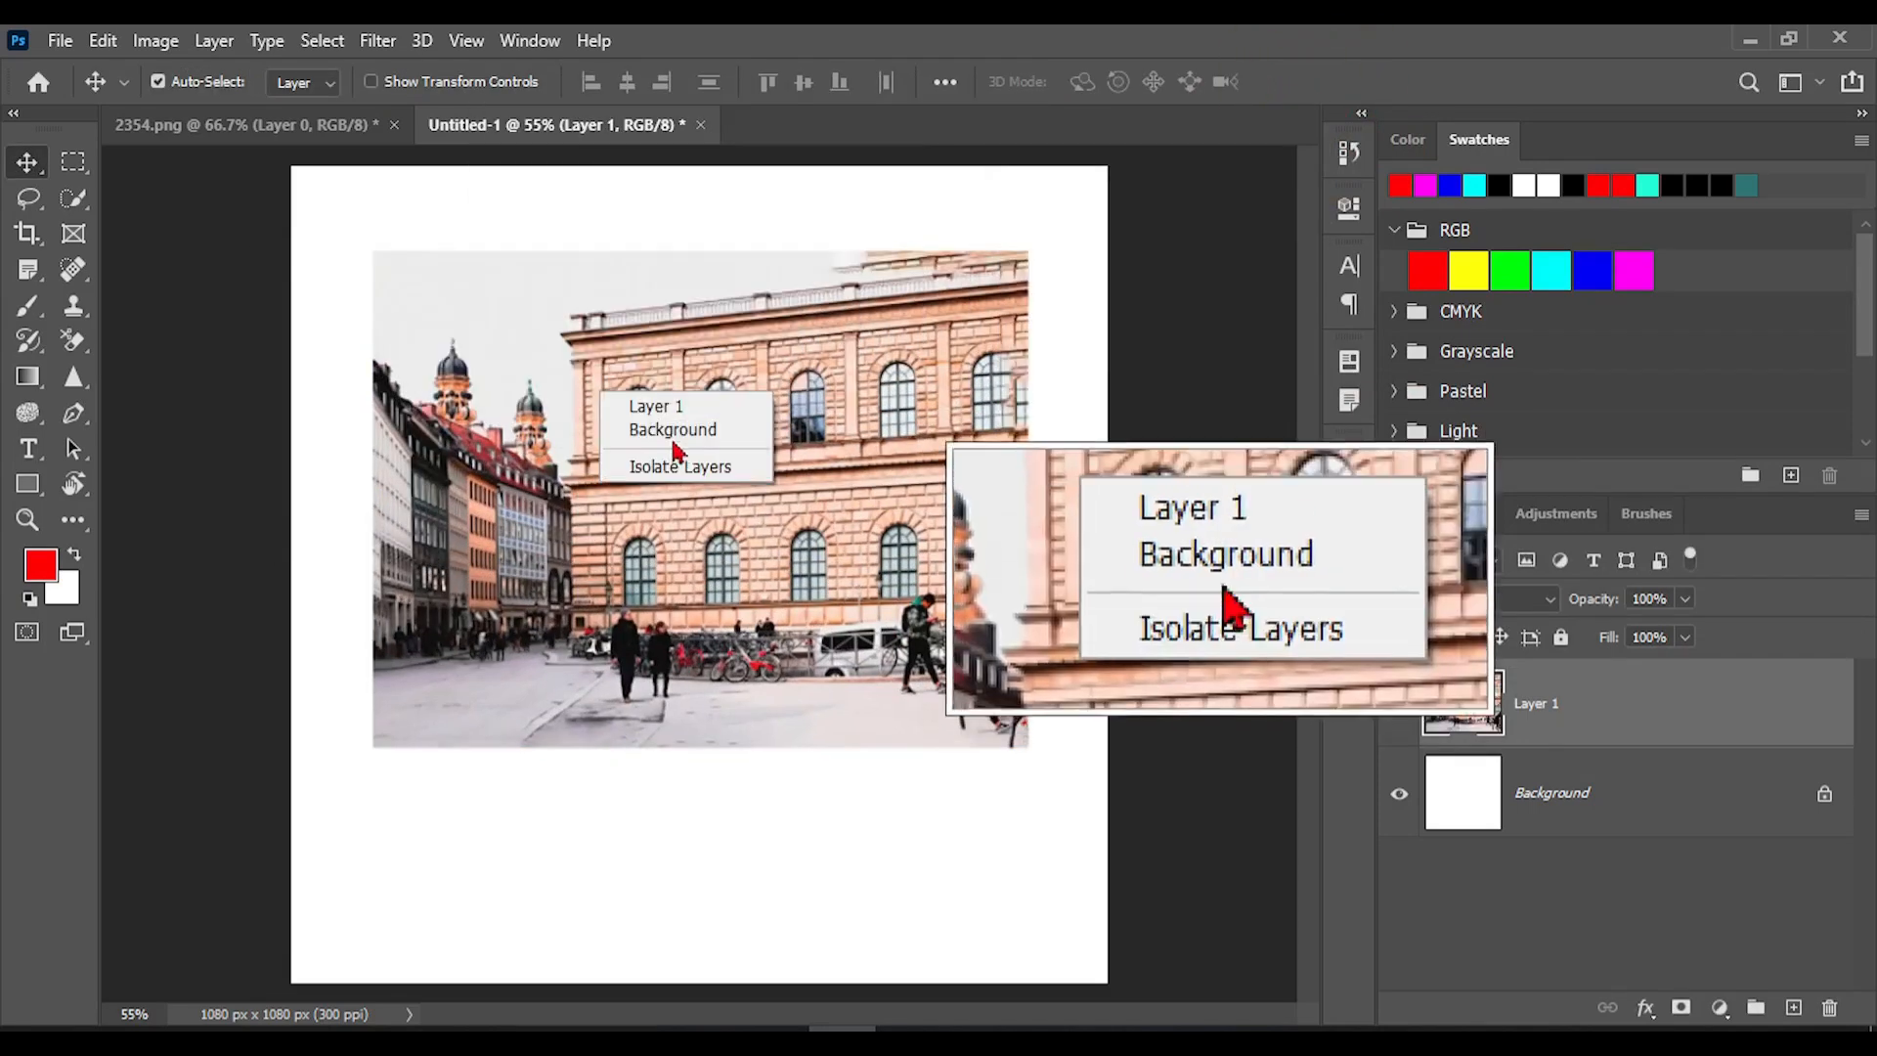
click(841, 431)
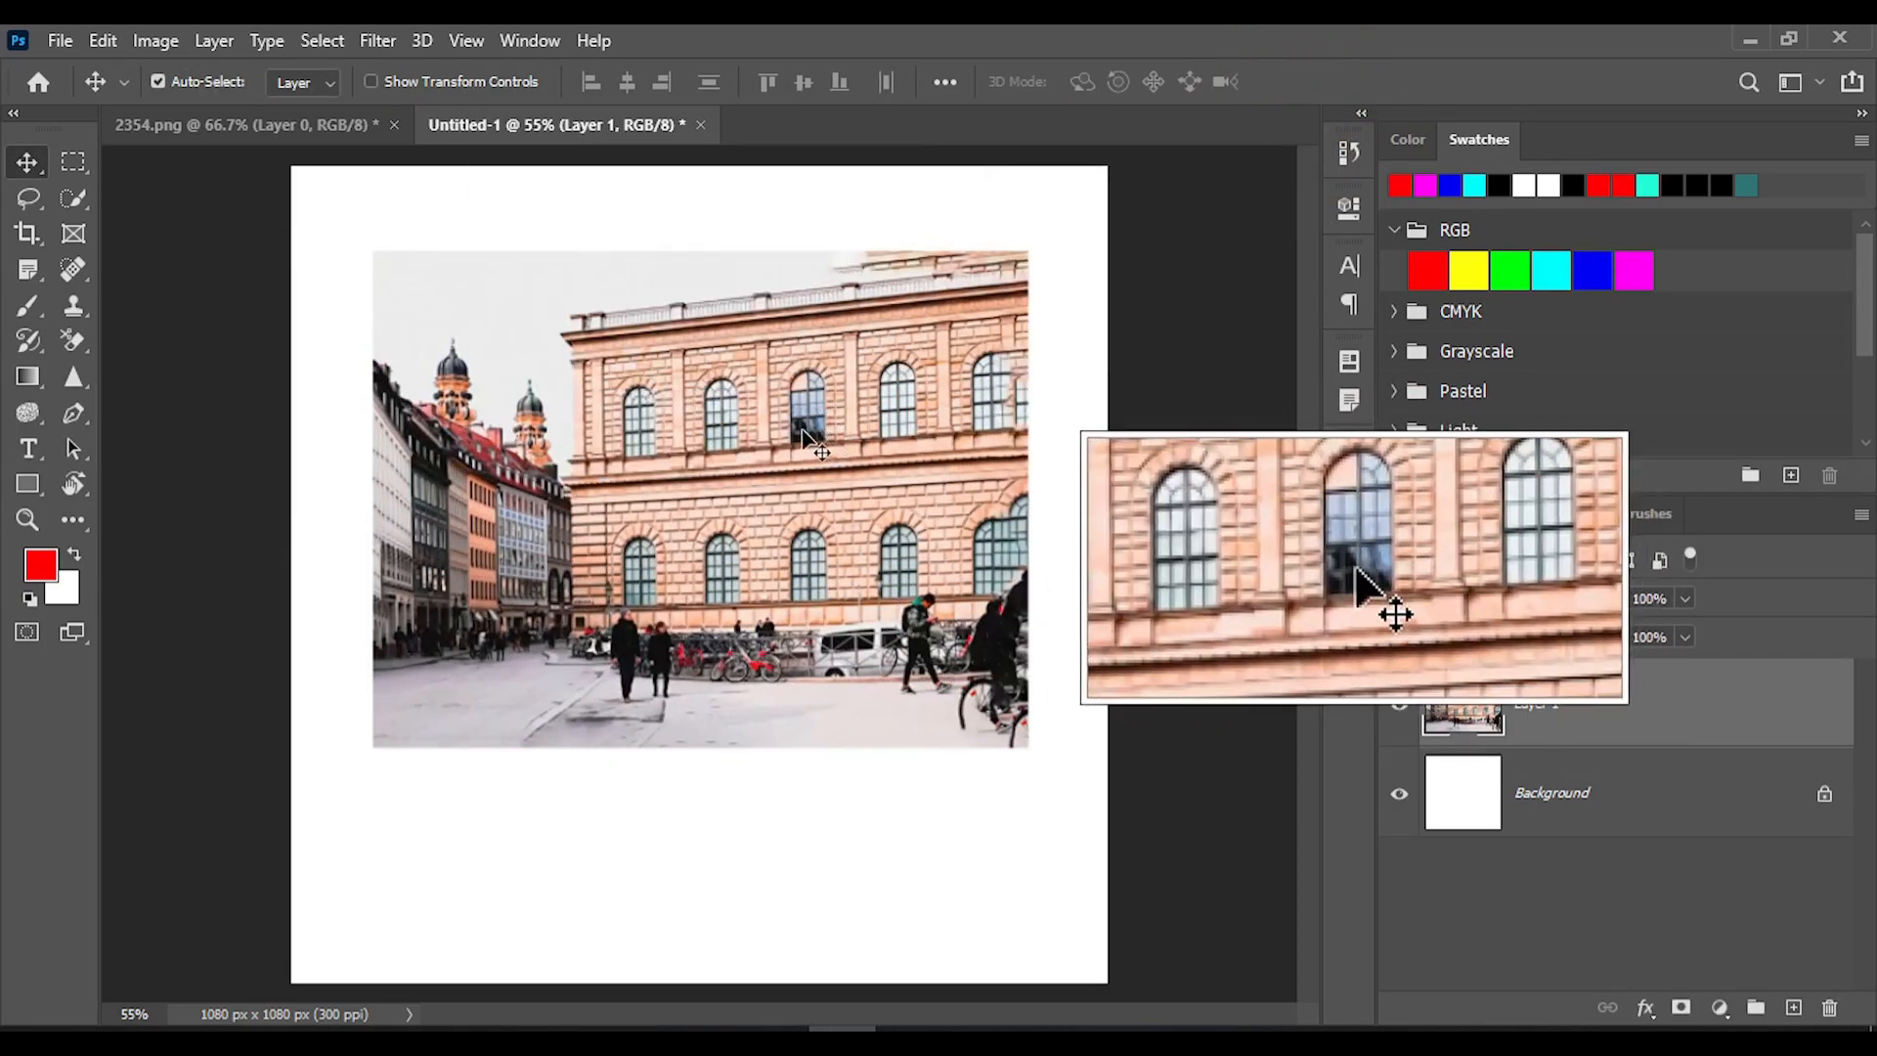
Try Distort on the building photo by pulling its upper-right corner inward, and cancel the transform.
key(ctrl+t)
right_click(694, 422)
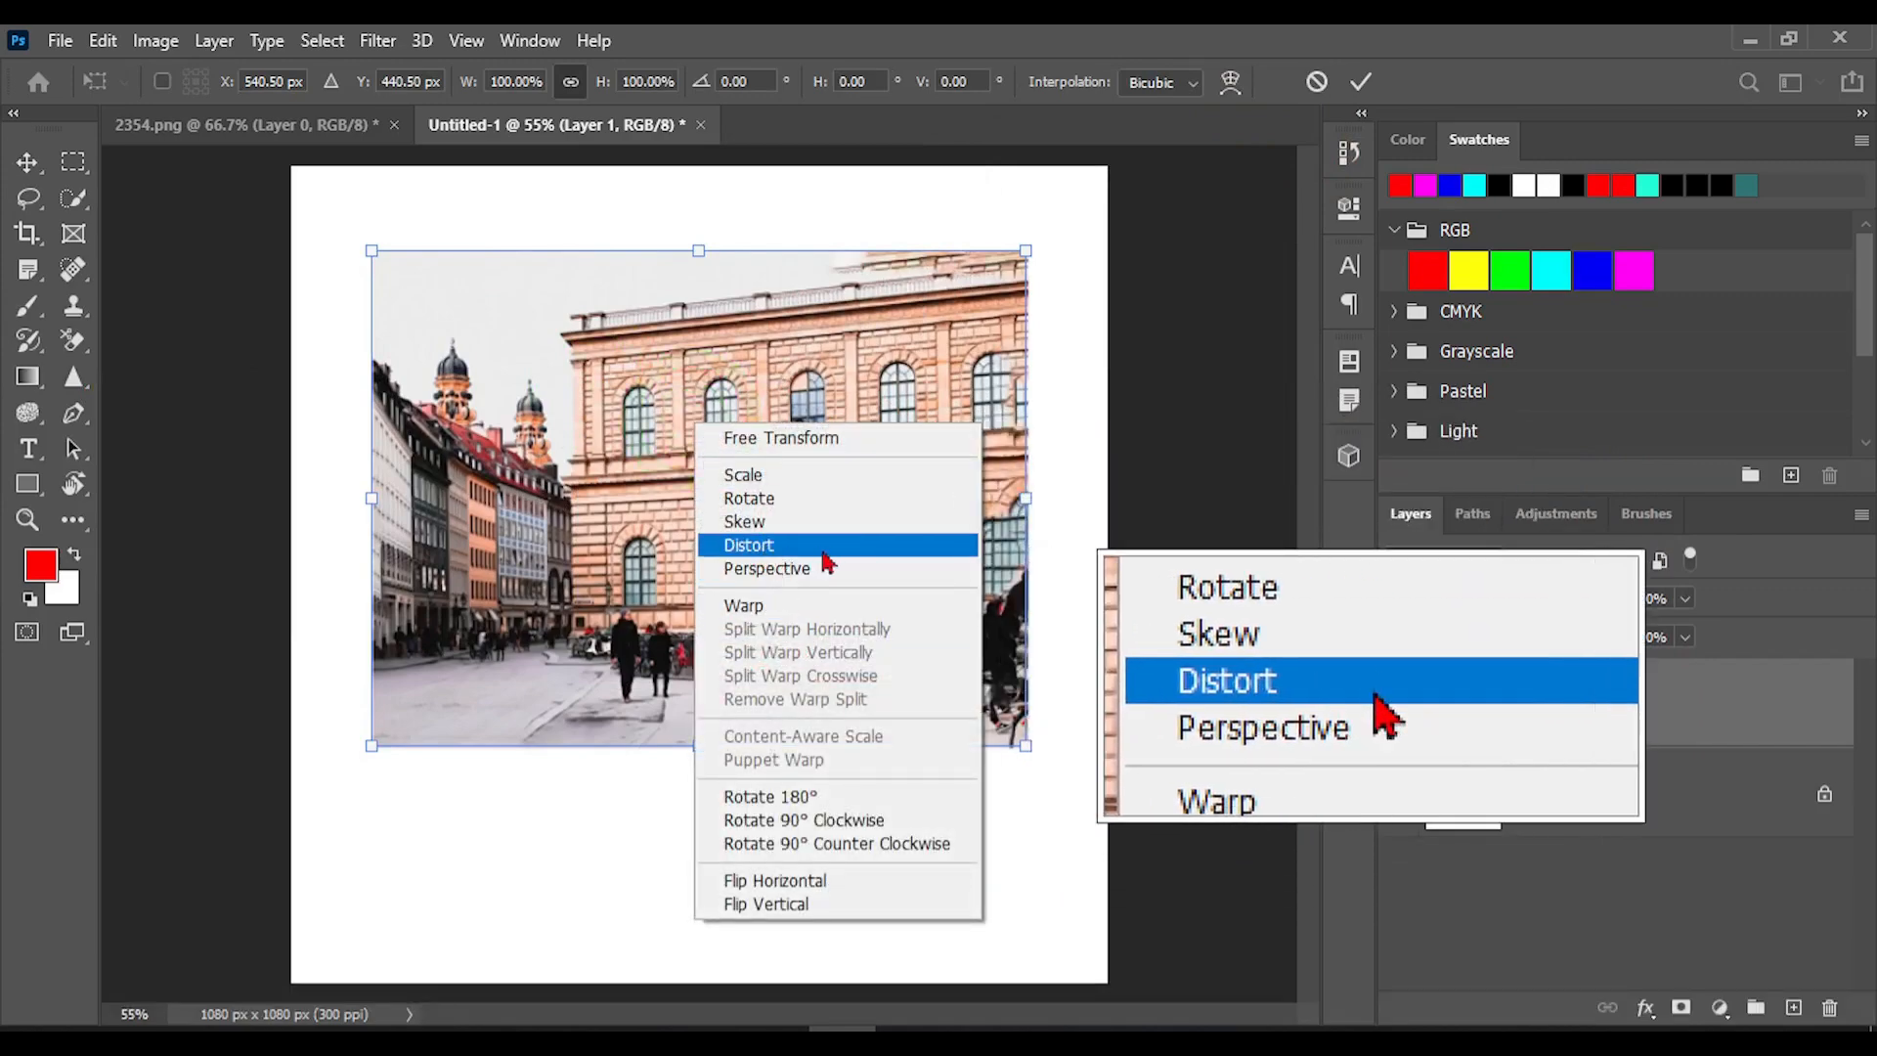
click(782, 547)
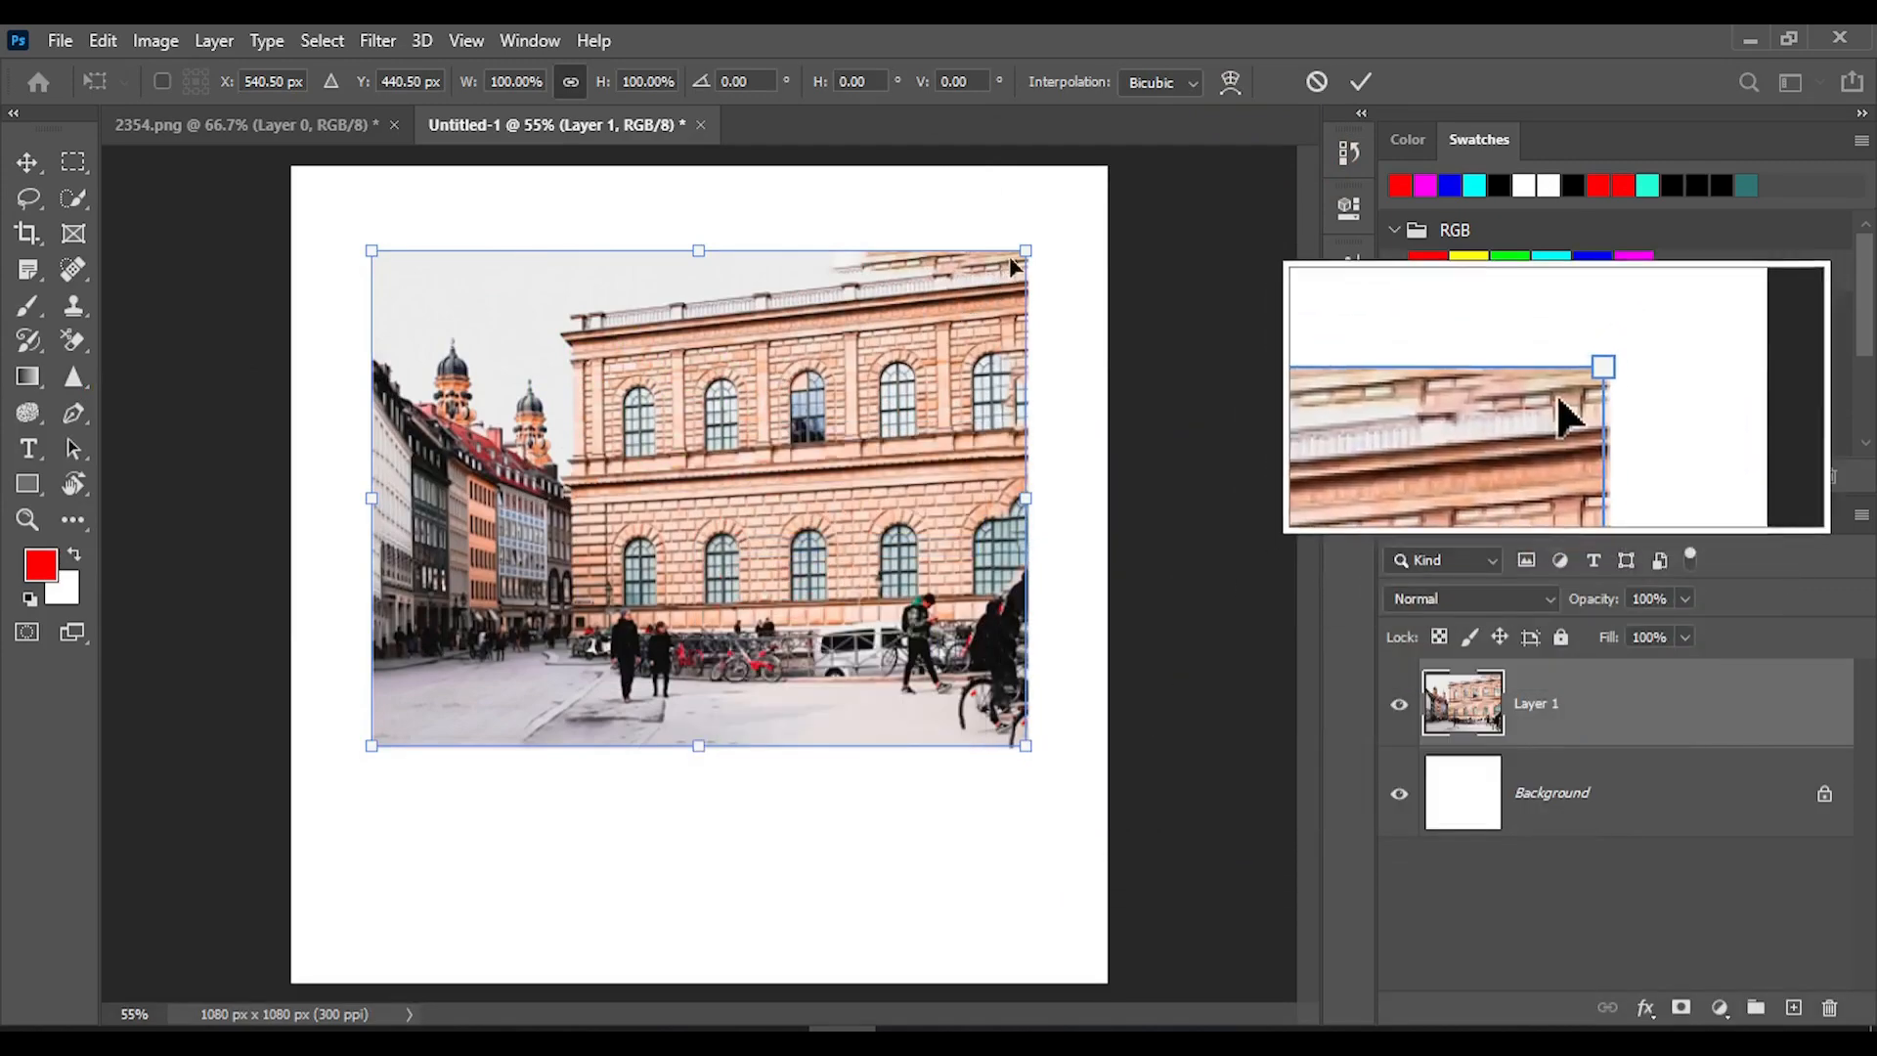
drag(1025, 253, 919, 364)
click(1316, 81)
right_click(726, 460)
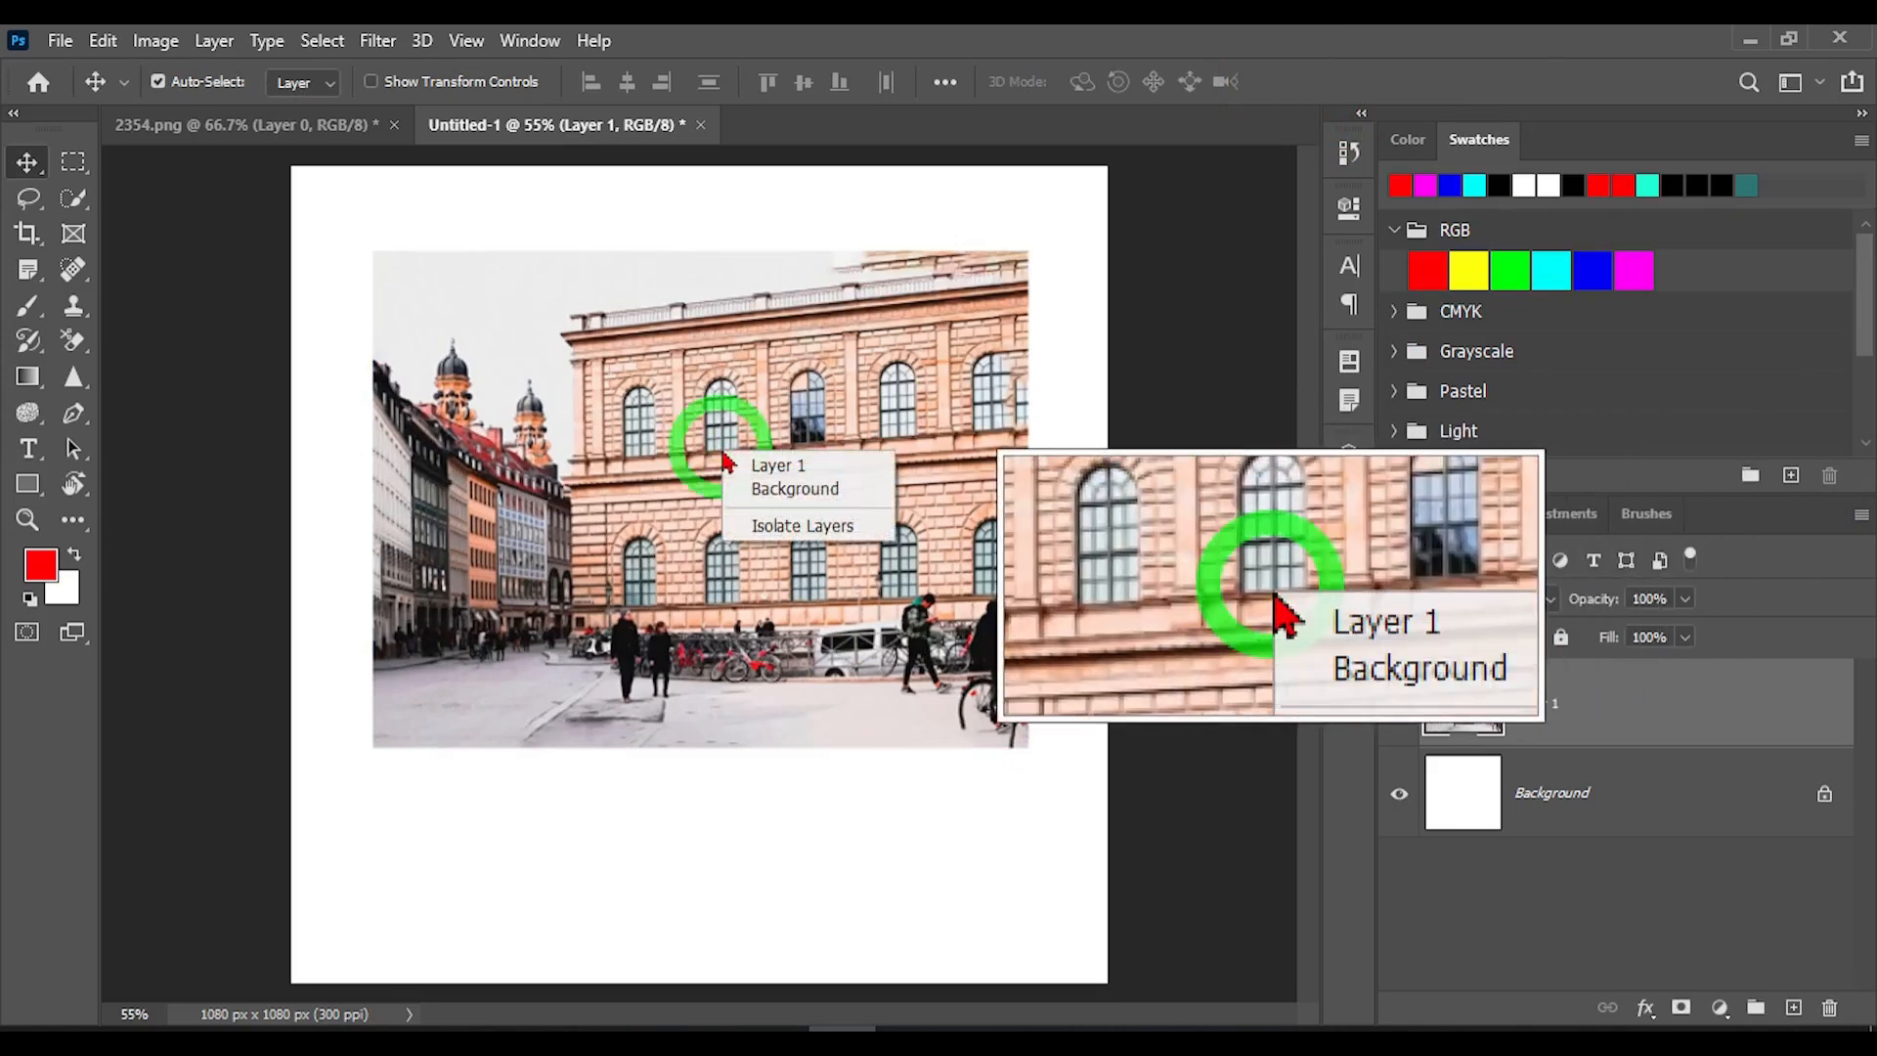
click(695, 403)
Try a custom Warp on the building photo, bending its upper-right and lower-right corners, and cancel it.
key(ctrl+t)
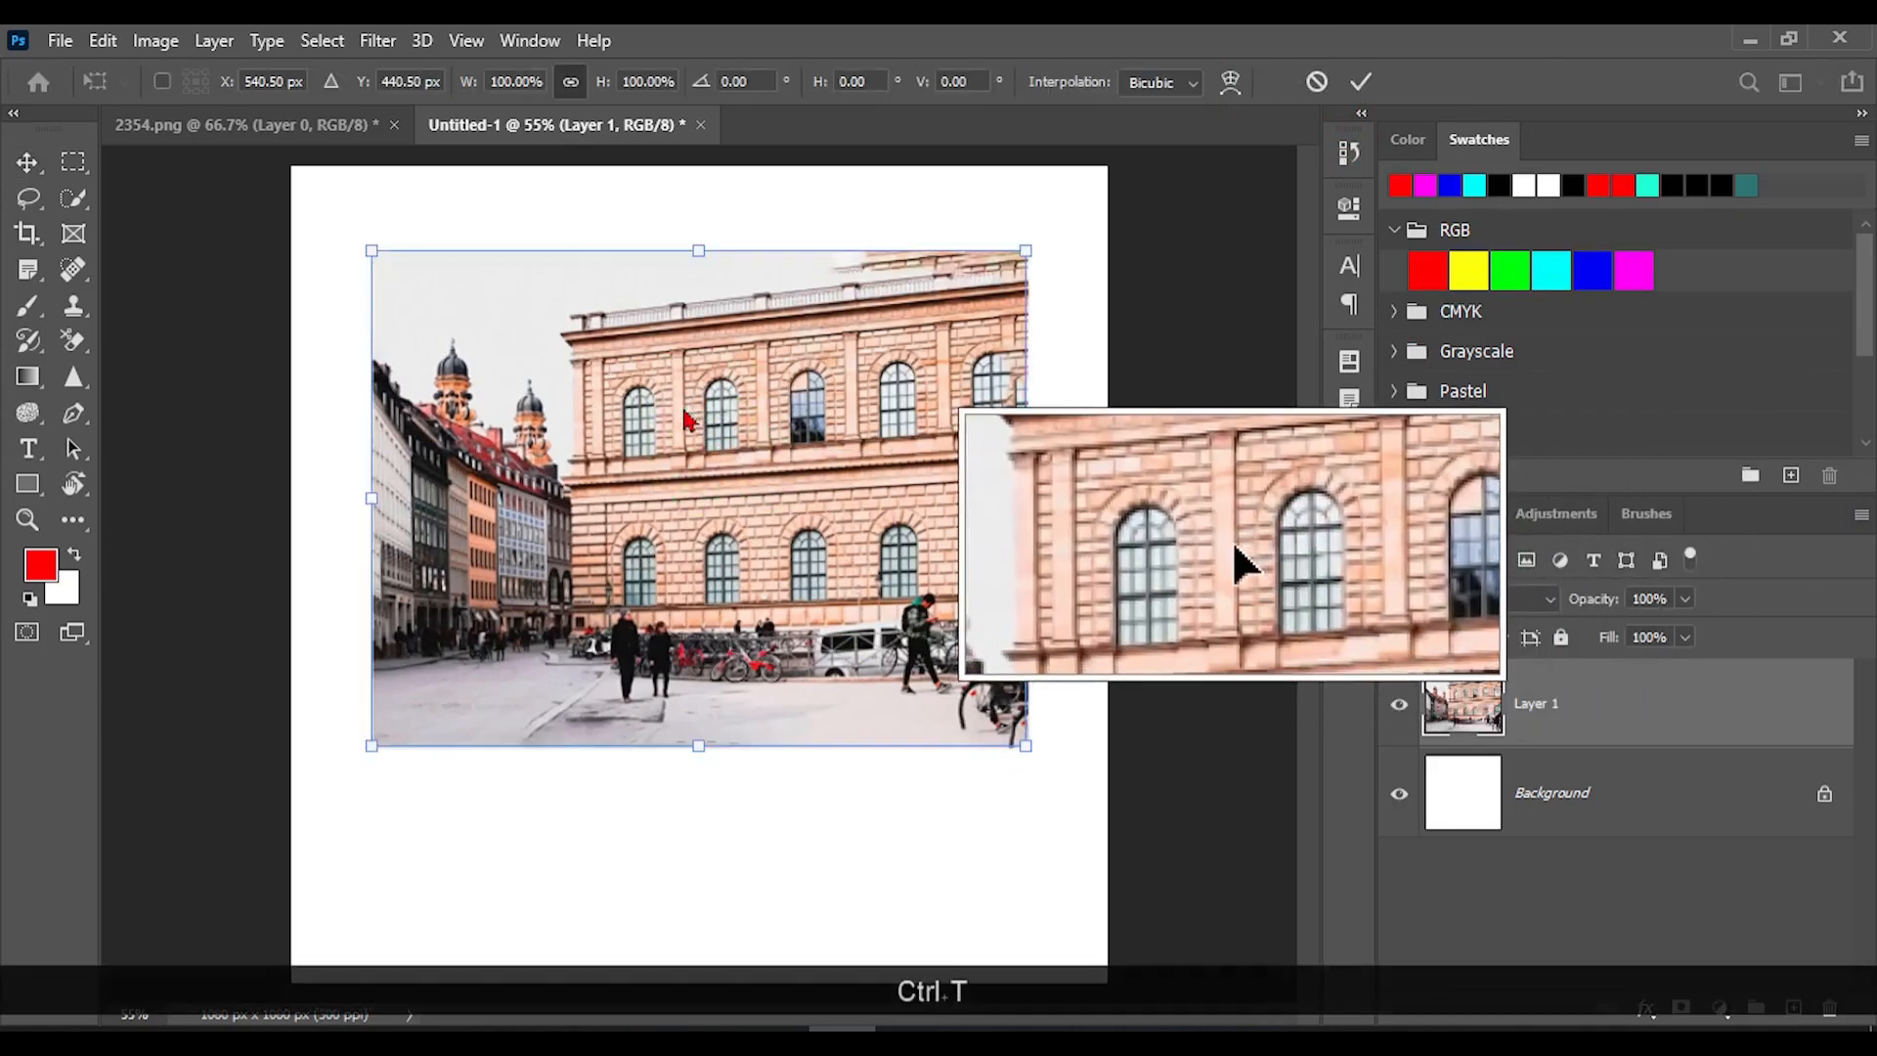
right_click(685, 410)
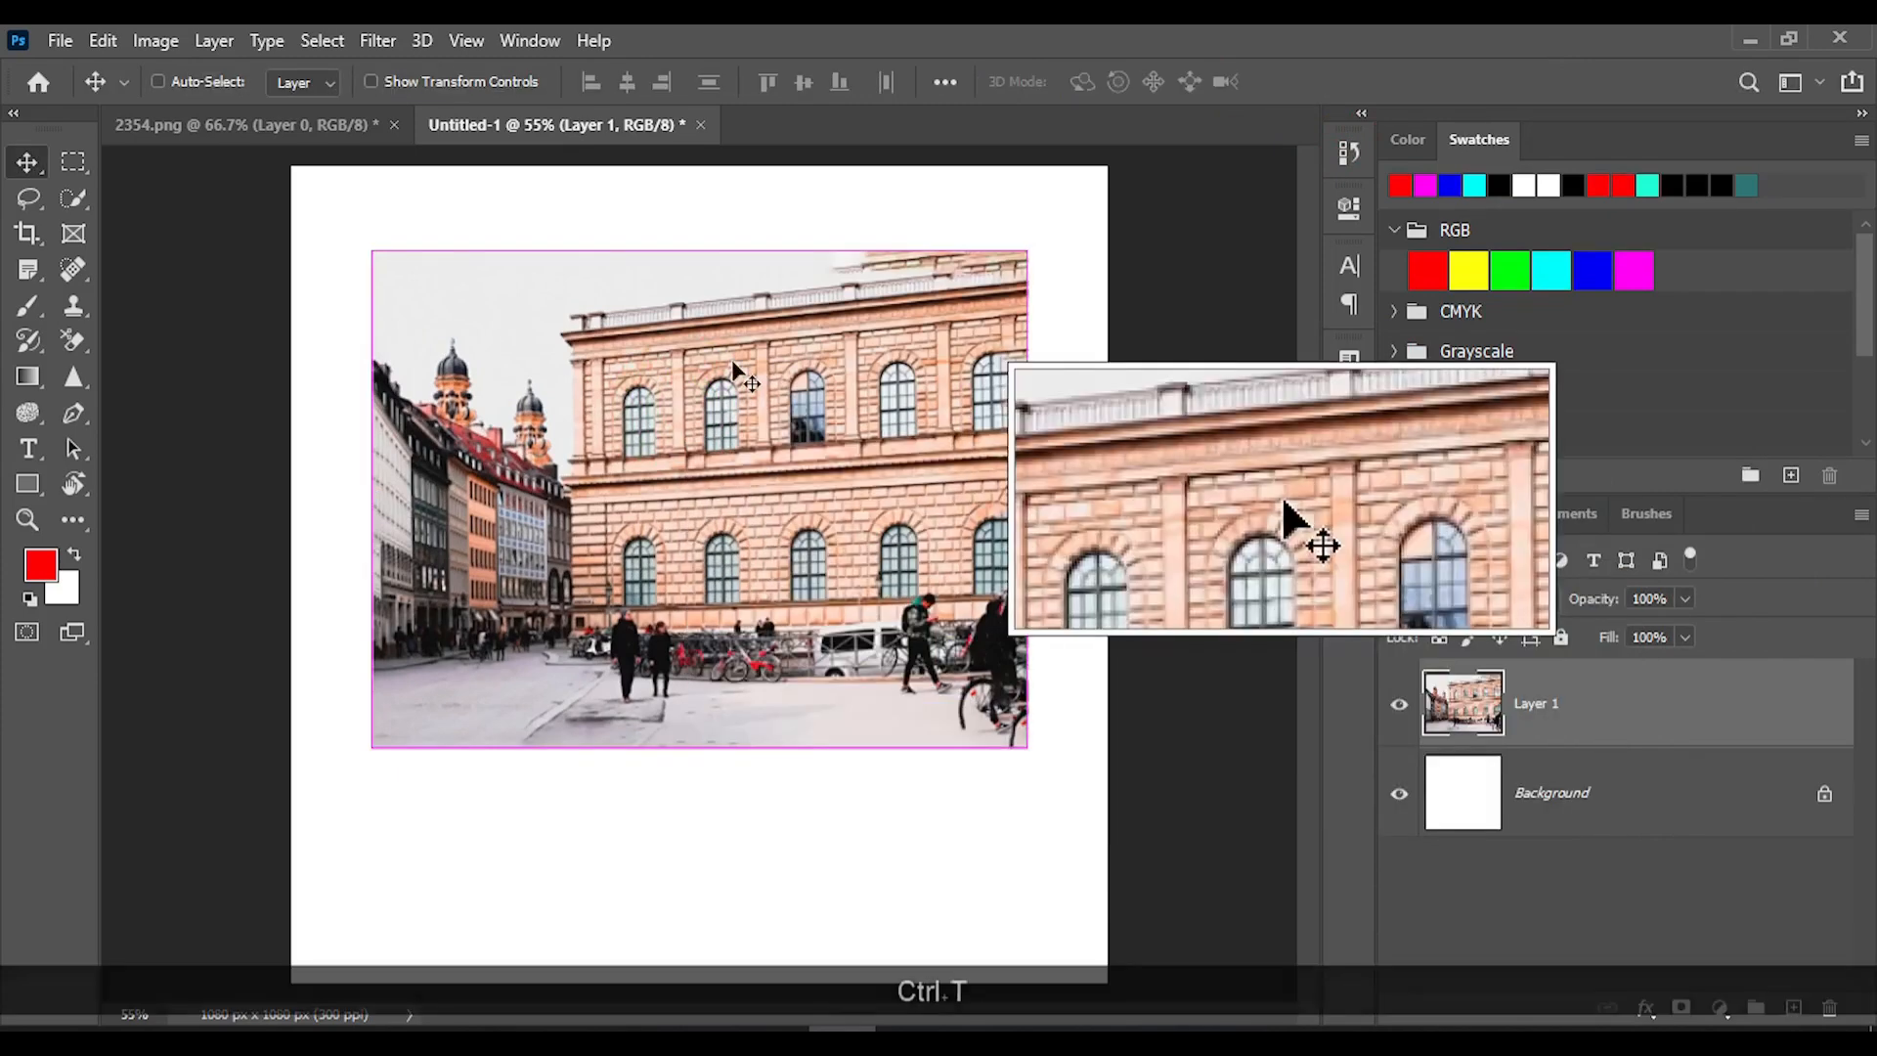
key(ctrl+t)
right_click(669, 376)
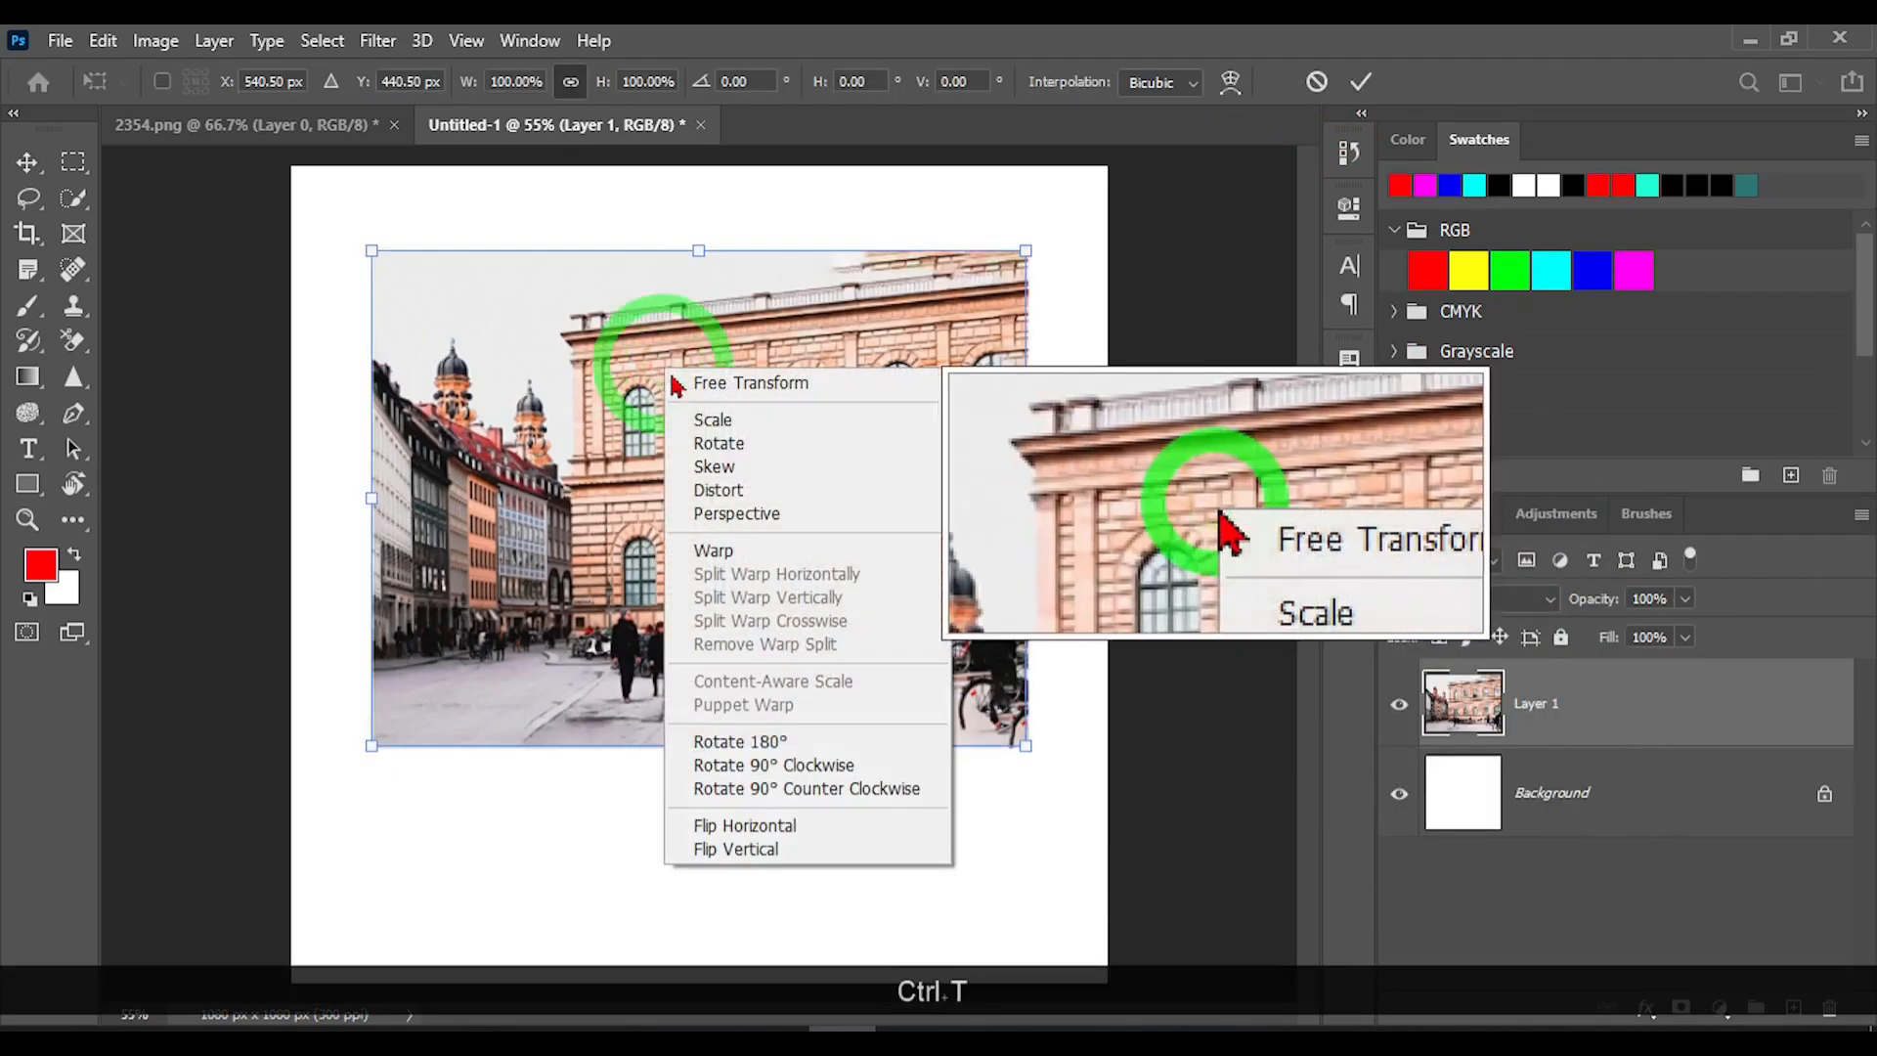
click(714, 551)
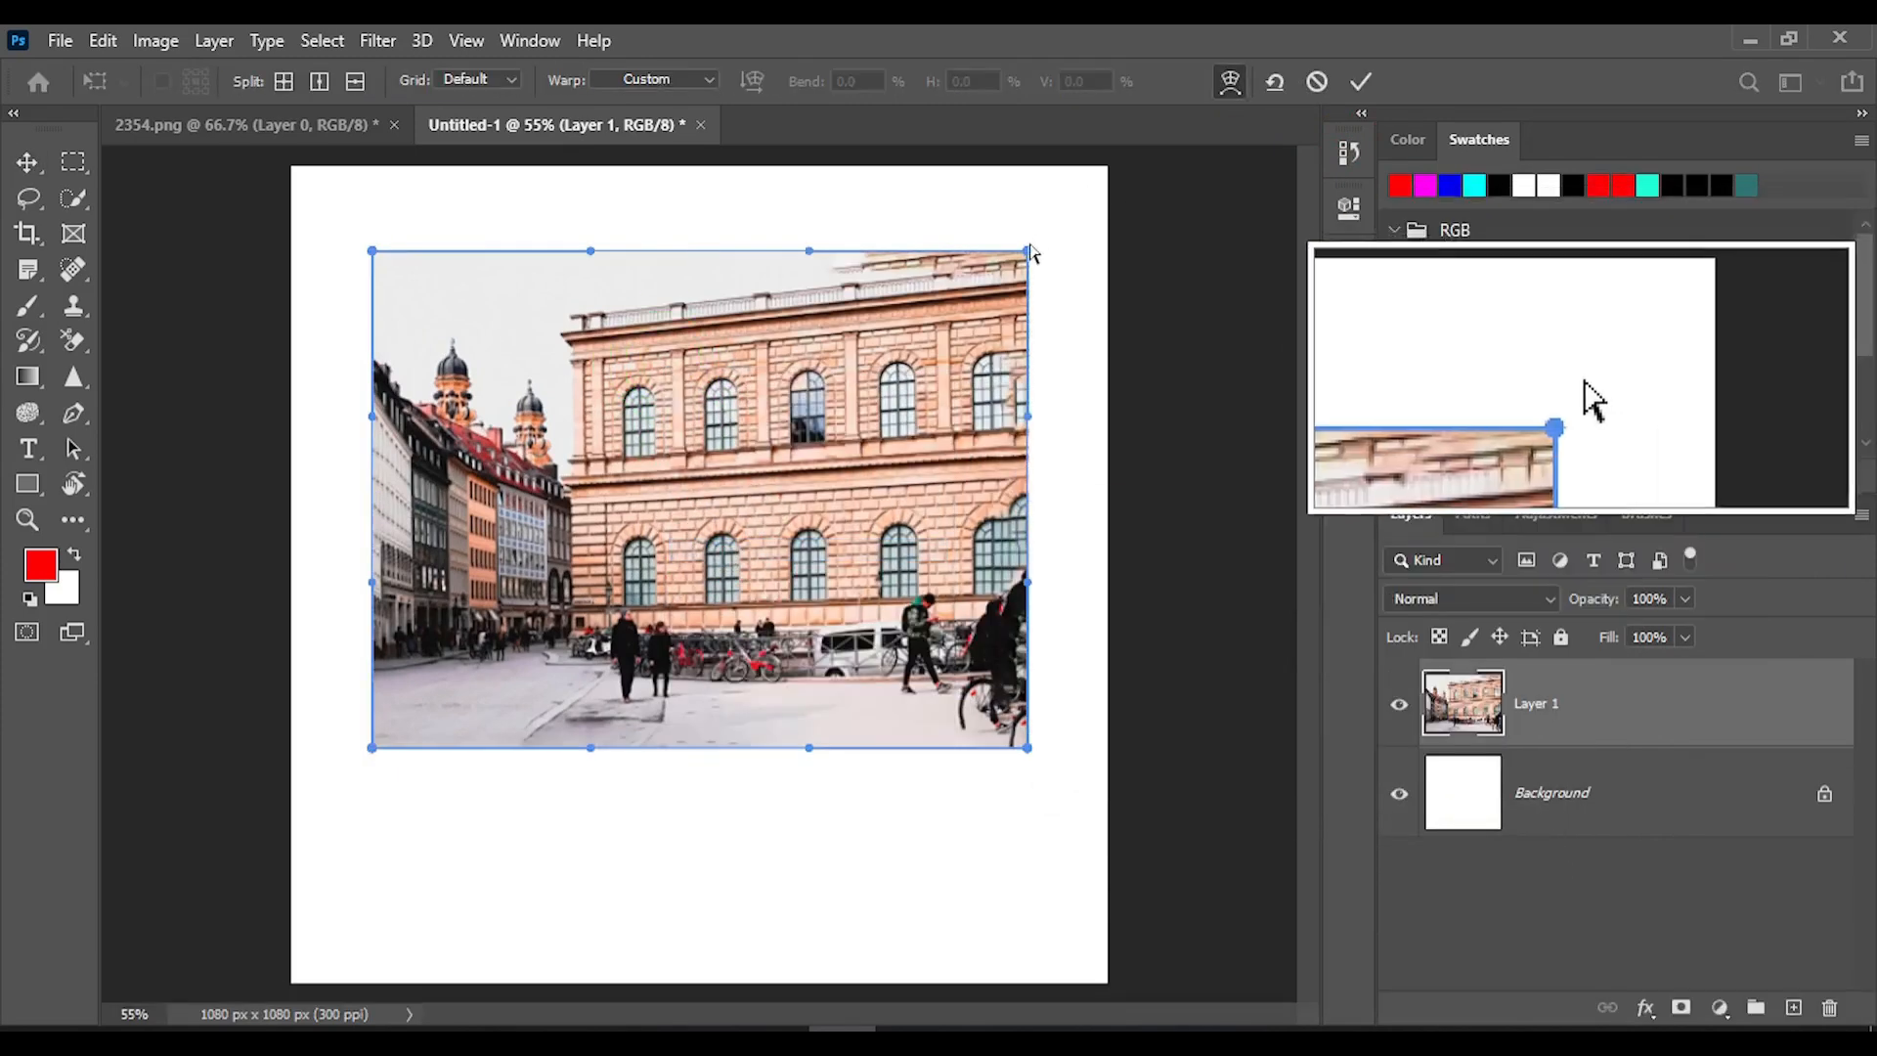
drag(1029, 255, 951, 276)
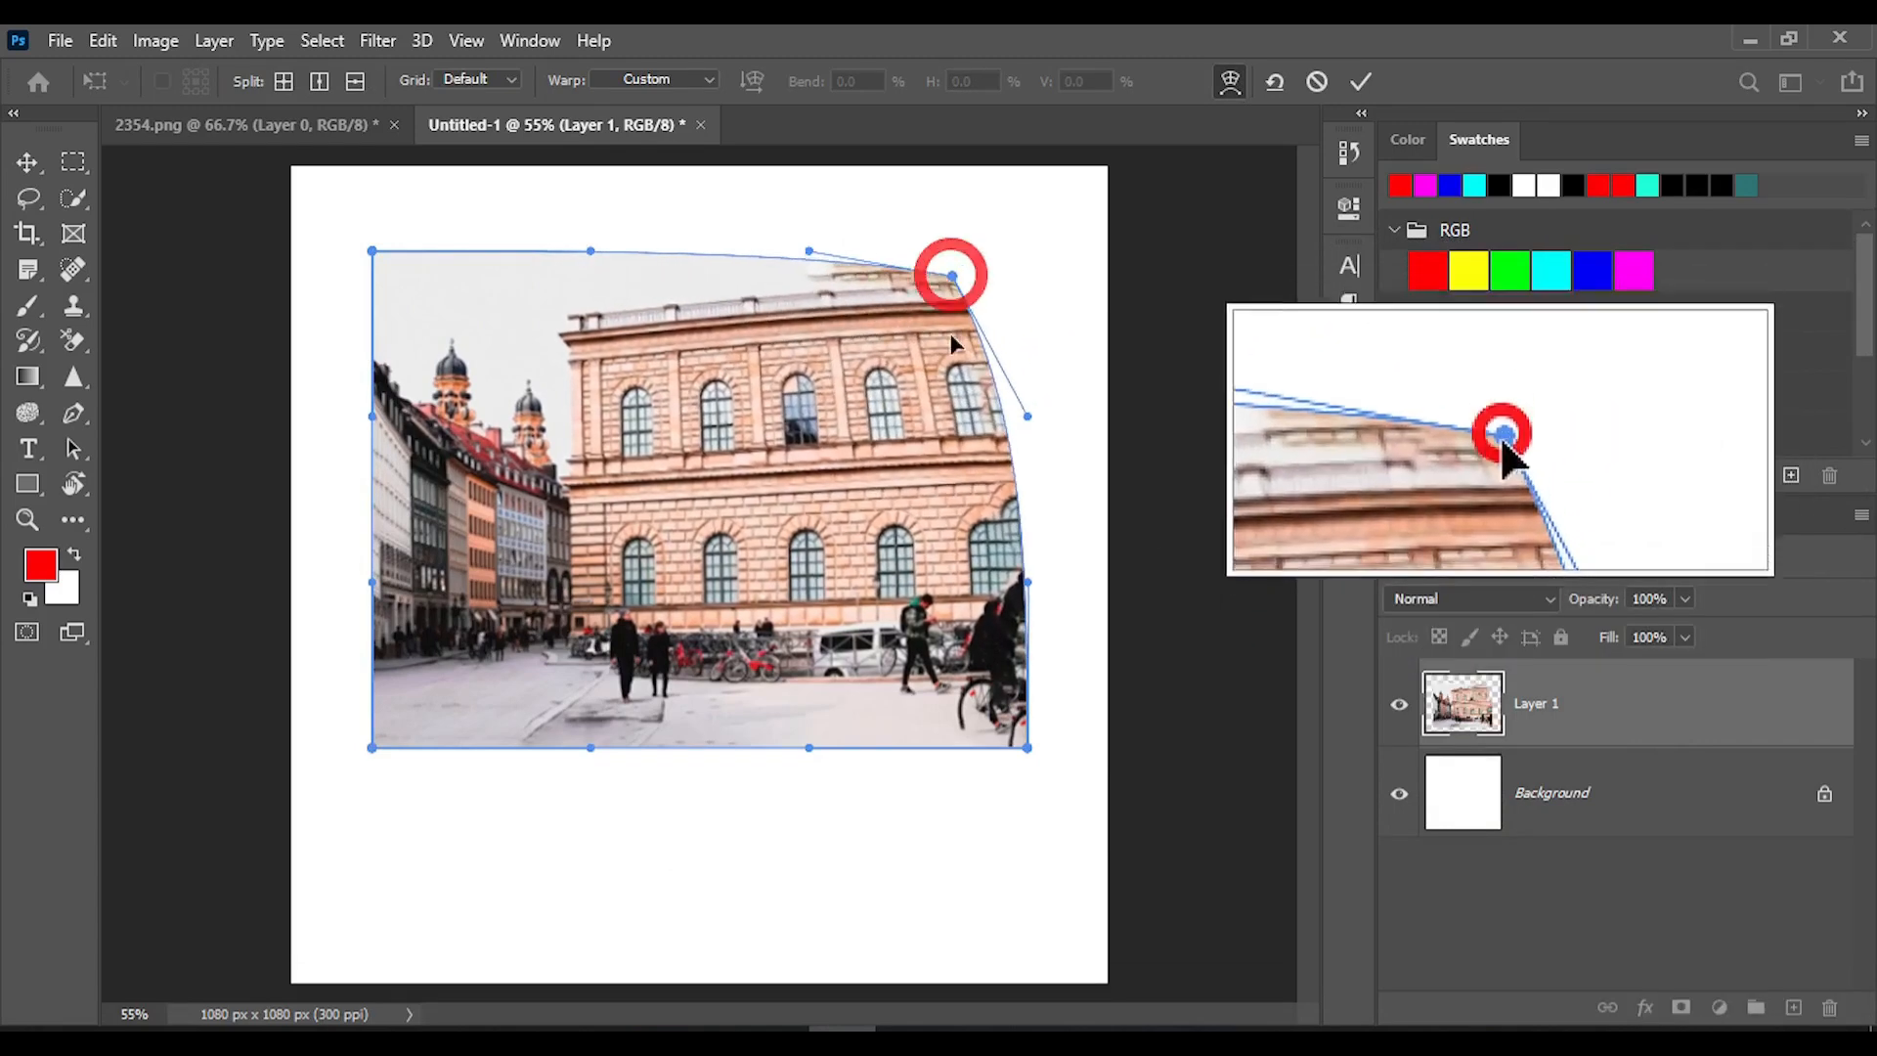
drag(1034, 755, 1083, 655)
drag(948, 272, 808, 260)
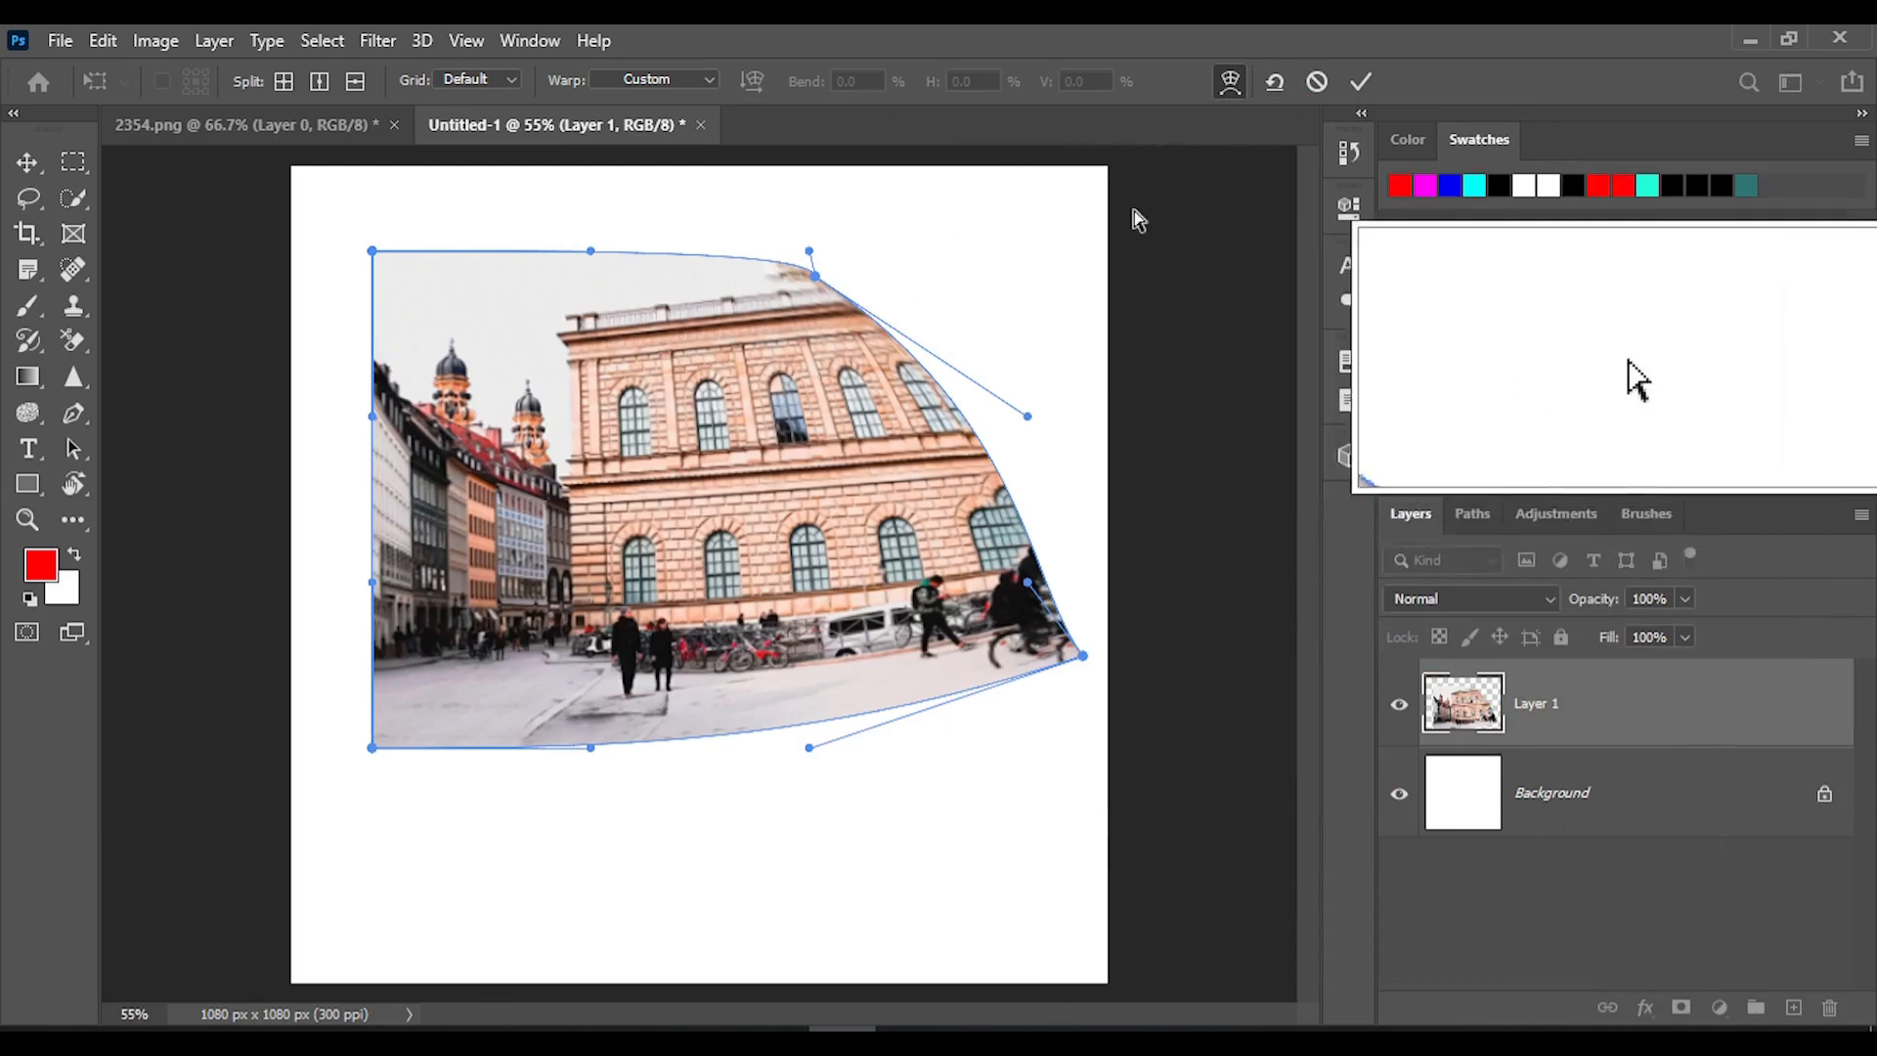
click(1316, 82)
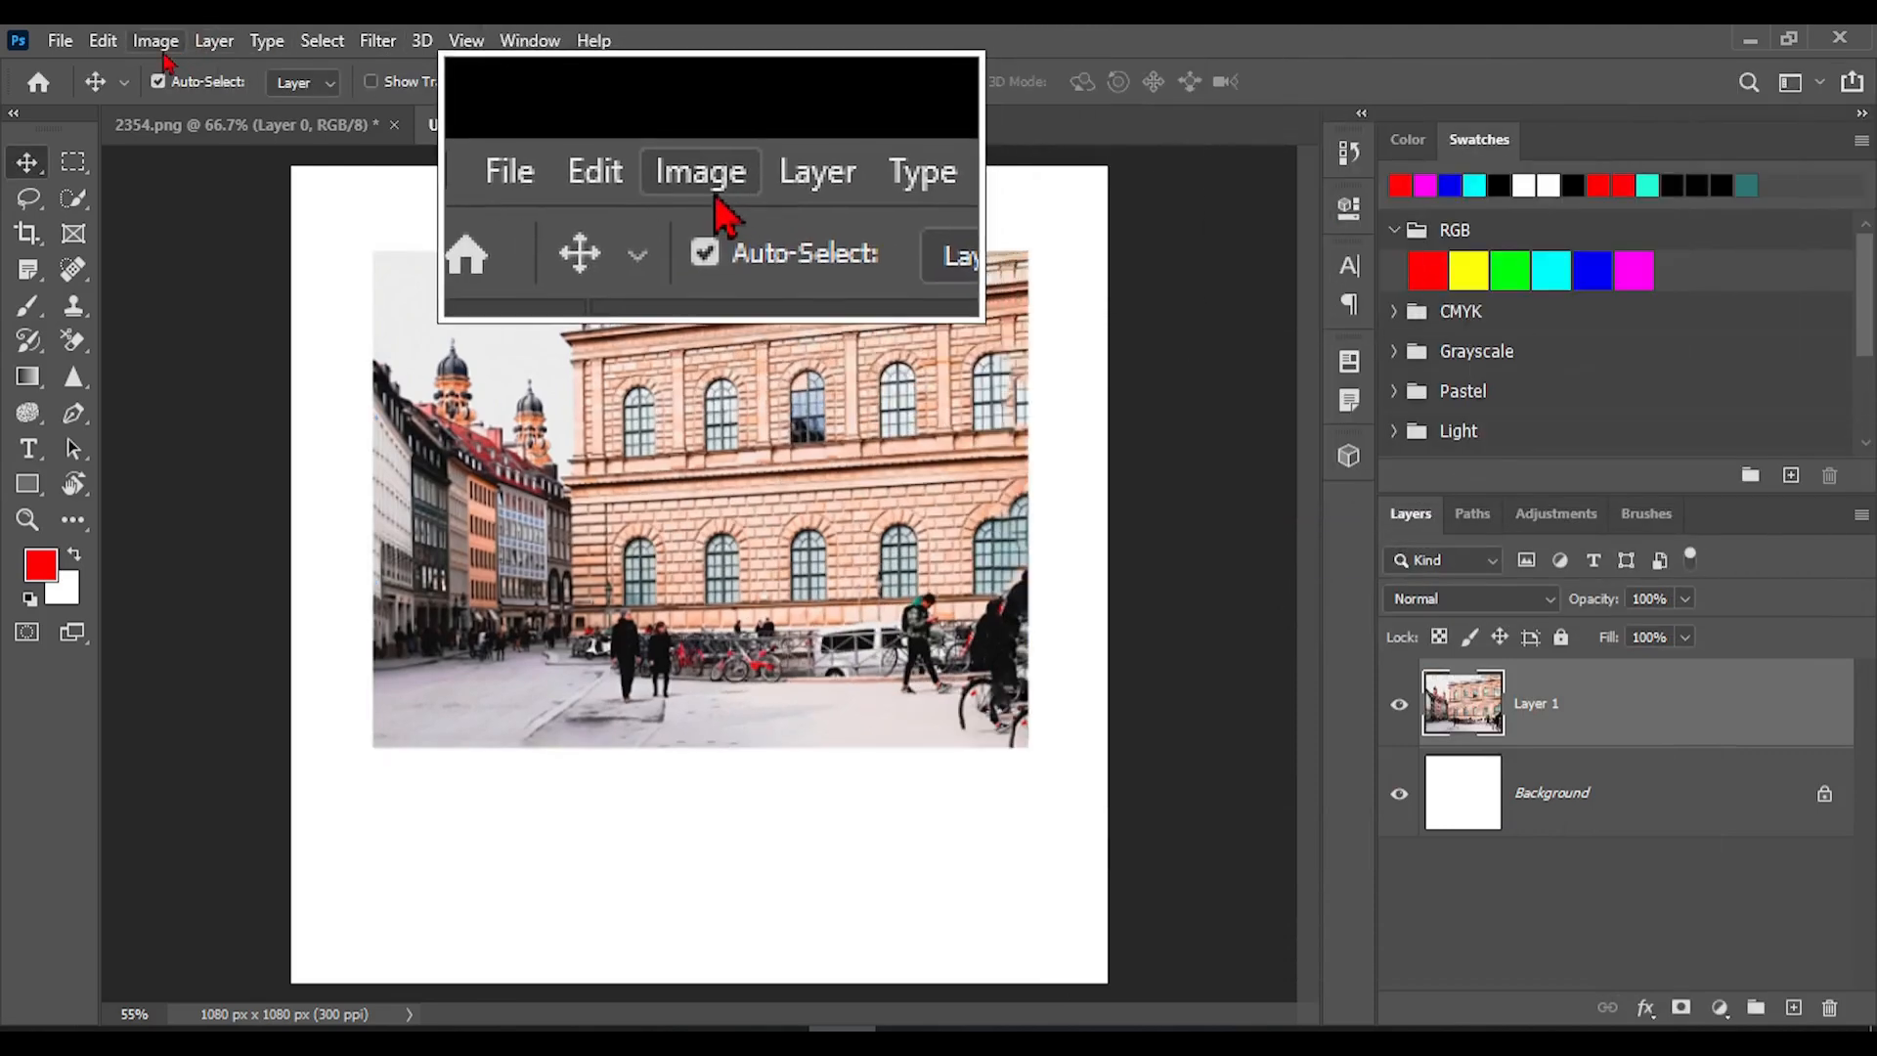
Look over the working spaces and color management policies in Color Settings and close the dialog without changes.
click(102, 40)
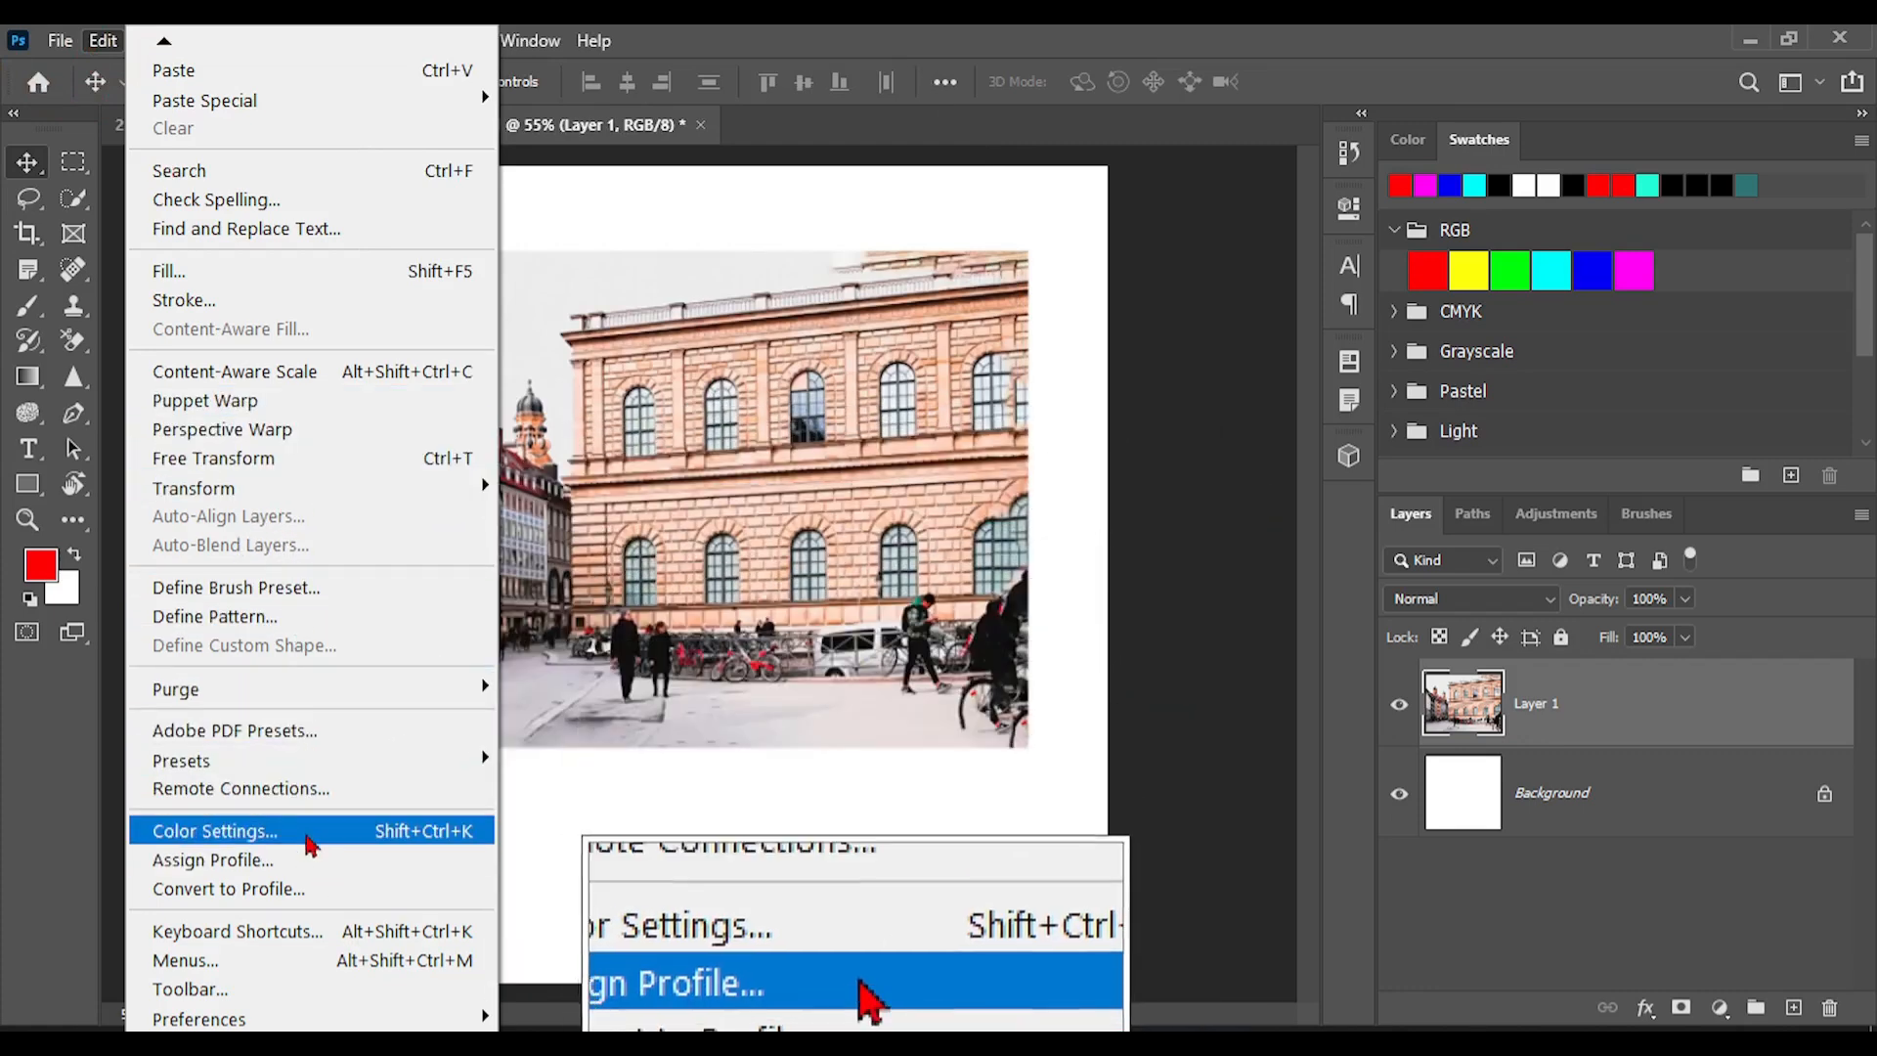
click(279, 841)
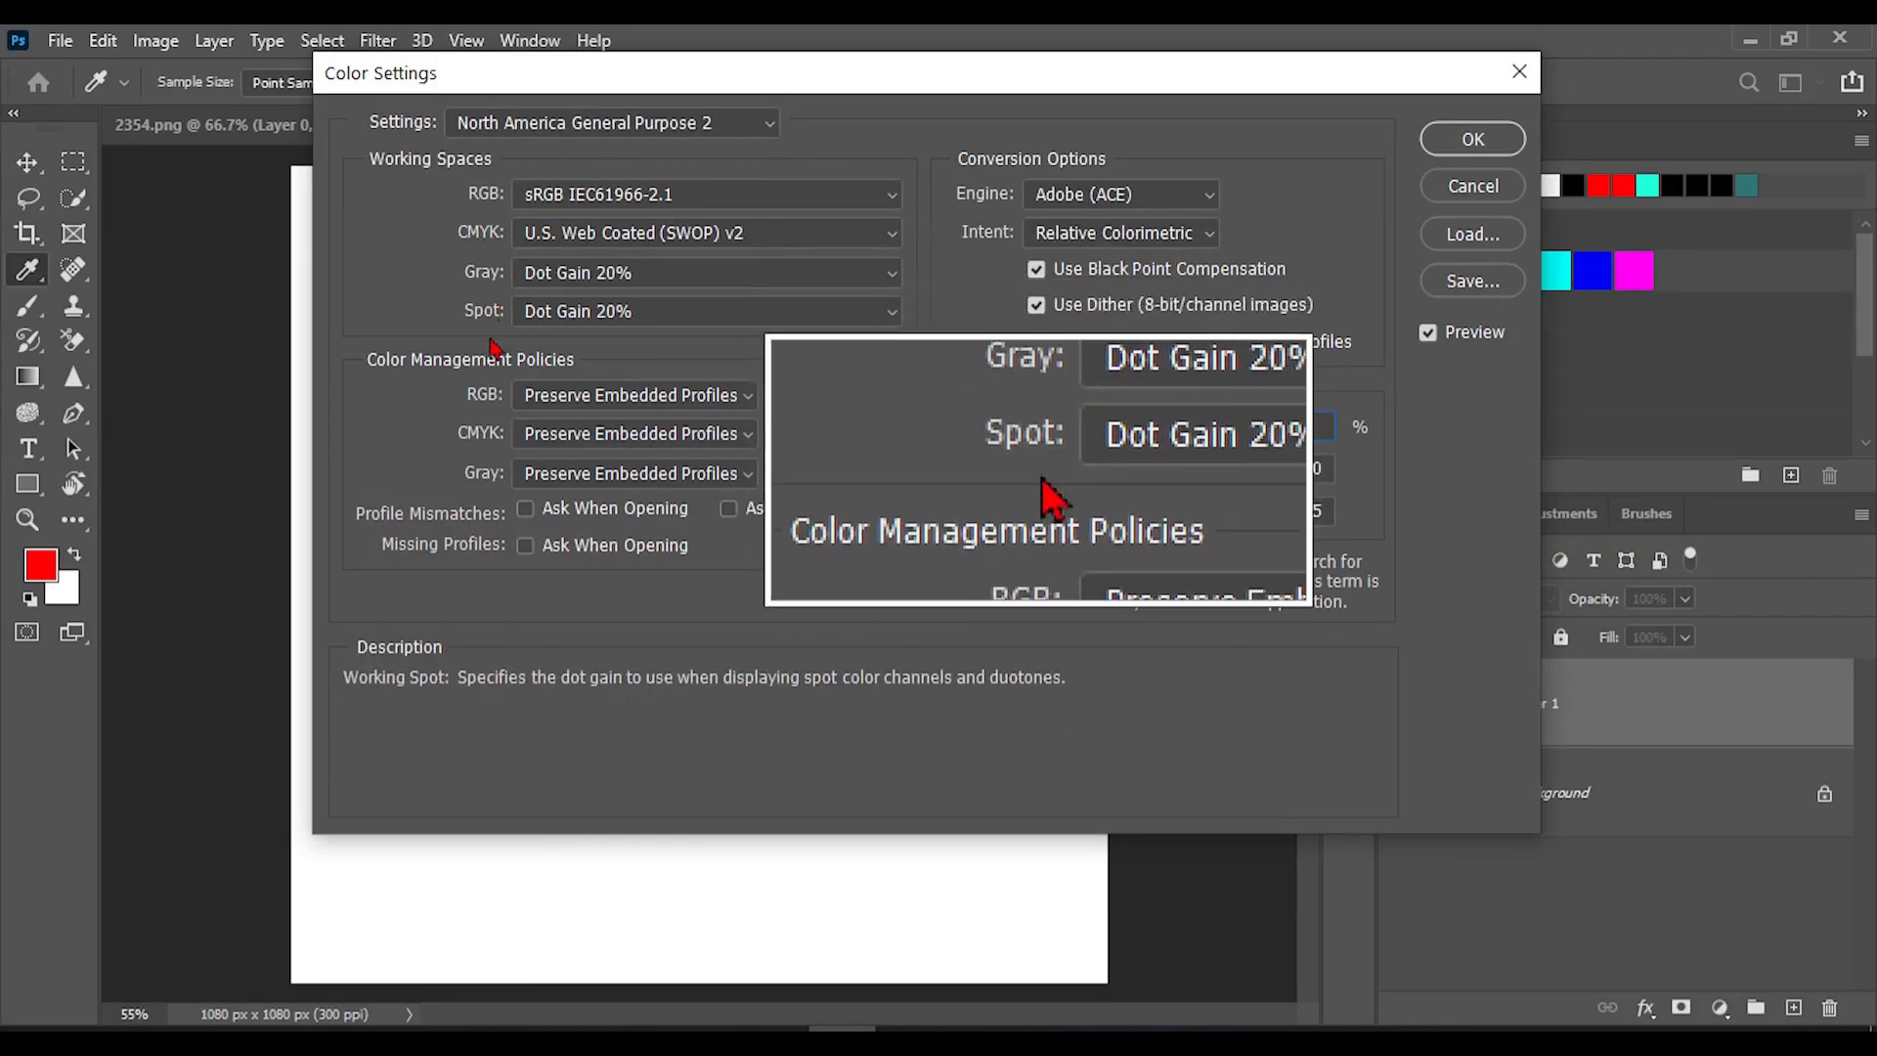
click(1520, 70)
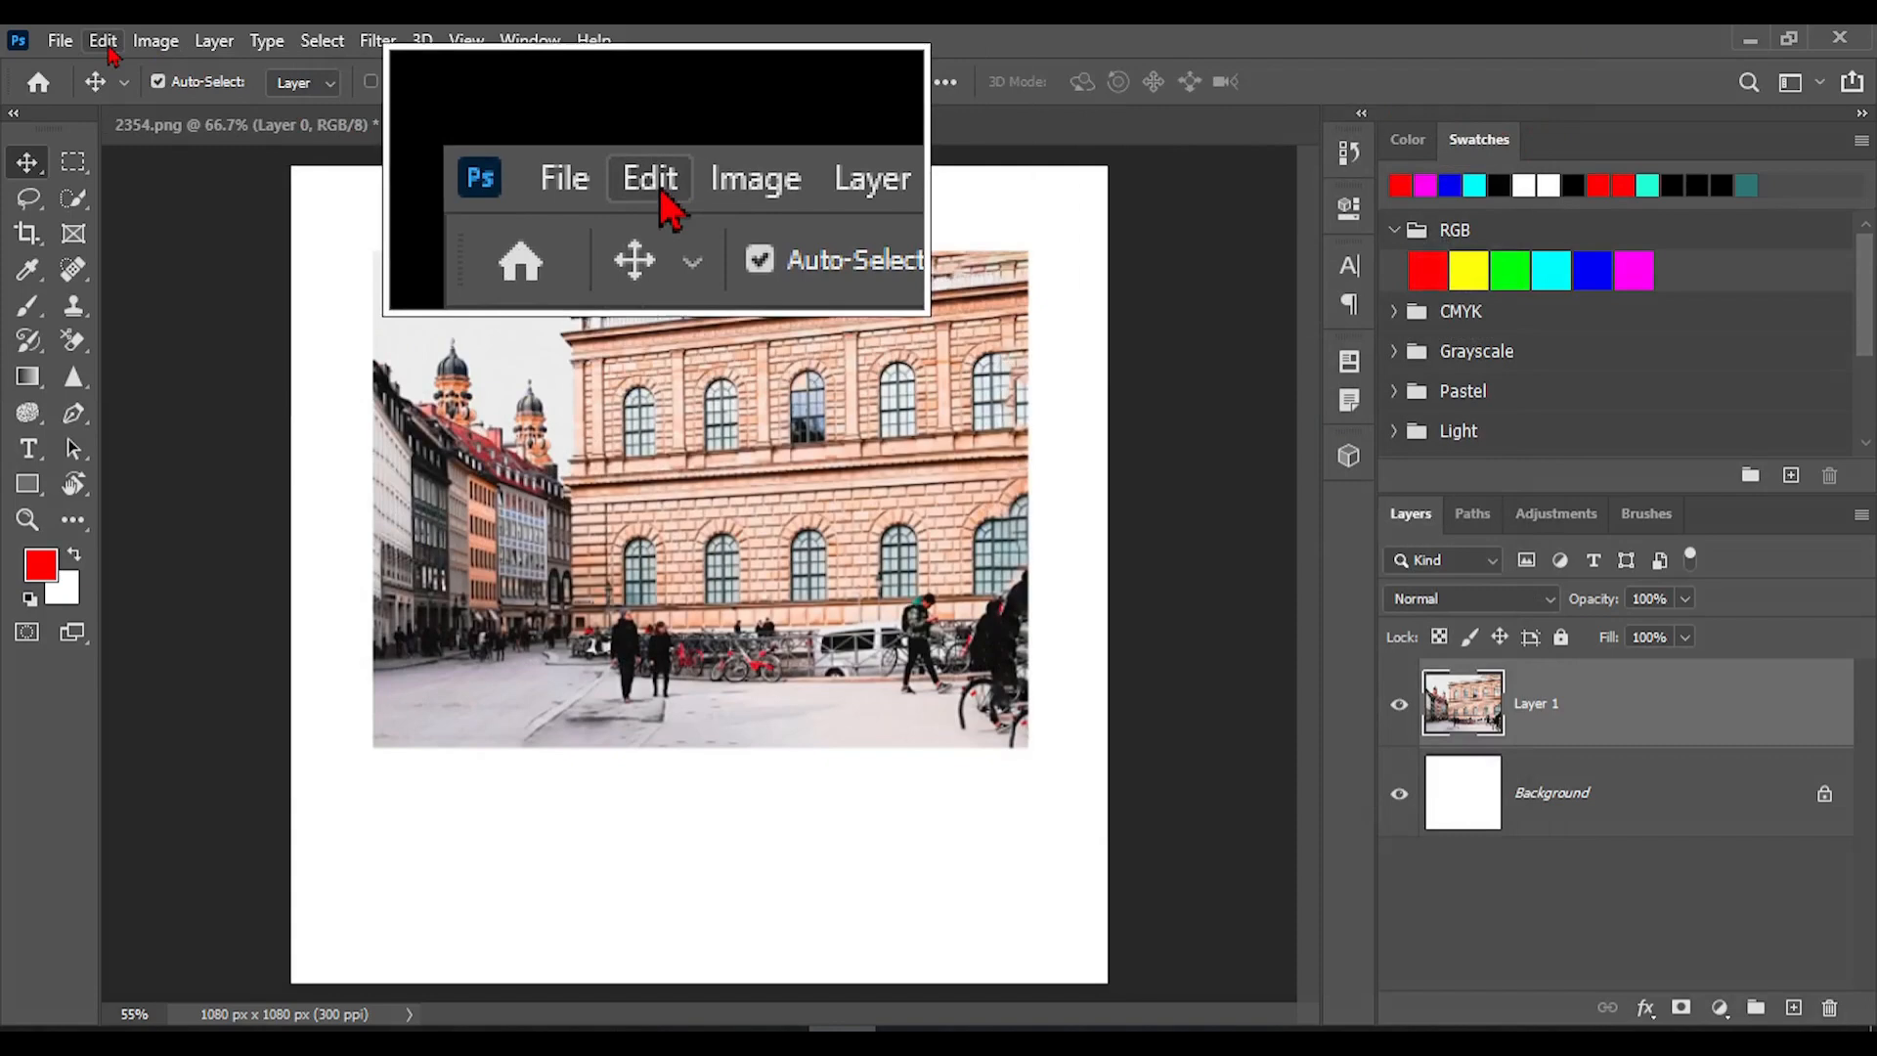
Examine the keyboard shortcuts assigned to the File commands, select the Close All entry, and close the dialog without changes.
click(105, 43)
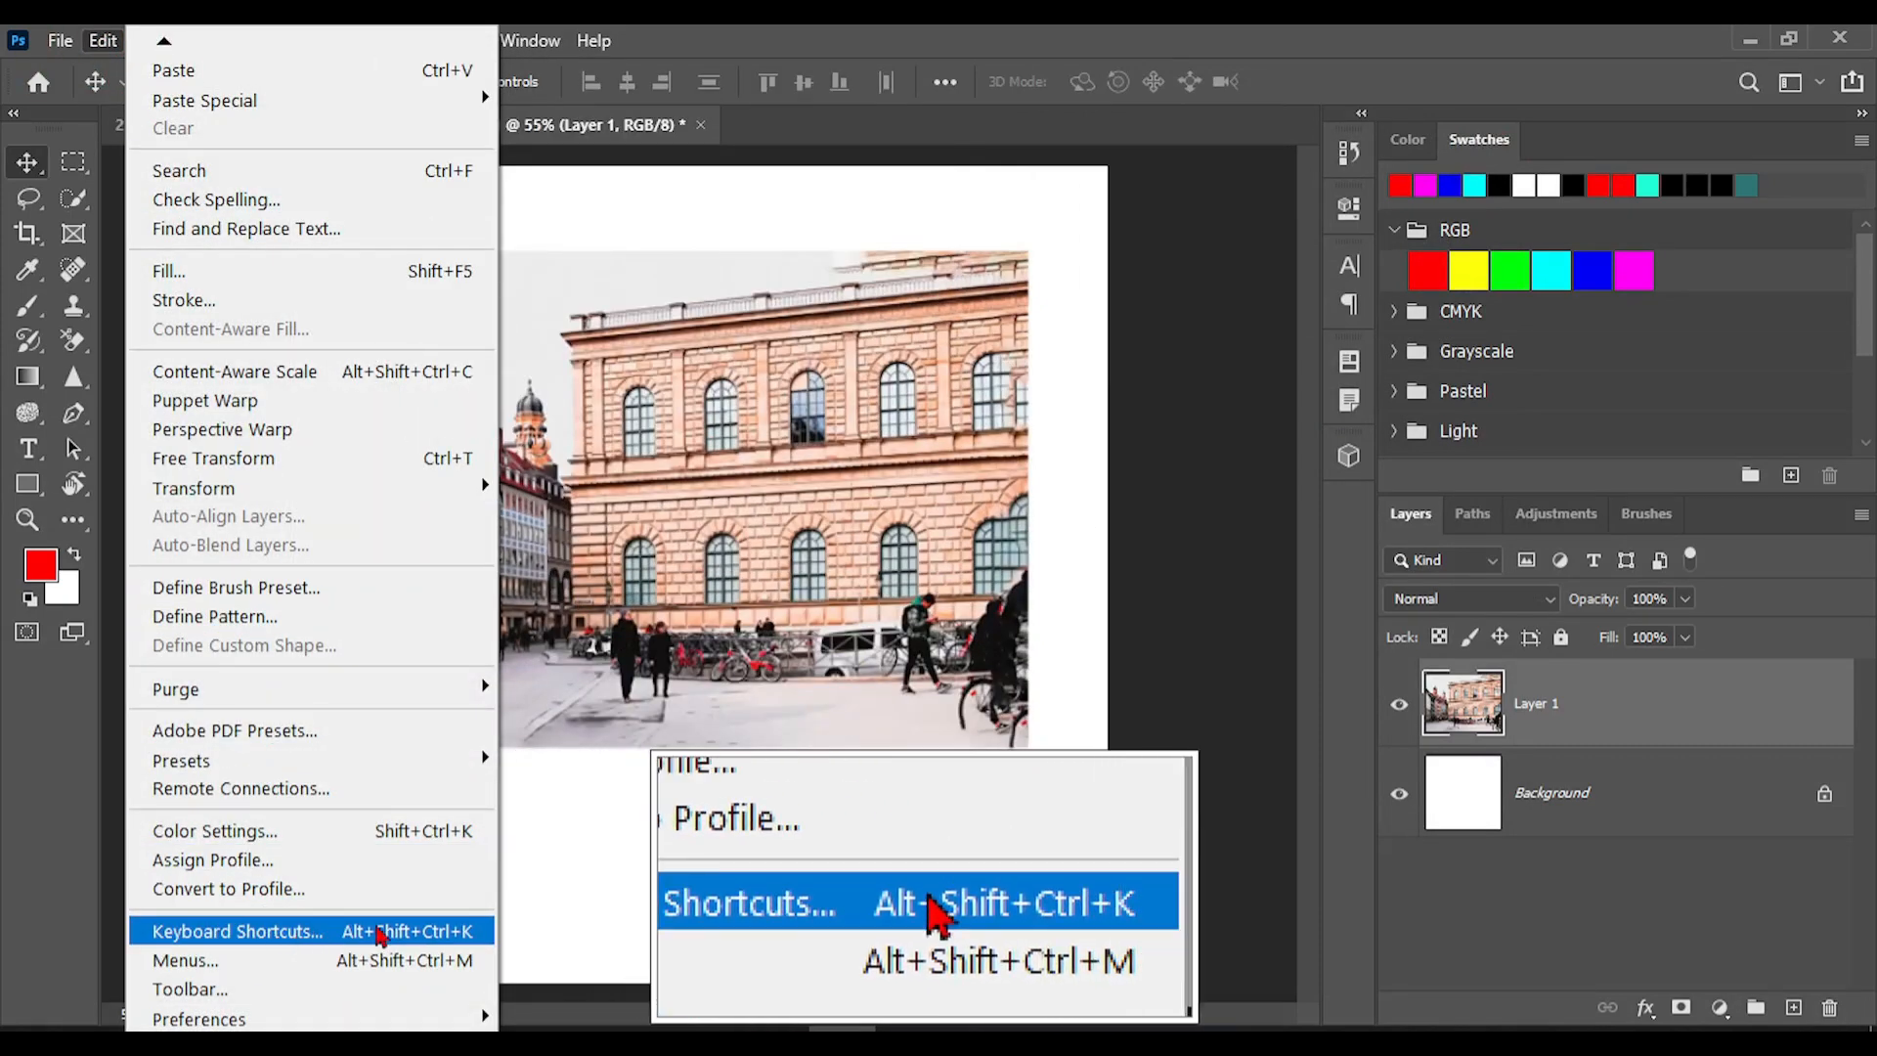
click(381, 937)
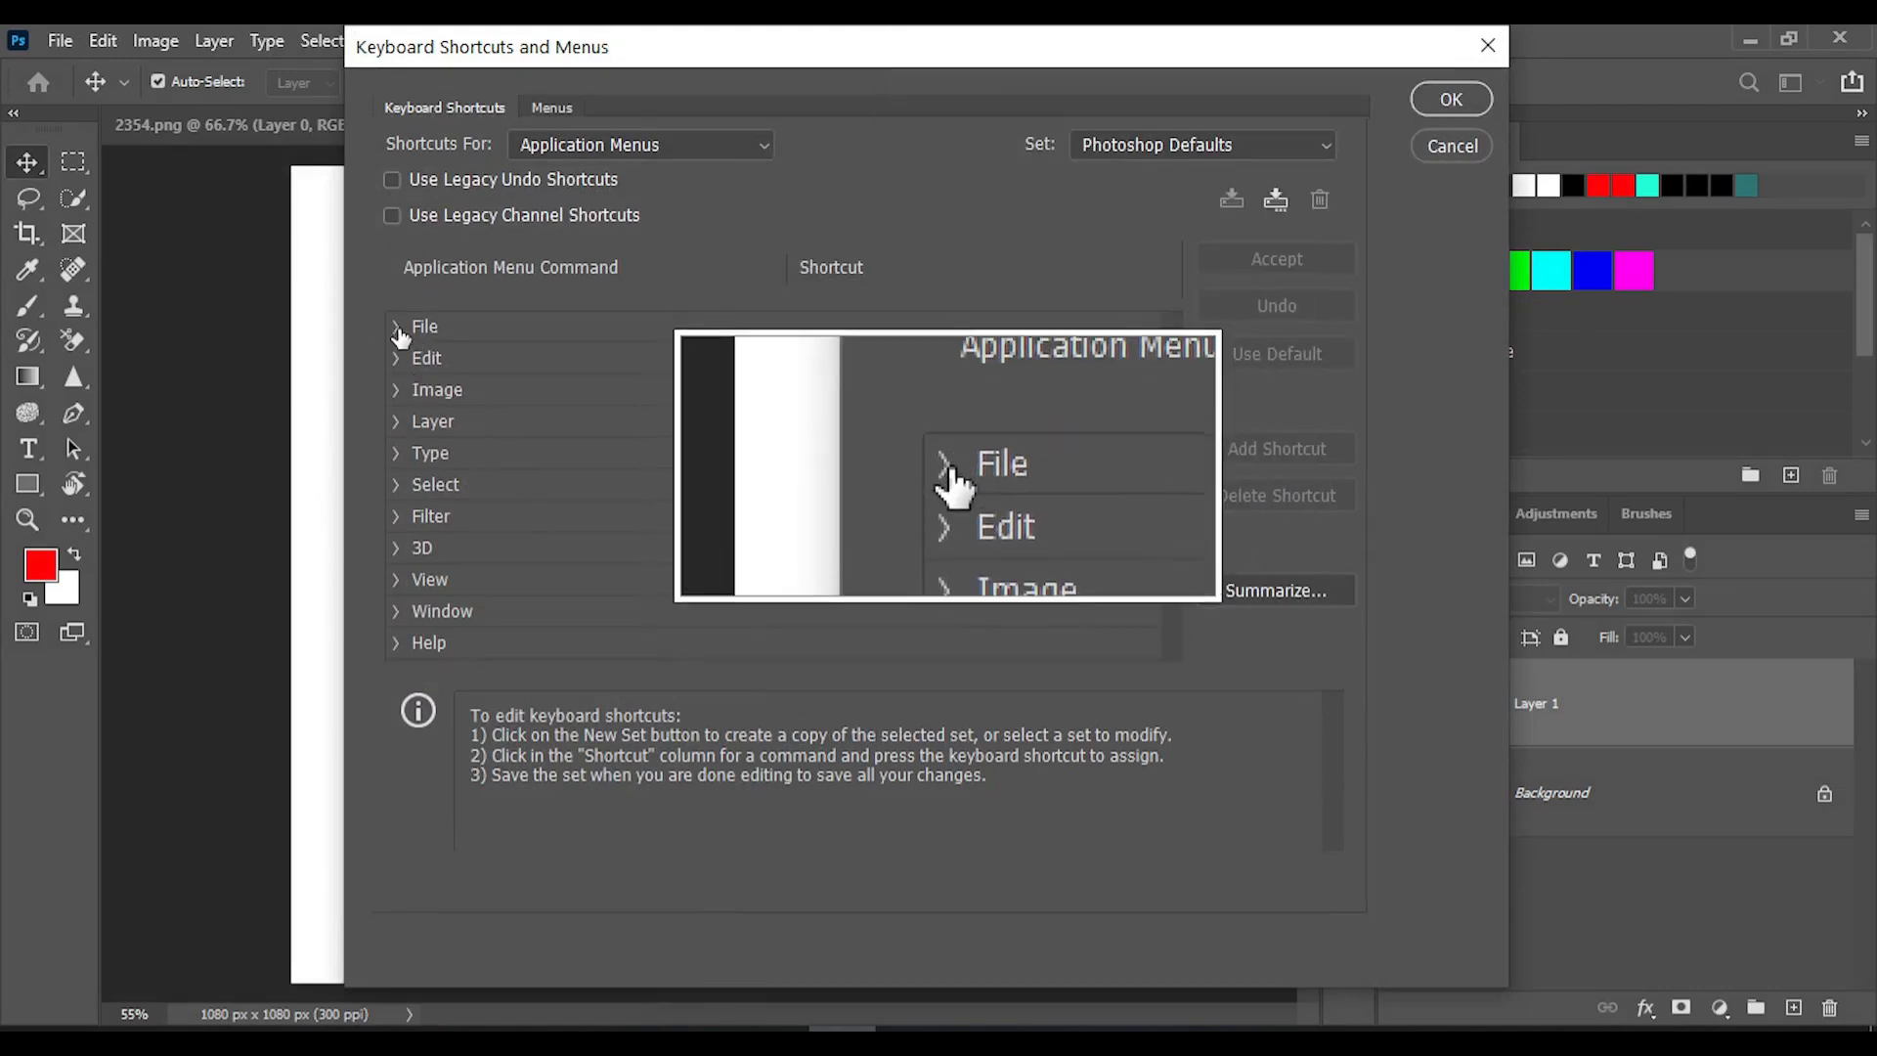
click(398, 330)
scroll(611, 515, down, 2)
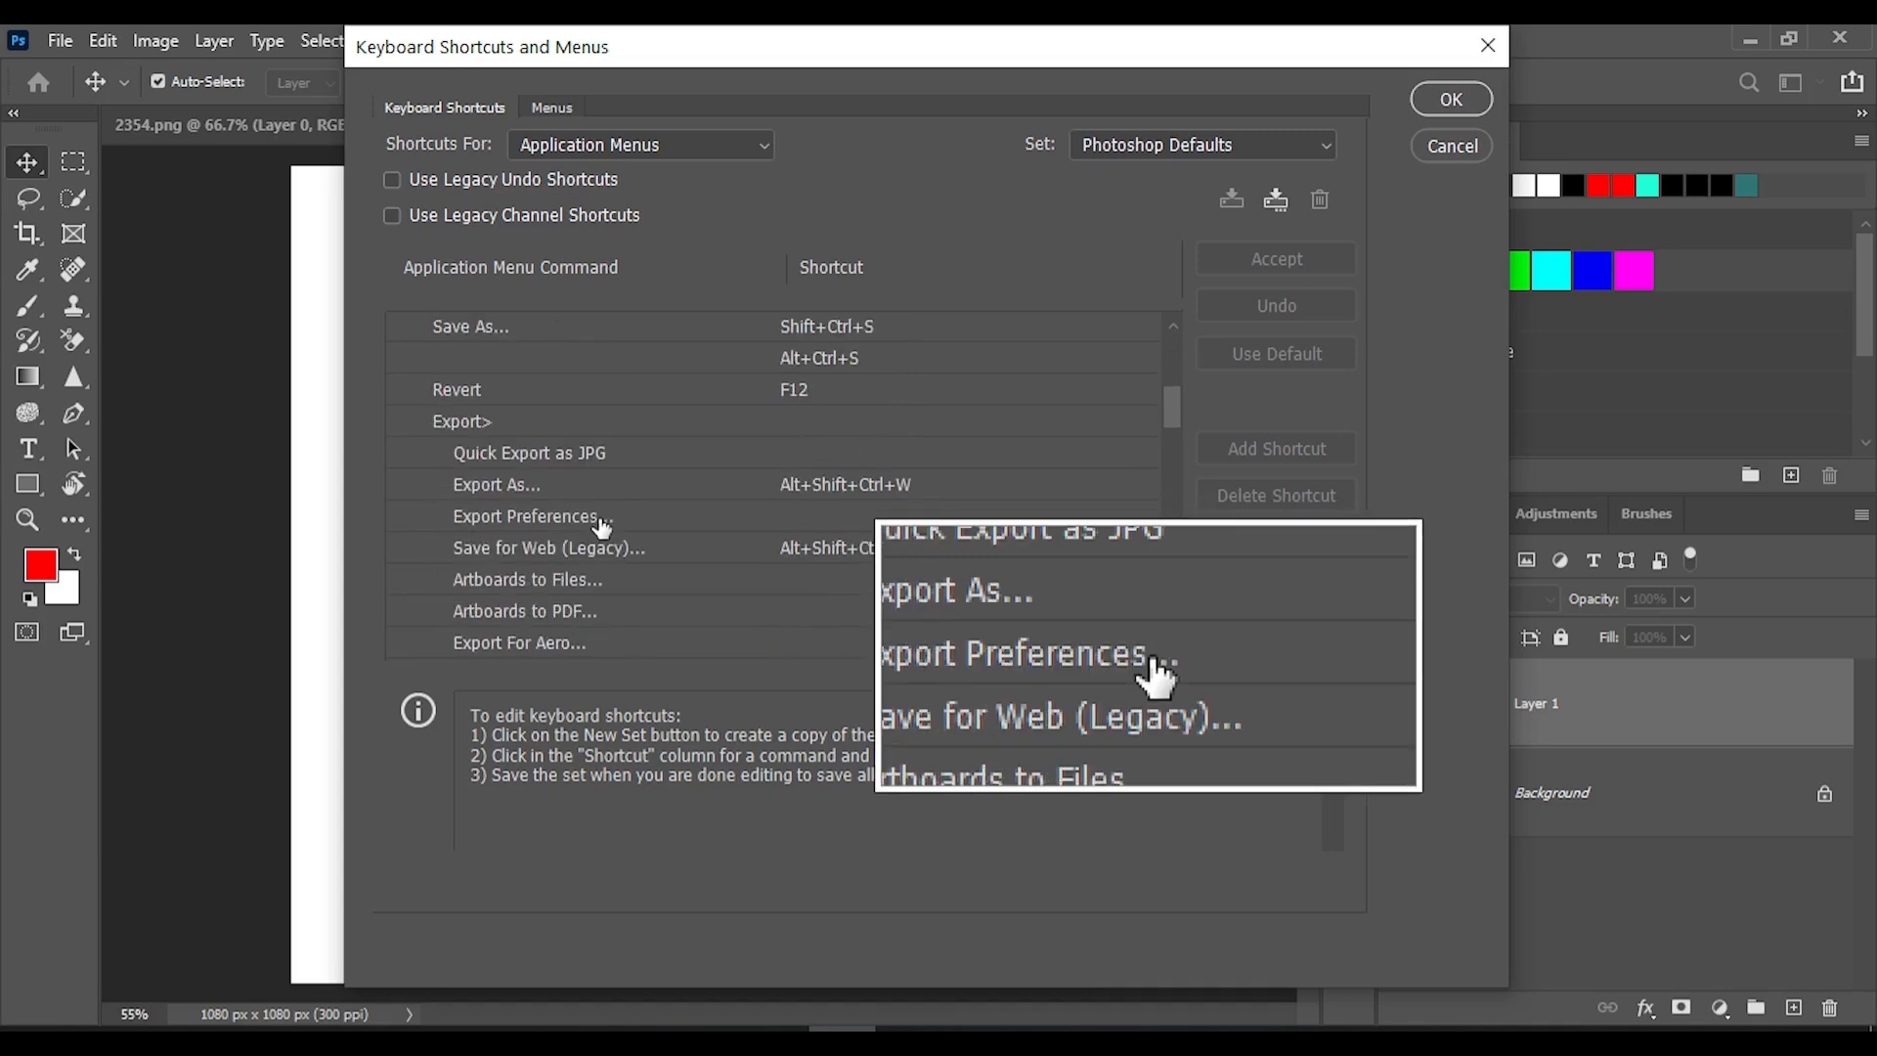
scroll(601, 528, up, 3)
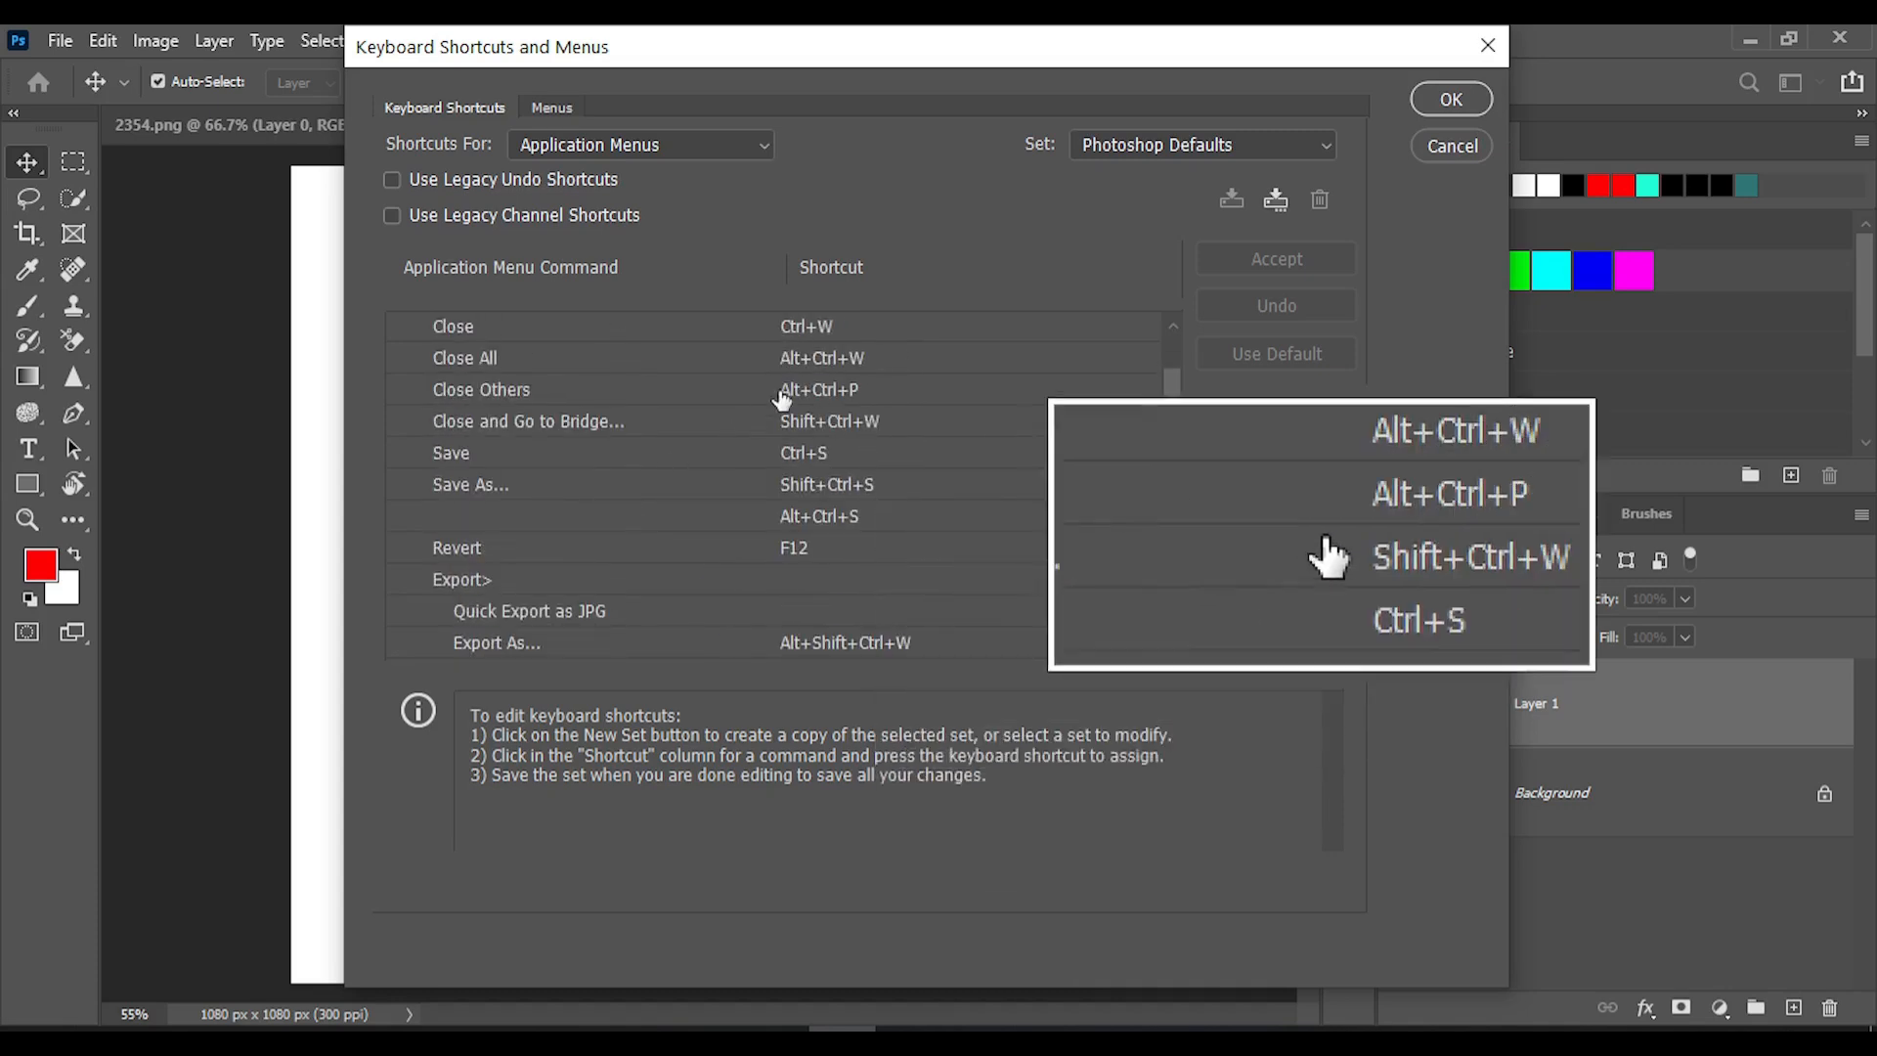
click(832, 360)
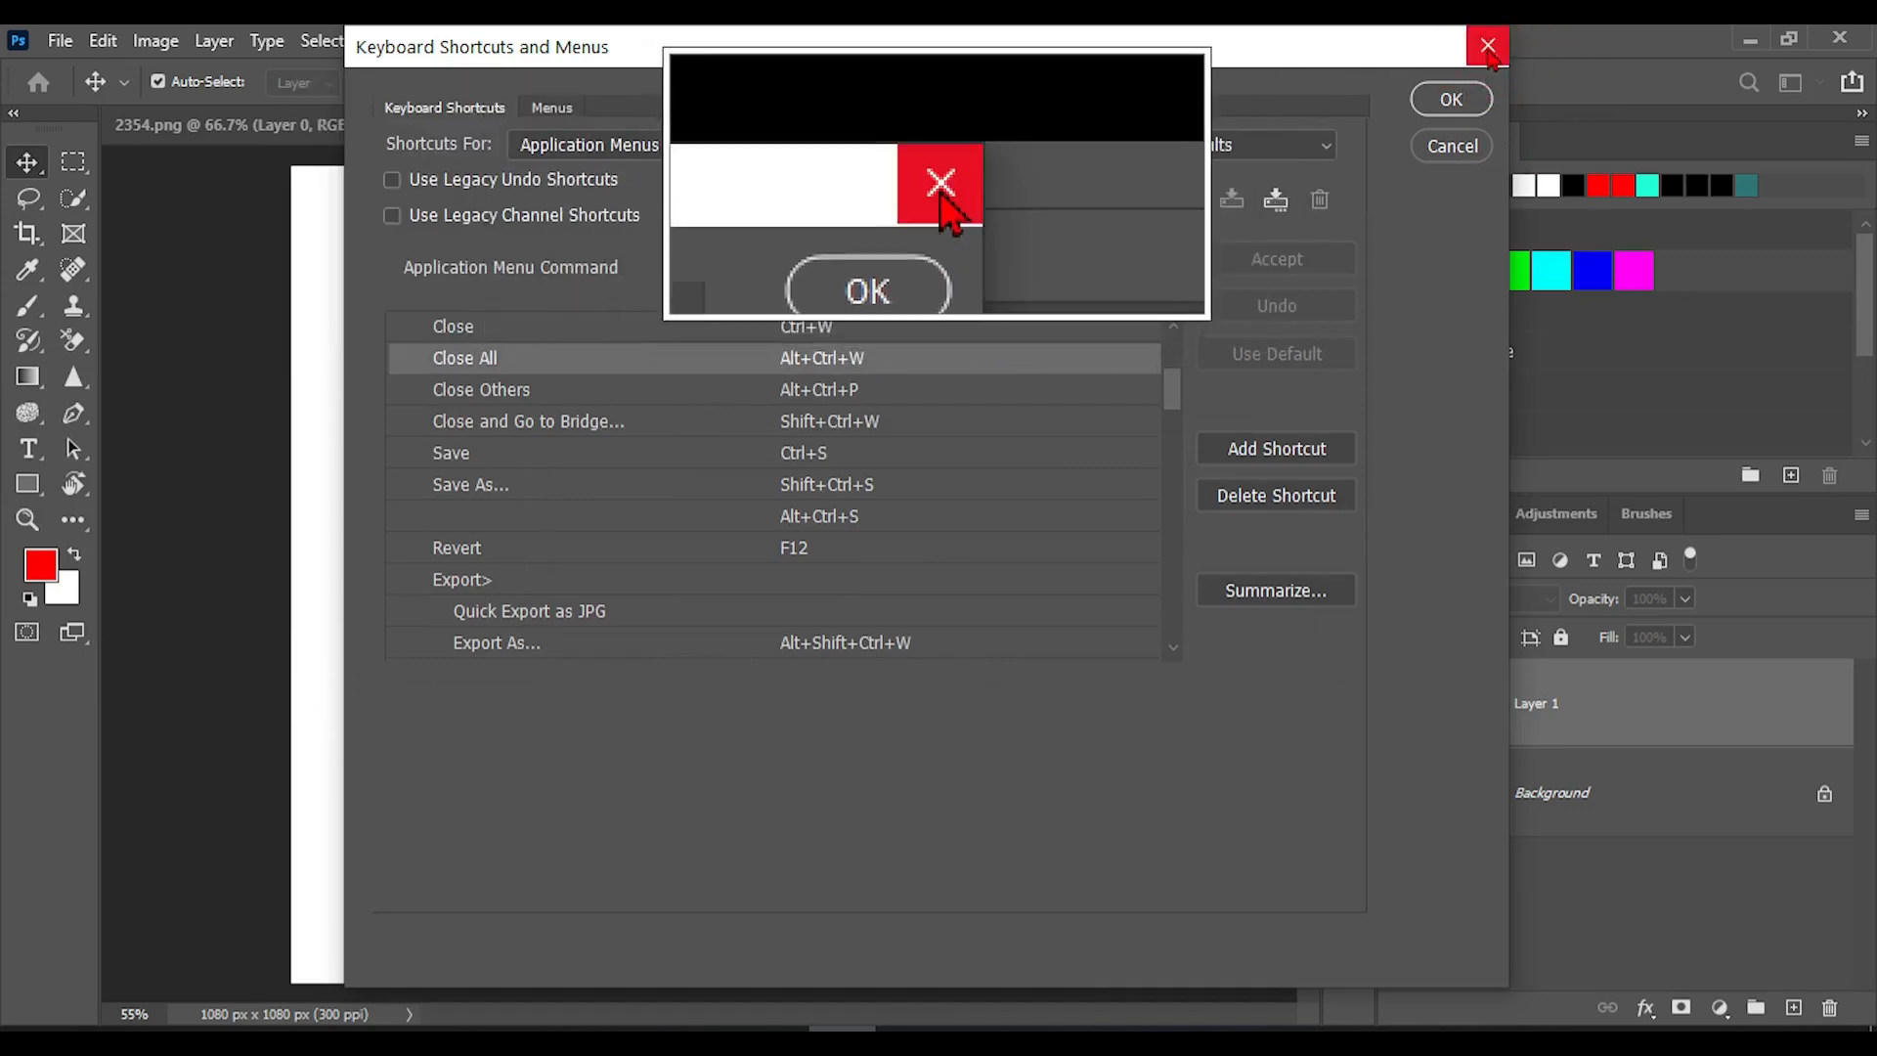
click(1488, 49)
View the visibility and color settings for the application menus and close the dialog without changes.
click(103, 40)
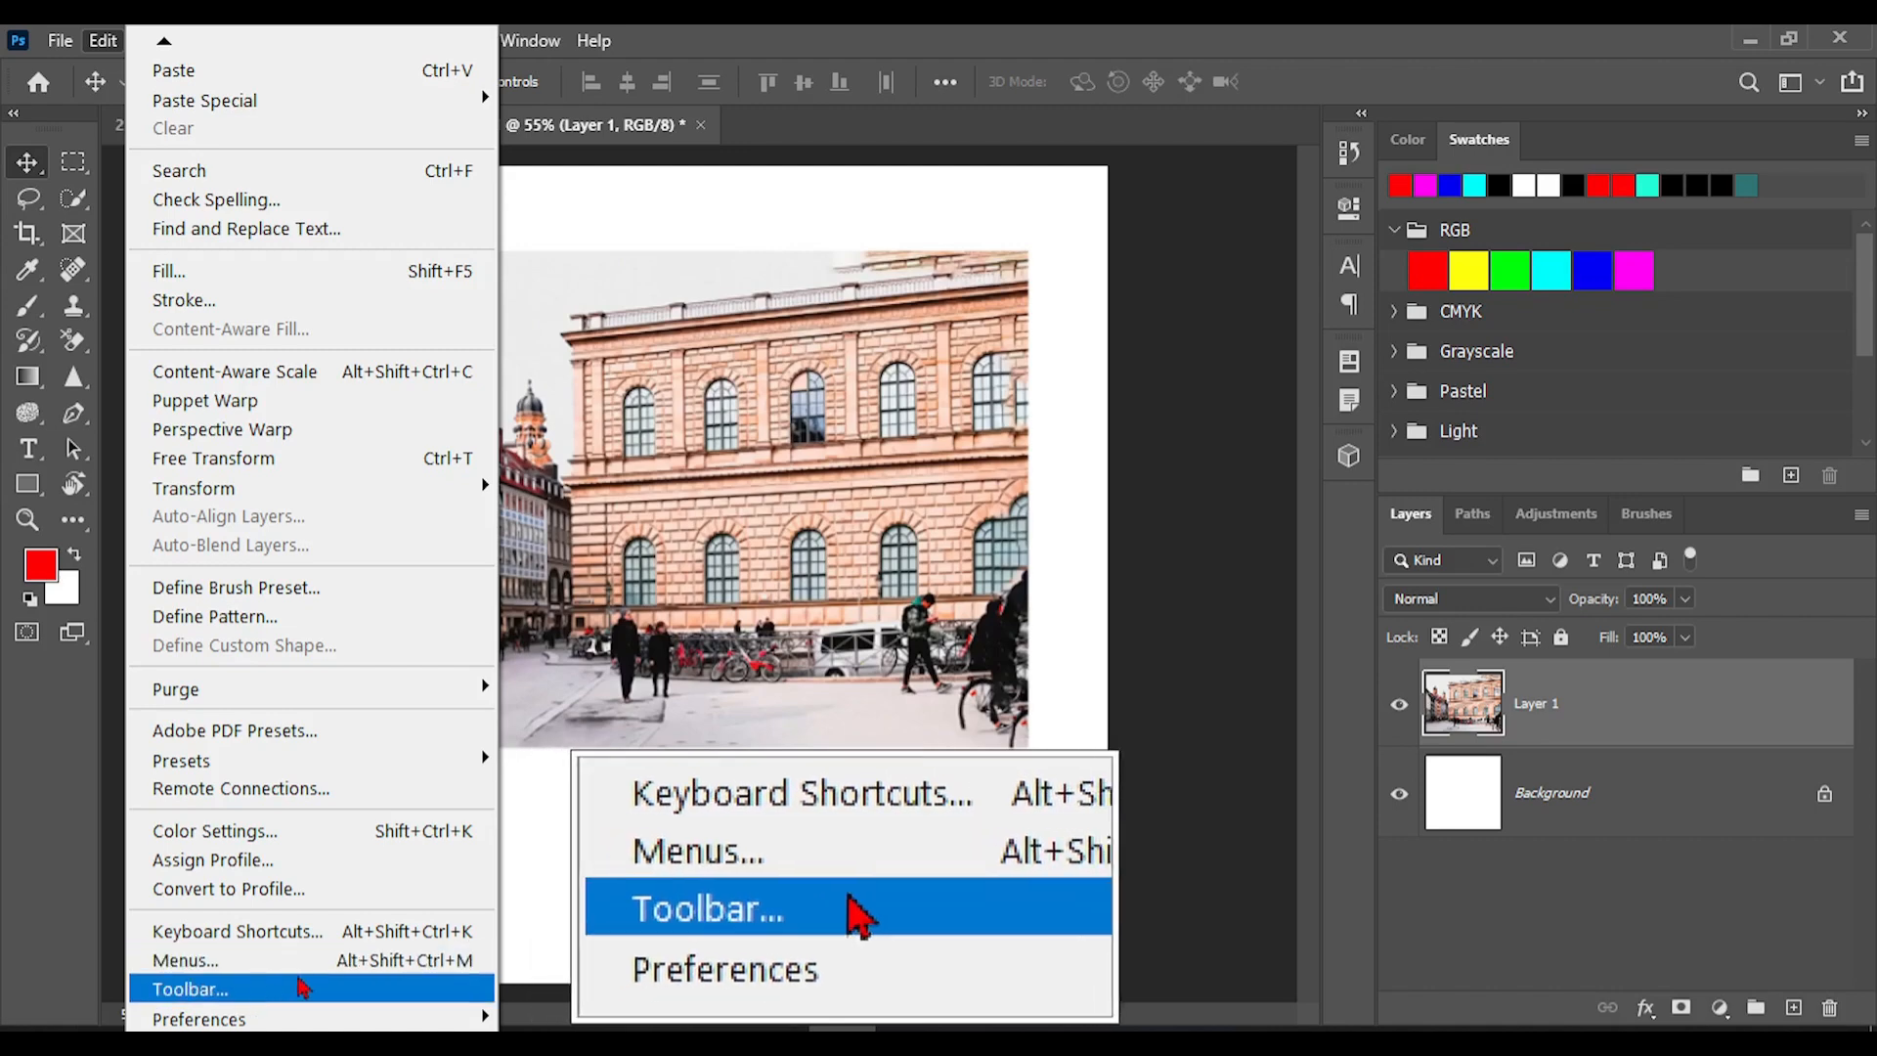
click(308, 963)
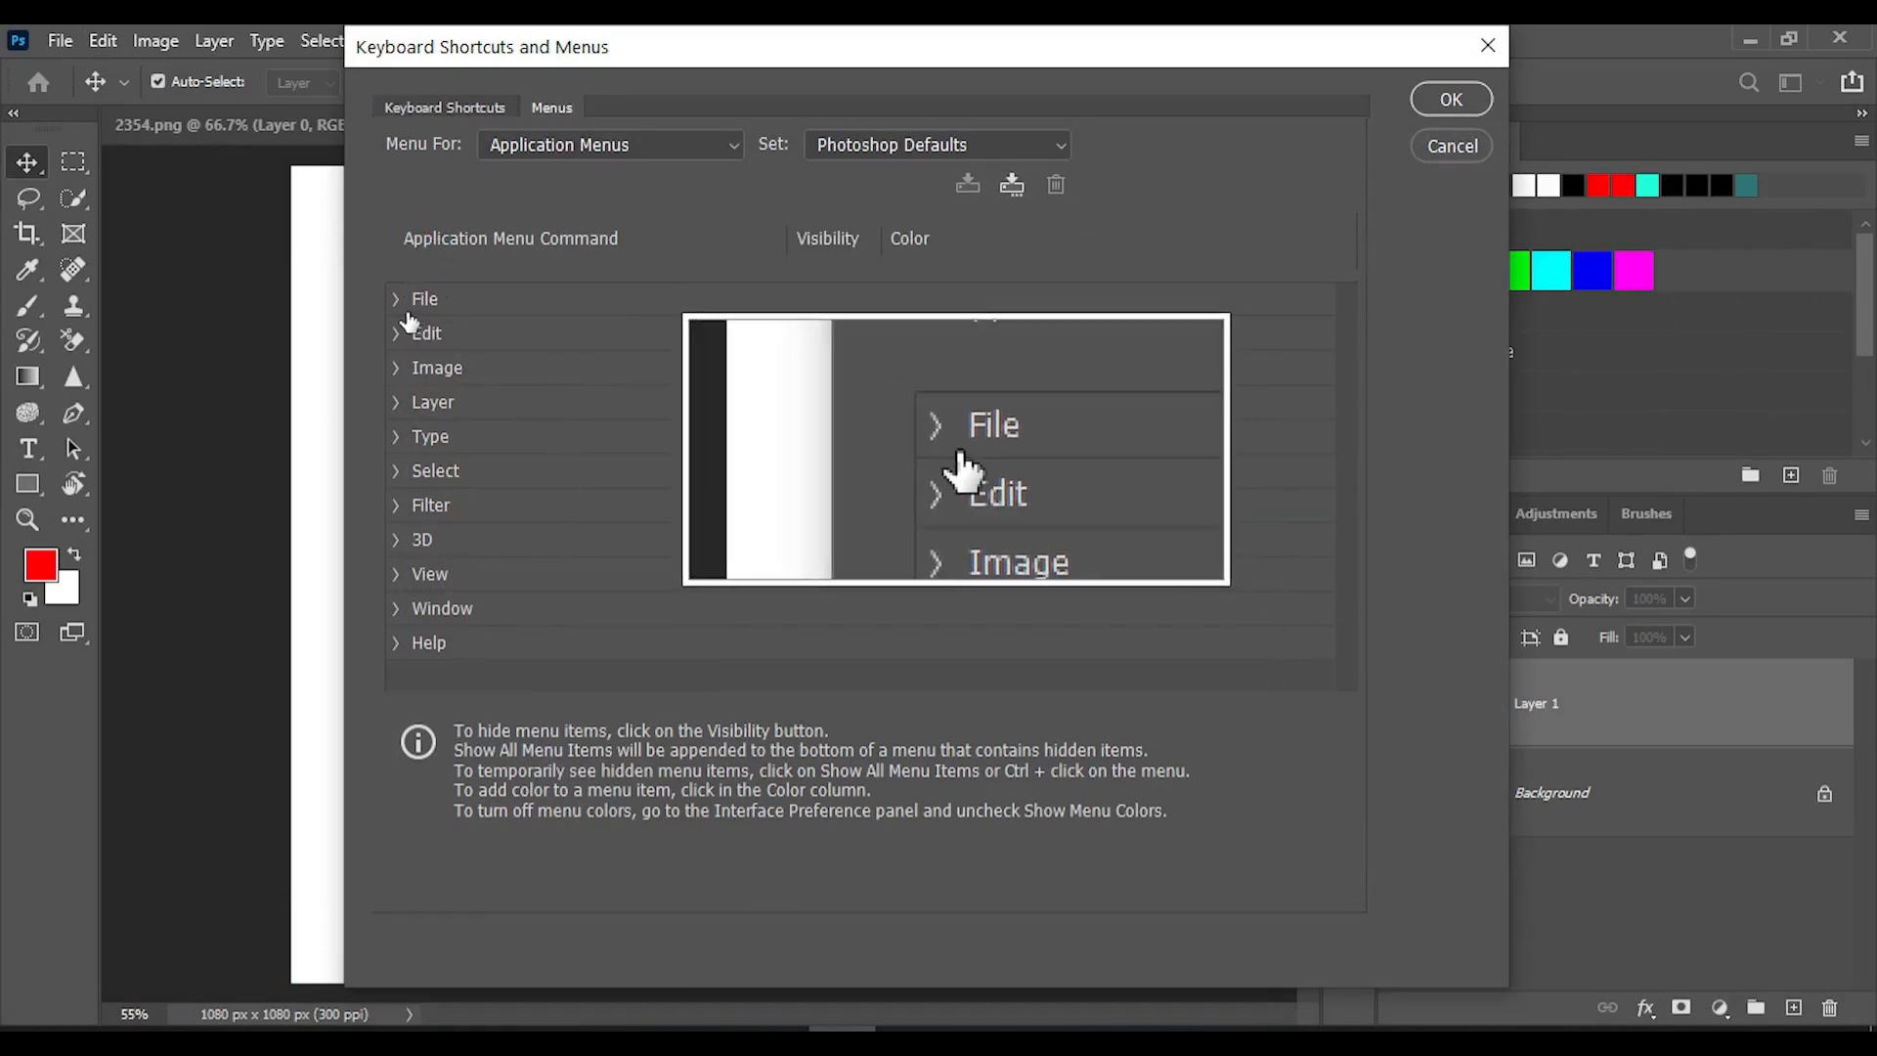
click(1487, 45)
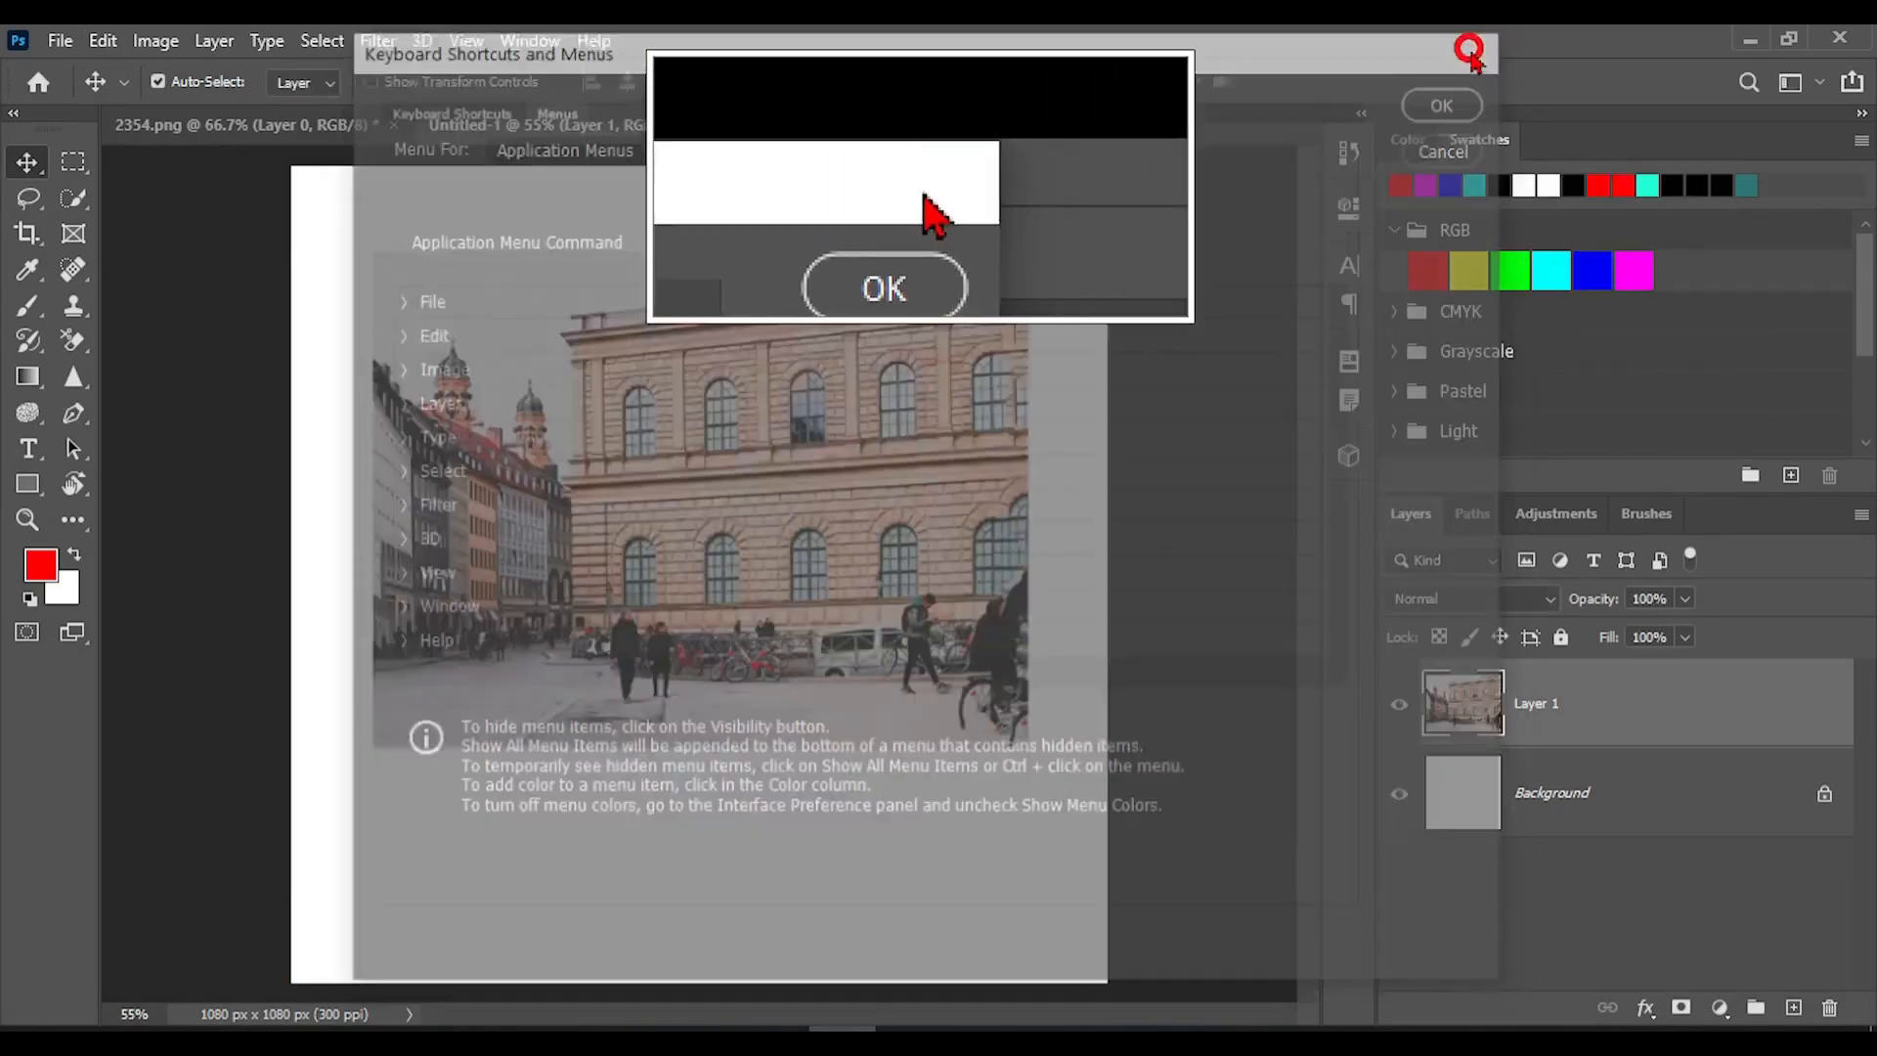
Look over the tool groups in Customize Toolbar, reopen the dialog from the toolbar's Edit Toolbar option, and close it without changes.
click(103, 40)
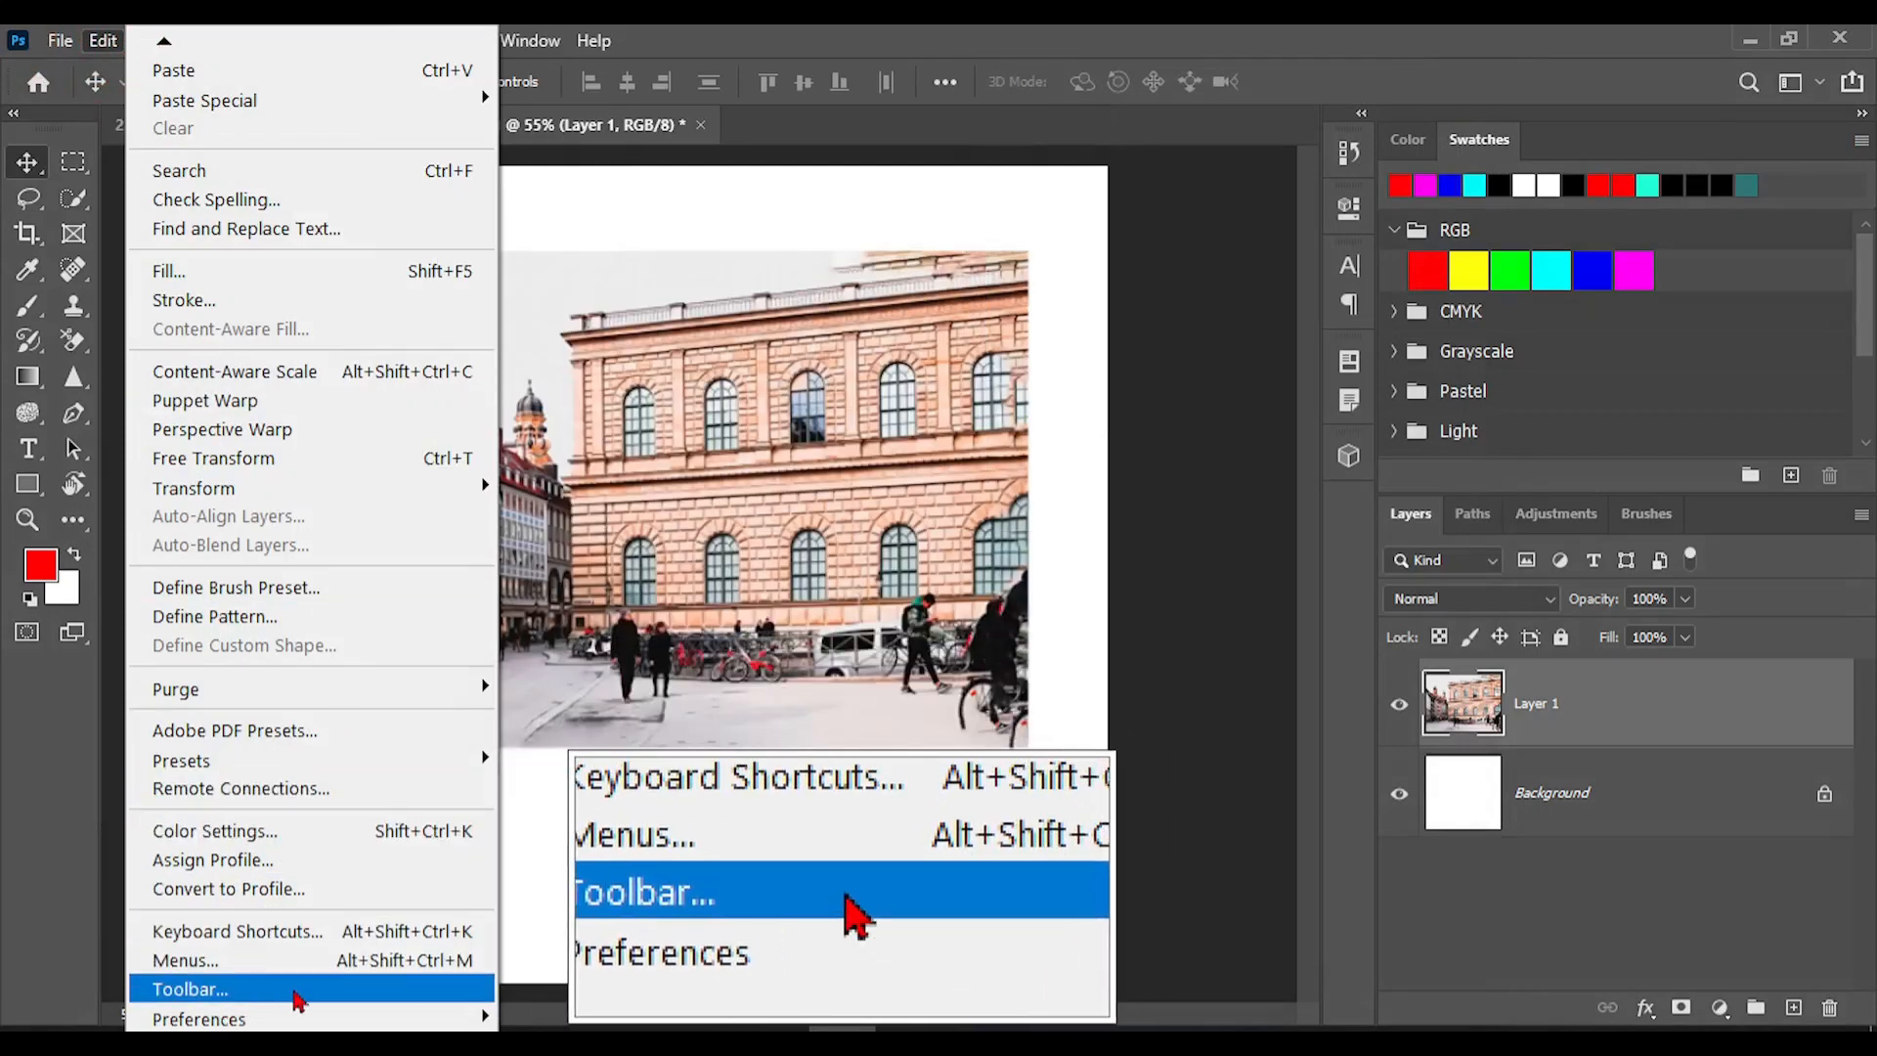
click(296, 993)
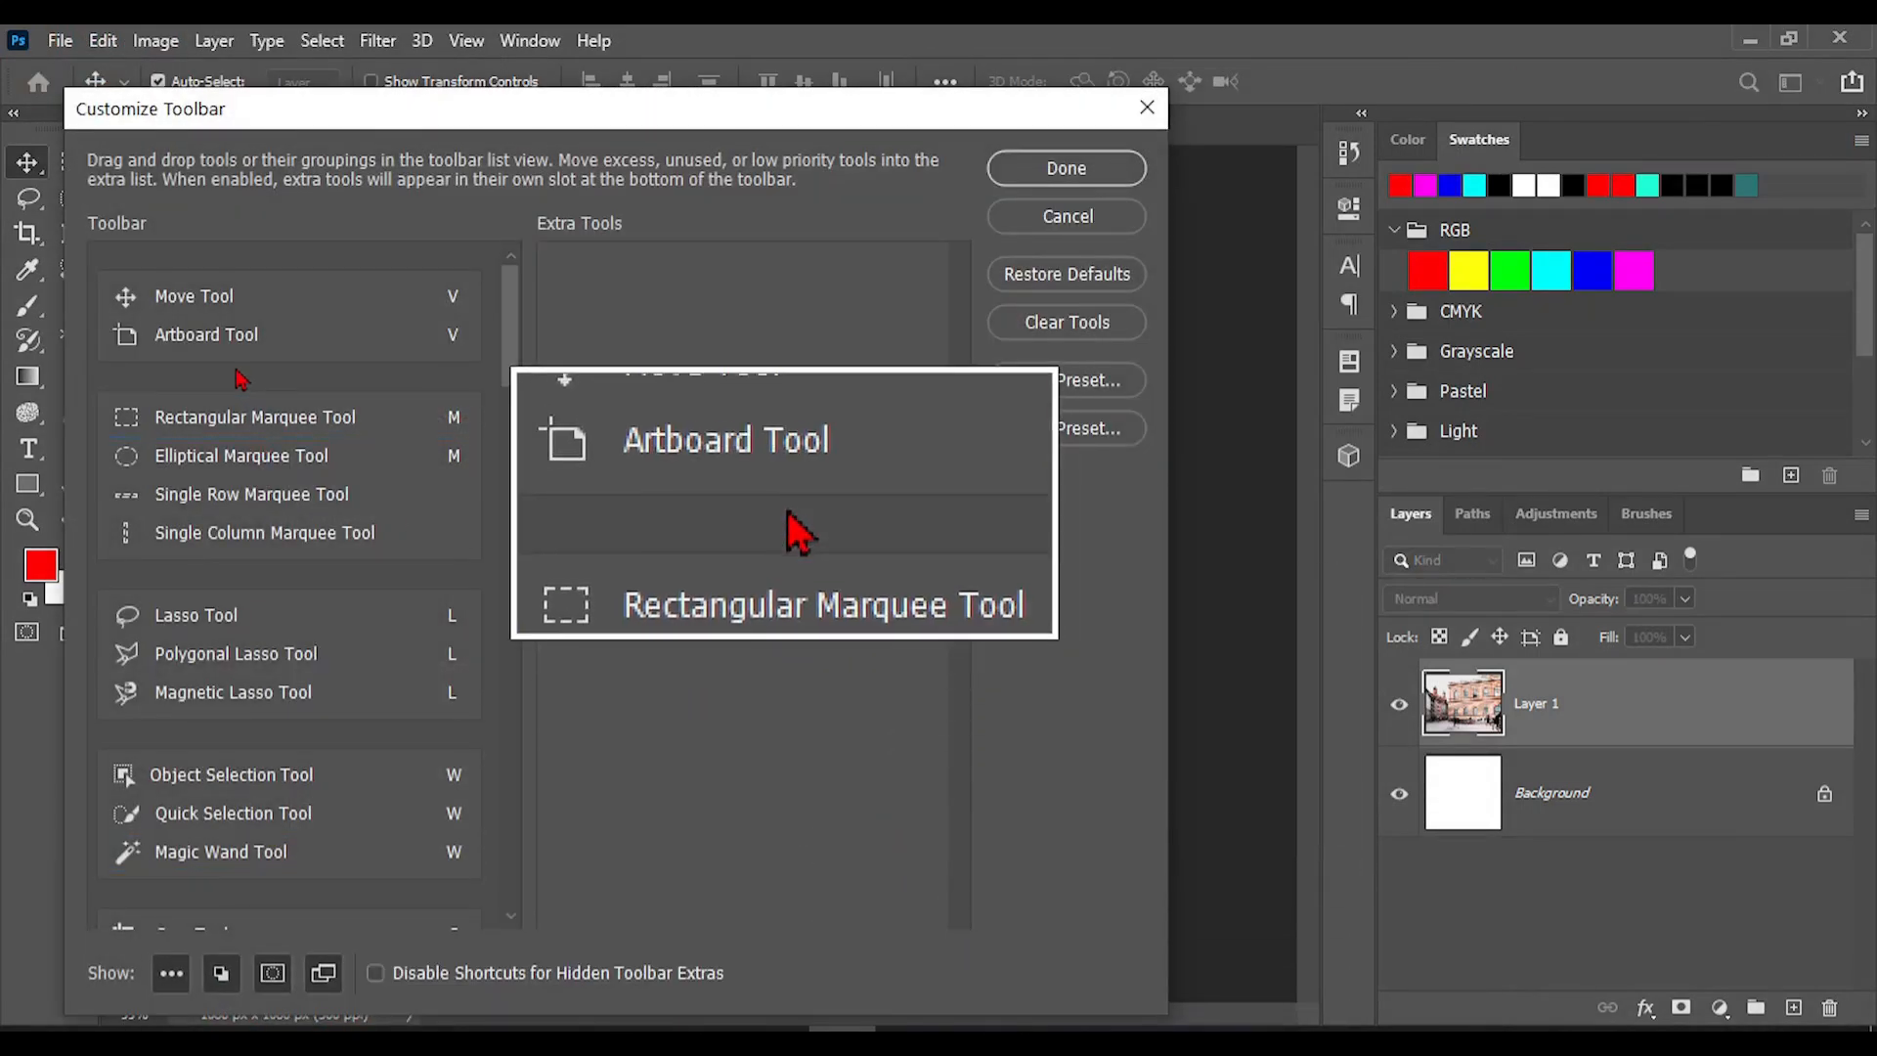
scroll(375, 487, down, 3)
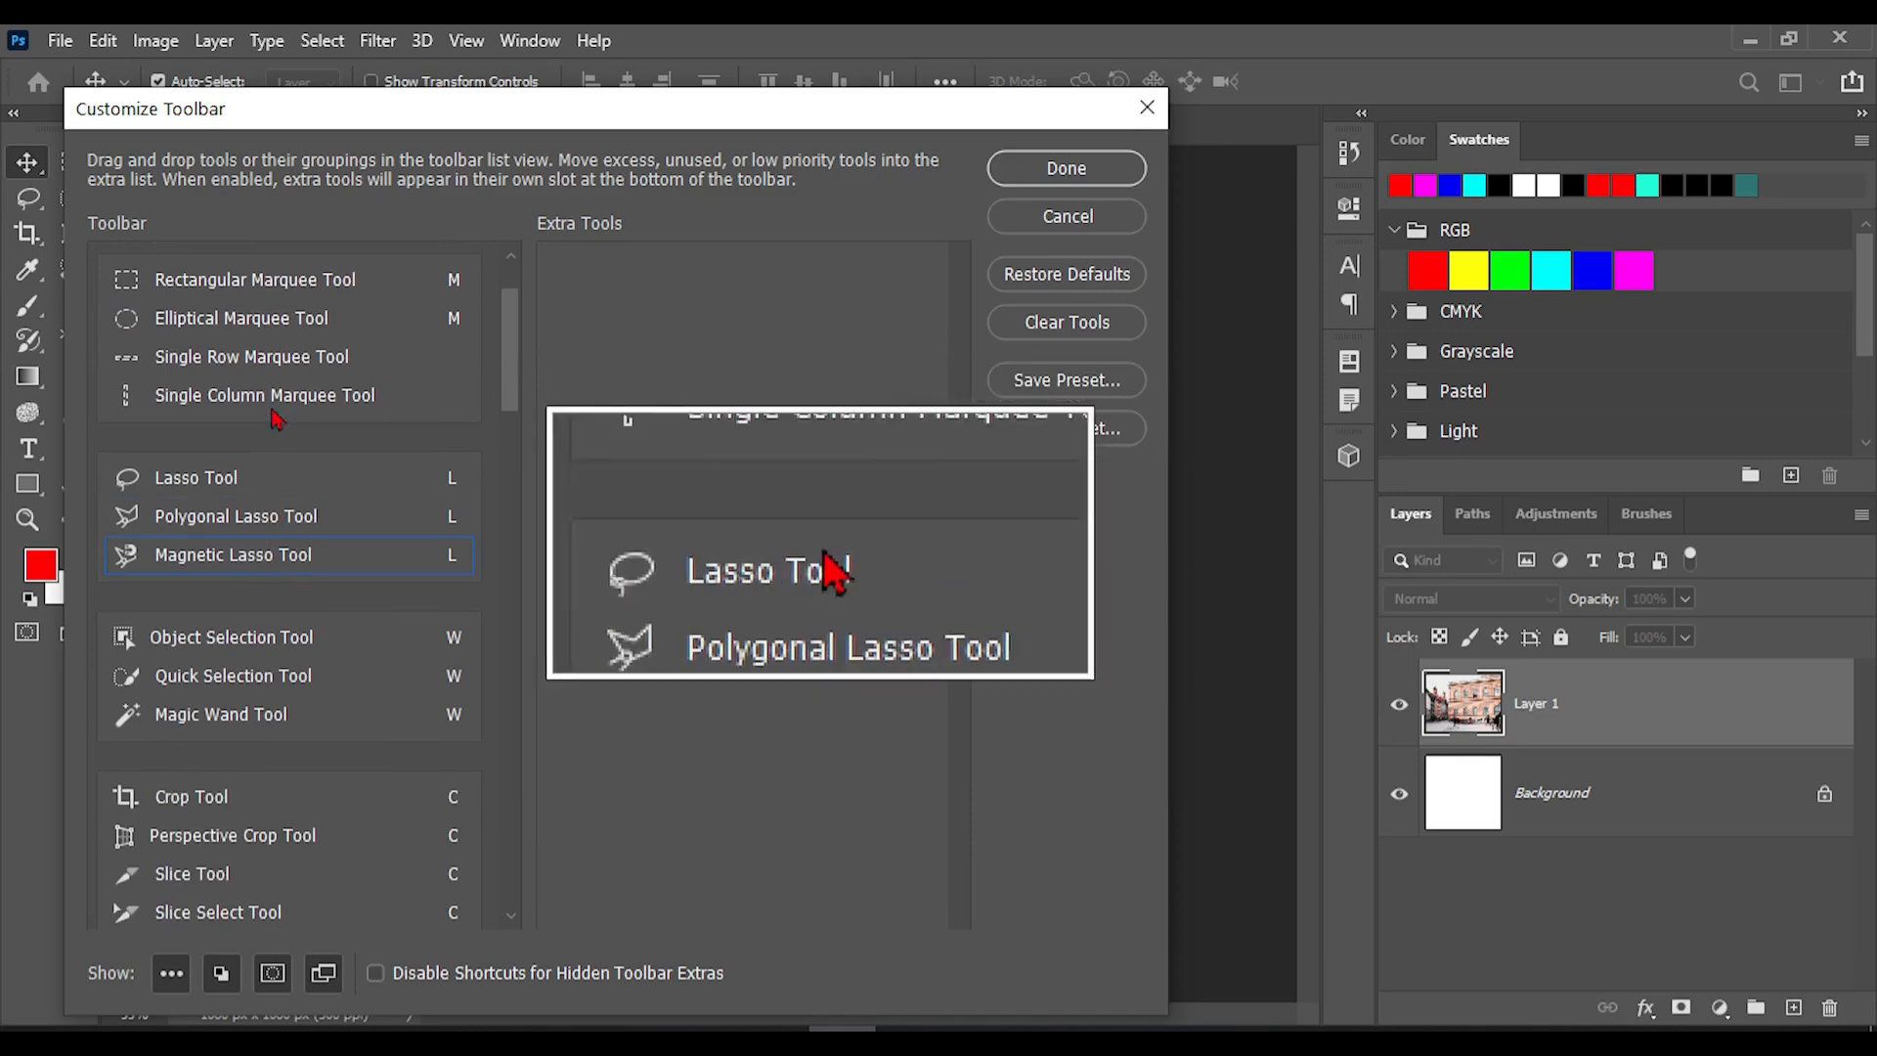
click(1066, 168)
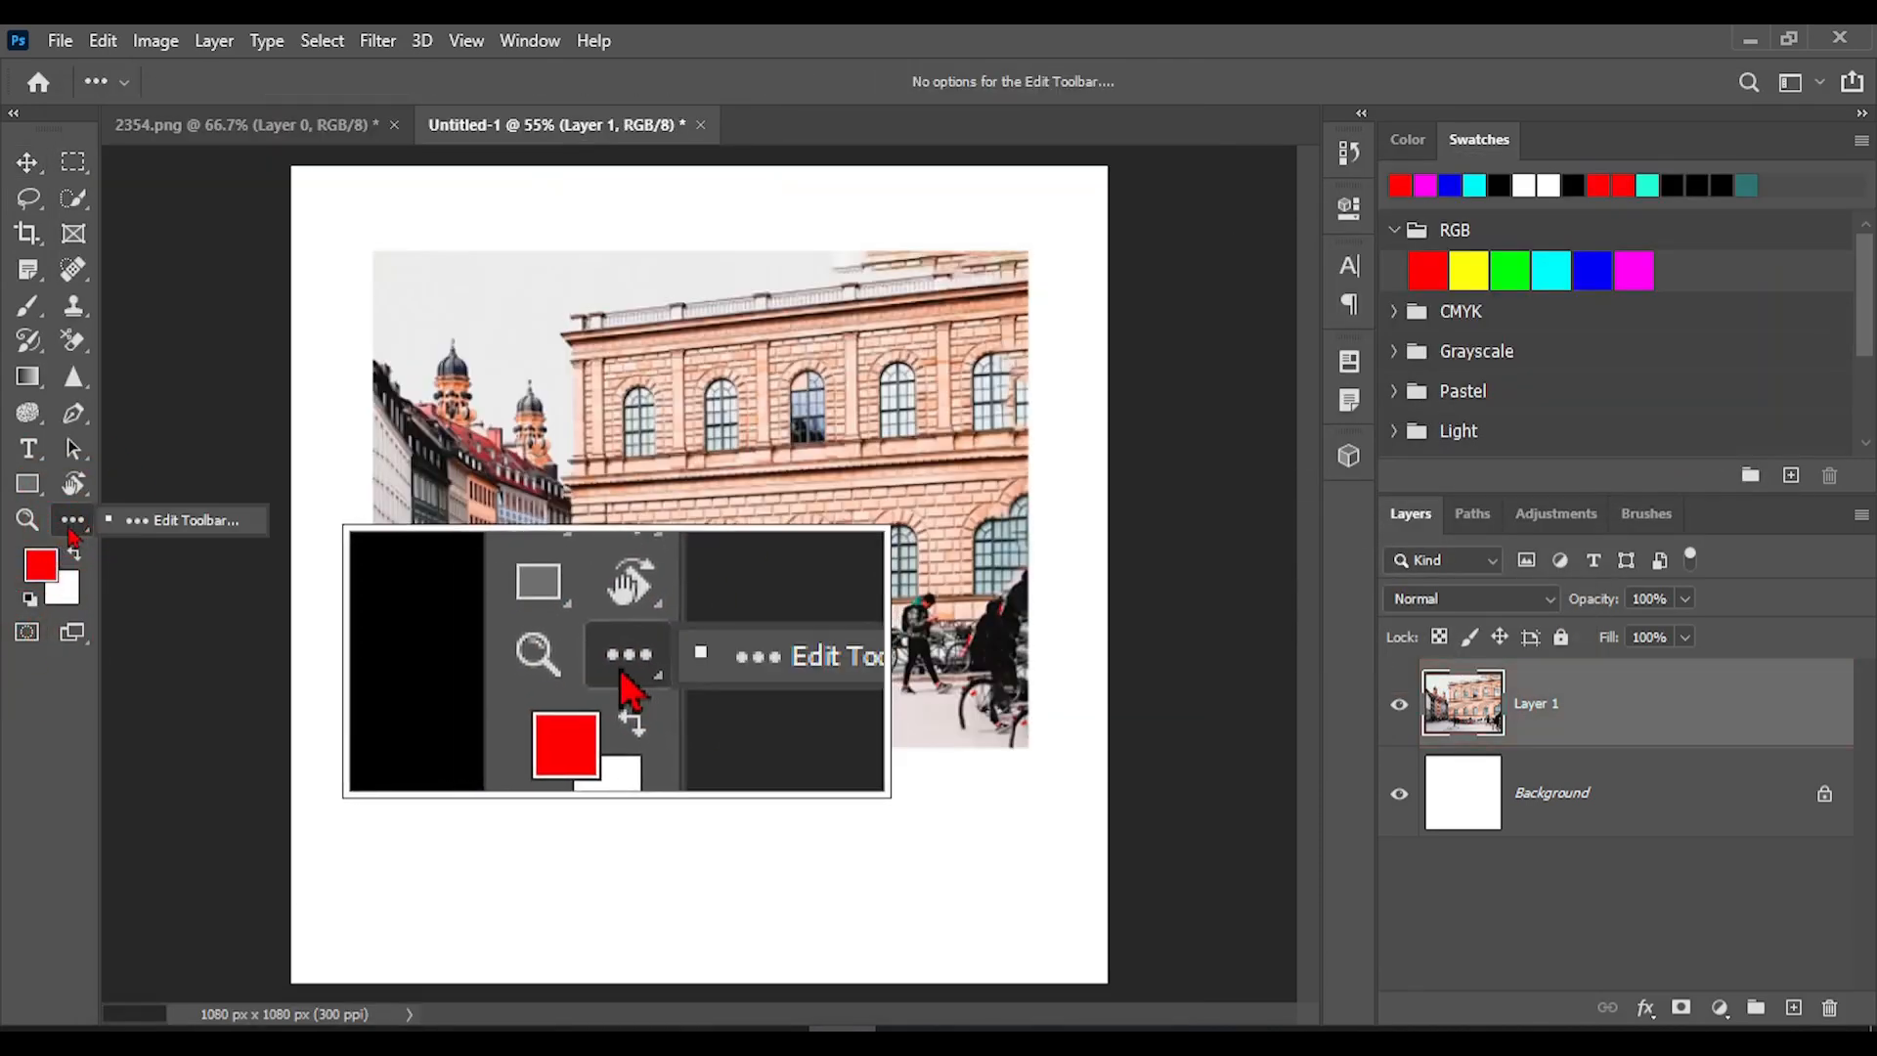
click(200, 526)
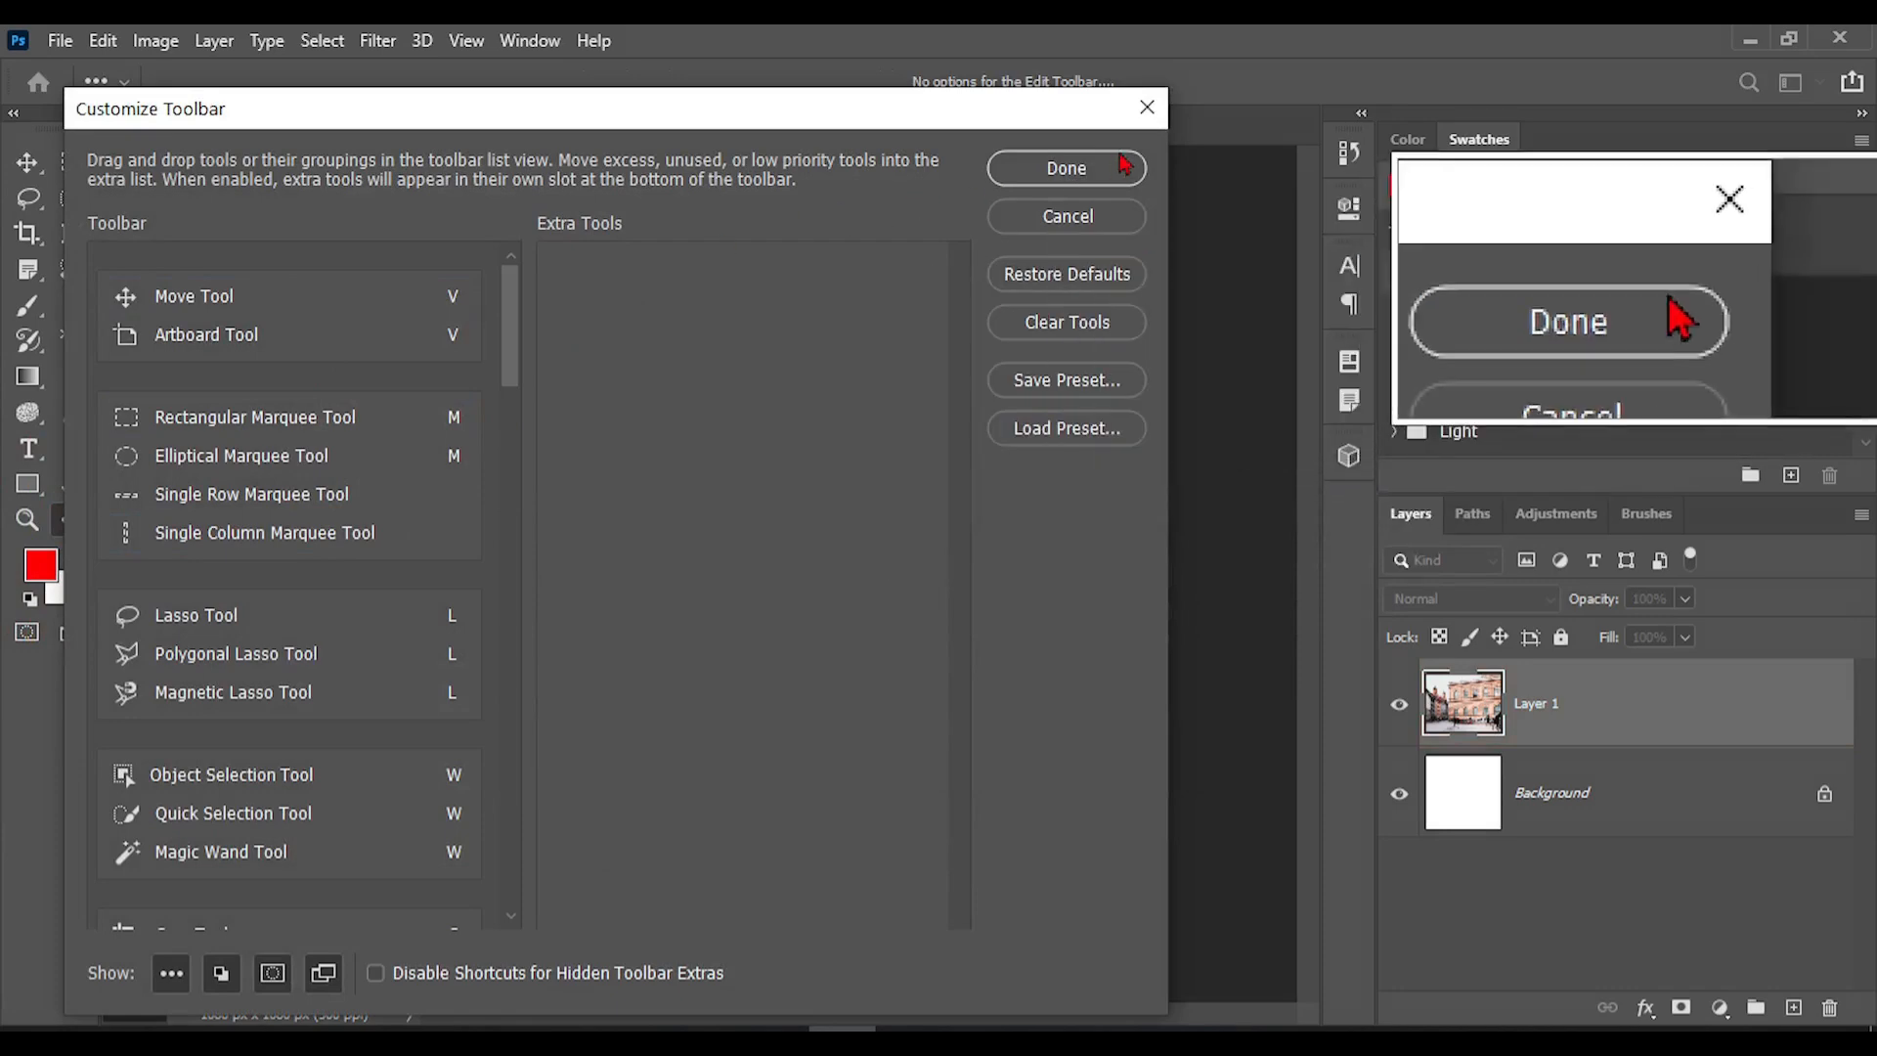
click(1148, 127)
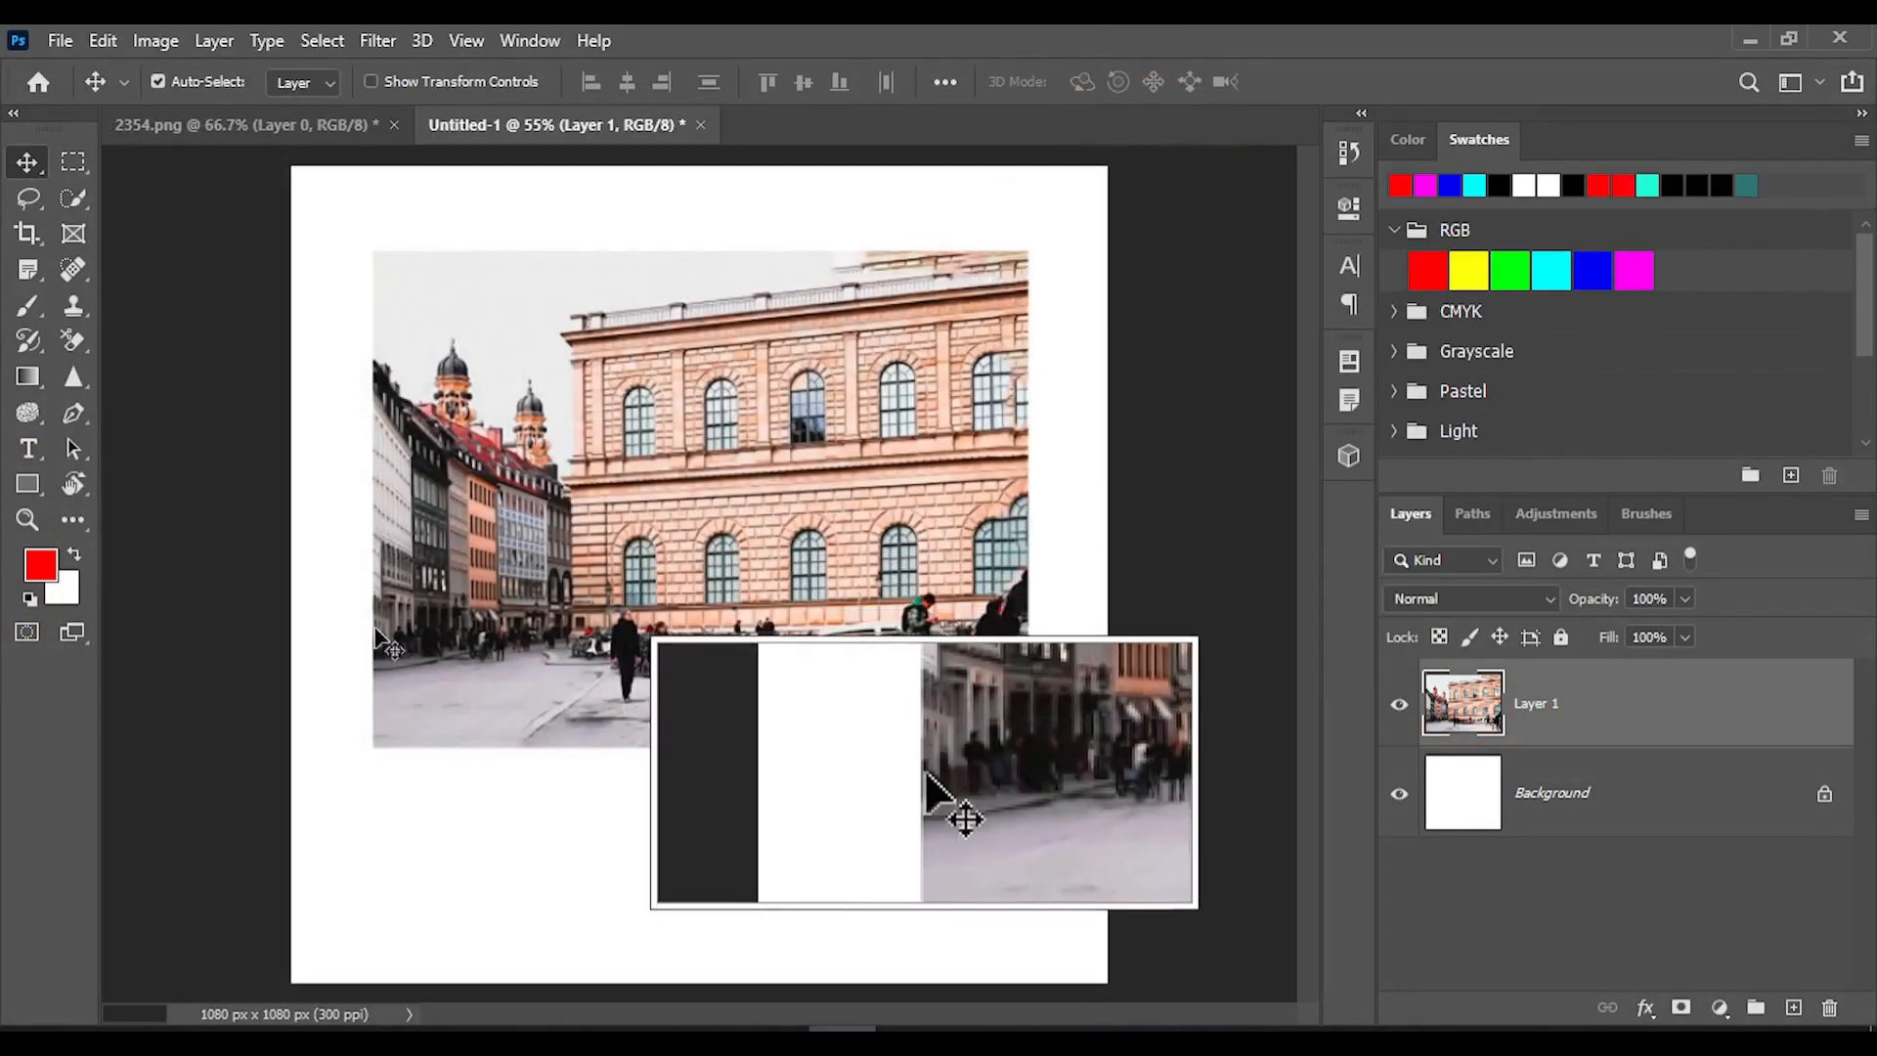
View the General preferences, try the lightest color theme in the Interface preferences, and switch back to the second-darkest theme.
click(104, 40)
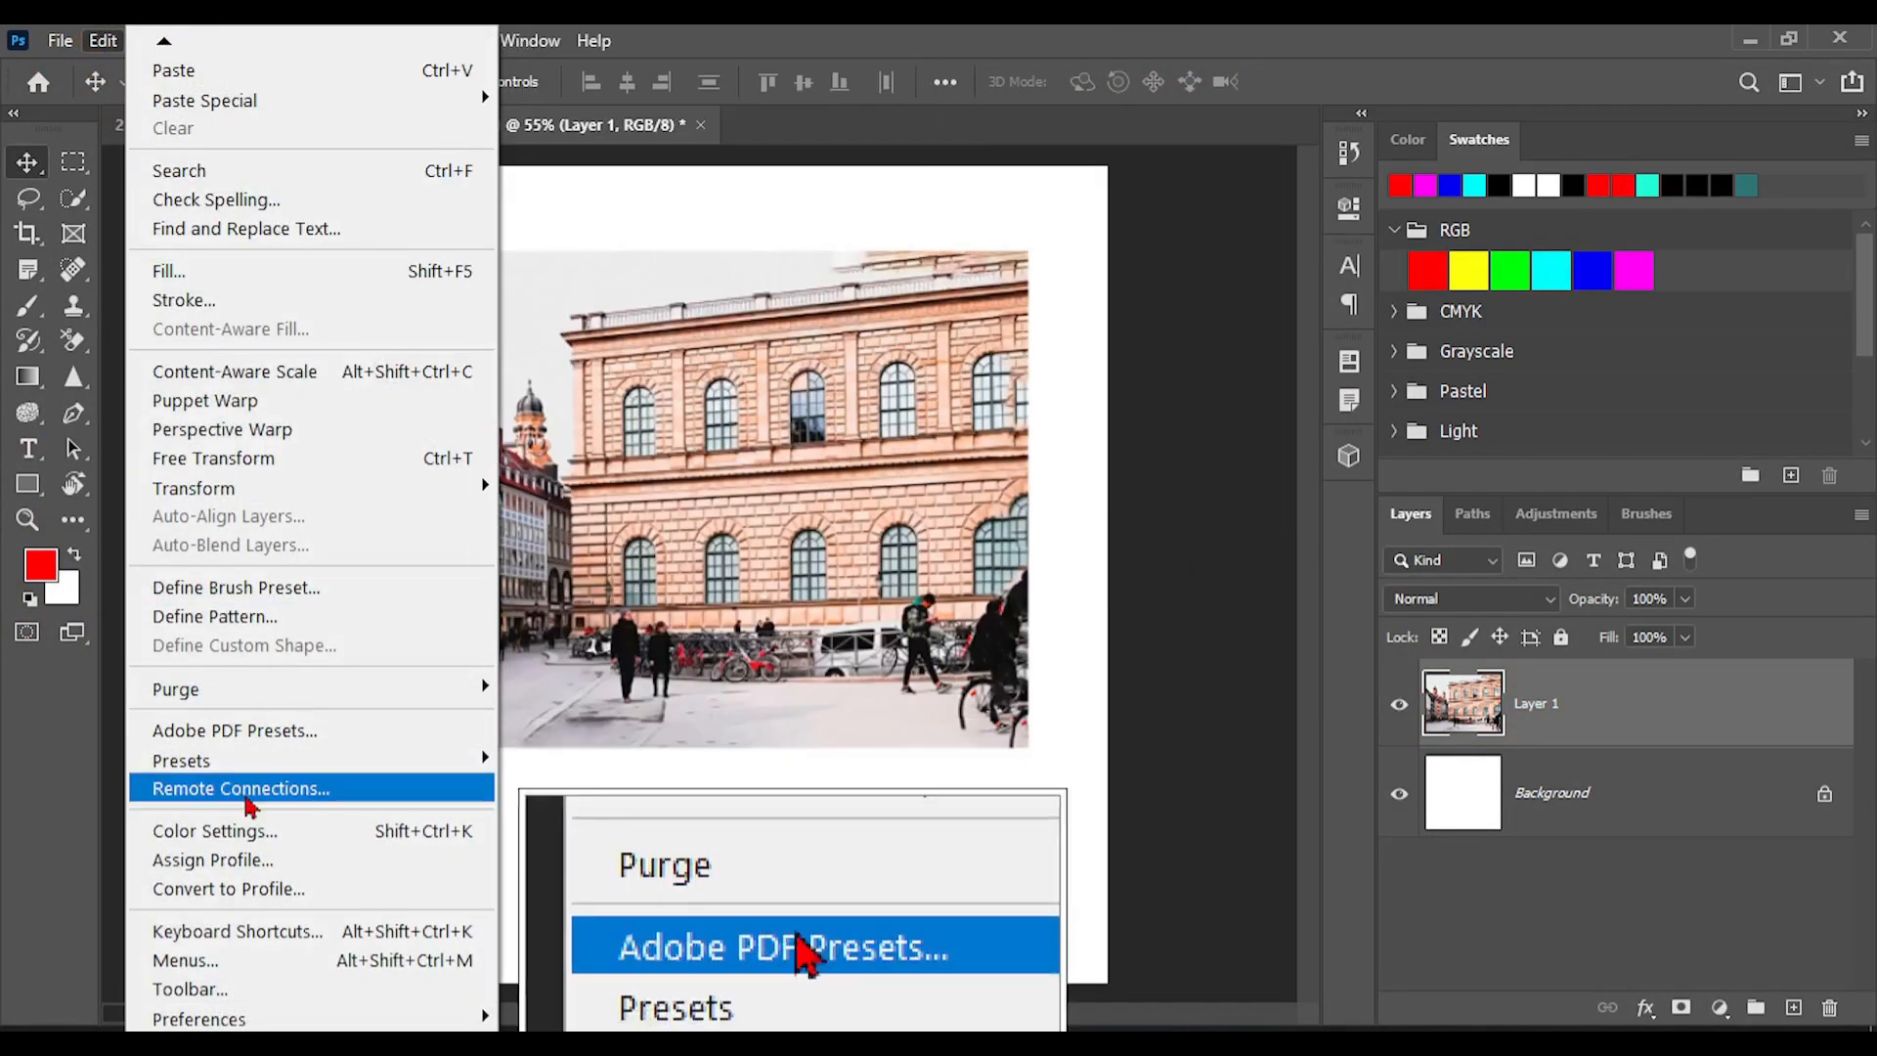
mouse_move(256, 1023)
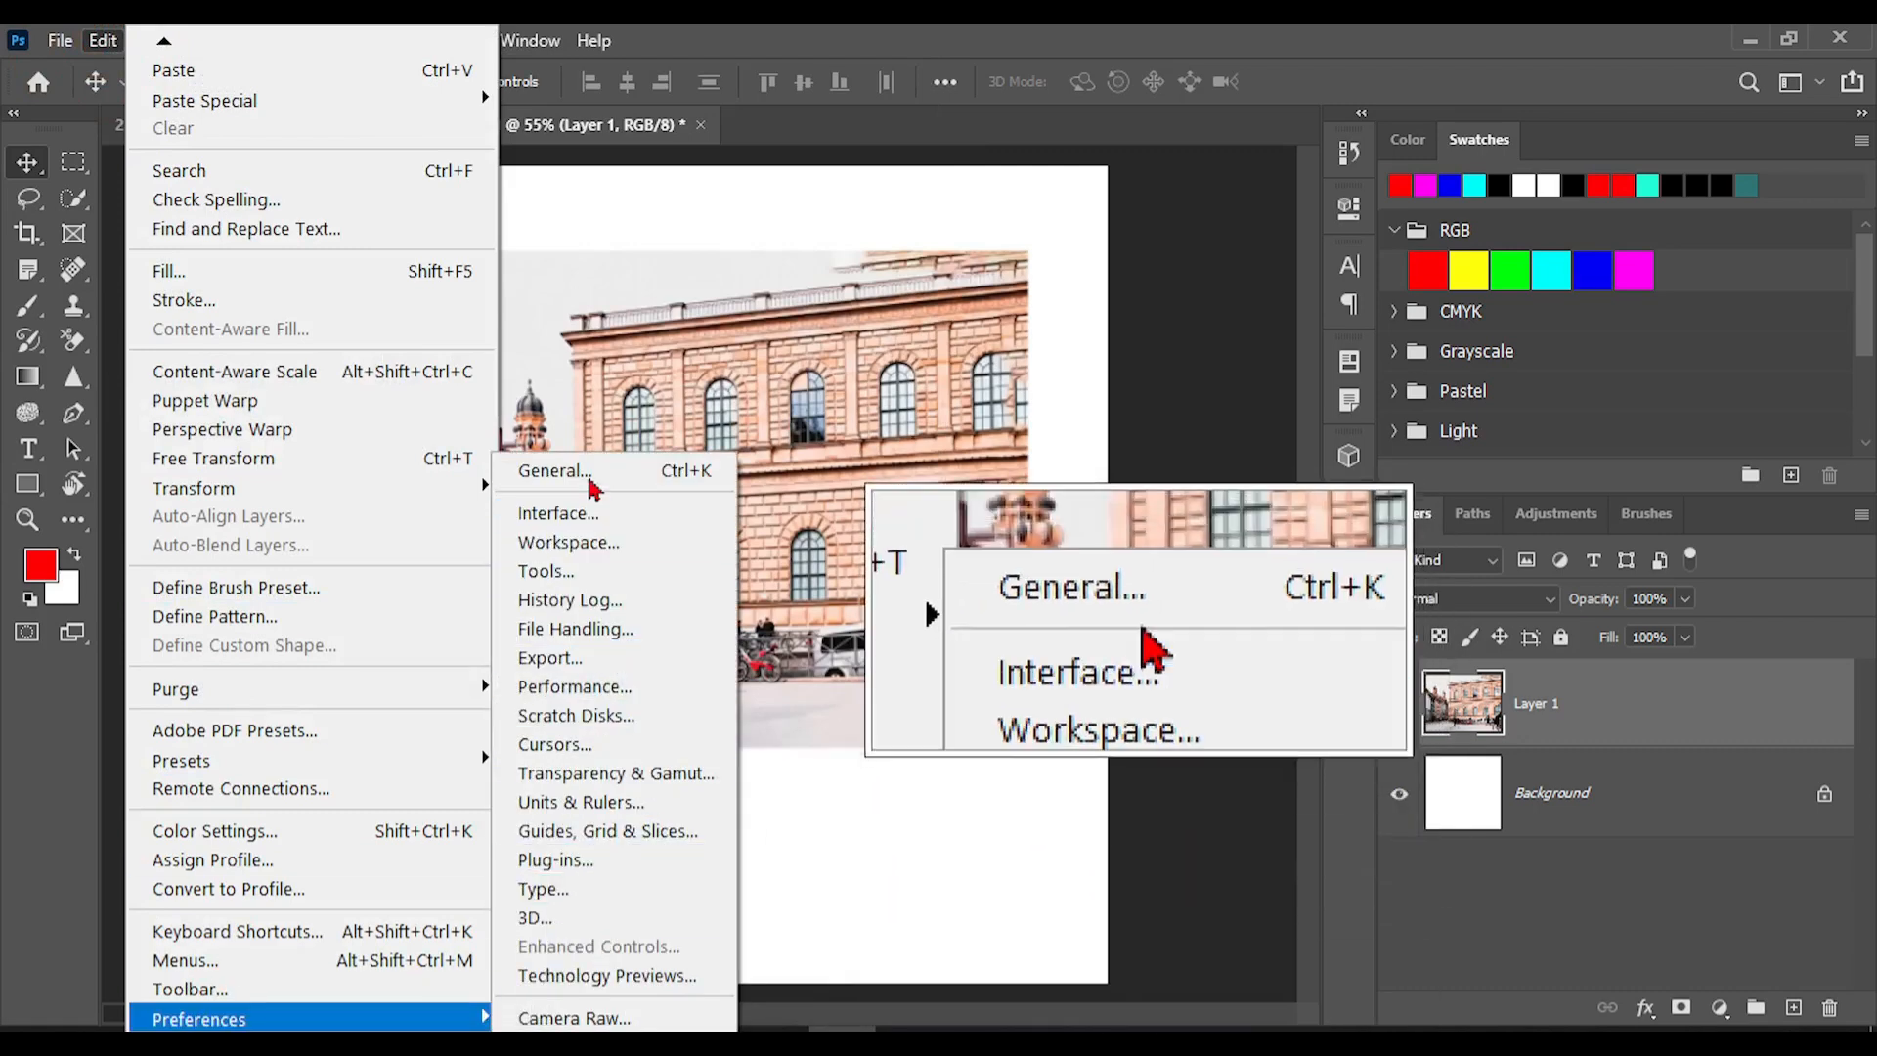
click(606, 473)
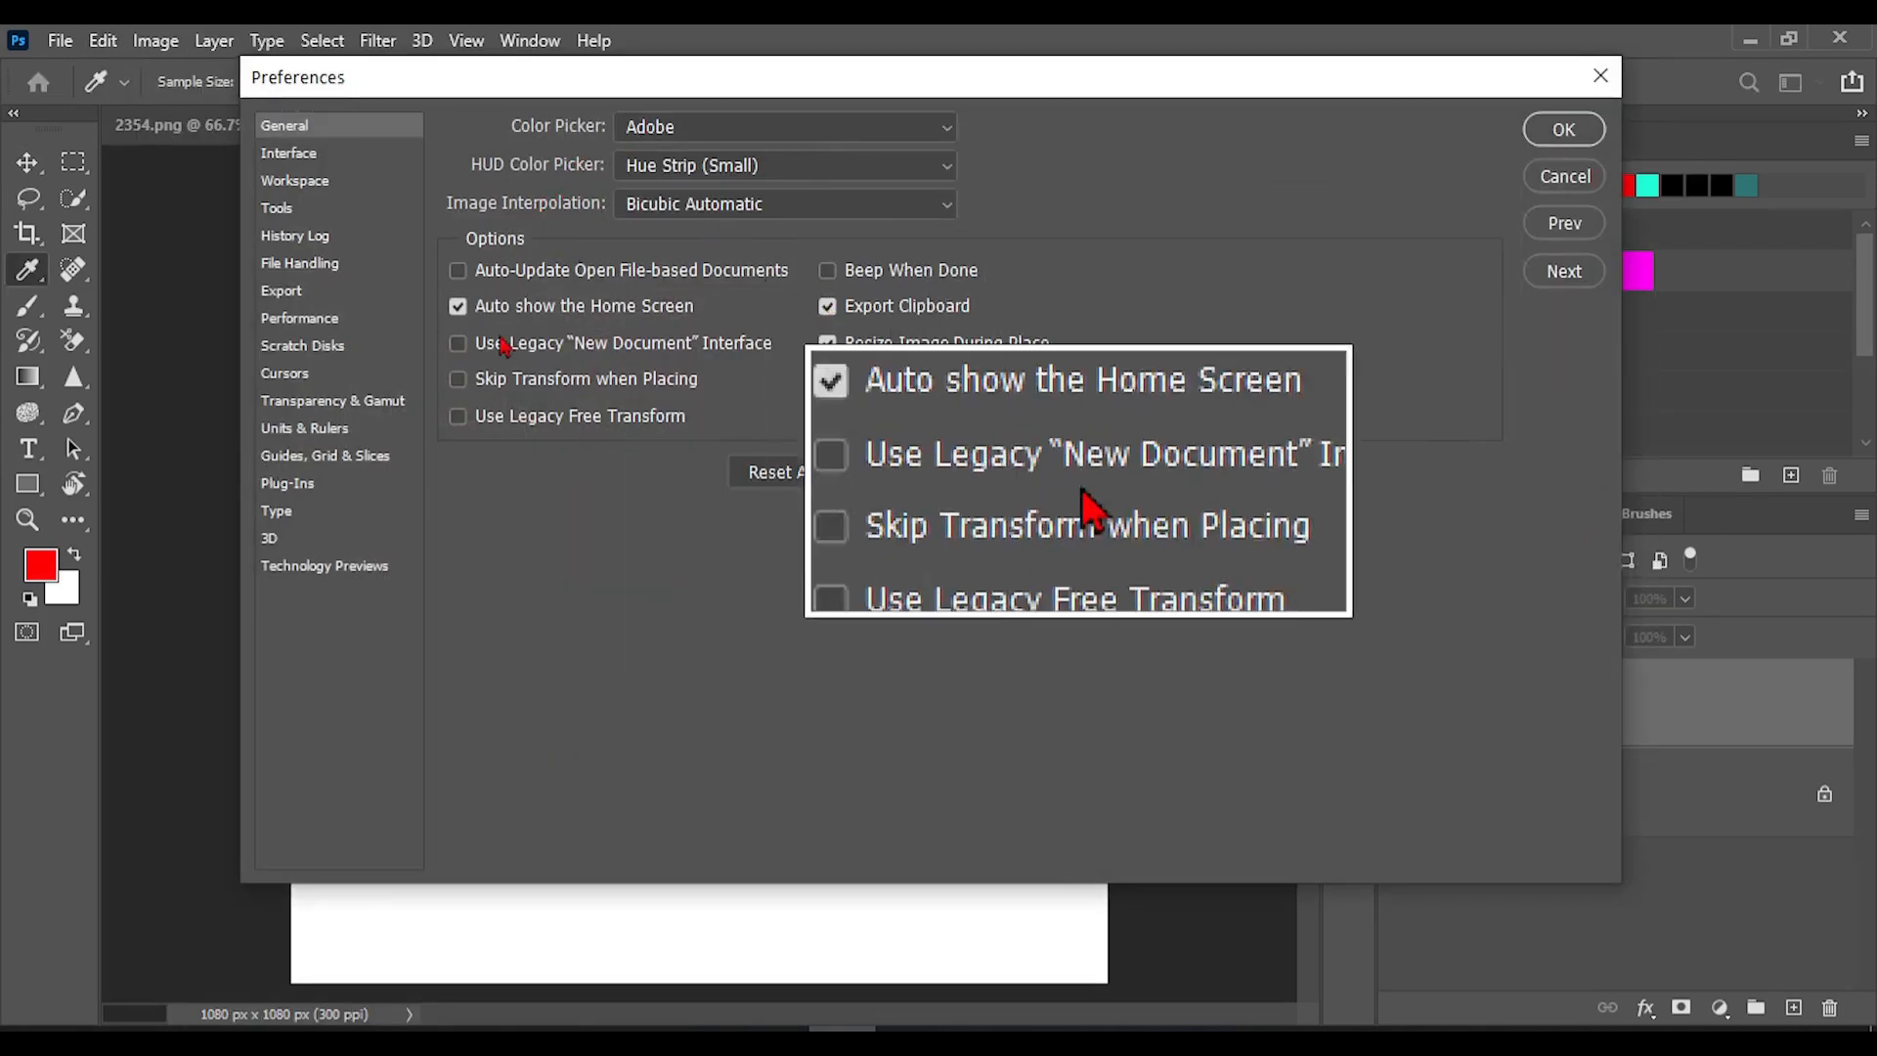
click(293, 154)
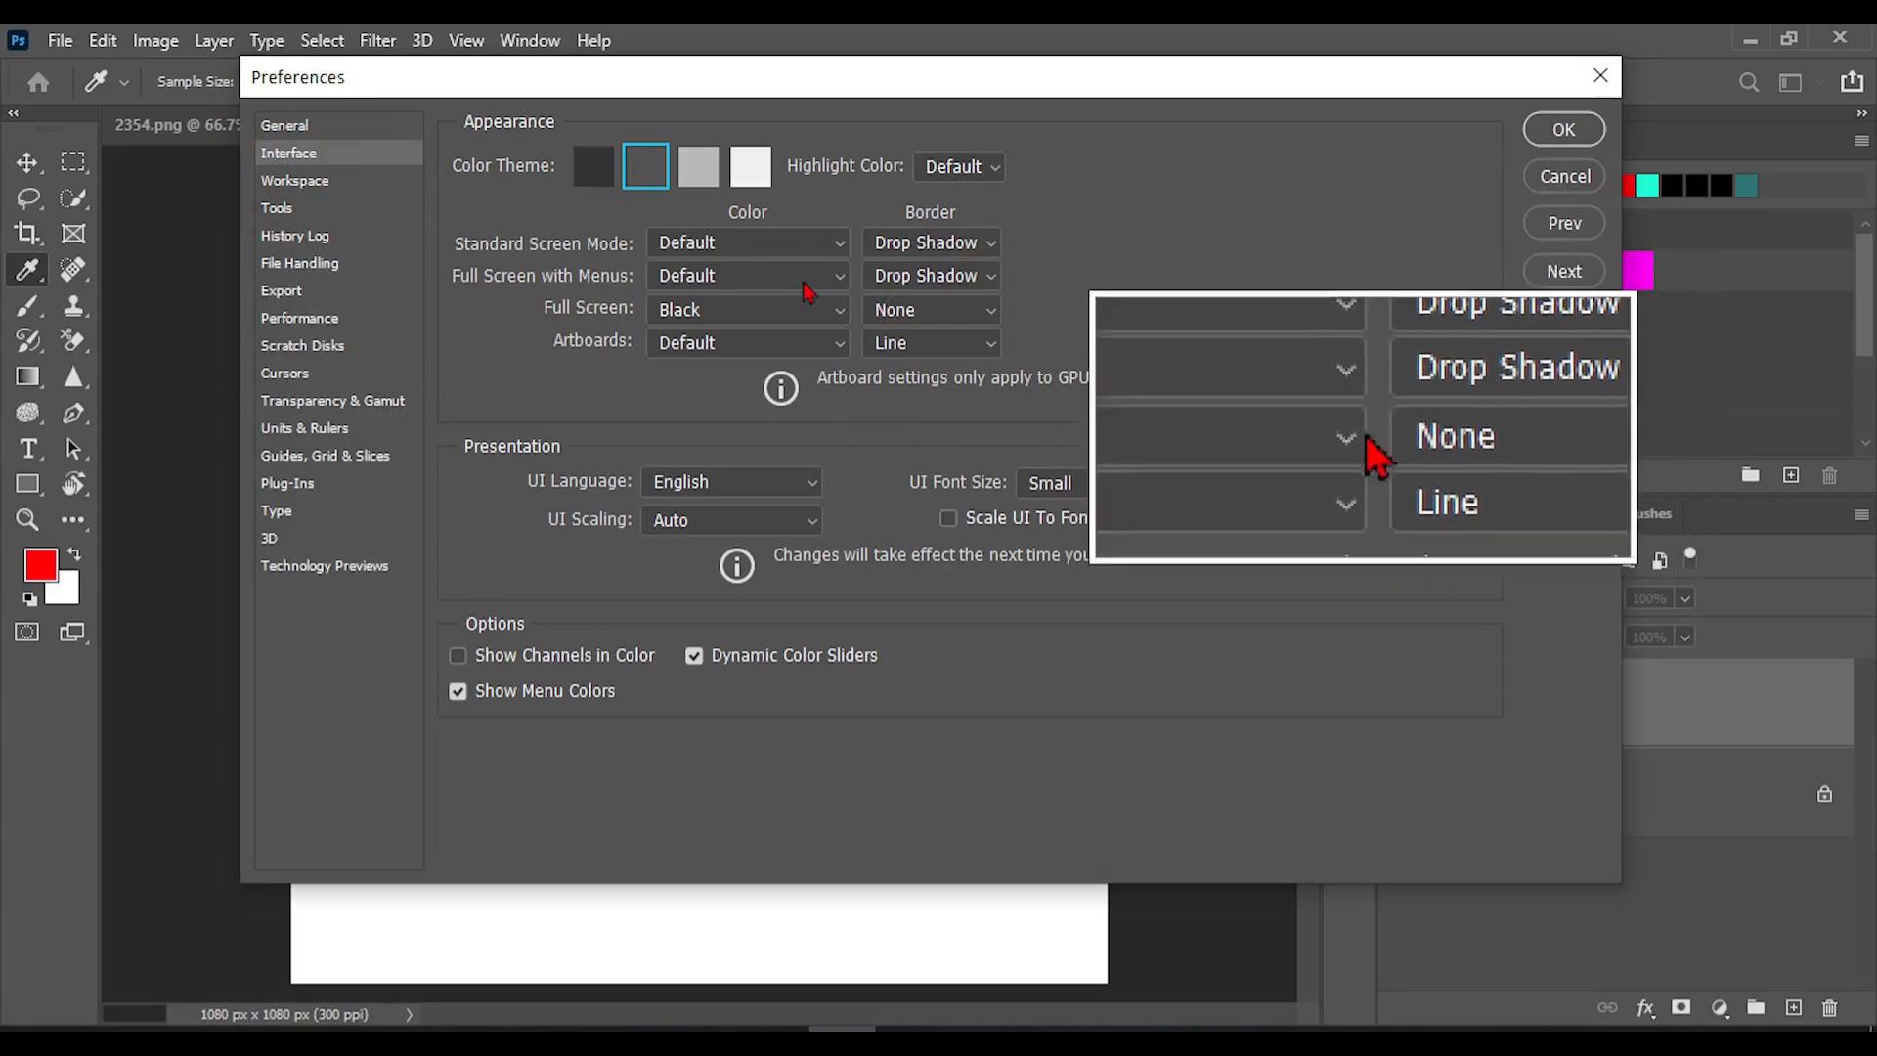
click(752, 168)
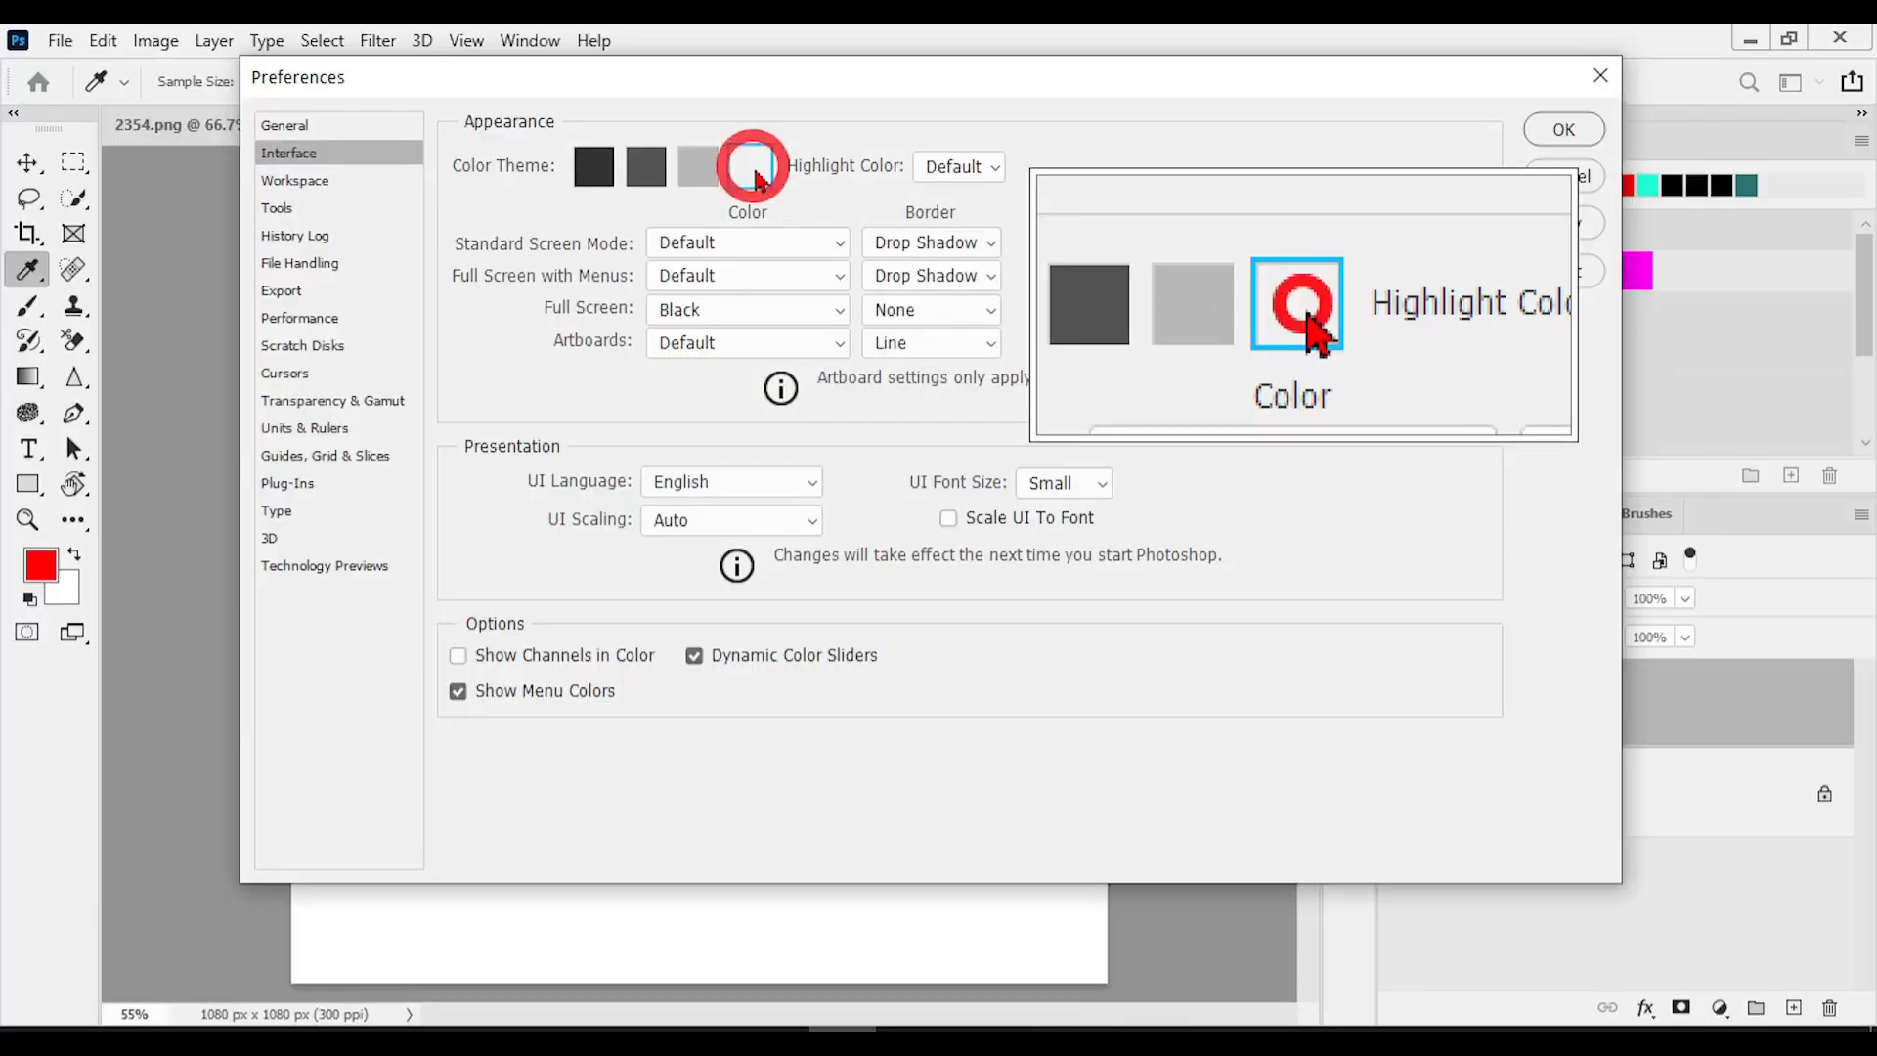
click(649, 176)
Look over the Tools, Export, File Handling, Performance, Transparency & Gamut and Type preferences, and close the dialog without changes.
click(395, 225)
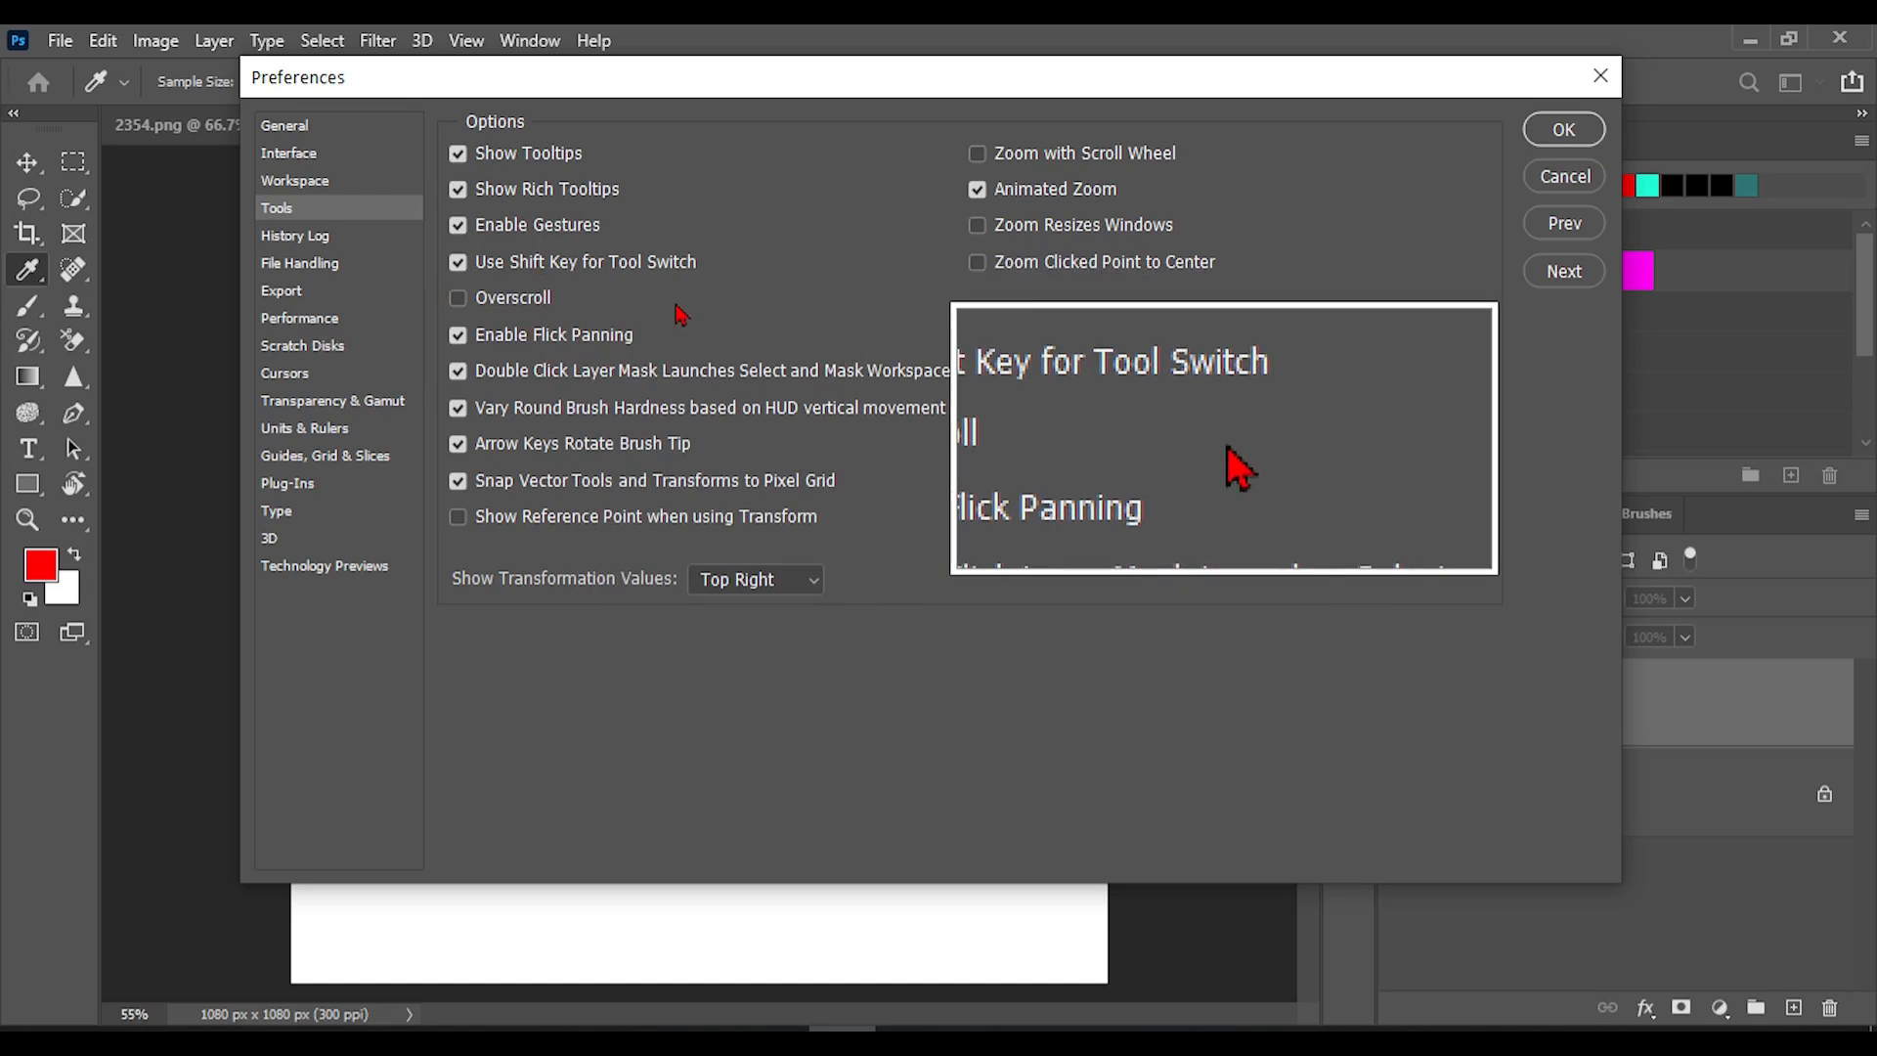
click(328, 293)
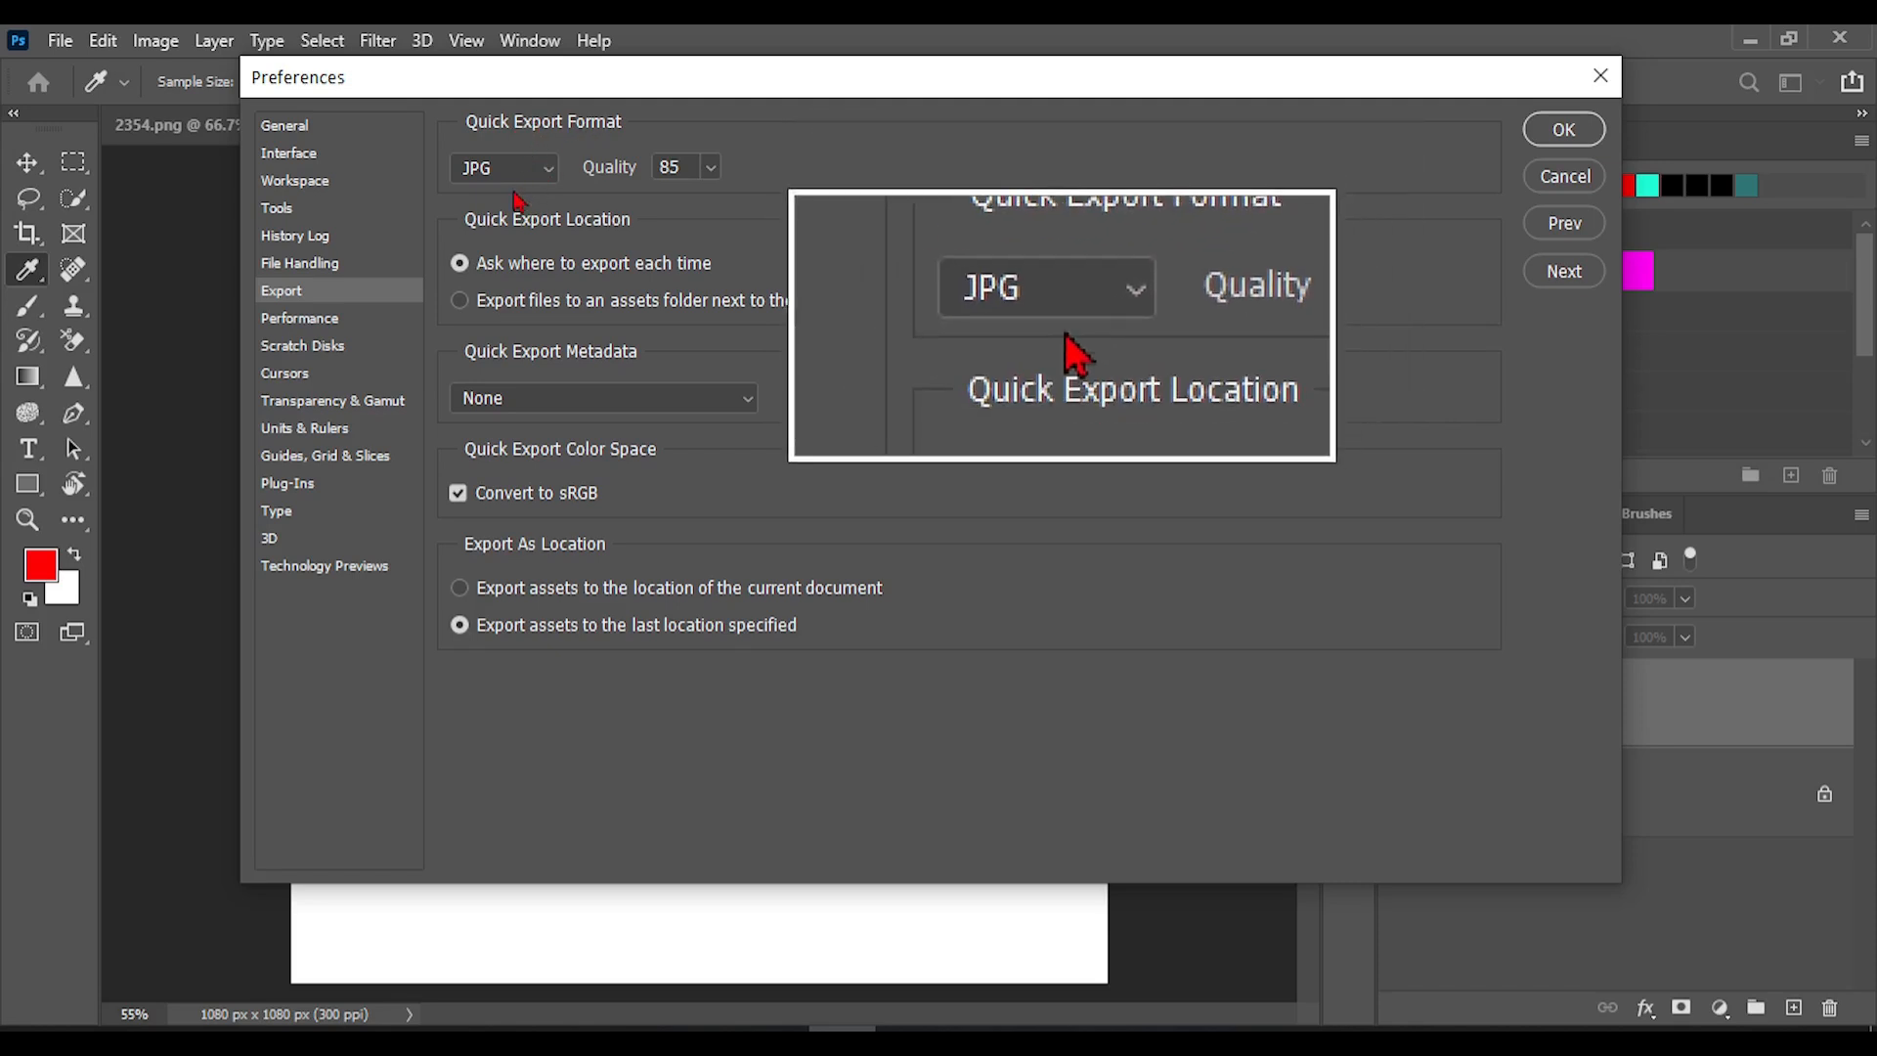
click(357, 266)
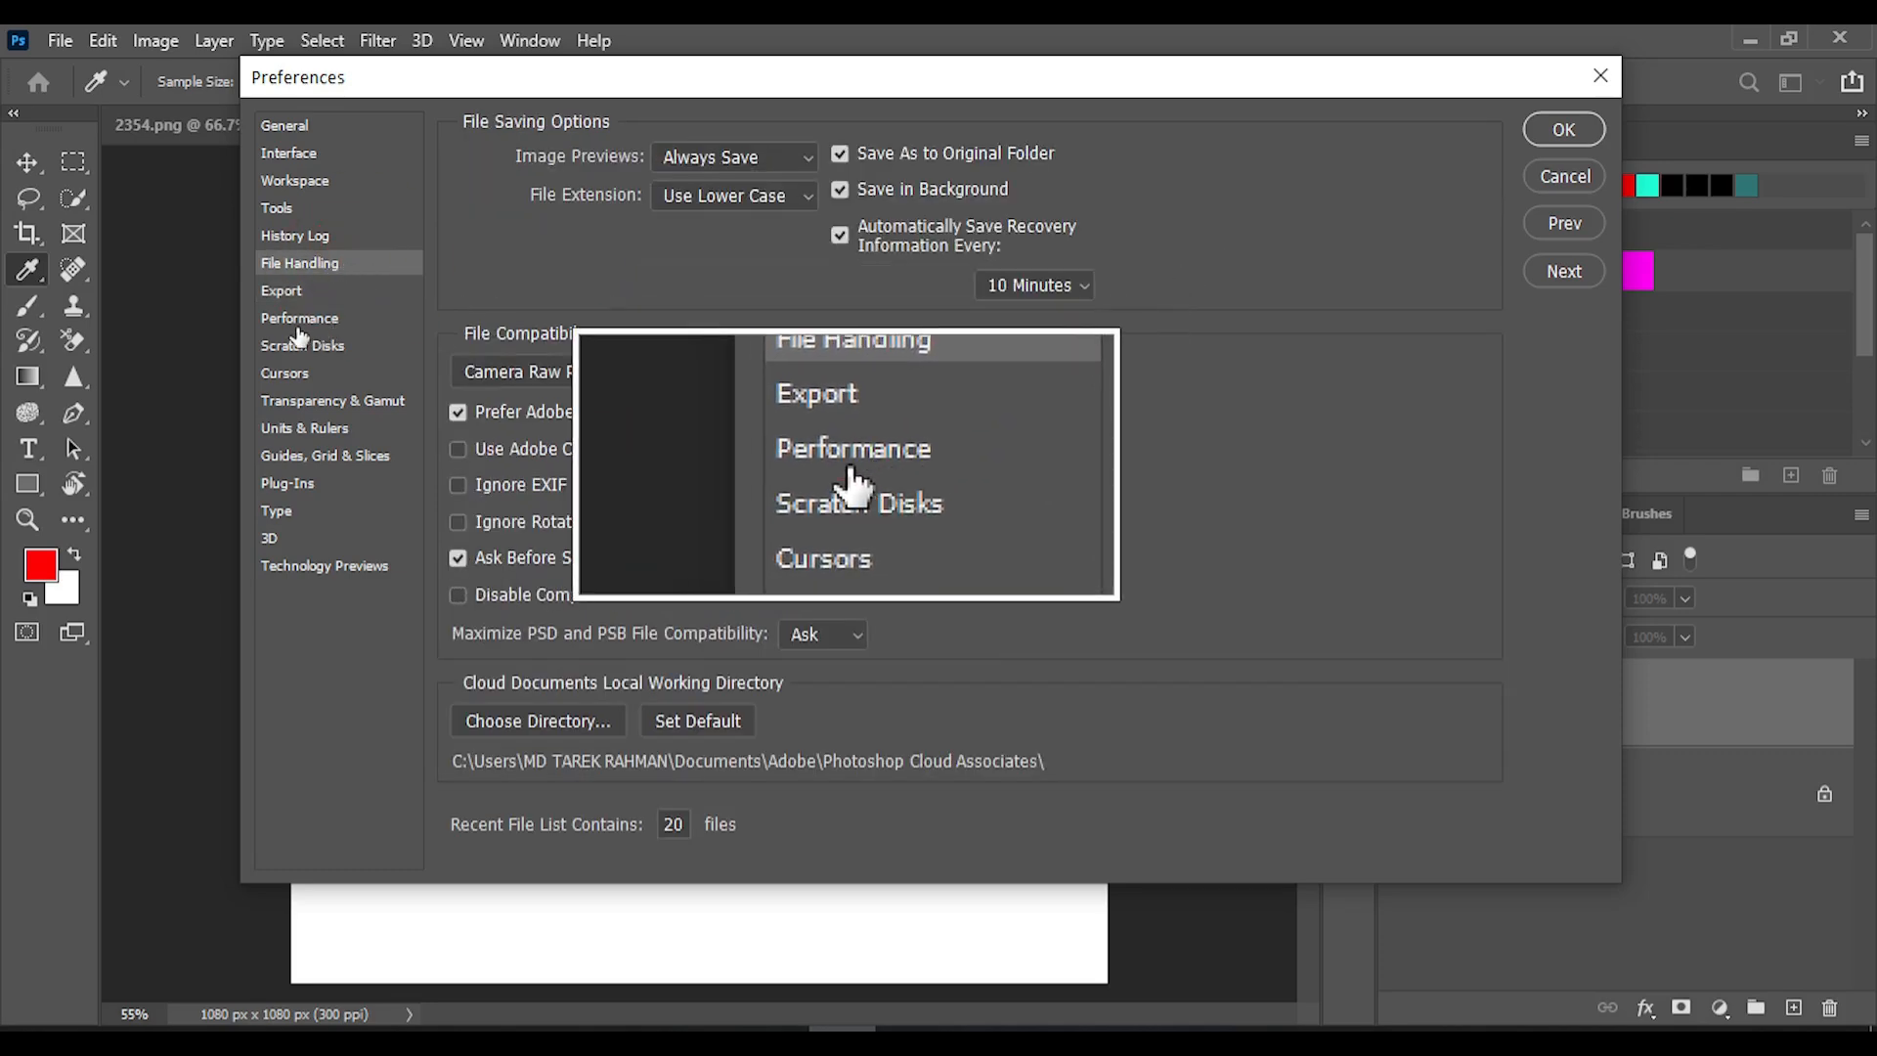
click(326, 330)
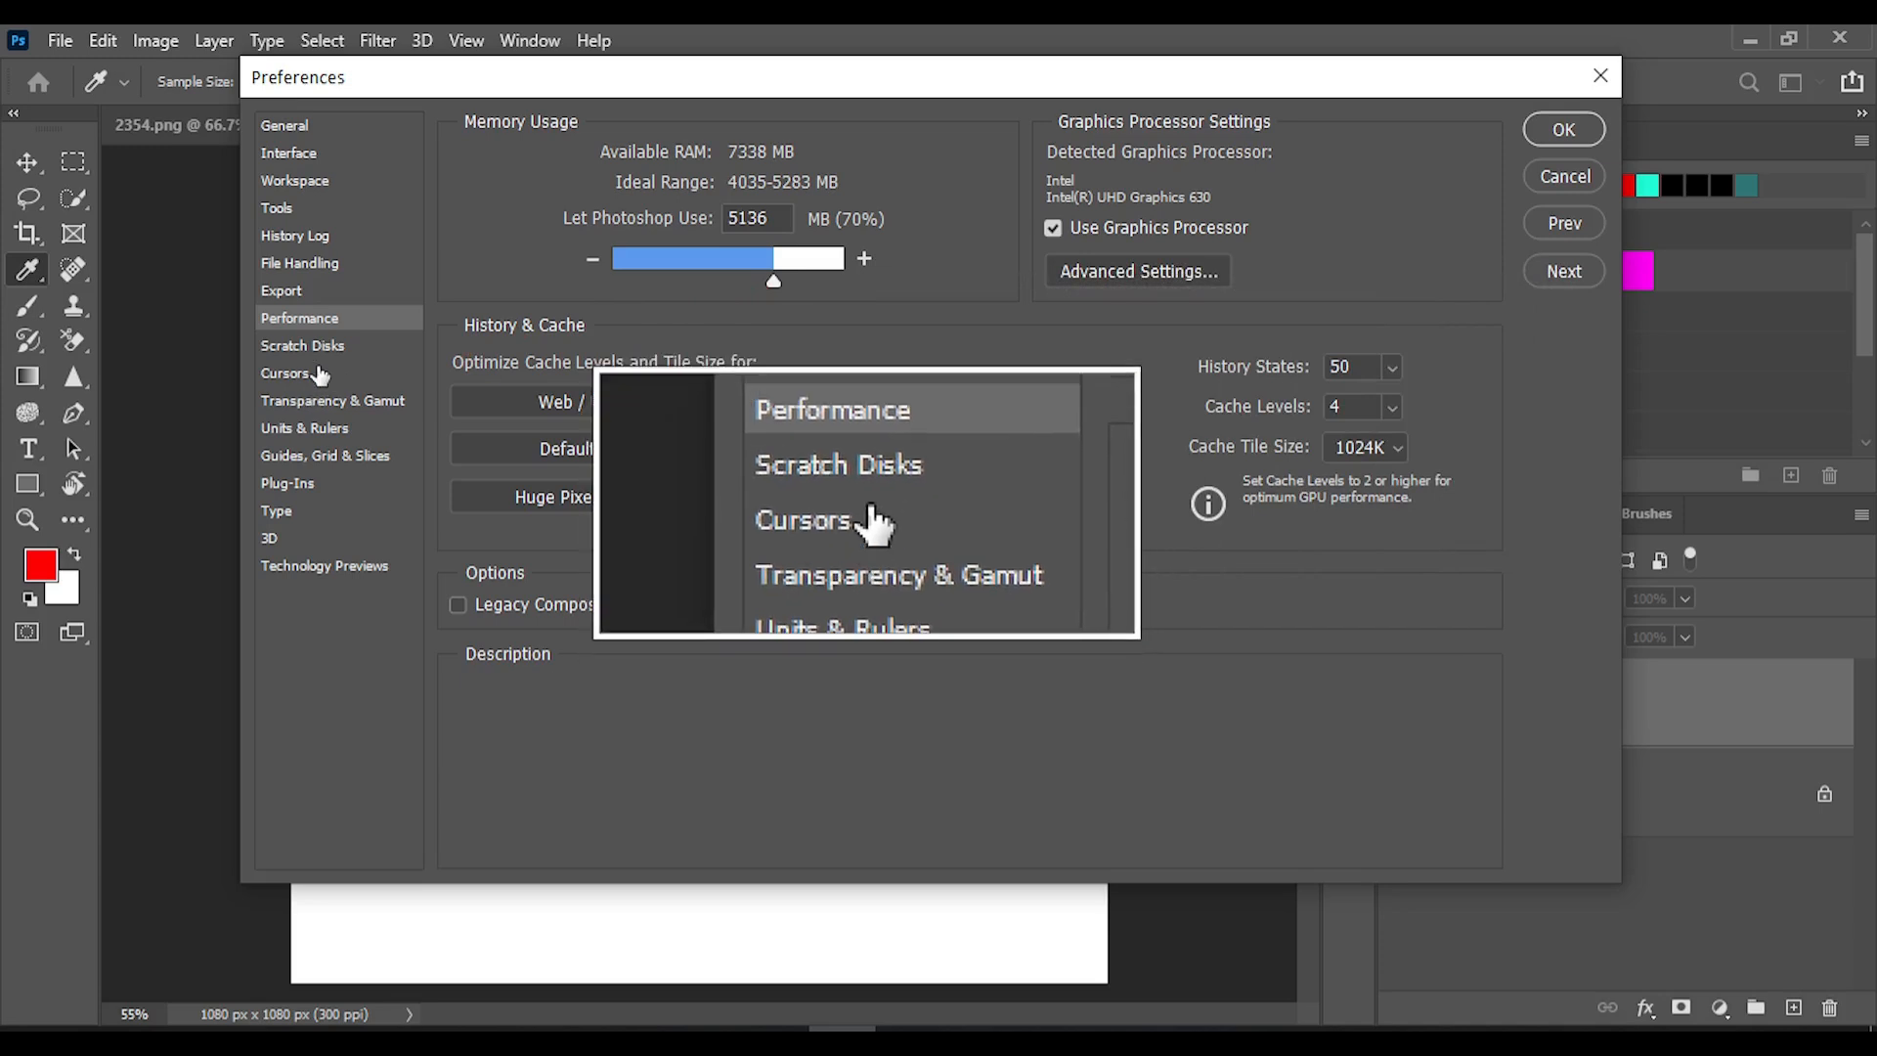
click(321, 409)
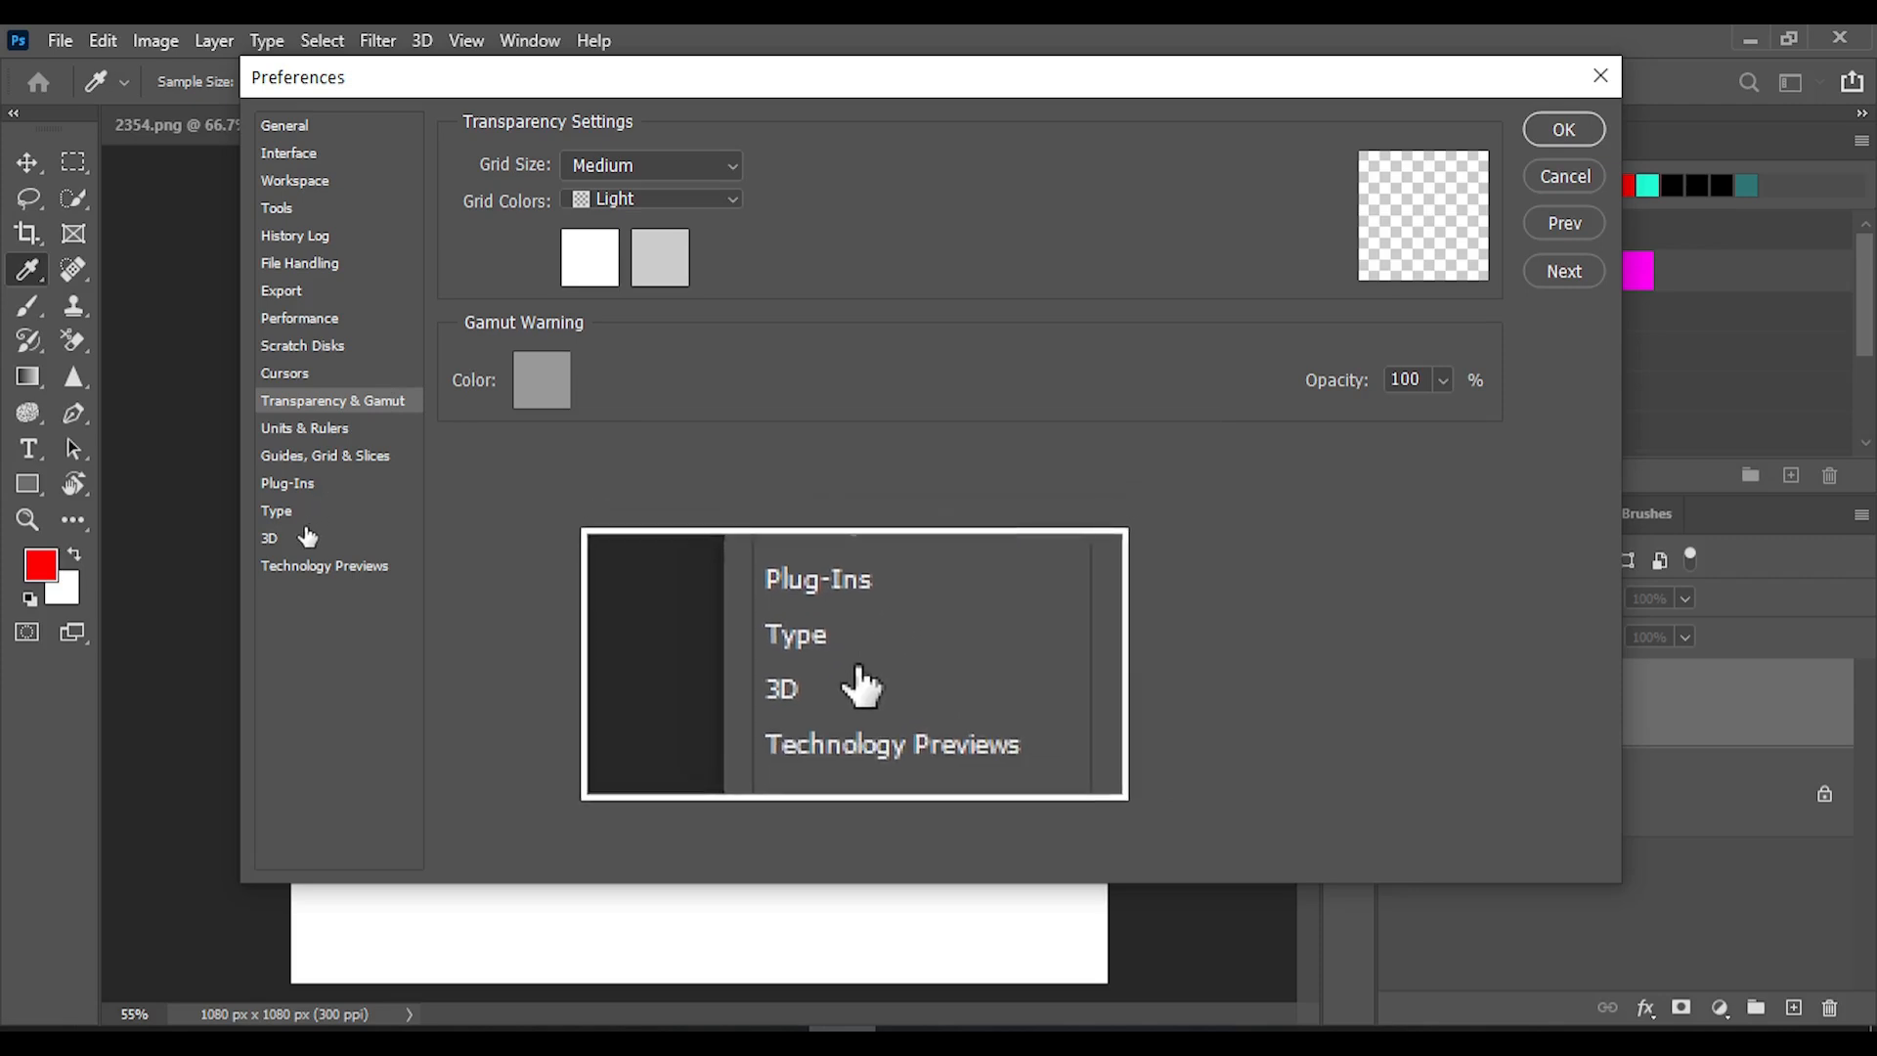
click(276, 510)
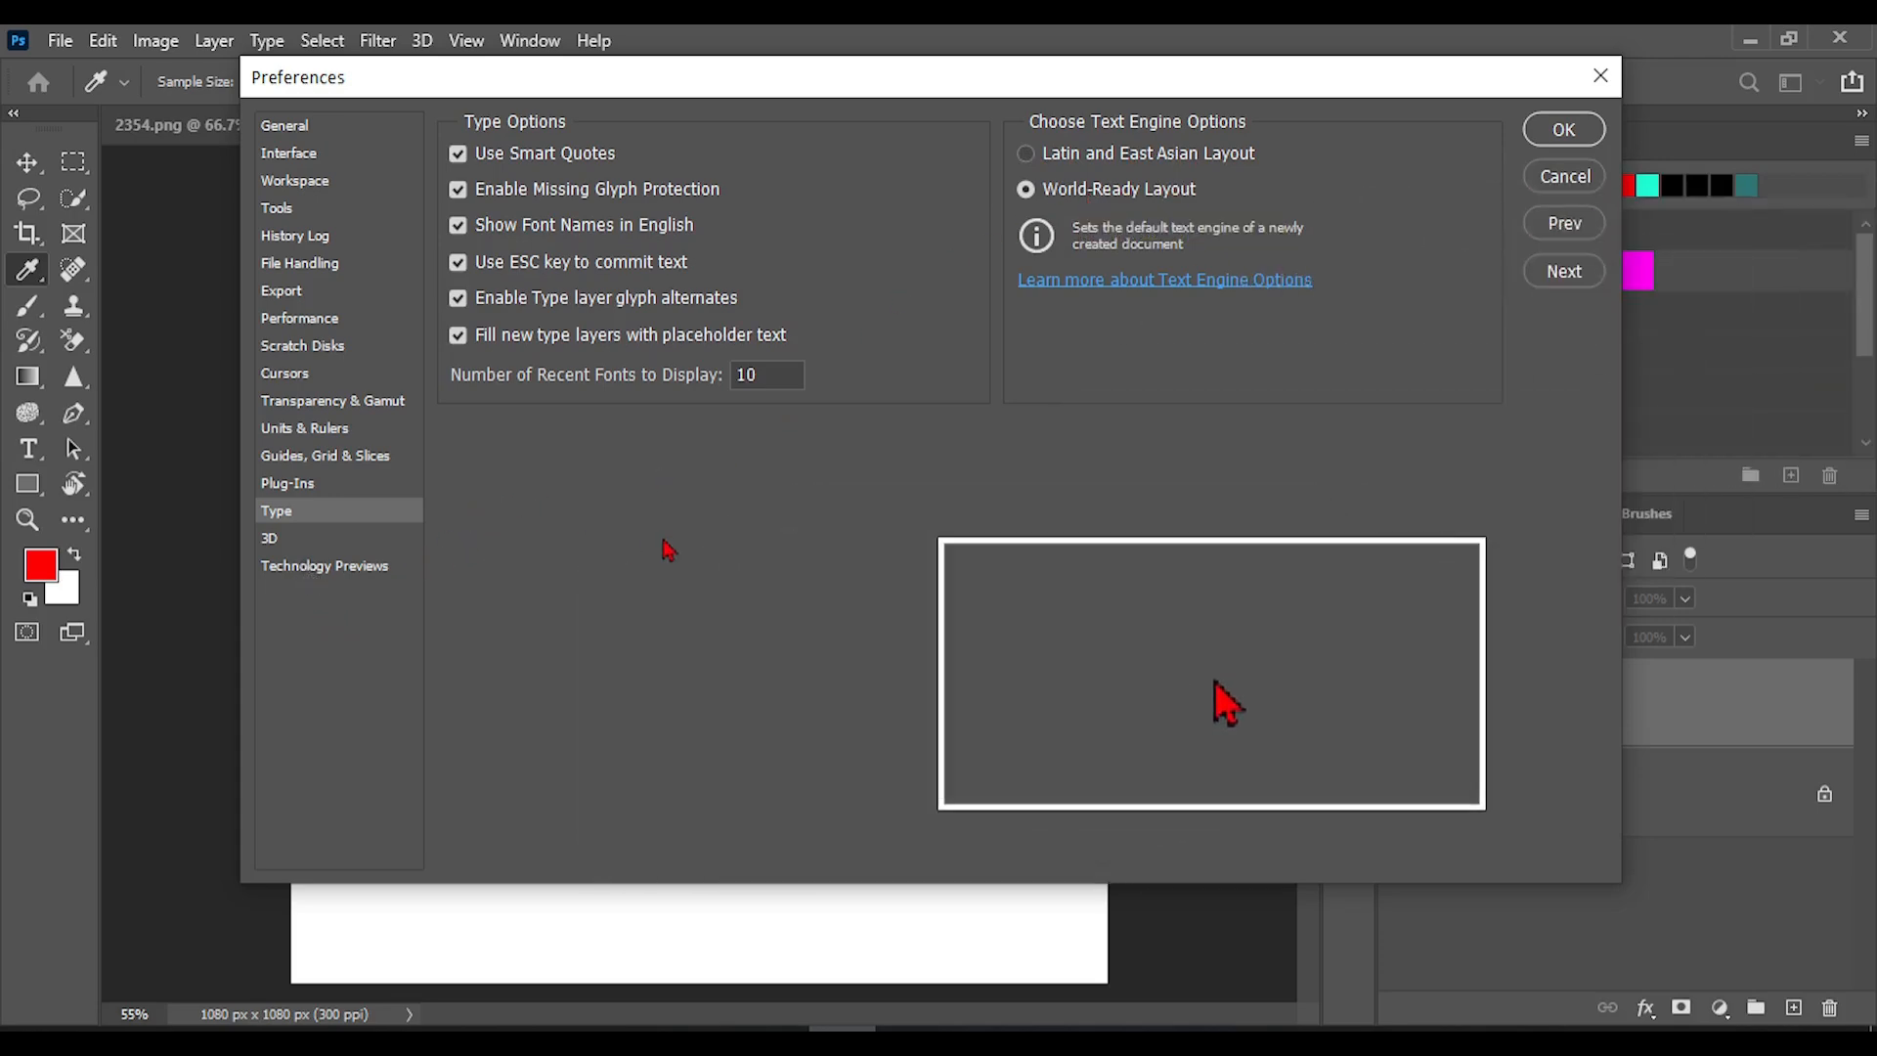
click(1595, 80)
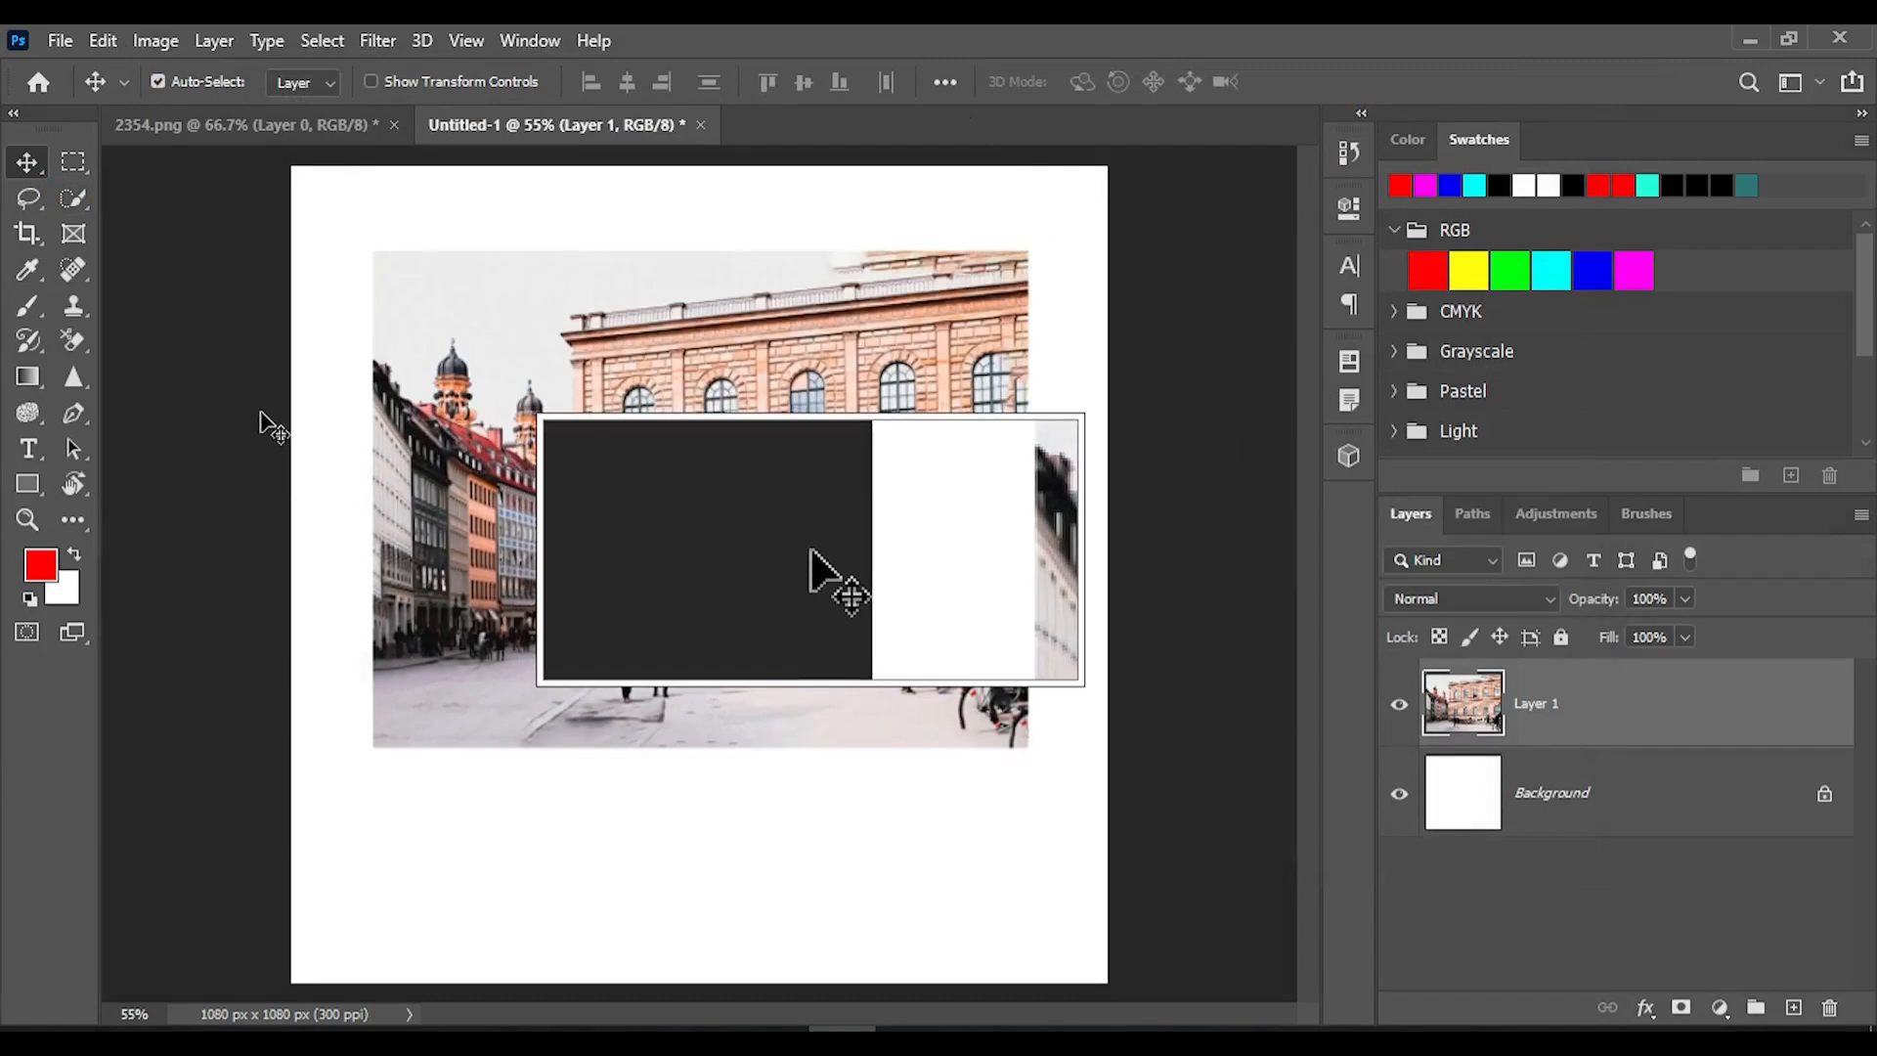